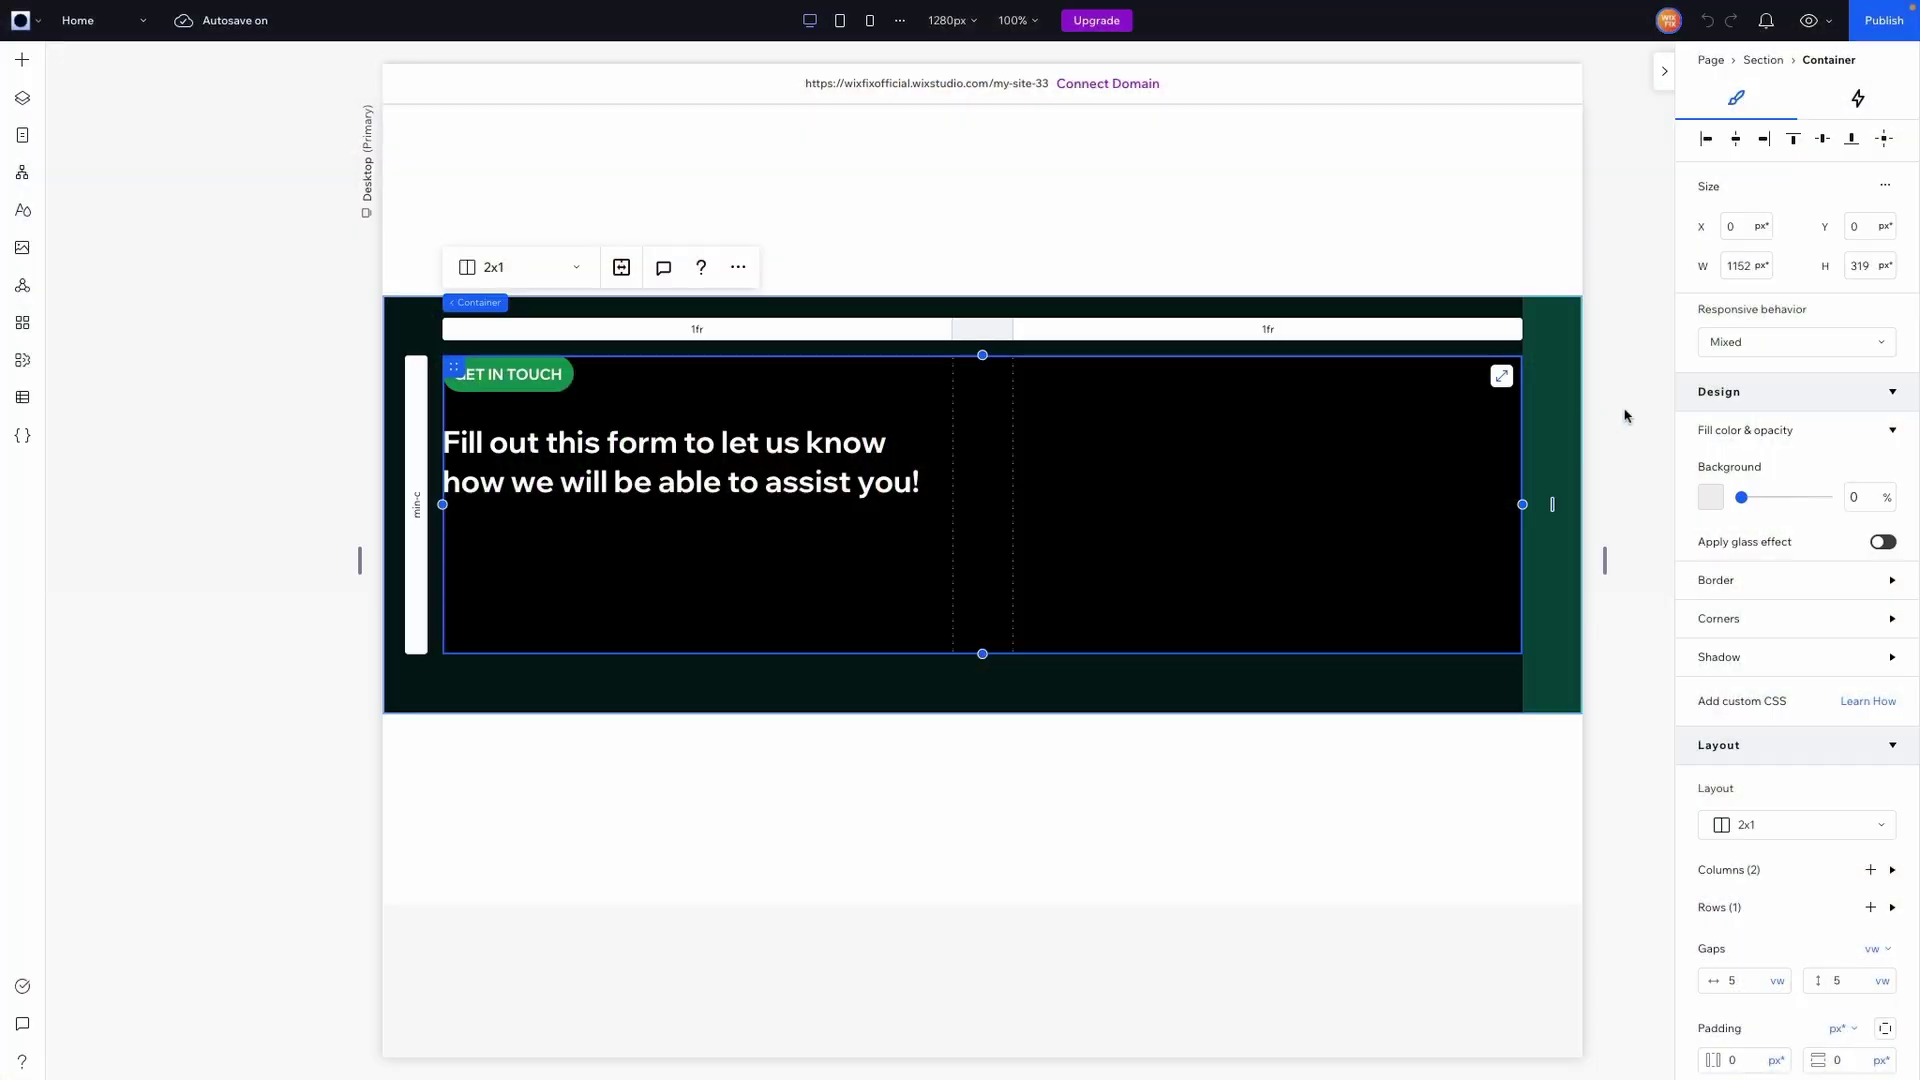
# Examine the available contact, subscribe, order and donation form templates among the addable elements
pyautogui.click(1625, 415)
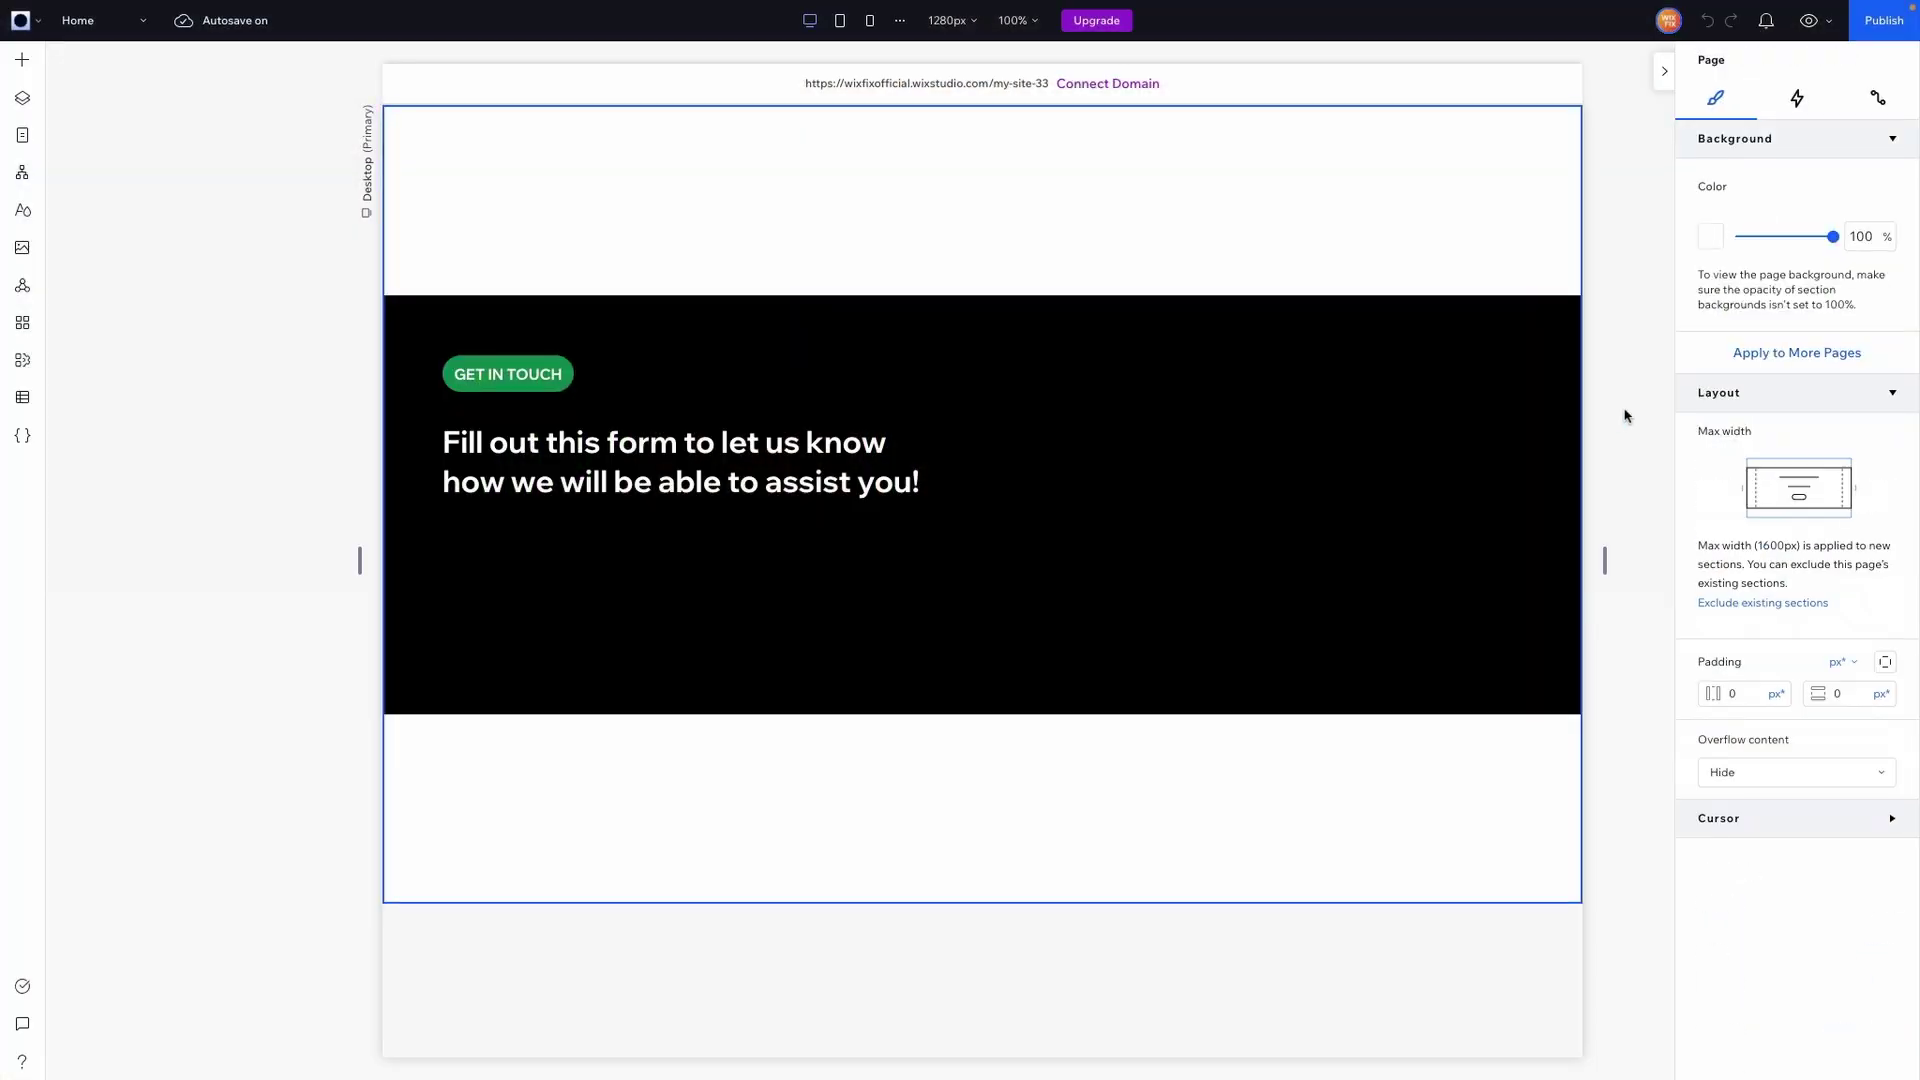
pyautogui.click(927, 587)
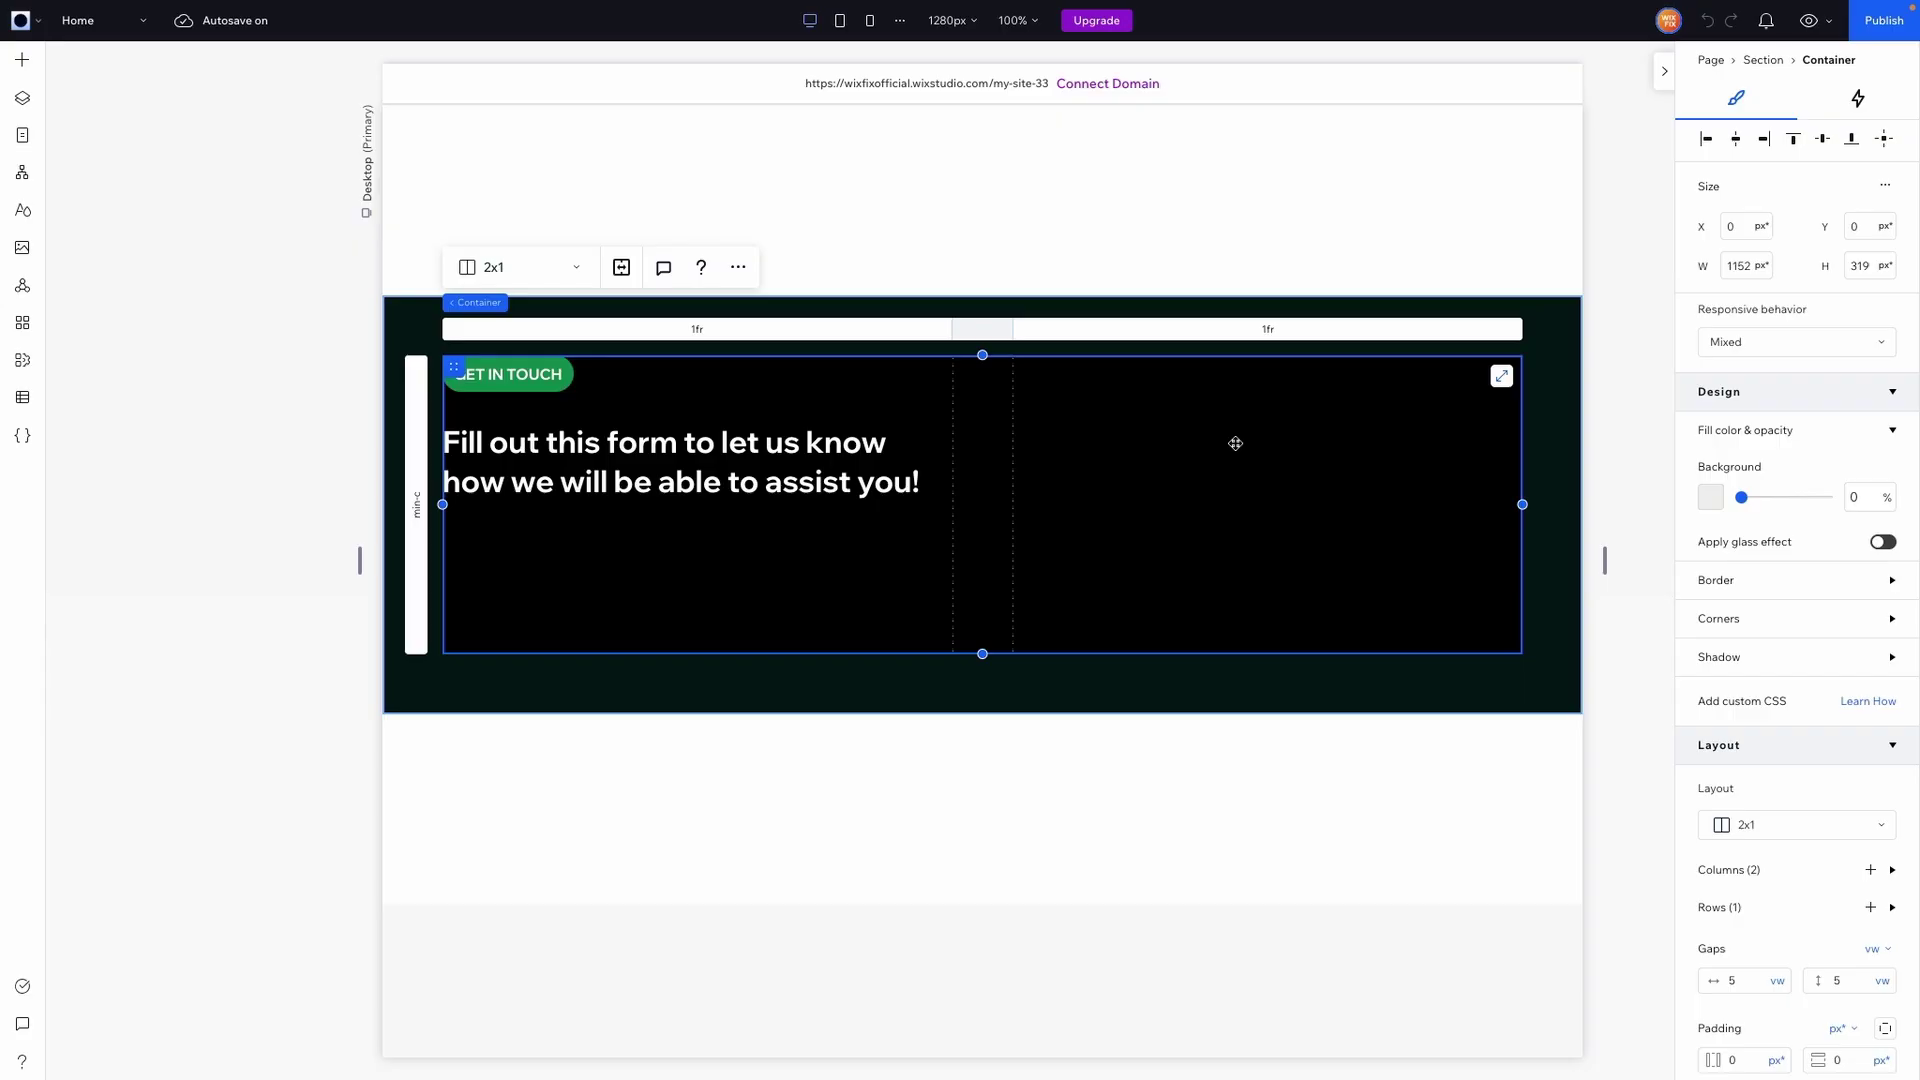
pyautogui.click(31, 68)
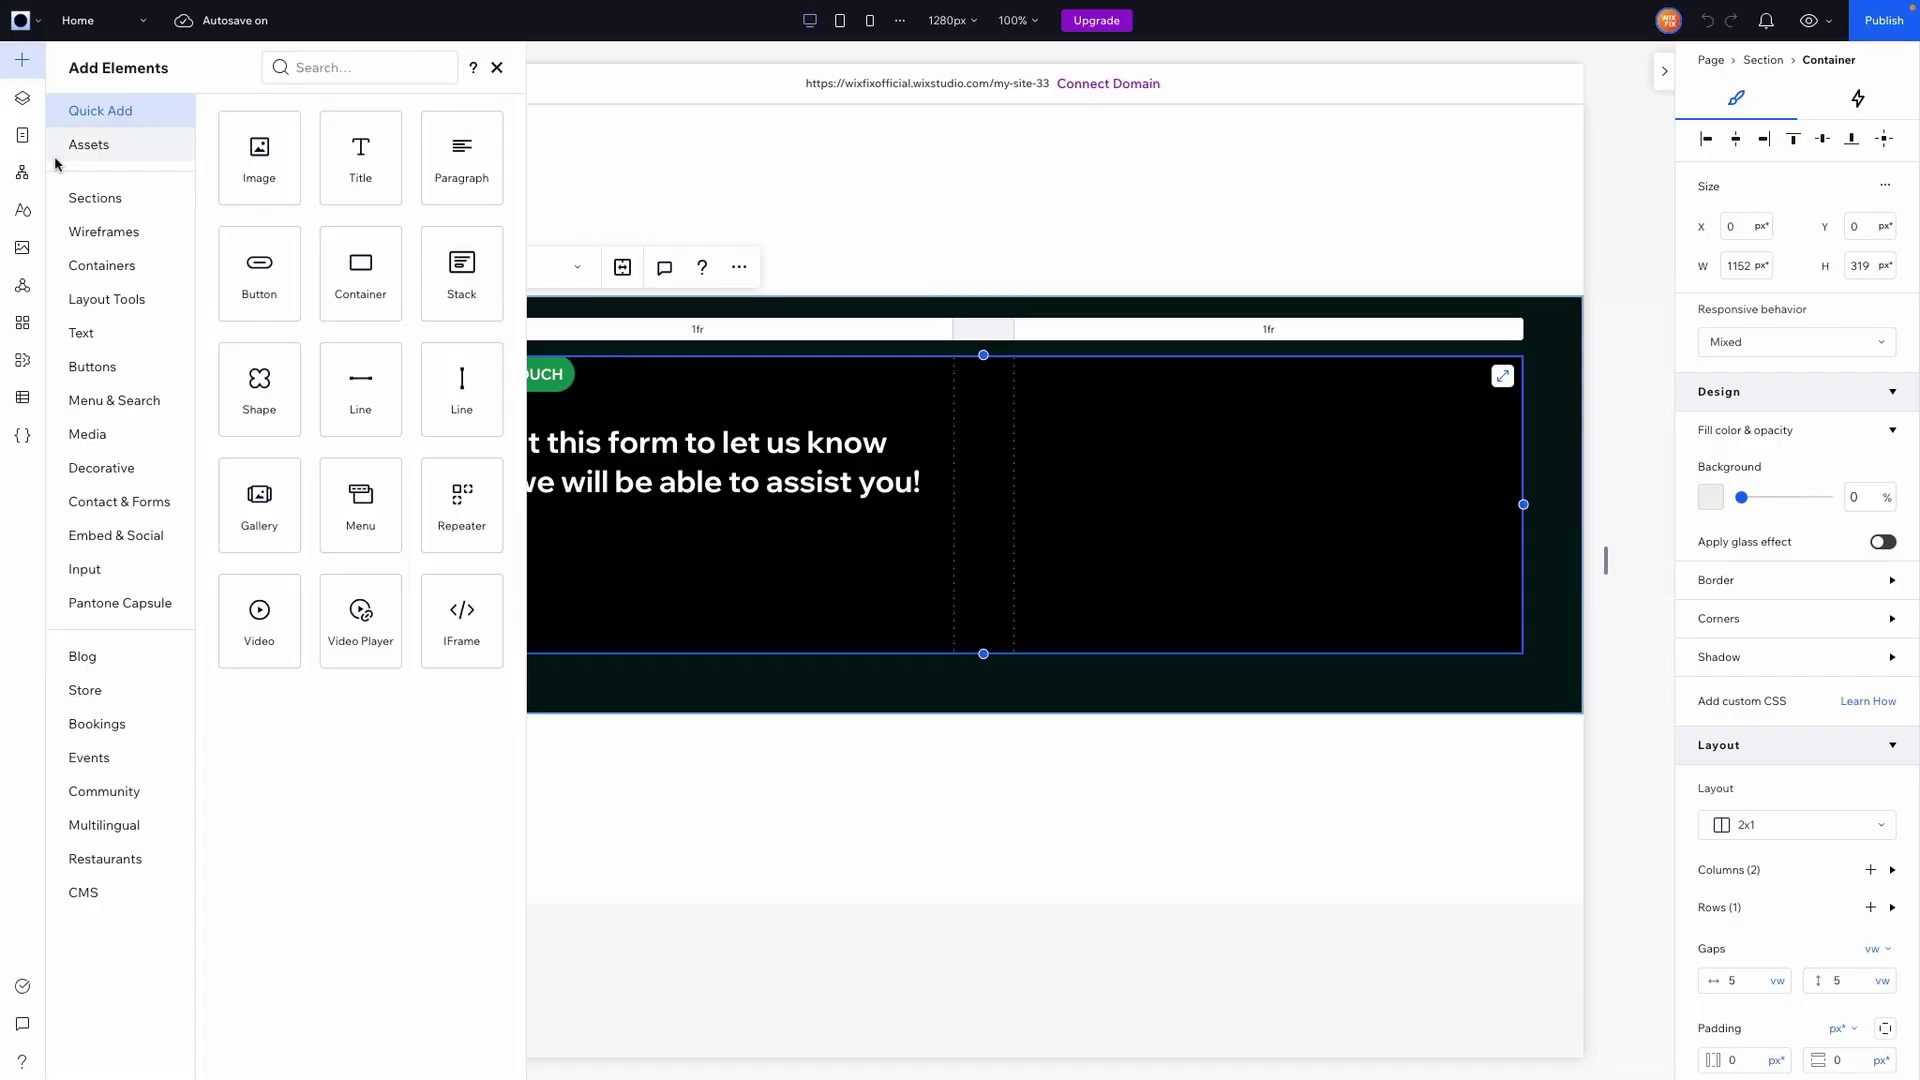
pyautogui.click(113, 505)
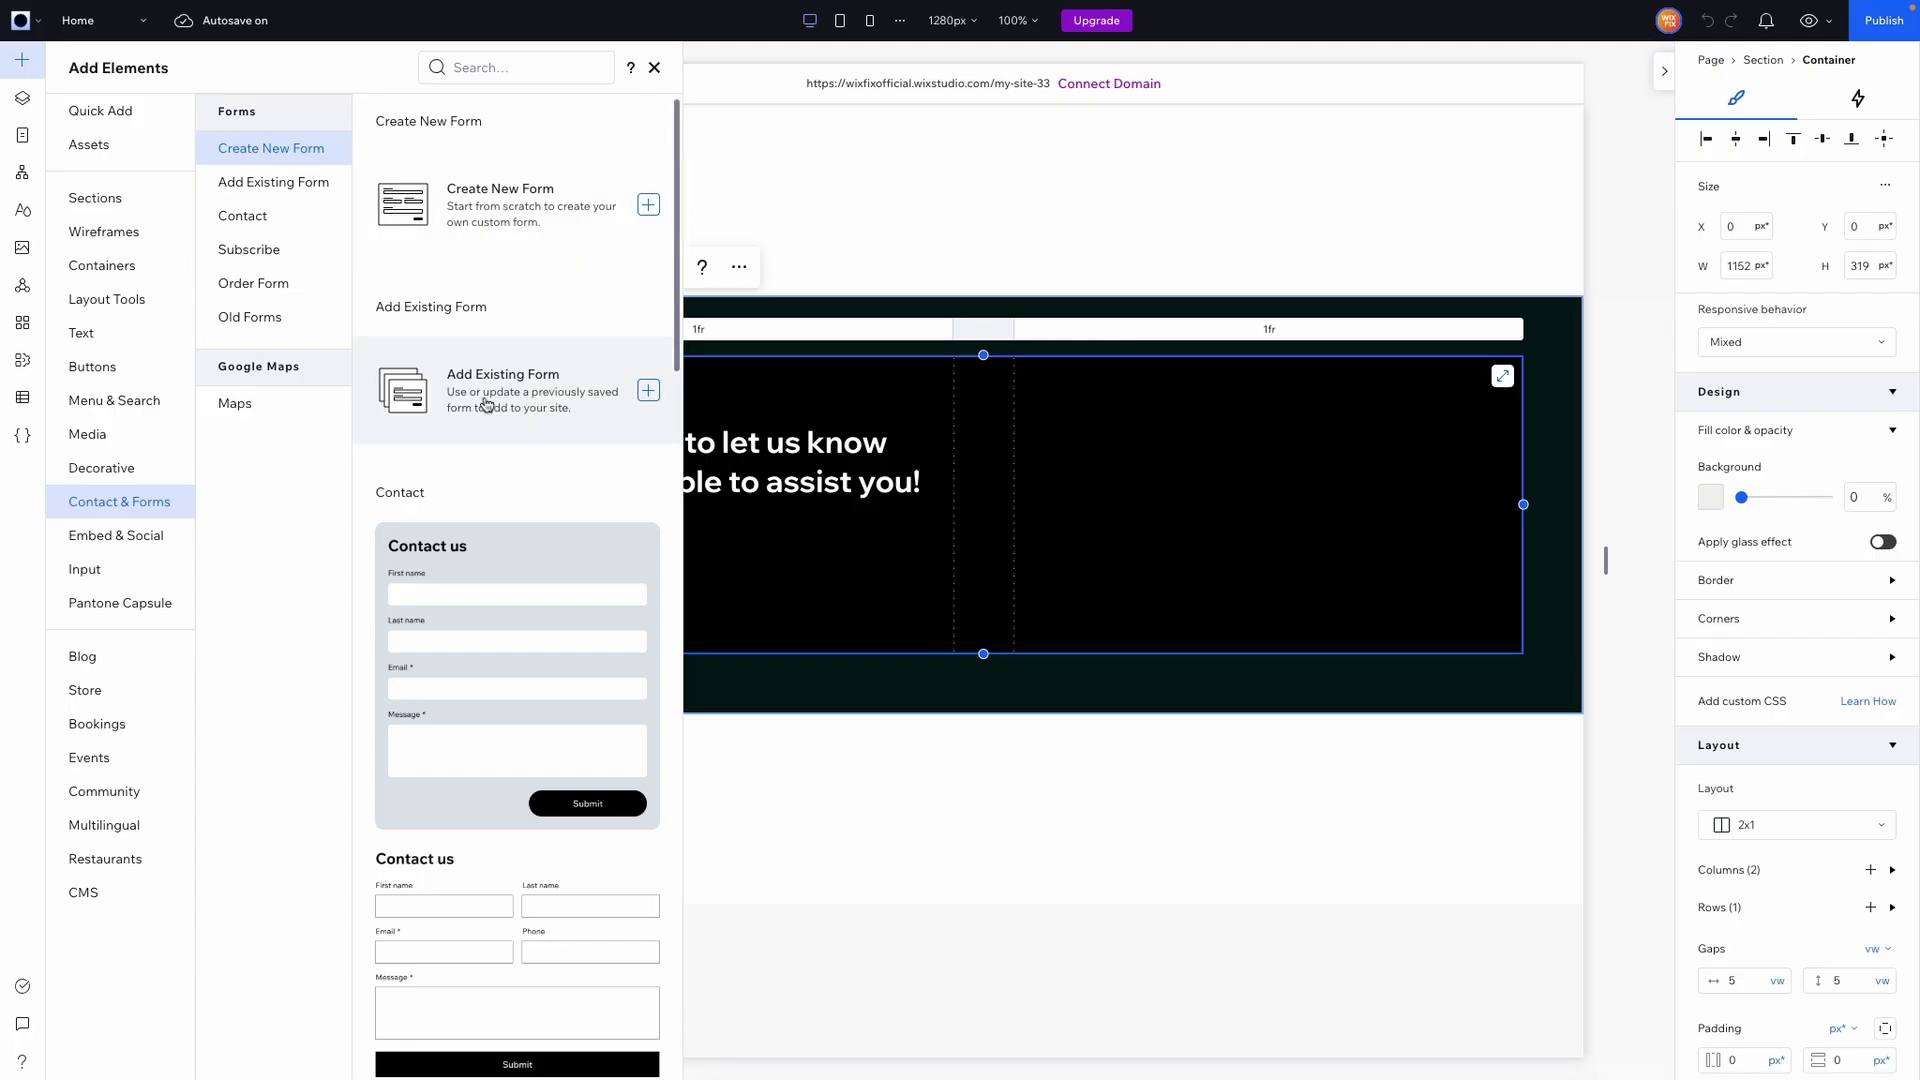
pyautogui.scroll(-2, 530, 403)
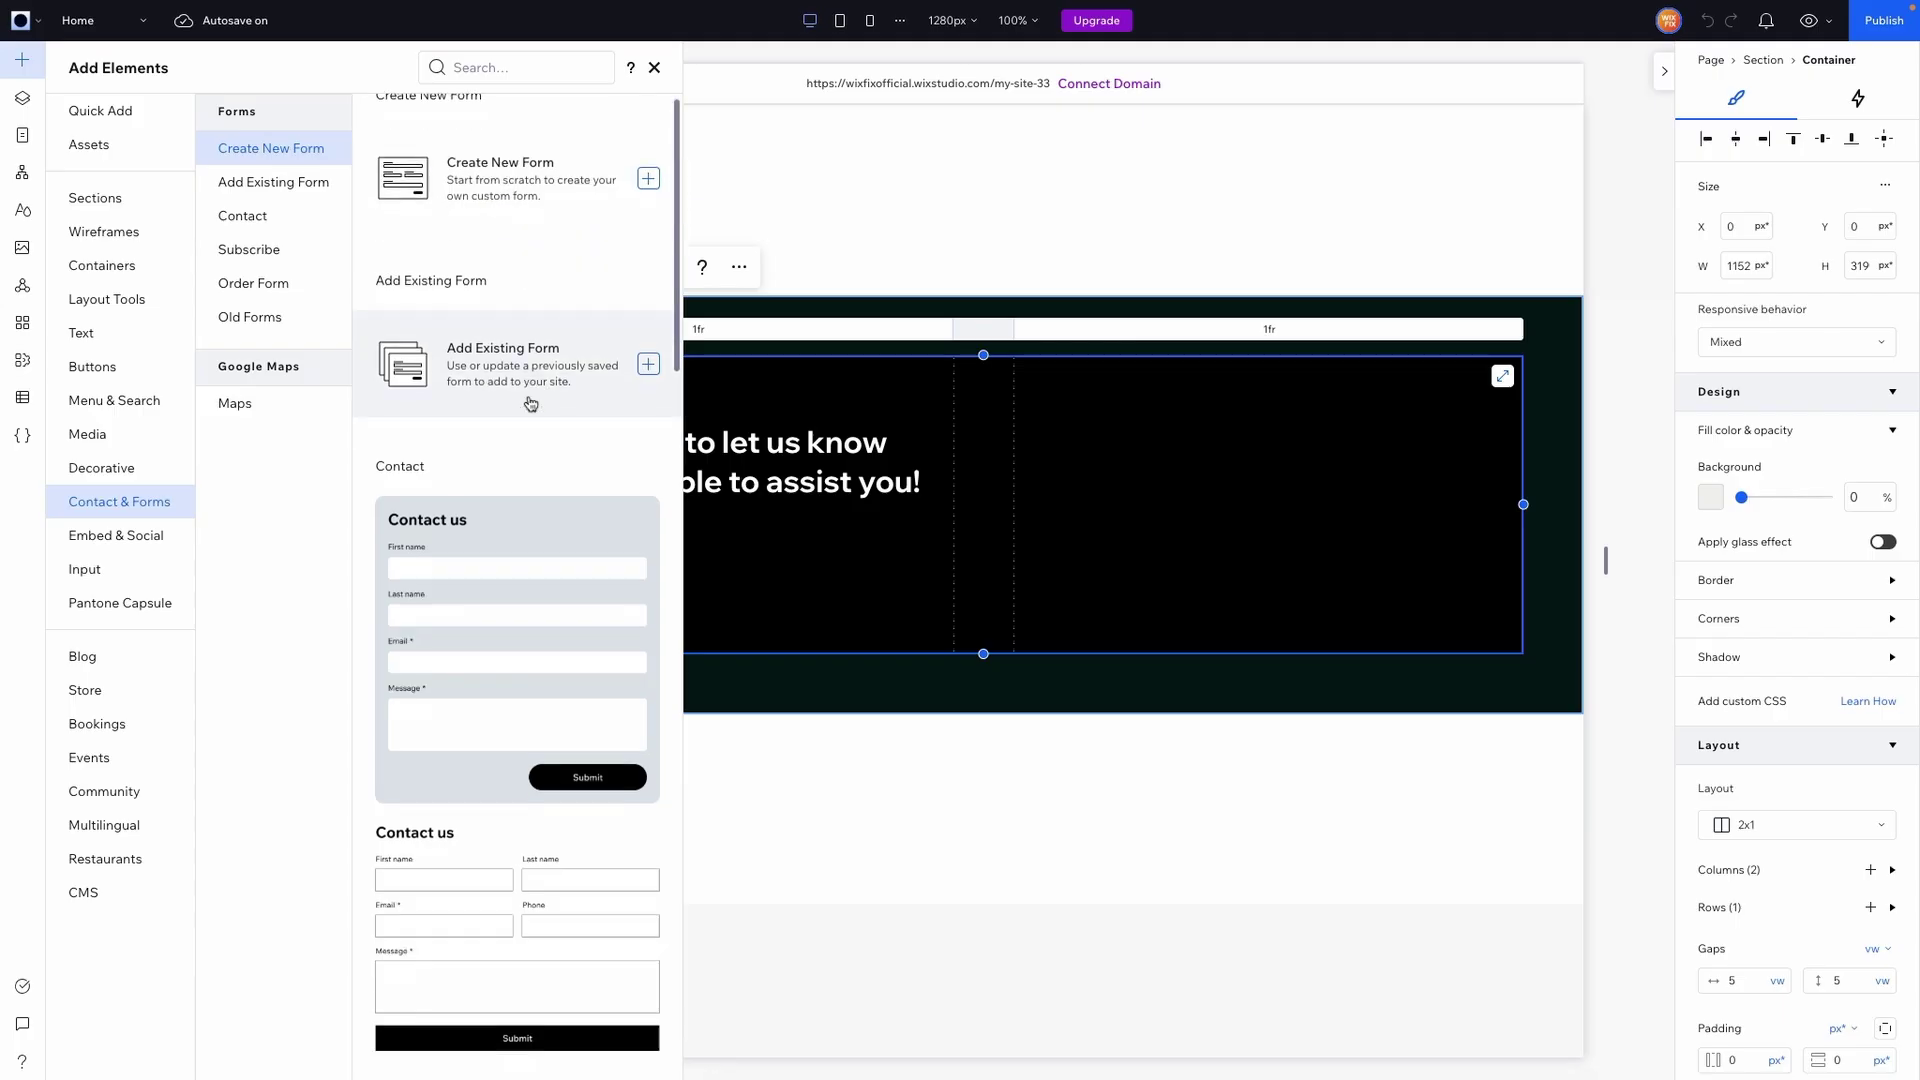
pyautogui.scroll(-2, 505, 432)
pyautogui.scroll(-4, 508, 436)
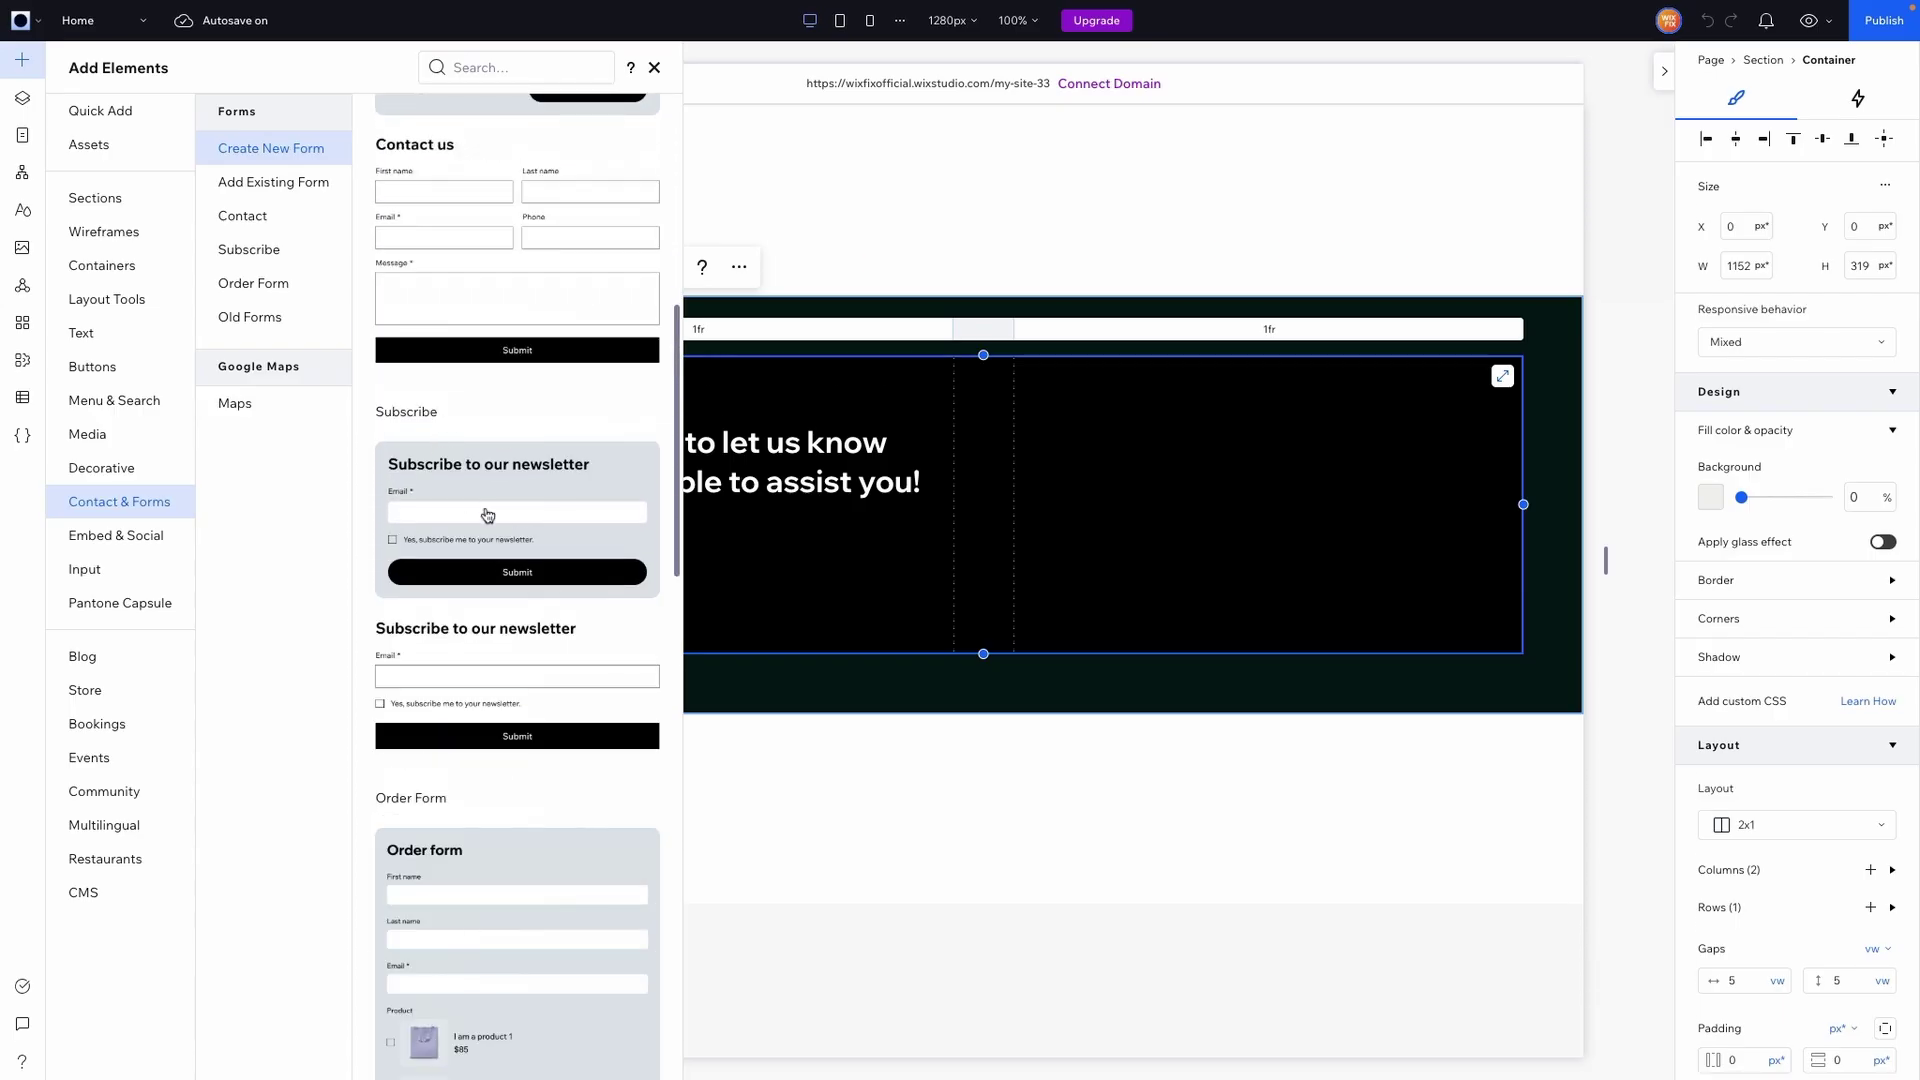
pyautogui.scroll(-1, 443, 503)
pyautogui.scroll(-4, 444, 499)
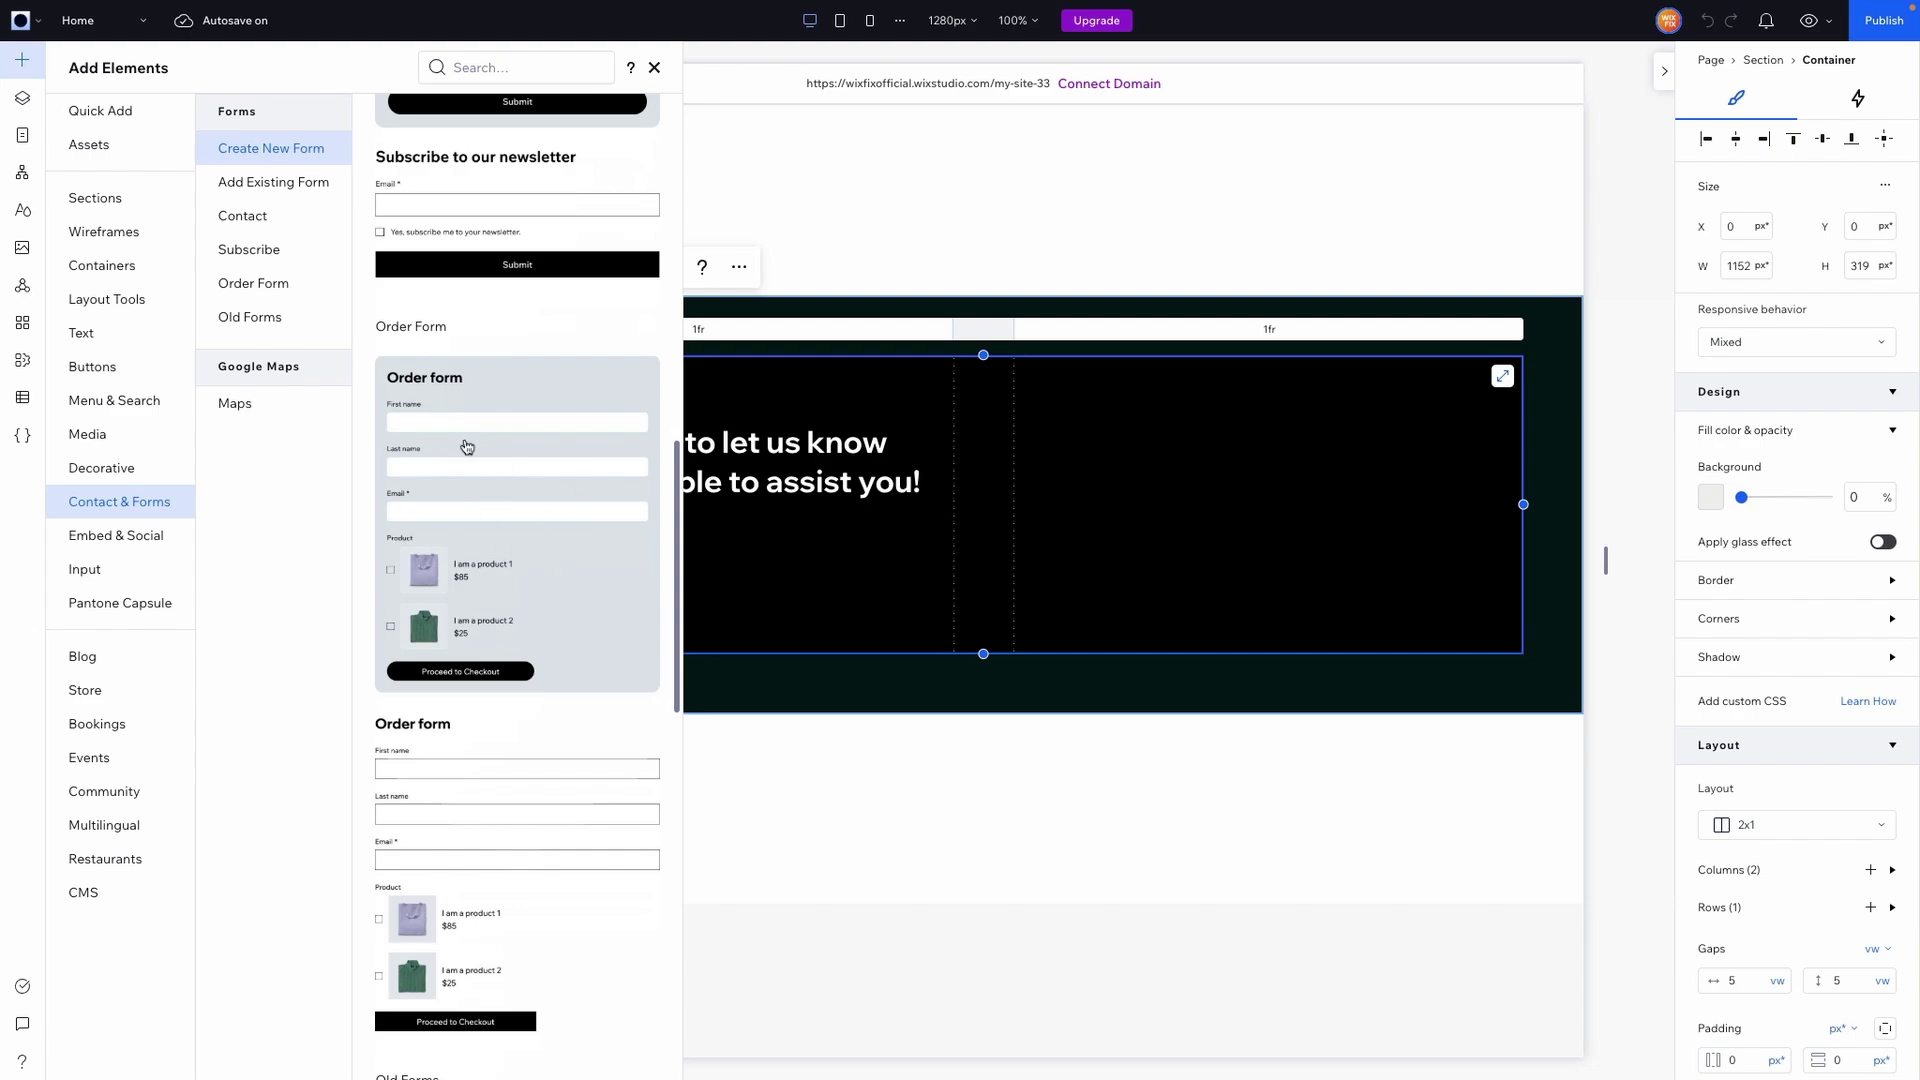
pyautogui.scroll(-15, 487, 473)
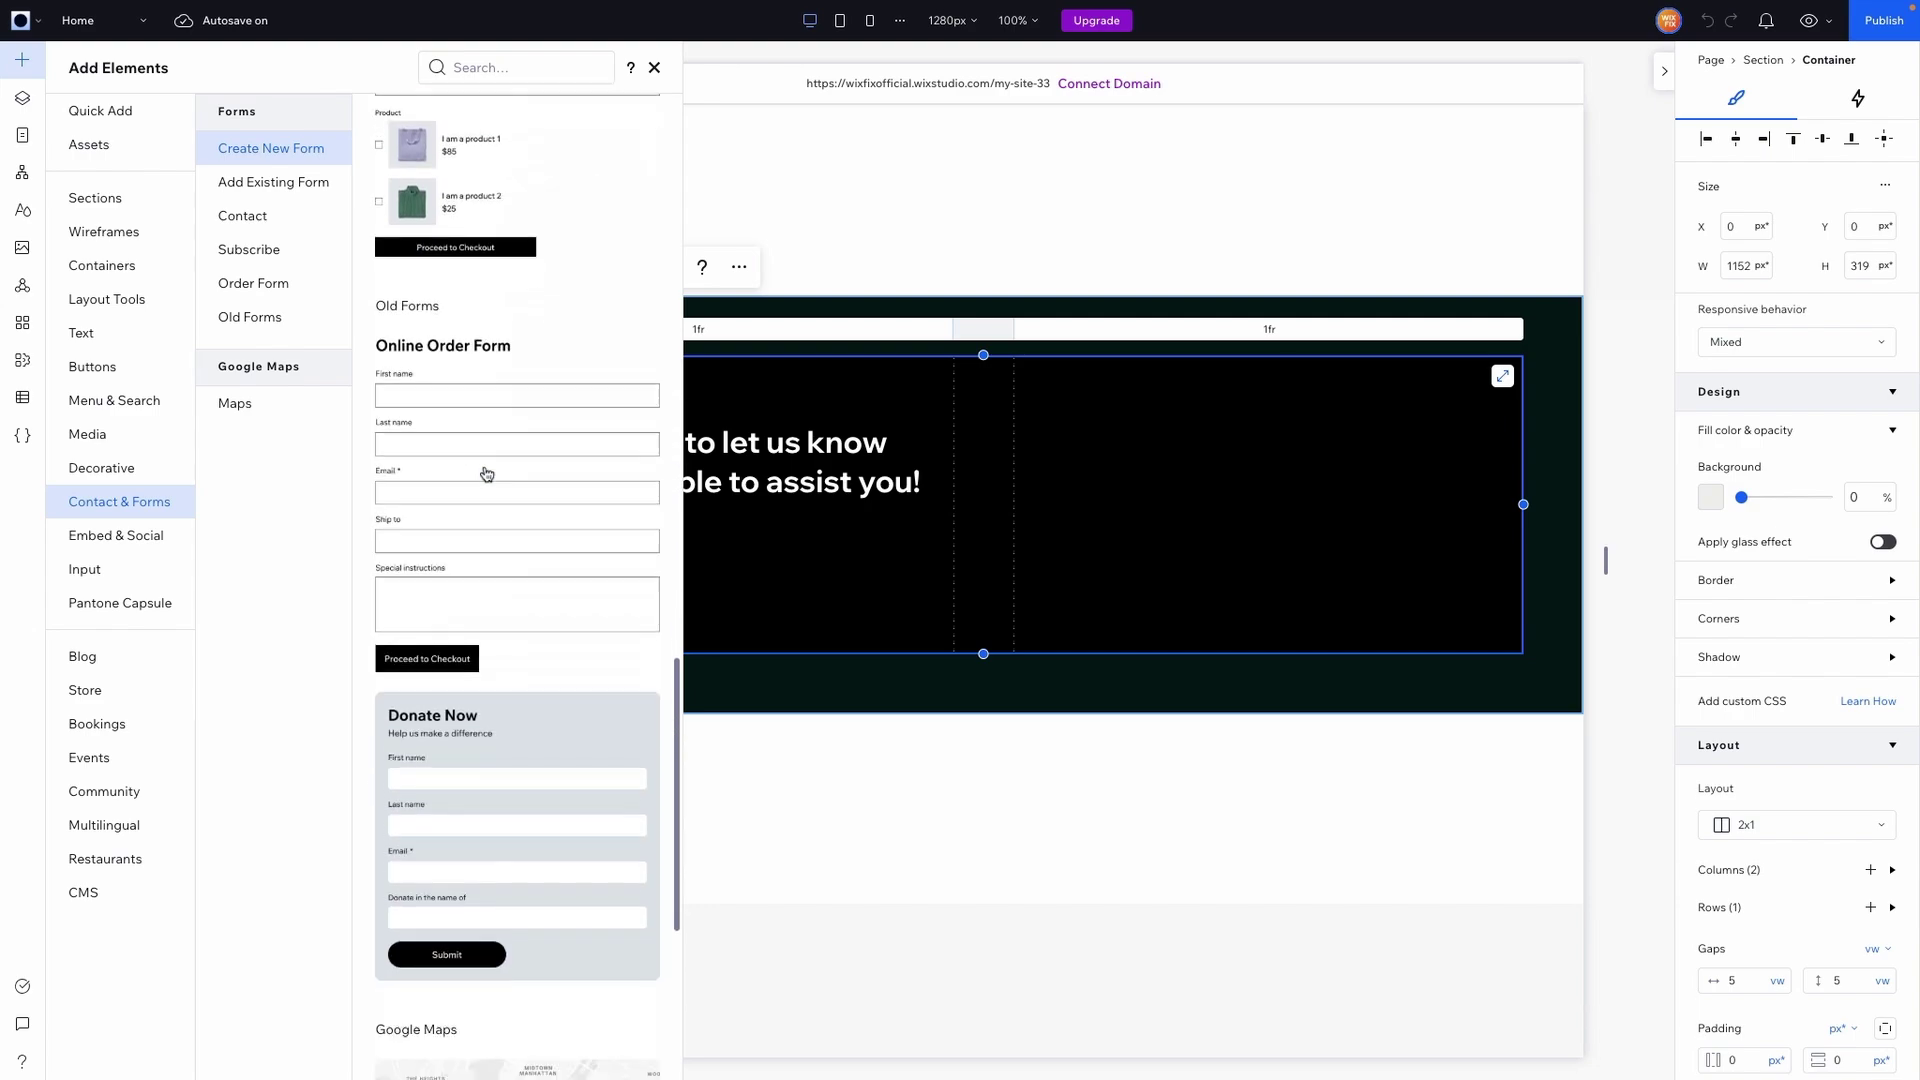
pyautogui.scroll(15, 541, 277)
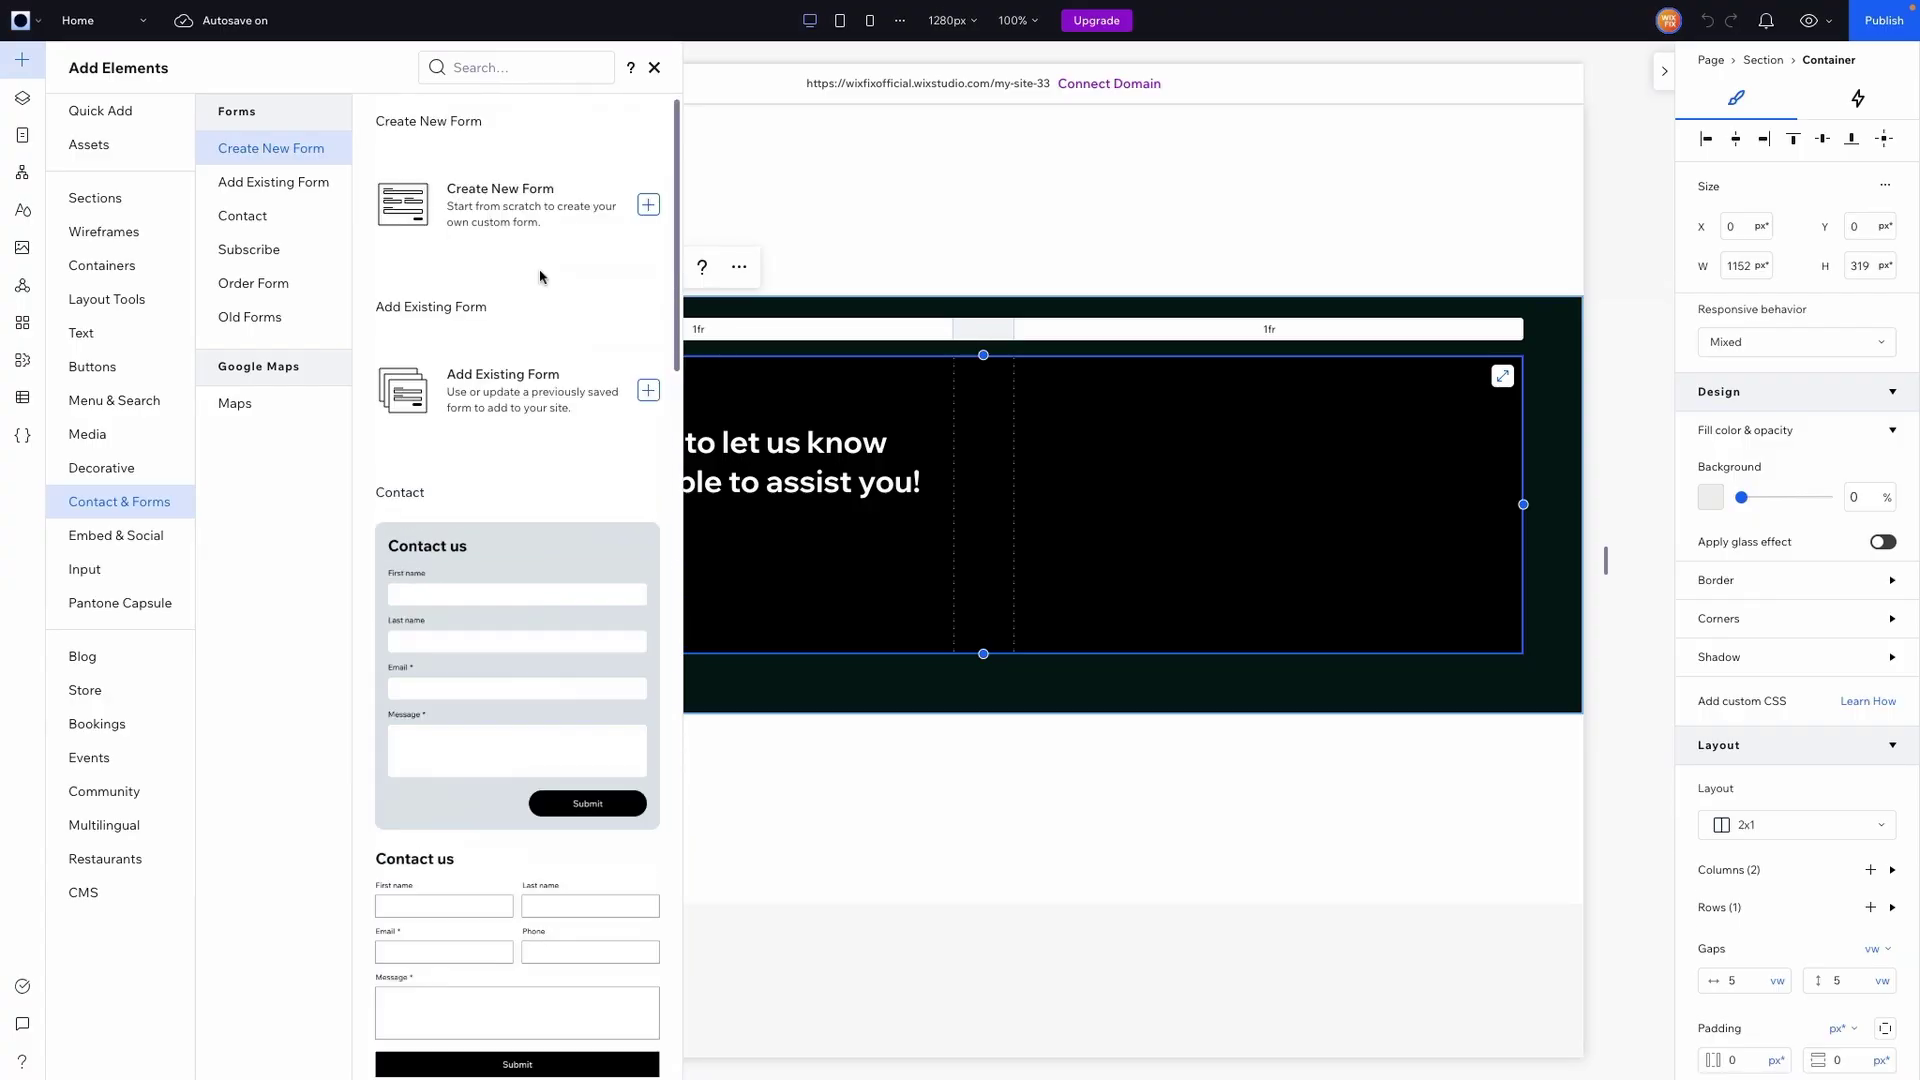
# Place the shaded Contact us form template in the second column of the black section's 2x1 container
pyautogui.scroll(-1, 515, 591)
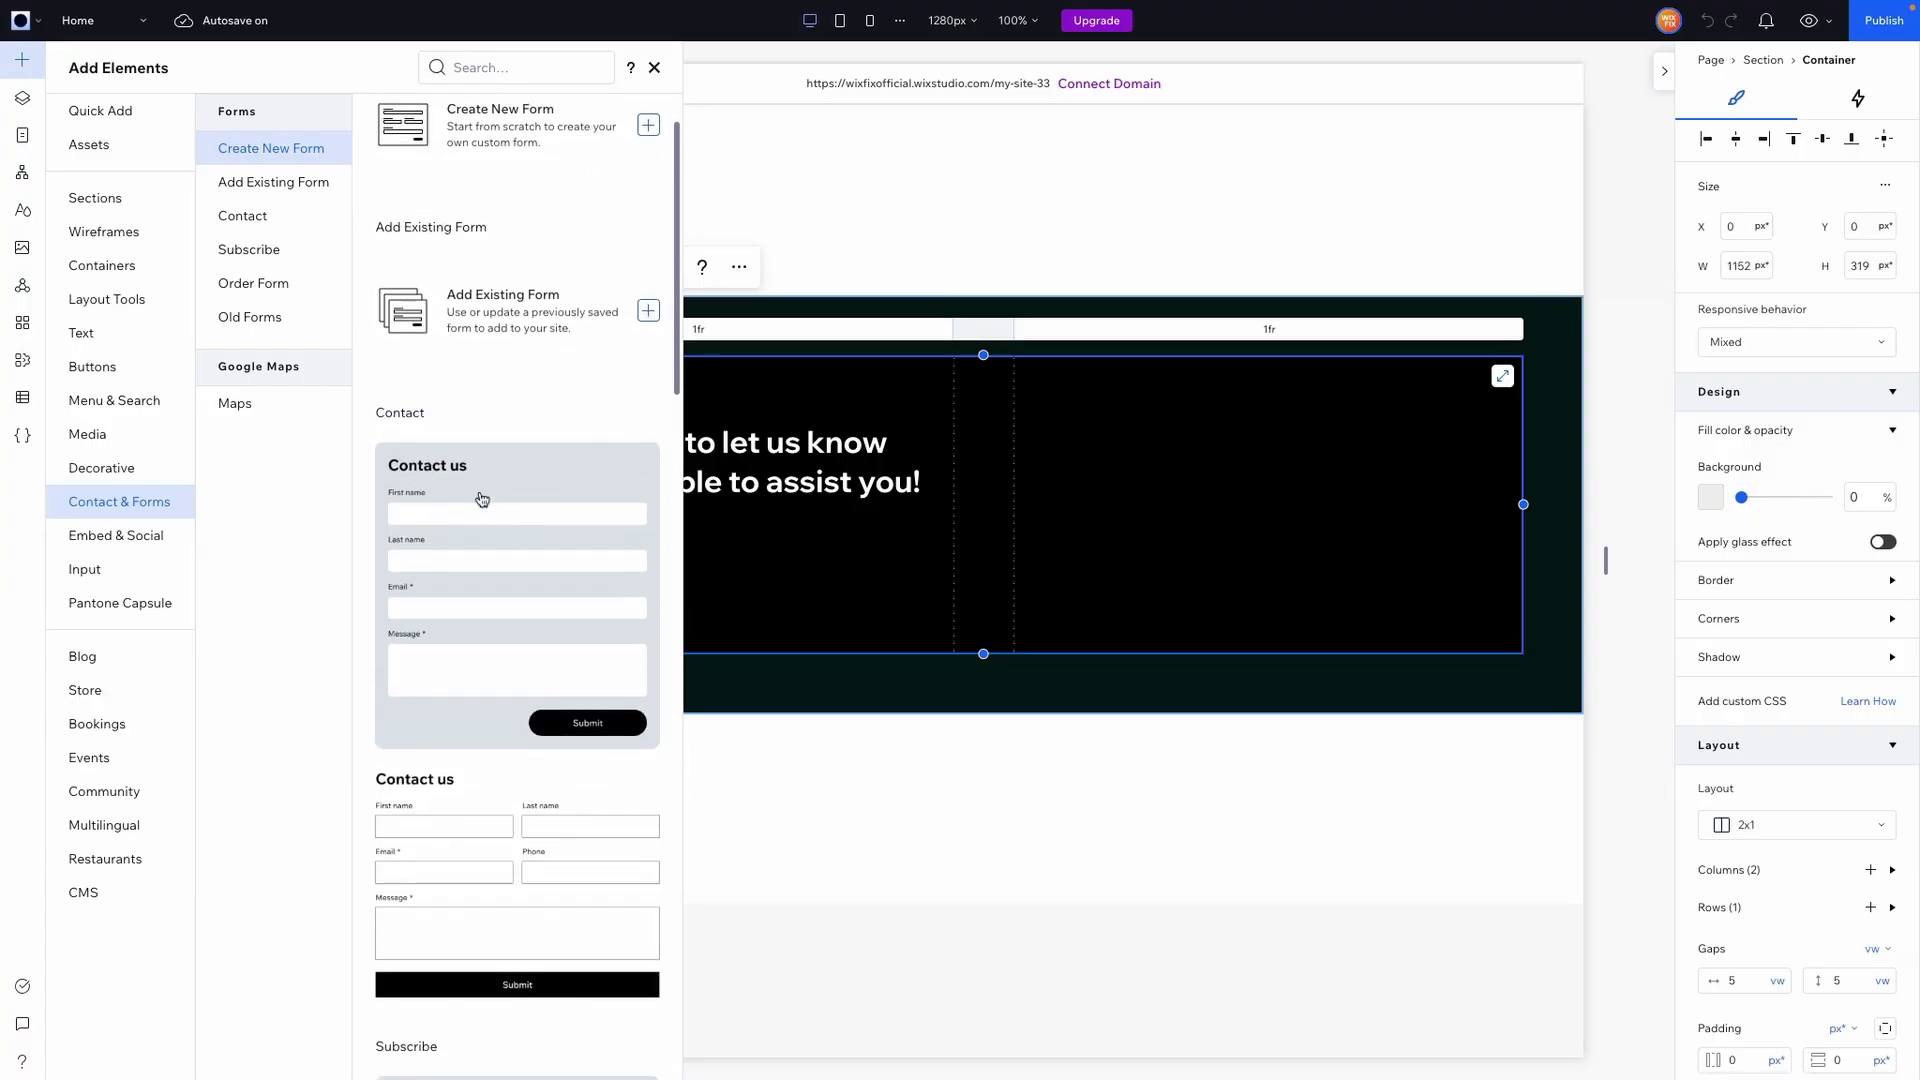
pyautogui.moveTo(425, 478); pyautogui.dragTo(1128, 466)
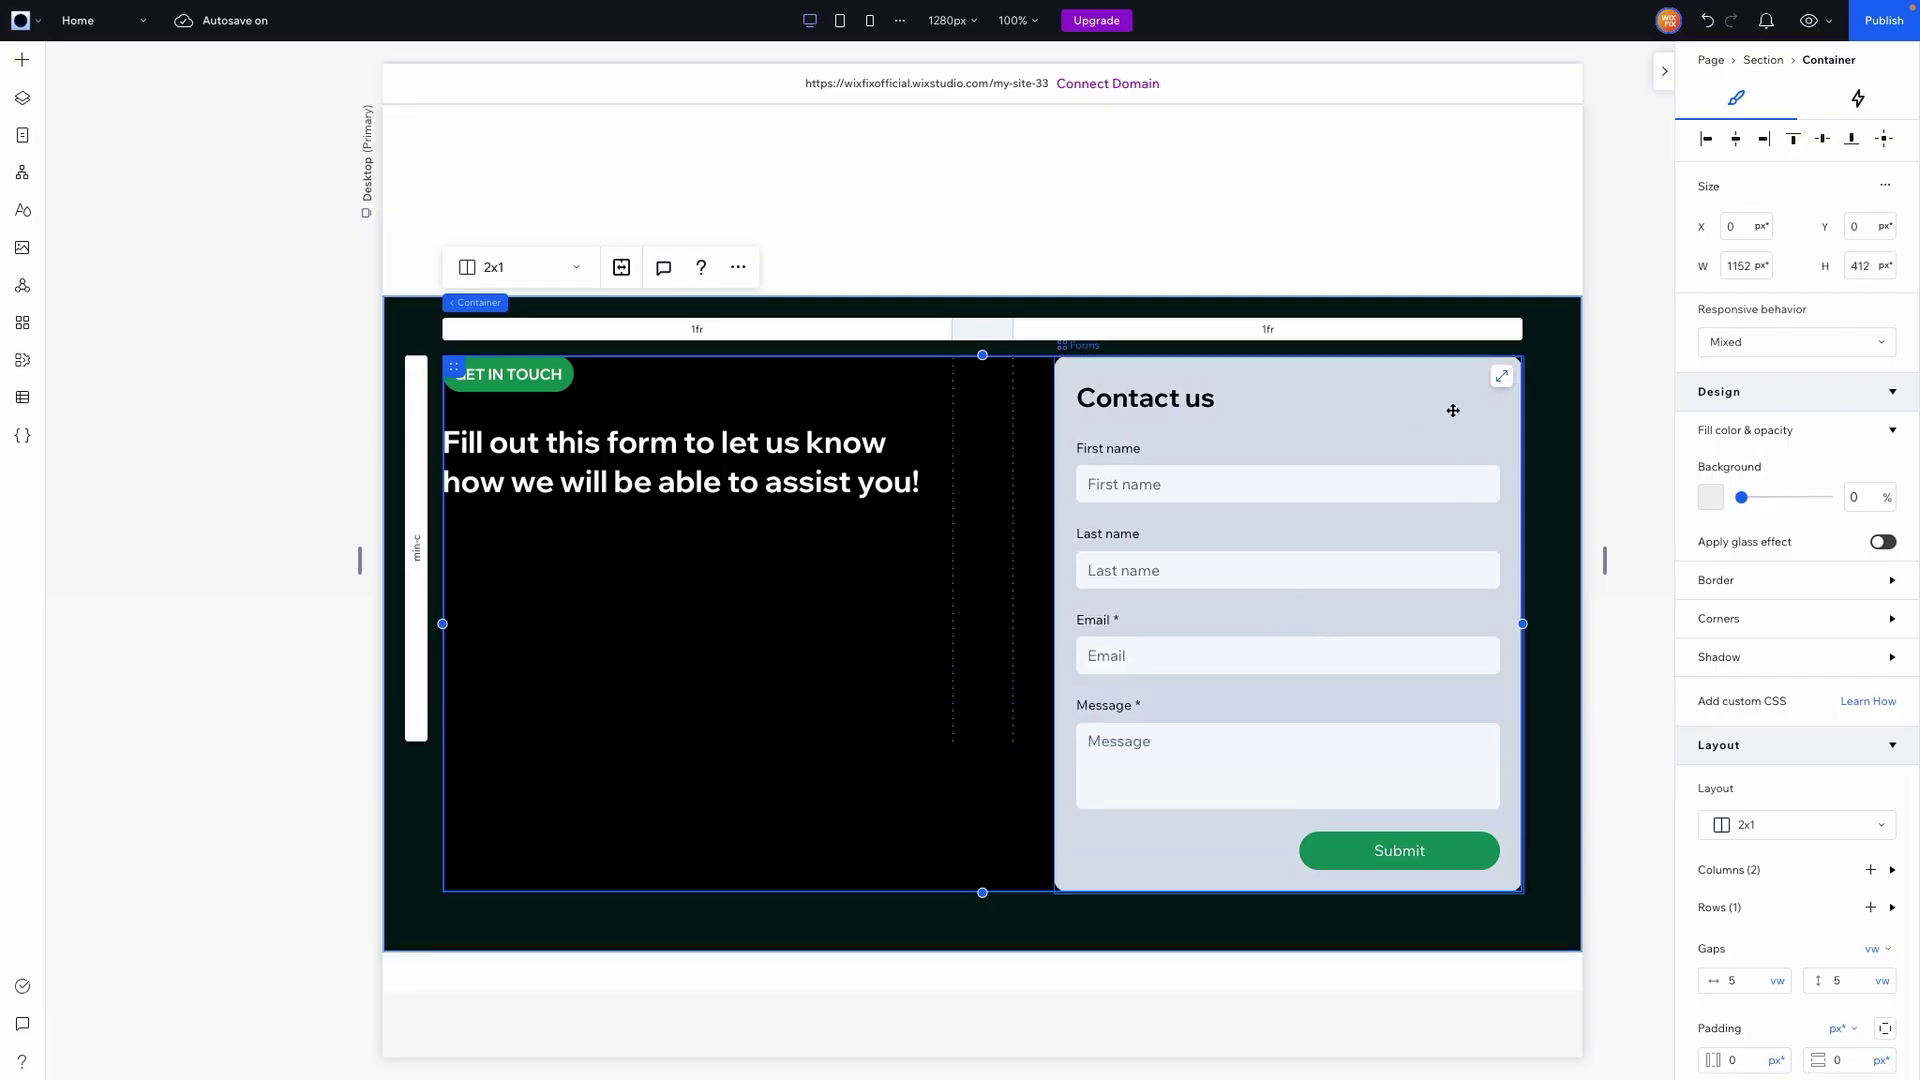
pyautogui.click(1412, 392)
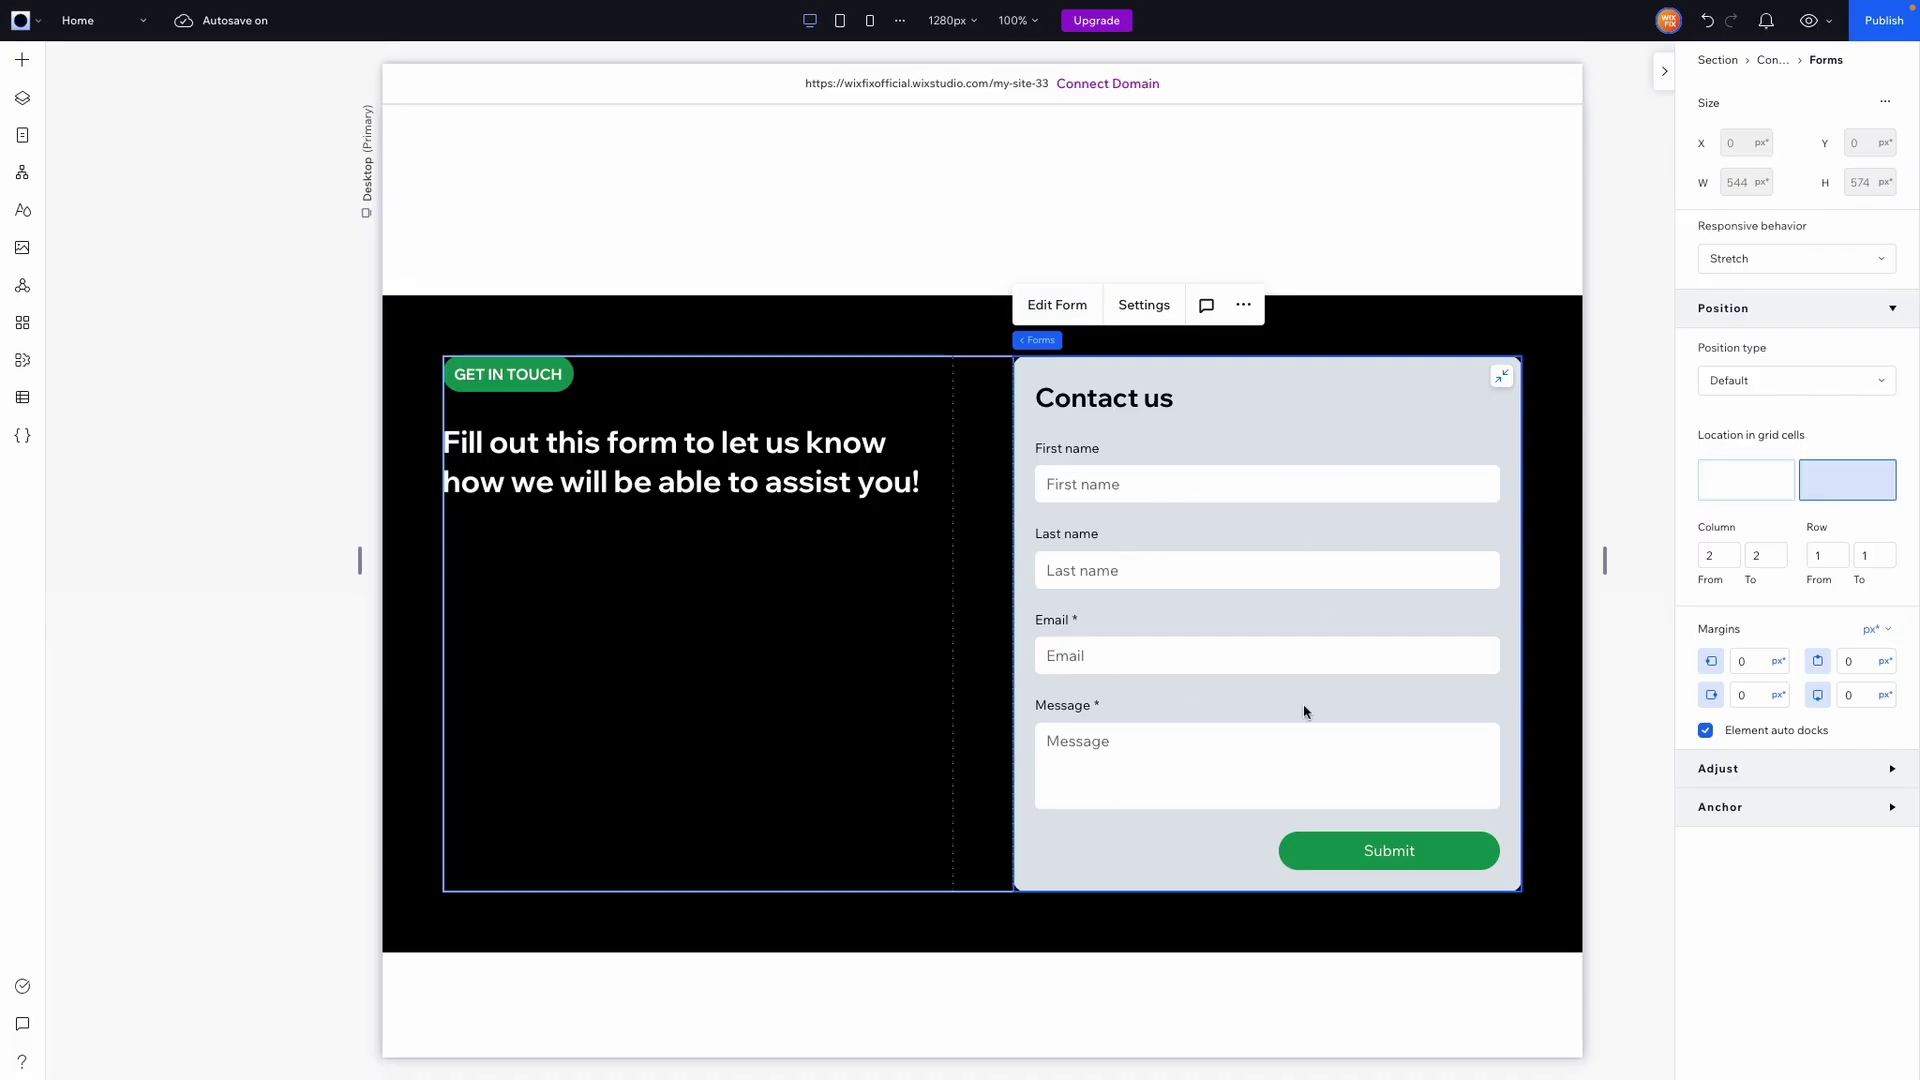
# Change the Contact us form's background fill color to white in its design settings
pyautogui.click(1144, 305)
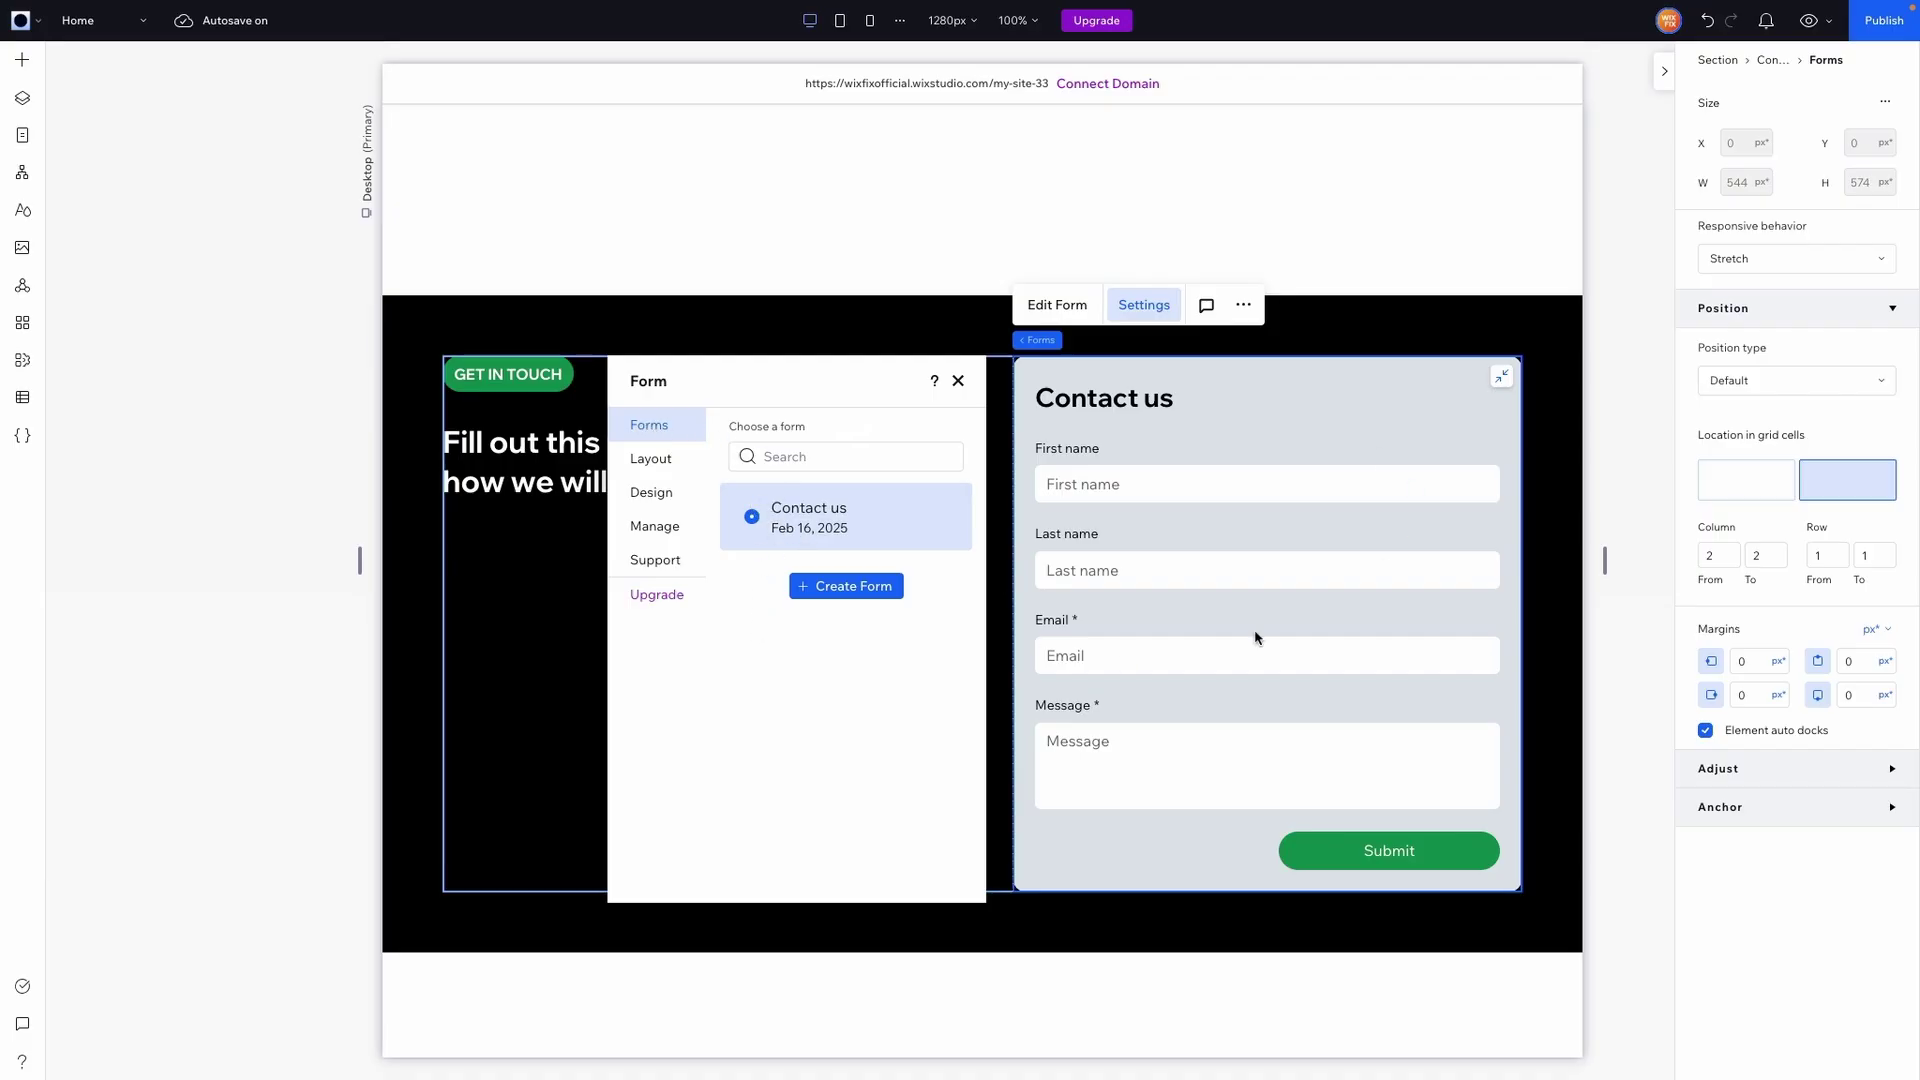
pyautogui.click(650, 467)
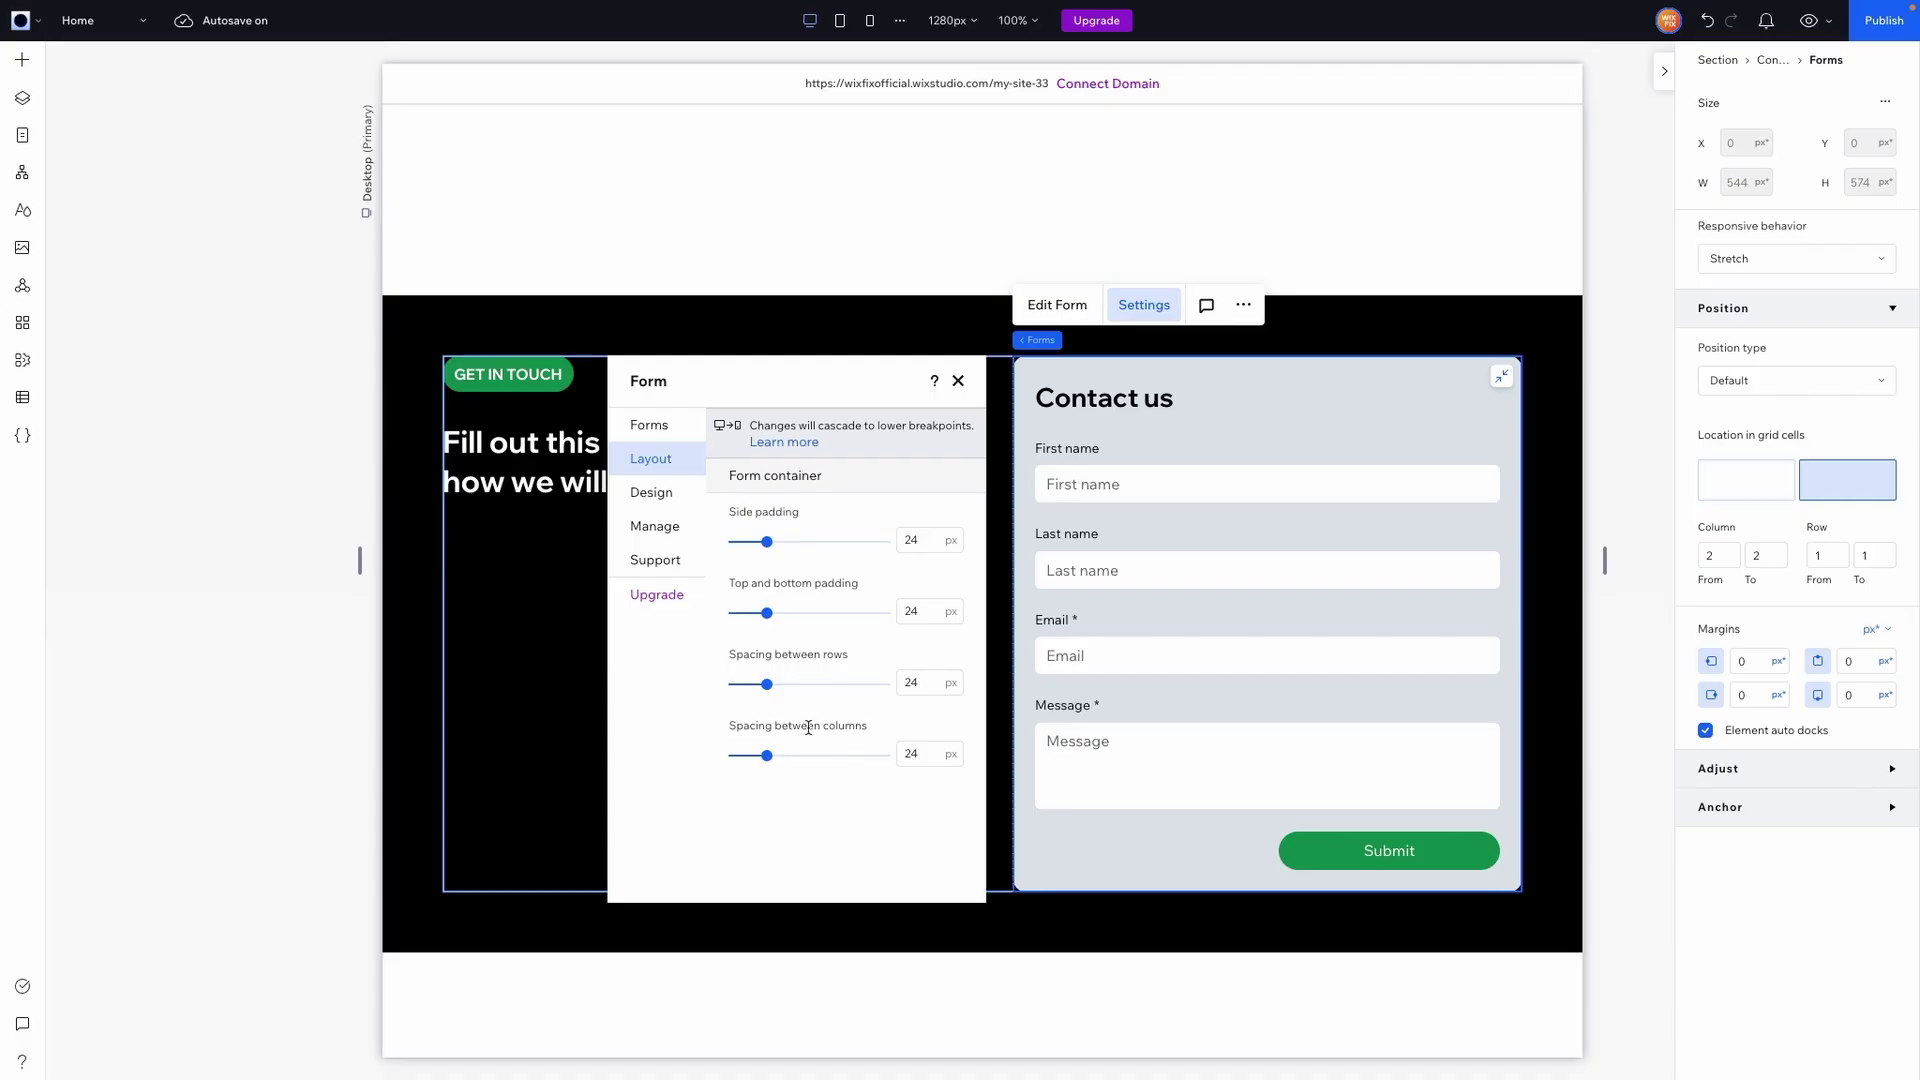
pyautogui.click(650, 494)
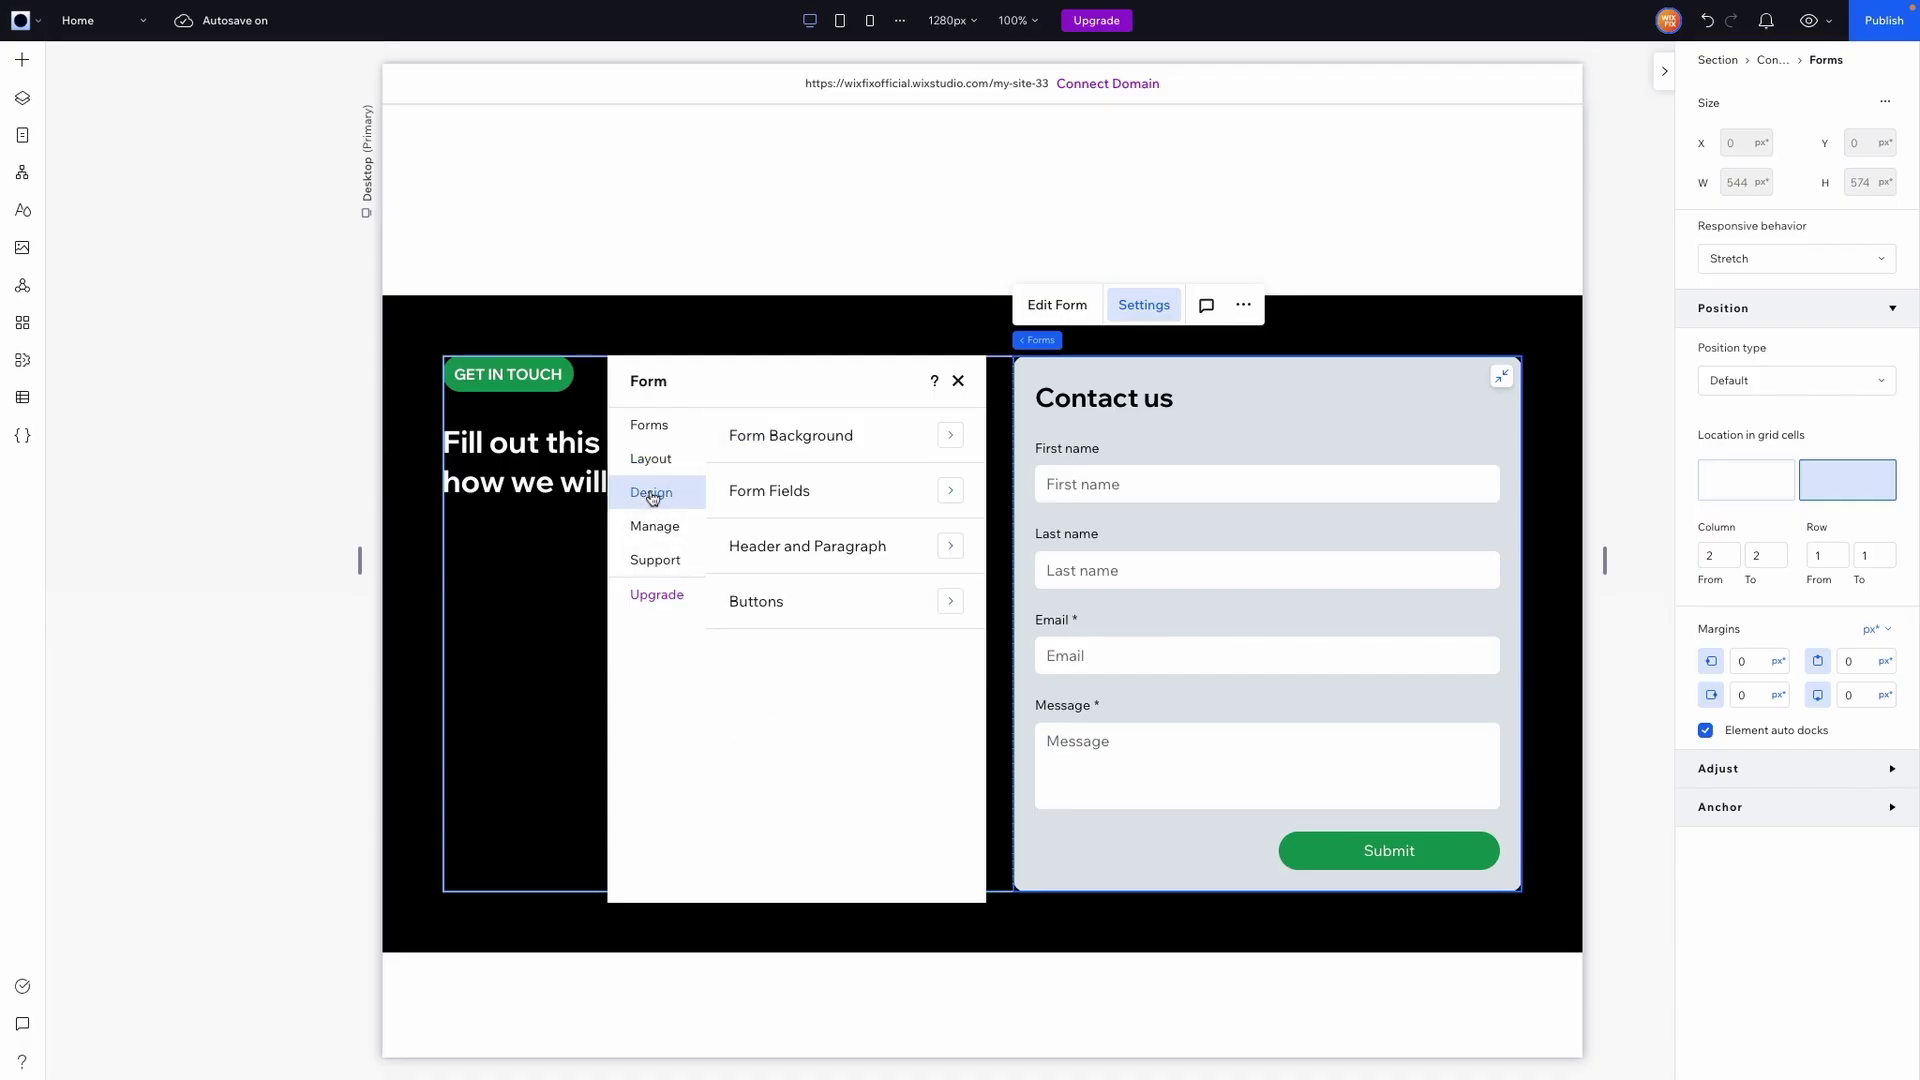
pyautogui.click(841, 444)
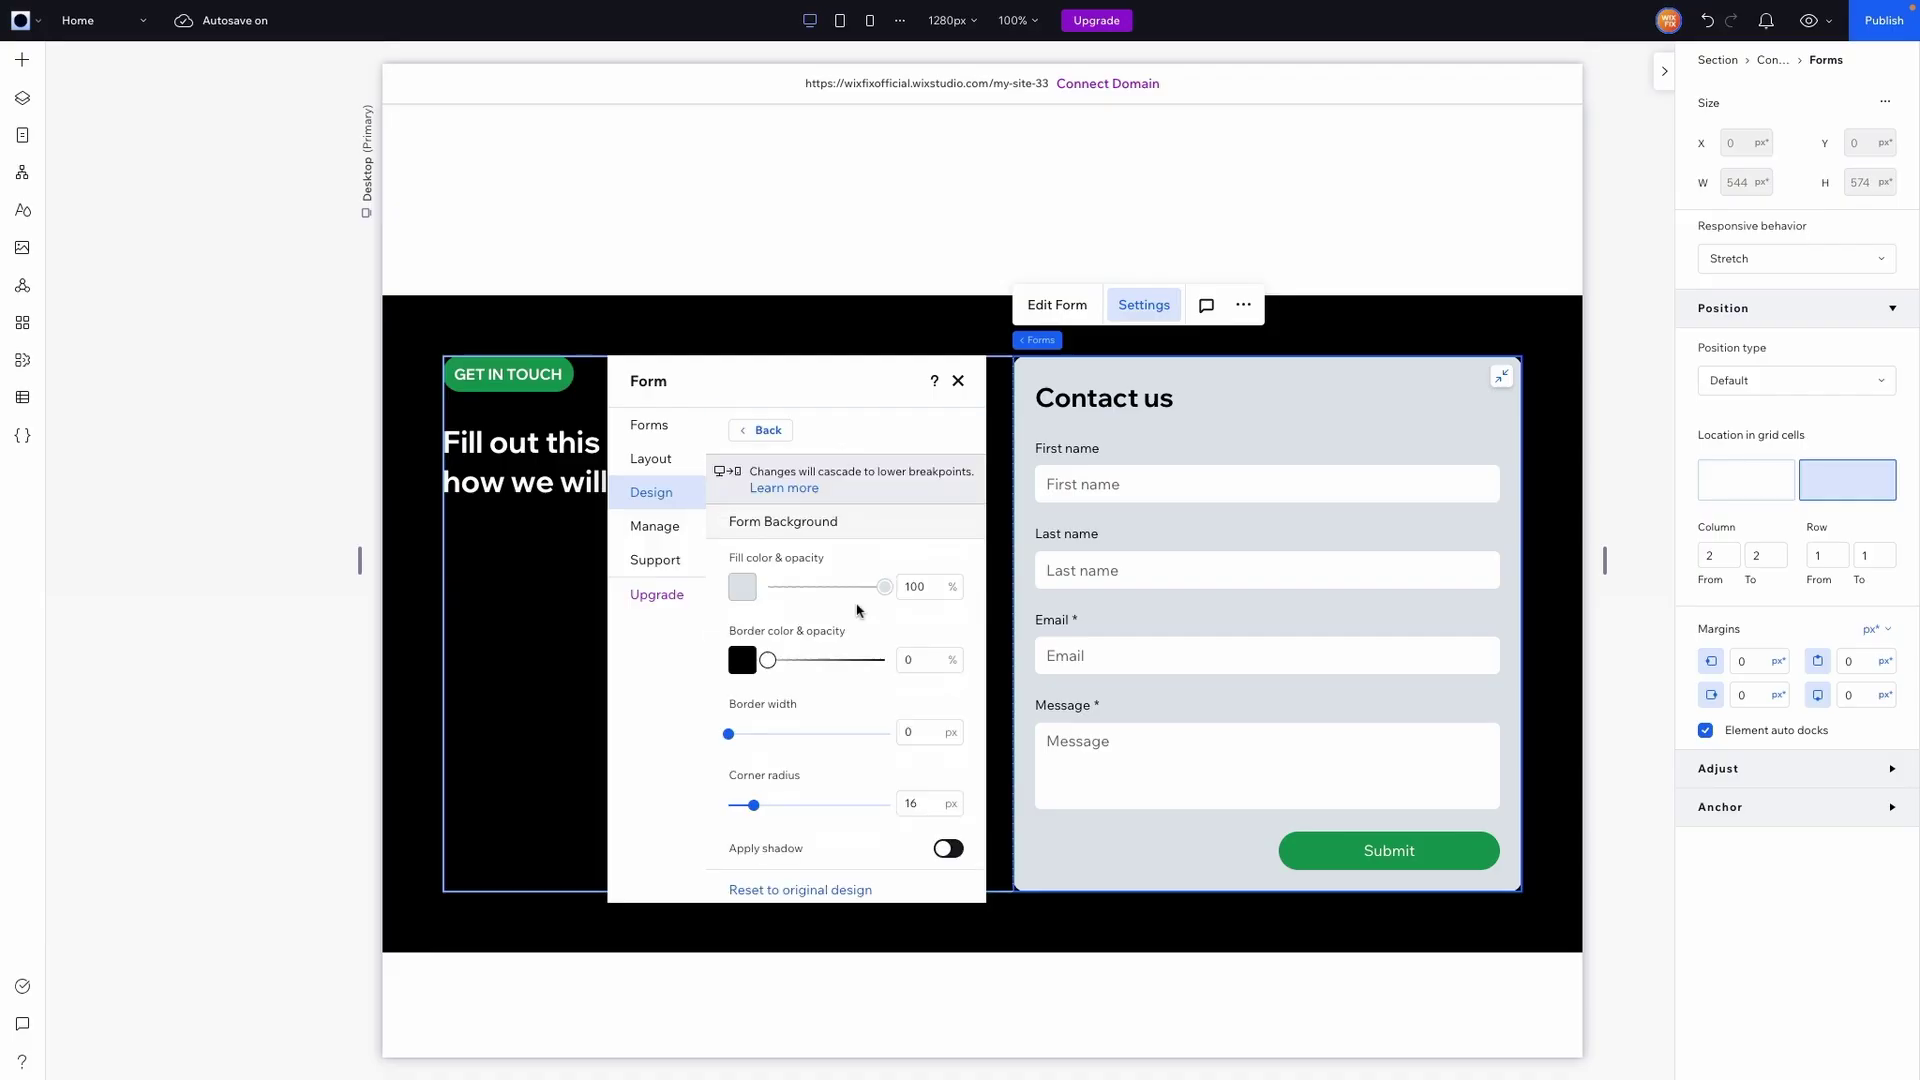
pyautogui.click(740, 597)
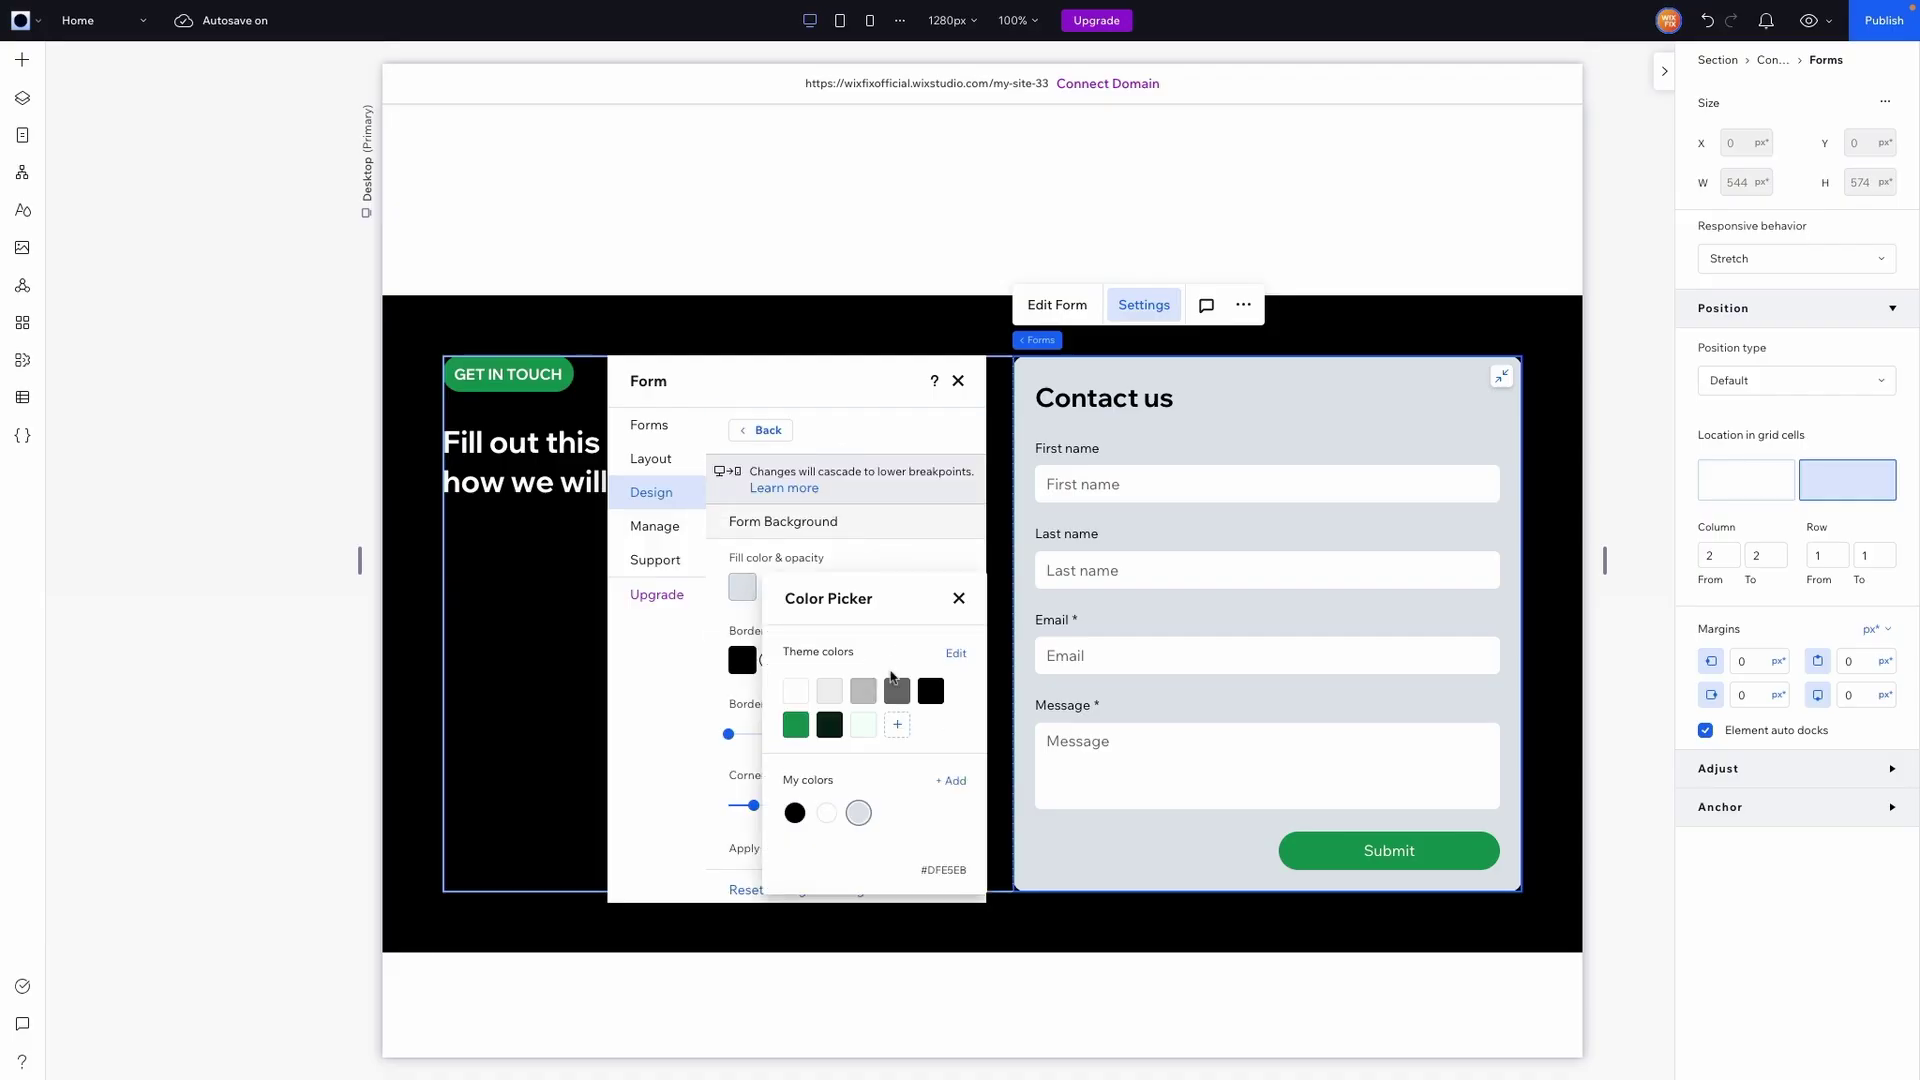
pyautogui.click(792, 690)
pyautogui.click(823, 566)
# Set the form background's corner radius to 0 px and its fill opacity to 10%
pyautogui.click(933, 806)
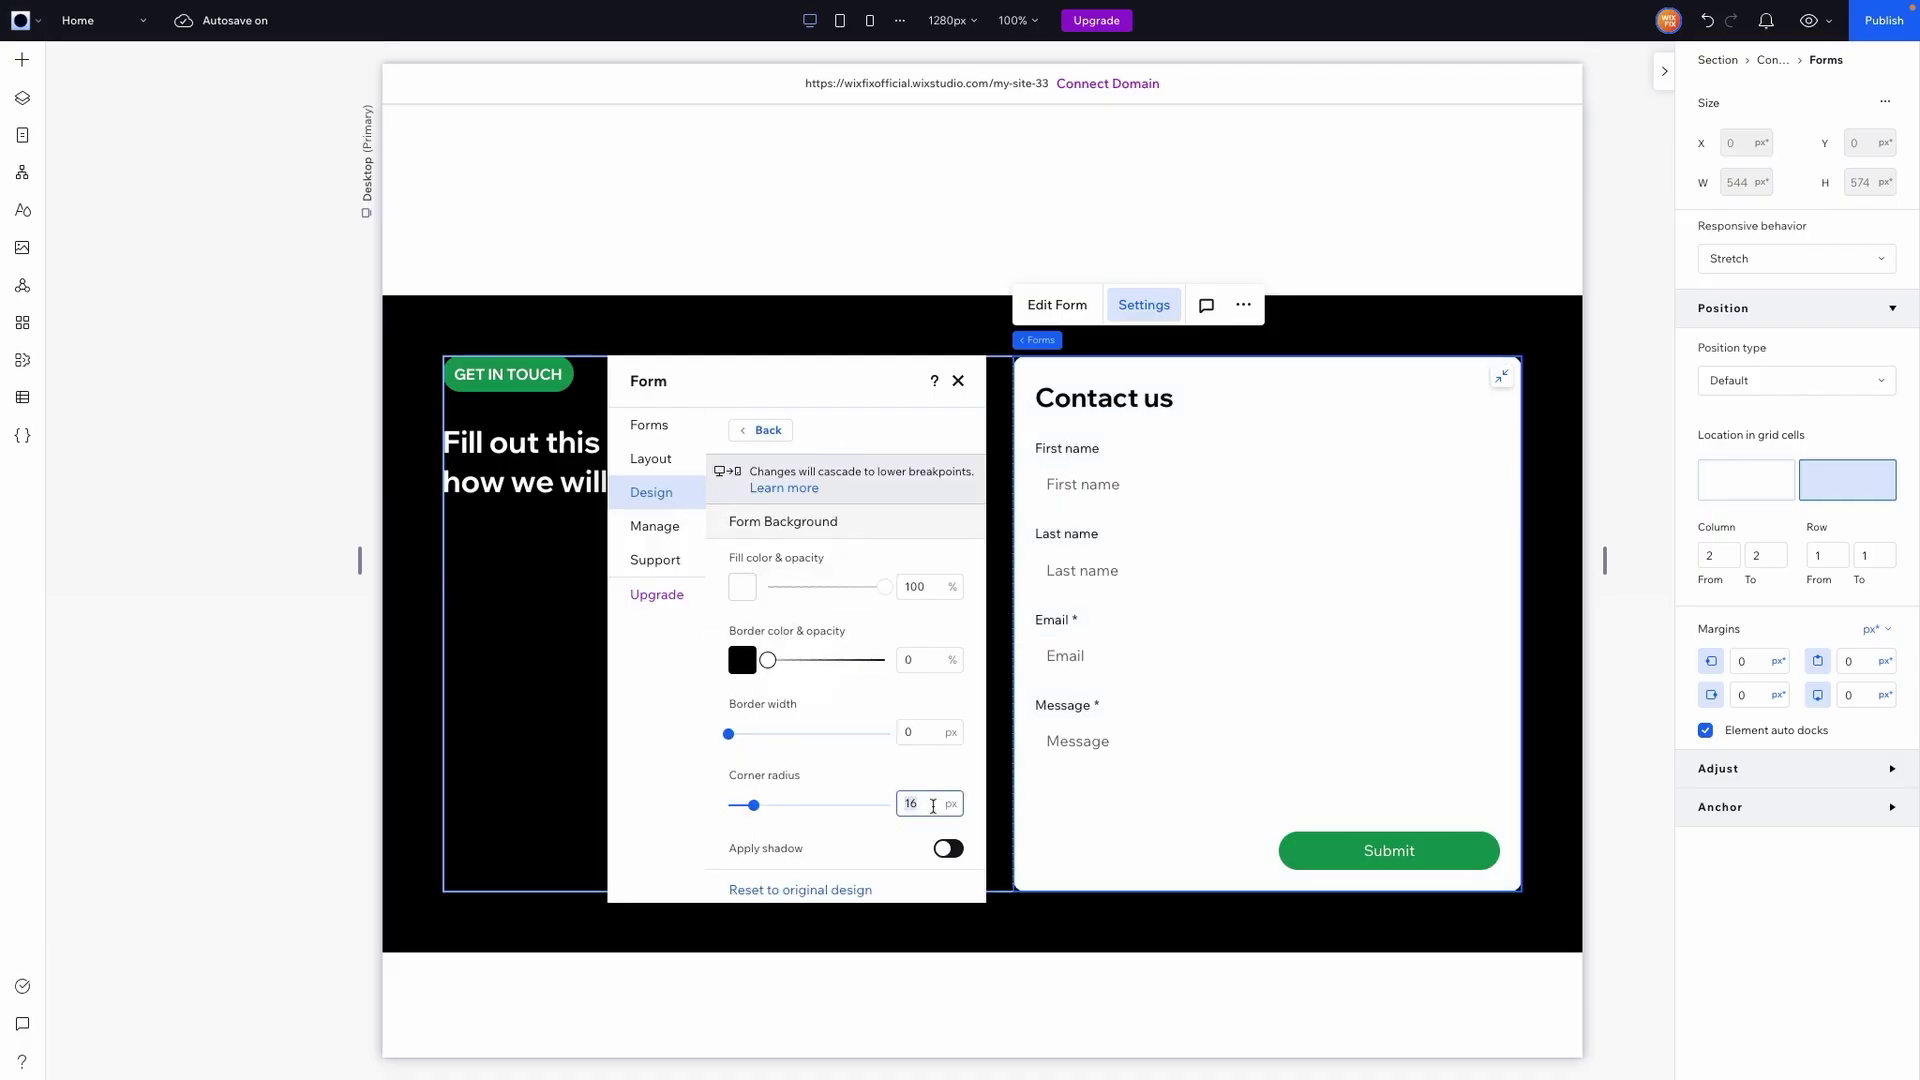
pyautogui.write('0')
pyautogui.moveTo(755, 808); pyautogui.dragTo(673, 800)
pyautogui.click(931, 804)
pyautogui.click(919, 590)
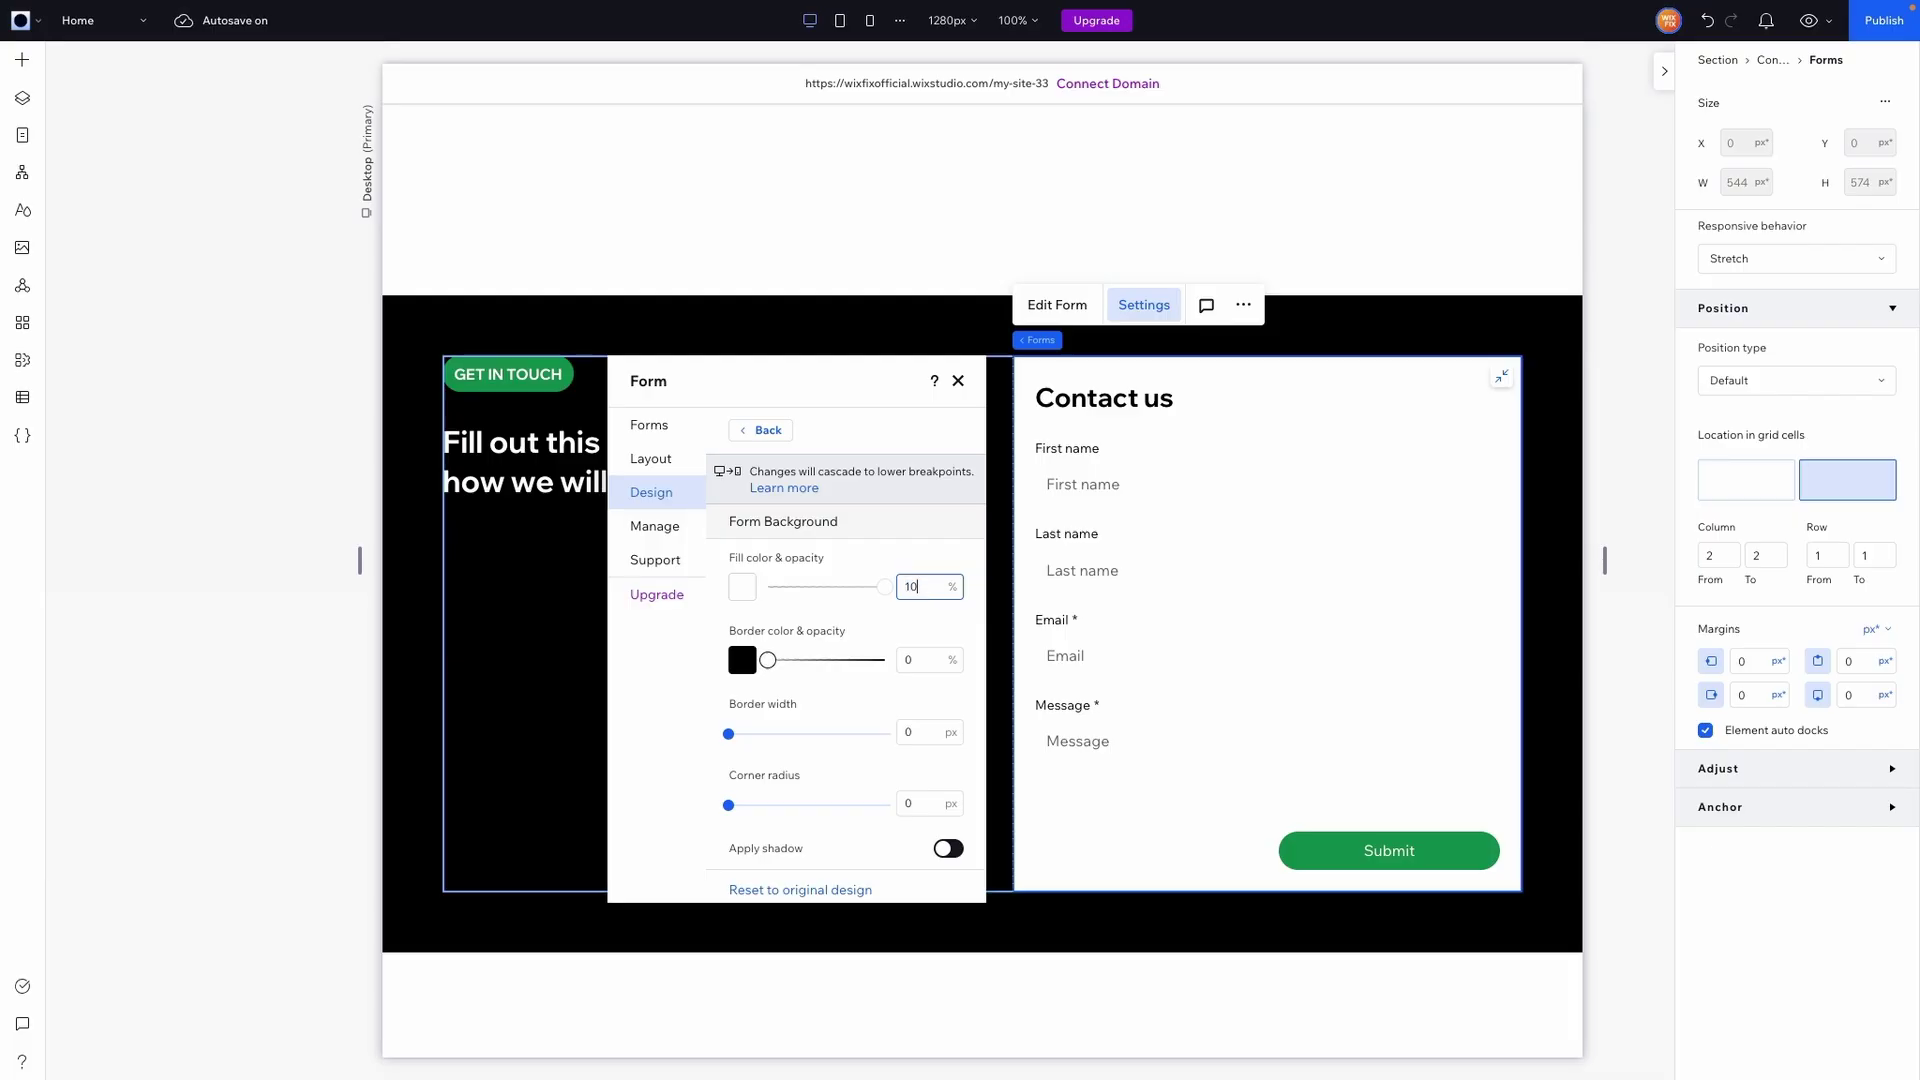
pyautogui.click(978, 615)
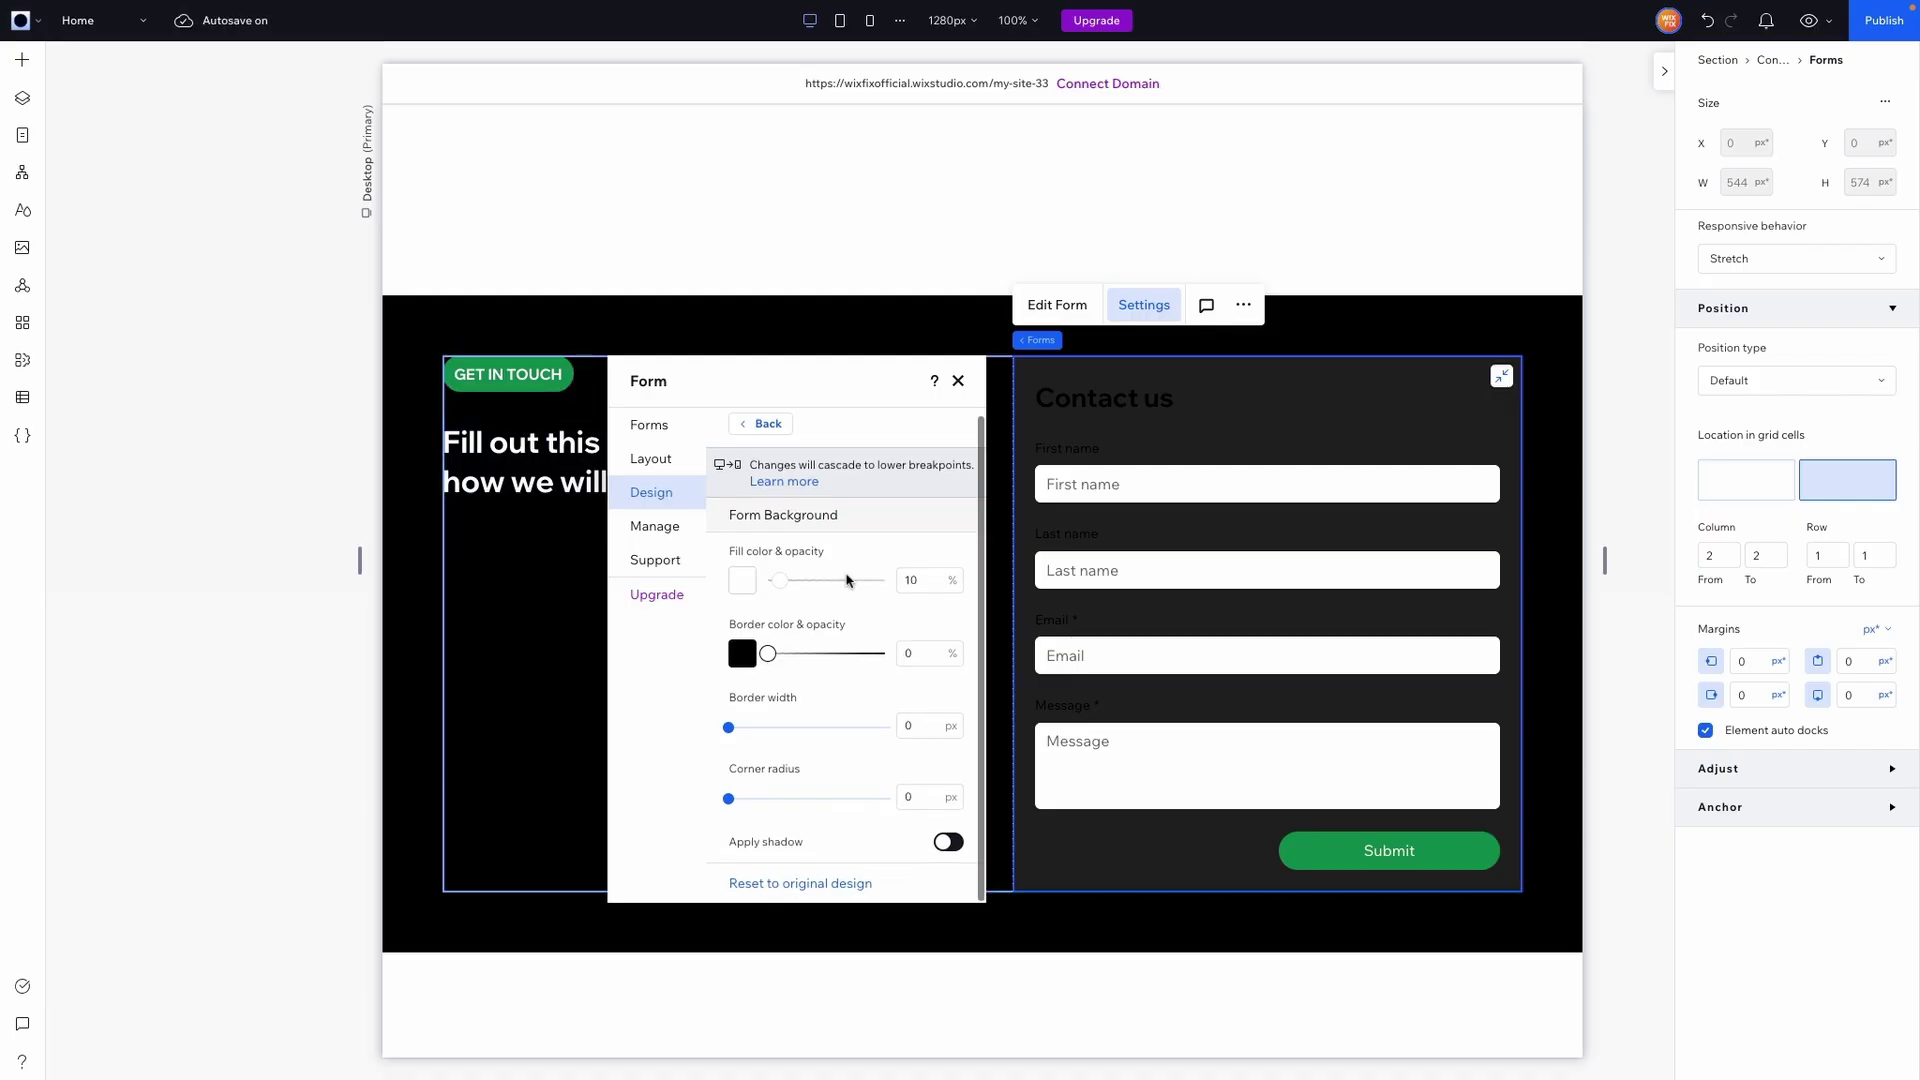
# Set the form fields' fill opacity to 0% and their corner radius to 0 px
pyautogui.click(765, 430)
pyautogui.click(823, 490)
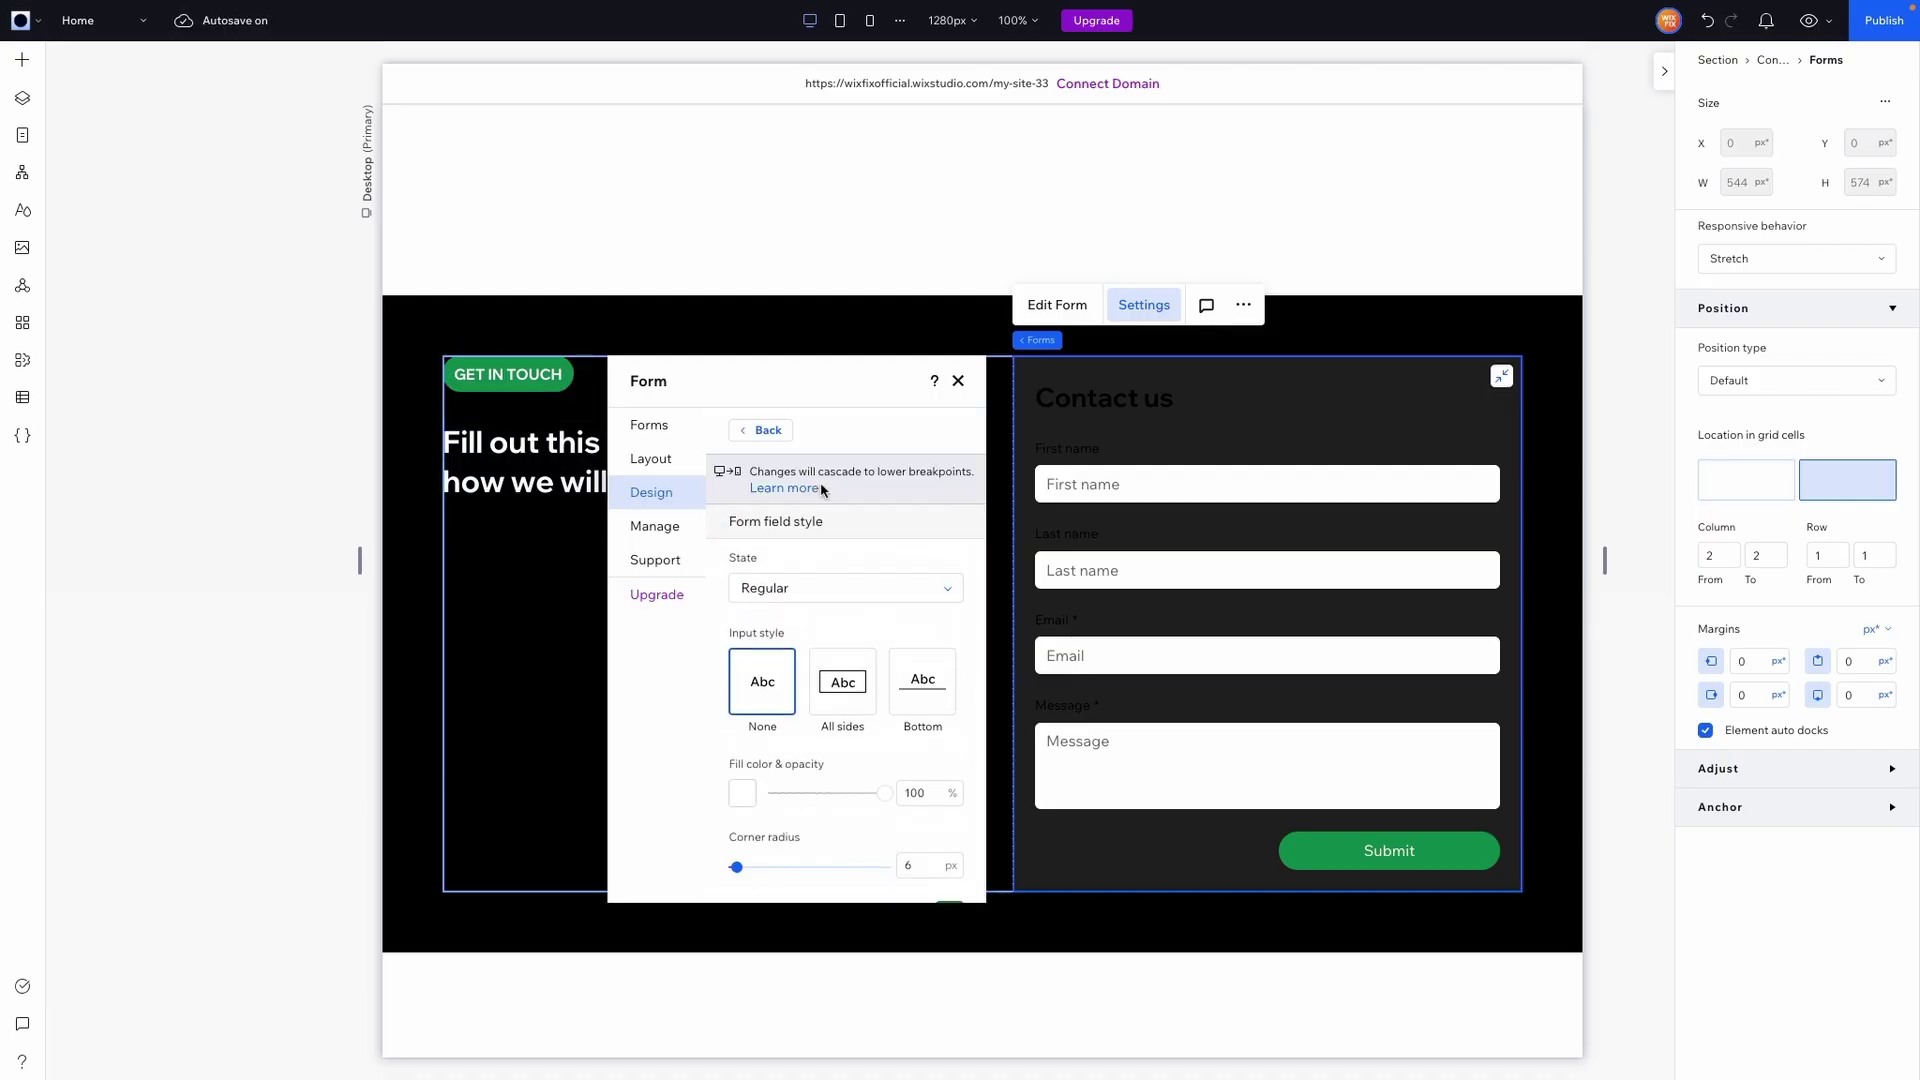
pyautogui.scroll(-2, 921, 641)
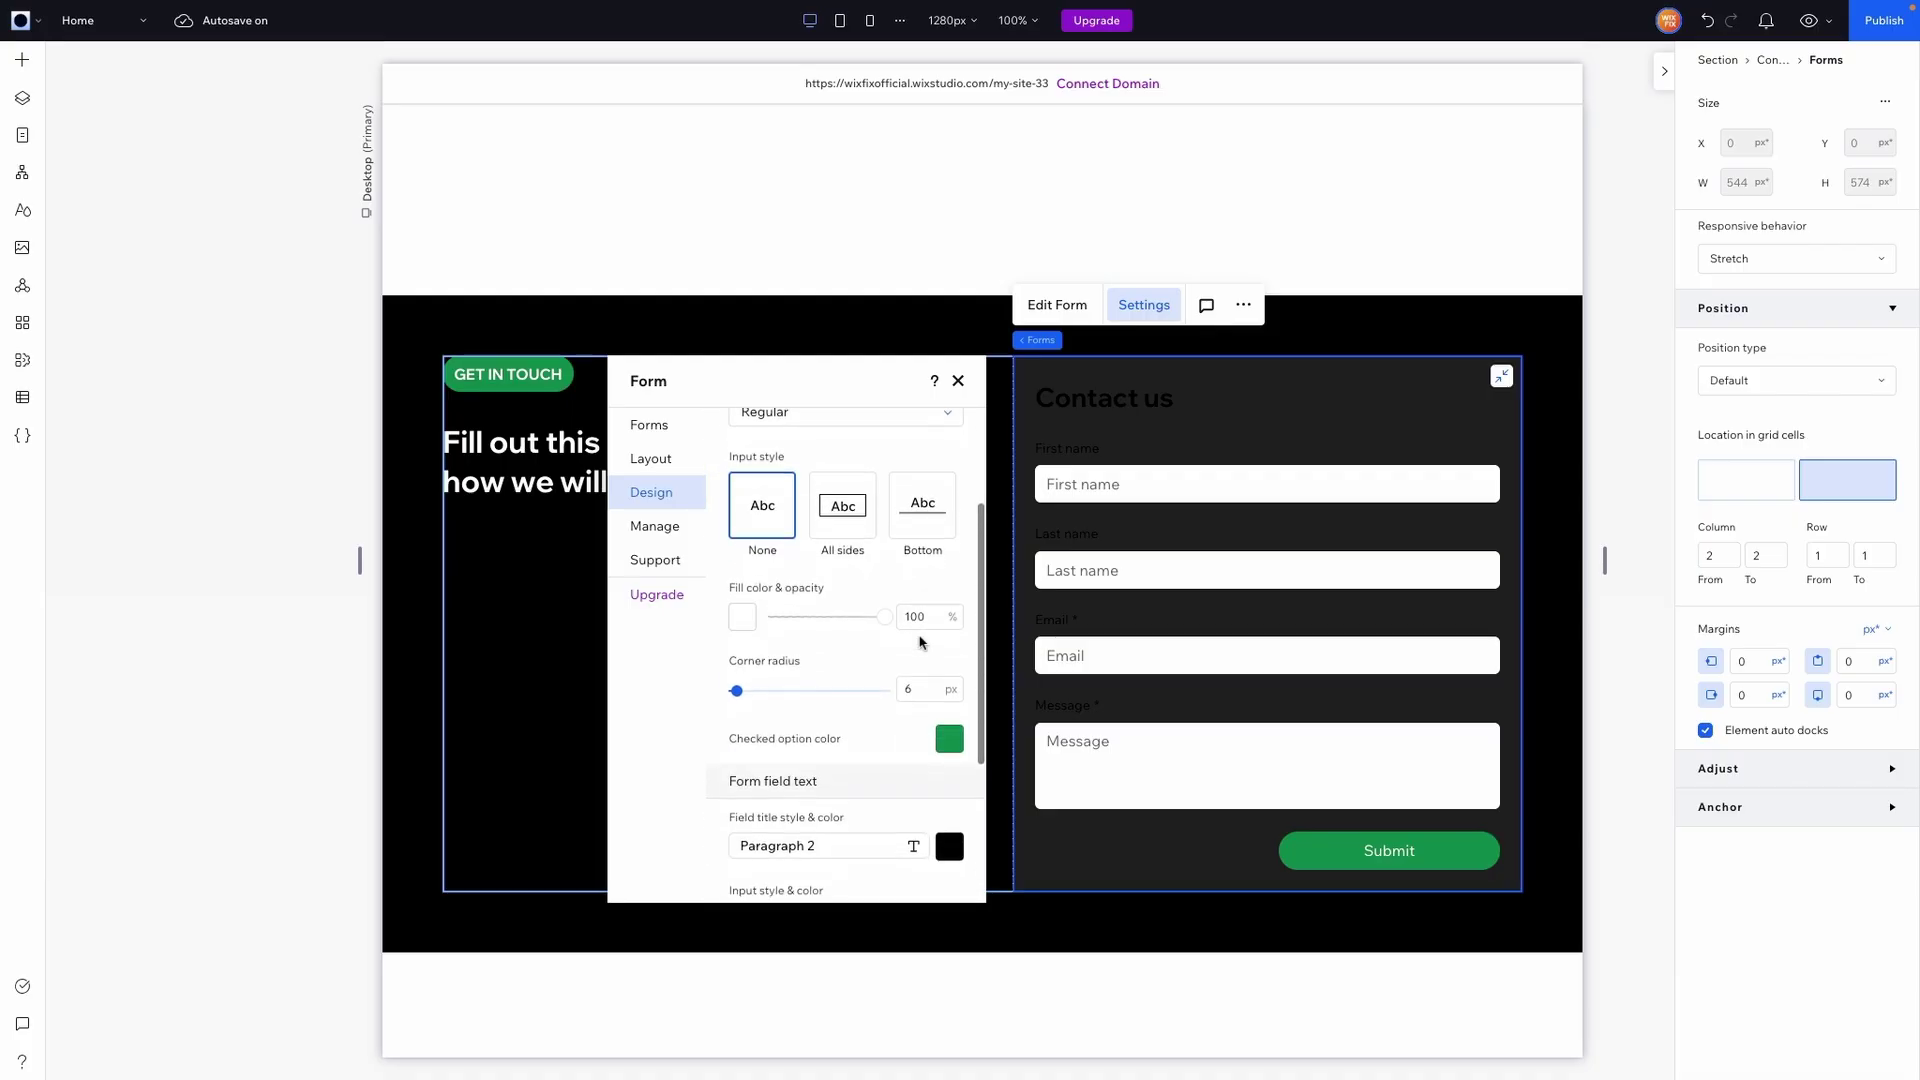
pyautogui.click(931, 620)
pyautogui.press('Return')
pyautogui.click(917, 689)
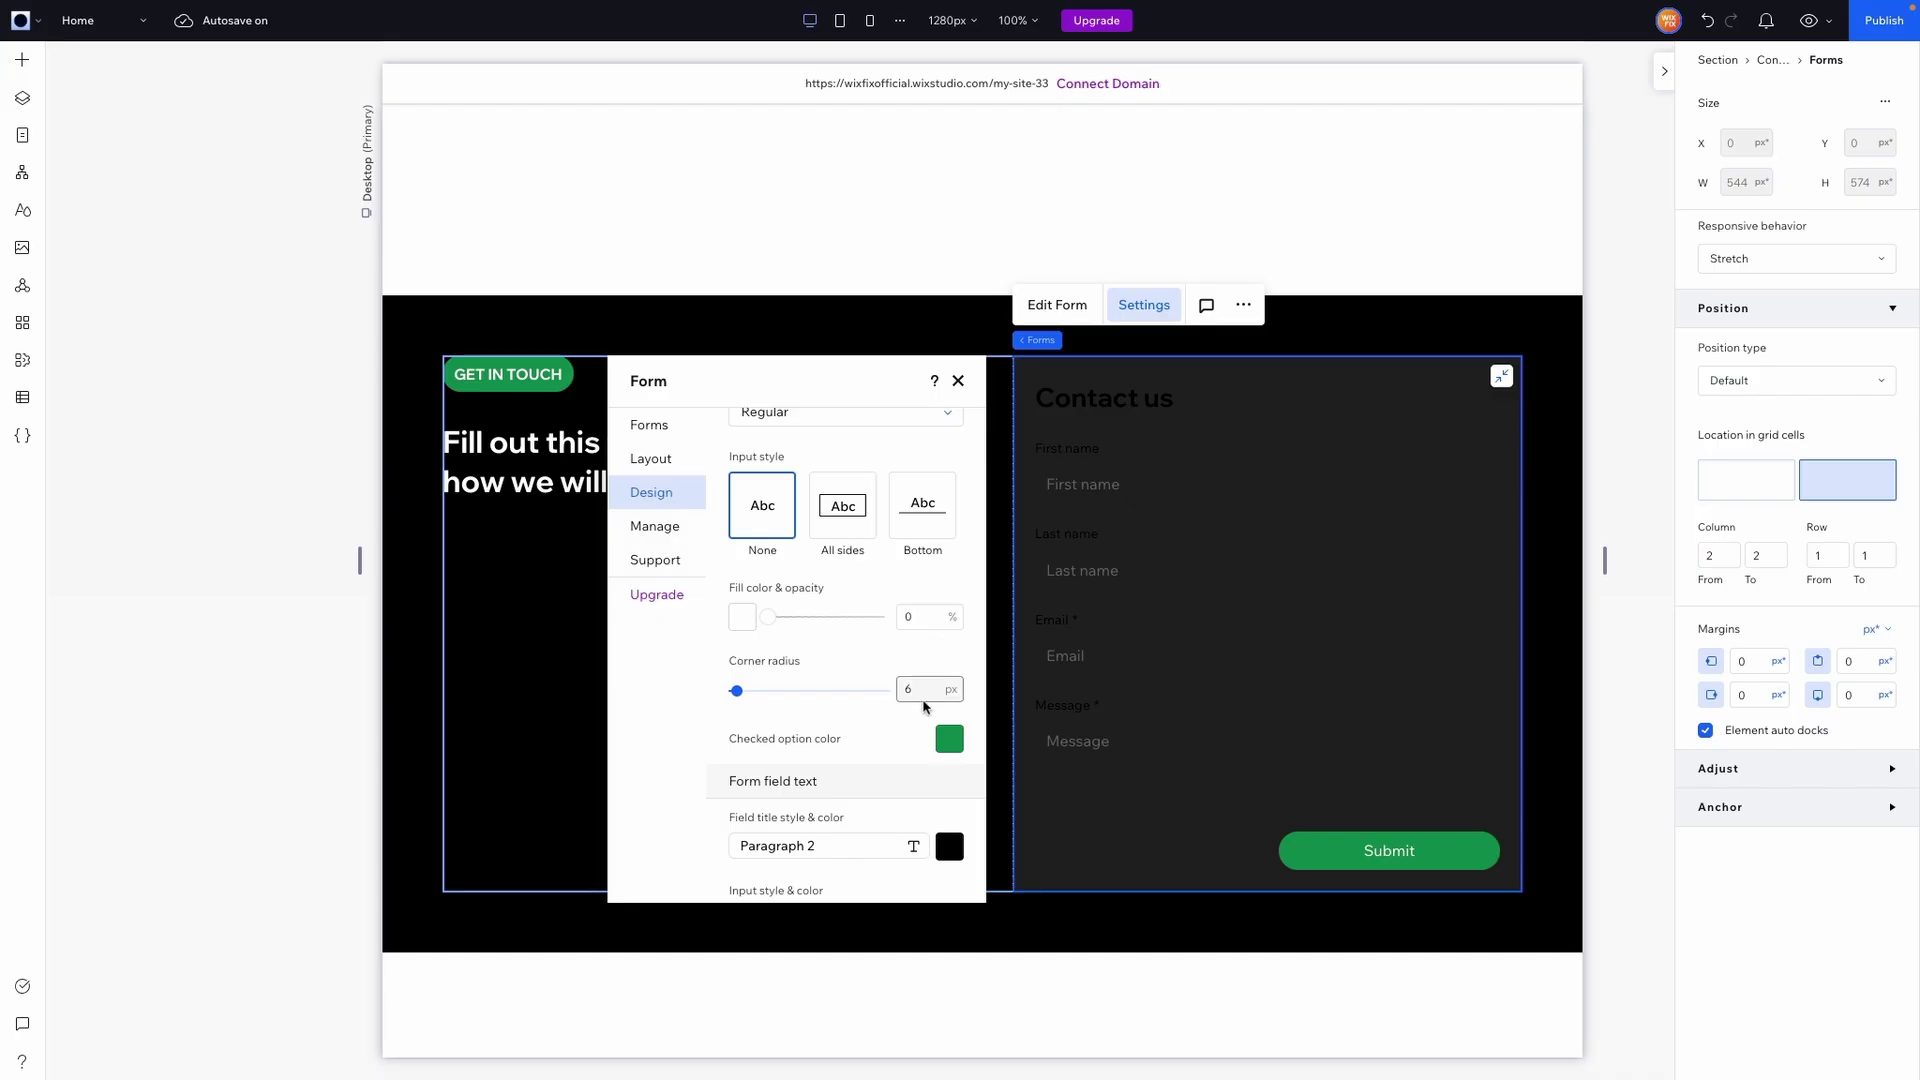
pyautogui.click(948, 746)
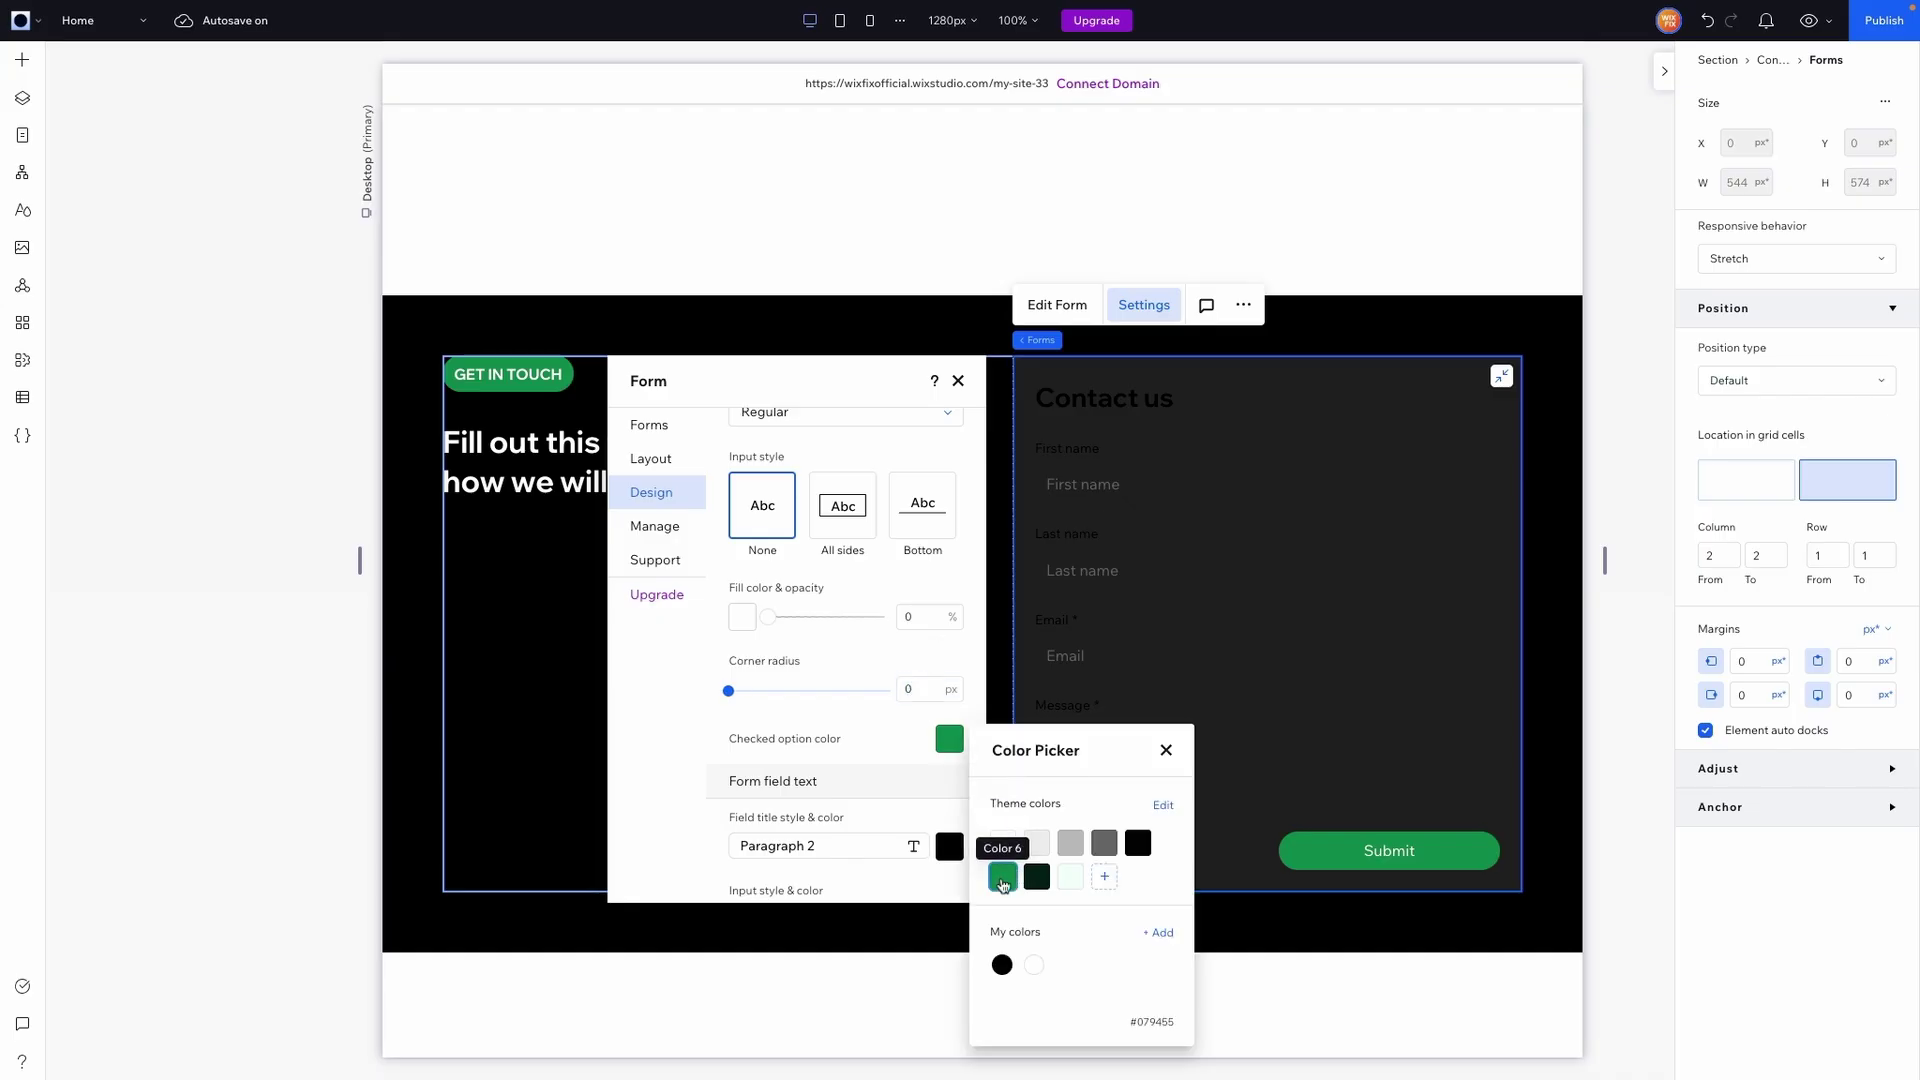
pyautogui.click(866, 752)
# Change the form's field title color and input text color to white
pyautogui.scroll(-2, 866, 750)
pyautogui.scroll(-1, 868, 746)
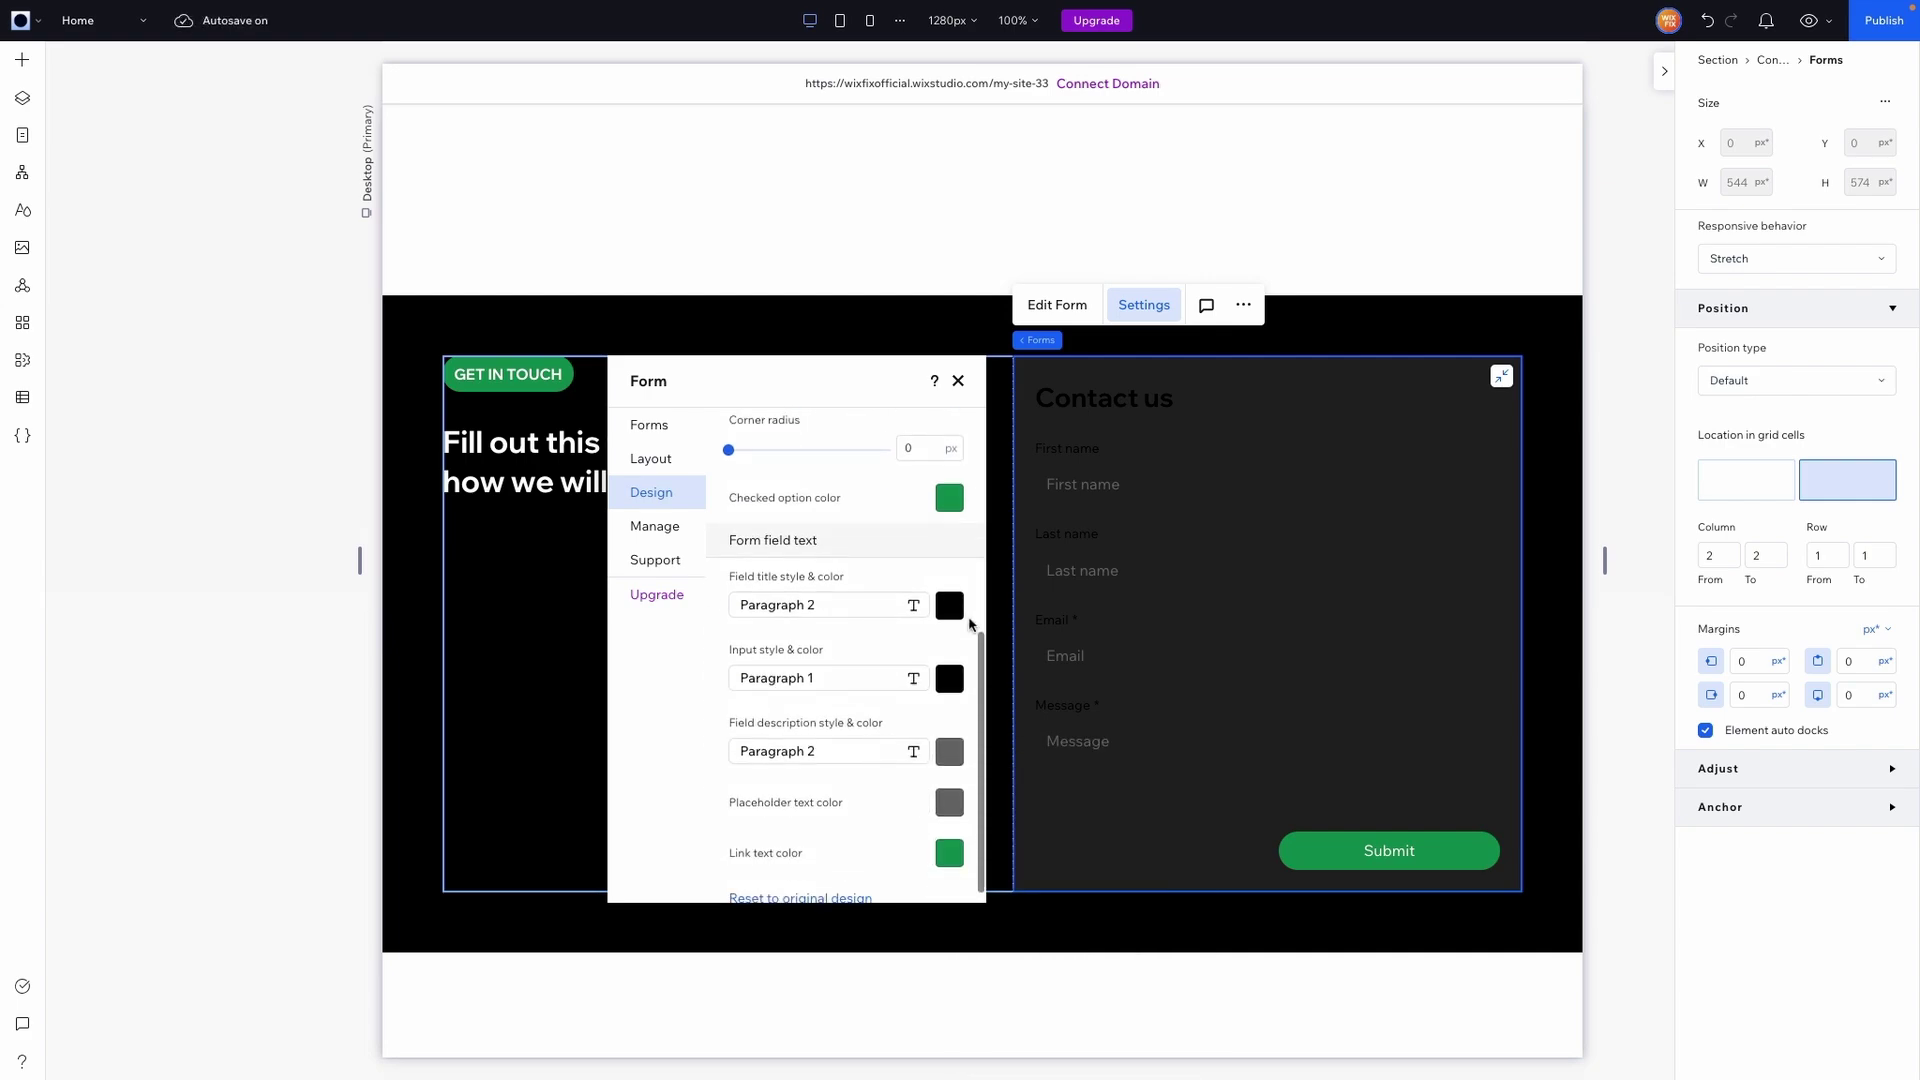
pyautogui.click(950, 605)
pyautogui.click(1000, 712)
pyautogui.click(950, 677)
pyautogui.click(952, 680)
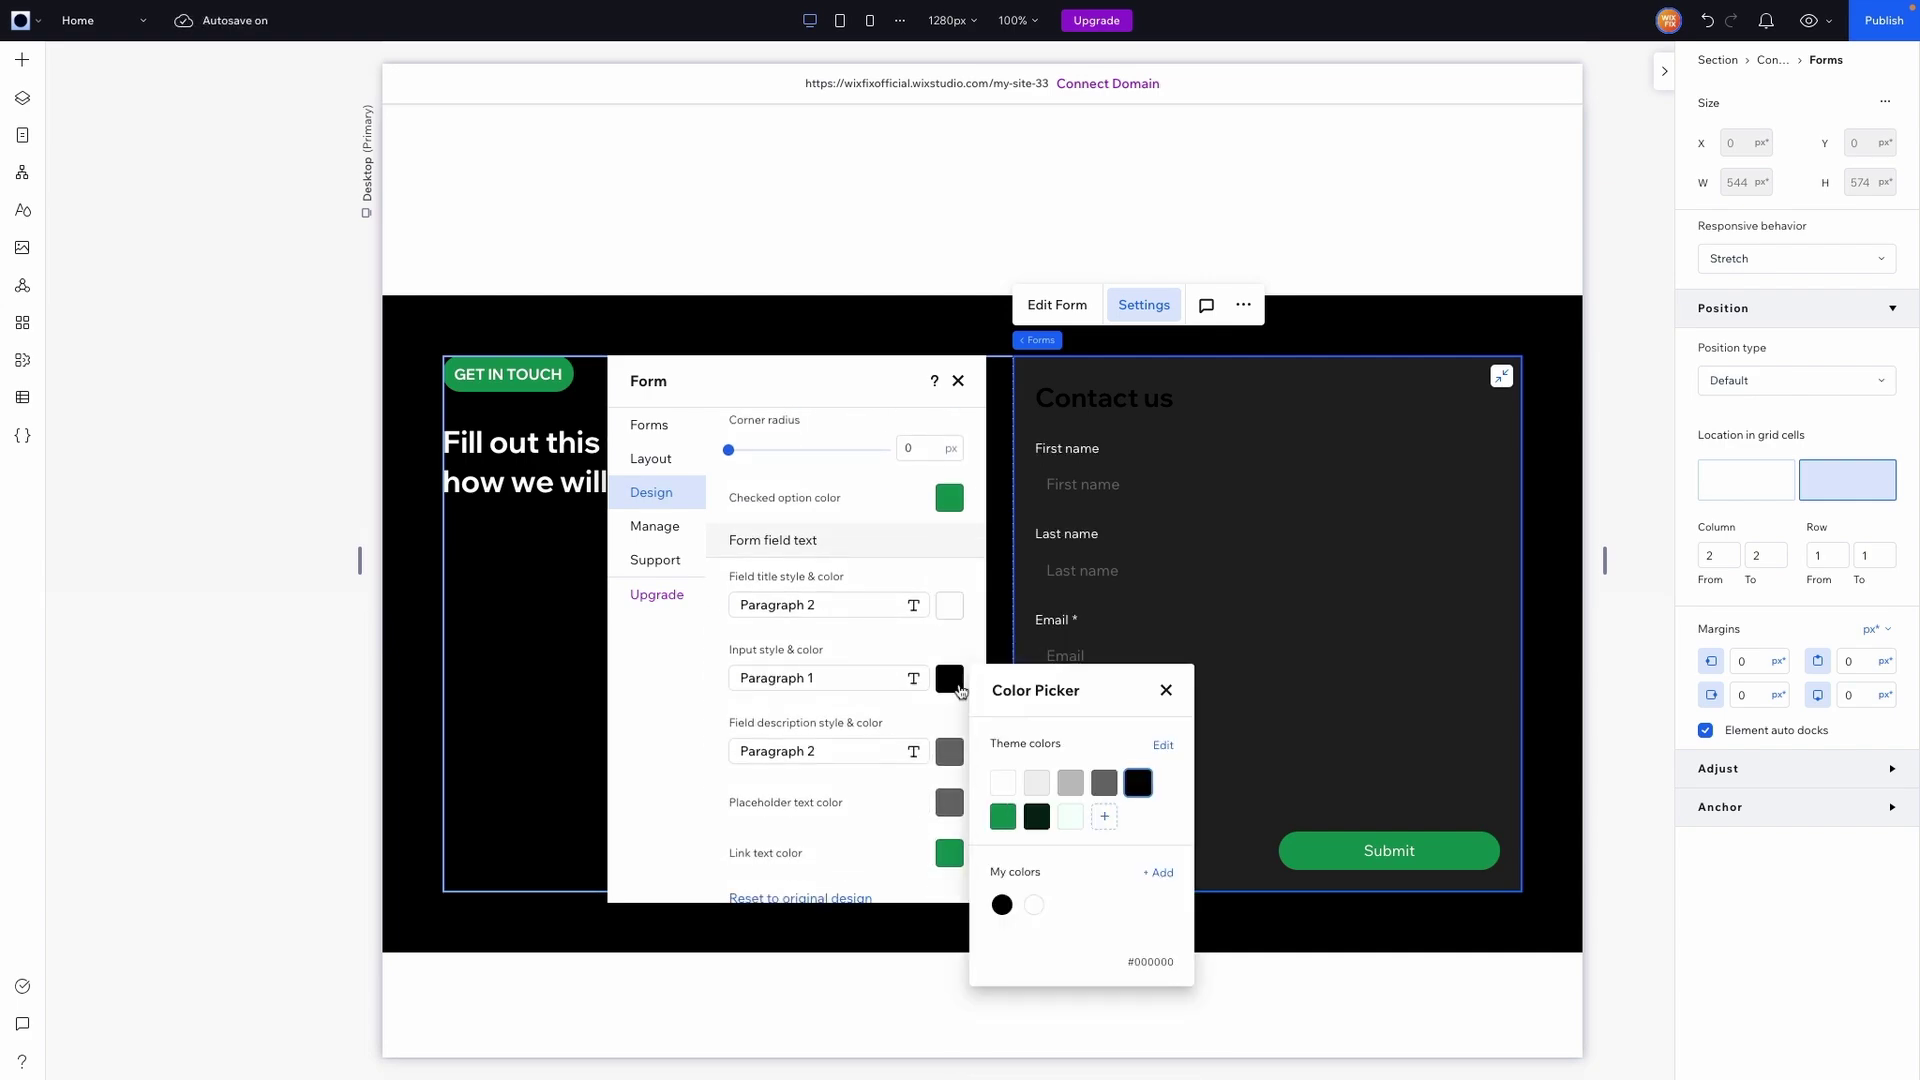
pyautogui.click(995, 783)
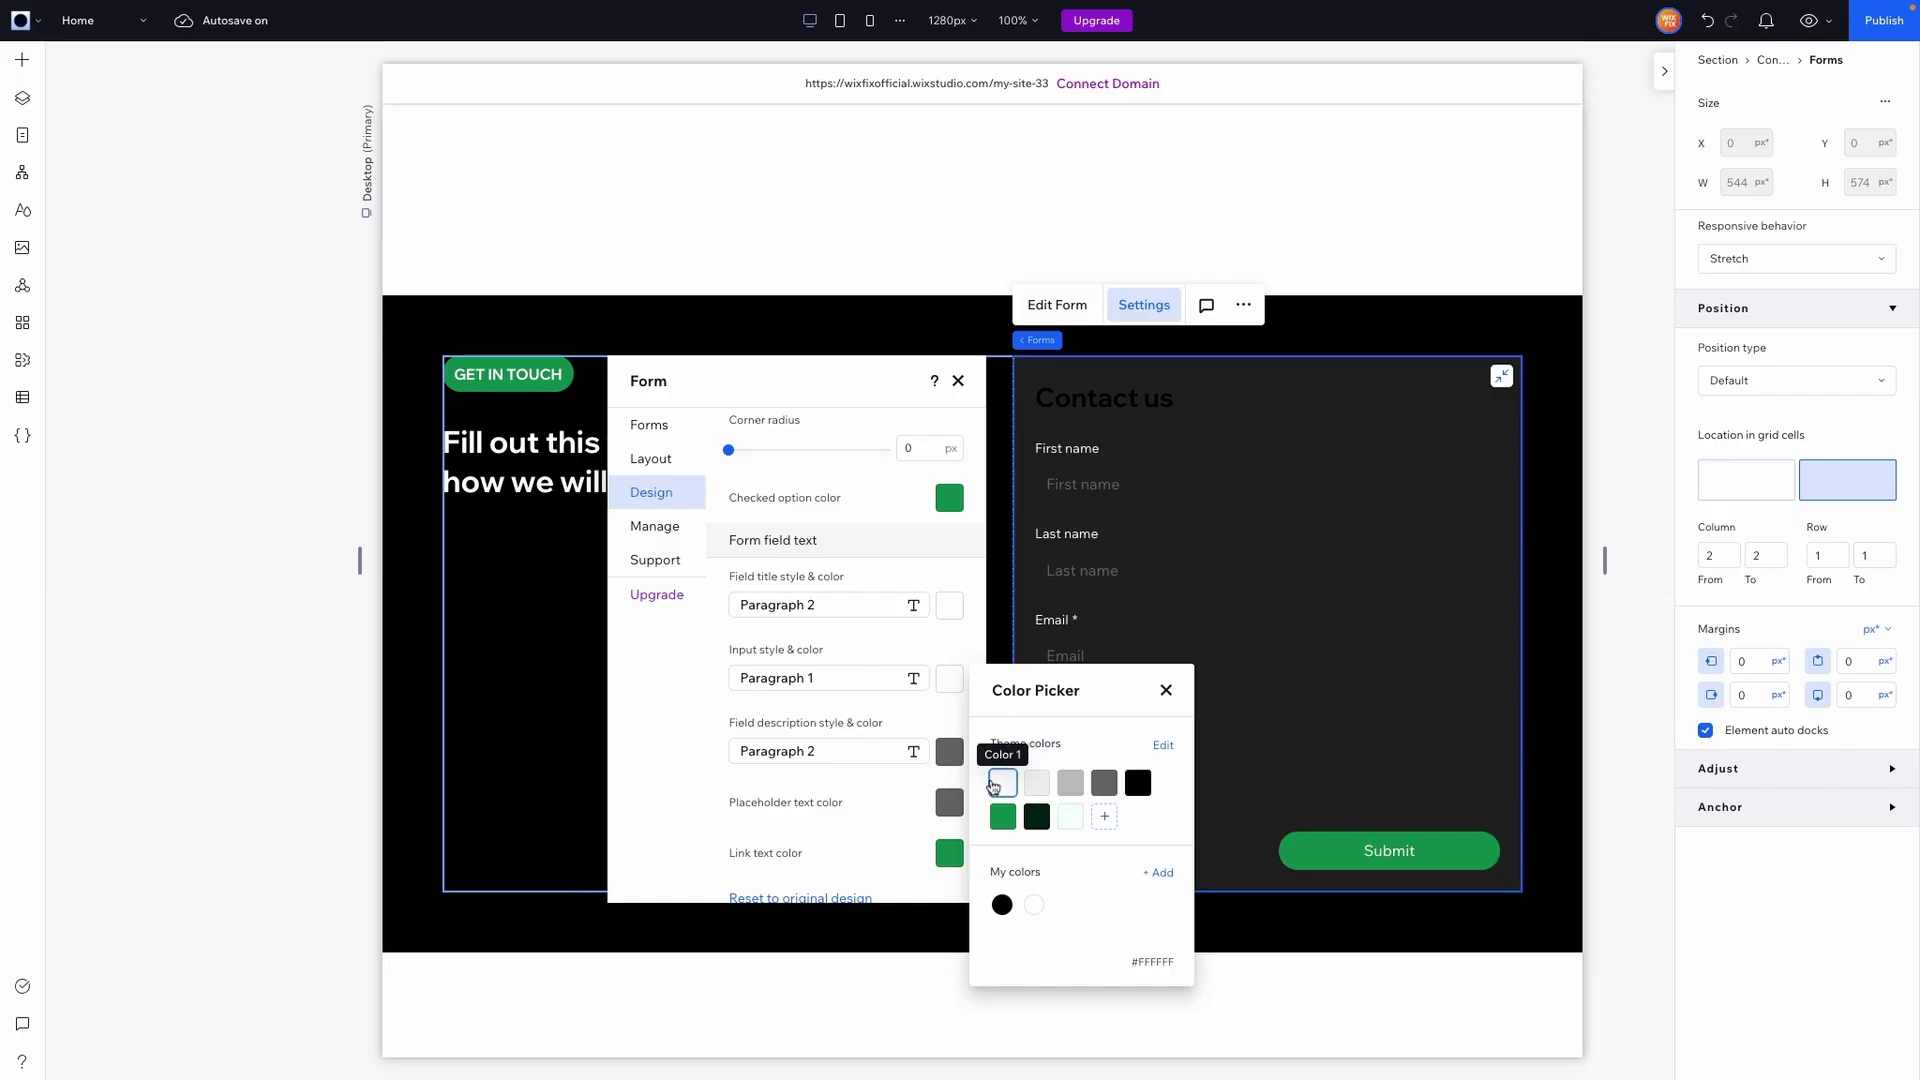
# Set the field description color and the placeholder text color to the light gray theme color, Color 3
pyautogui.scroll(-1, 949, 745)
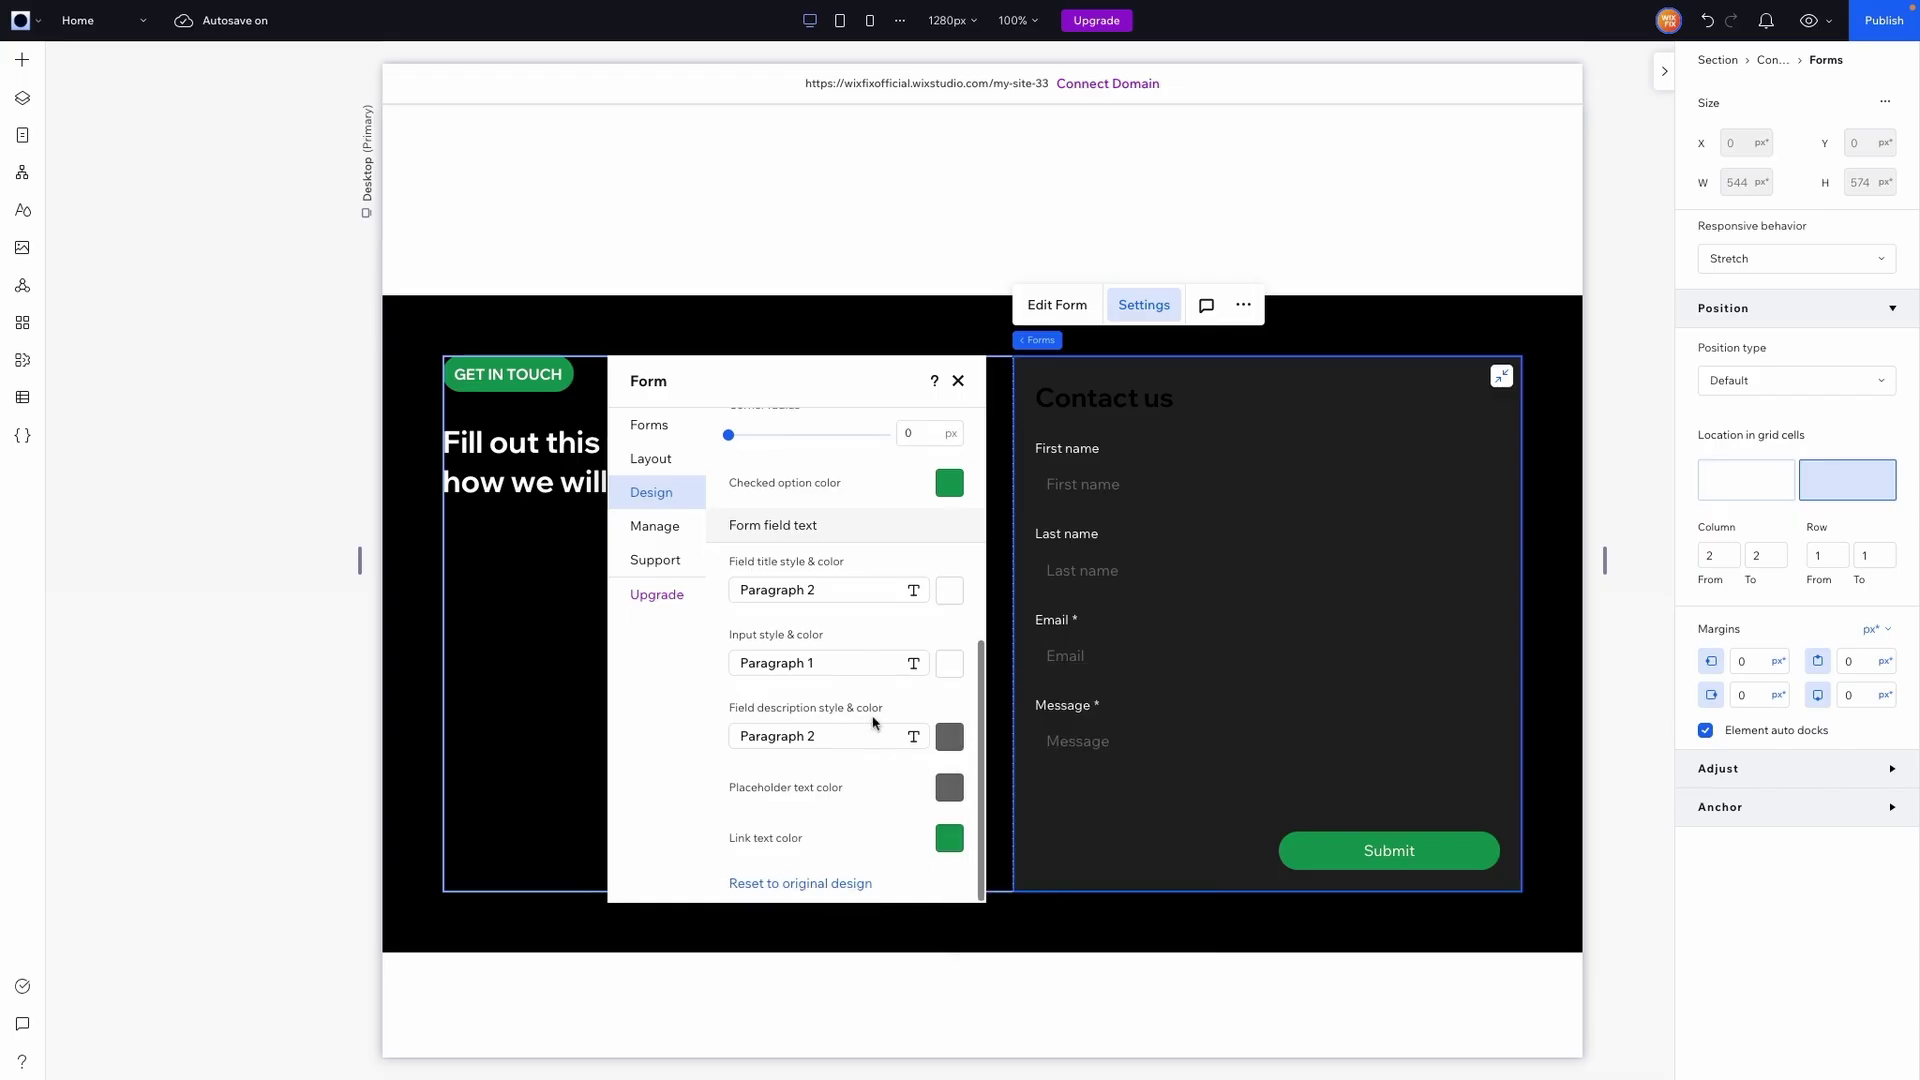
pyautogui.click(949, 740)
pyautogui.click(1067, 845)
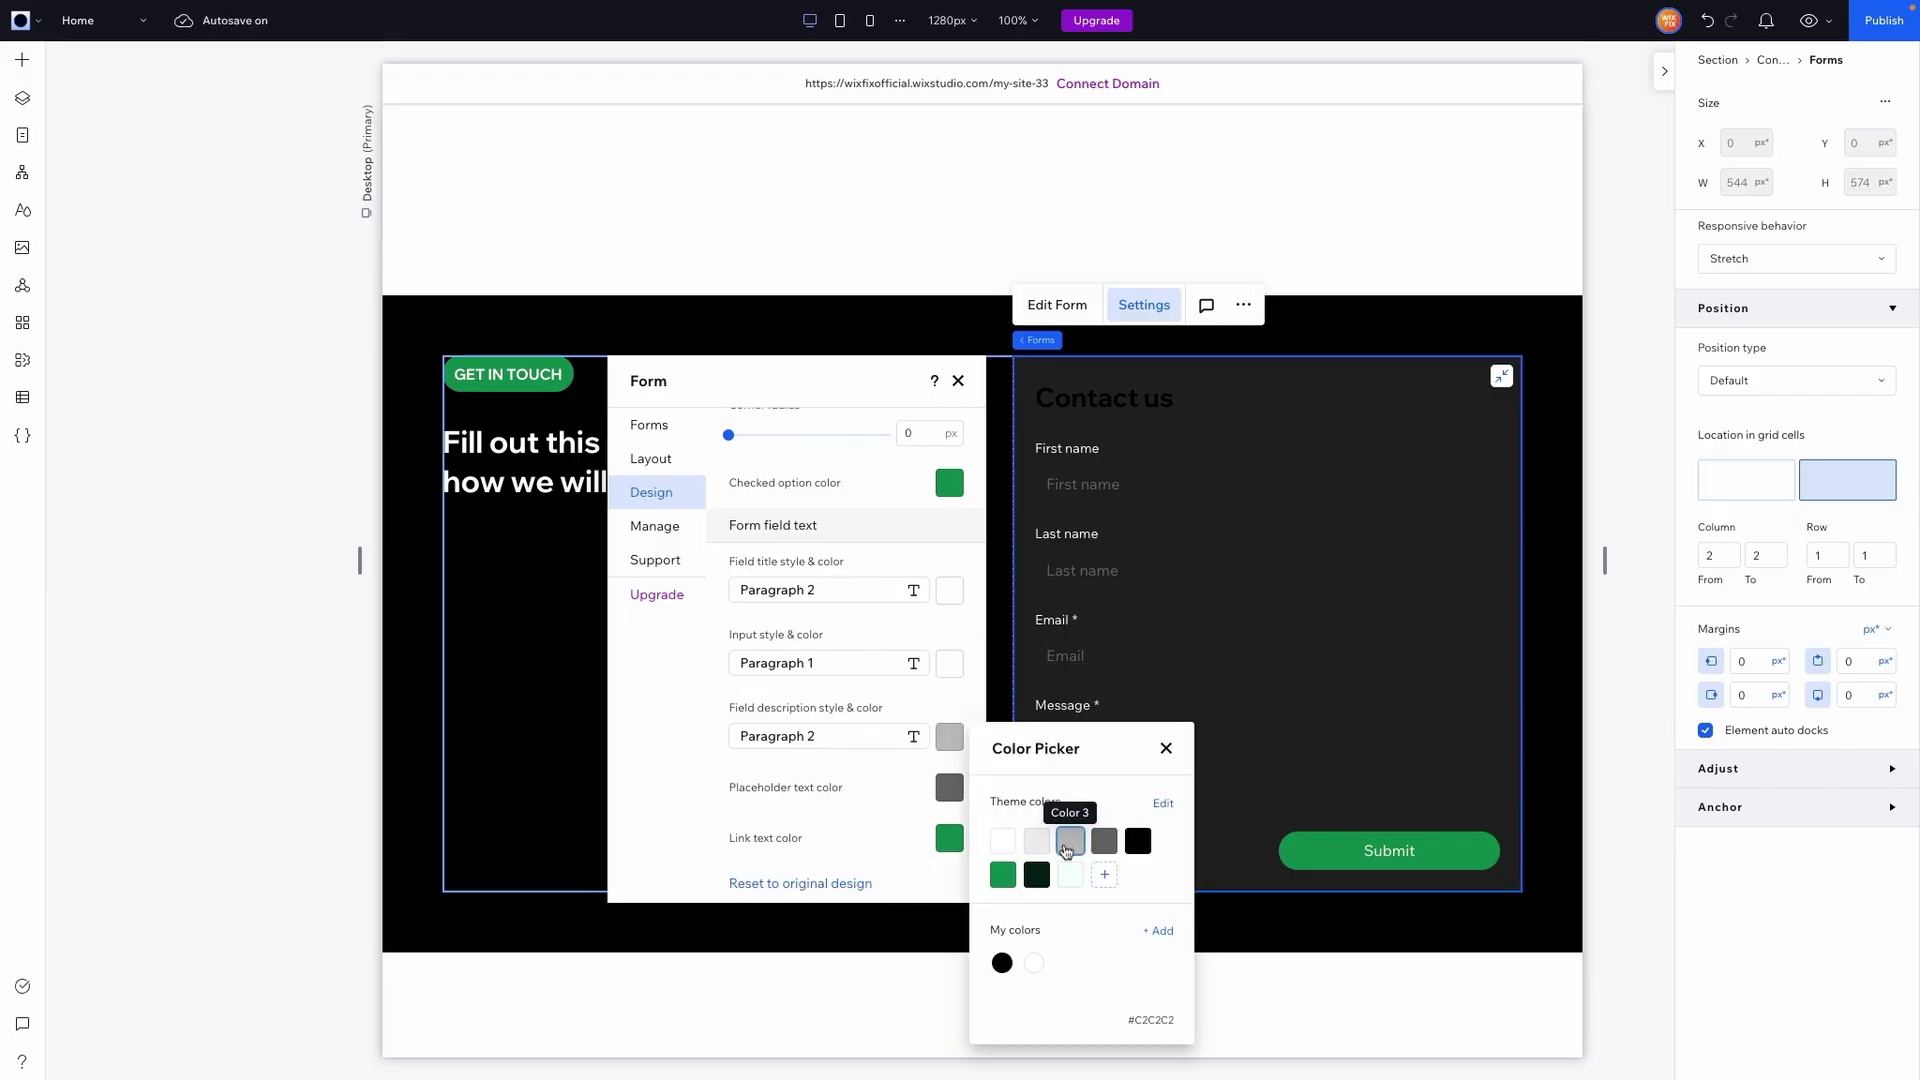
pyautogui.click(950, 787)
pyautogui.click(950, 787)
pyautogui.click(1067, 880)
# Apply the All sides input style to the form fields with a white border at 100% opacity
pyautogui.scroll(3, 840, 796)
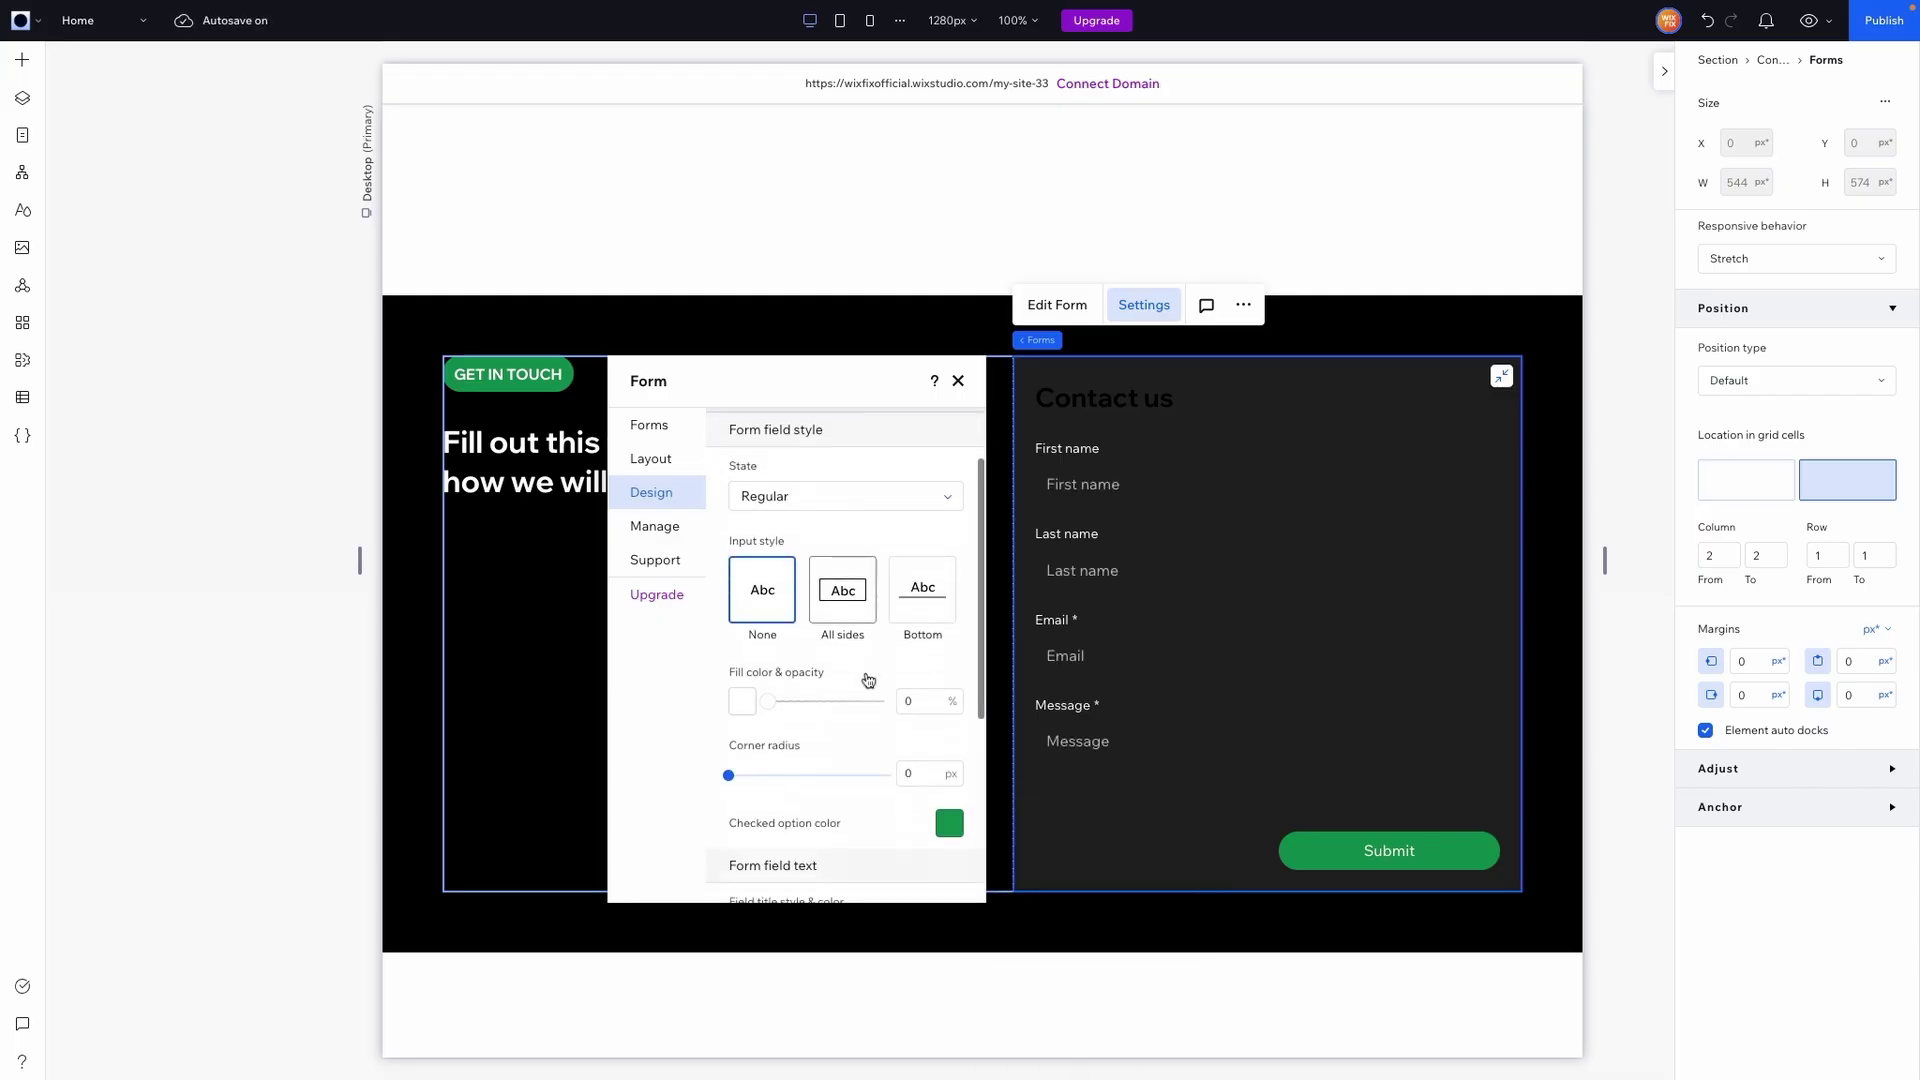
pyautogui.scroll(-1, 866, 677)
pyautogui.scroll(1, 785, 639)
pyautogui.click(838, 590)
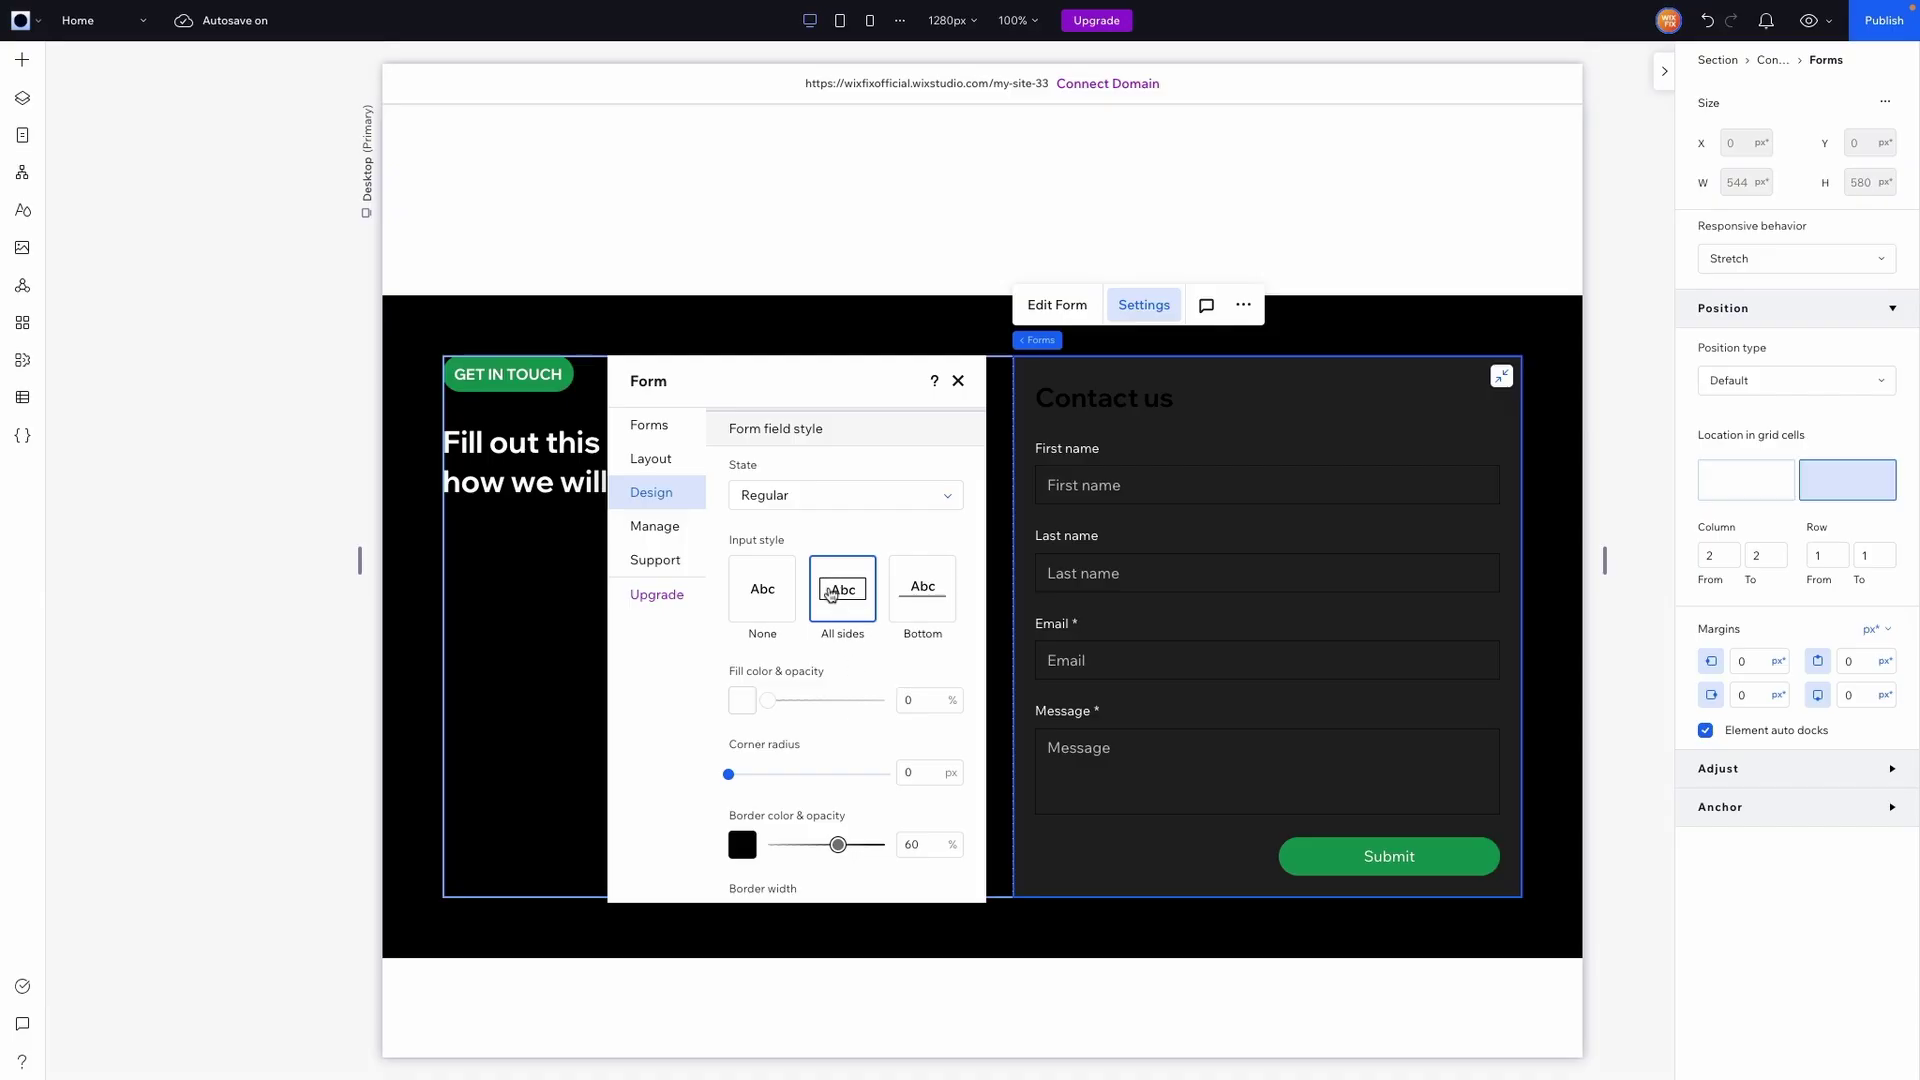
pyautogui.scroll(-3, 800, 620)
pyautogui.click(742, 613)
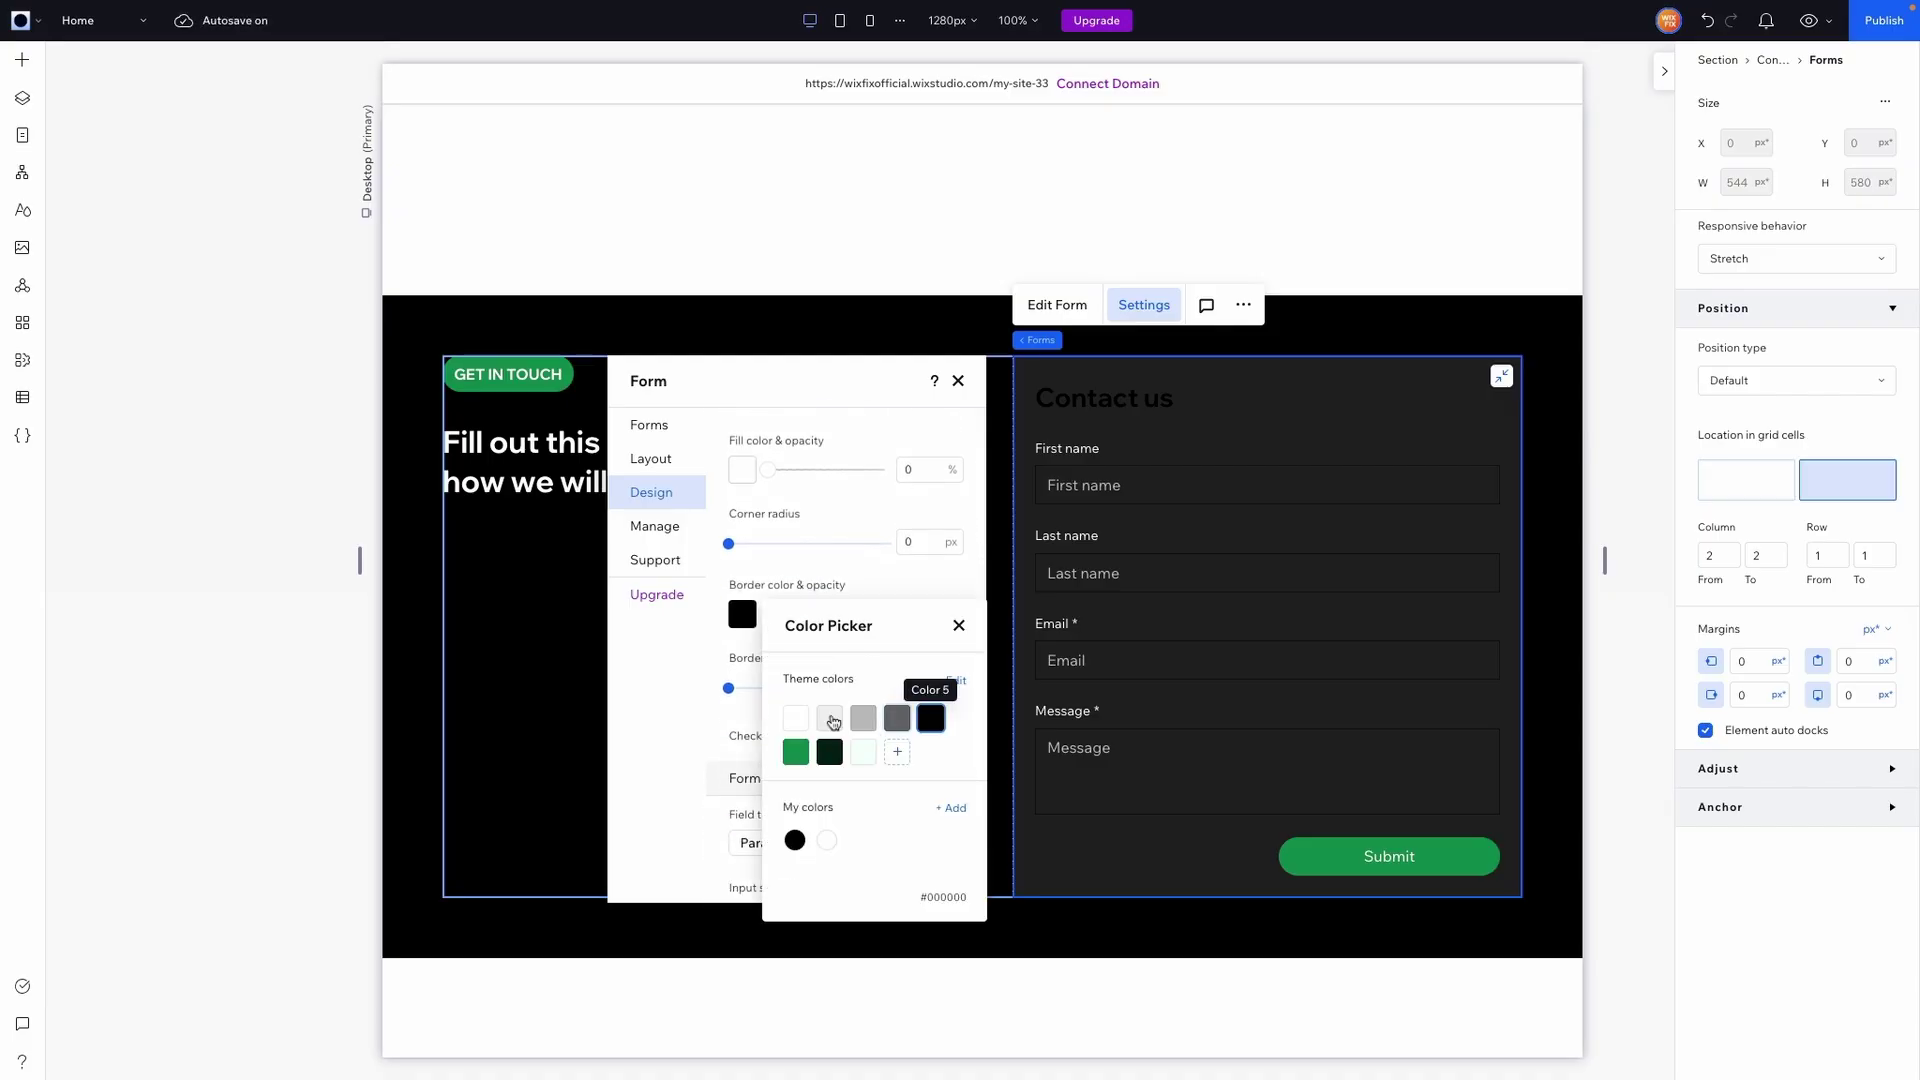
pyautogui.click(795, 718)
pyautogui.click(803, 587)
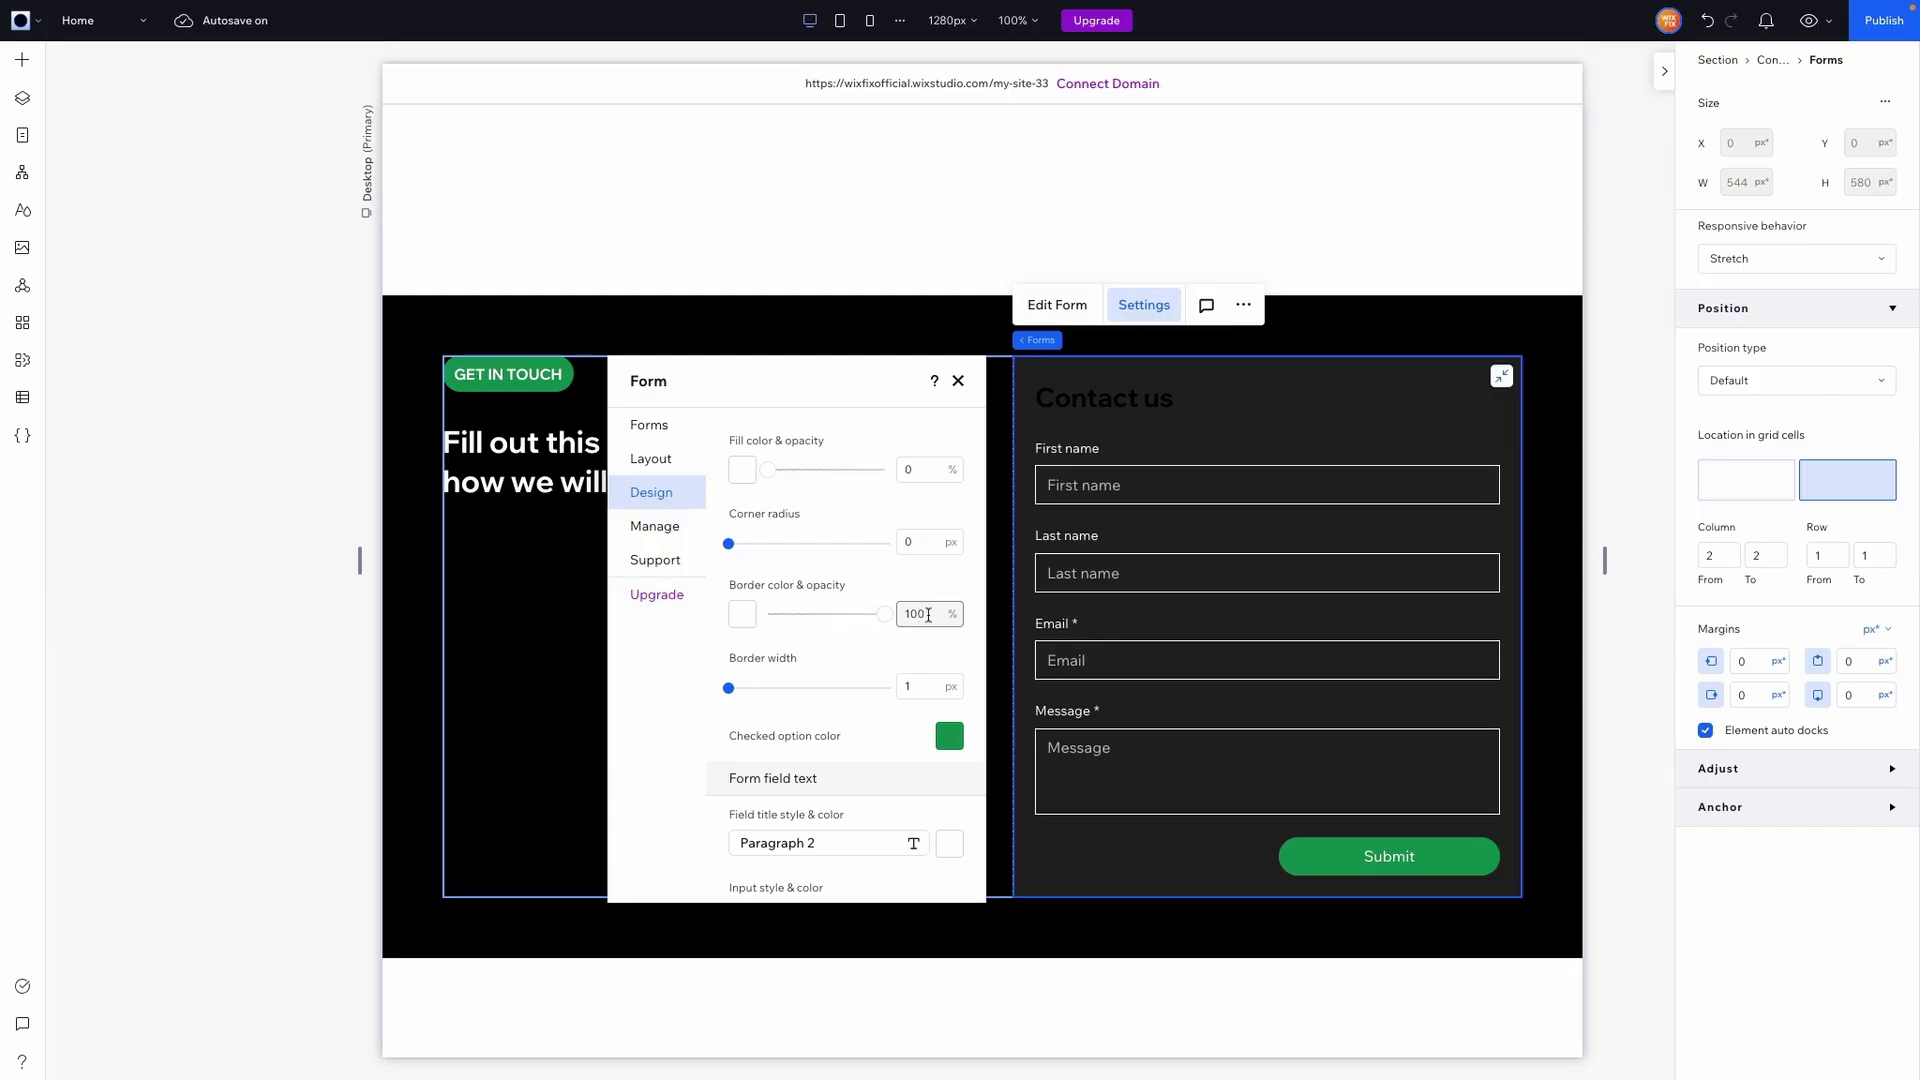
# For the form fields' hover state, set the fill opacity to 20% and the border color to white, Color 1
pyautogui.scroll(3, 812, 641)
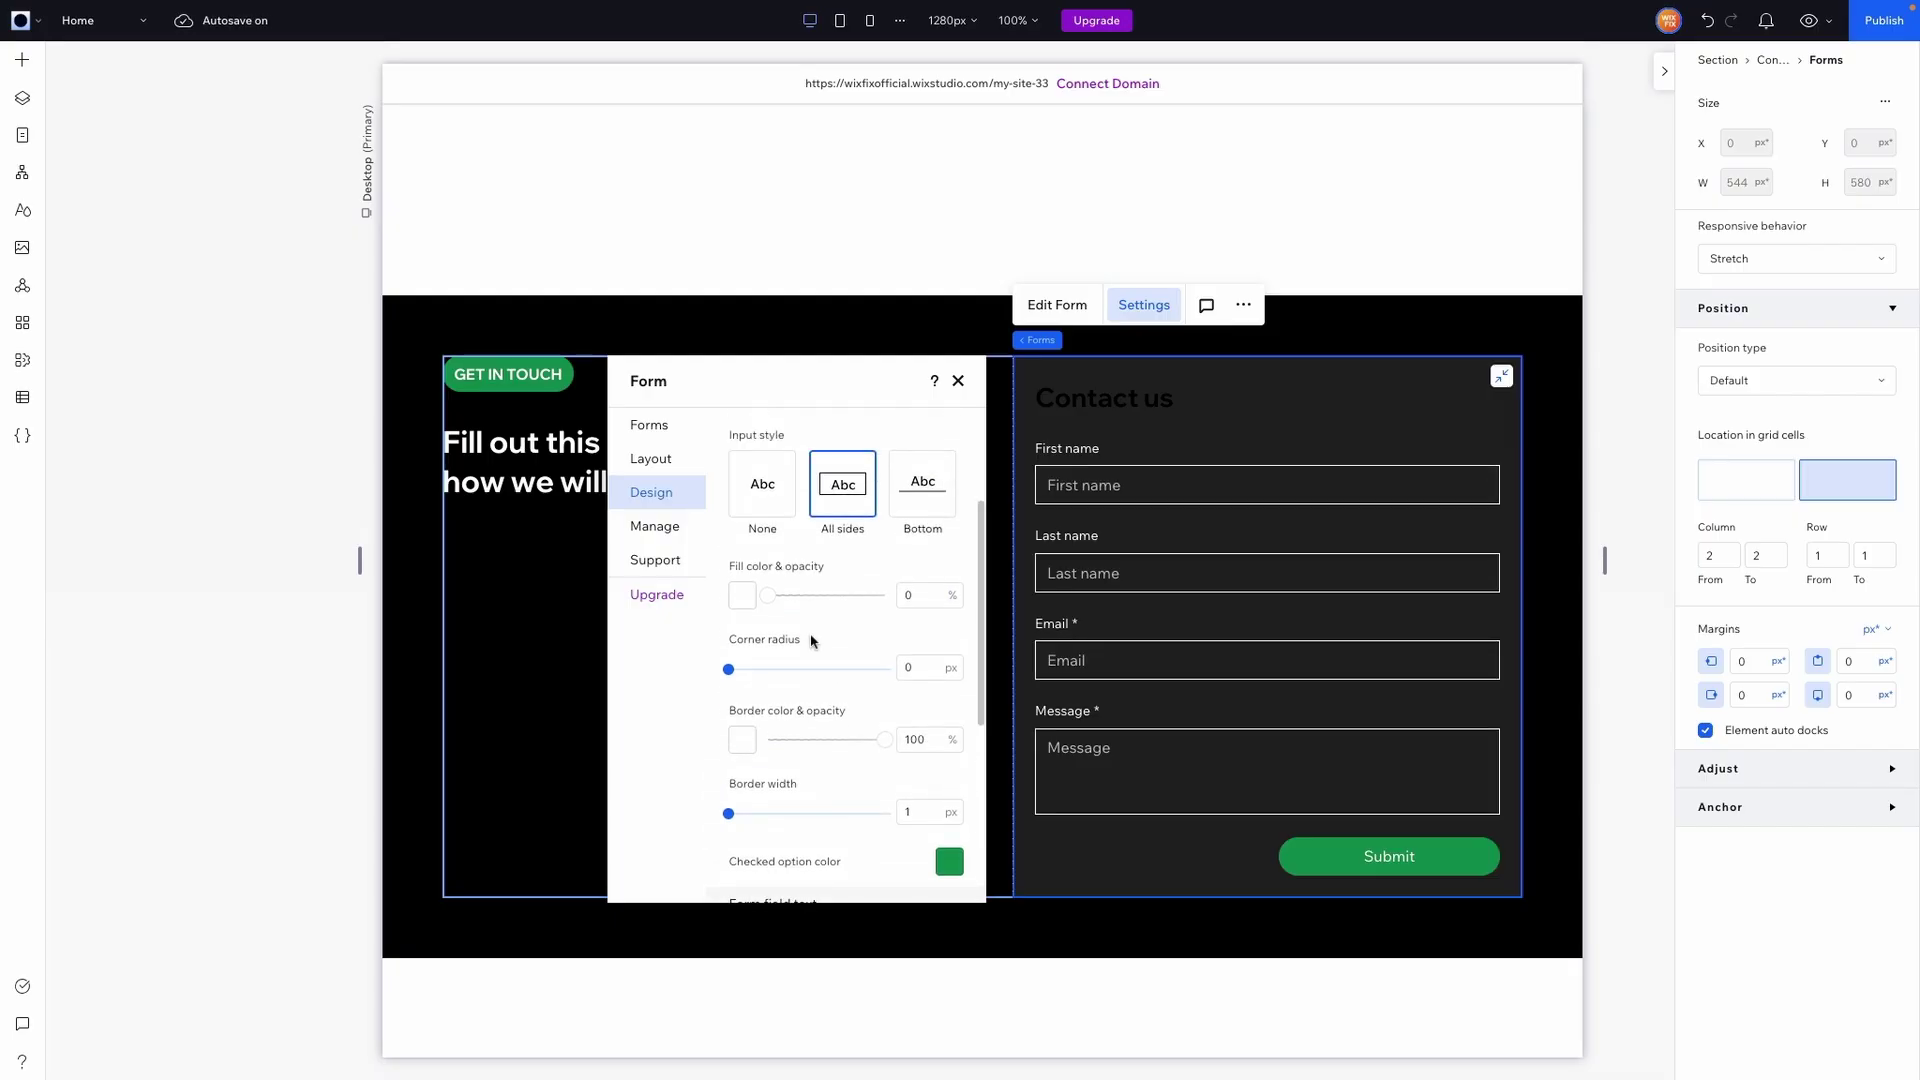
pyautogui.scroll(3, 812, 640)
pyautogui.click(784, 565)
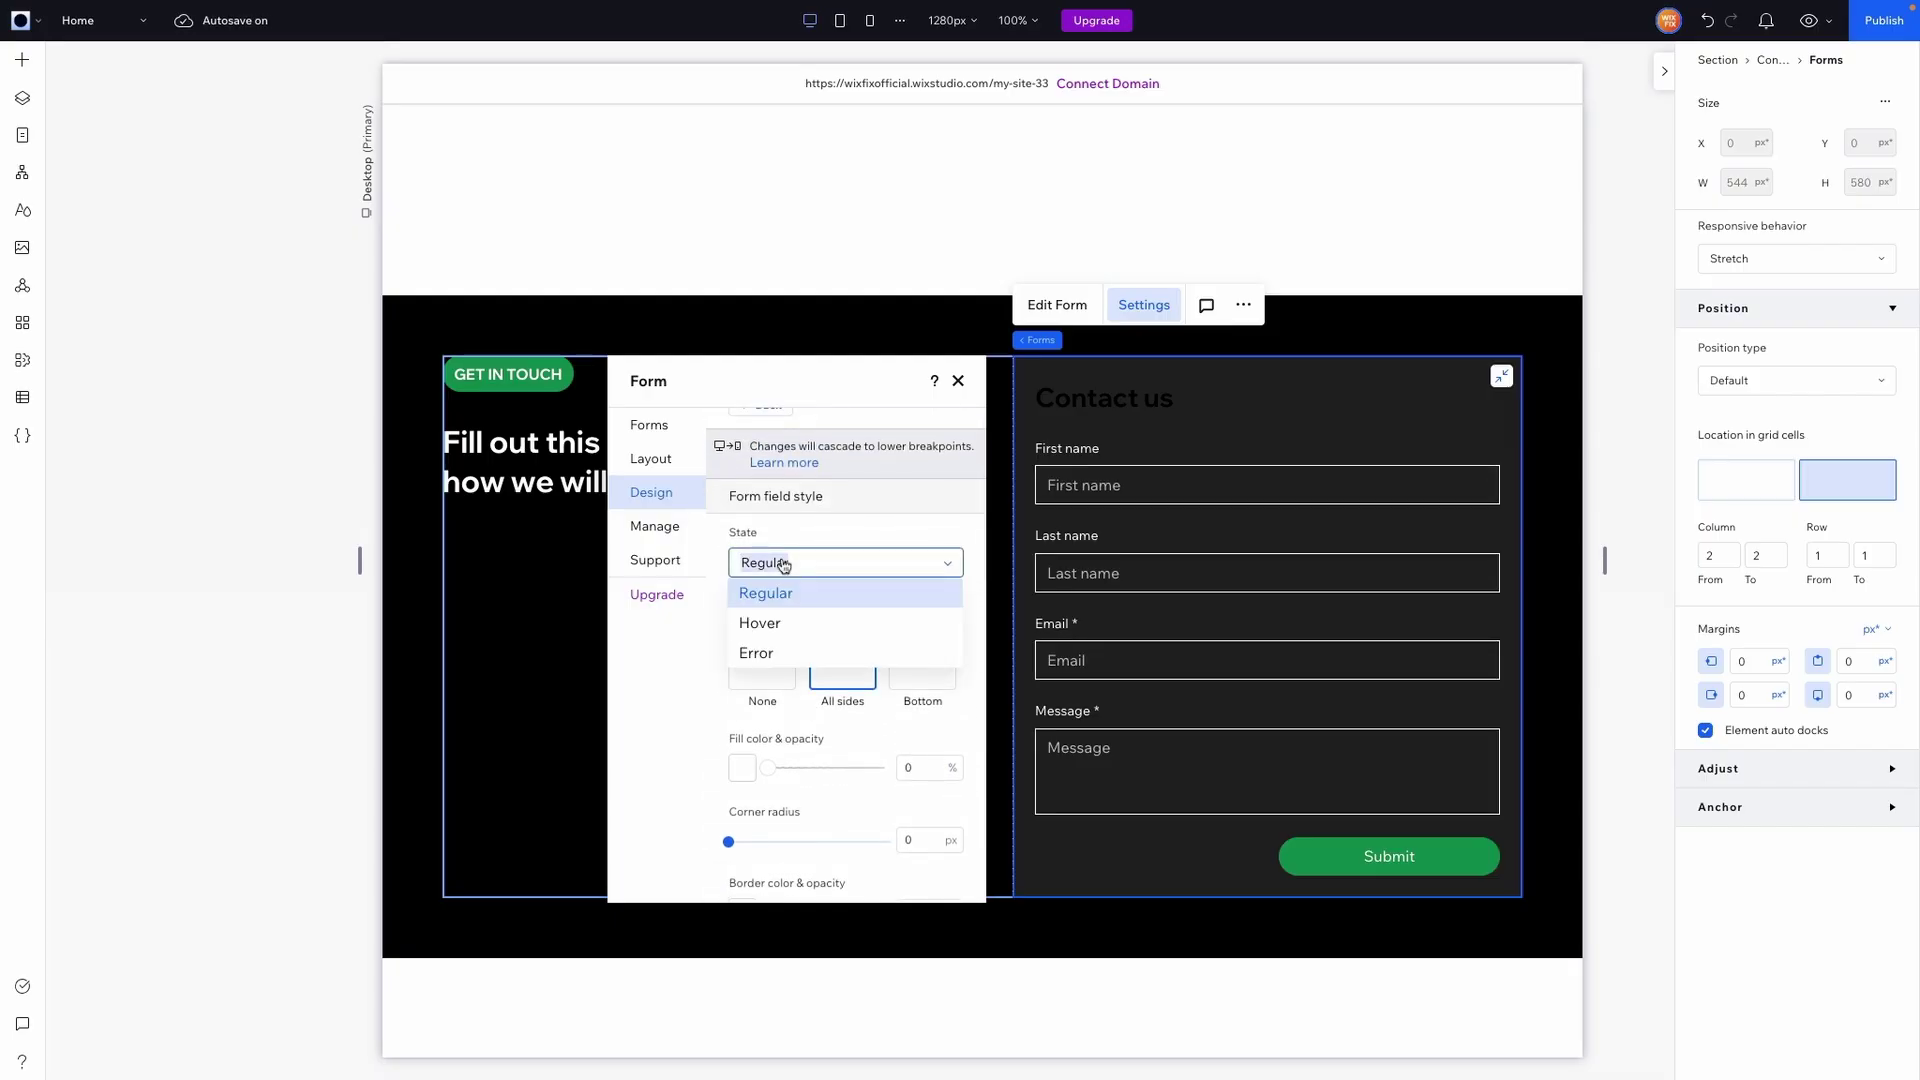
pyautogui.click(795, 622)
pyautogui.moveTo(773, 671); pyautogui.dragTo(795, 671)
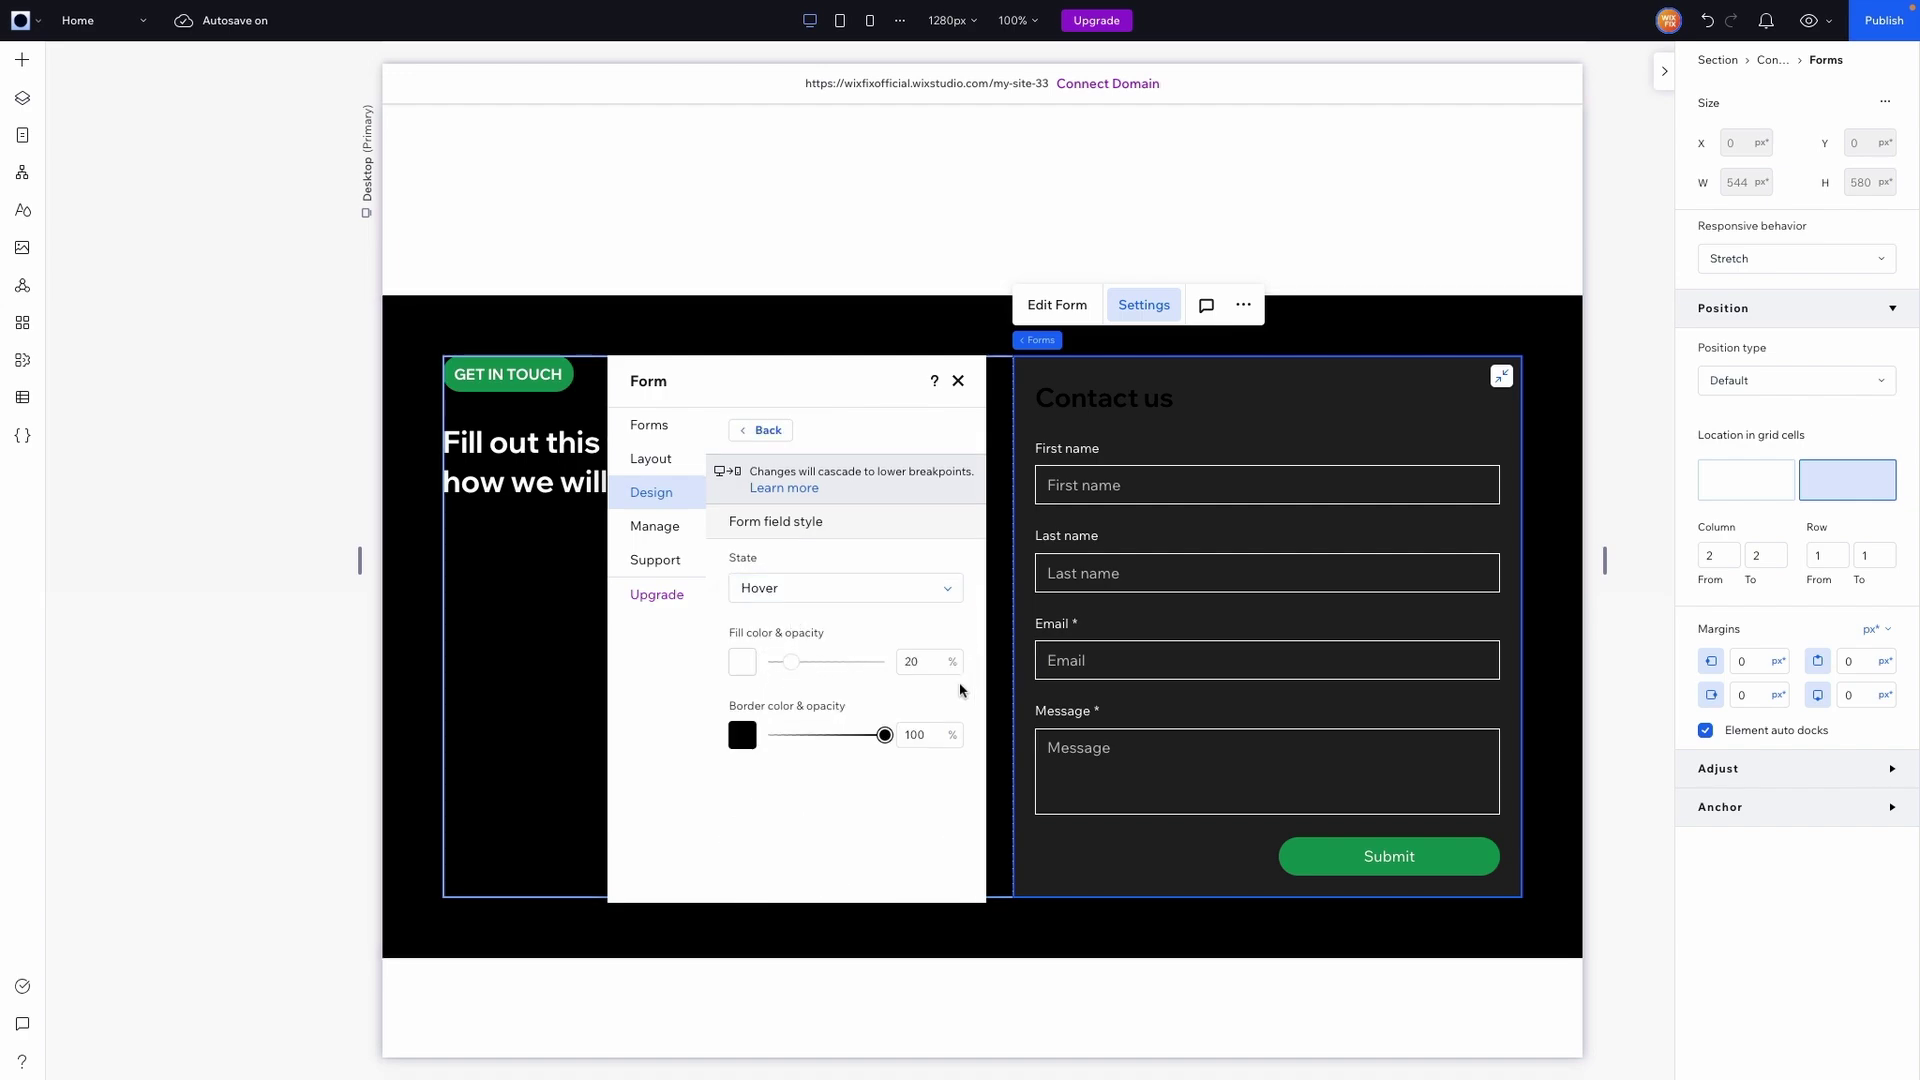
pyautogui.click(742, 735)
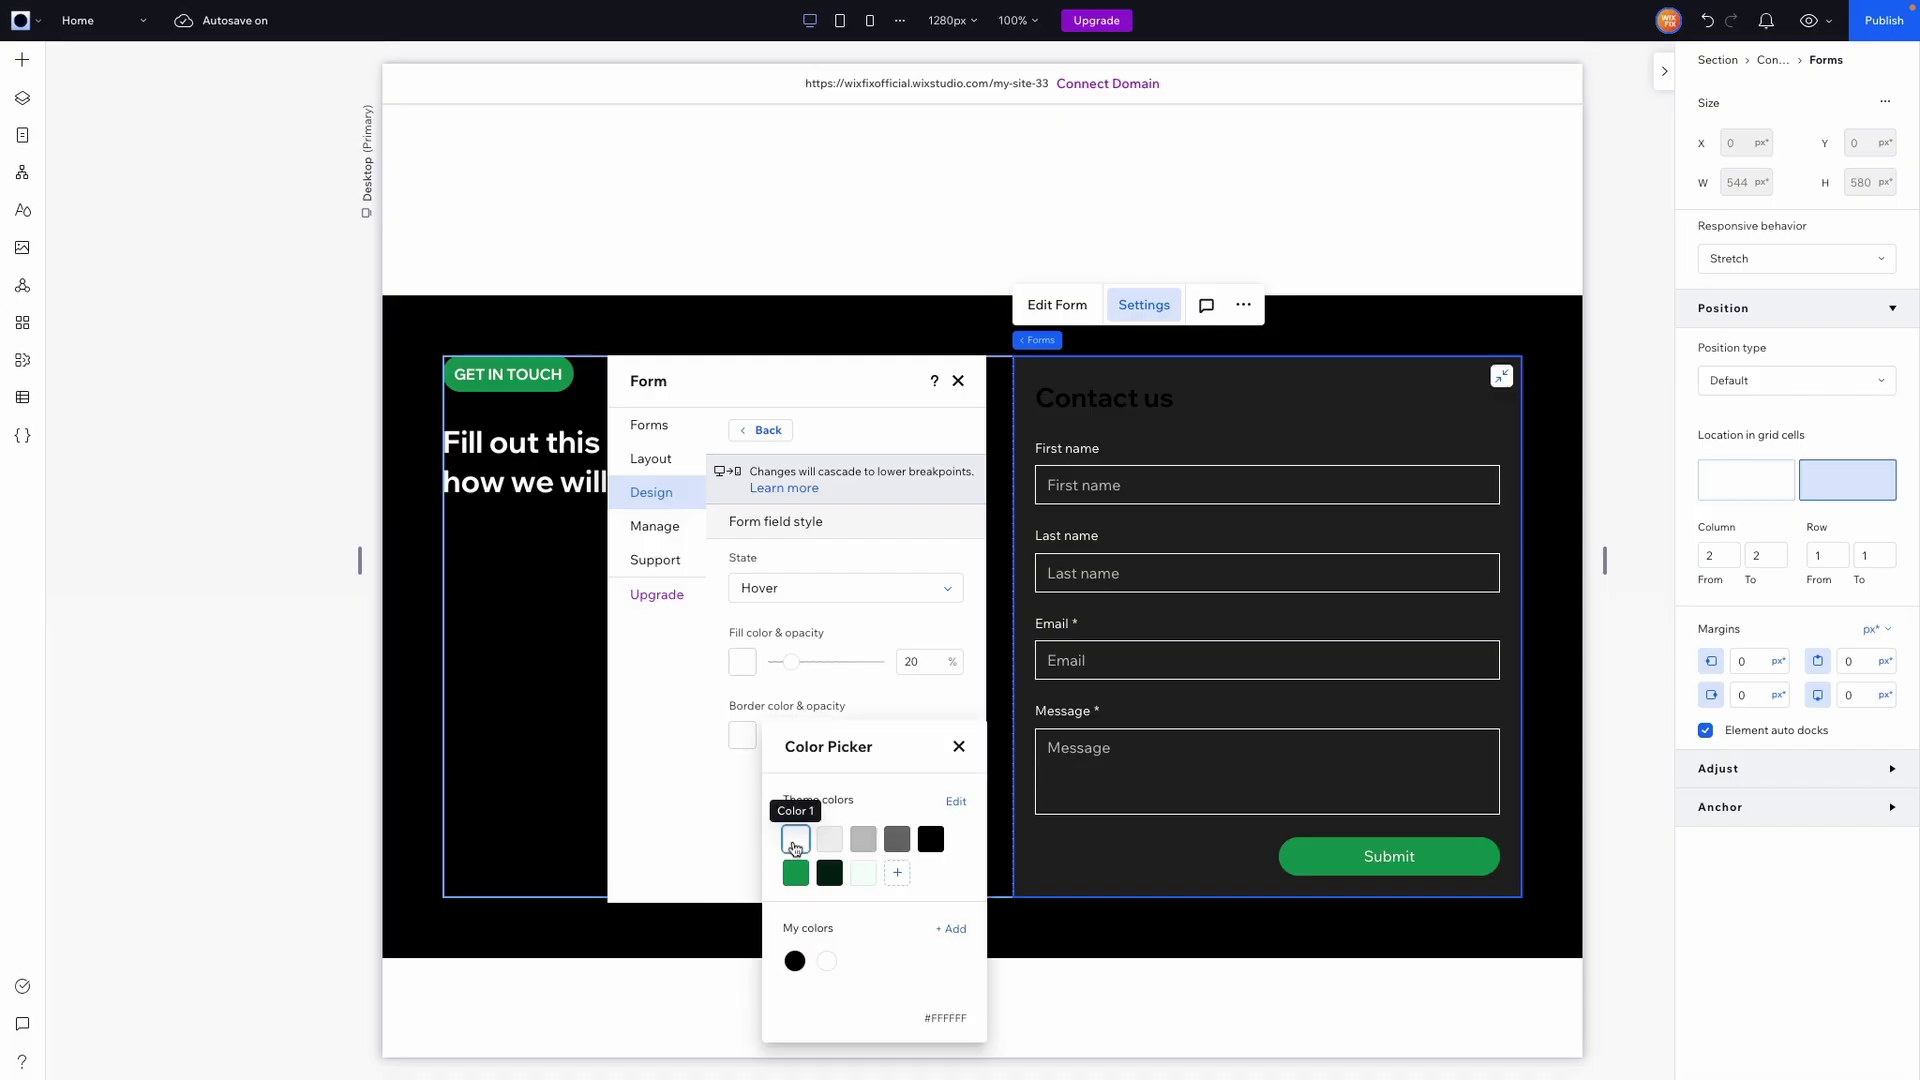
pyautogui.click(812, 702)
# Check the error color used for the form fields' error state
pyautogui.click(801, 588)
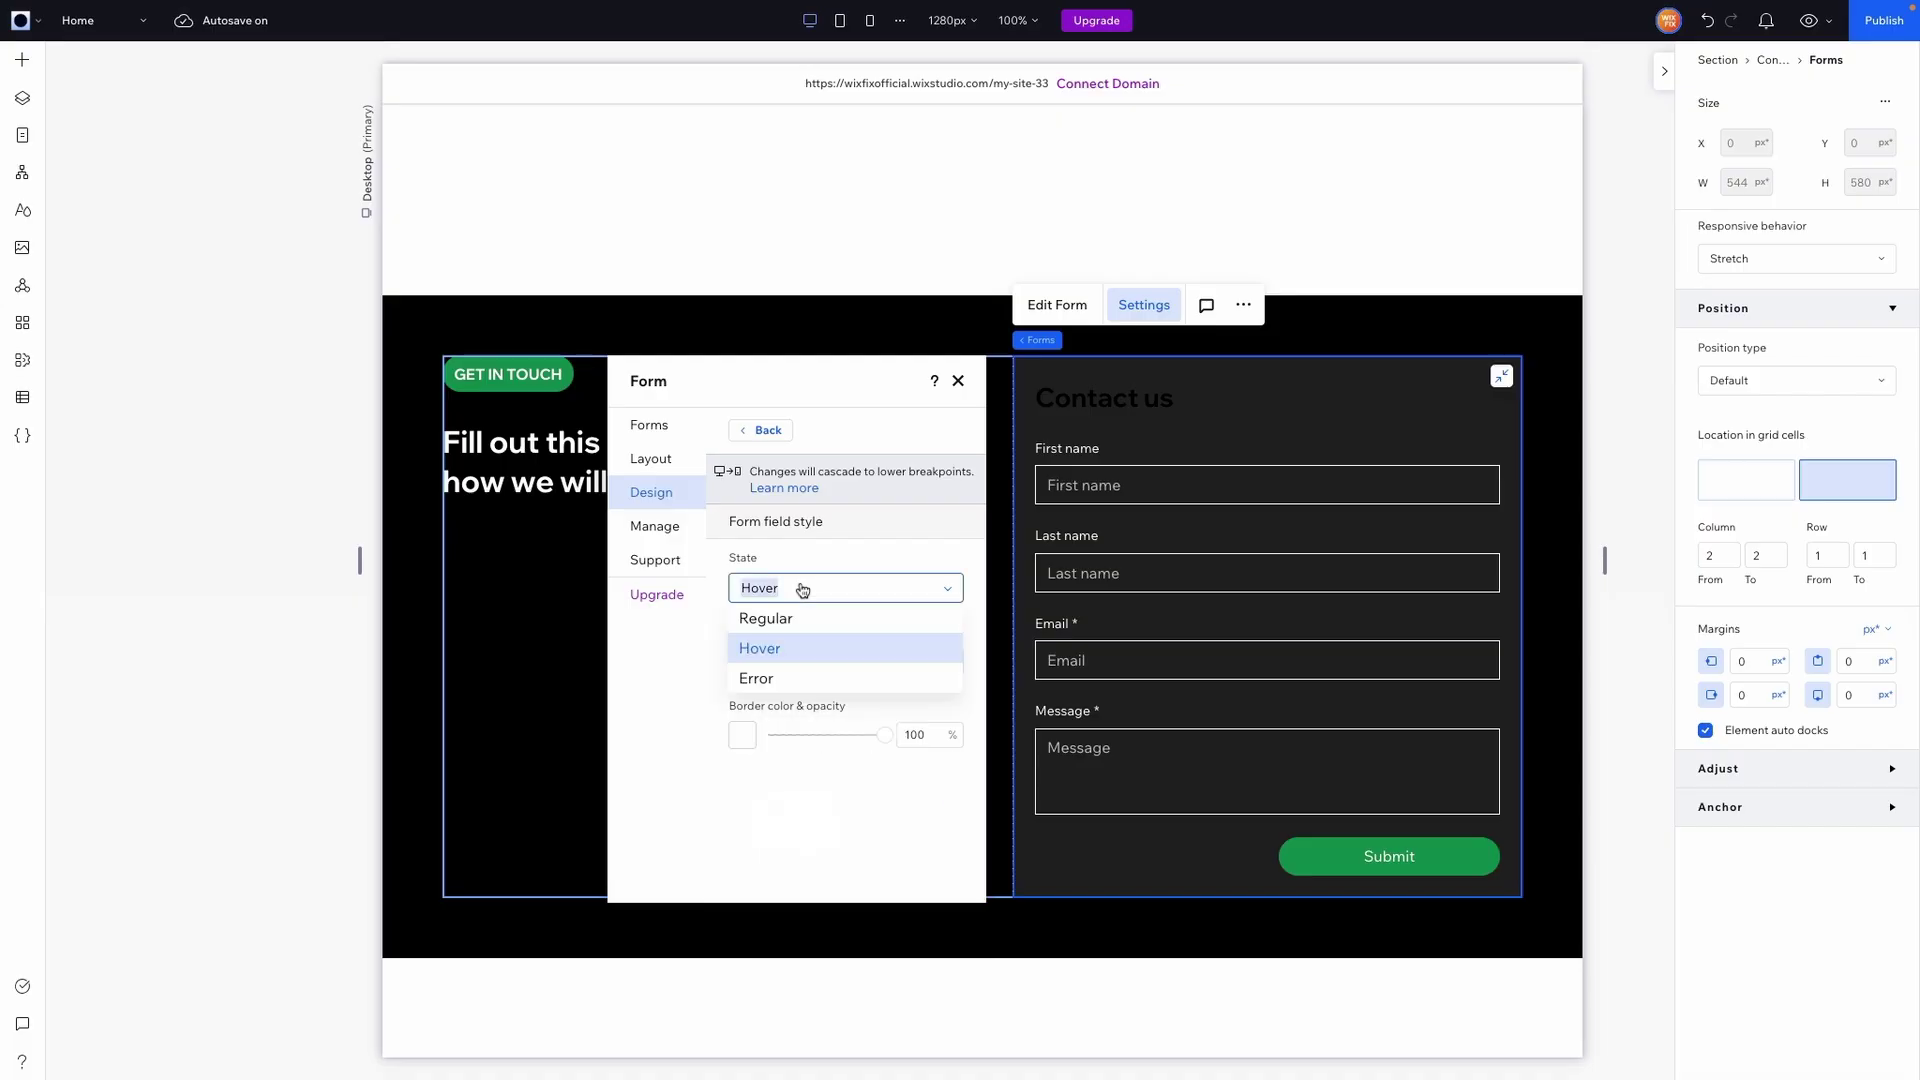
pyautogui.click(795, 677)
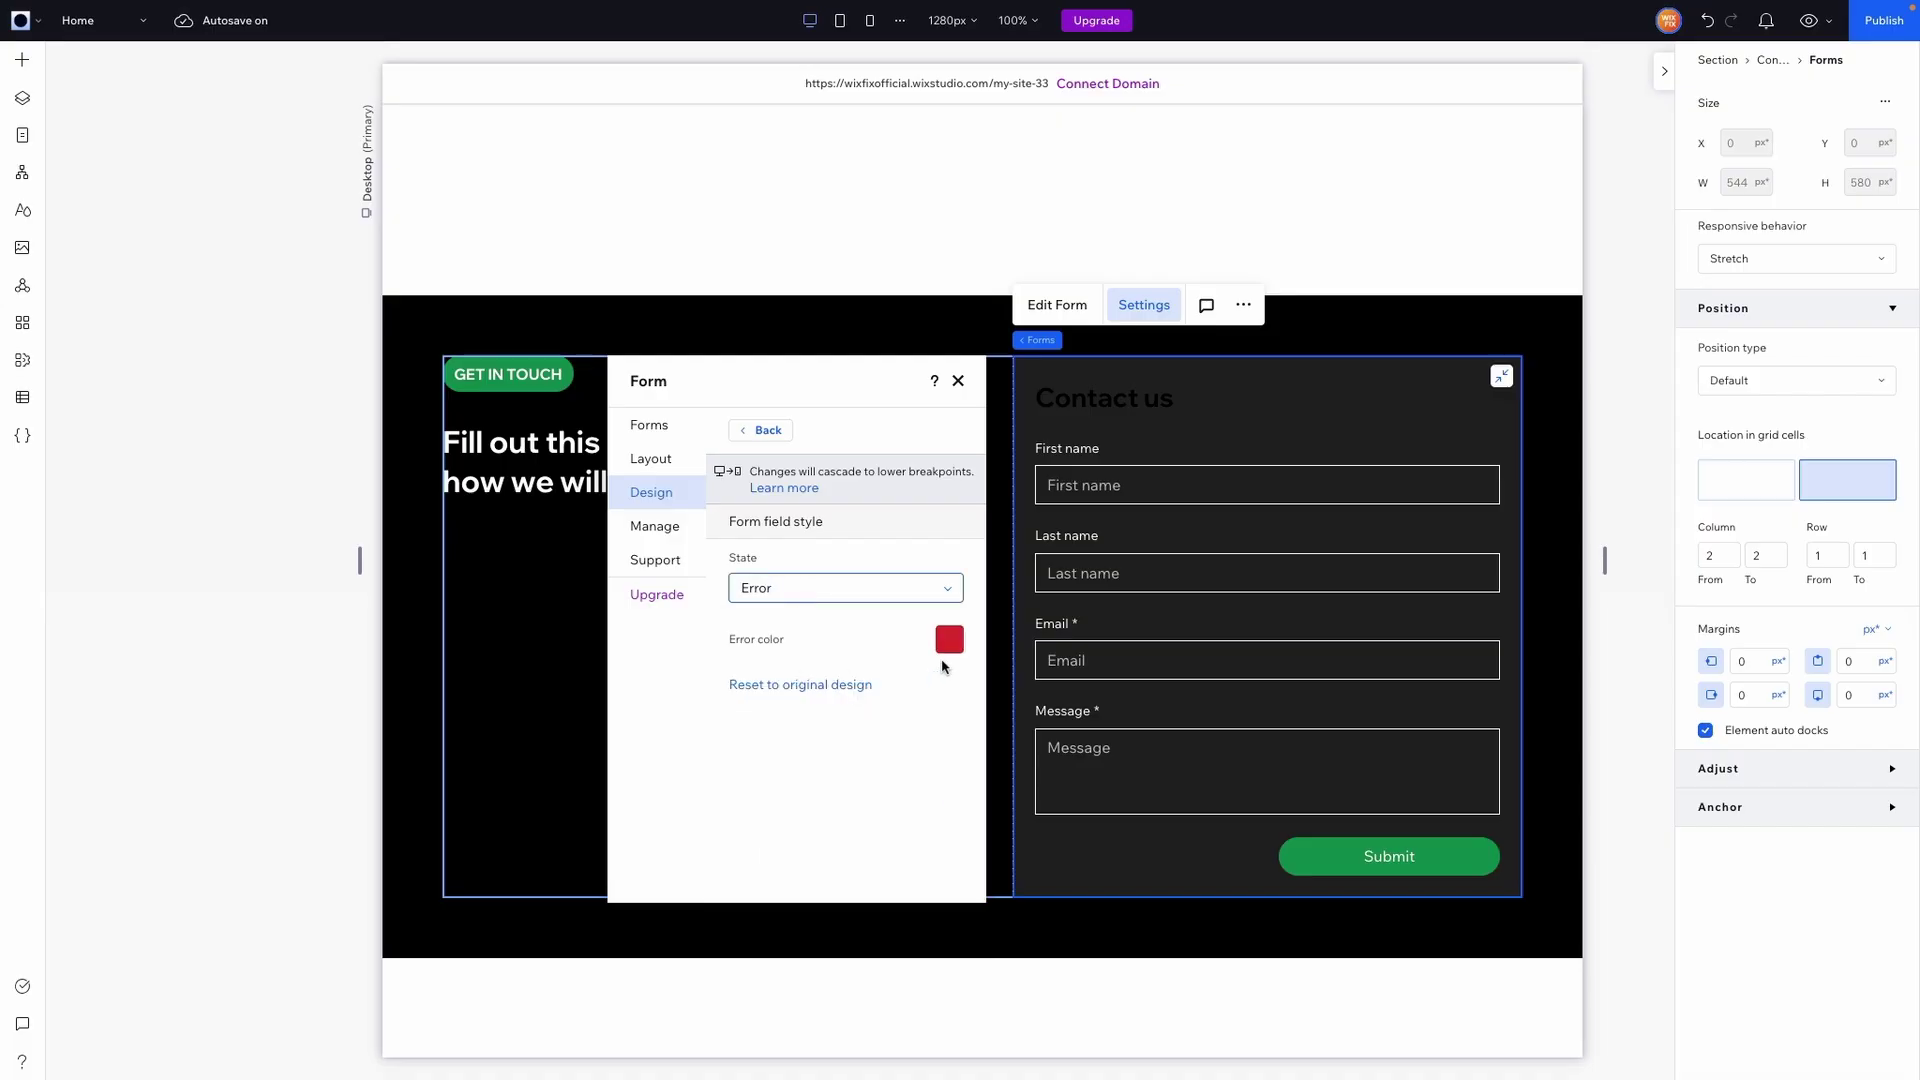
pyautogui.click(765, 430)
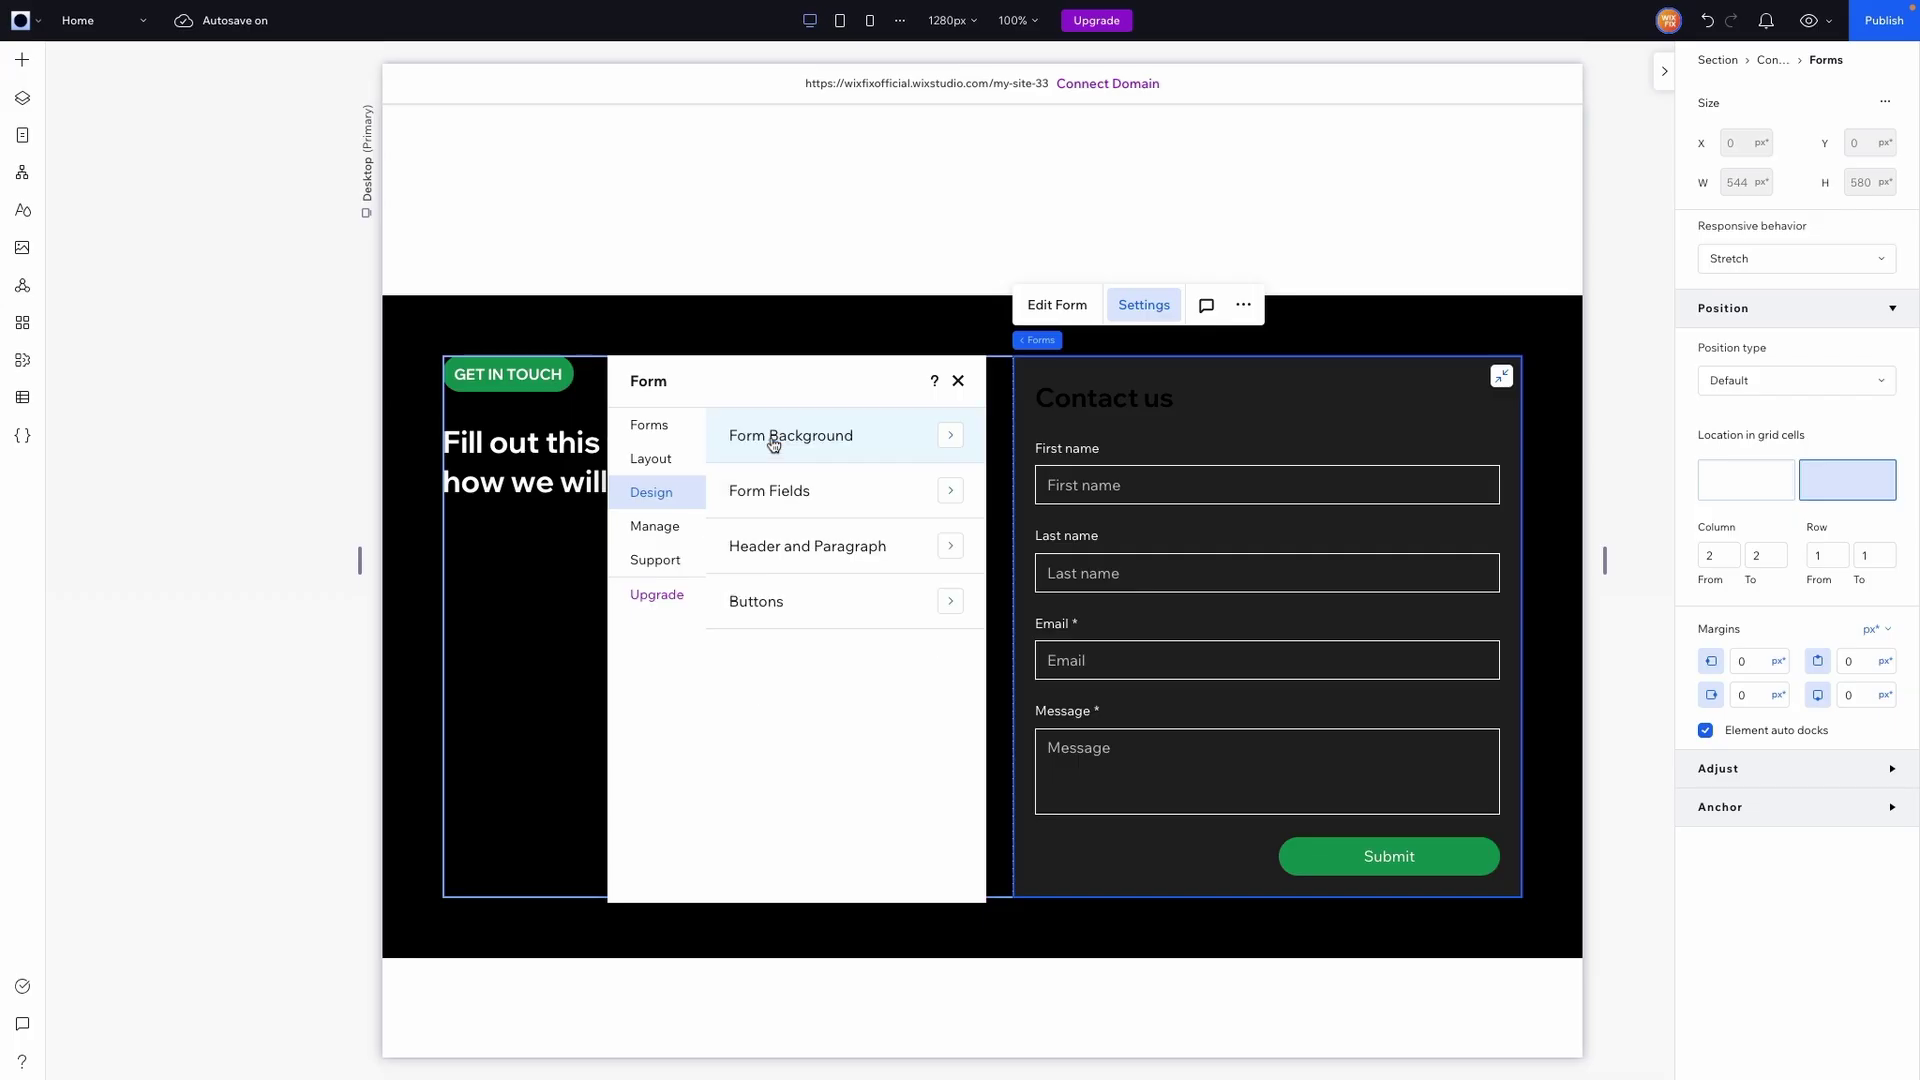
# Set the Submit button's corner radius to 0 px in its regular state
pyautogui.click(814, 604)
pyautogui.click(832, 484)
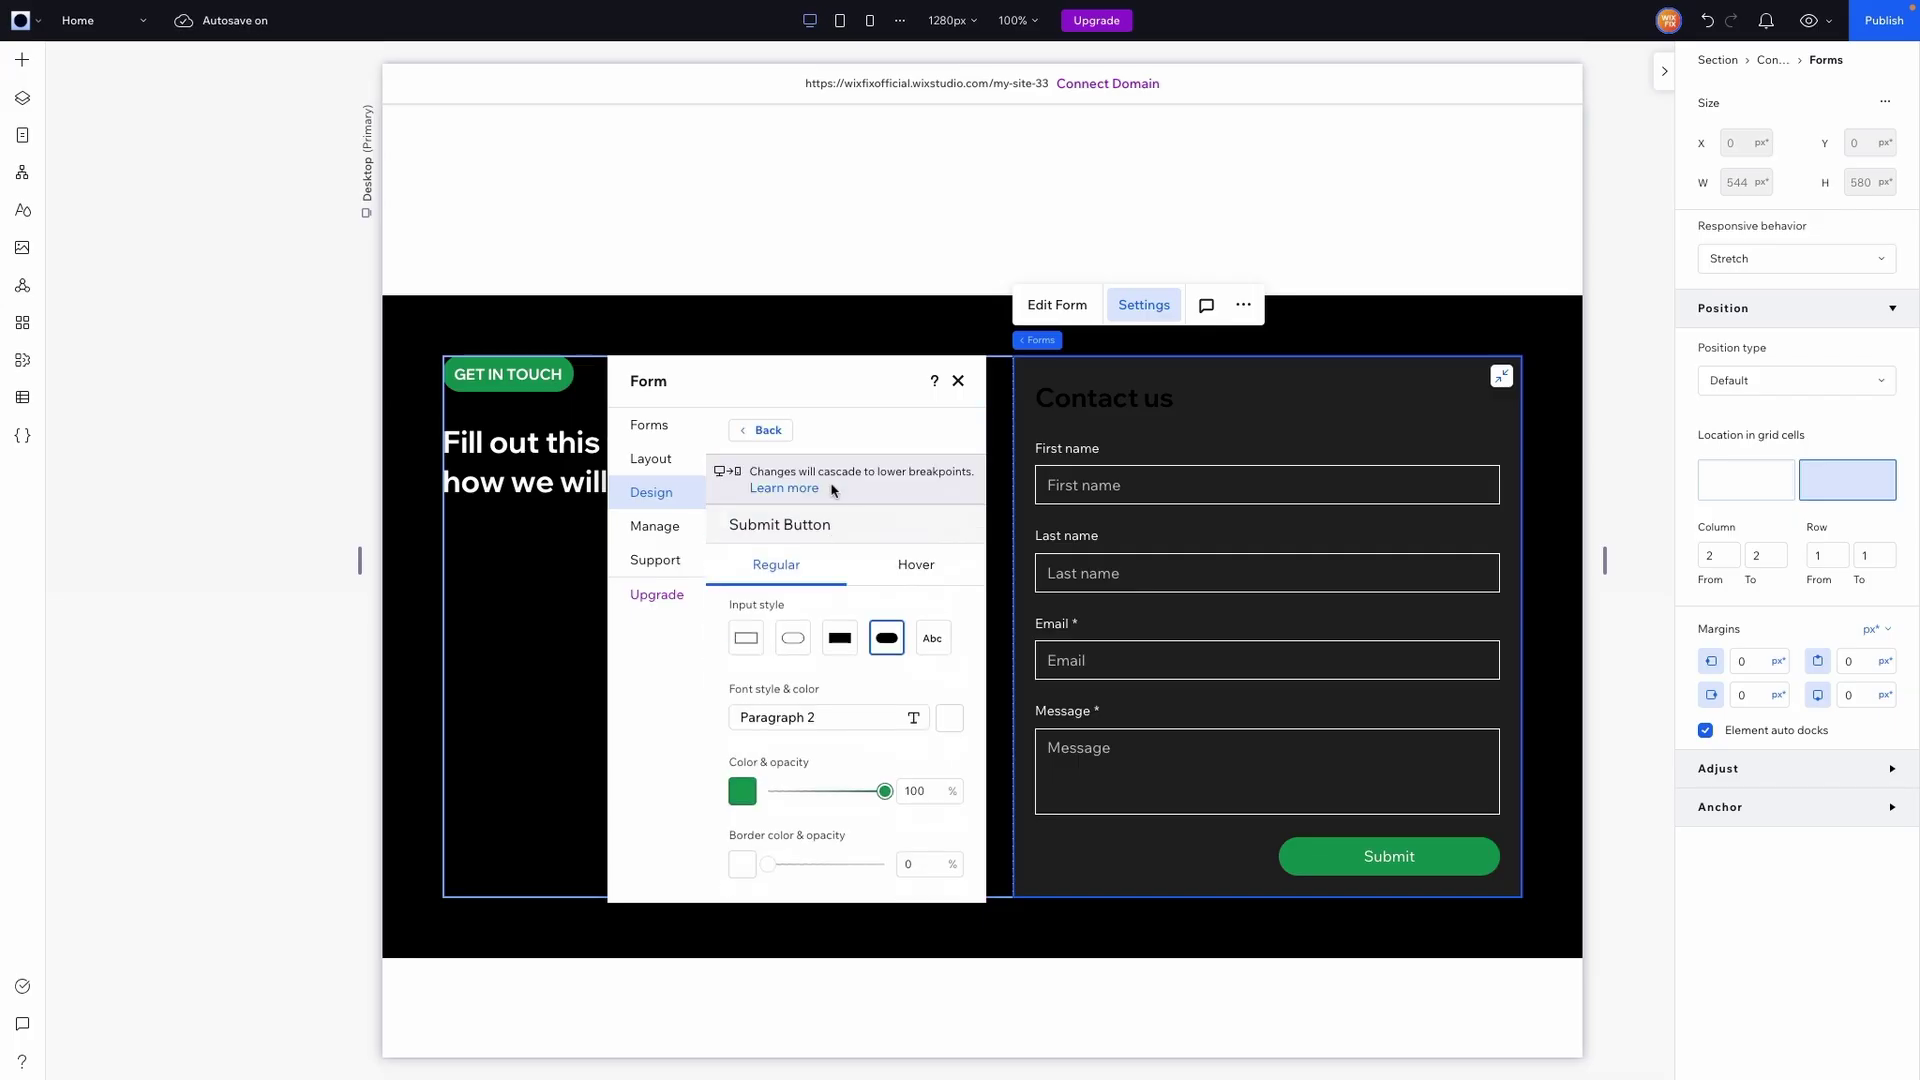
pyautogui.scroll(-2, 907, 797)
pyautogui.click(915, 838)
pyautogui.doubleClick(915, 838)
pyautogui.write('0')
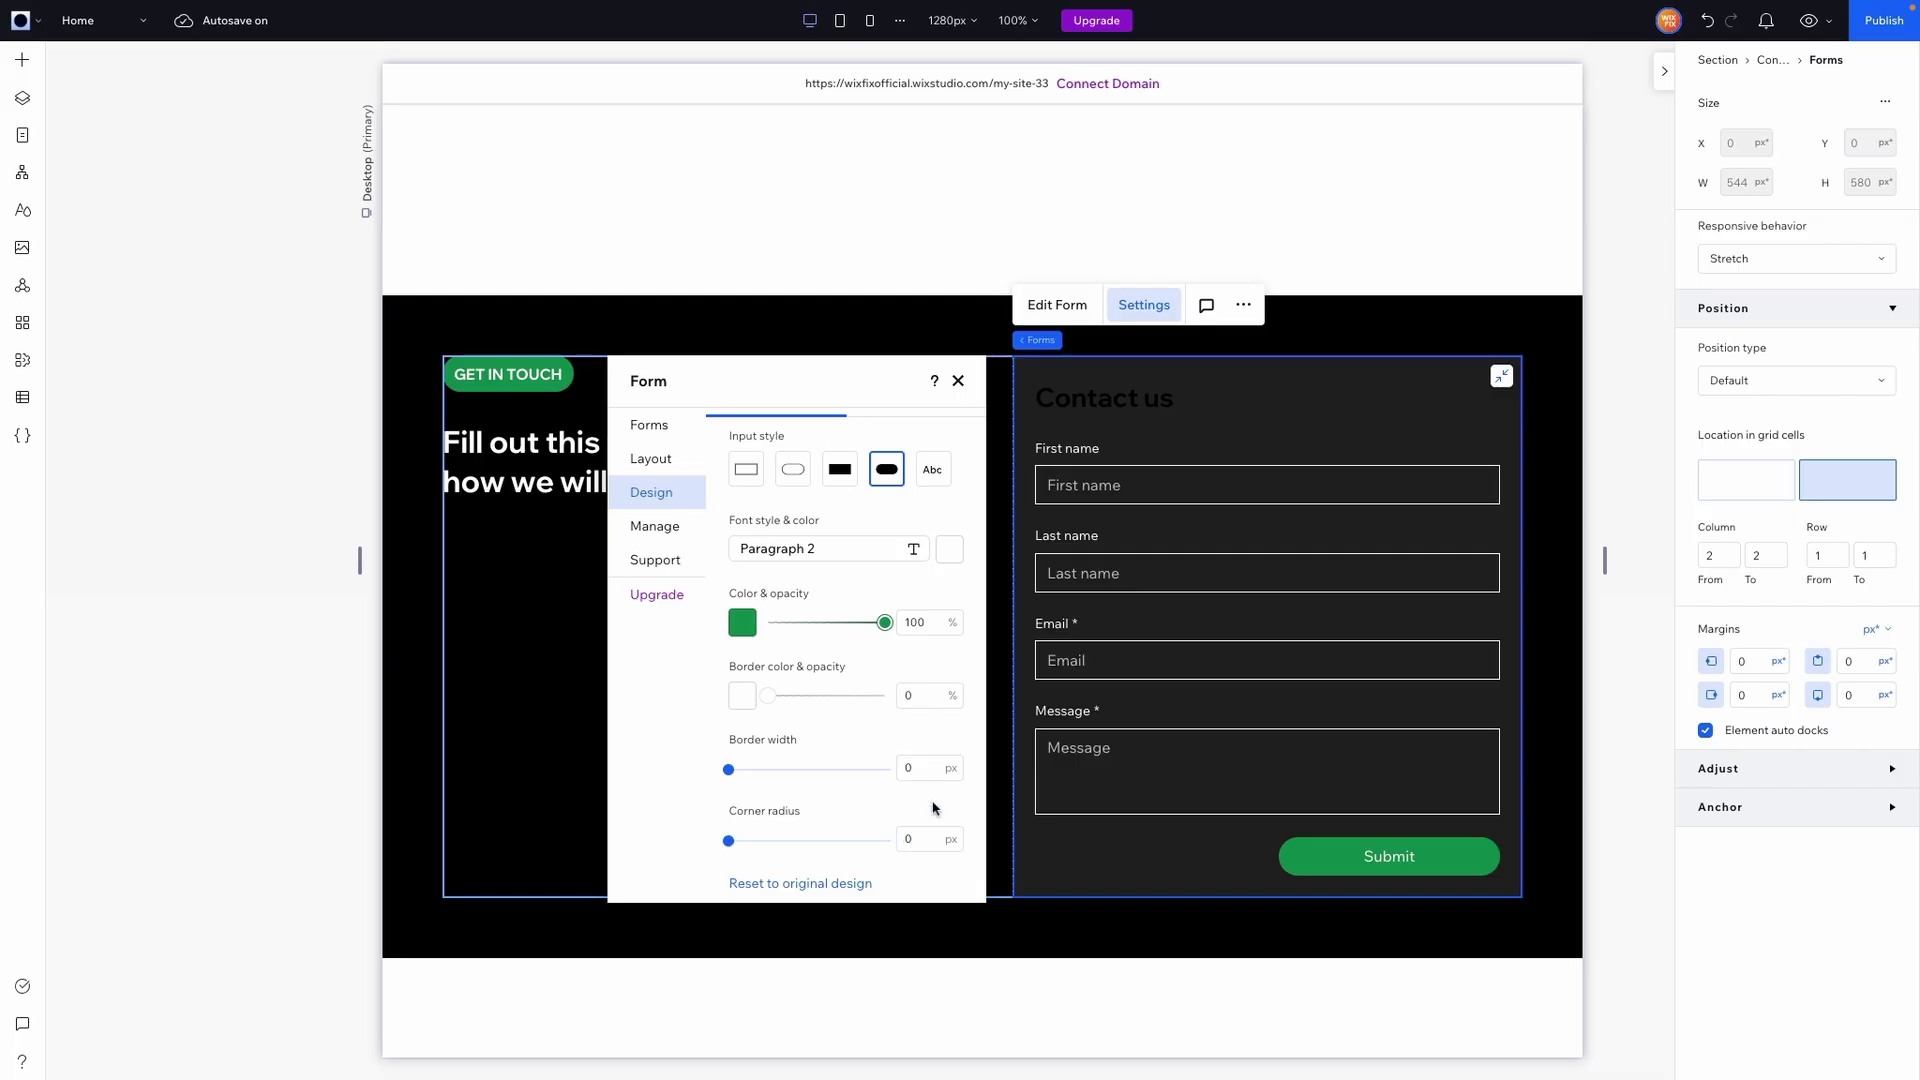
# Review the Submit button's hover style and the Next button's regular and hover styles
pyautogui.scroll(3, 930, 800)
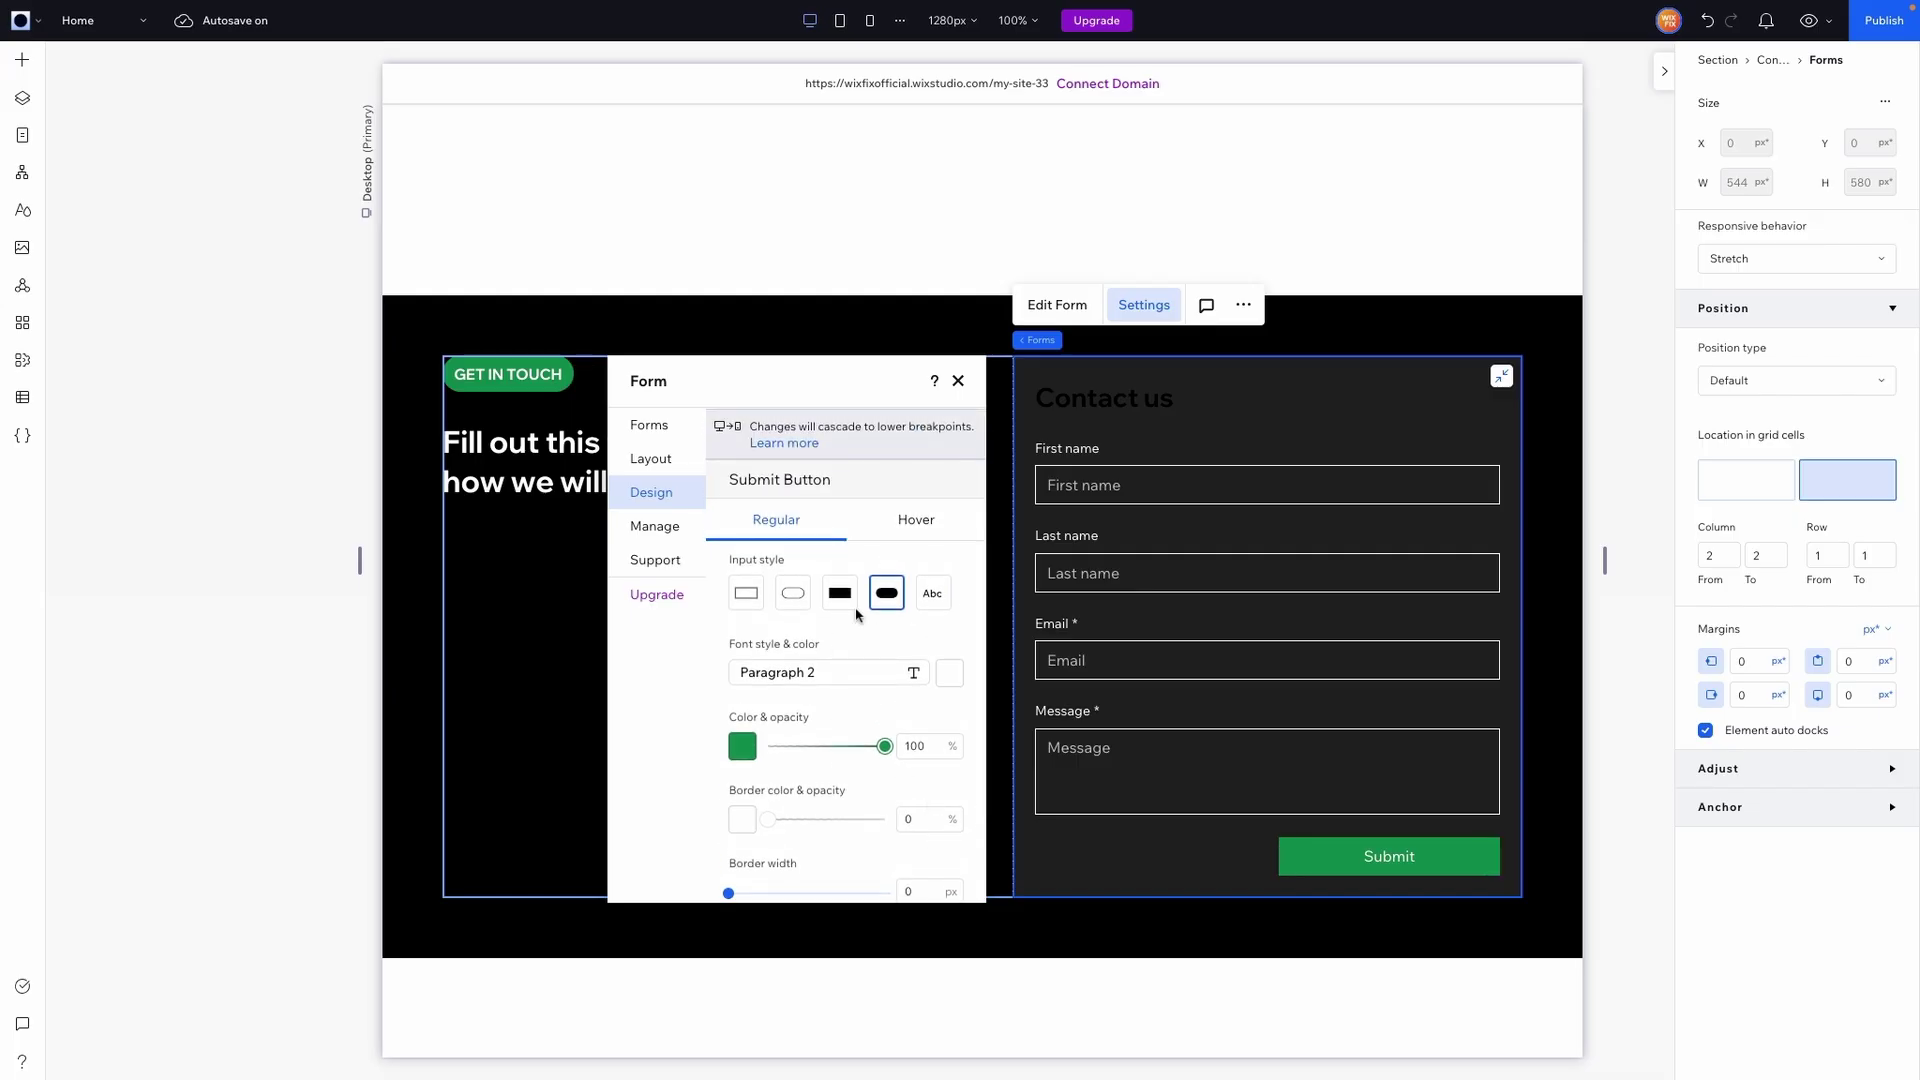
pyautogui.click(916, 528)
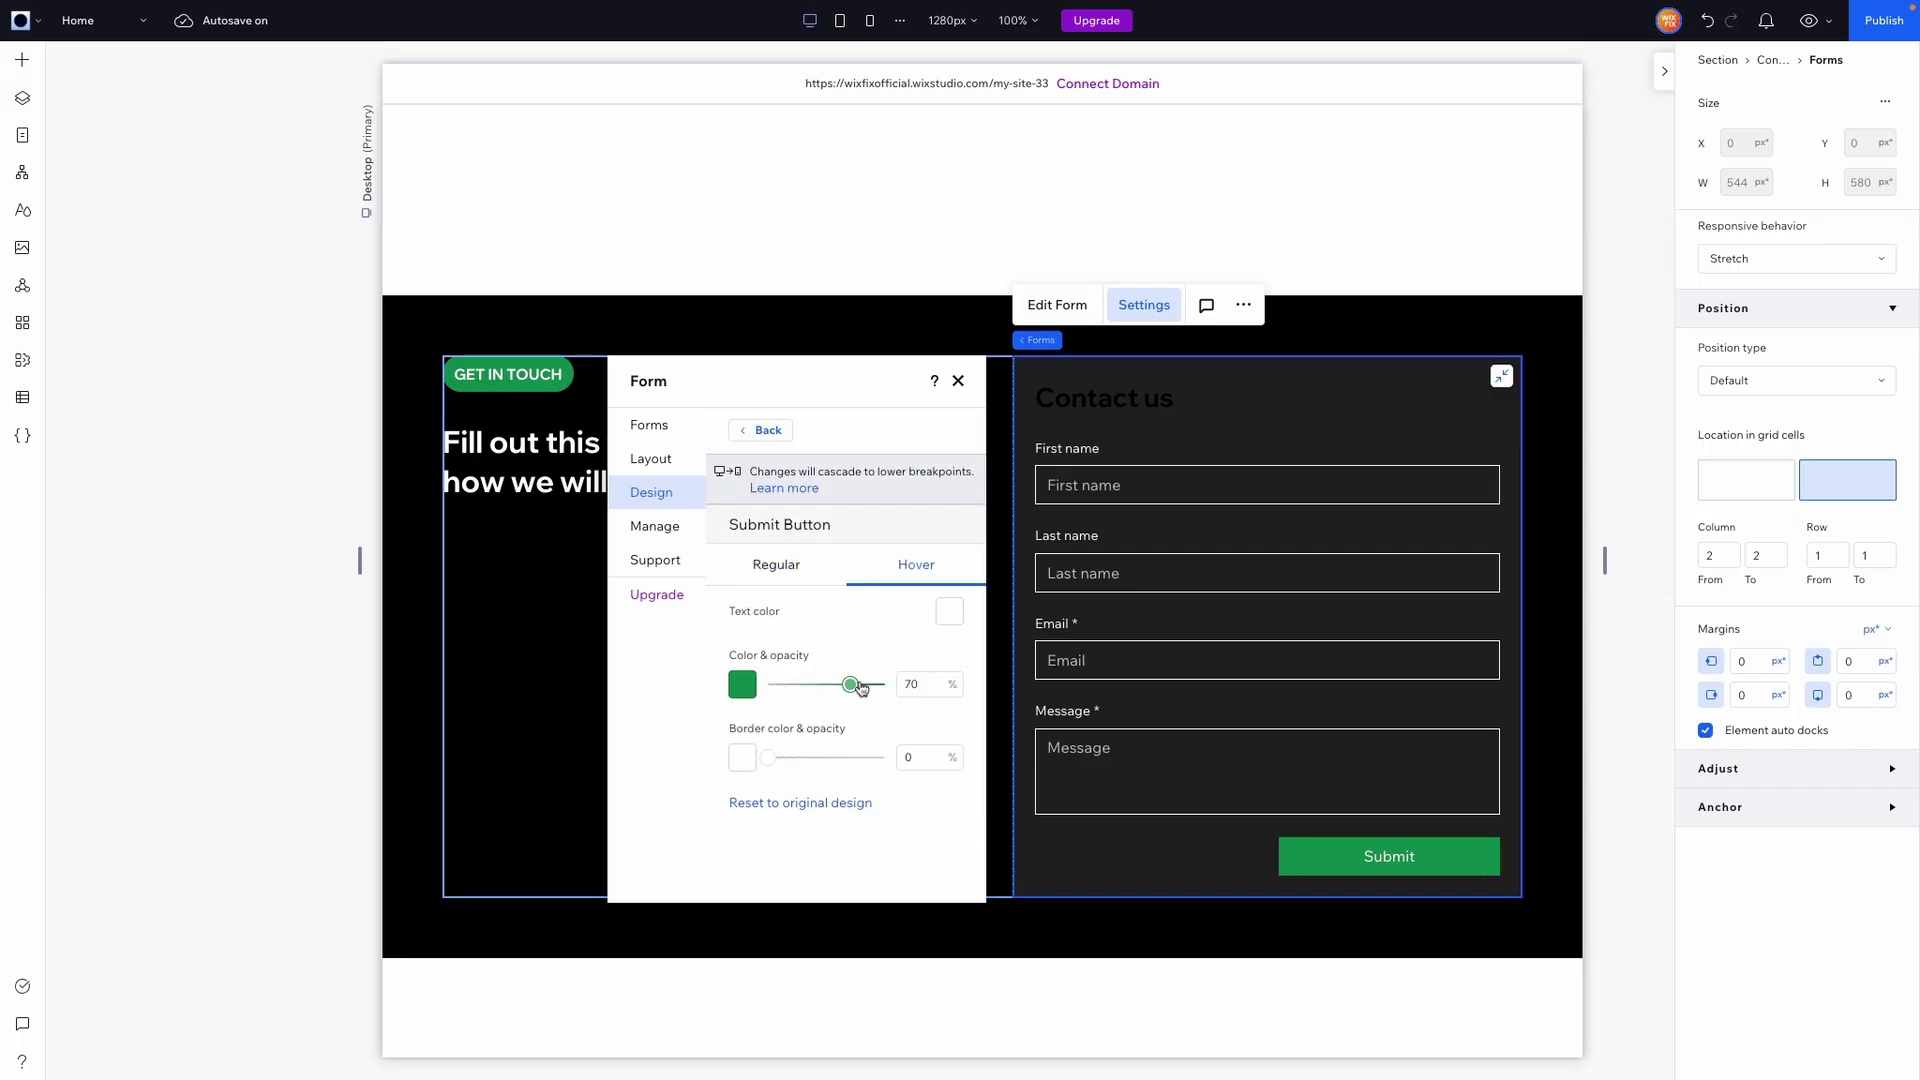
pyautogui.click(760, 430)
pyautogui.click(779, 587)
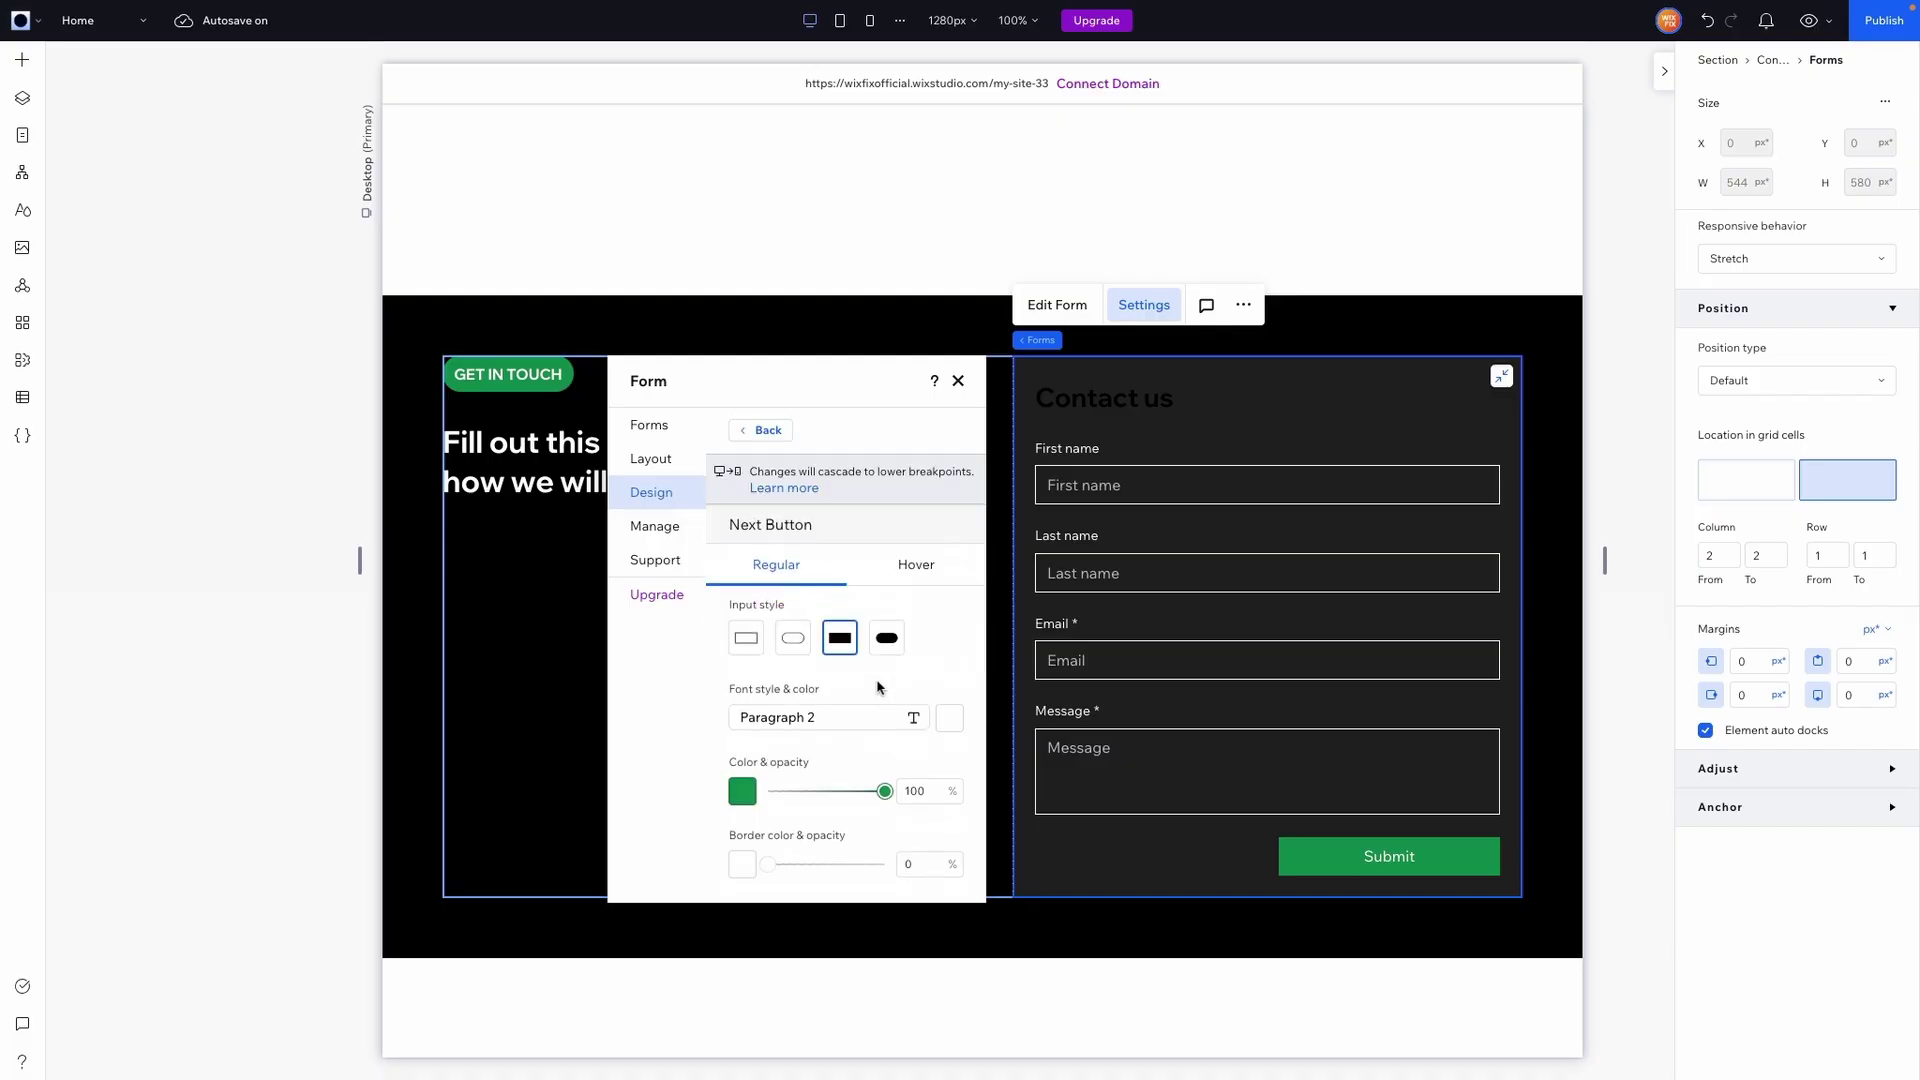
pyautogui.scroll(-1, 849, 656)
pyautogui.click(921, 545)
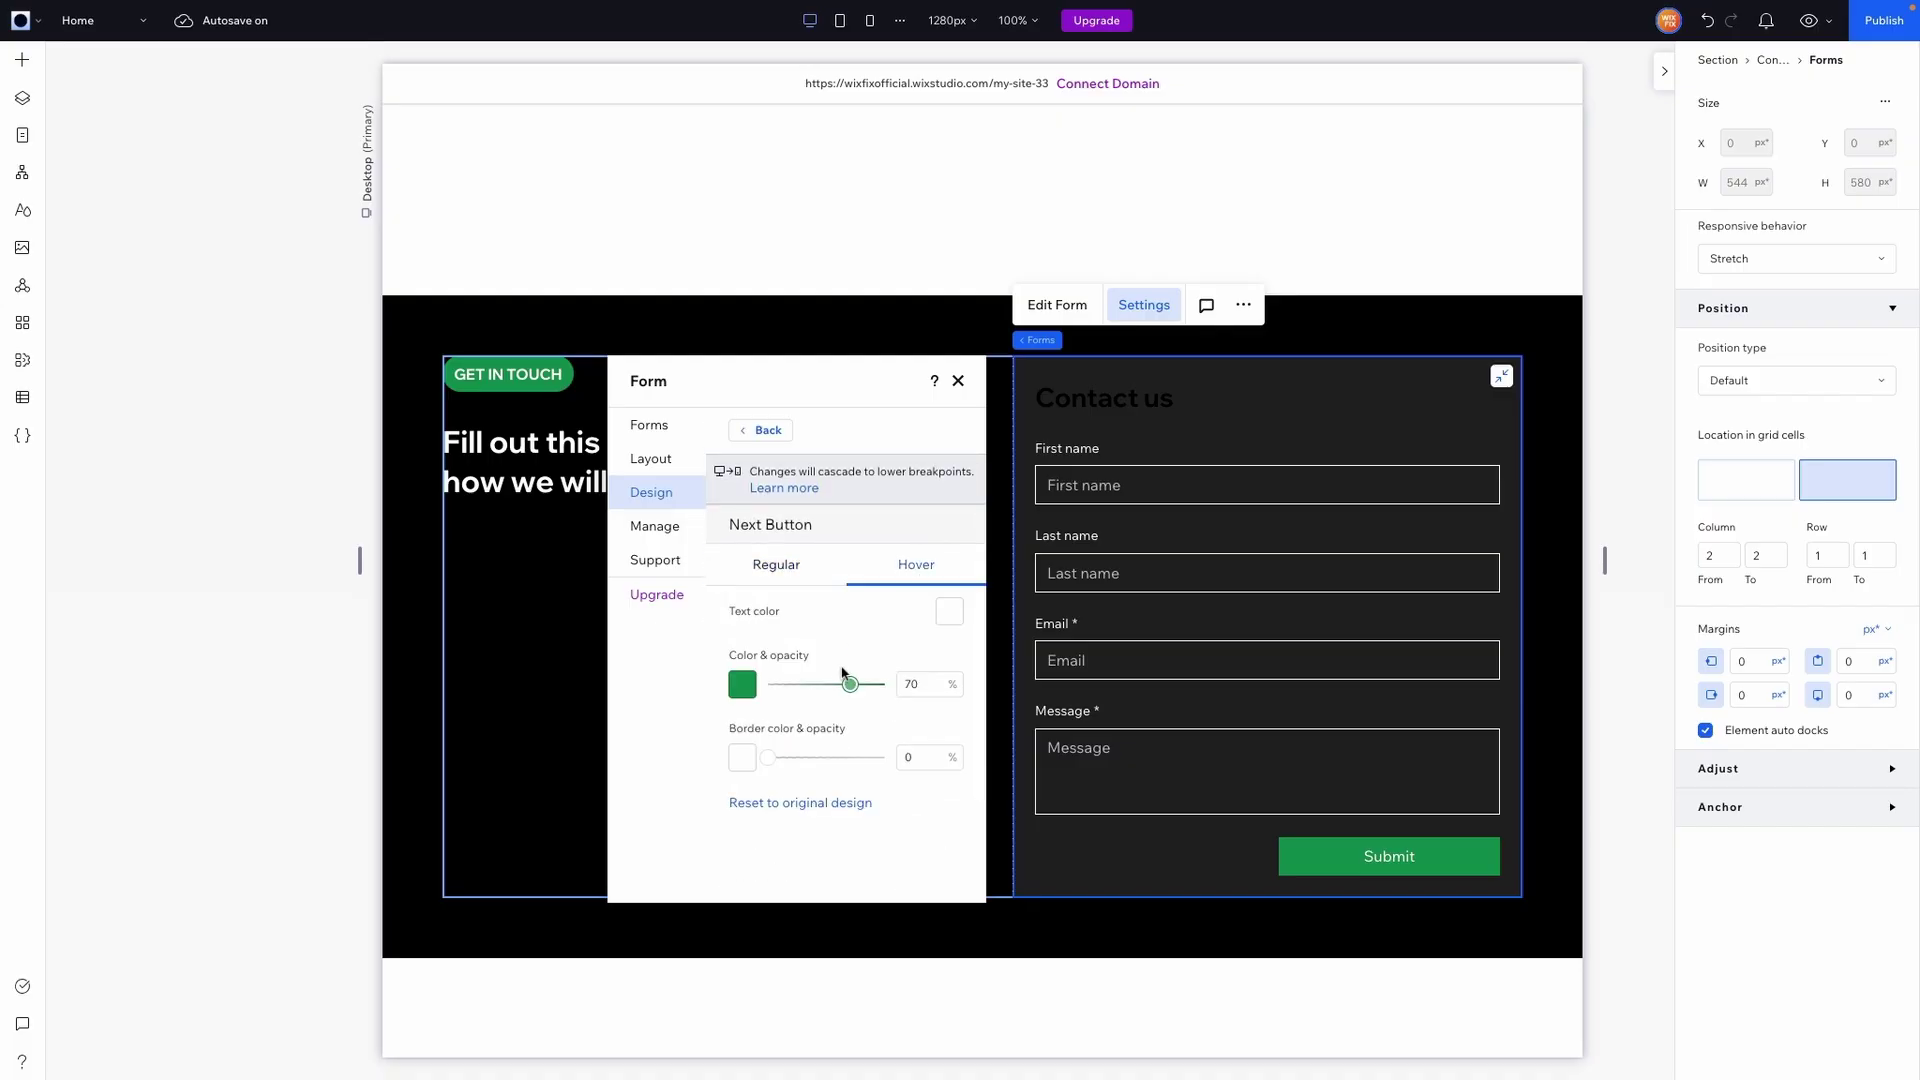
pyautogui.click(760, 430)
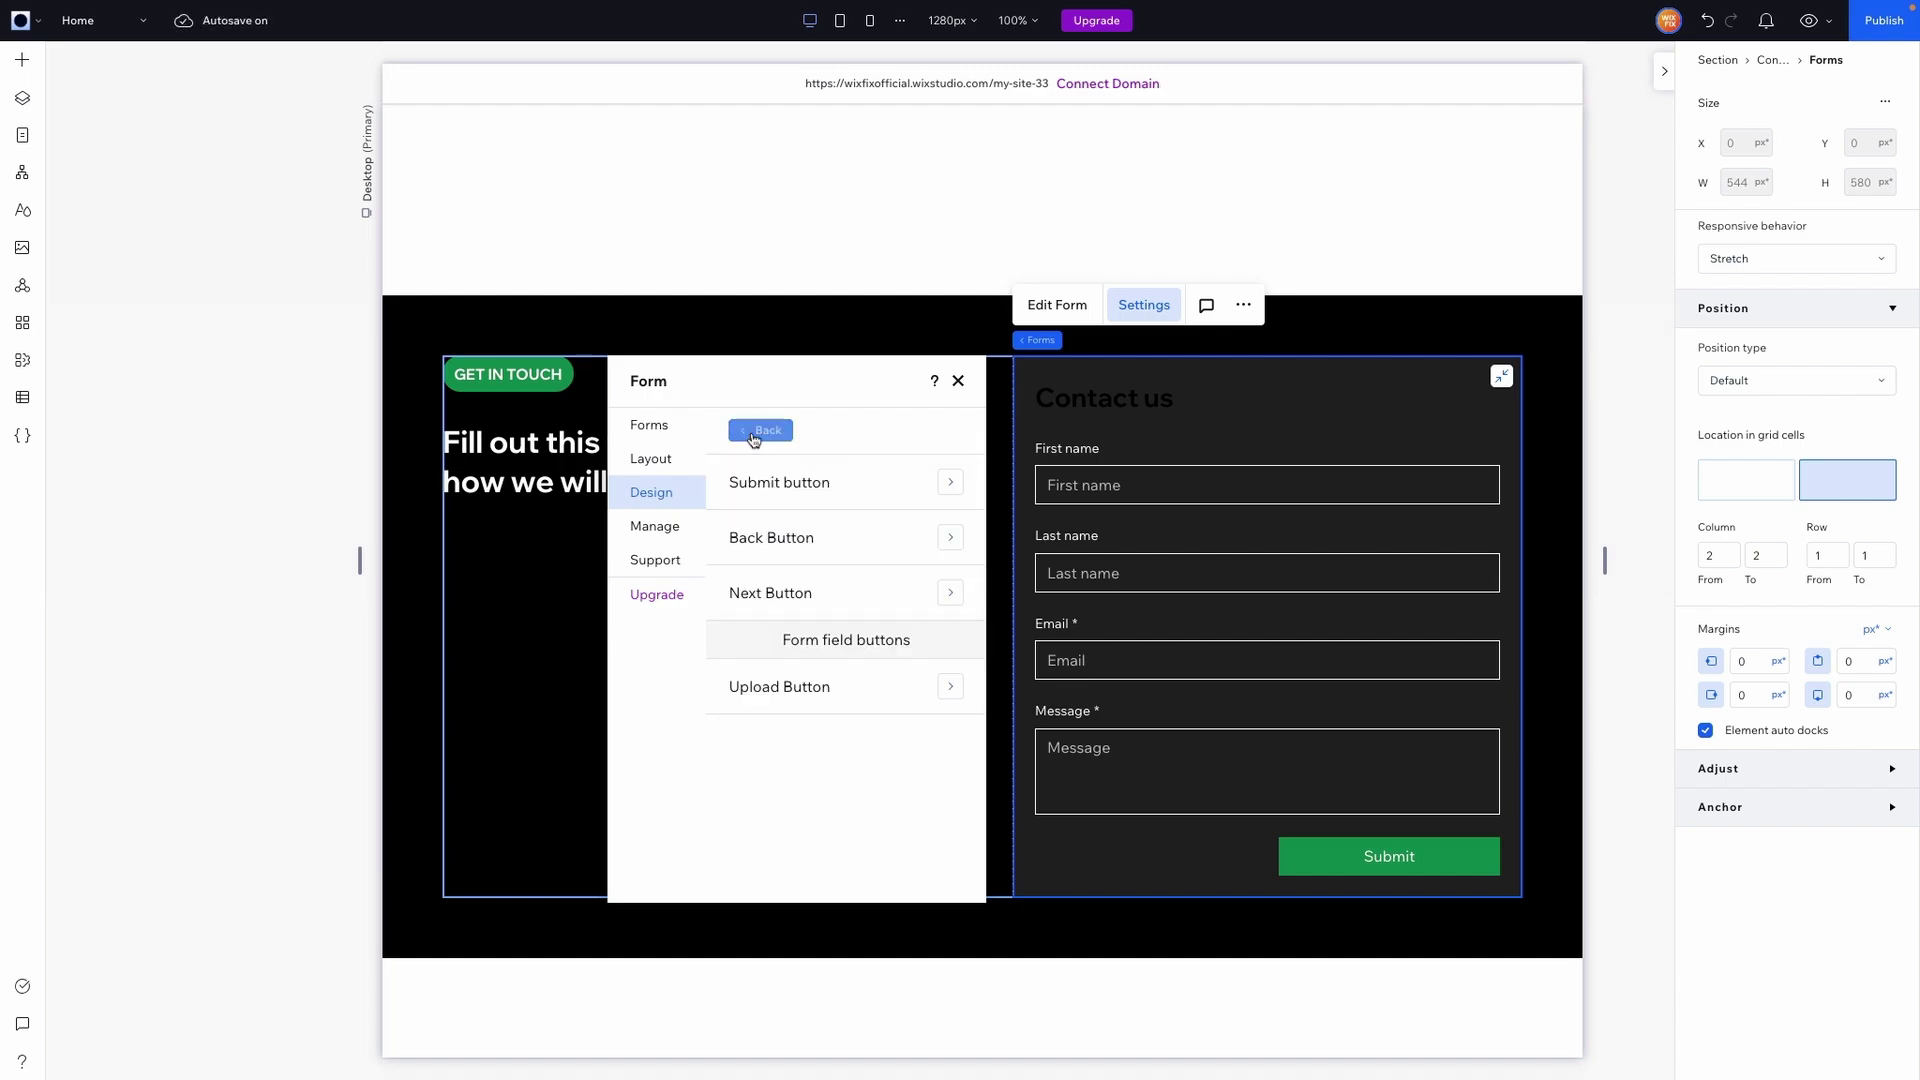
# Change the form's Back button border color to white and its text color to a light theme color
pyautogui.click(772, 551)
pyautogui.scroll(-2, 938, 740)
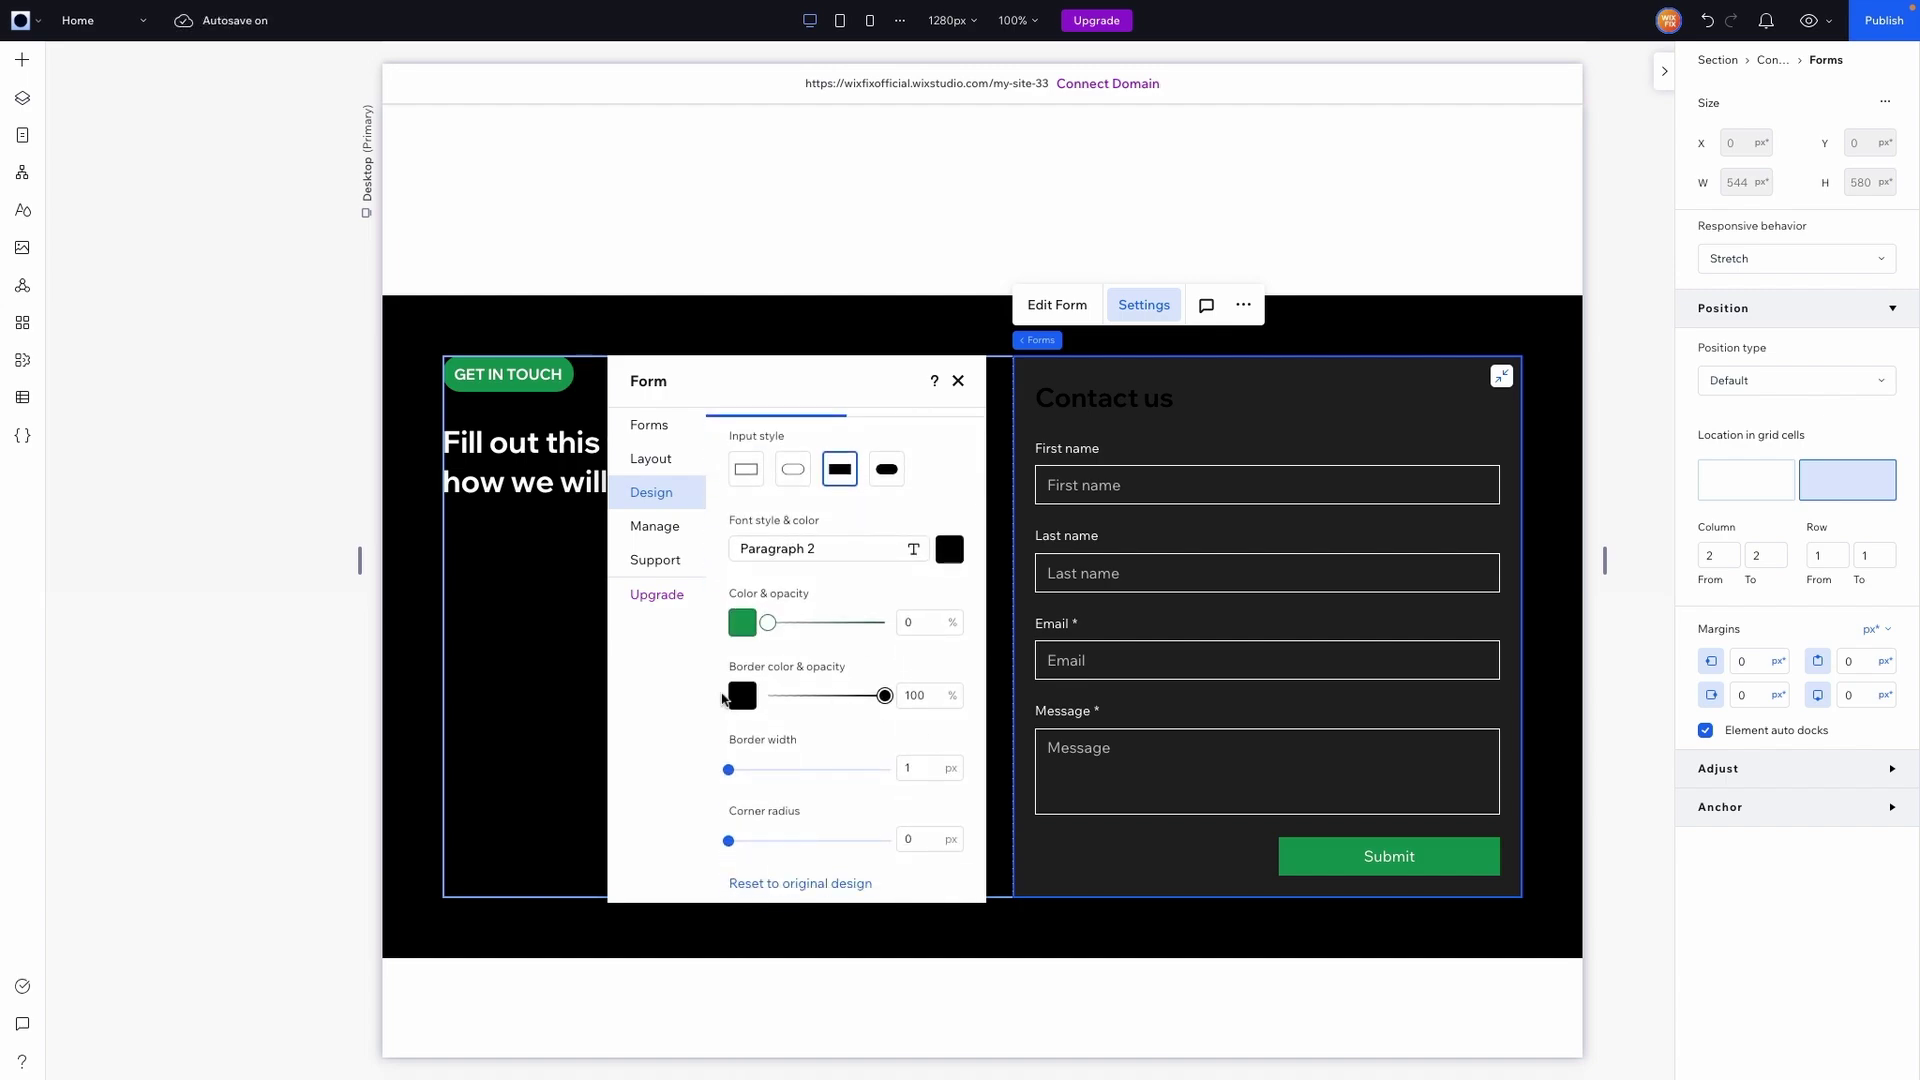
pyautogui.click(740, 697)
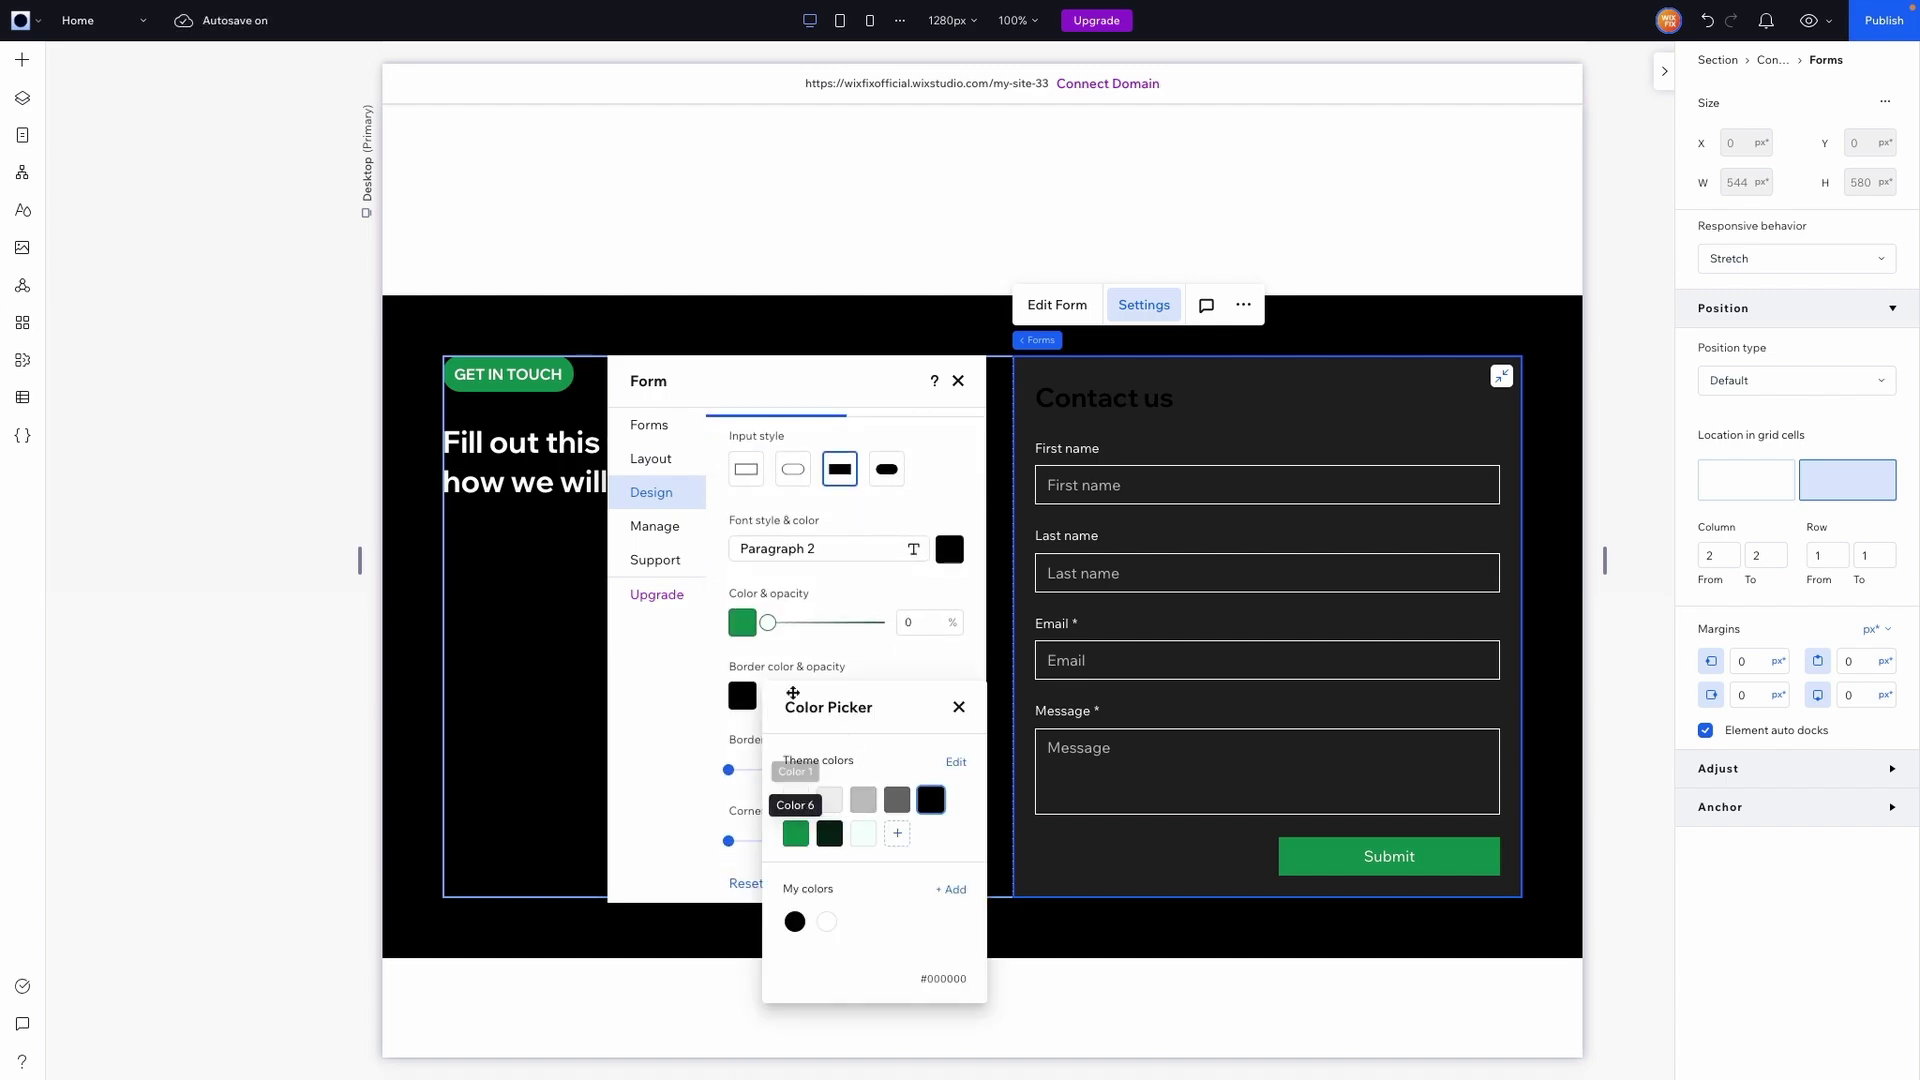
pyautogui.click(795, 805)
pyautogui.click(950, 547)
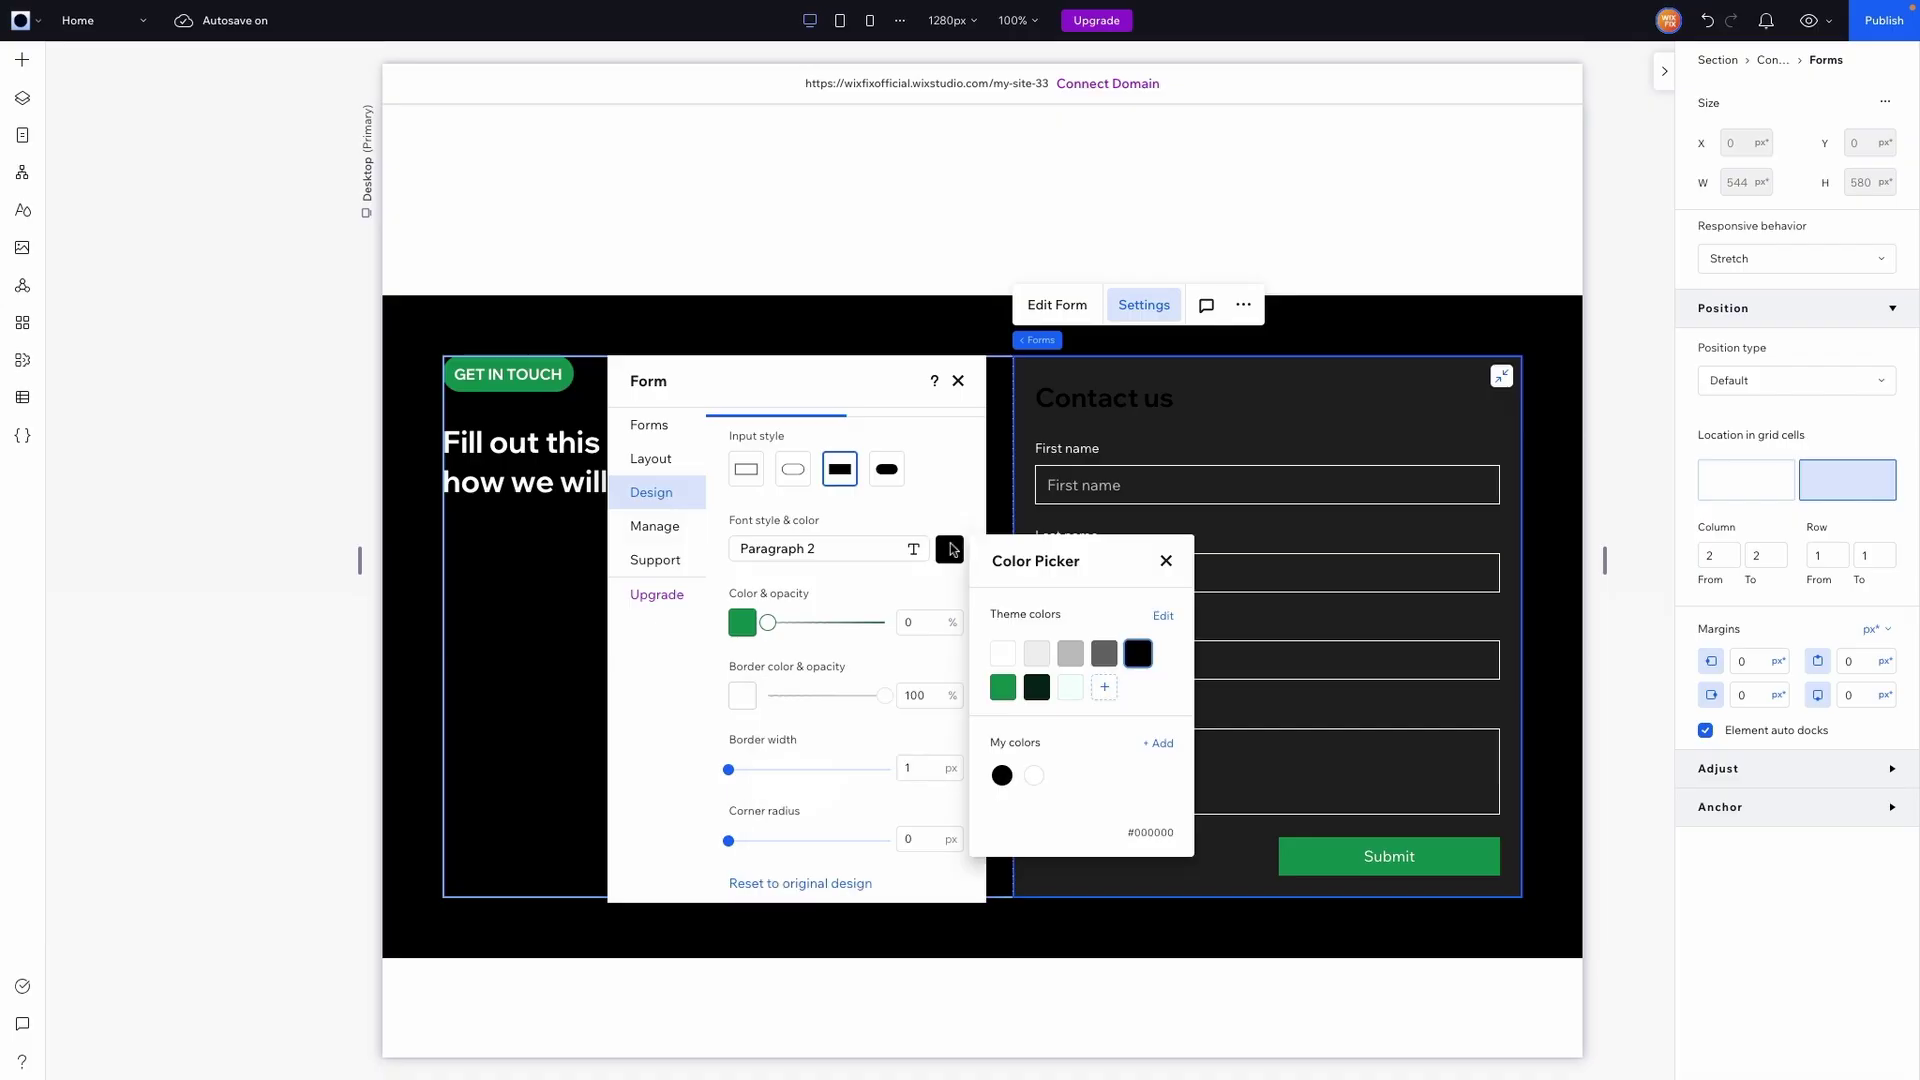
pyautogui.click(1044, 659)
pyautogui.click(853, 737)
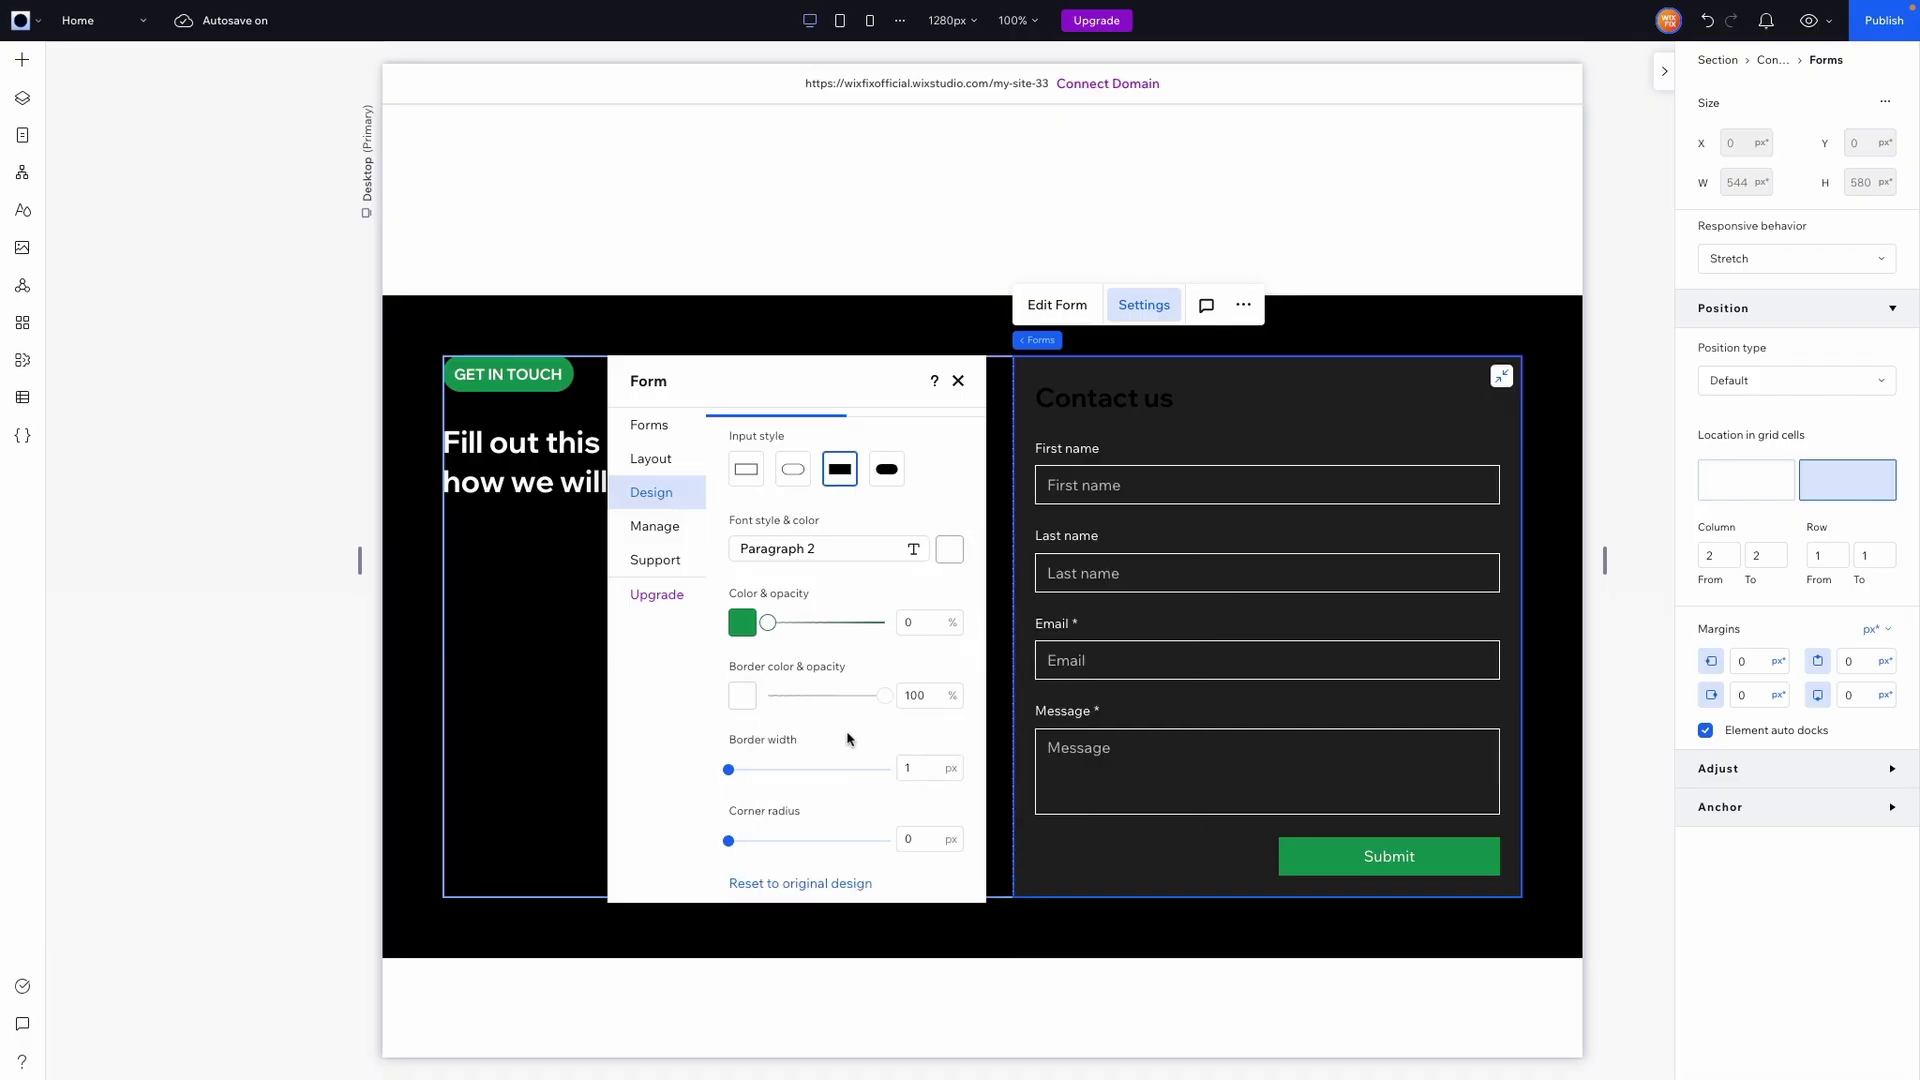
pyautogui.scroll(2, 848, 739)
pyautogui.scroll(1, 912, 531)
pyautogui.click(741, 437)
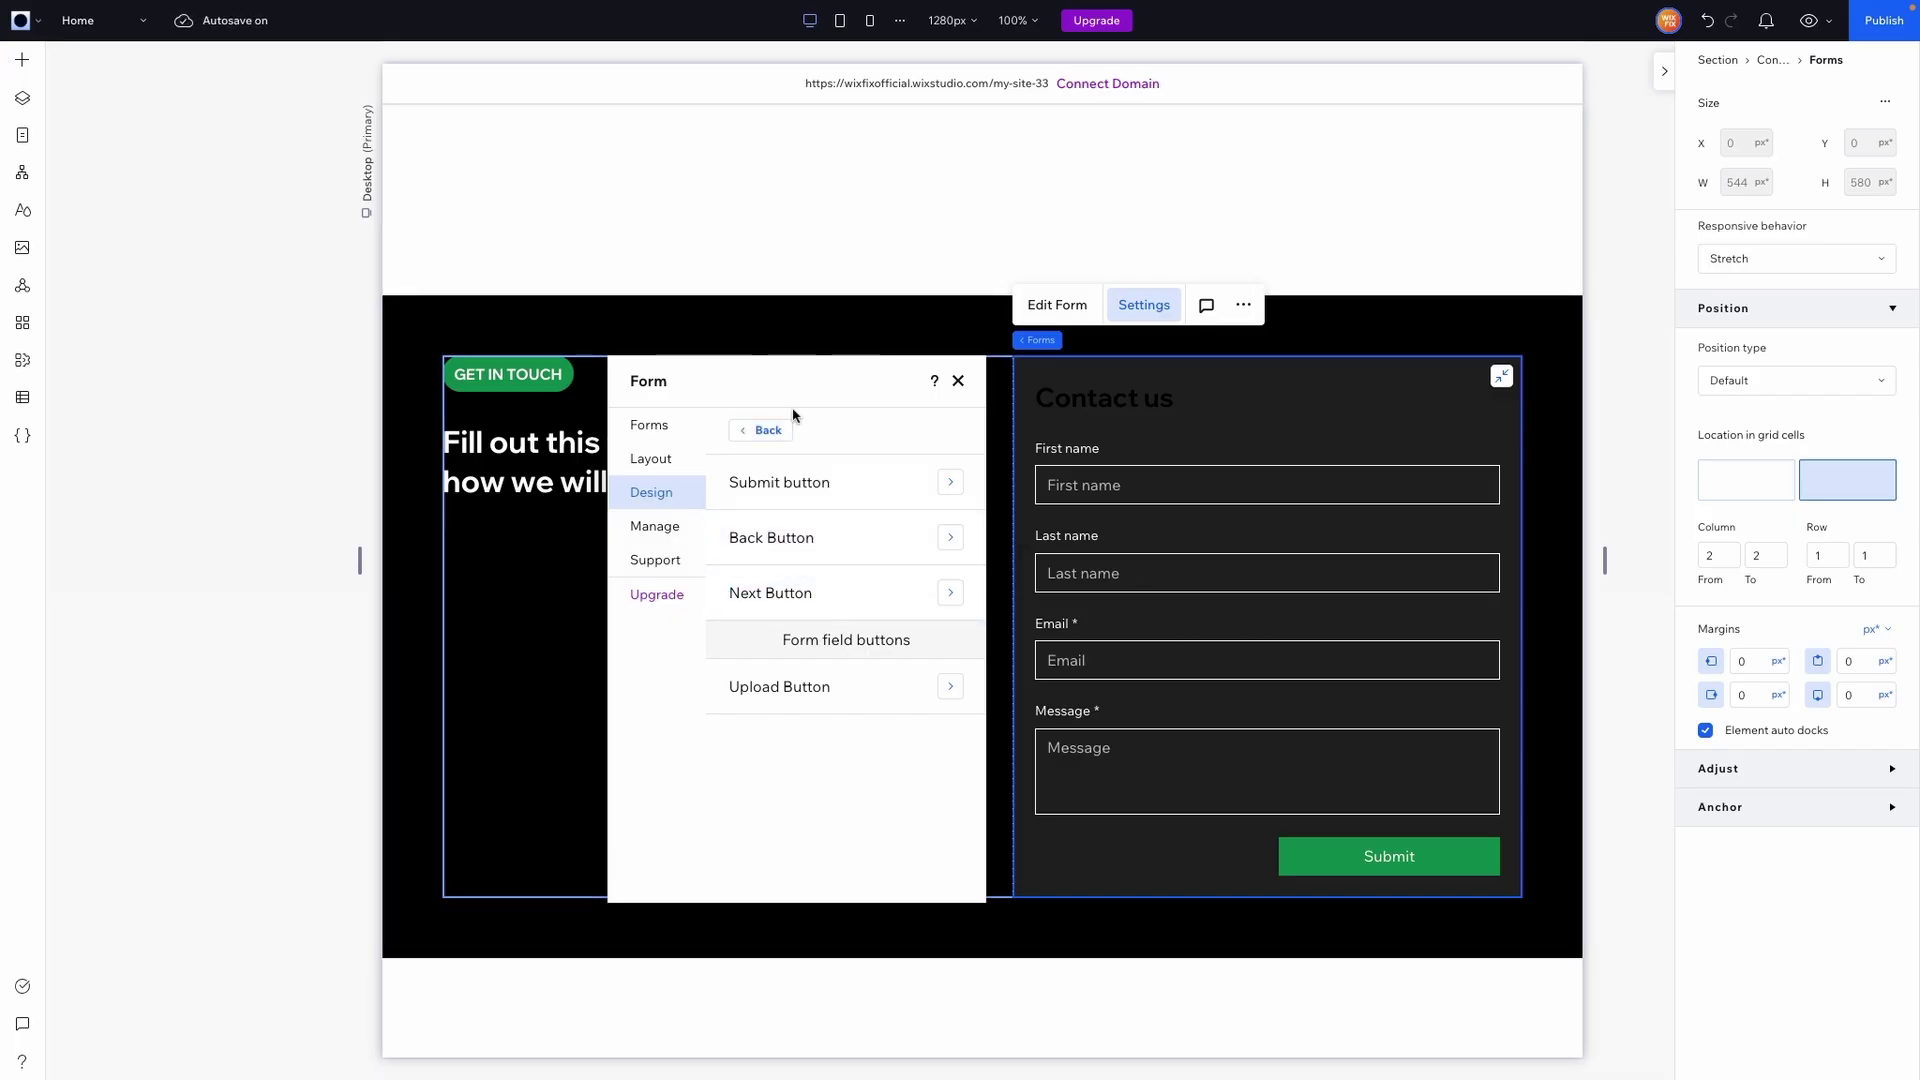
# Change the form's Header 1 and Header 2 text colors to white
pyautogui.click(770, 429)
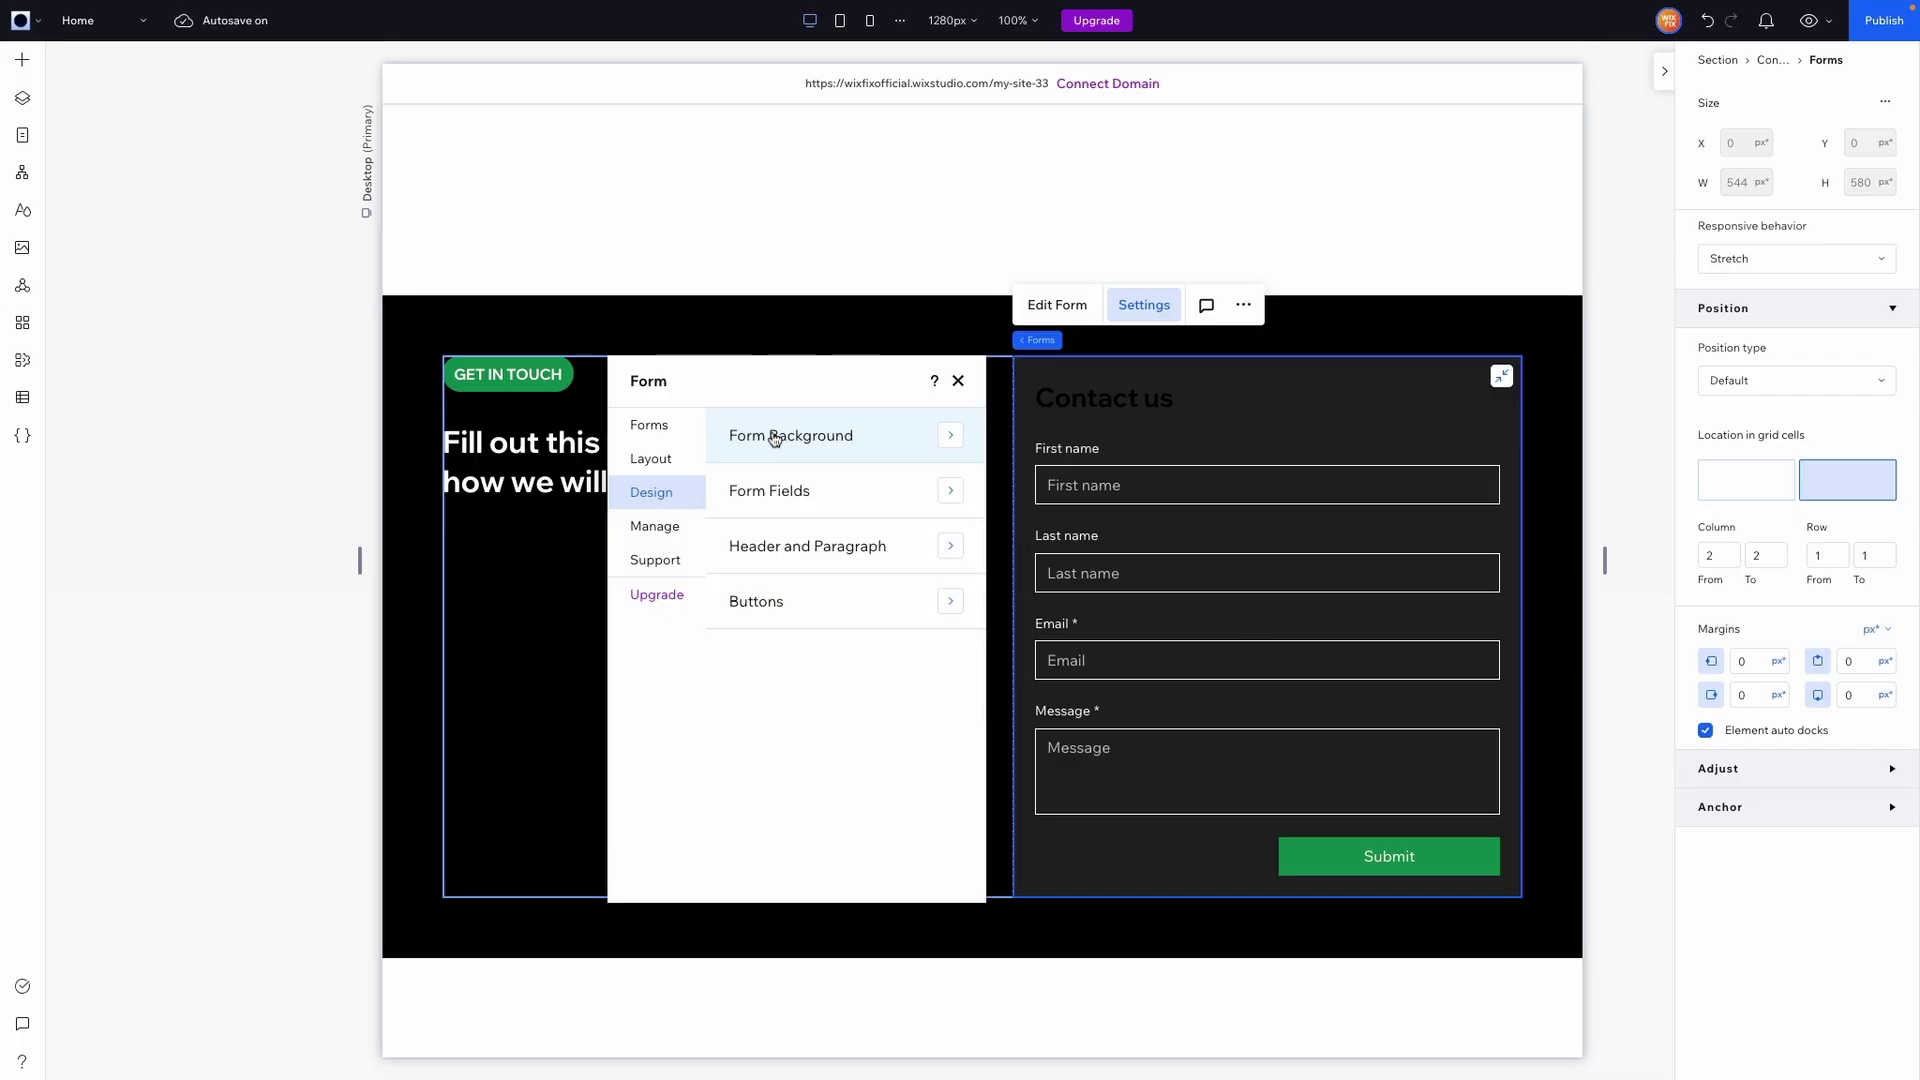
pyautogui.click(824, 538)
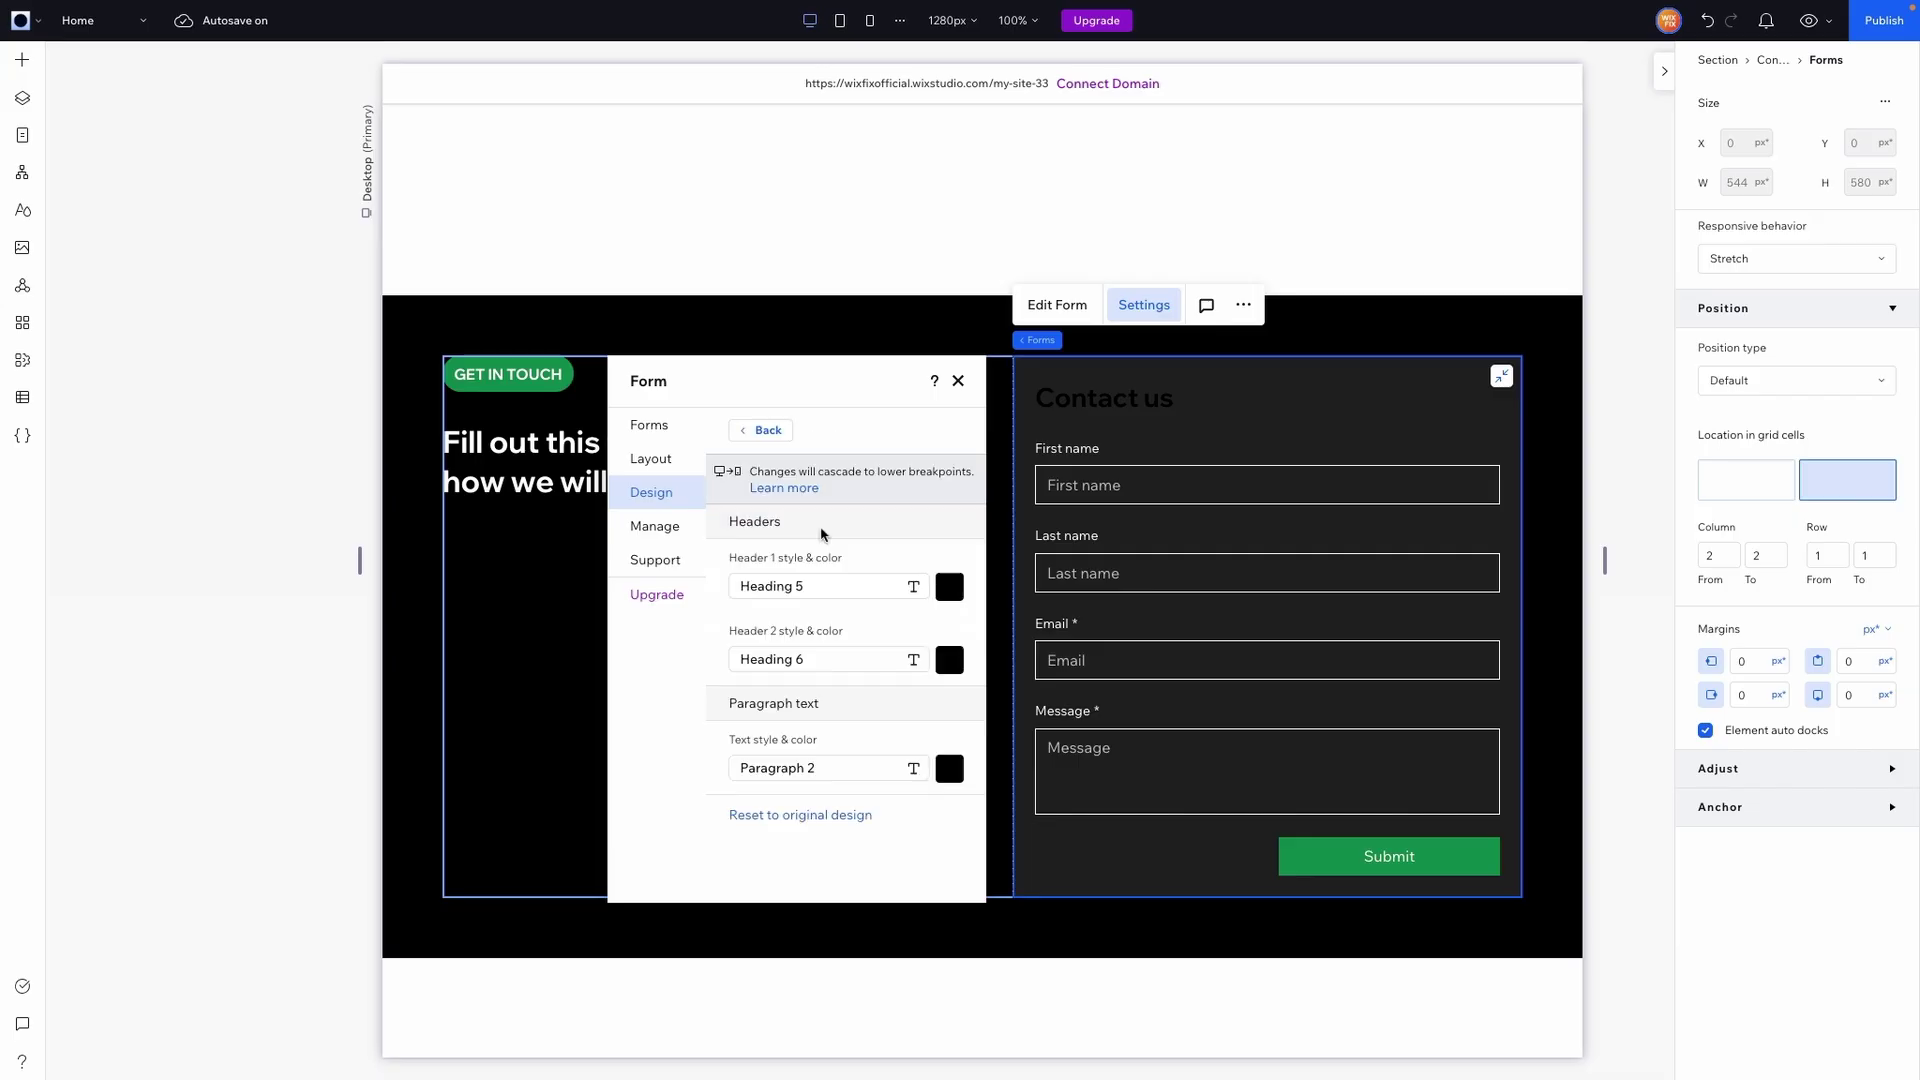
pyautogui.click(963, 589)
pyautogui.click(997, 688)
pyautogui.click(941, 658)
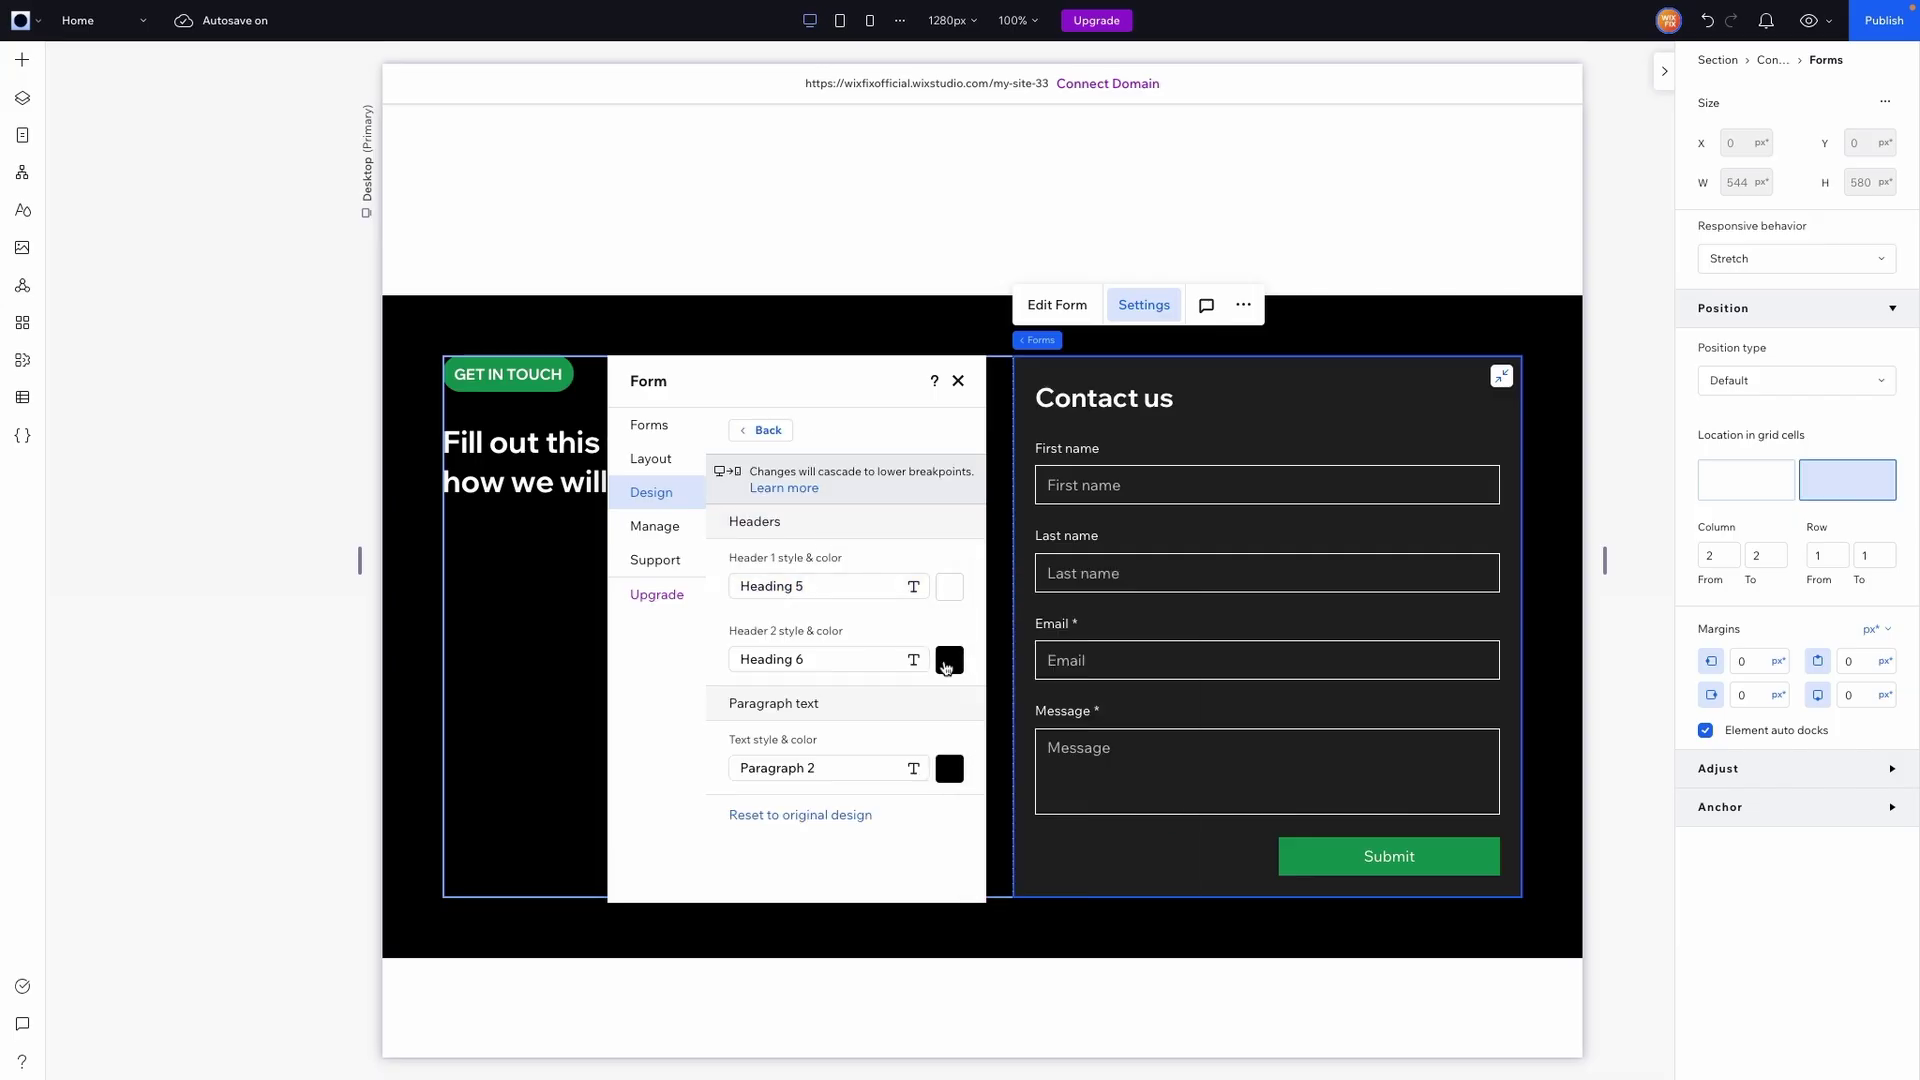
pyautogui.click(946, 667)
pyautogui.click(1004, 762)
pyautogui.click(905, 730)
# Change the form's paragraph text color to white and close the form design settings
pyautogui.click(950, 770)
pyautogui.click(998, 868)
pyautogui.click(885, 885)
pyautogui.click(1557, 470)
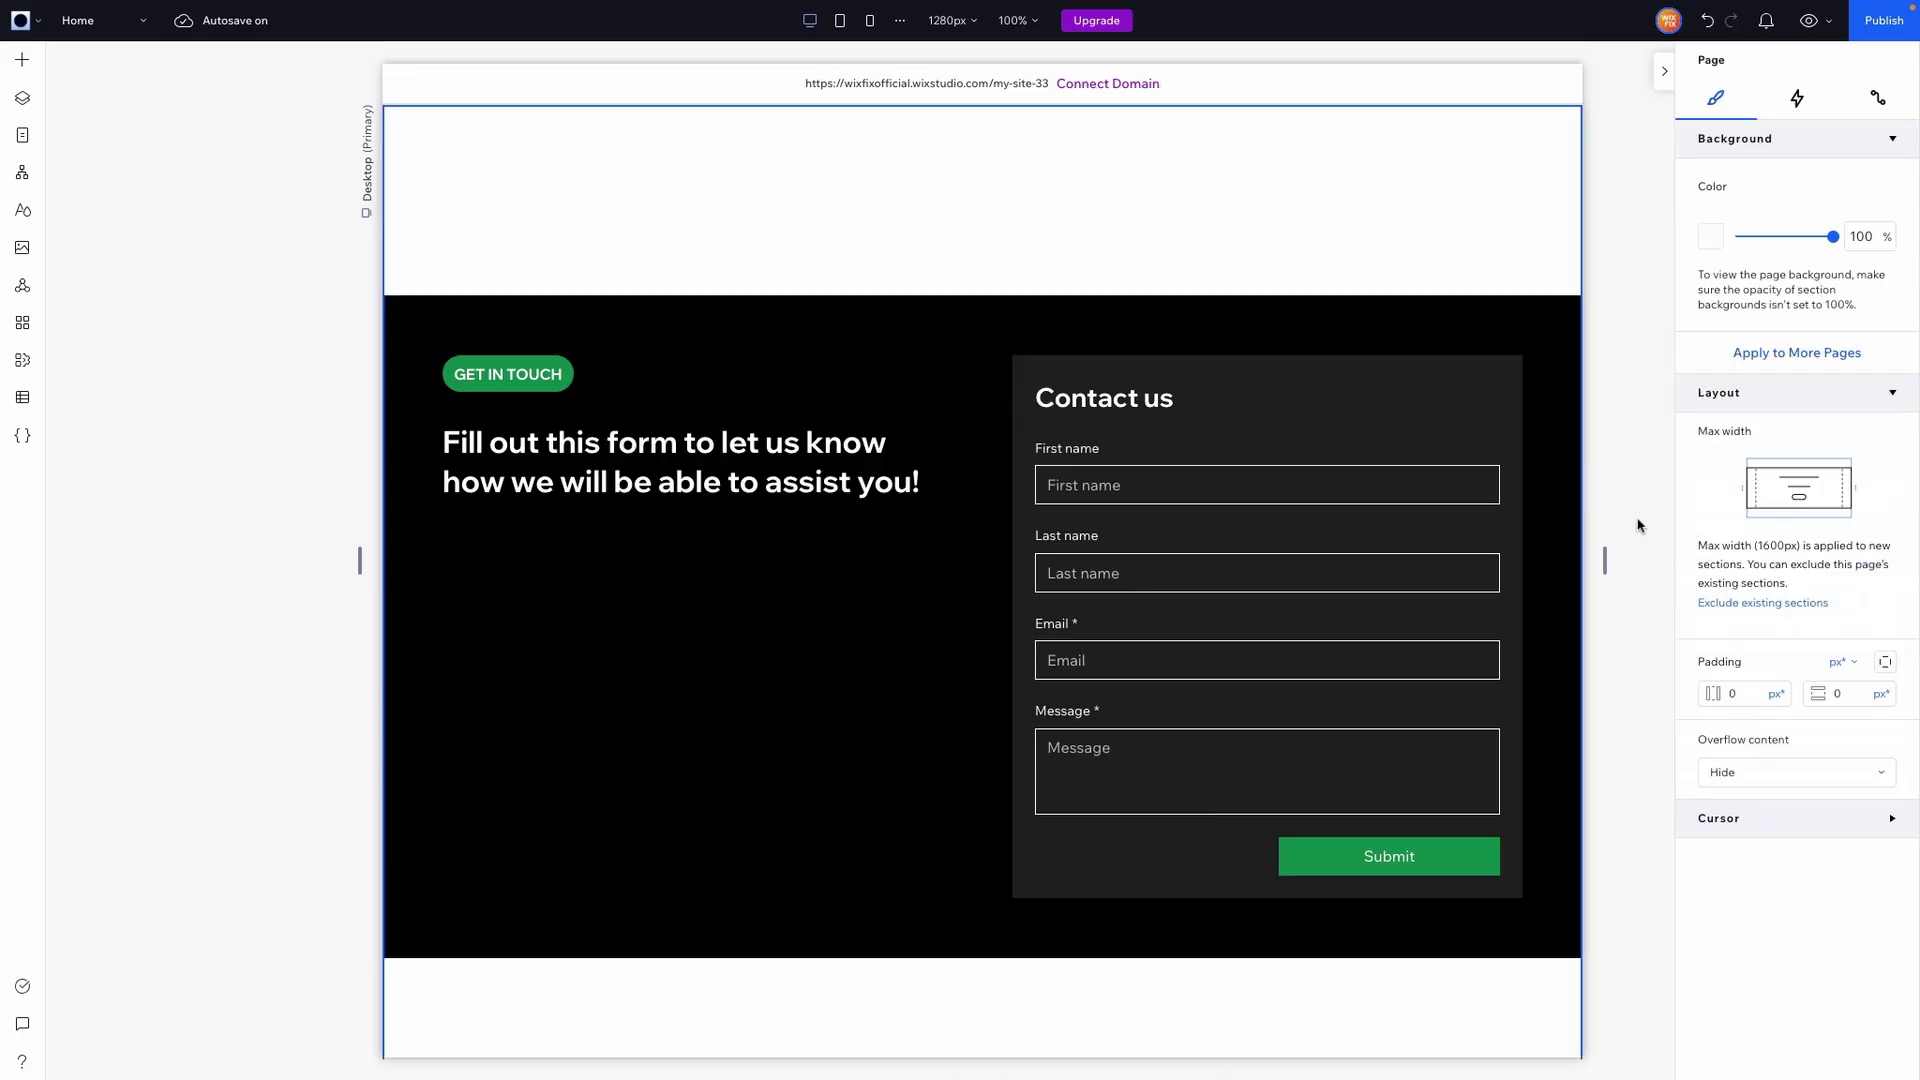
# Edit the Contact us form so the First name and Last name fields are half width and sit side by side
pyautogui.click(1230, 465)
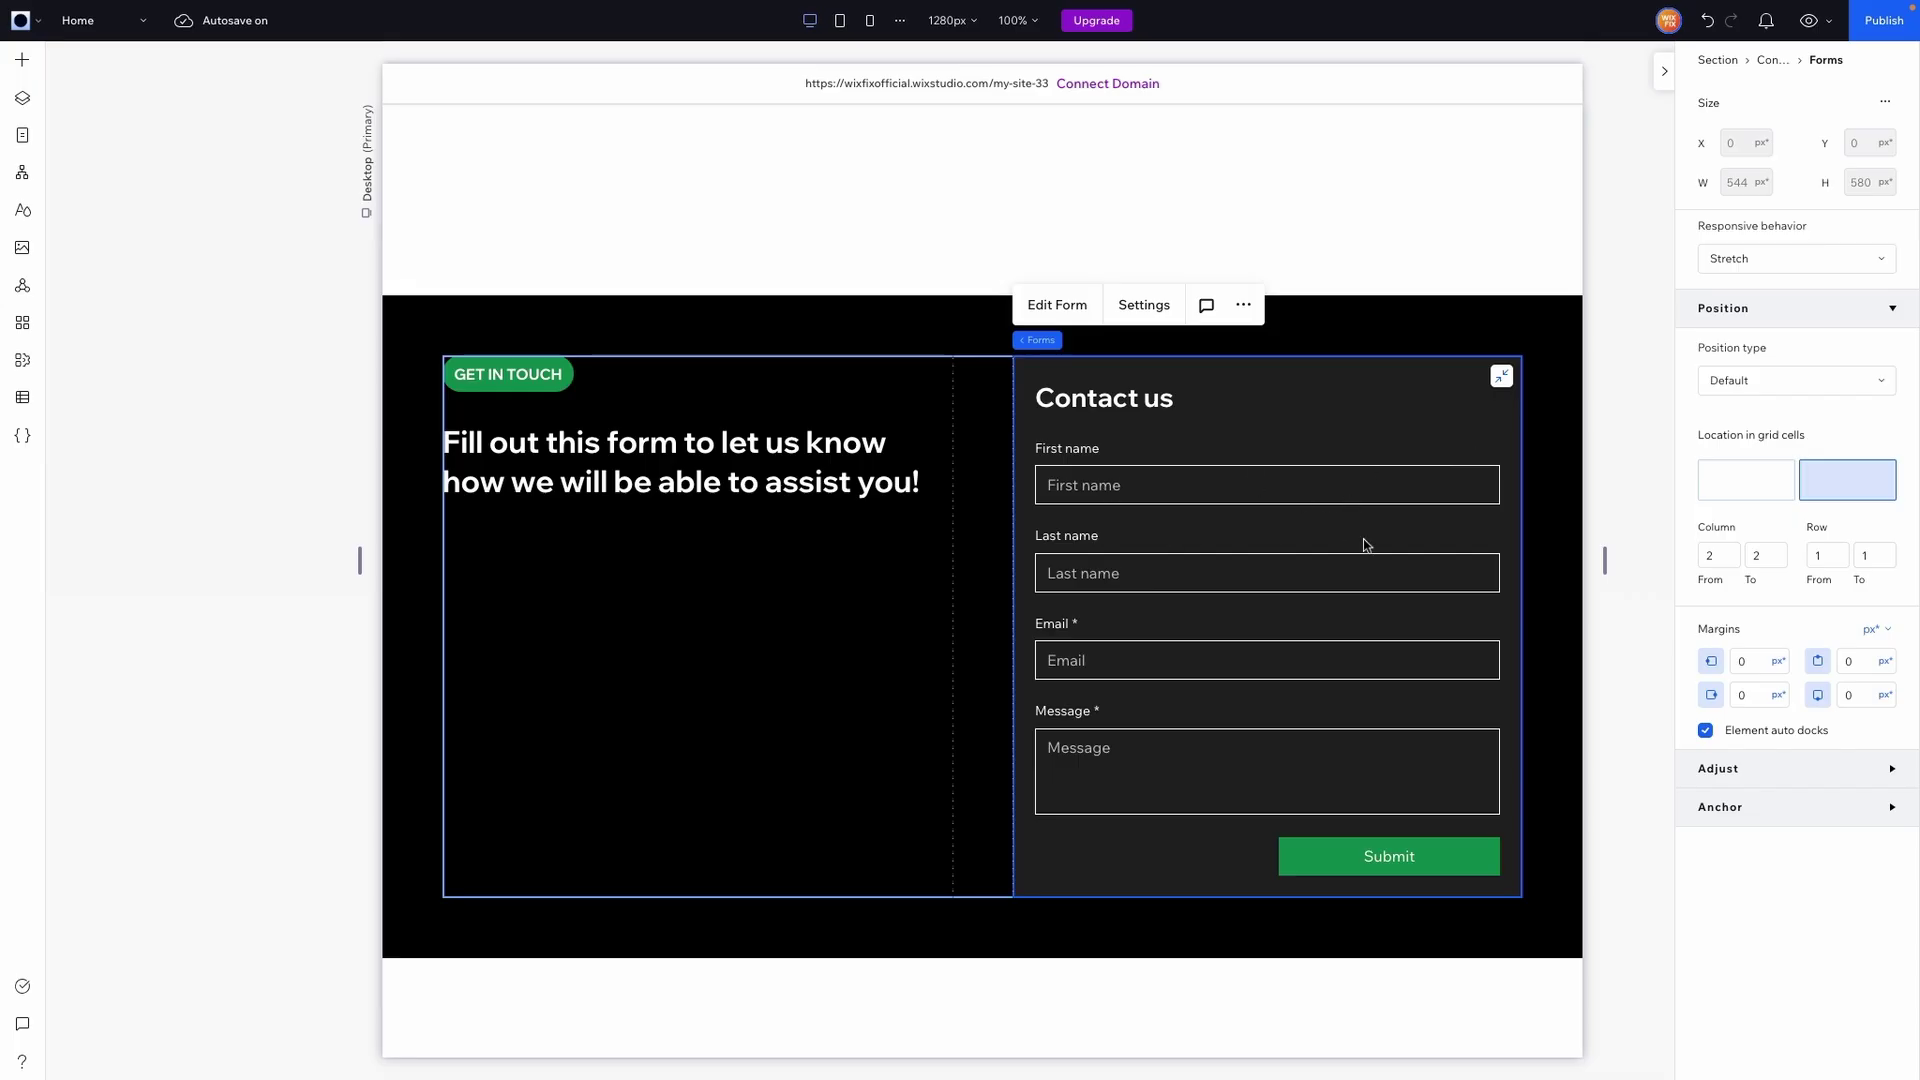
pyautogui.click(1051, 308)
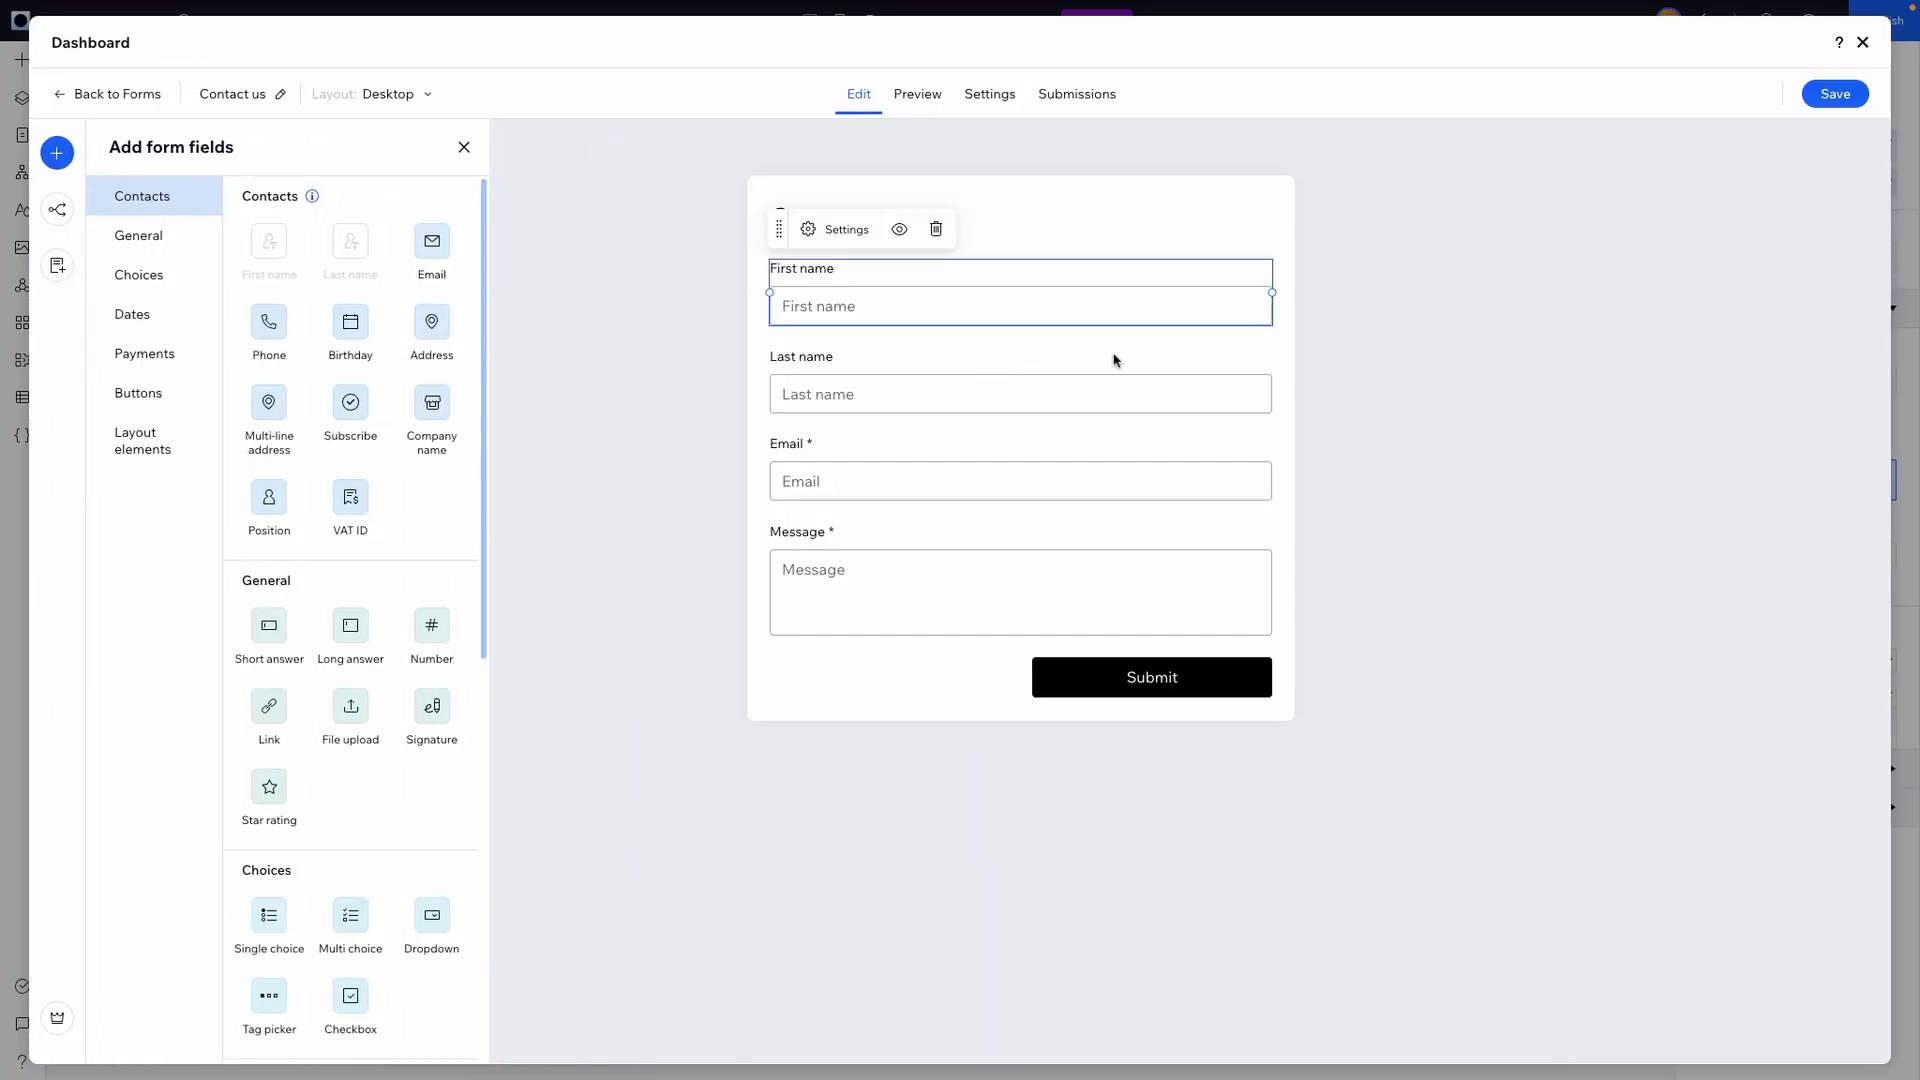
pyautogui.click(800, 301)
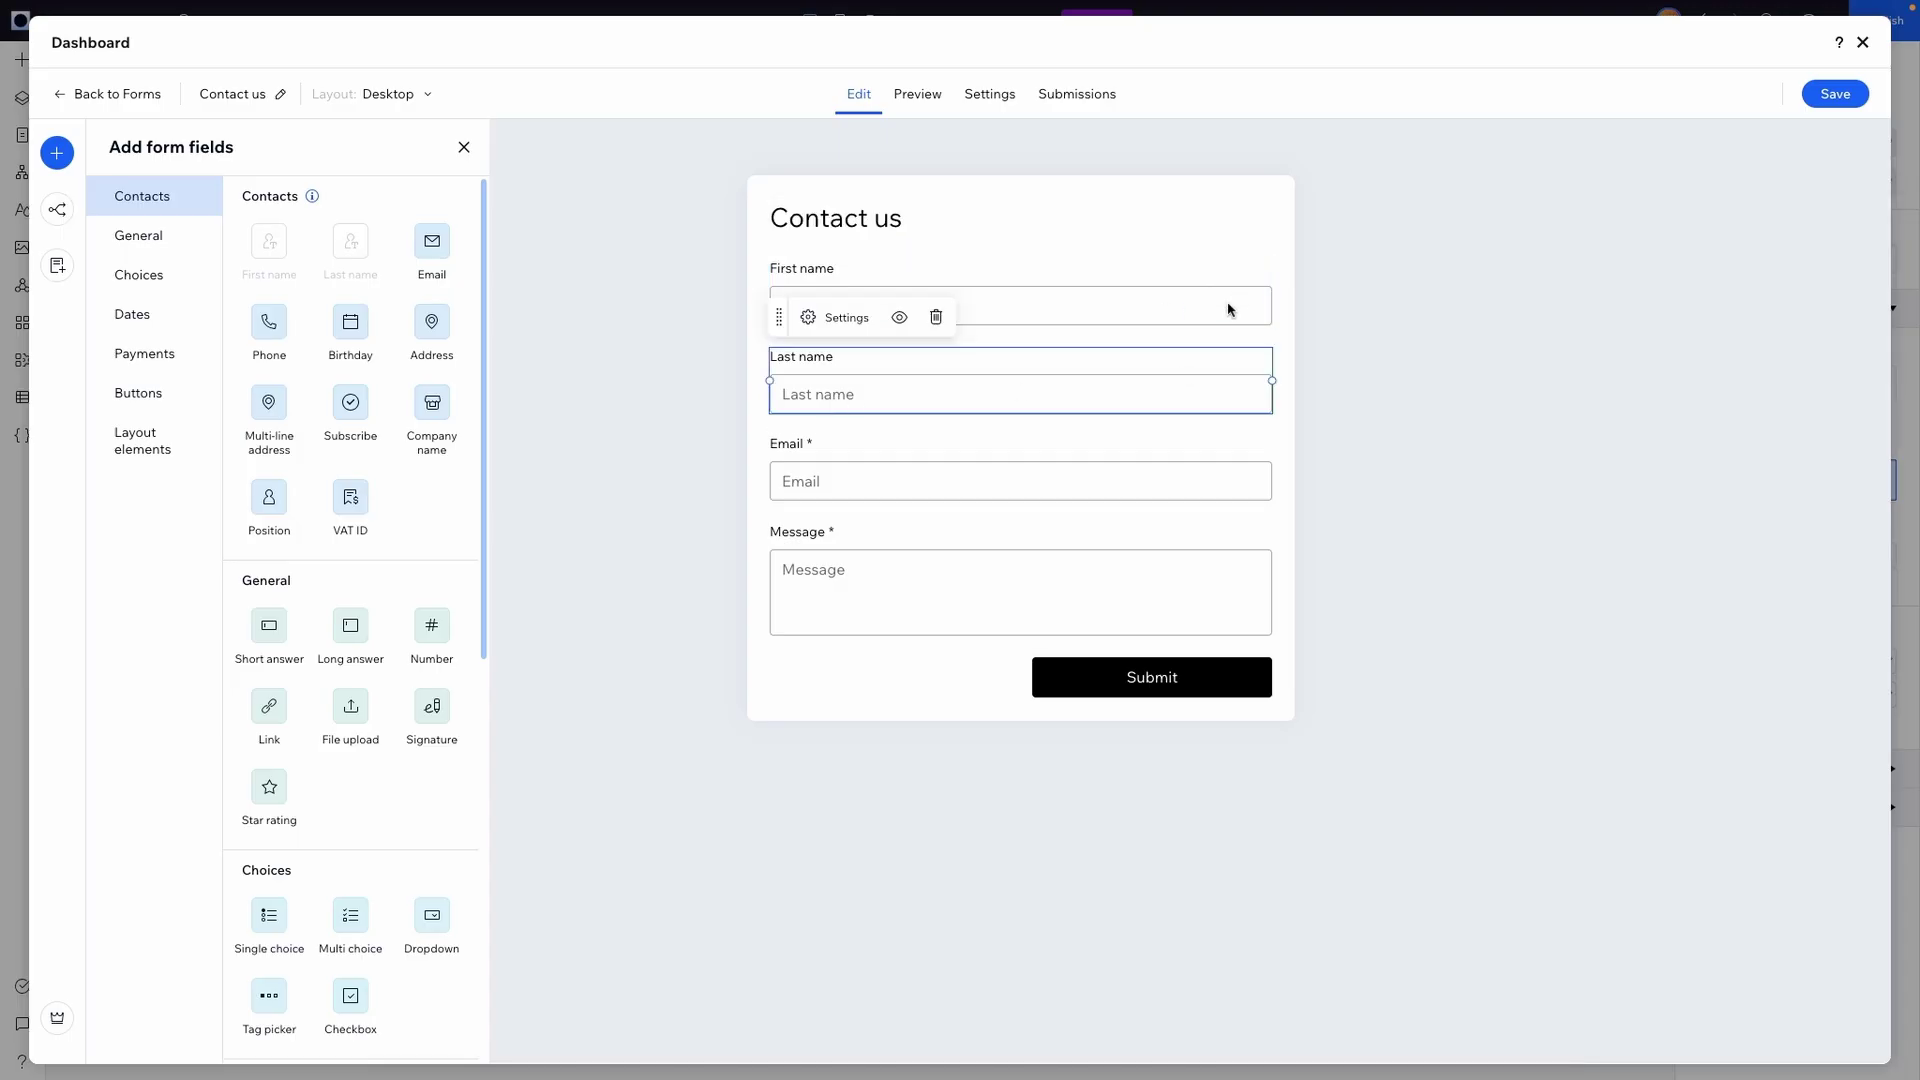
pyautogui.moveTo(1271, 292); pyautogui.dragTo(1006, 298)
pyautogui.moveTo(1275, 383); pyautogui.dragTo(1005, 386)
pyautogui.moveTo(805, 398); pyautogui.dragTo(1063, 308)
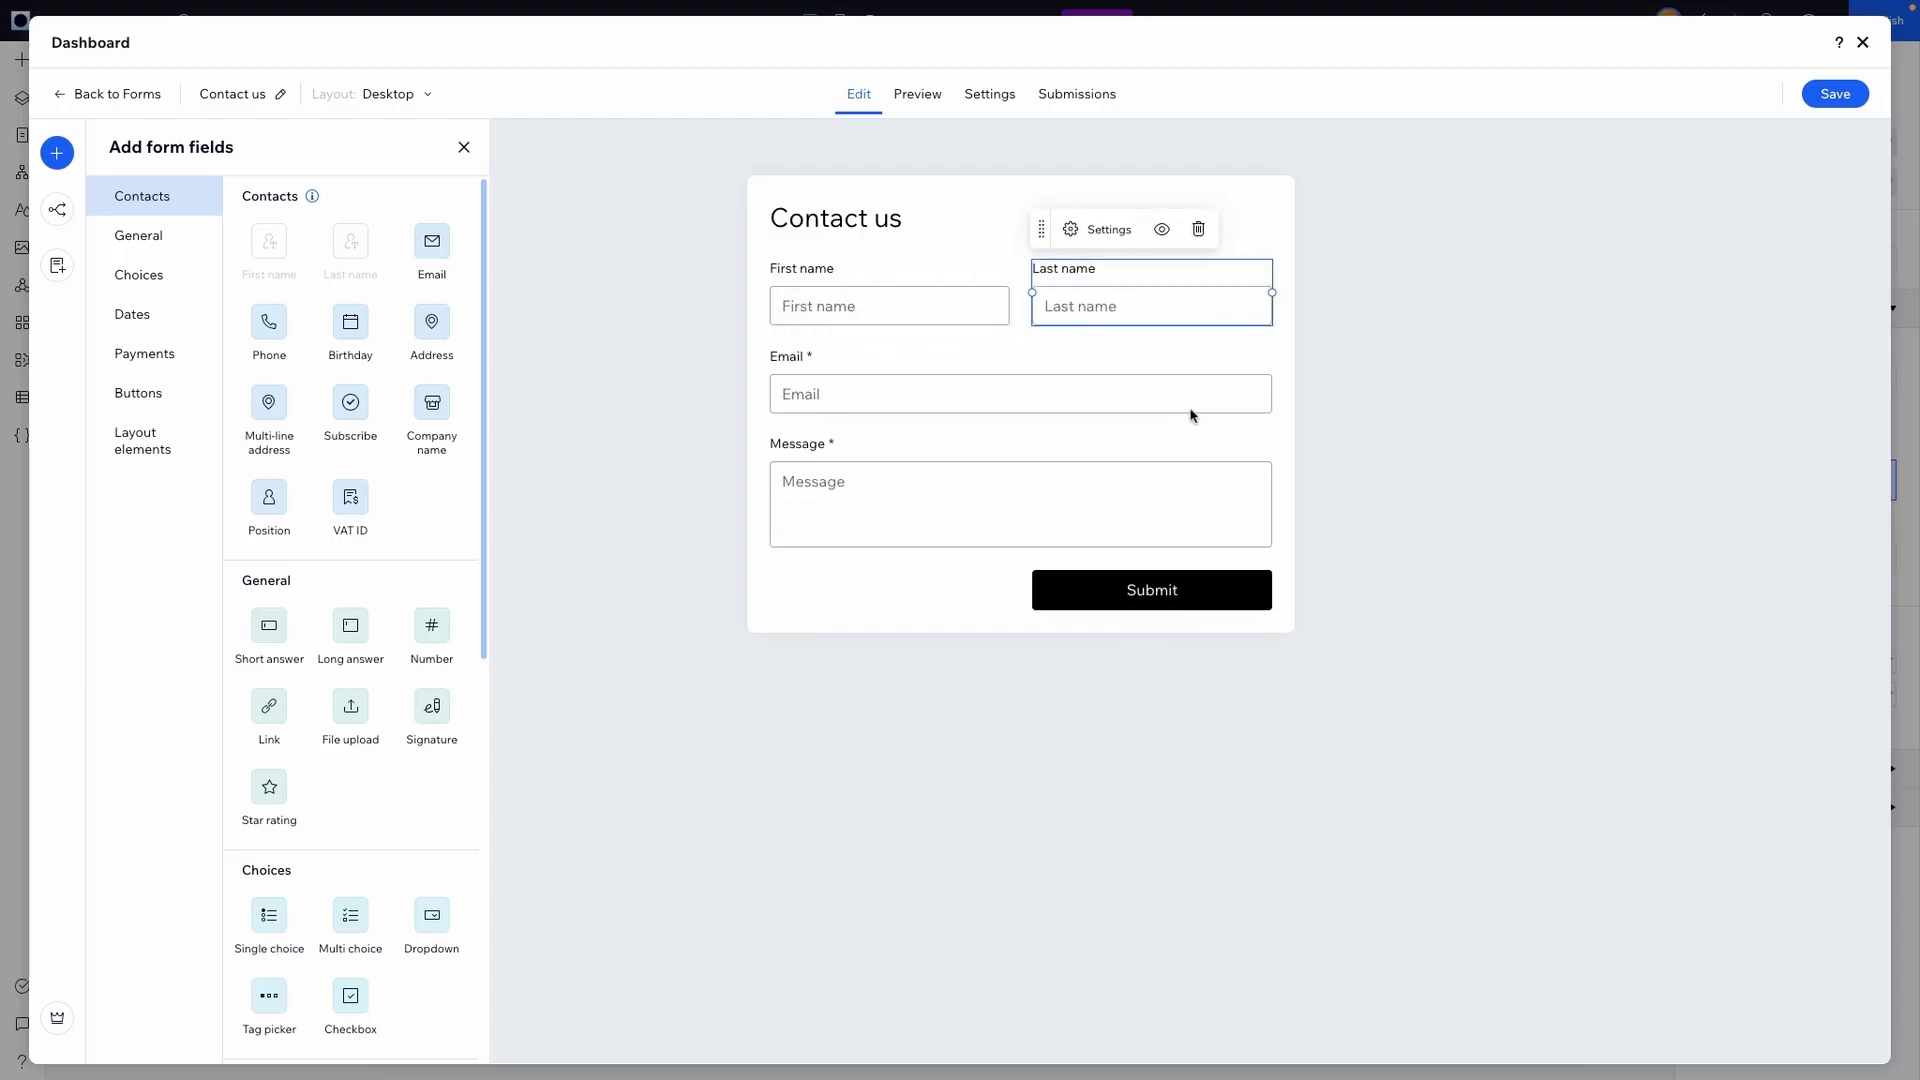
# Add a Phone field to the form between the Email and Message fields
pyautogui.moveTo(268, 324); pyautogui.dragTo(917, 433)
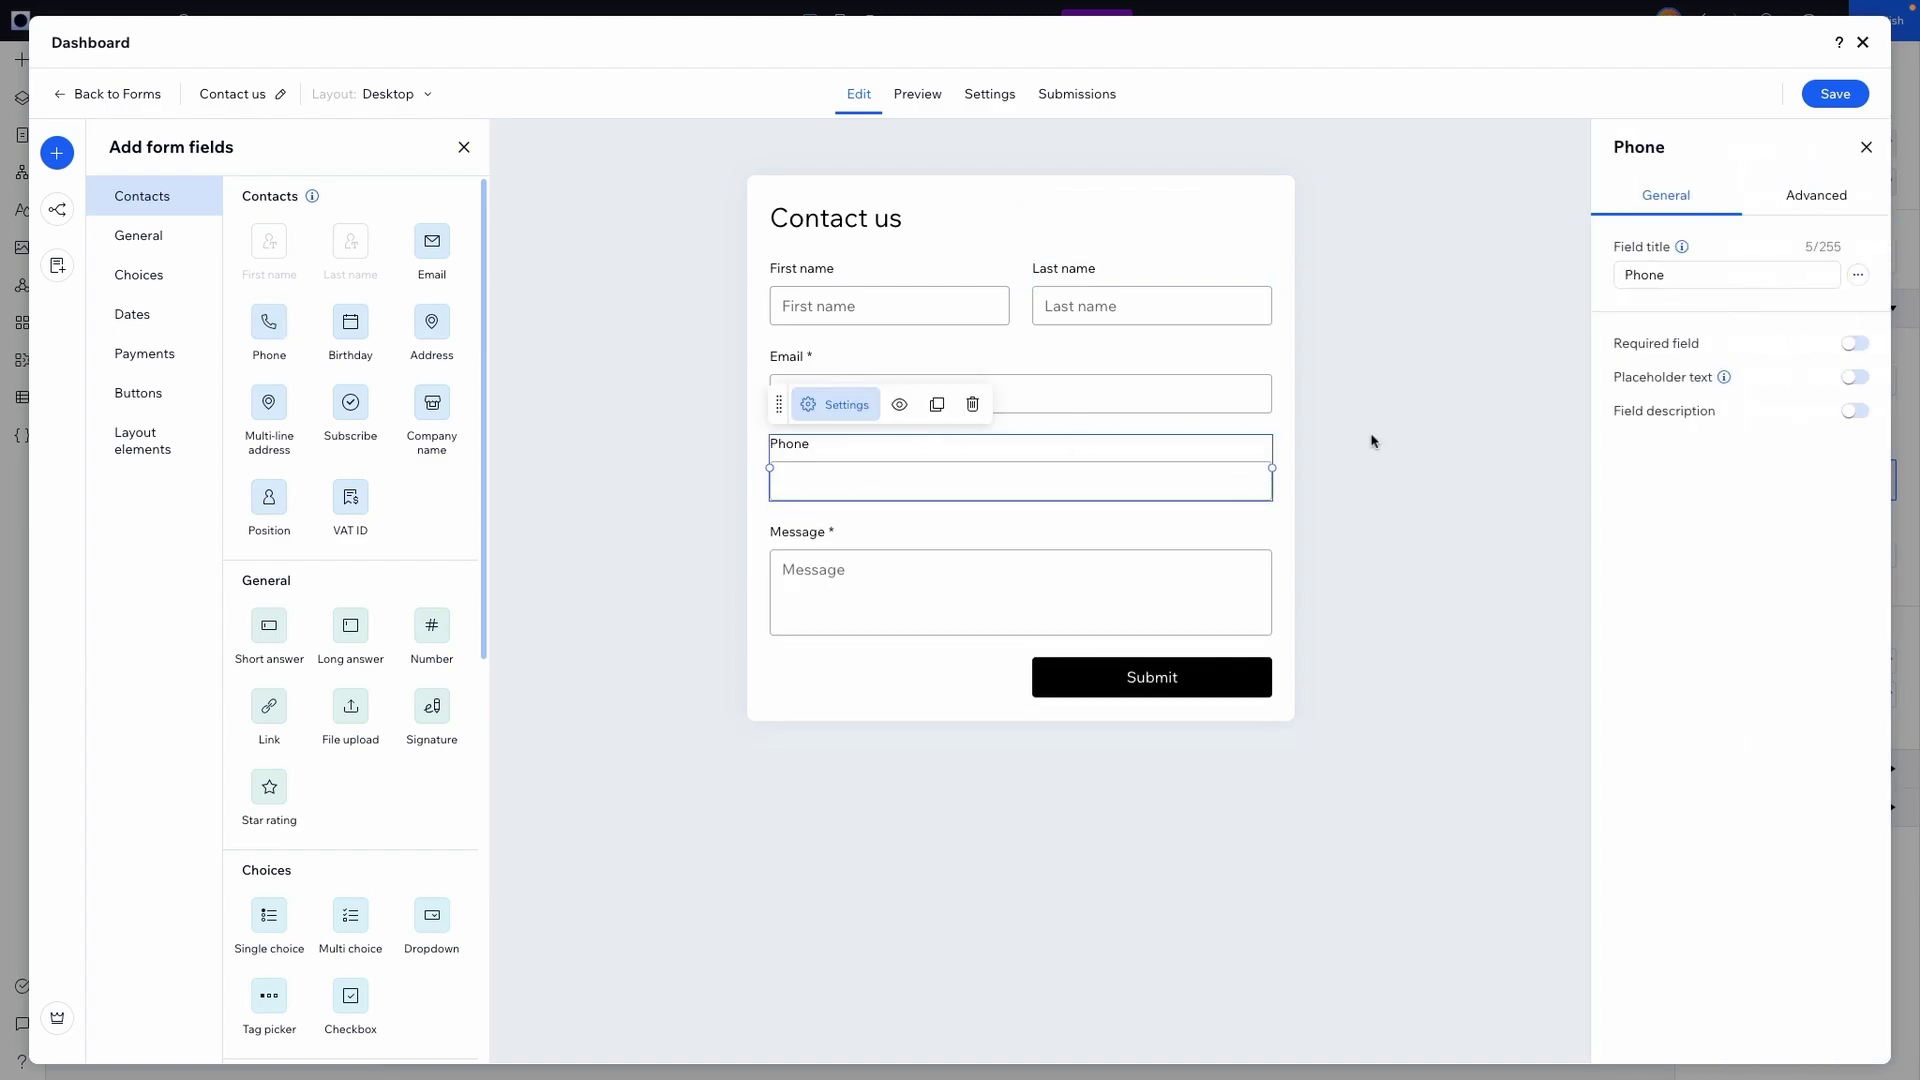
pyautogui.click(1370, 441)
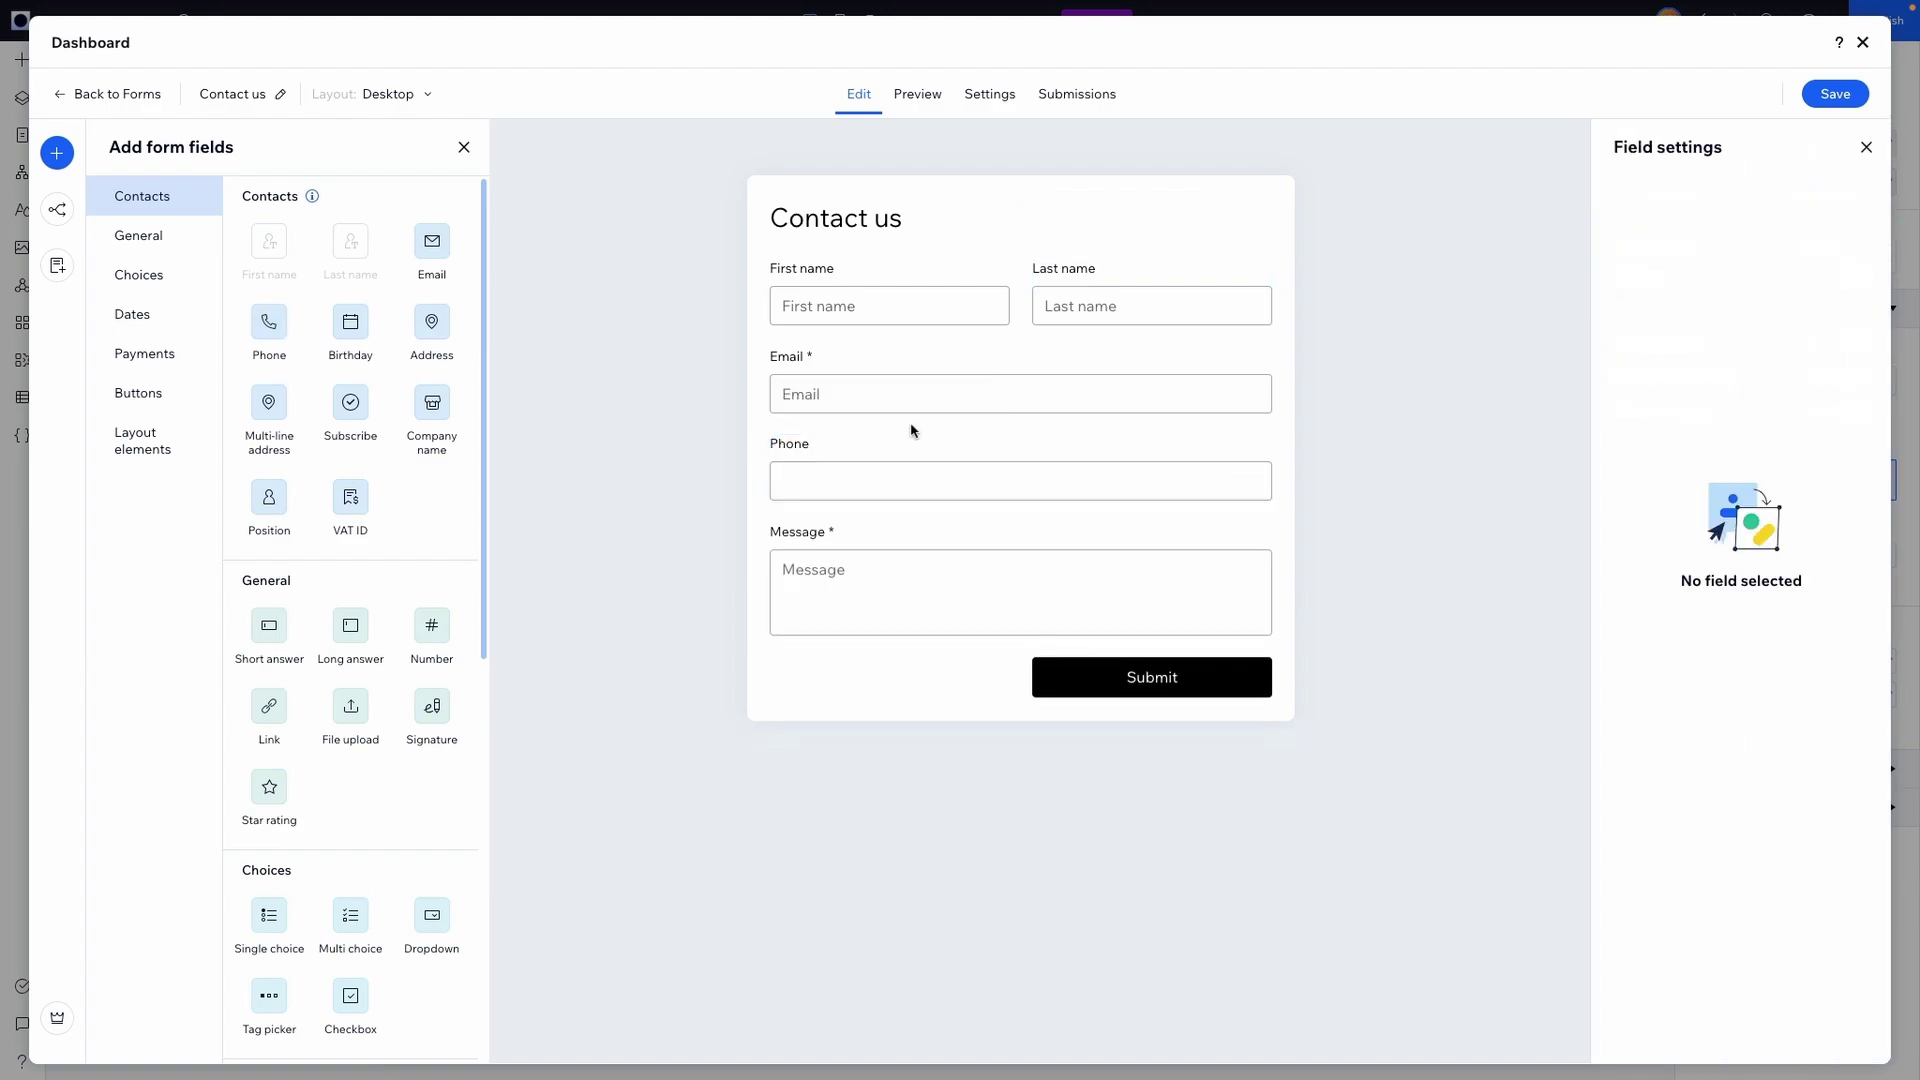
# Make the First name and Last name fields required, keeping Email a required field
pyautogui.click(803, 380)
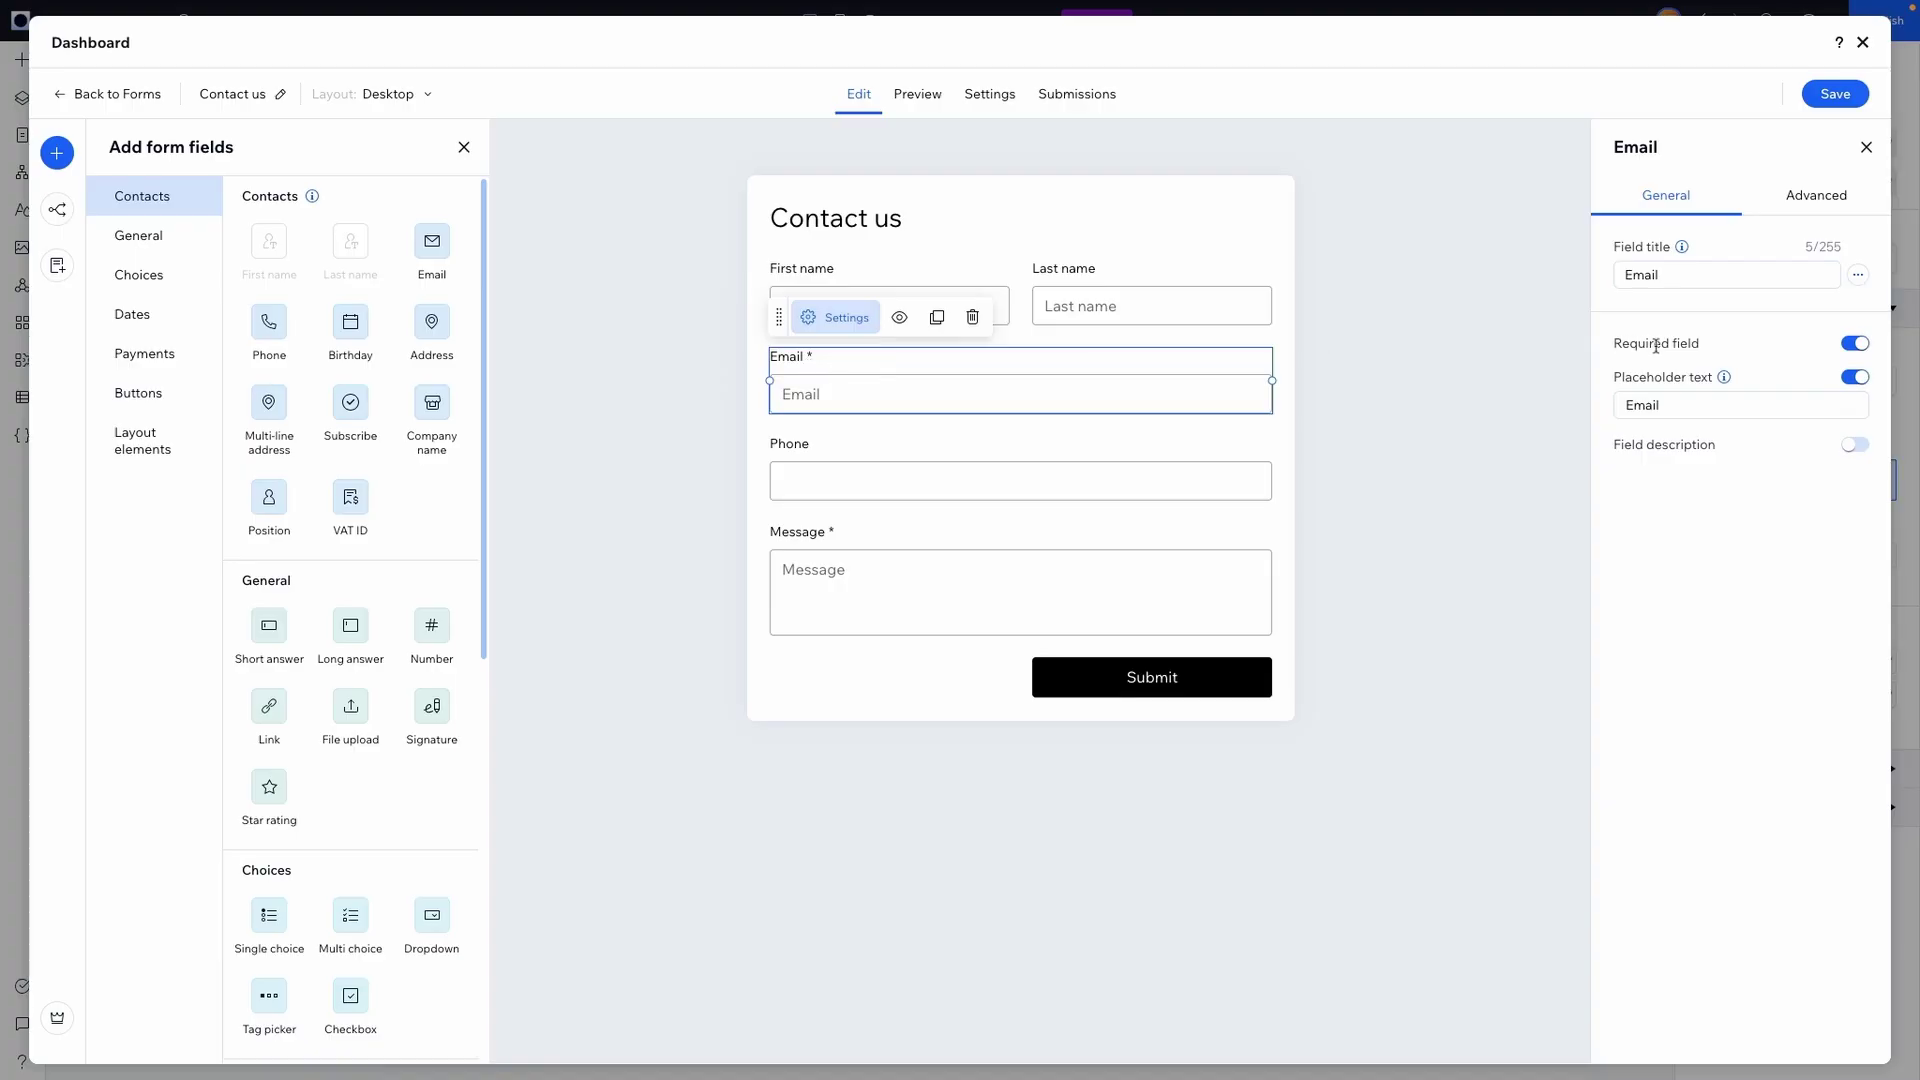
pyautogui.click(1855, 345)
pyautogui.click(1002, 307)
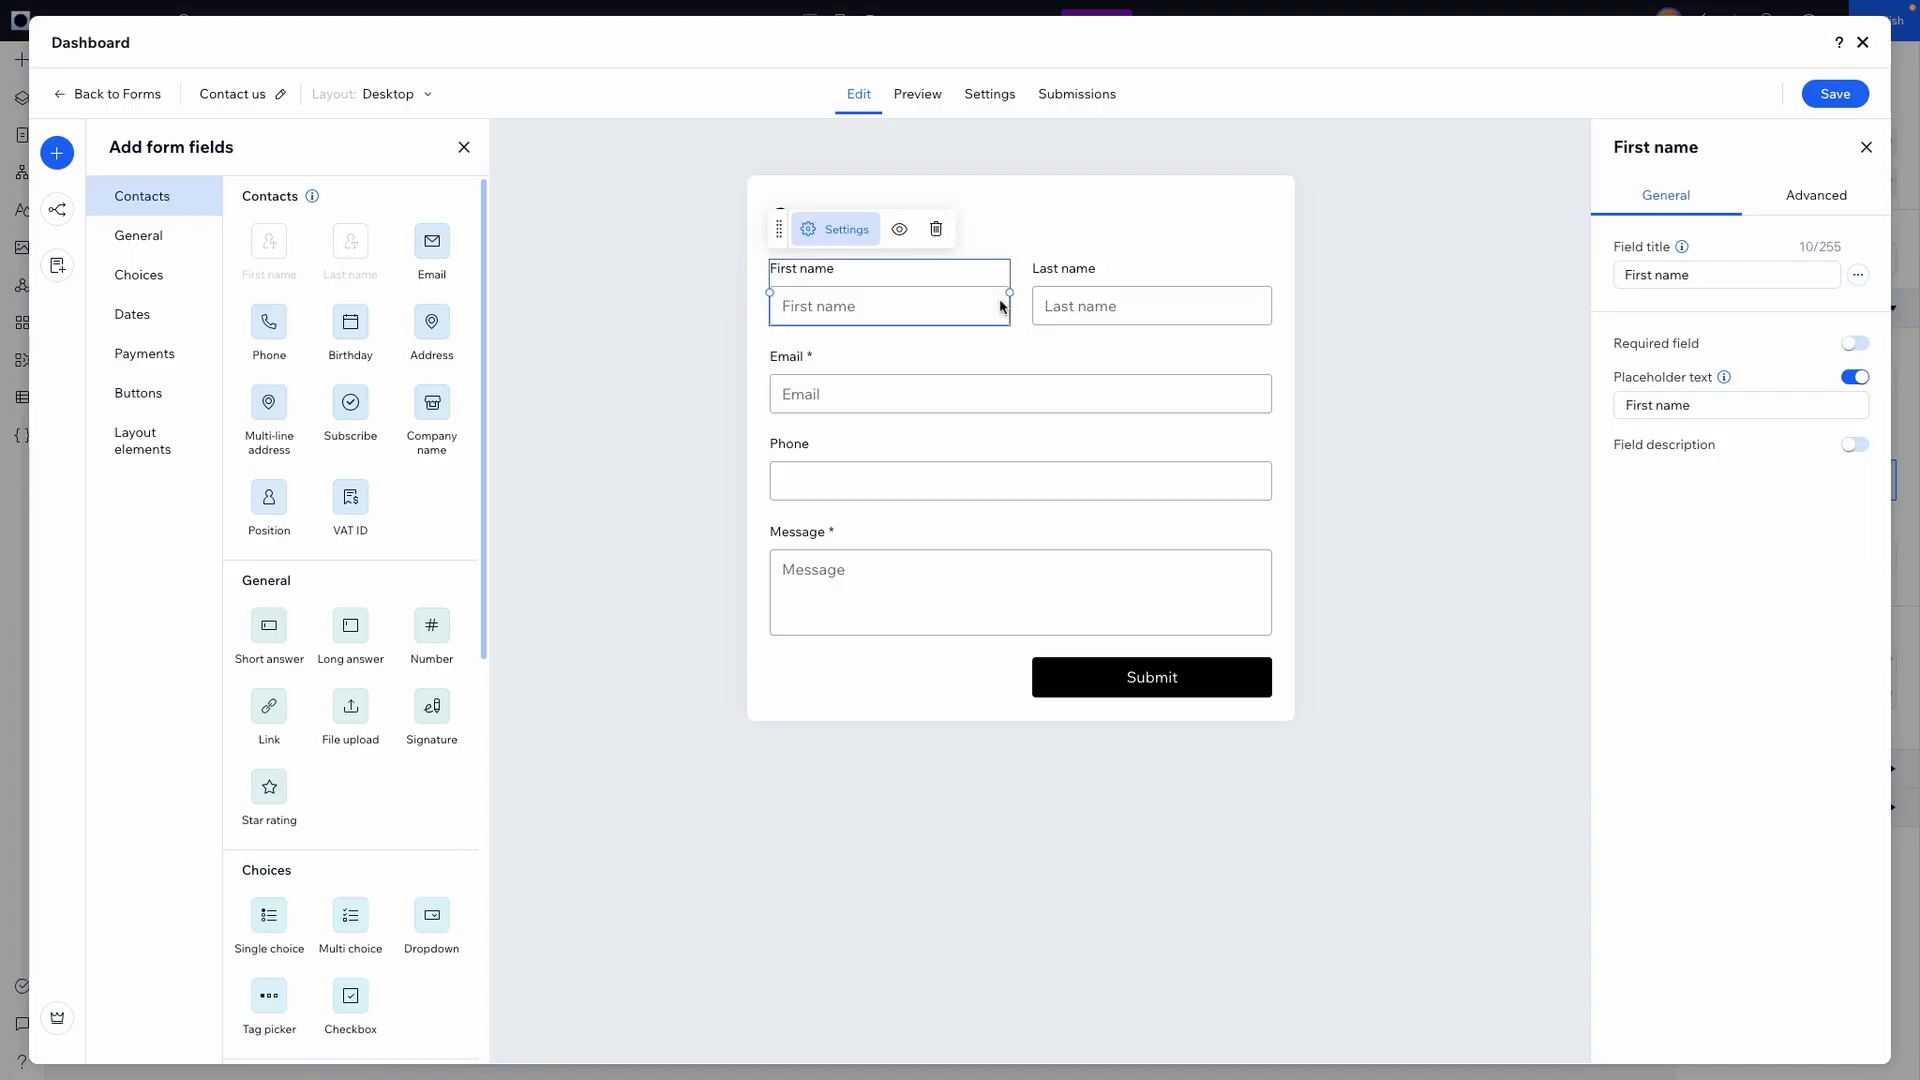
pyautogui.click(1852, 345)
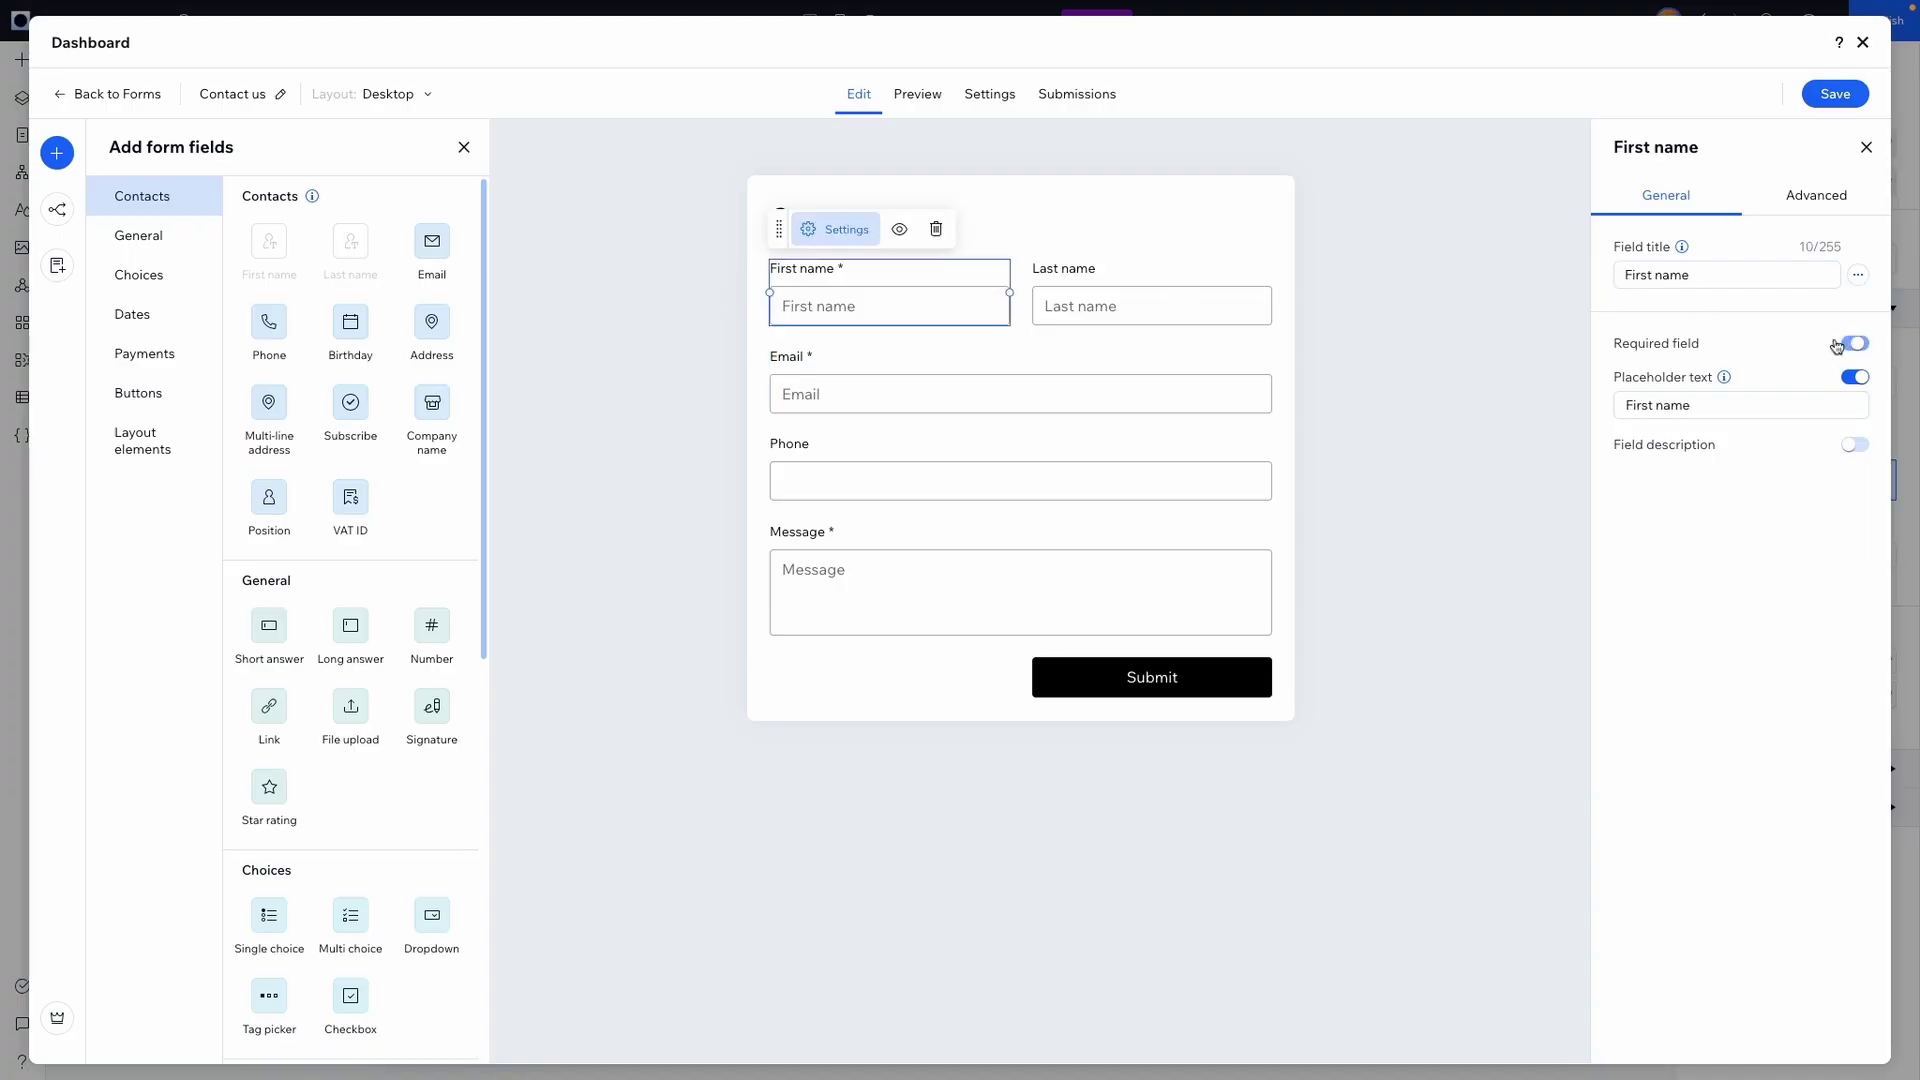
pyautogui.click(1074, 292)
pyautogui.moveTo(1733, 388)
pyautogui.click(1855, 343)
pyautogui.click(1265, 398)
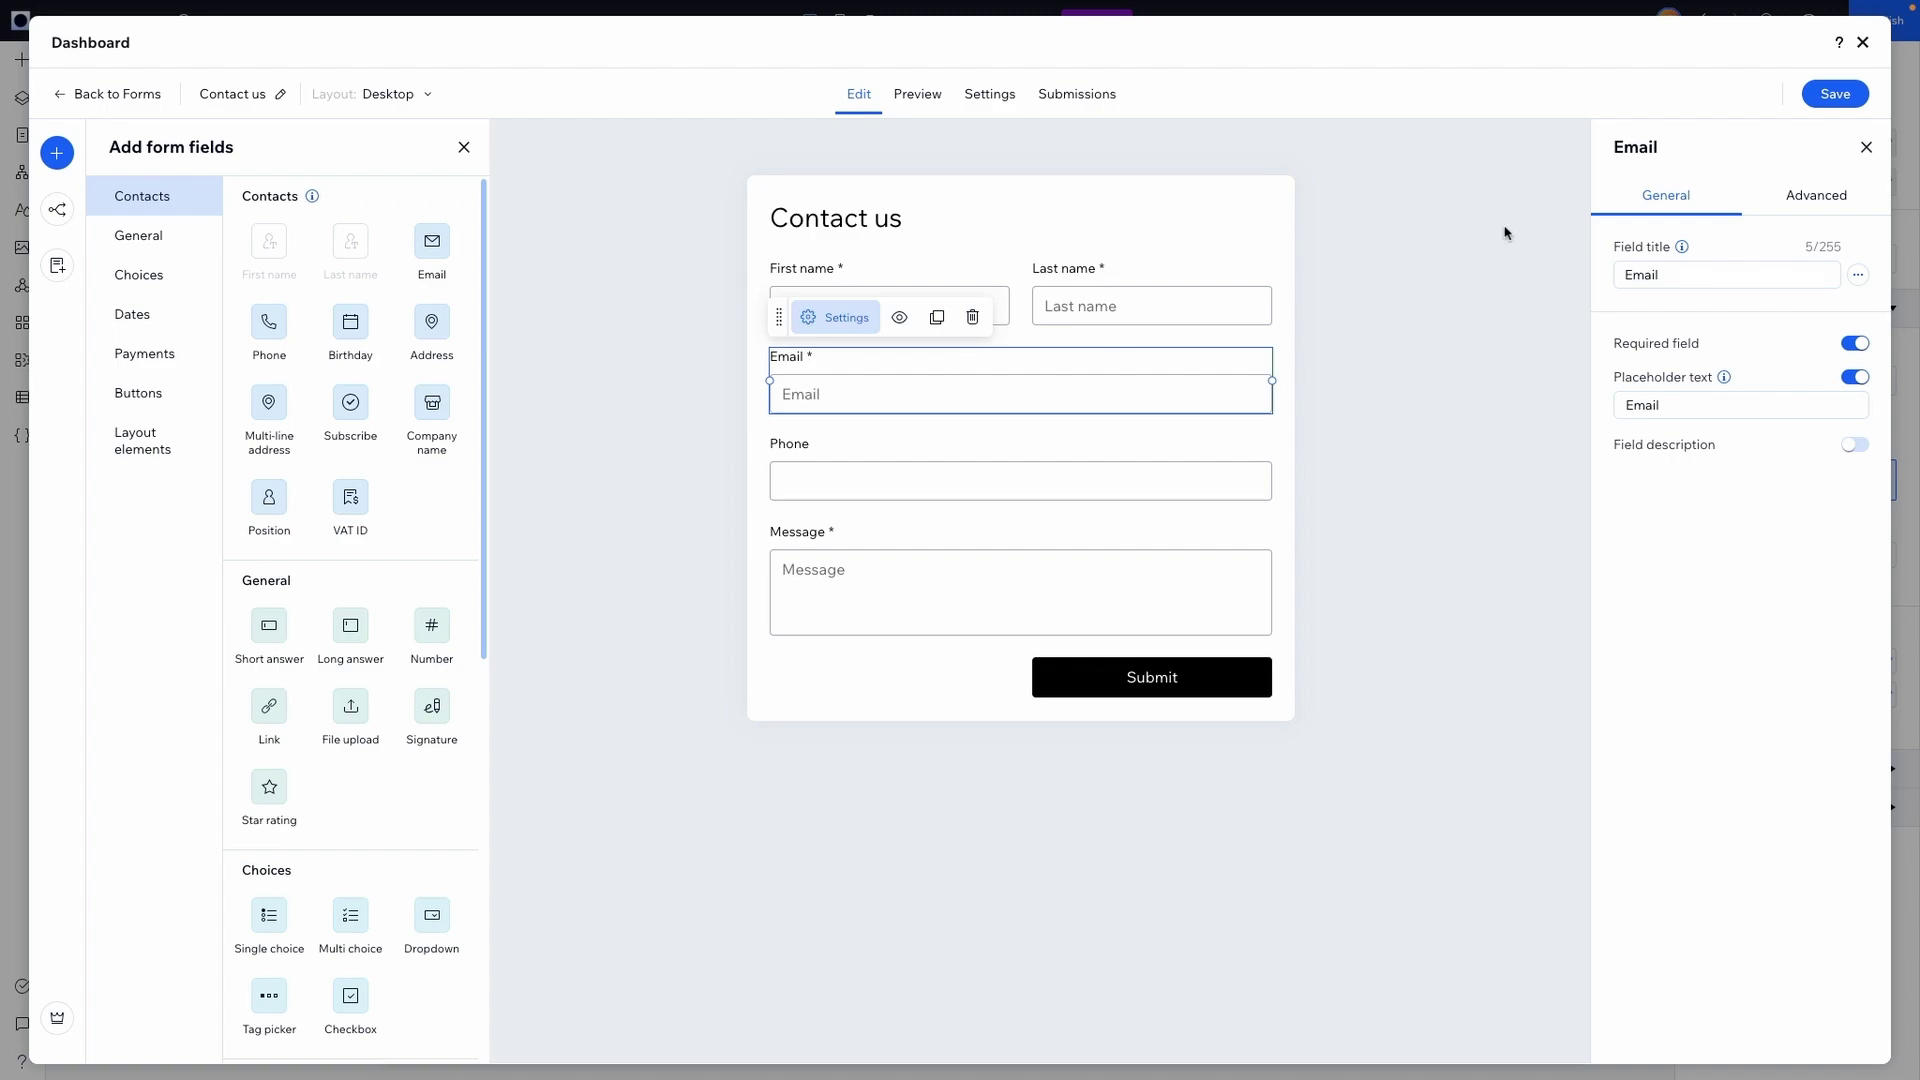
# Set the form's required field style to Label in its general settings
pyautogui.click(995, 99)
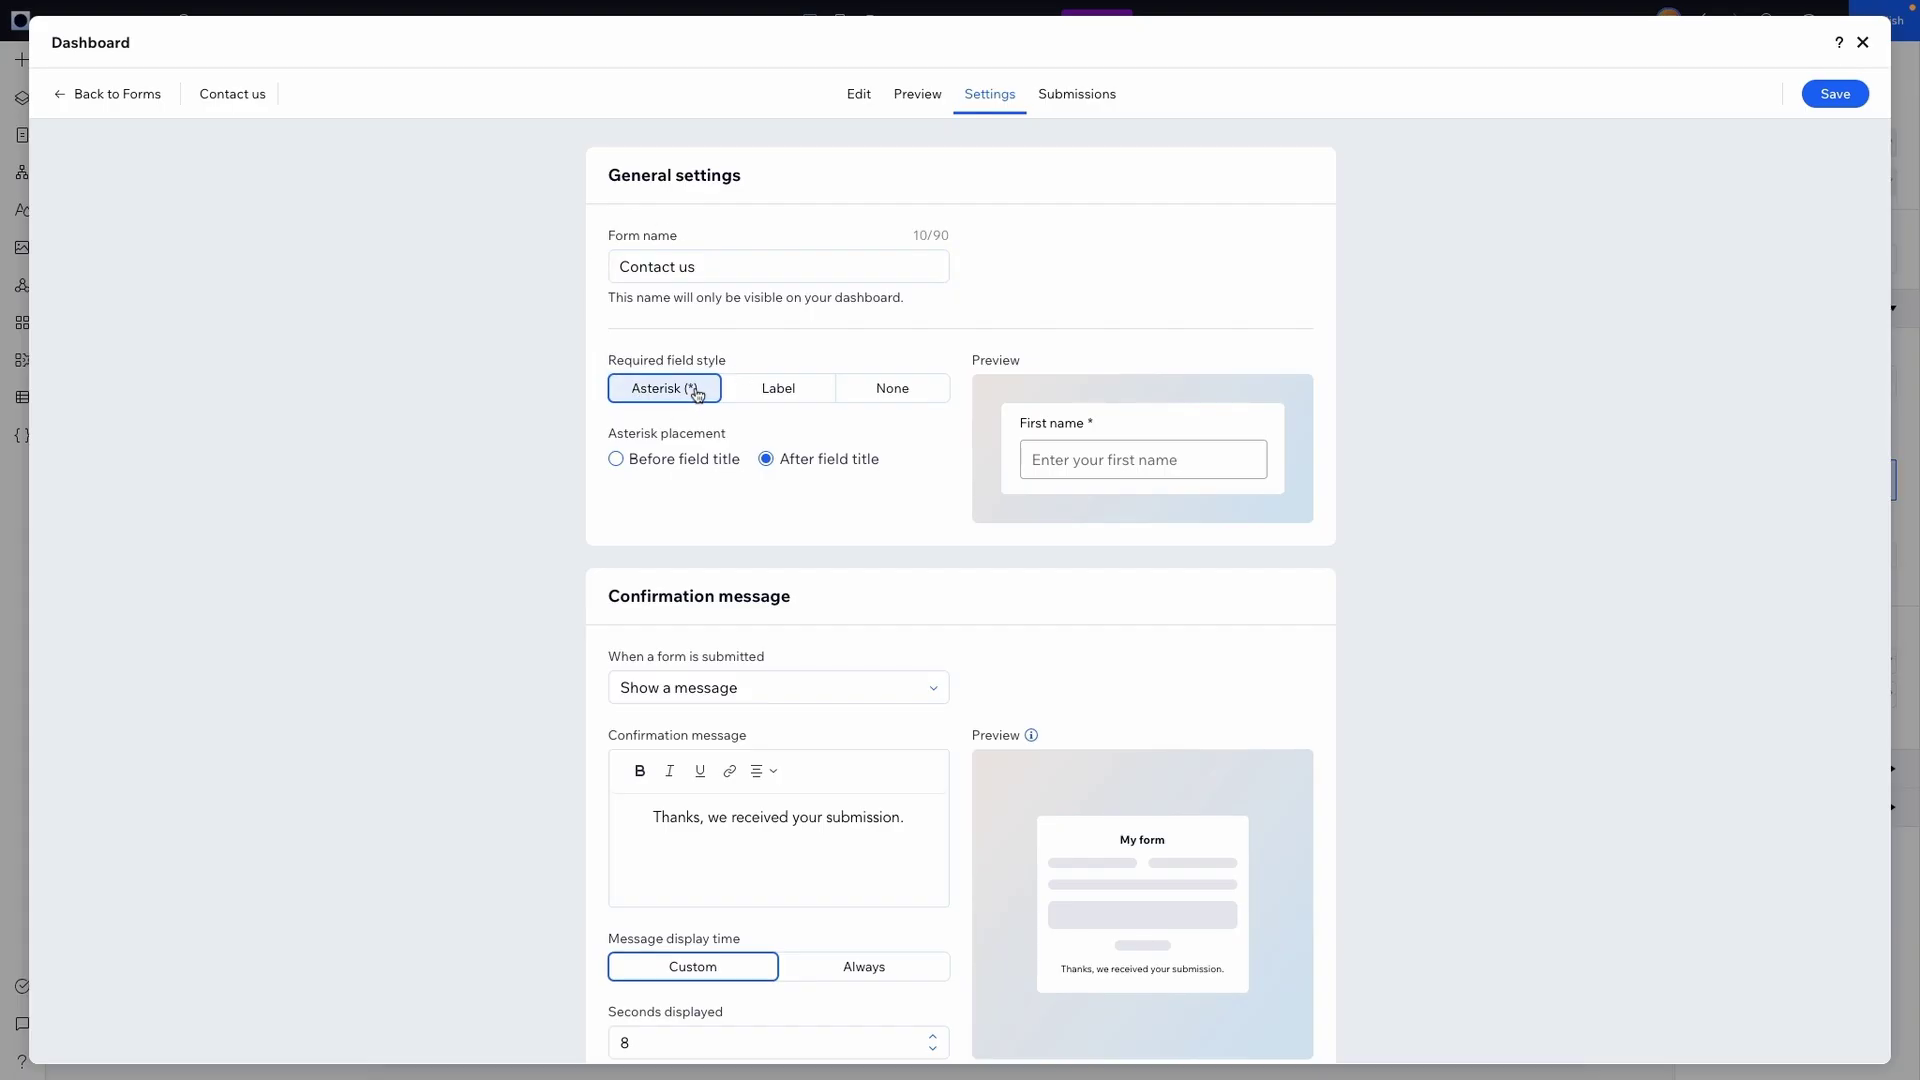
pyautogui.click(765, 389)
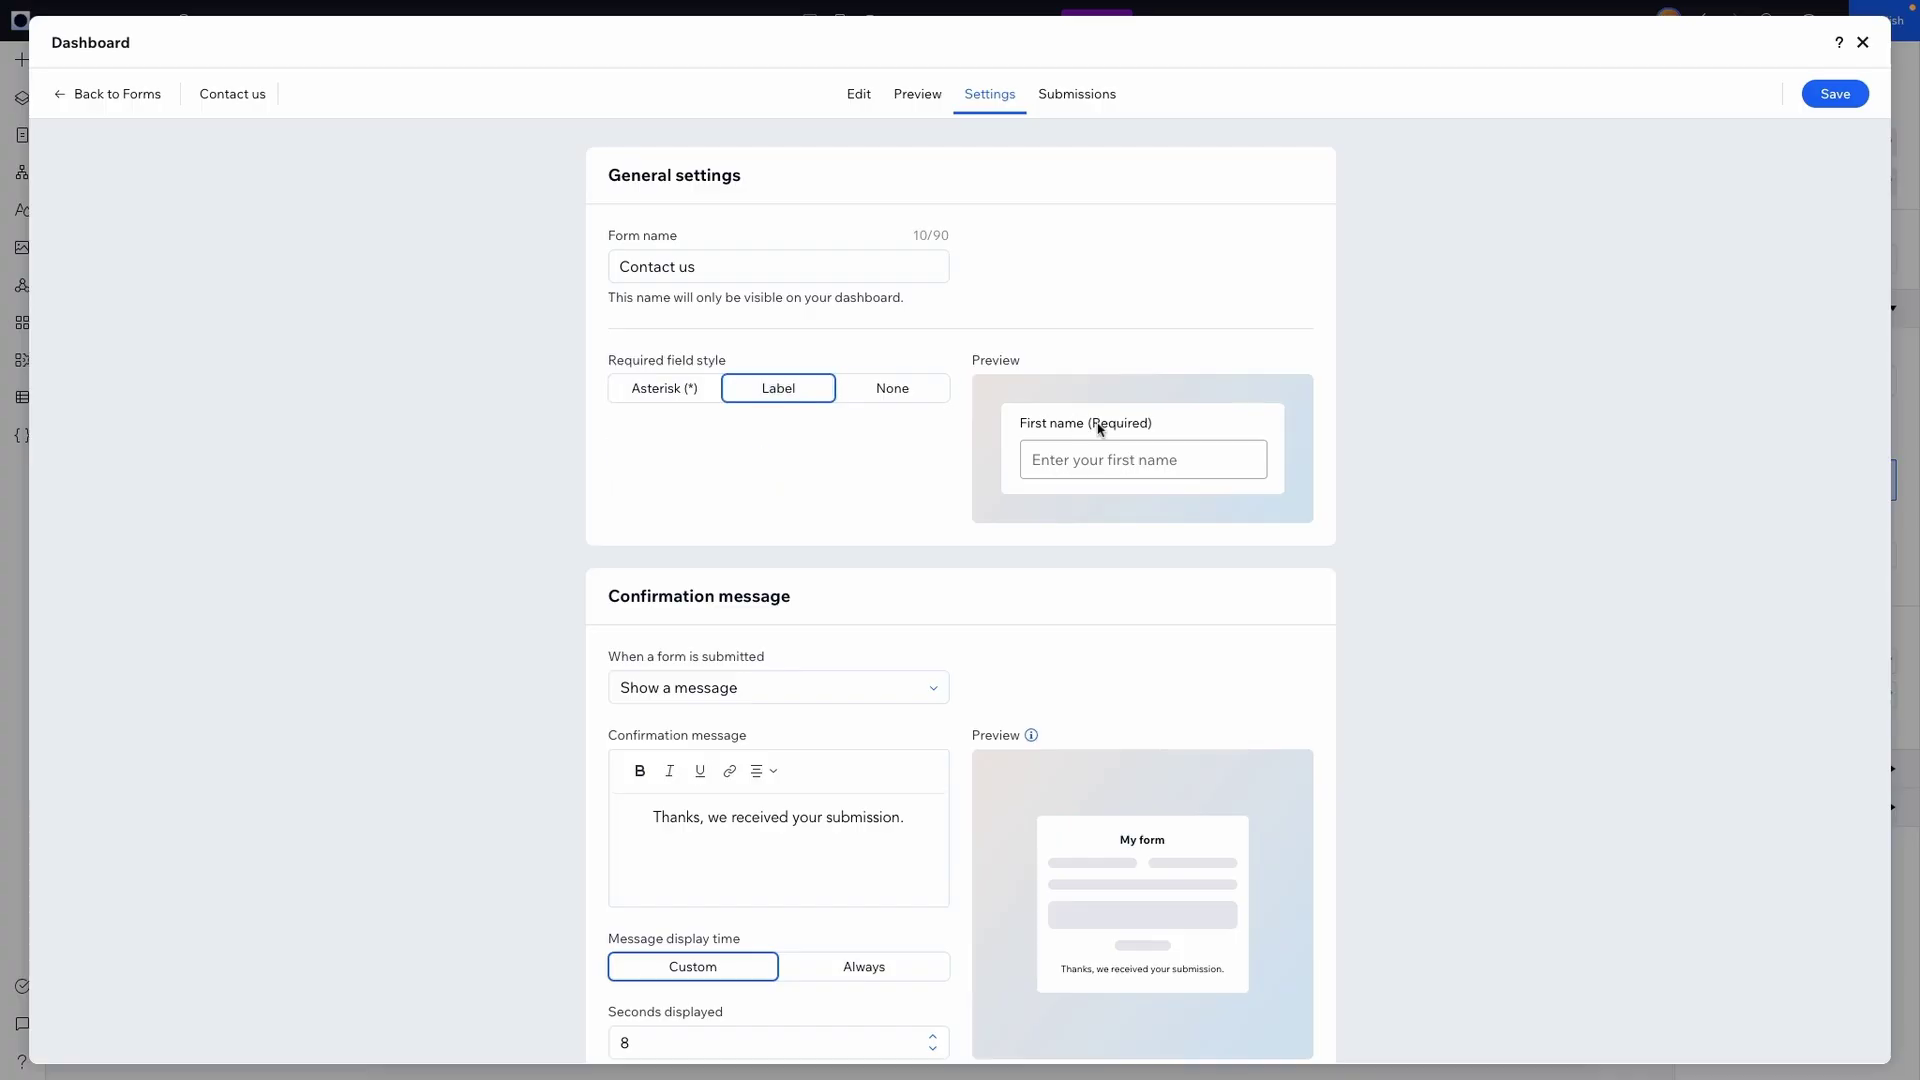
# Set the form's required field style to Asterisk (*)
pyautogui.click(659, 388)
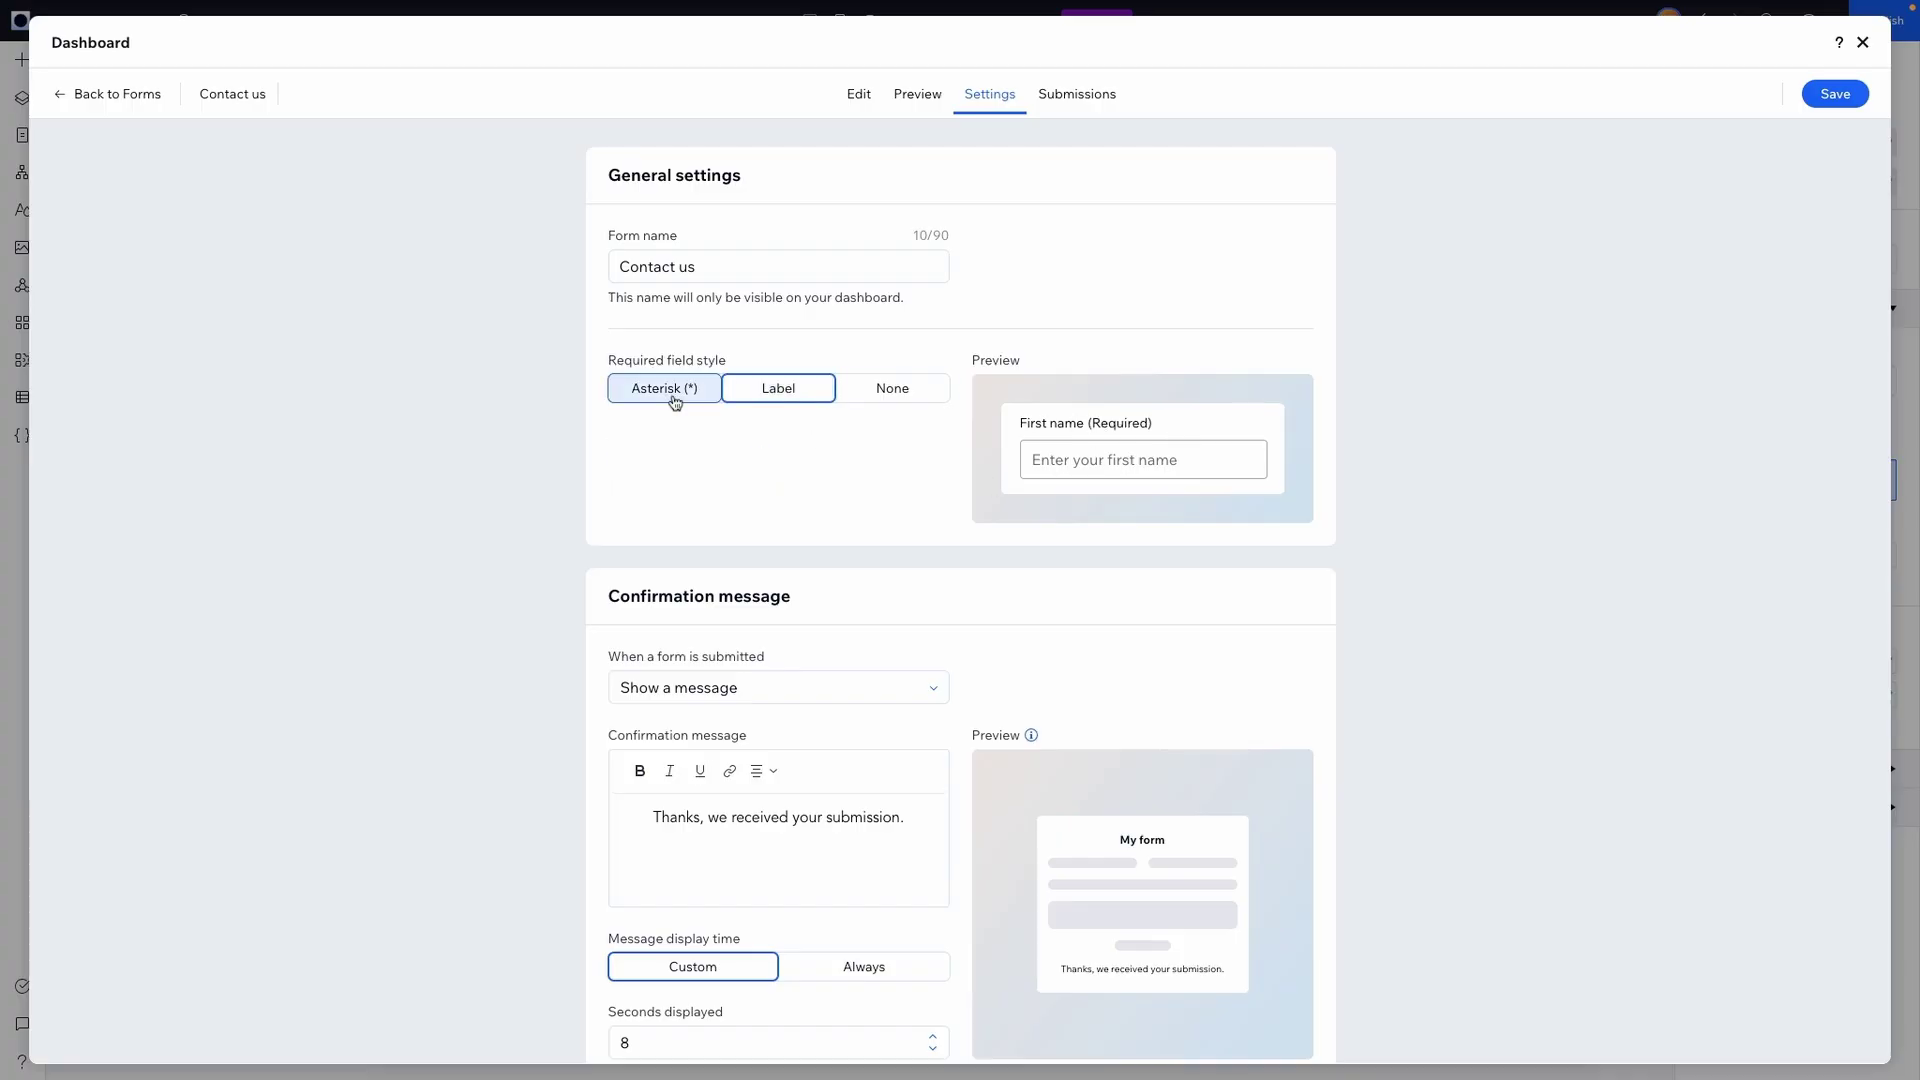
# Review the confirmation message text and compare its Always and Custom display time options, leaving Custom selected
pyautogui.scroll(-2, 829, 542)
pyautogui.scroll(-3, 829, 542)
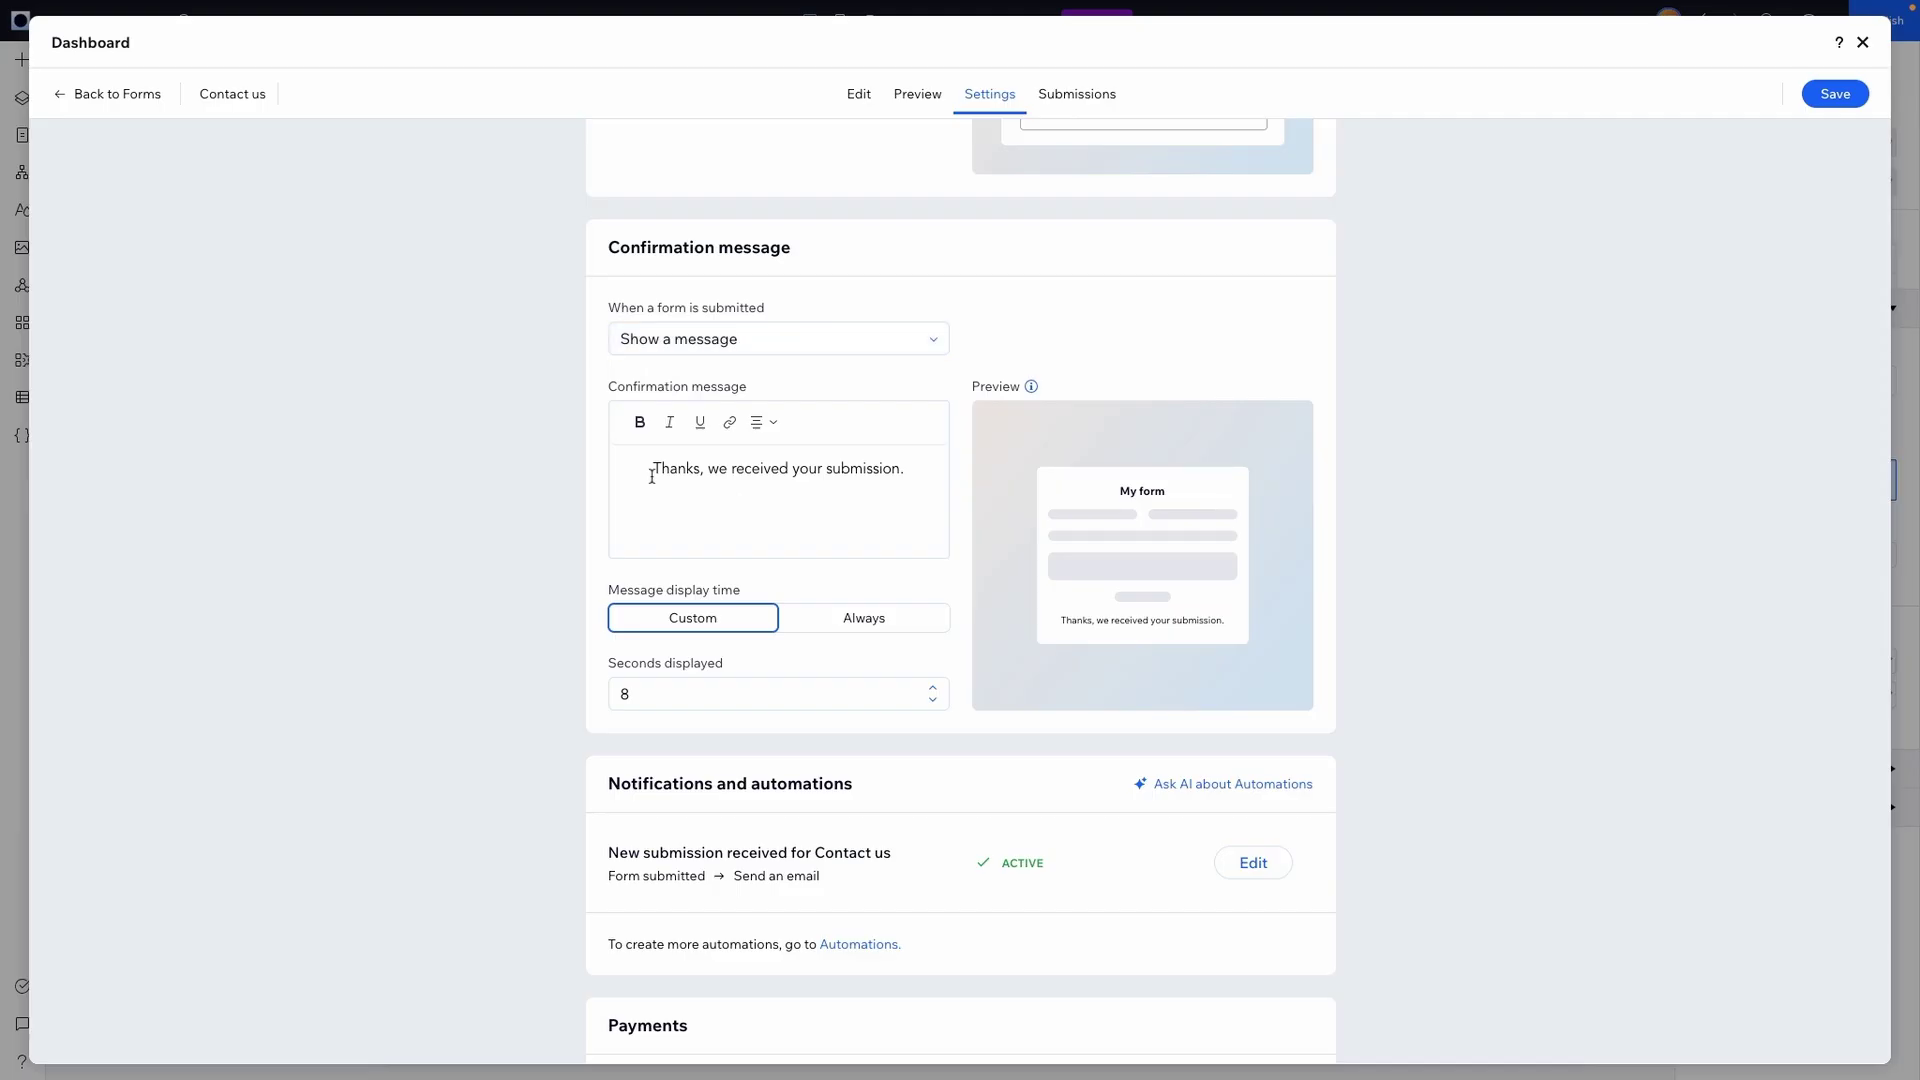
pyautogui.moveTo(655, 470); pyautogui.dragTo(948, 486)
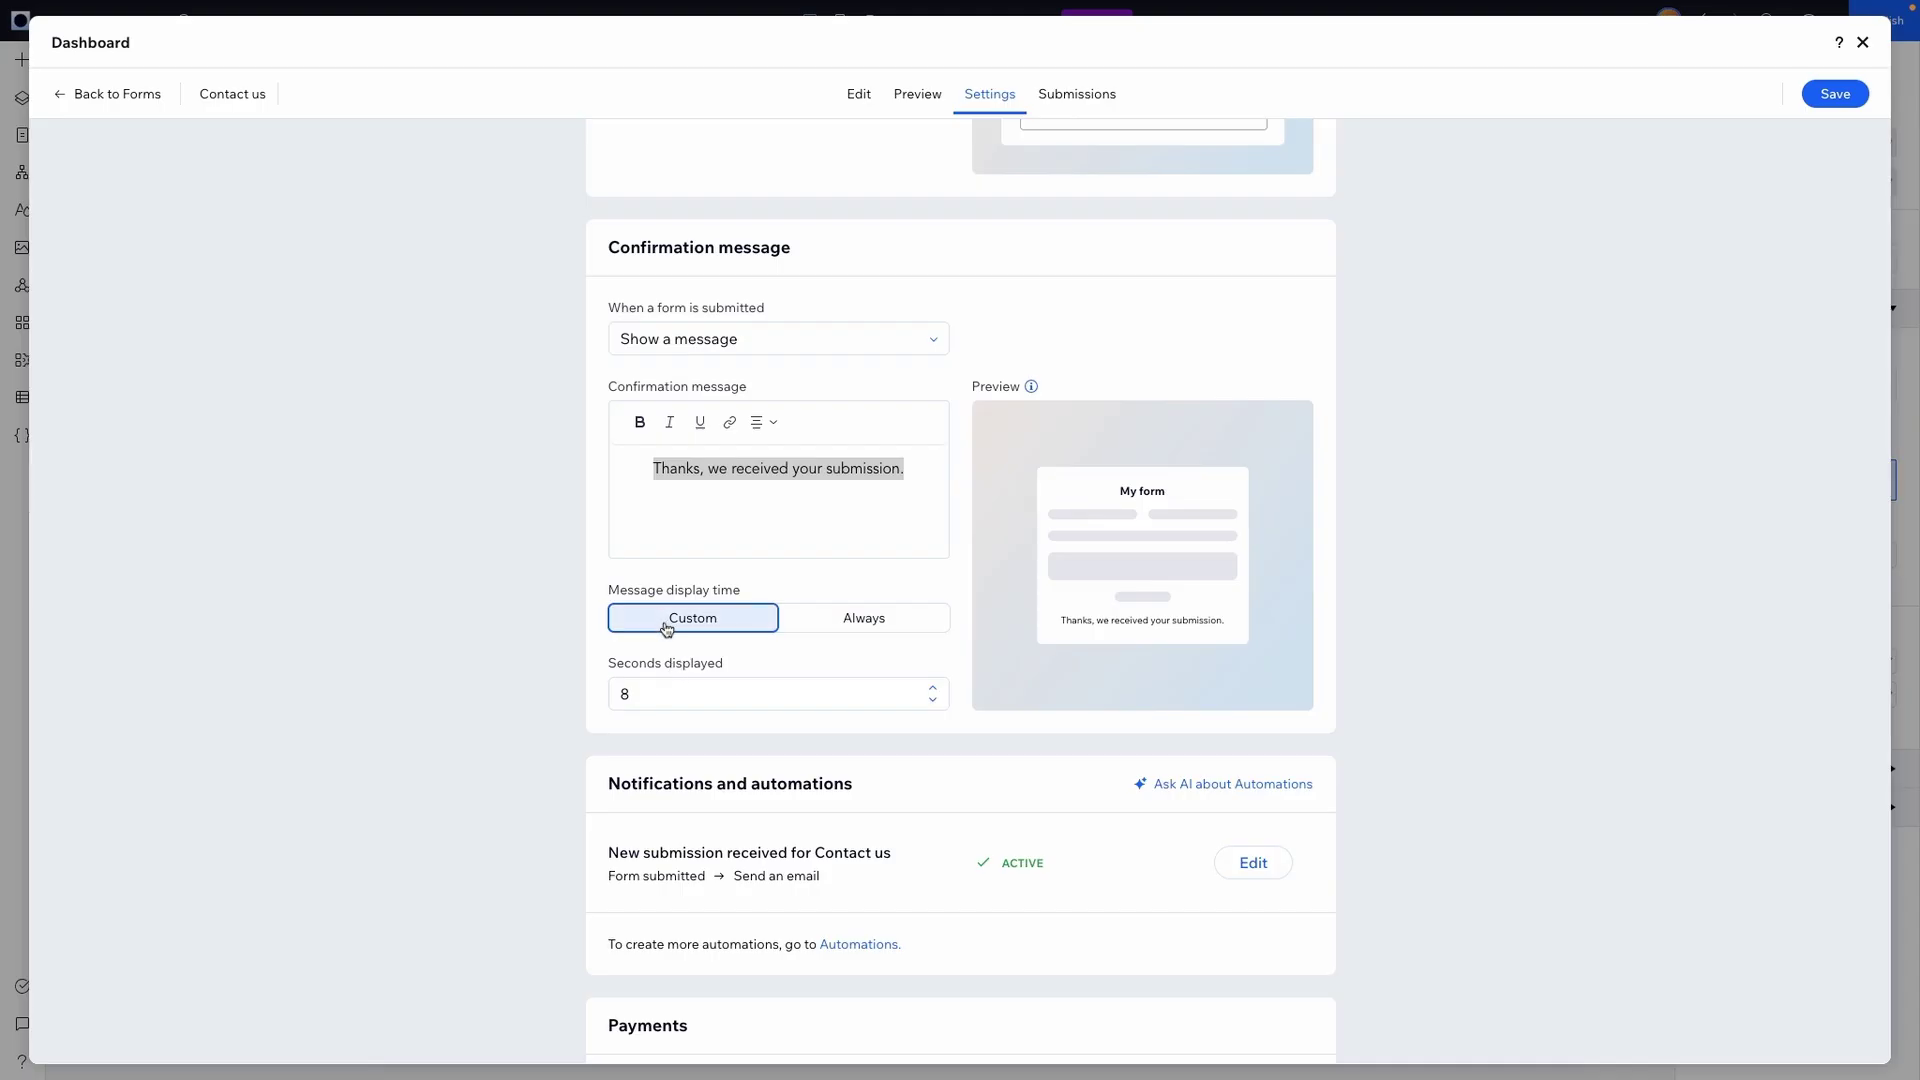
pyautogui.click(868, 627)
pyautogui.click(728, 629)
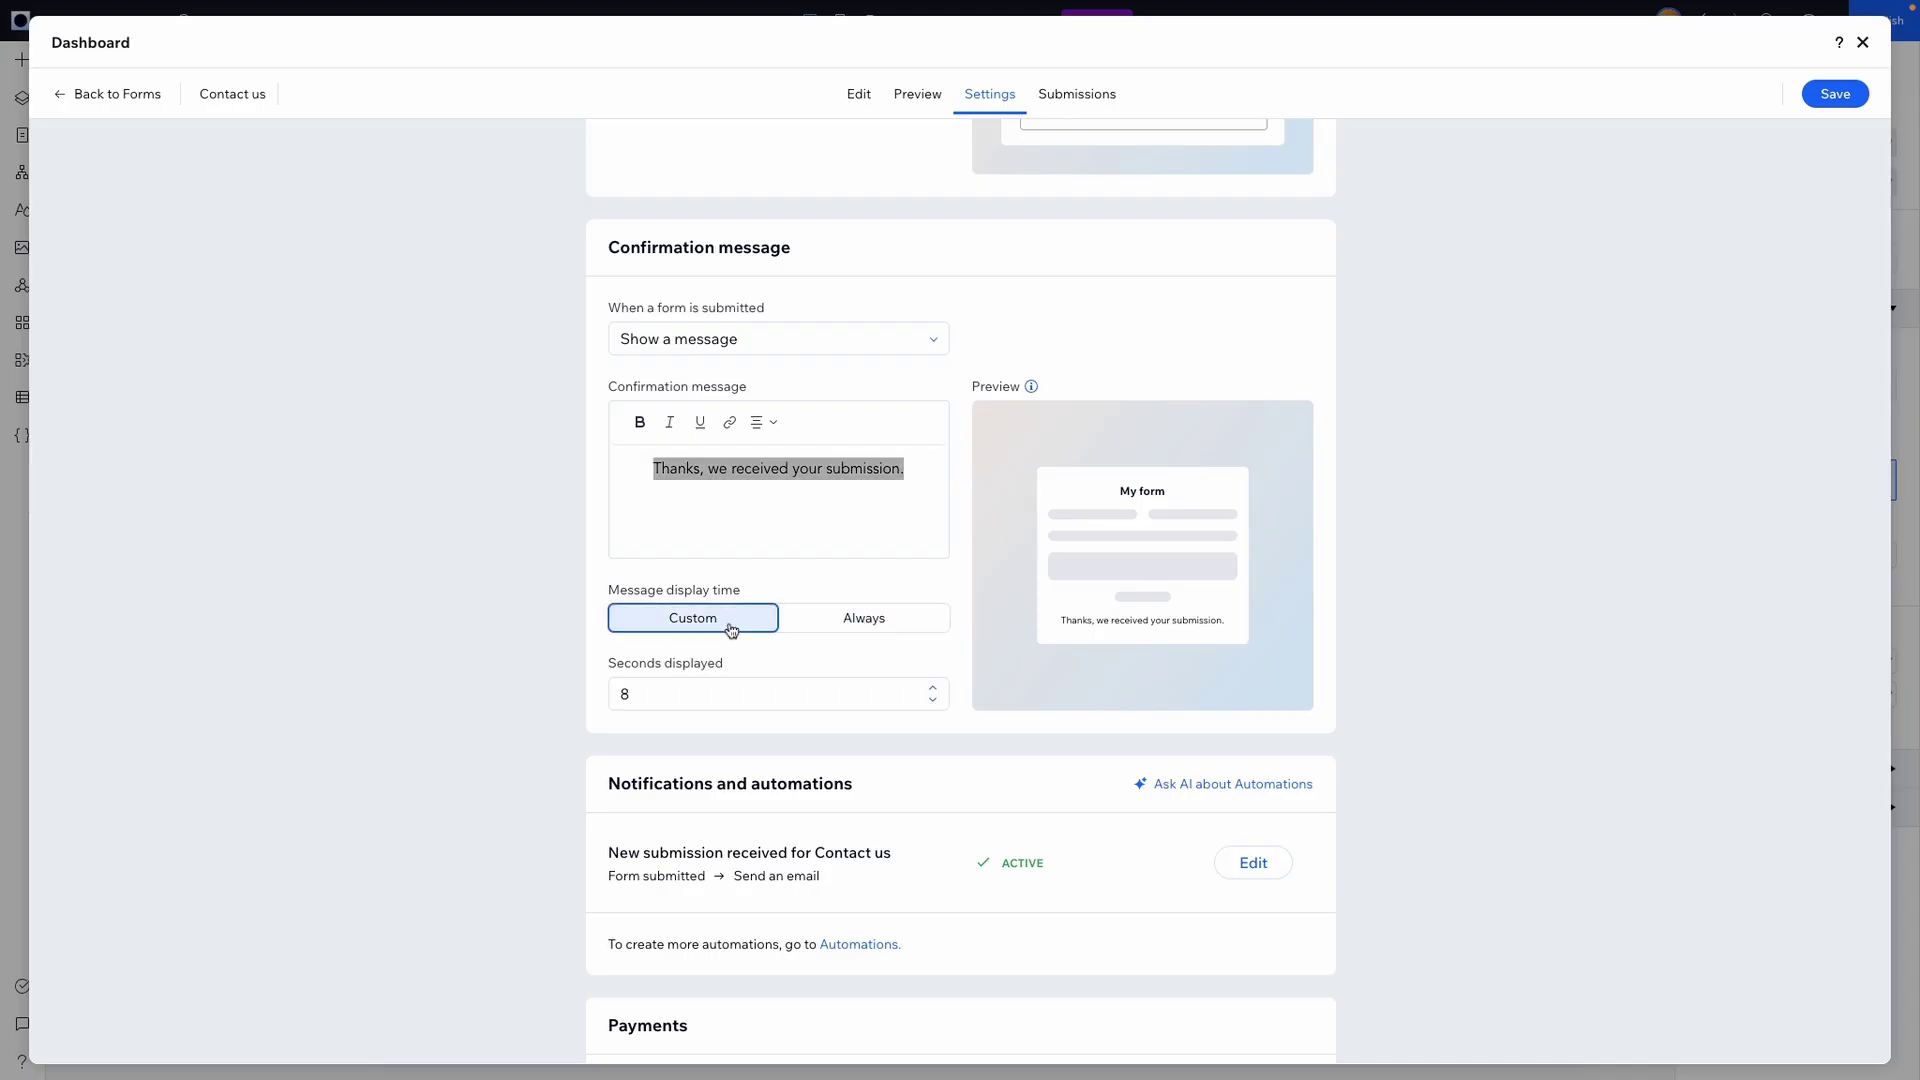
pyautogui.click(651, 689)
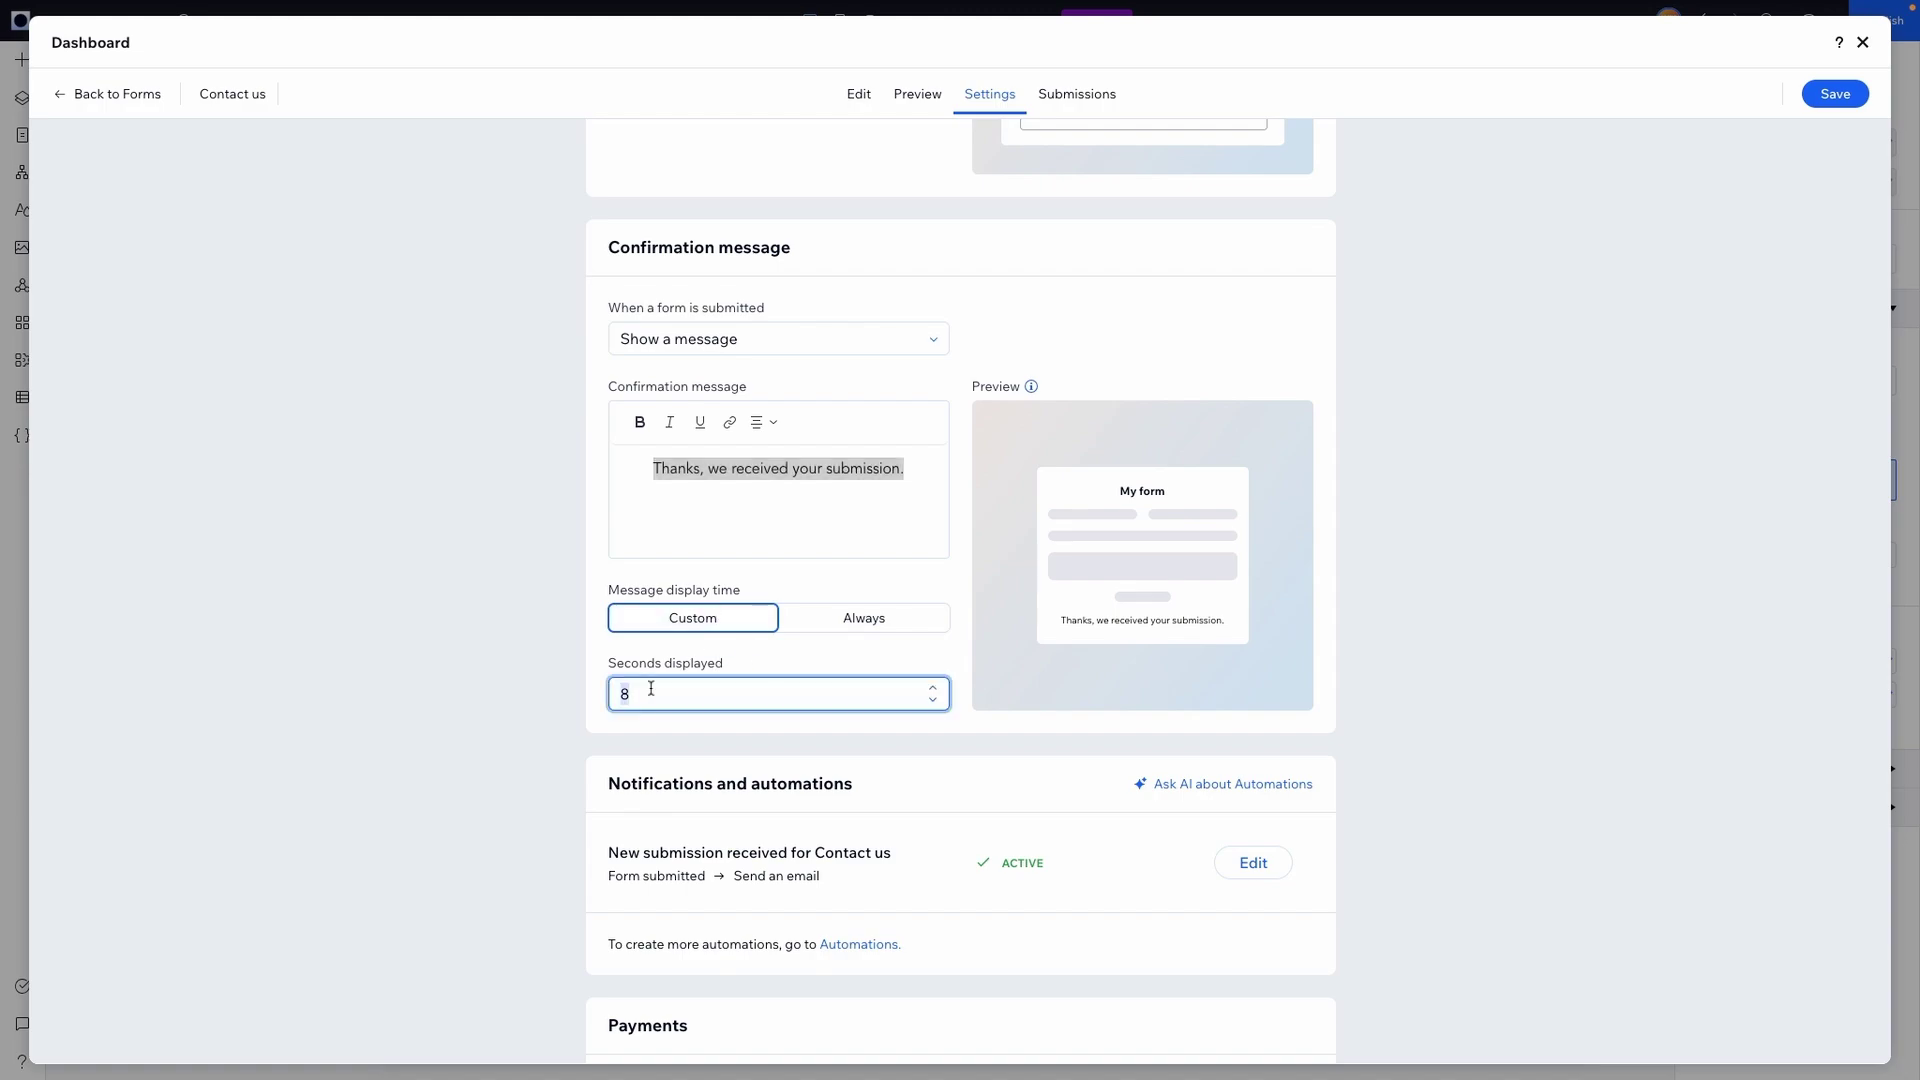
pyautogui.click(844, 619)
pyautogui.click(688, 622)
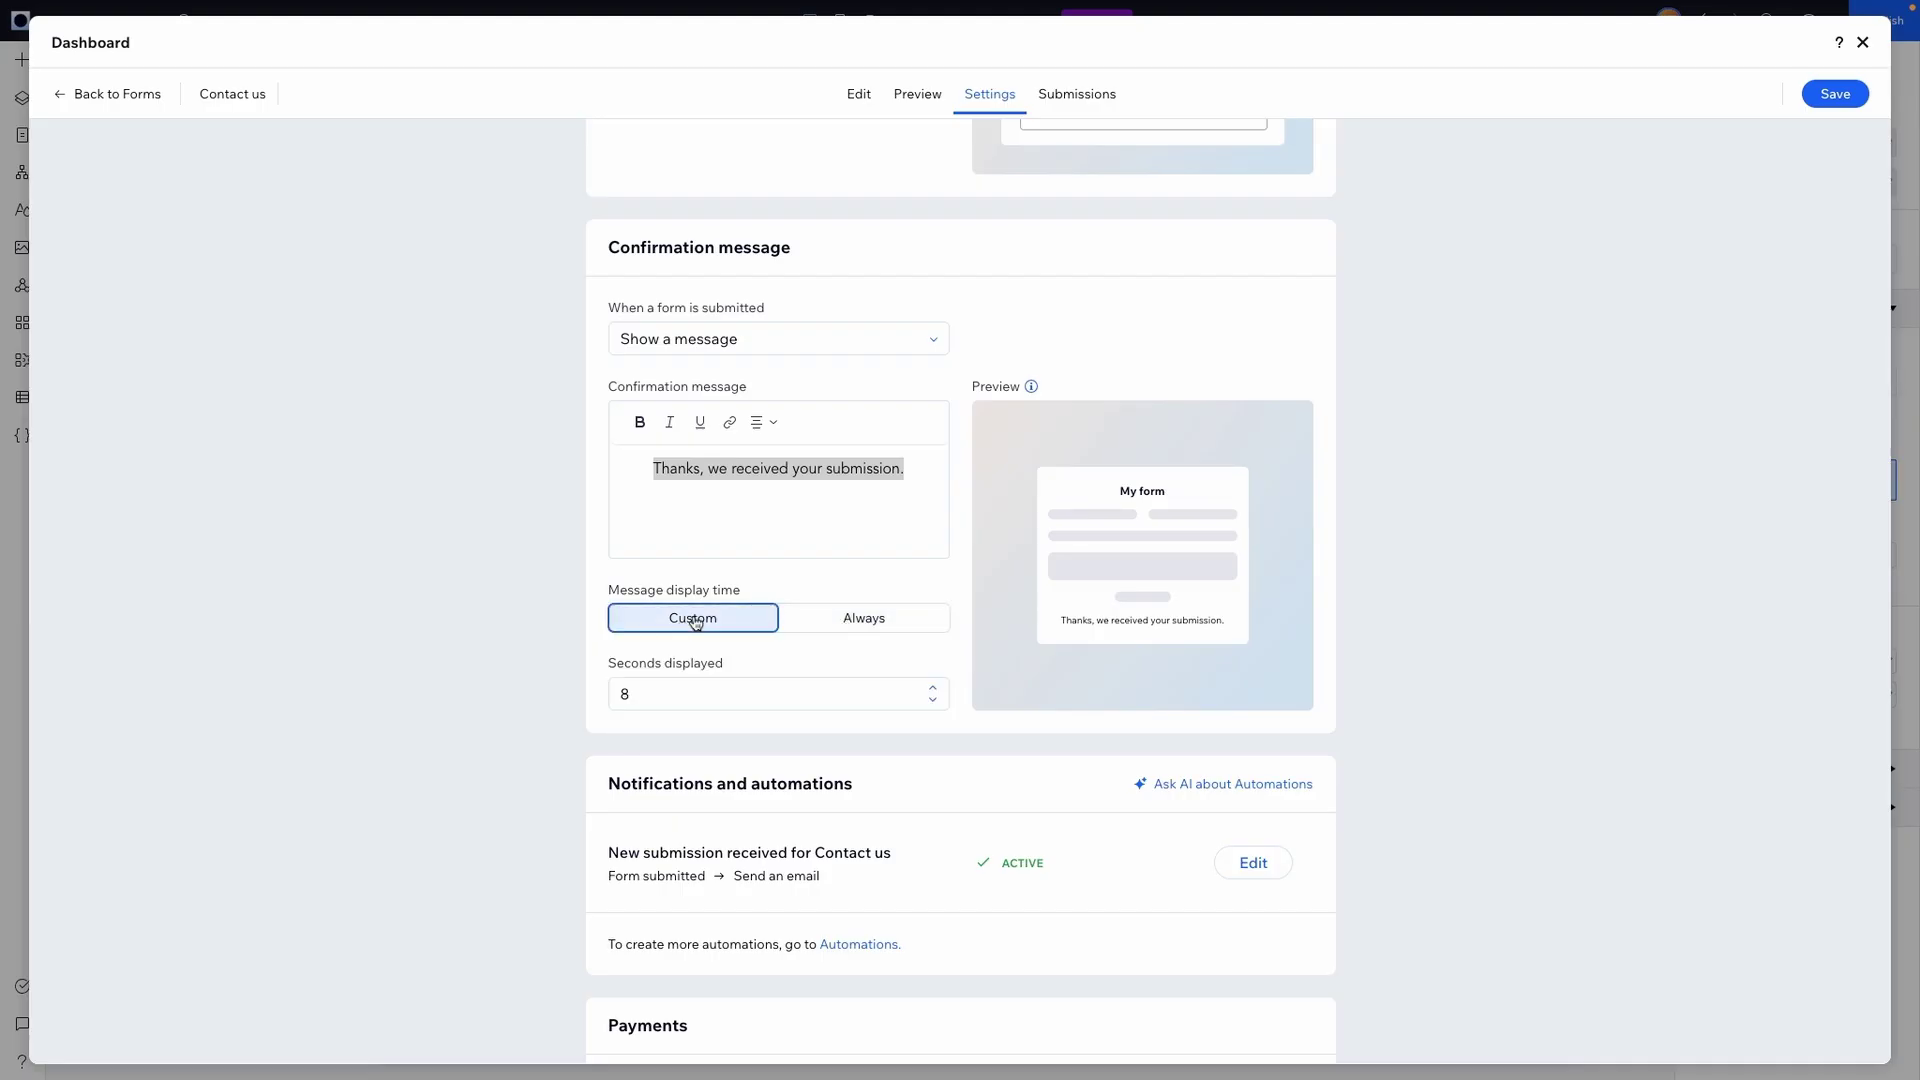
pyautogui.scroll(4, 1018, 477)
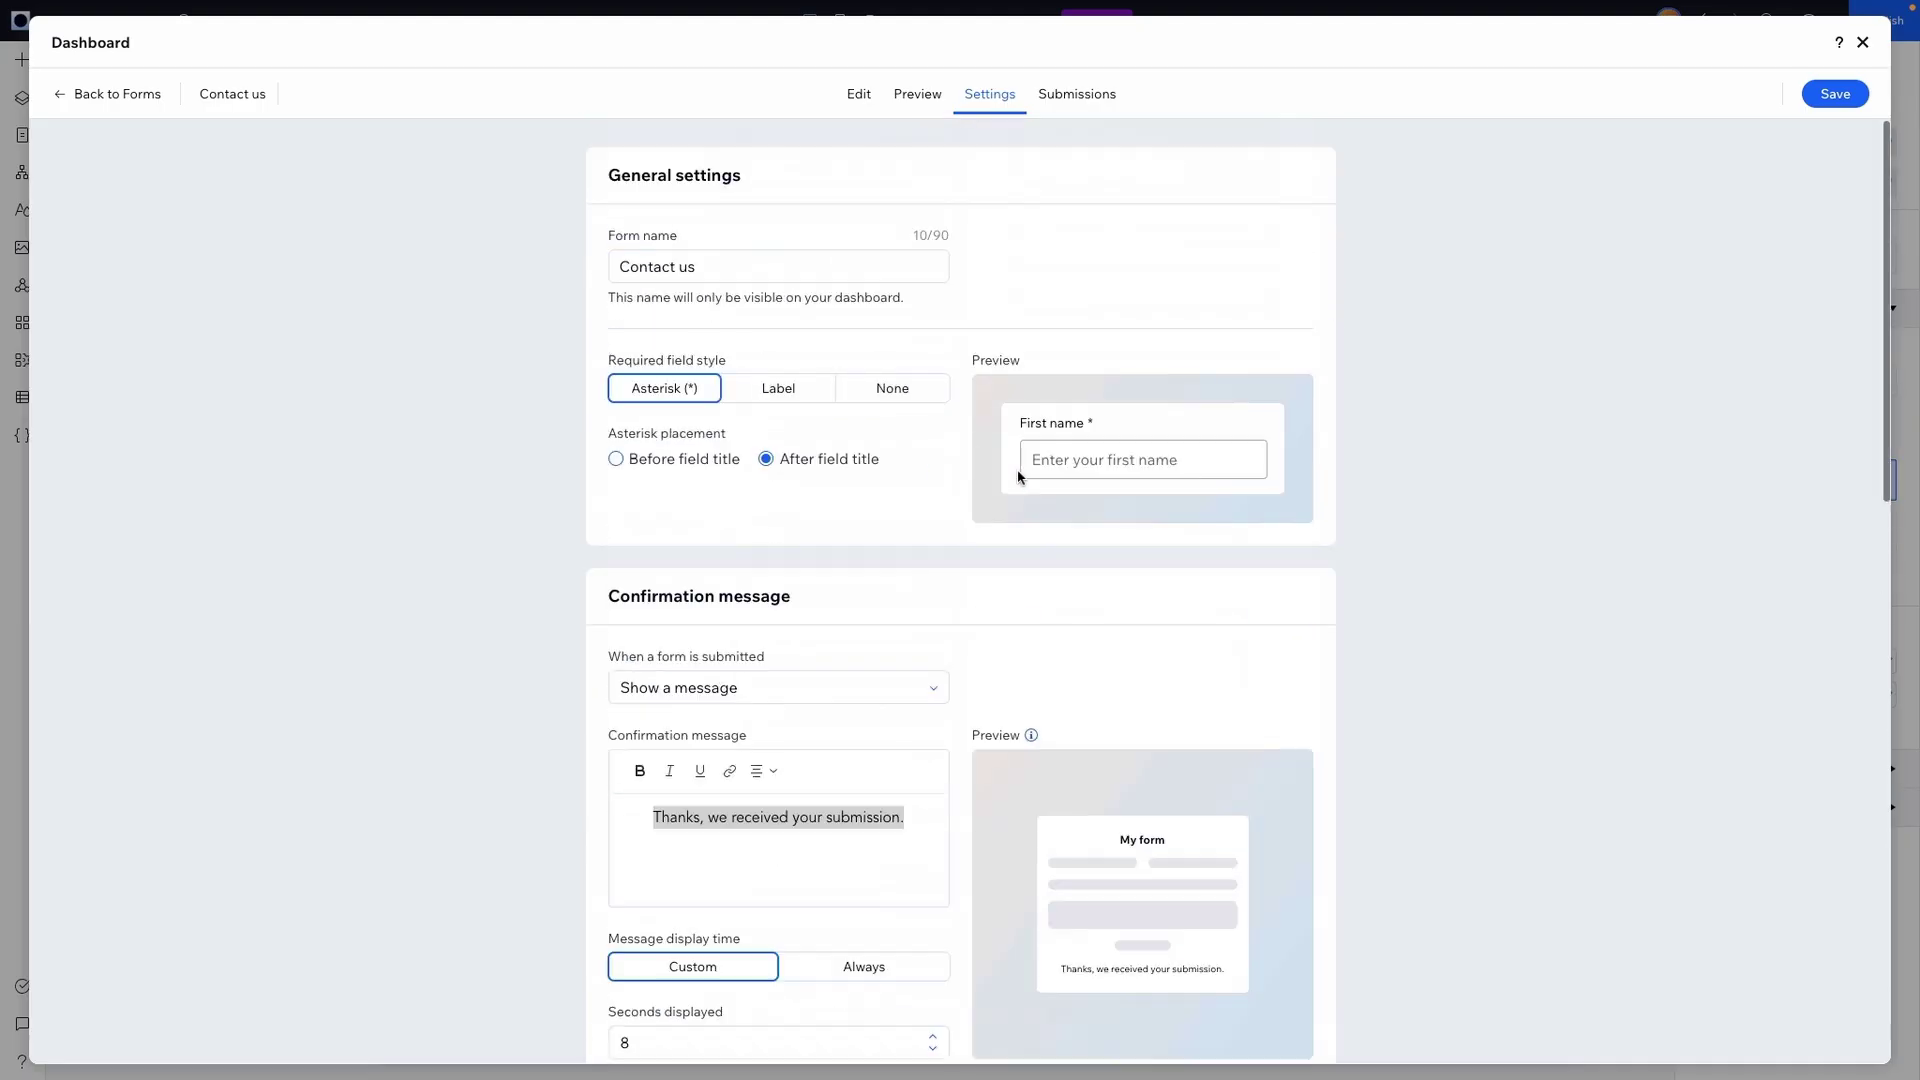
# Return to editing the form fields and enable the placeholder text "Enter your phone number" on the Phone field
pyautogui.click(860, 97)
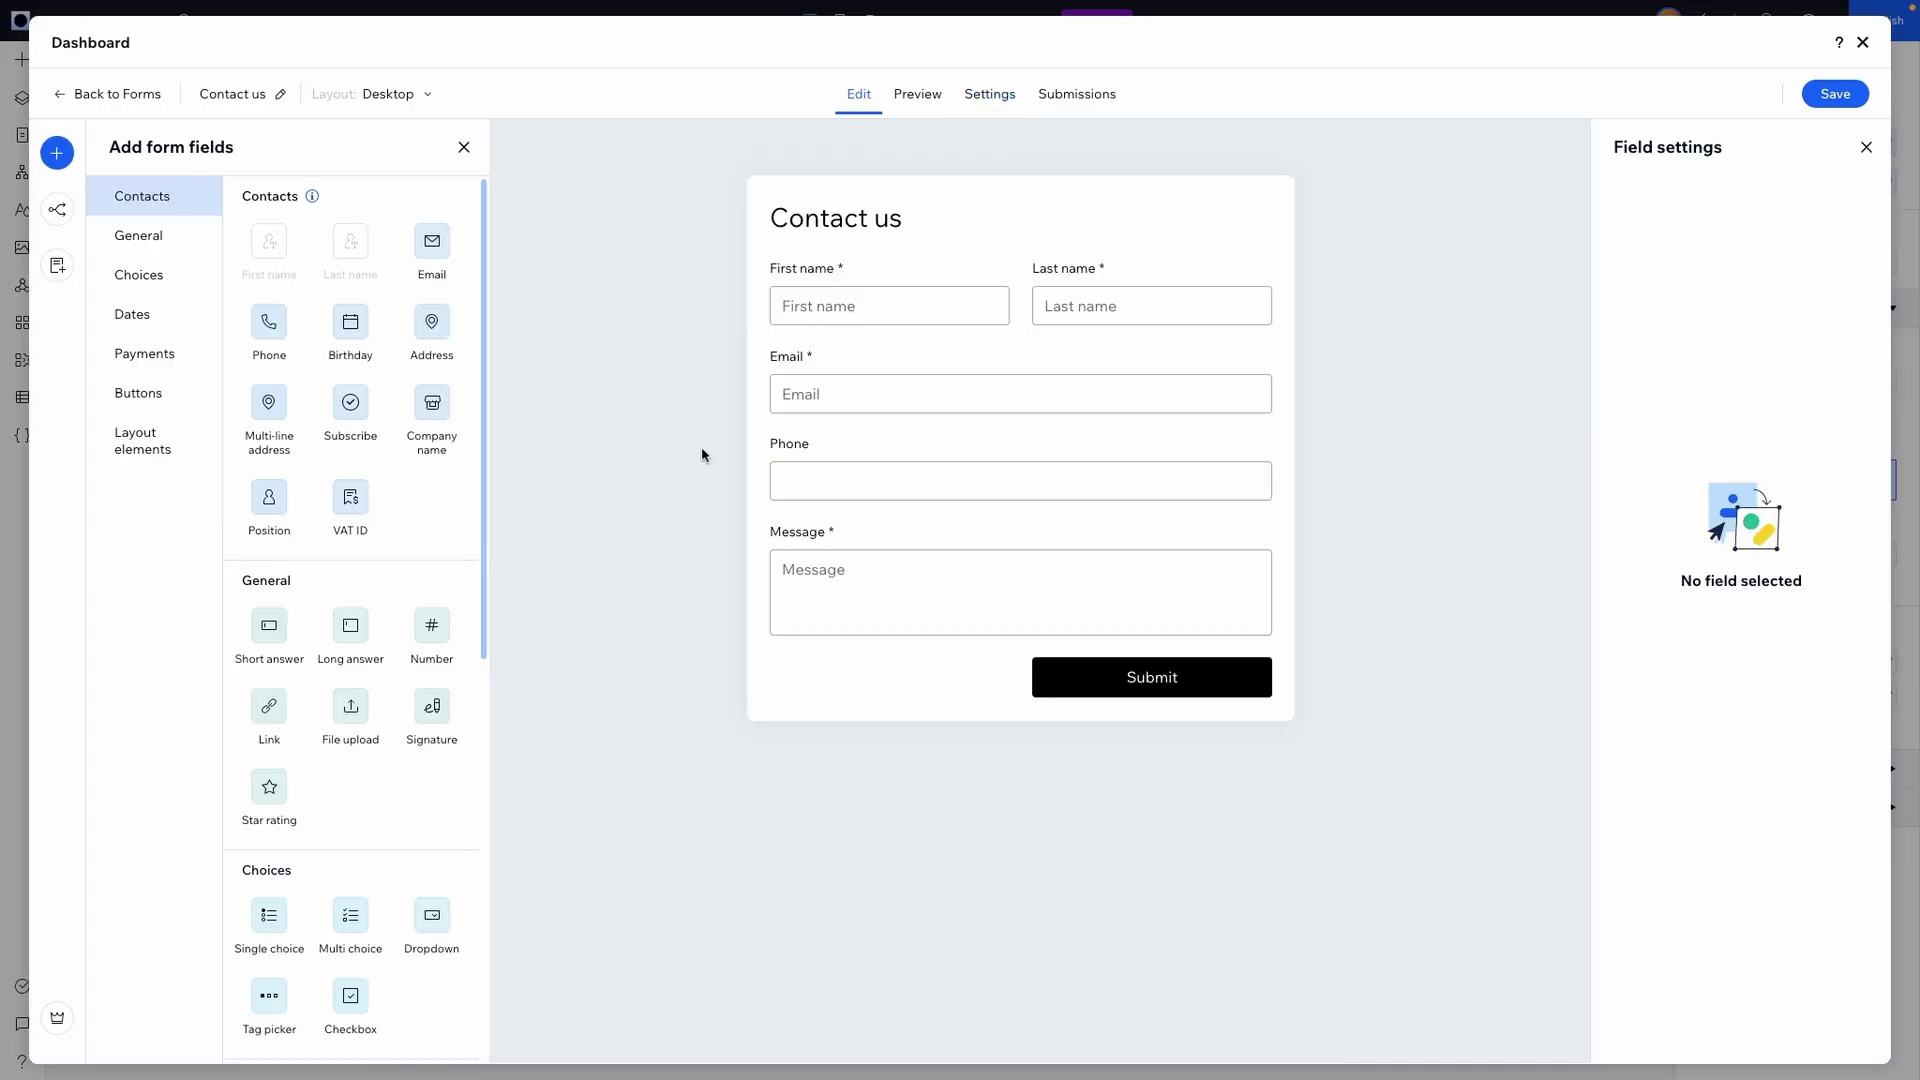
pyautogui.click(818, 487)
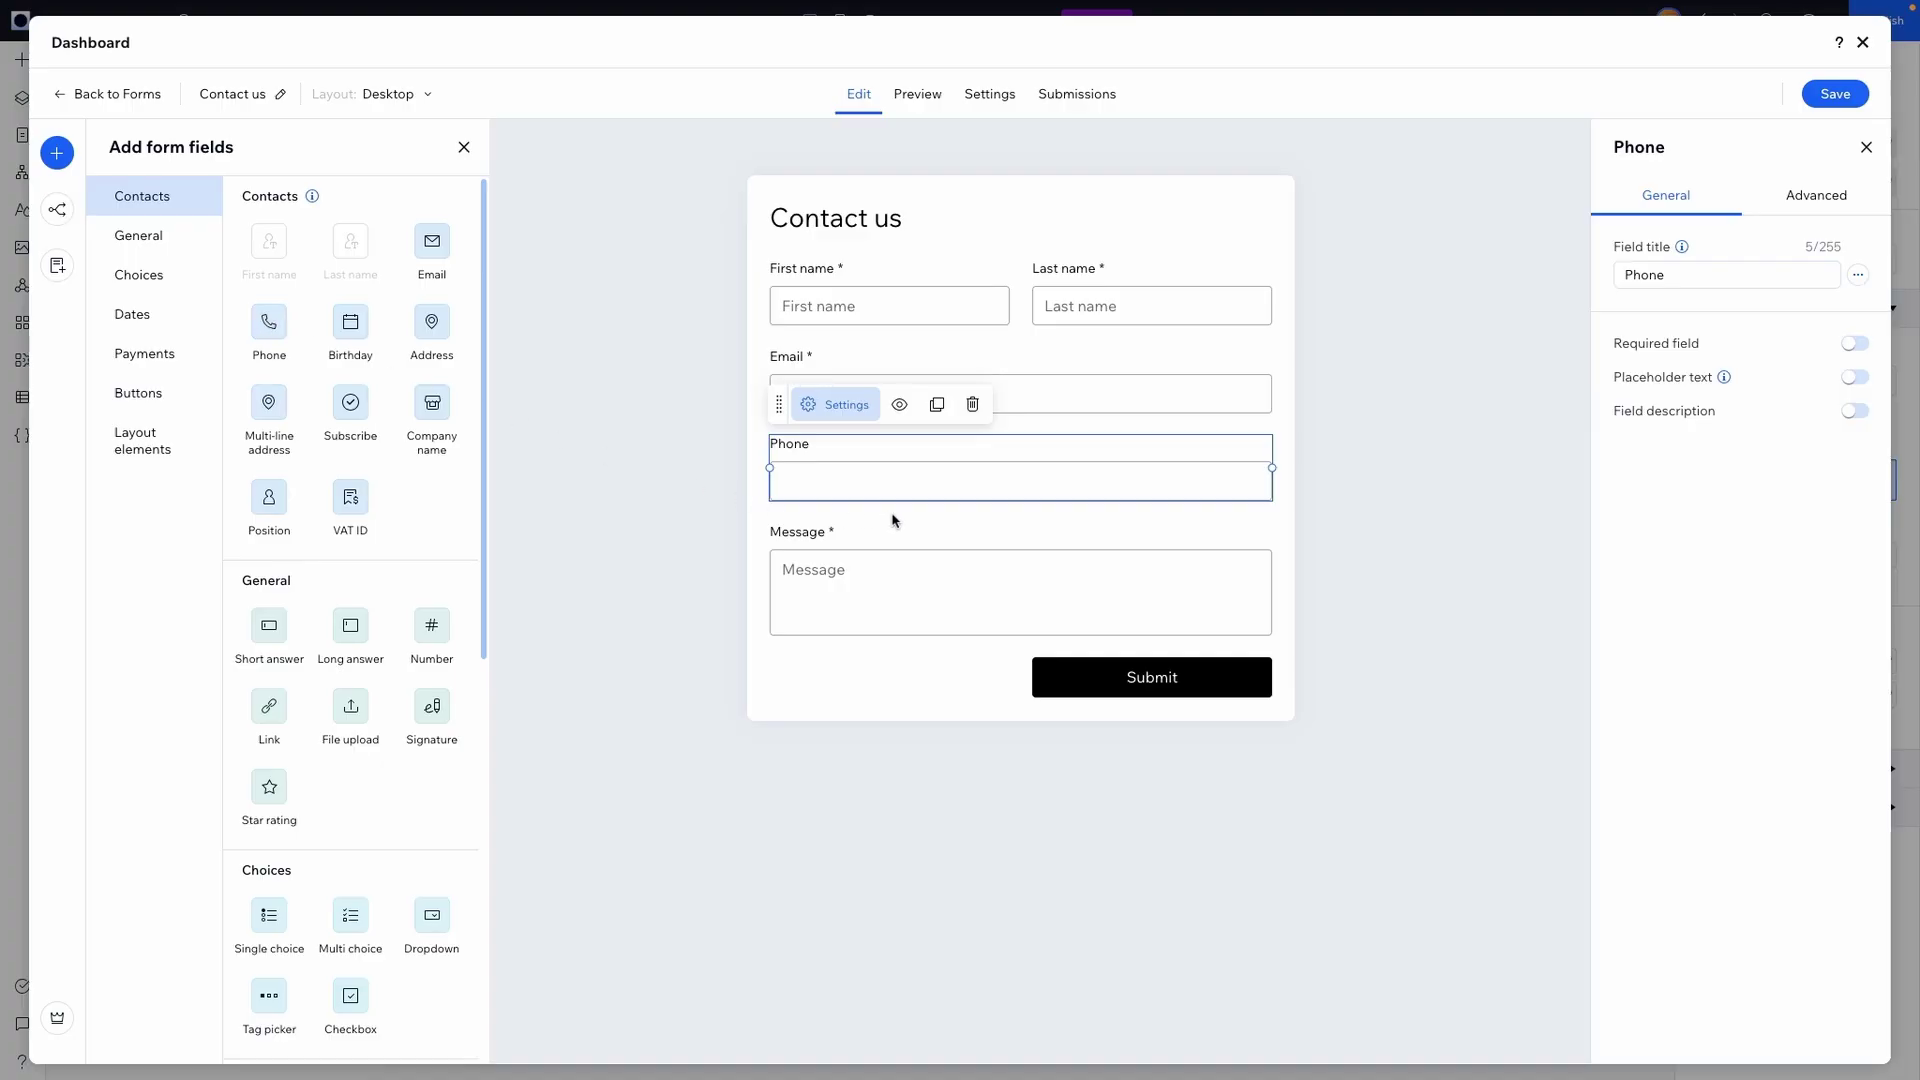
pyautogui.click(1100, 386)
pyautogui.click(1108, 306)
pyautogui.click(883, 324)
pyautogui.click(900, 386)
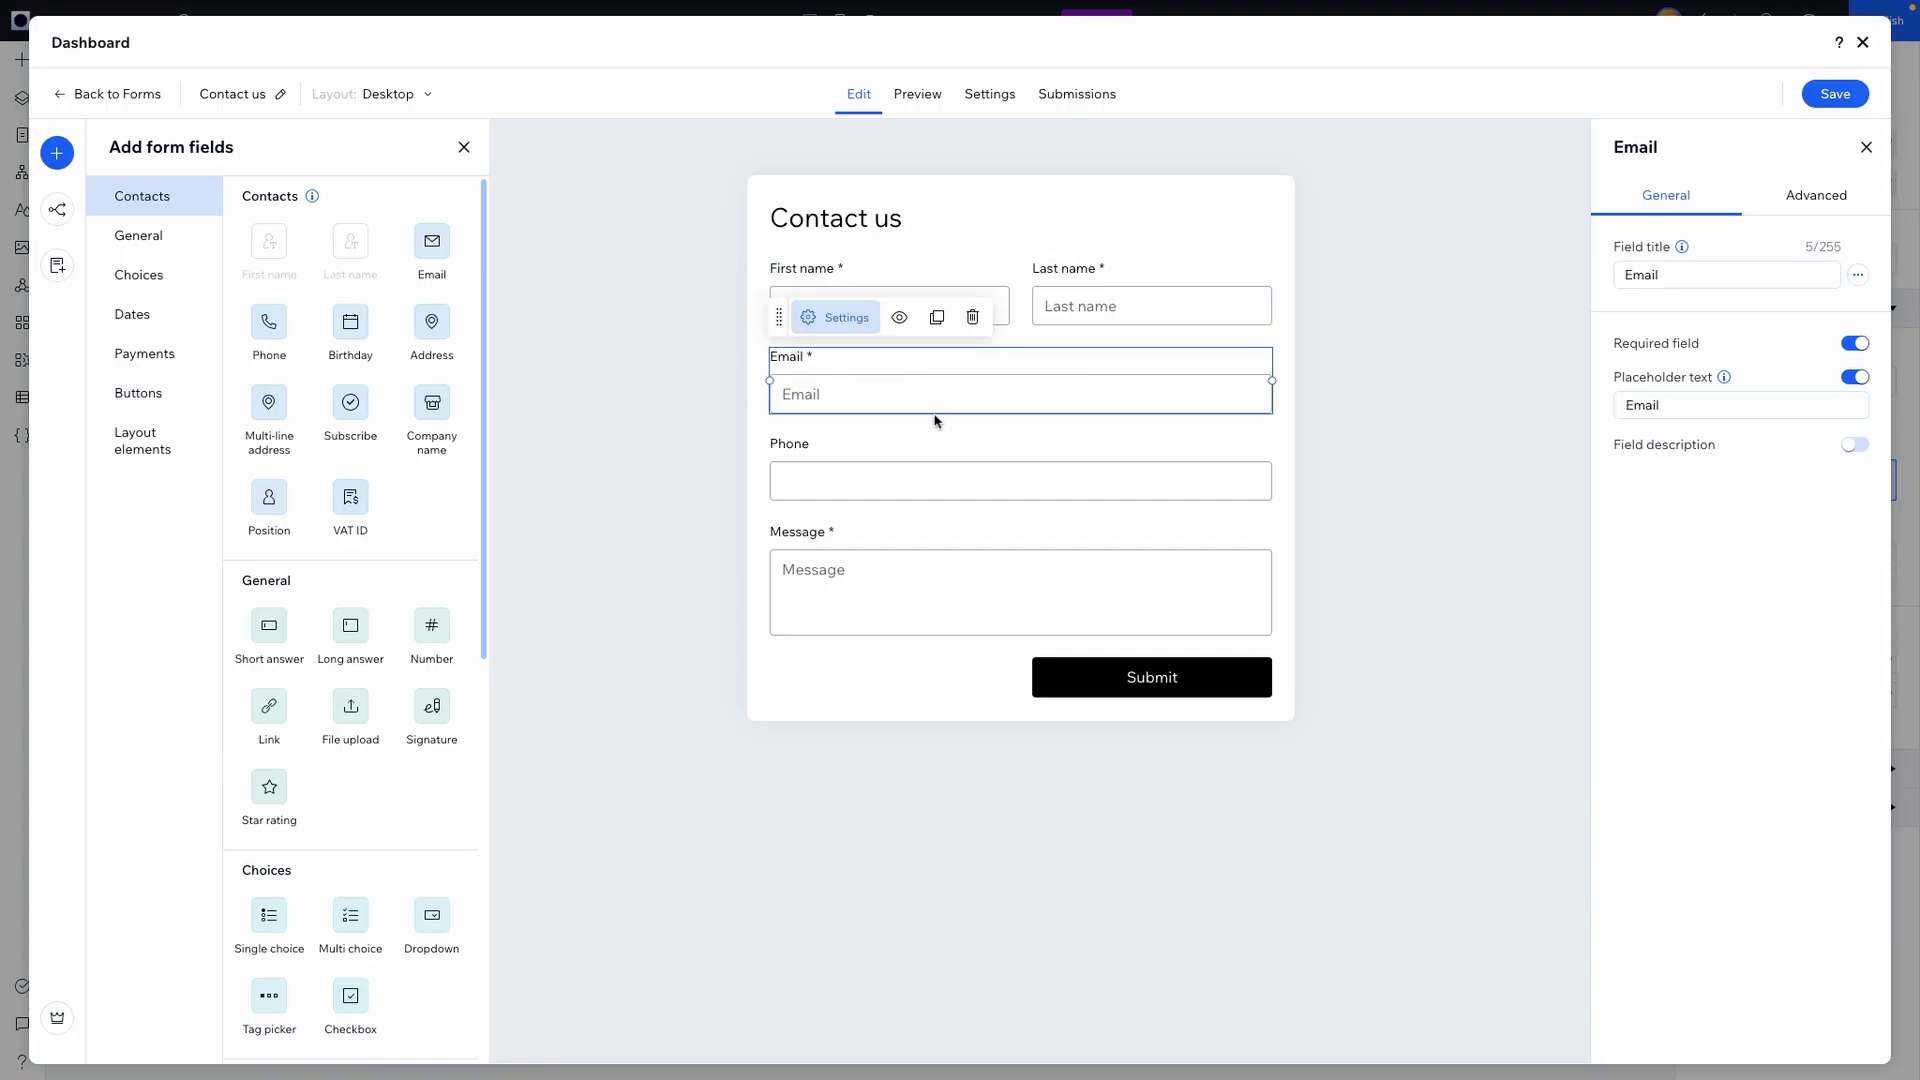
pyautogui.click(877, 489)
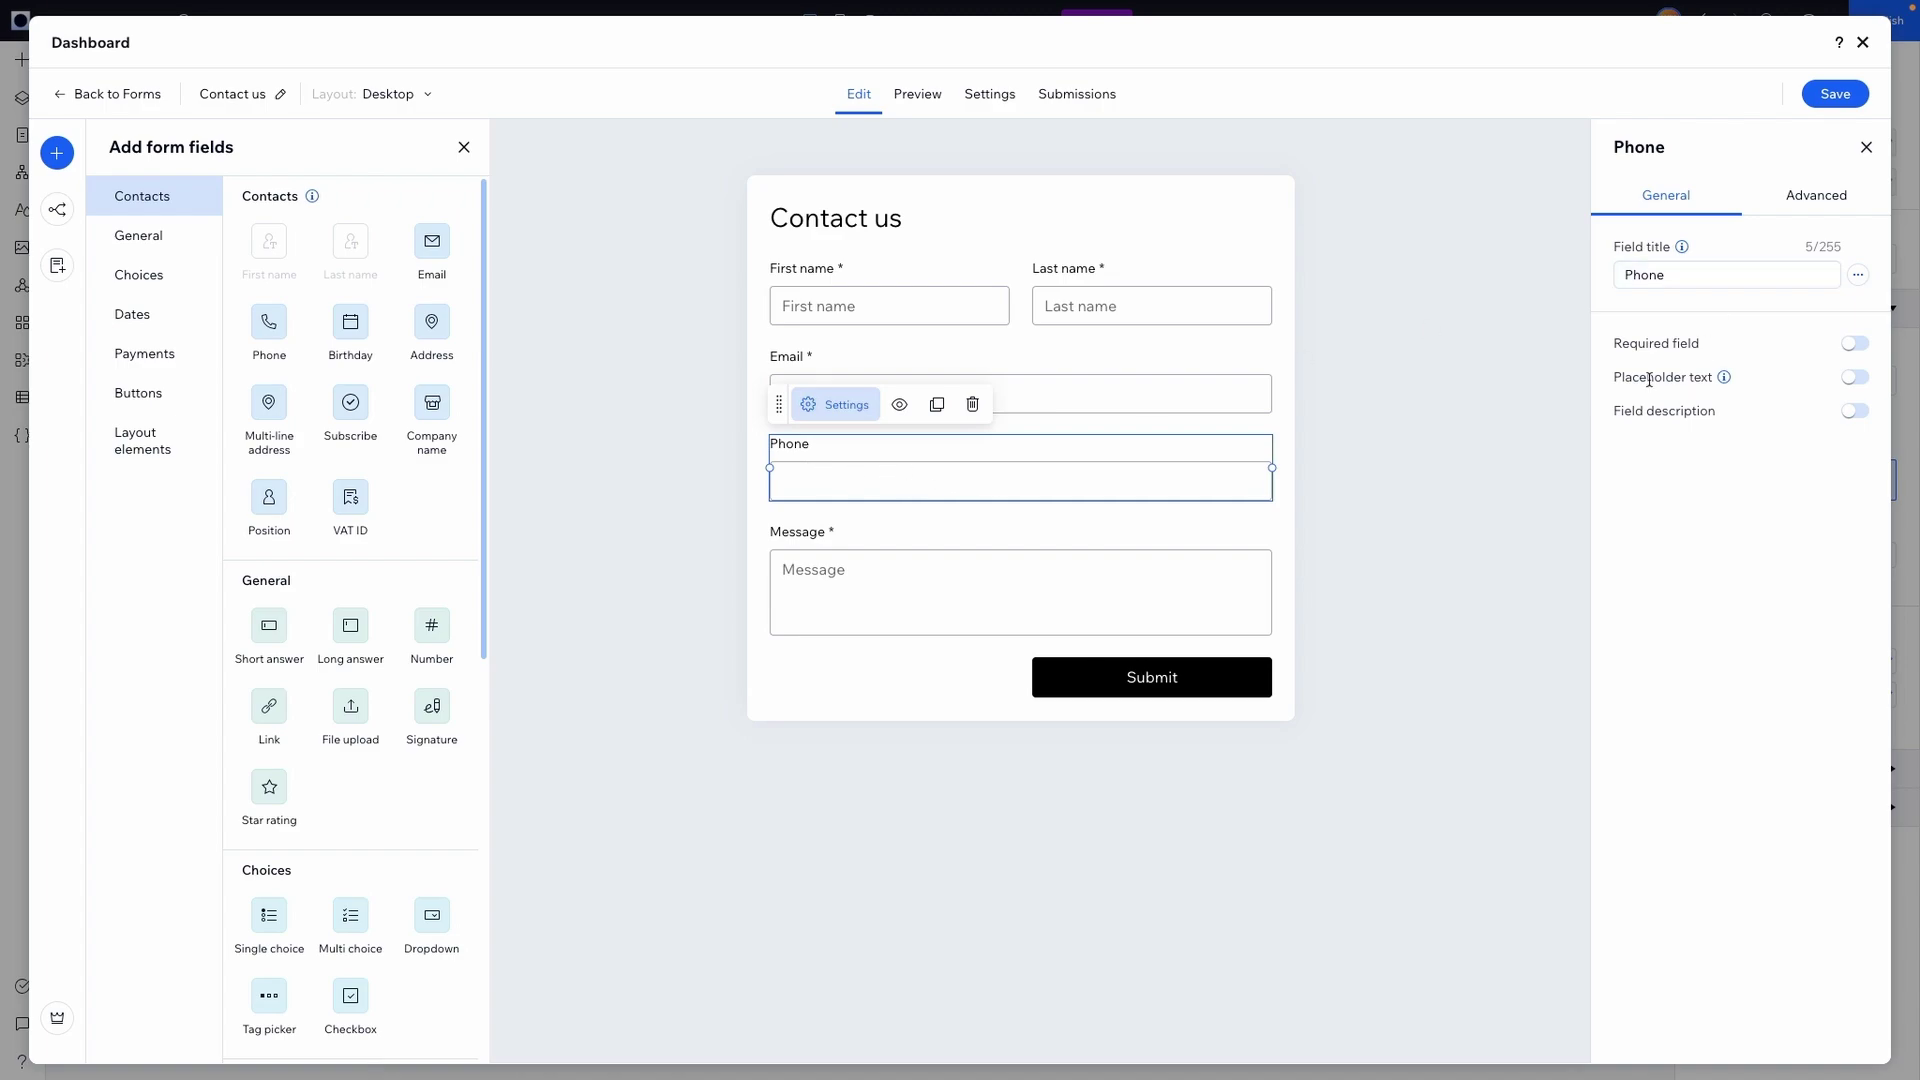
pyautogui.click(1855, 377)
pyautogui.tripleClick(1802, 397)
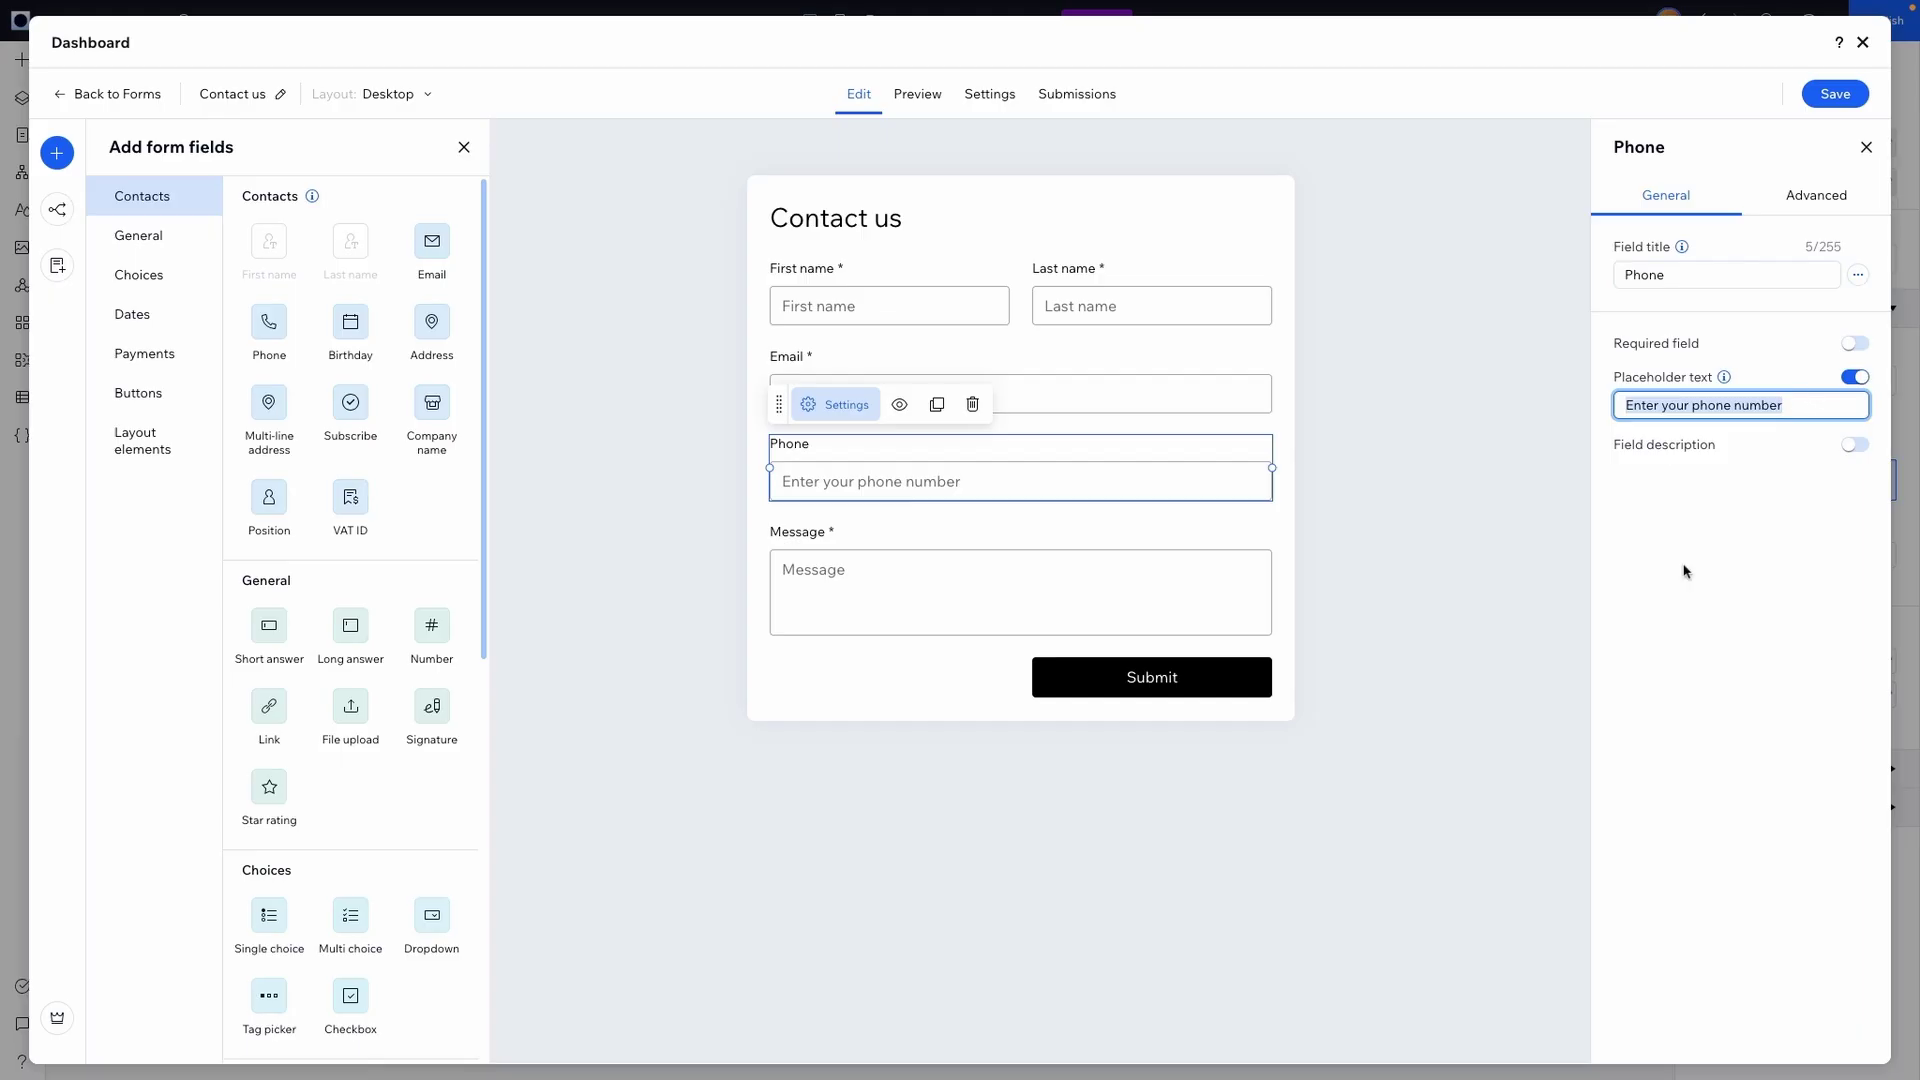
pyautogui.click(1473, 579)
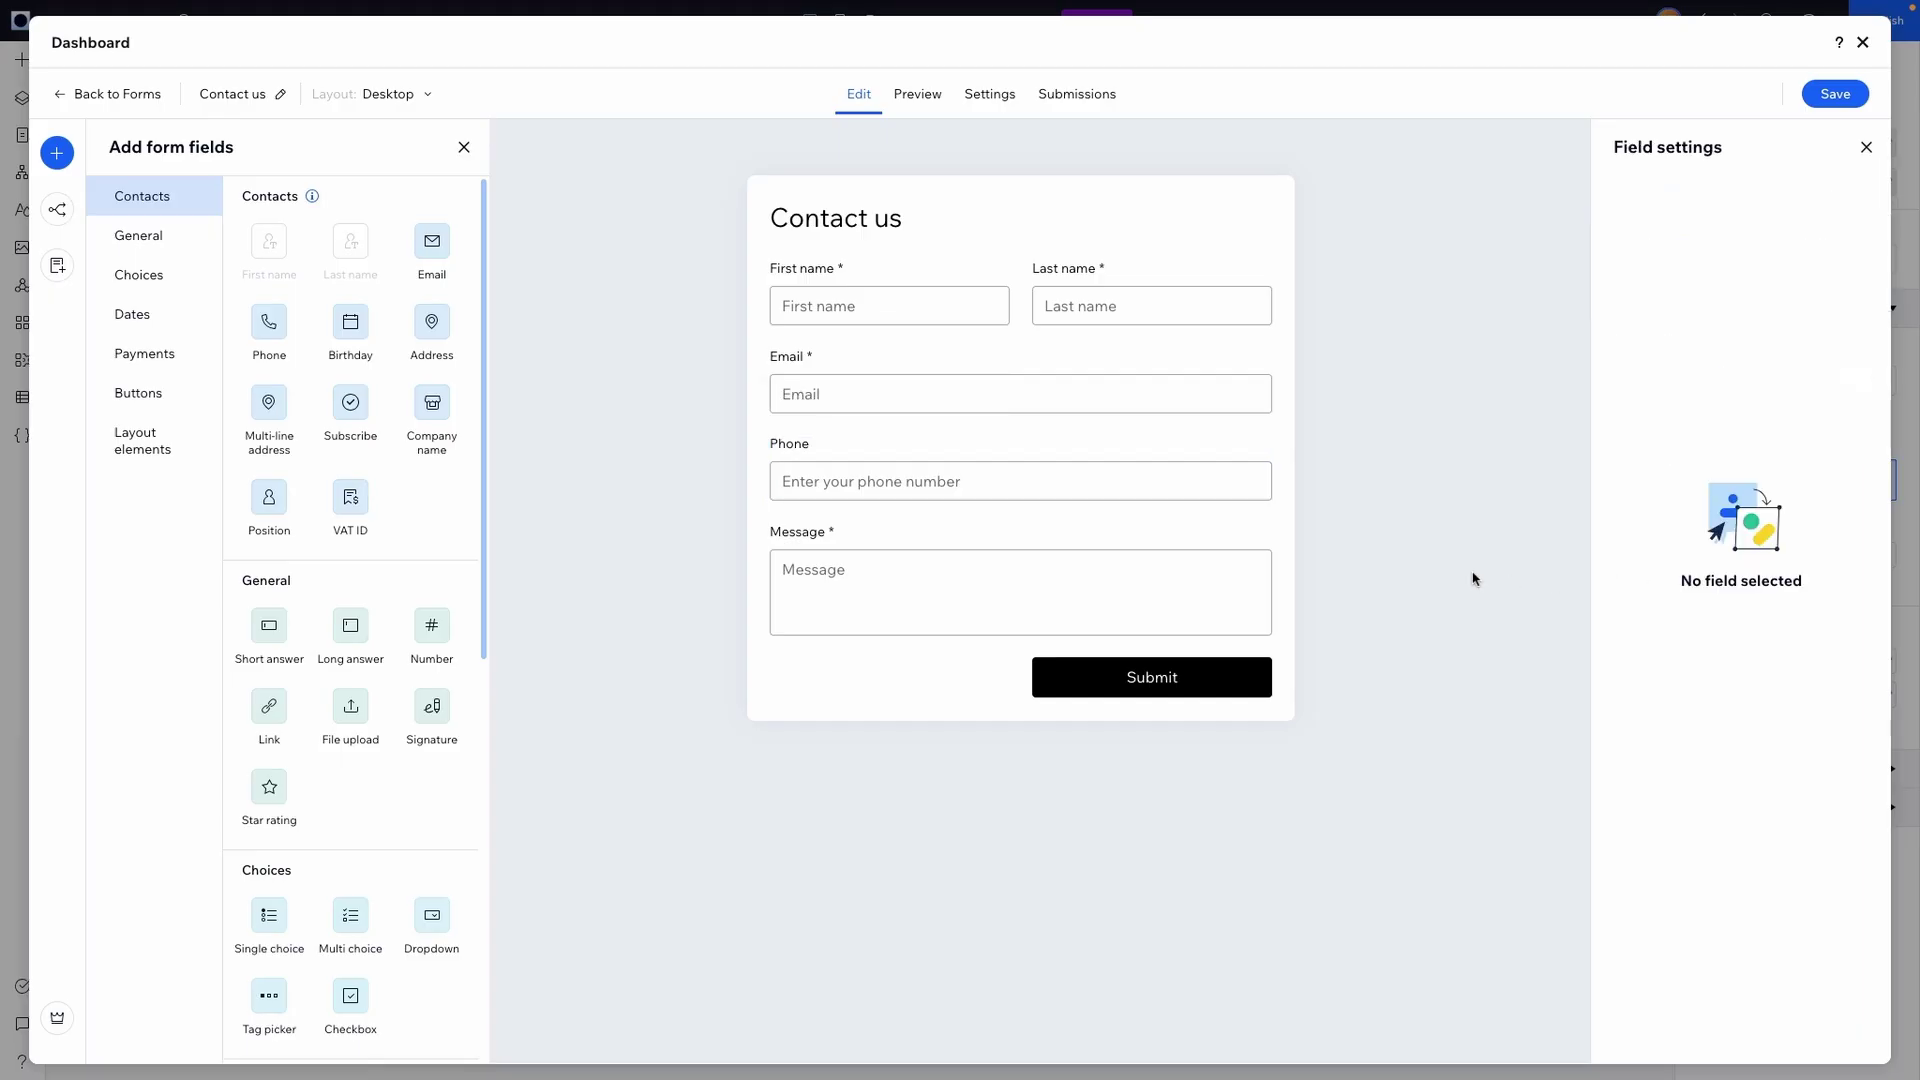
# Add a Link field between the Phone and Message fields and title it "Website"
pyautogui.click(880, 488)
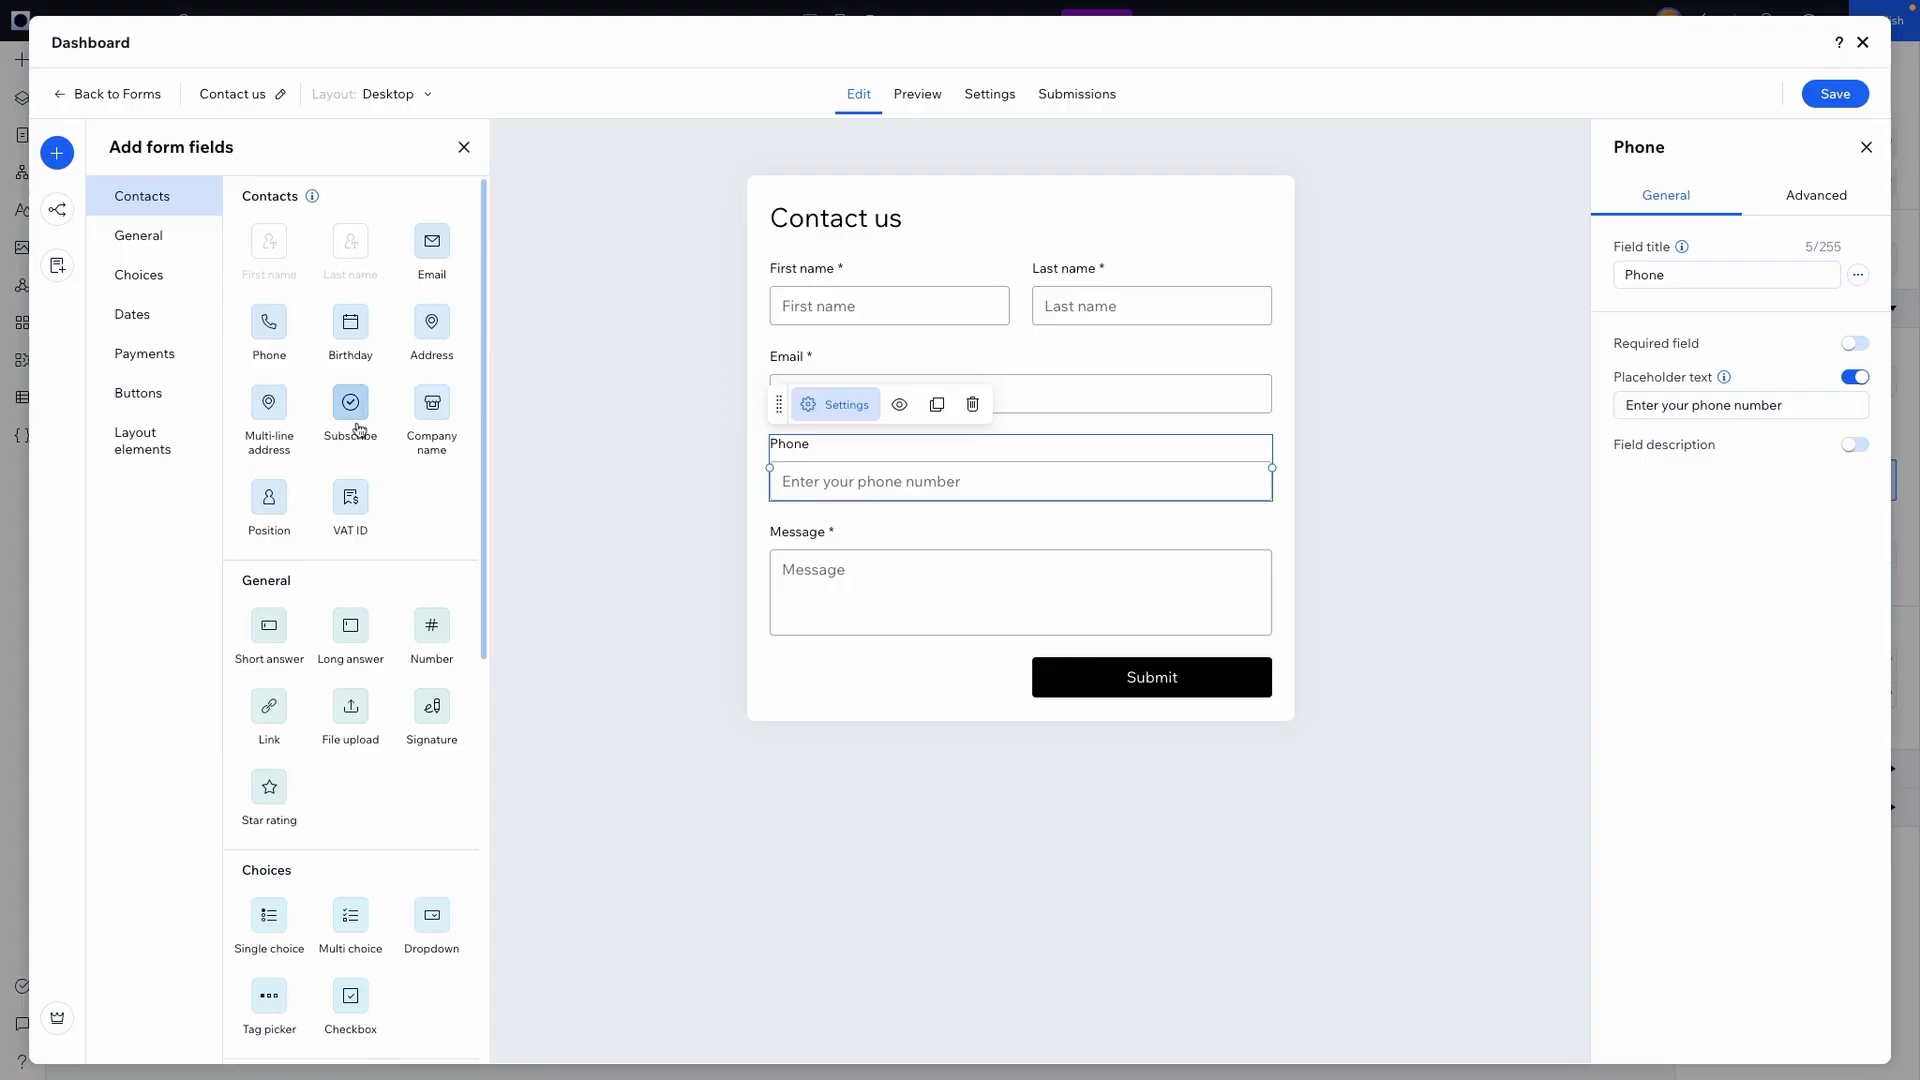
pyautogui.scroll(-3, 372, 380)
pyautogui.scroll(-5, 375, 380)
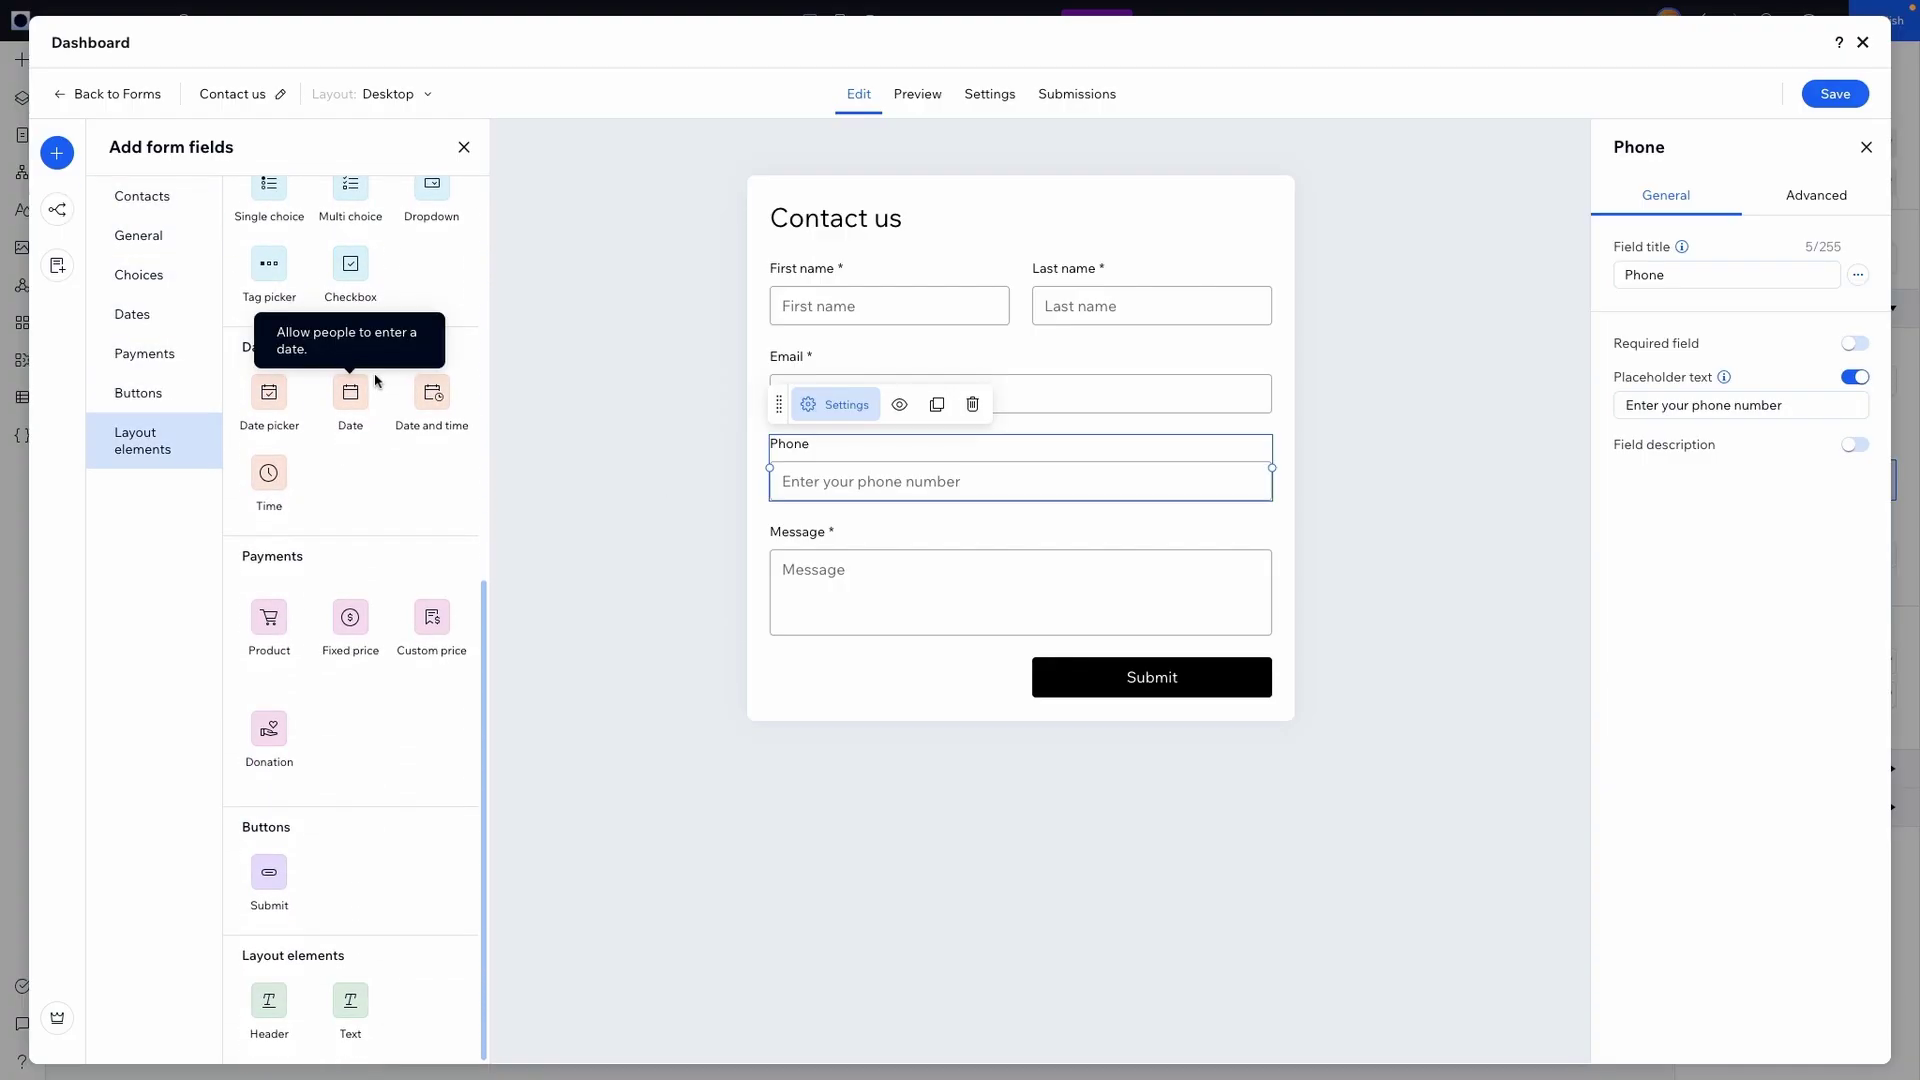
pyautogui.scroll(8, 376, 381)
pyautogui.scroll(-3, 376, 381)
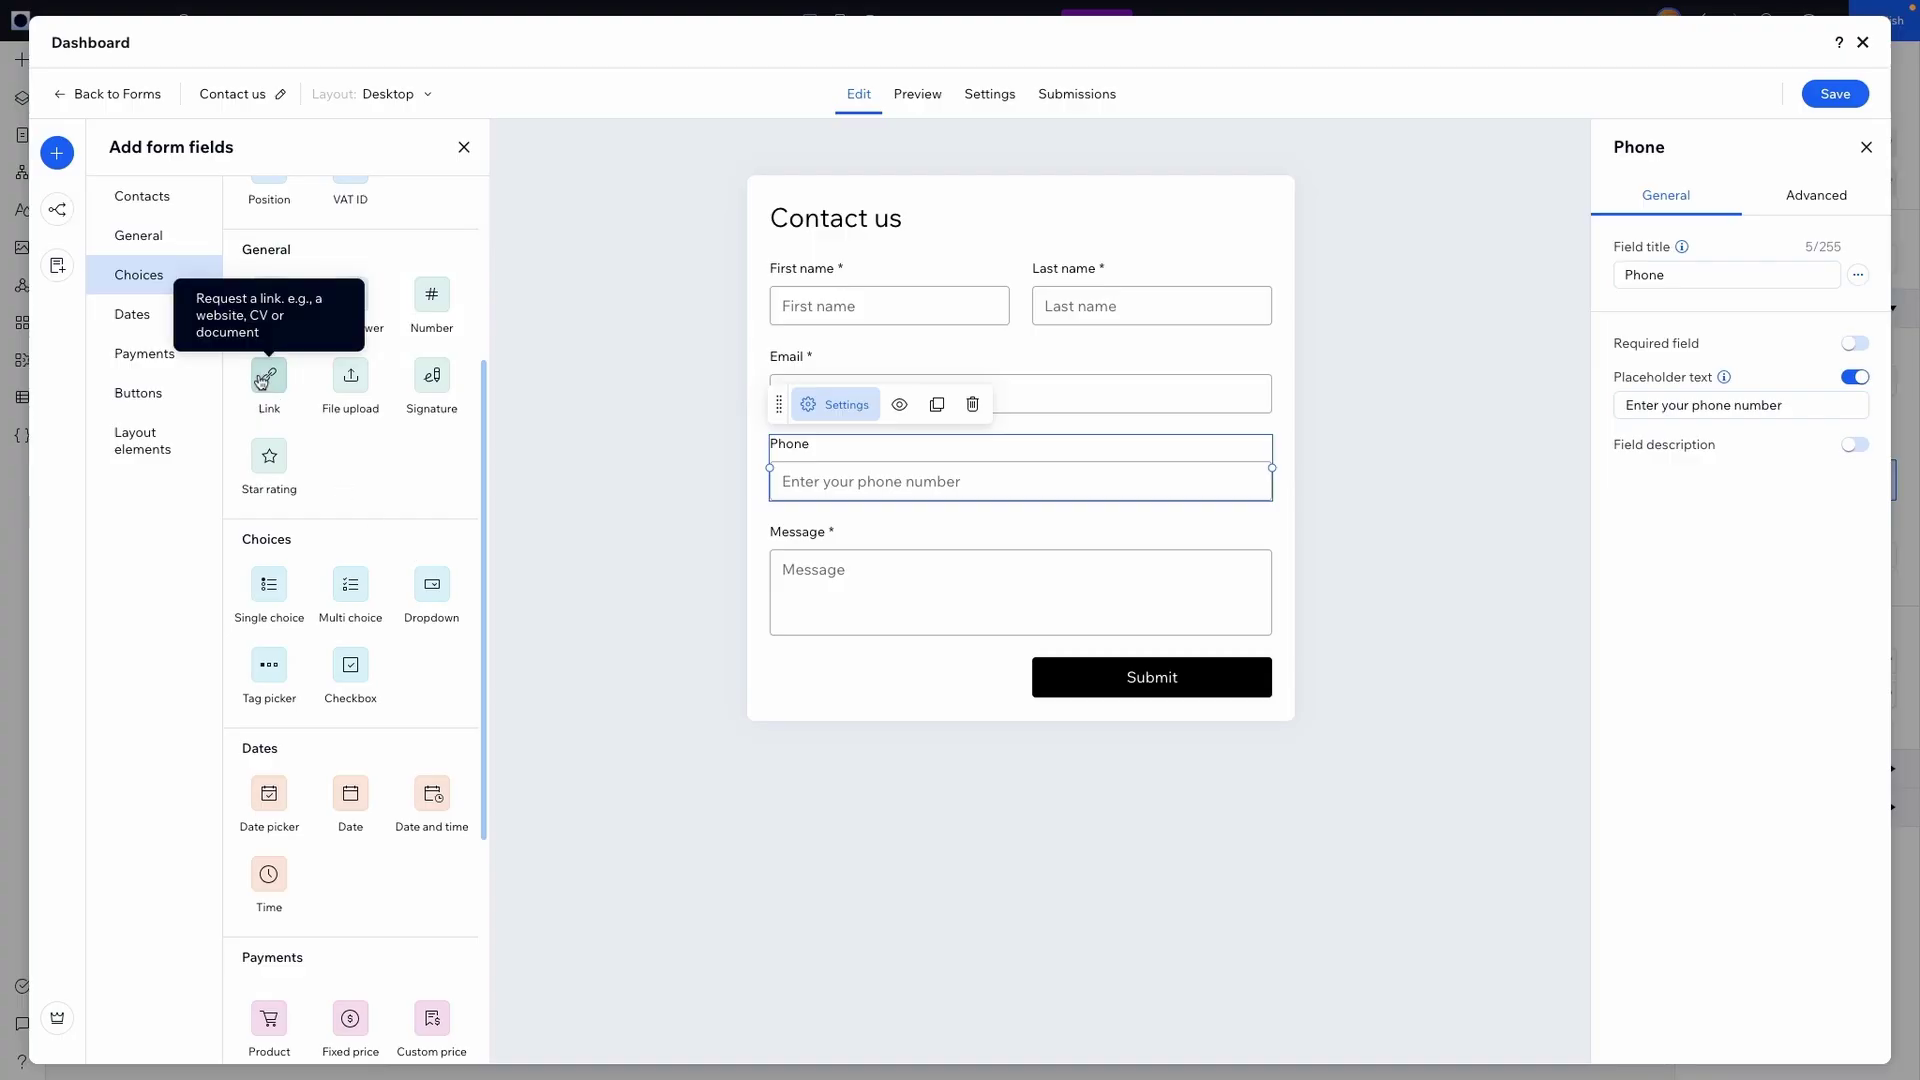
pyautogui.moveTo(262, 380); pyautogui.dragTo(889, 515)
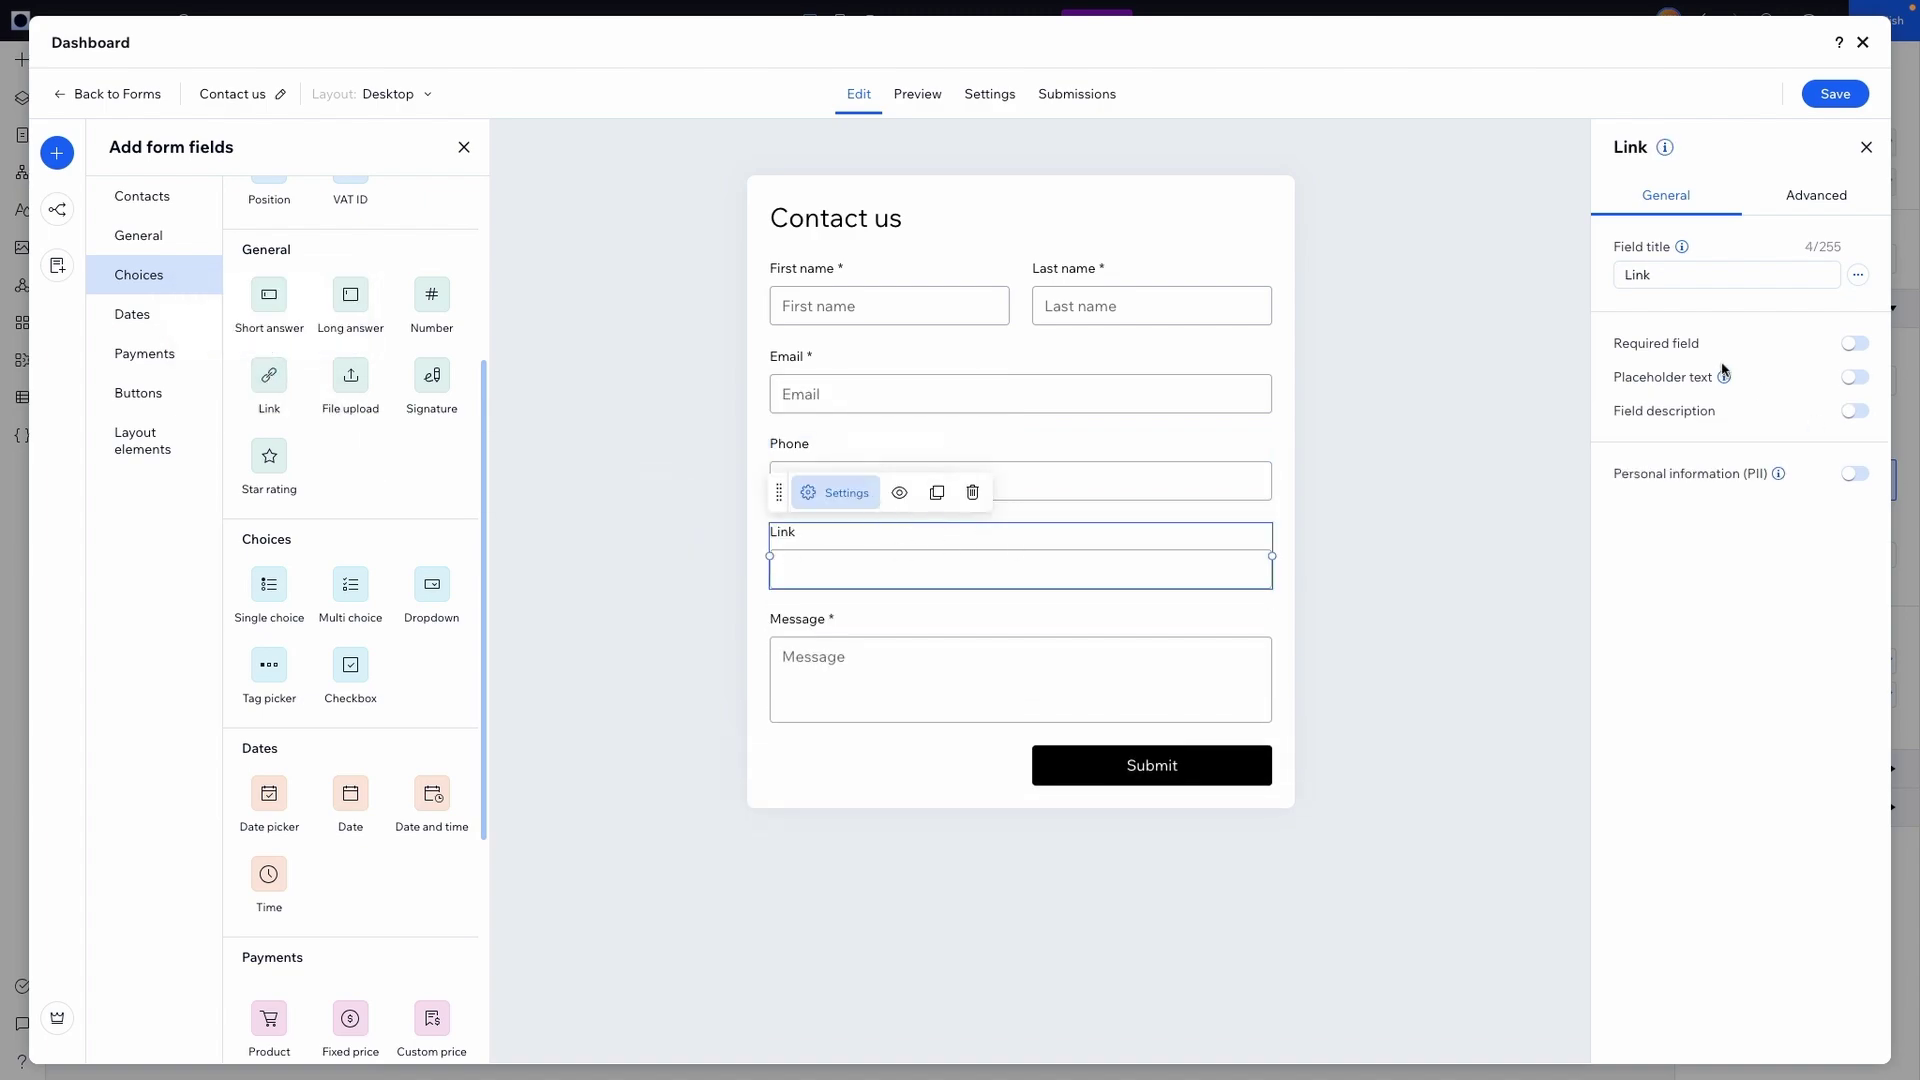
pyautogui.click(1656, 278)
pyautogui.doubleClick(1656, 278)
pyautogui.write('Website')
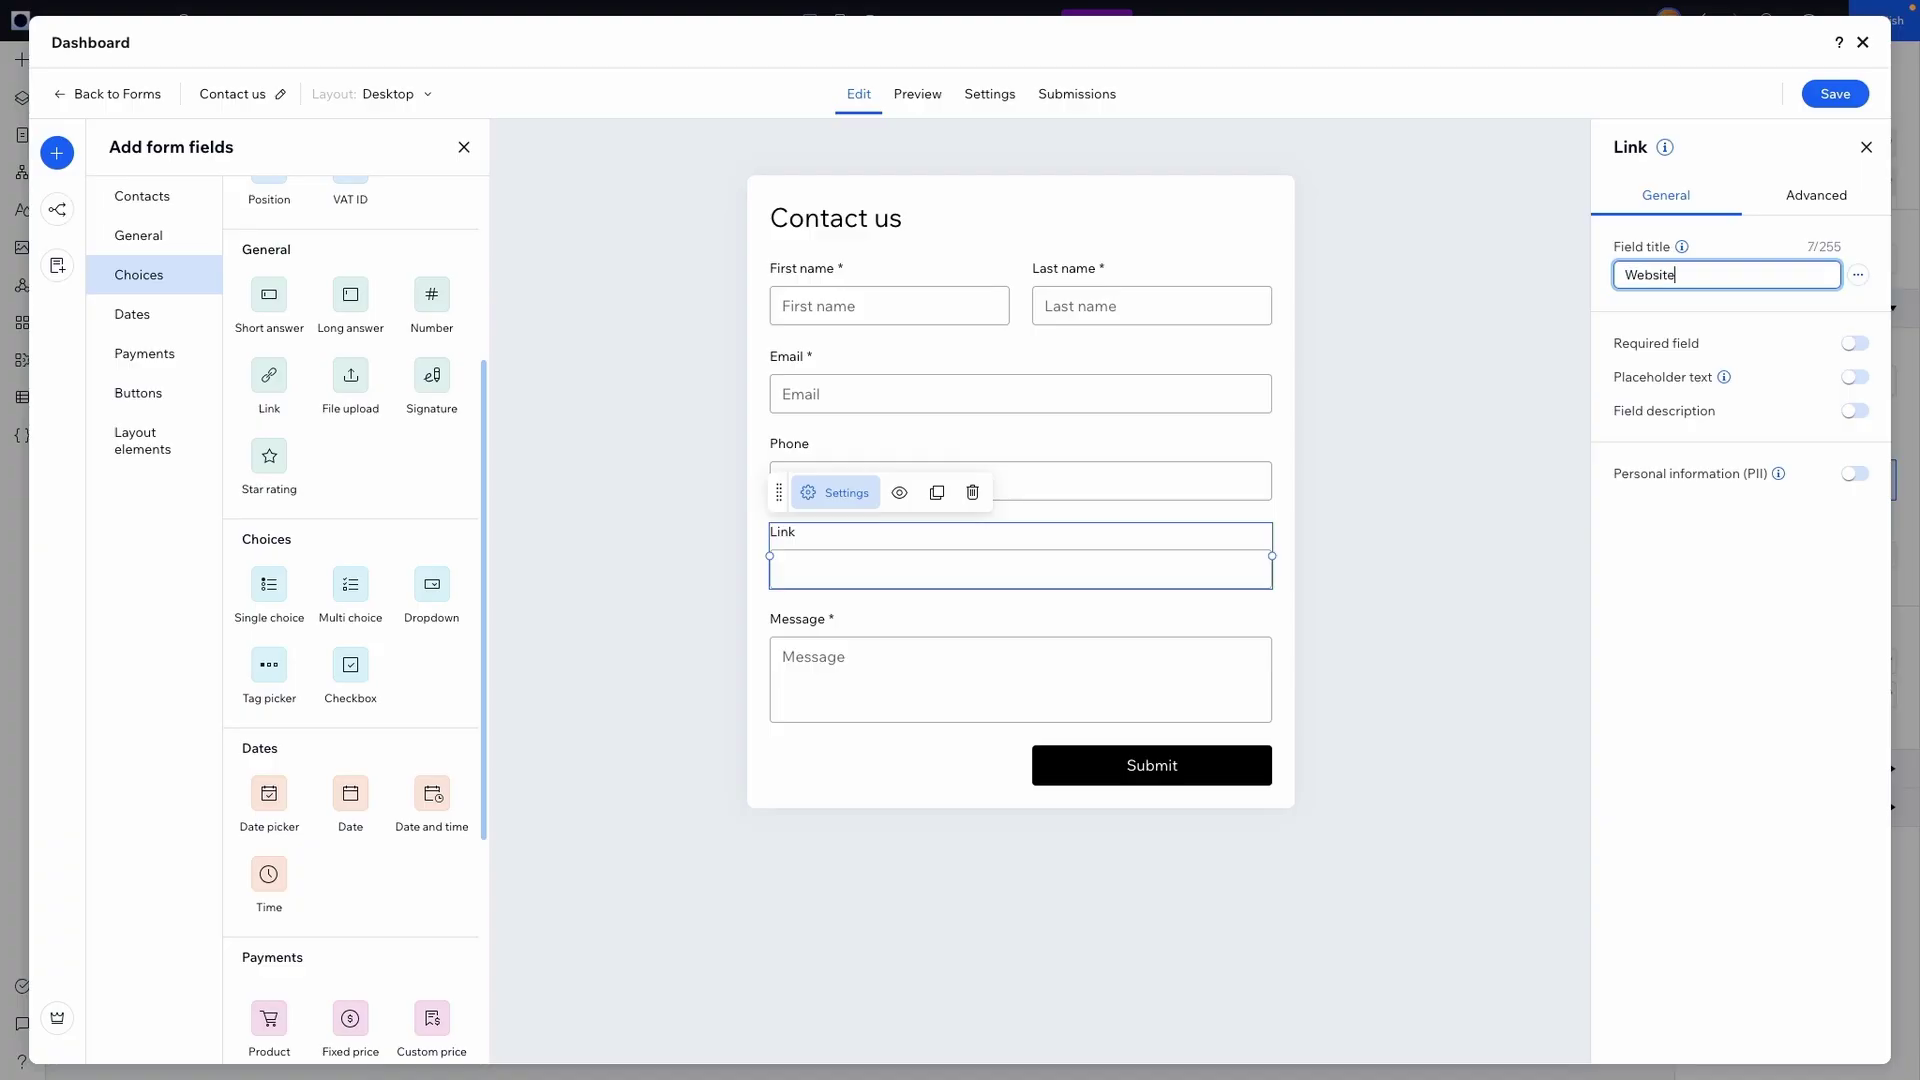
pyautogui.click(1343, 582)
pyautogui.click(792, 545)
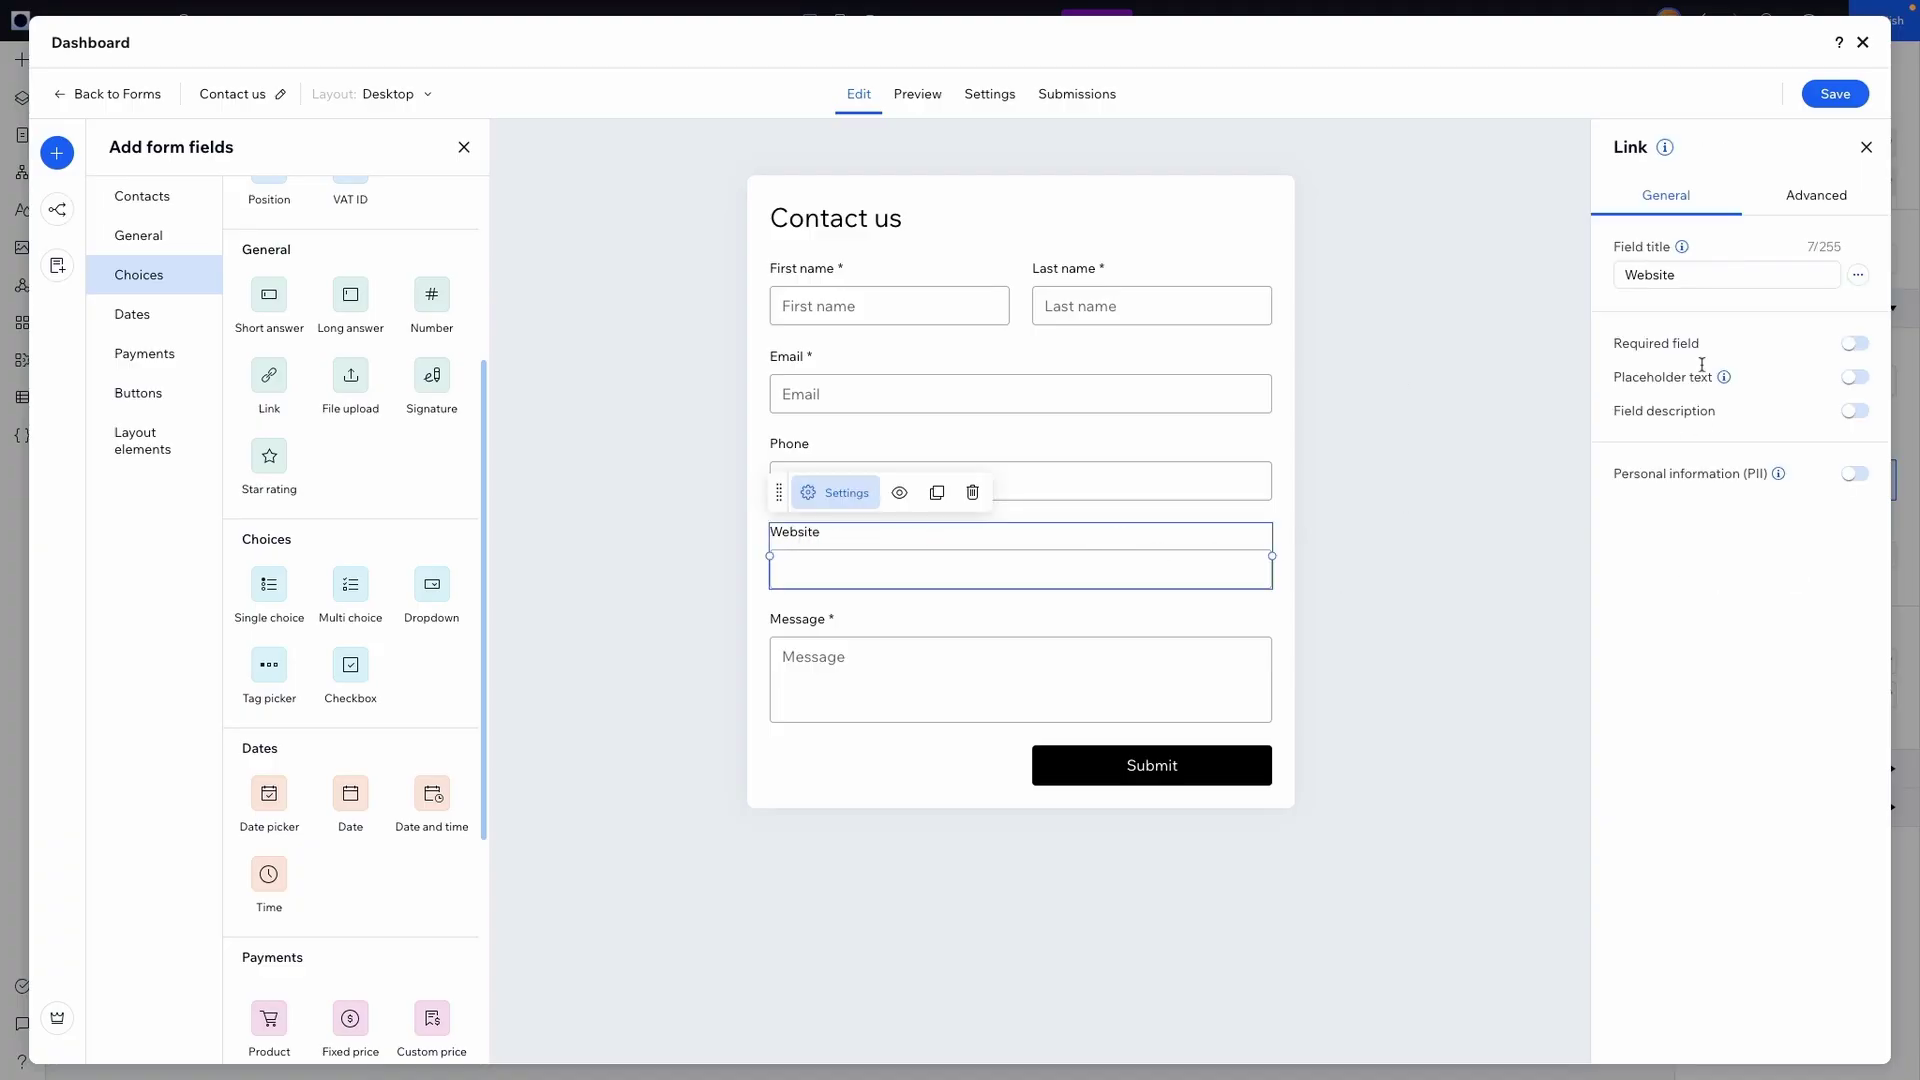
pyautogui.click(1854, 377)
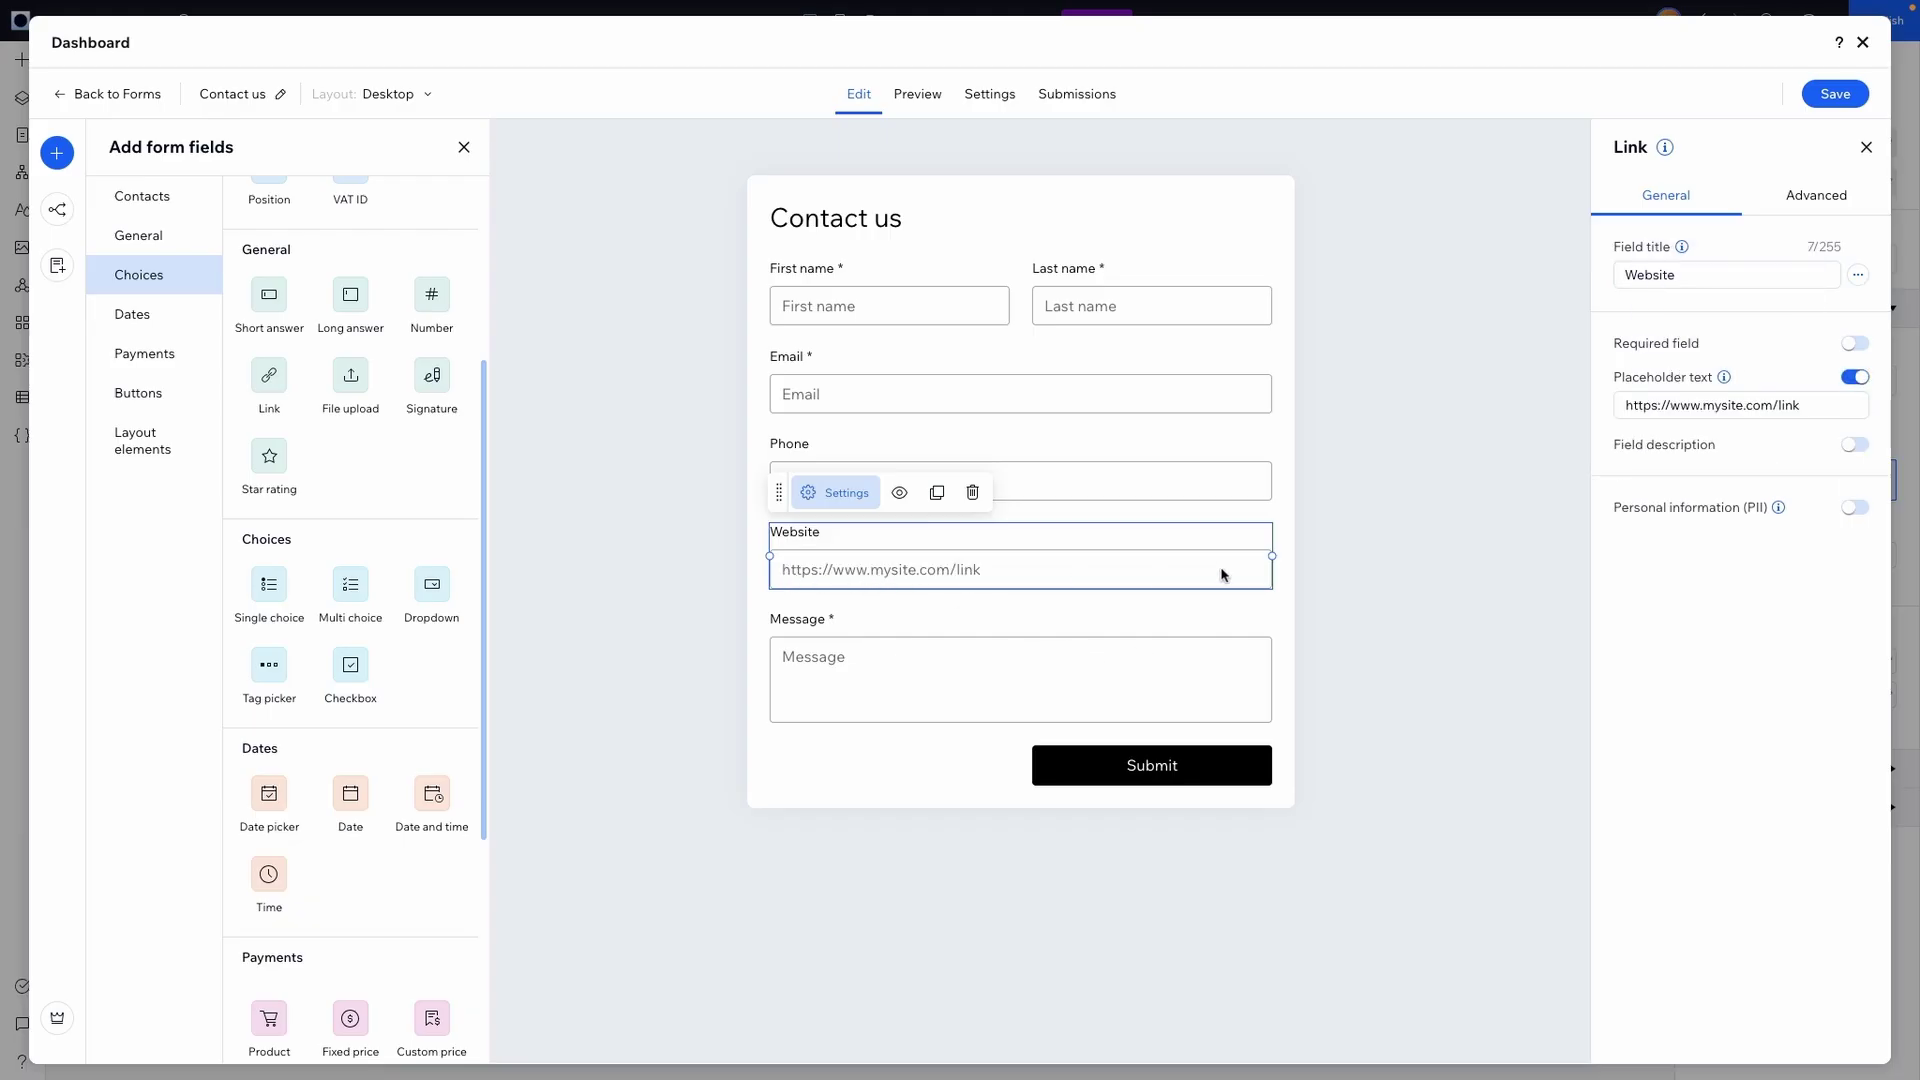
pyautogui.tripleClick(1834, 410)
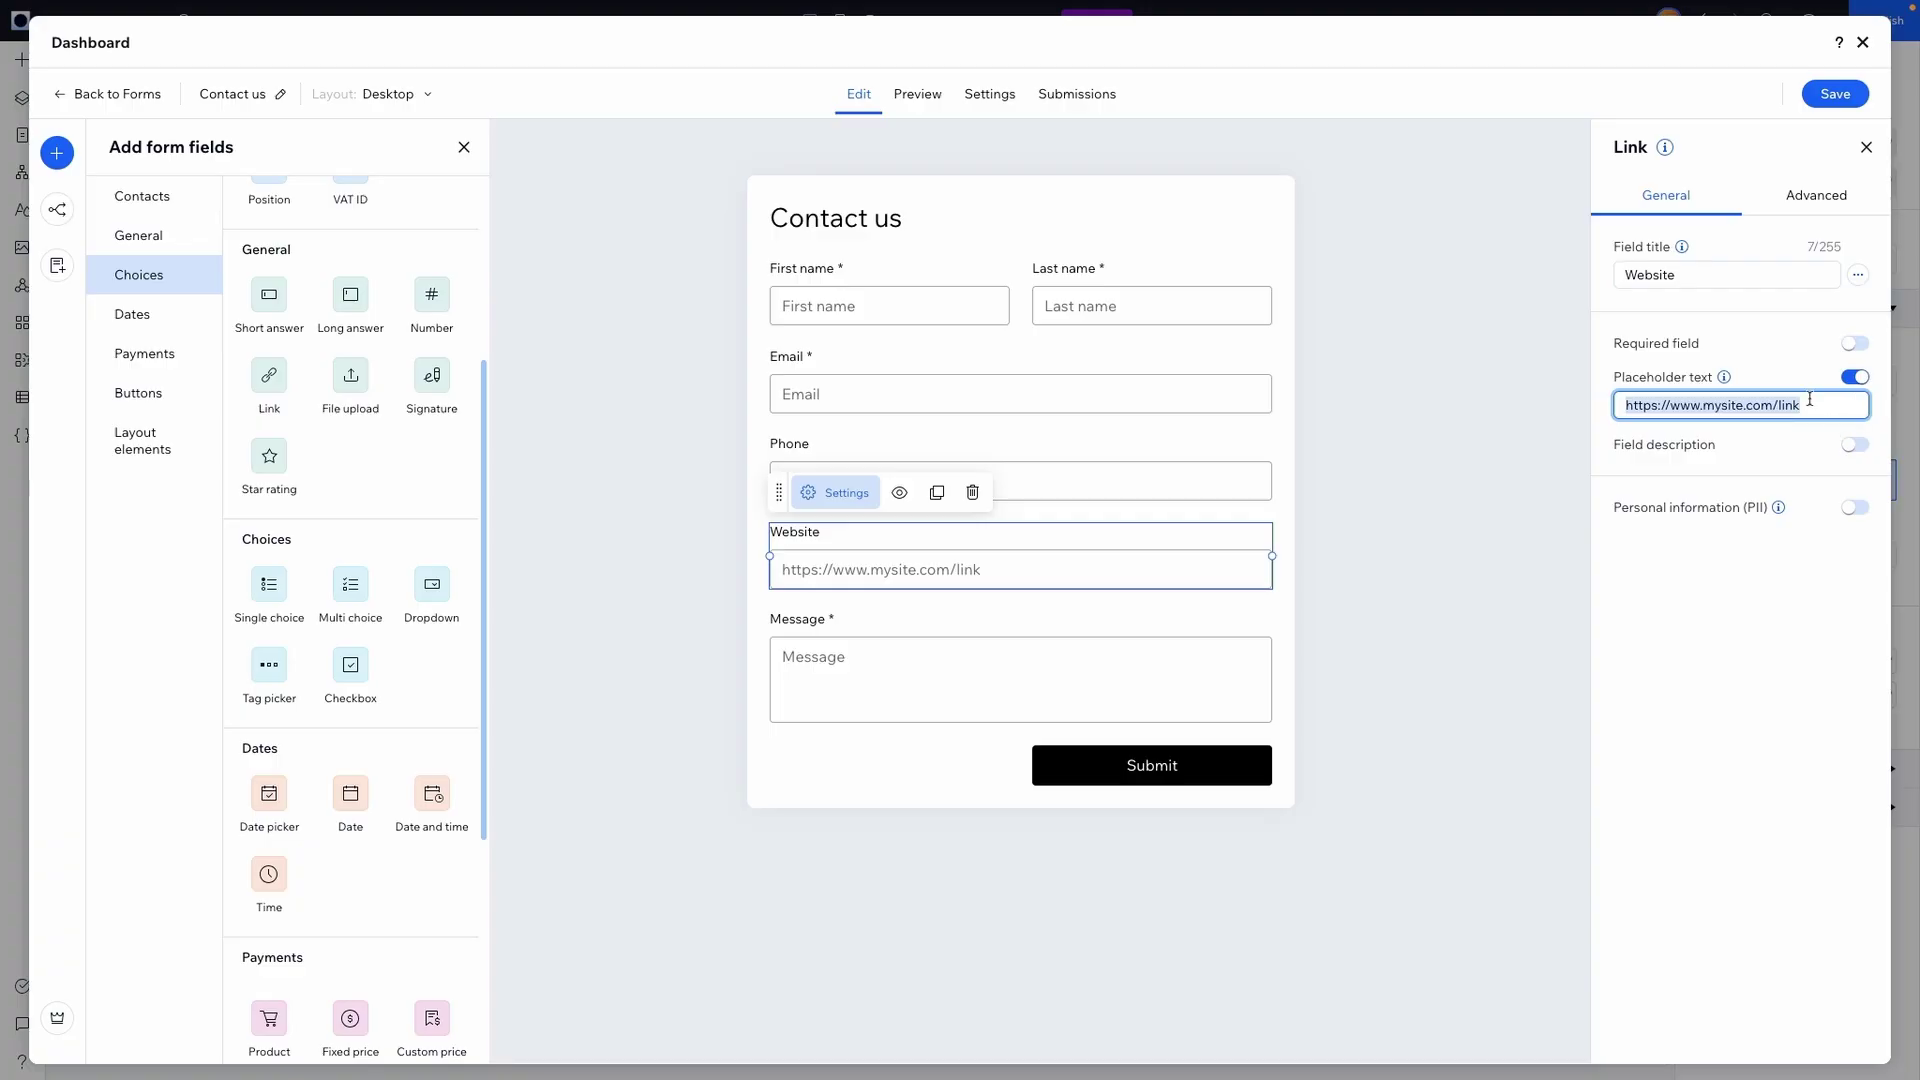
pyautogui.click(1421, 597)
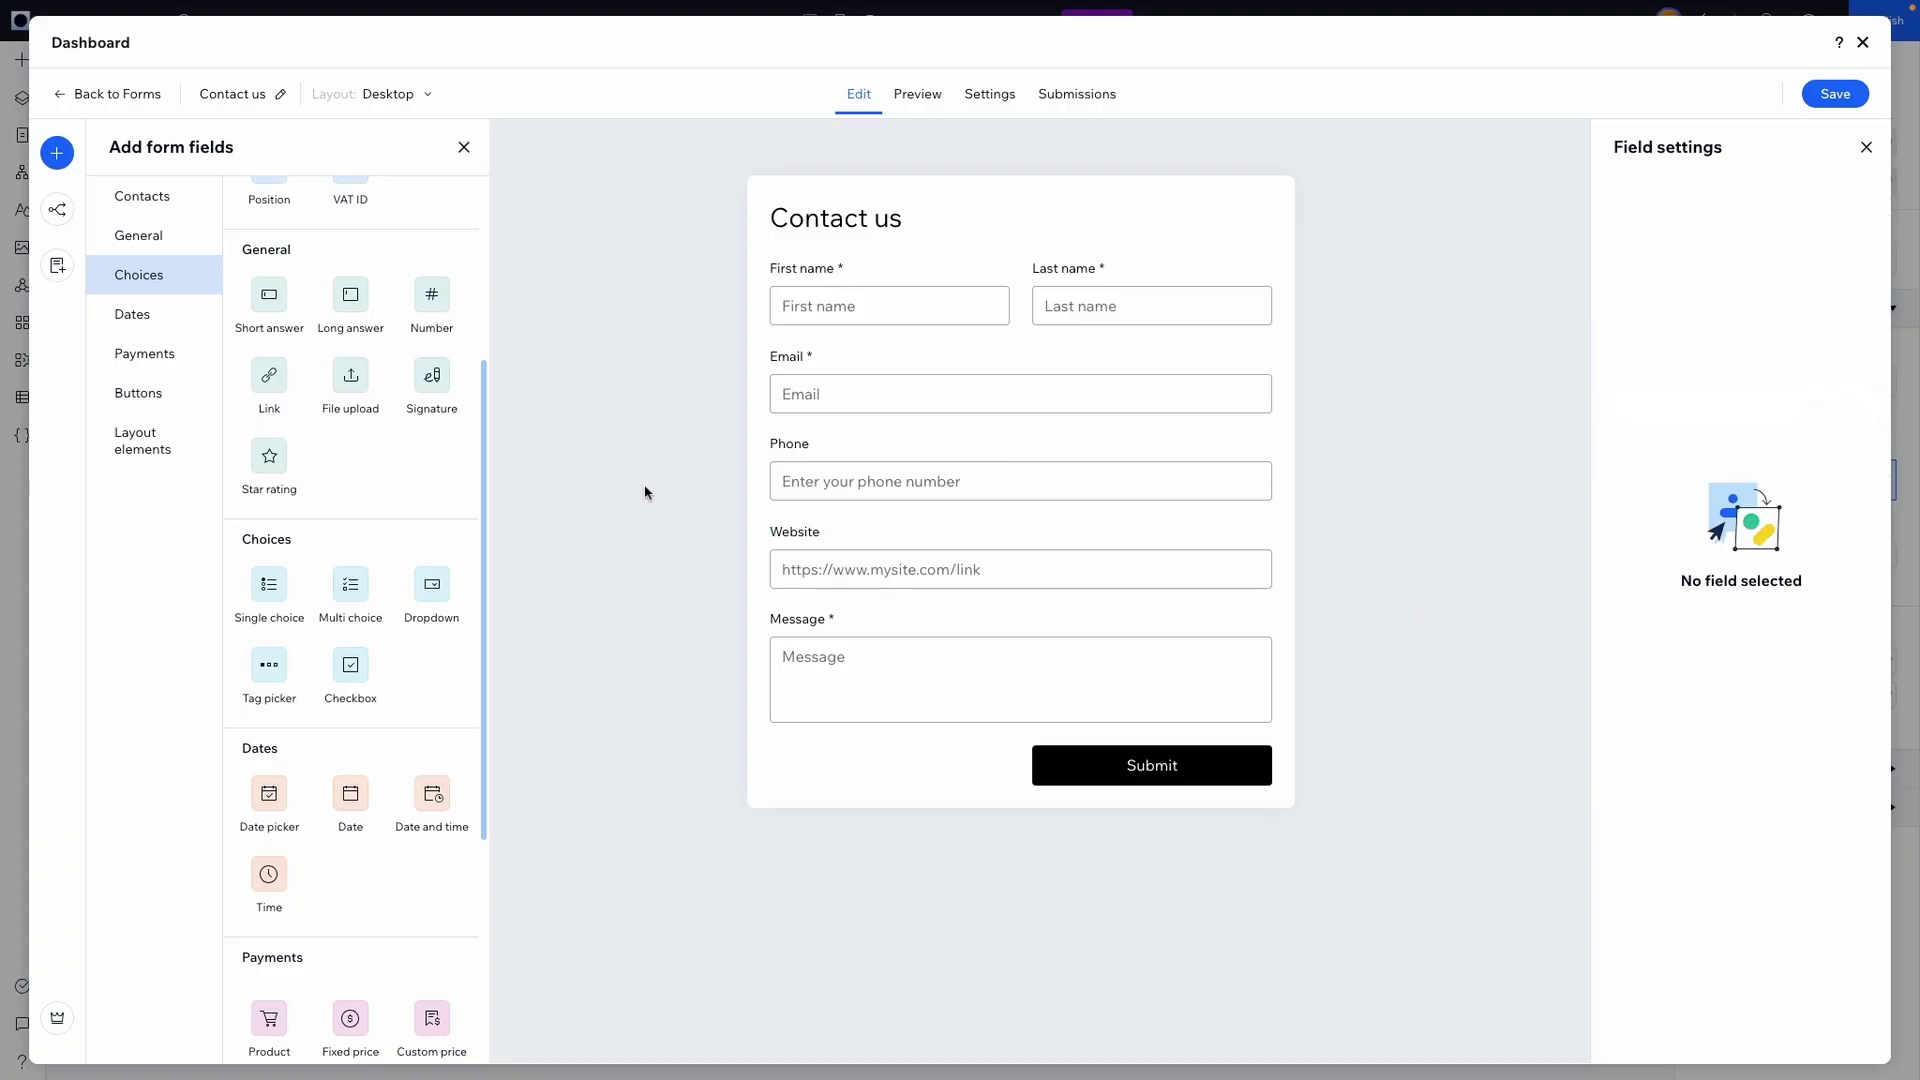
# Add a File upload field below Website and a Single choice field between it and the Message field
pyautogui.moveTo(358, 392); pyautogui.dragTo(850, 652)
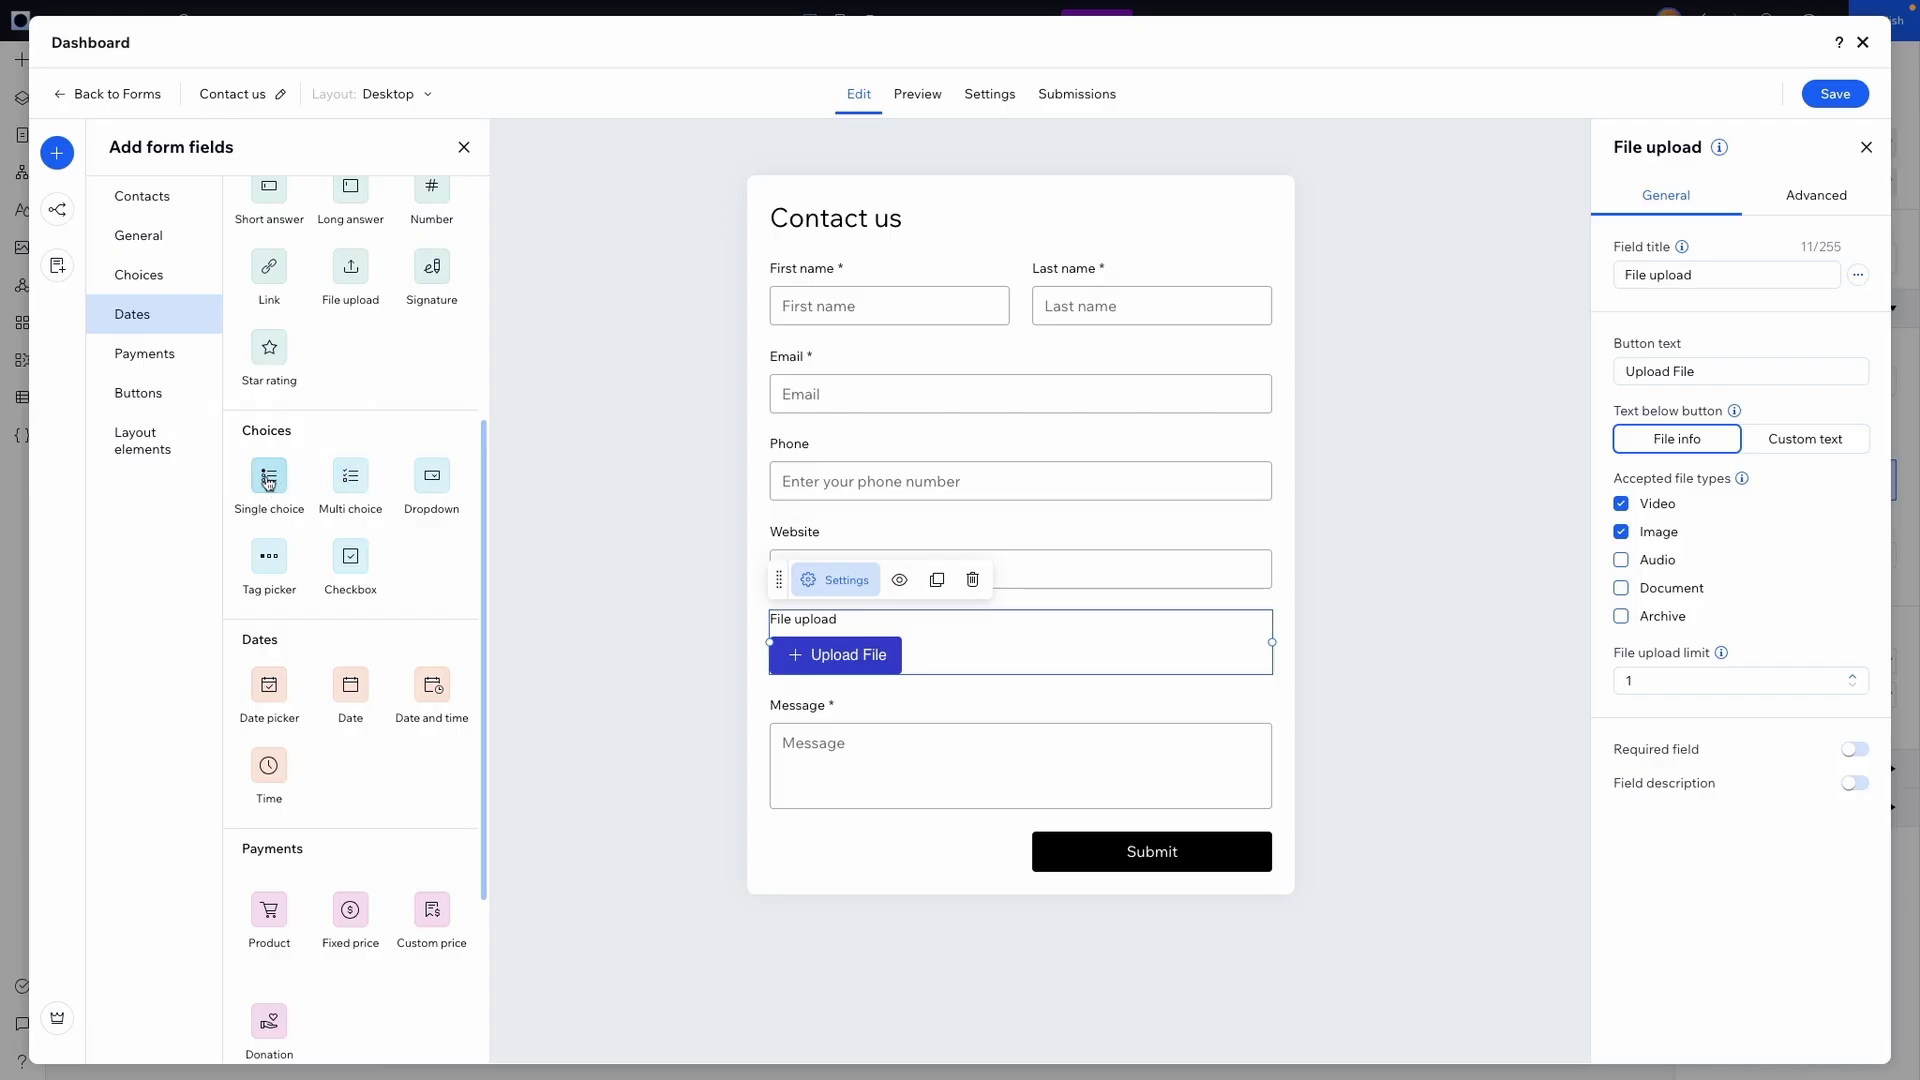
pyautogui.moveTo(270, 483); pyautogui.dragTo(918, 700)
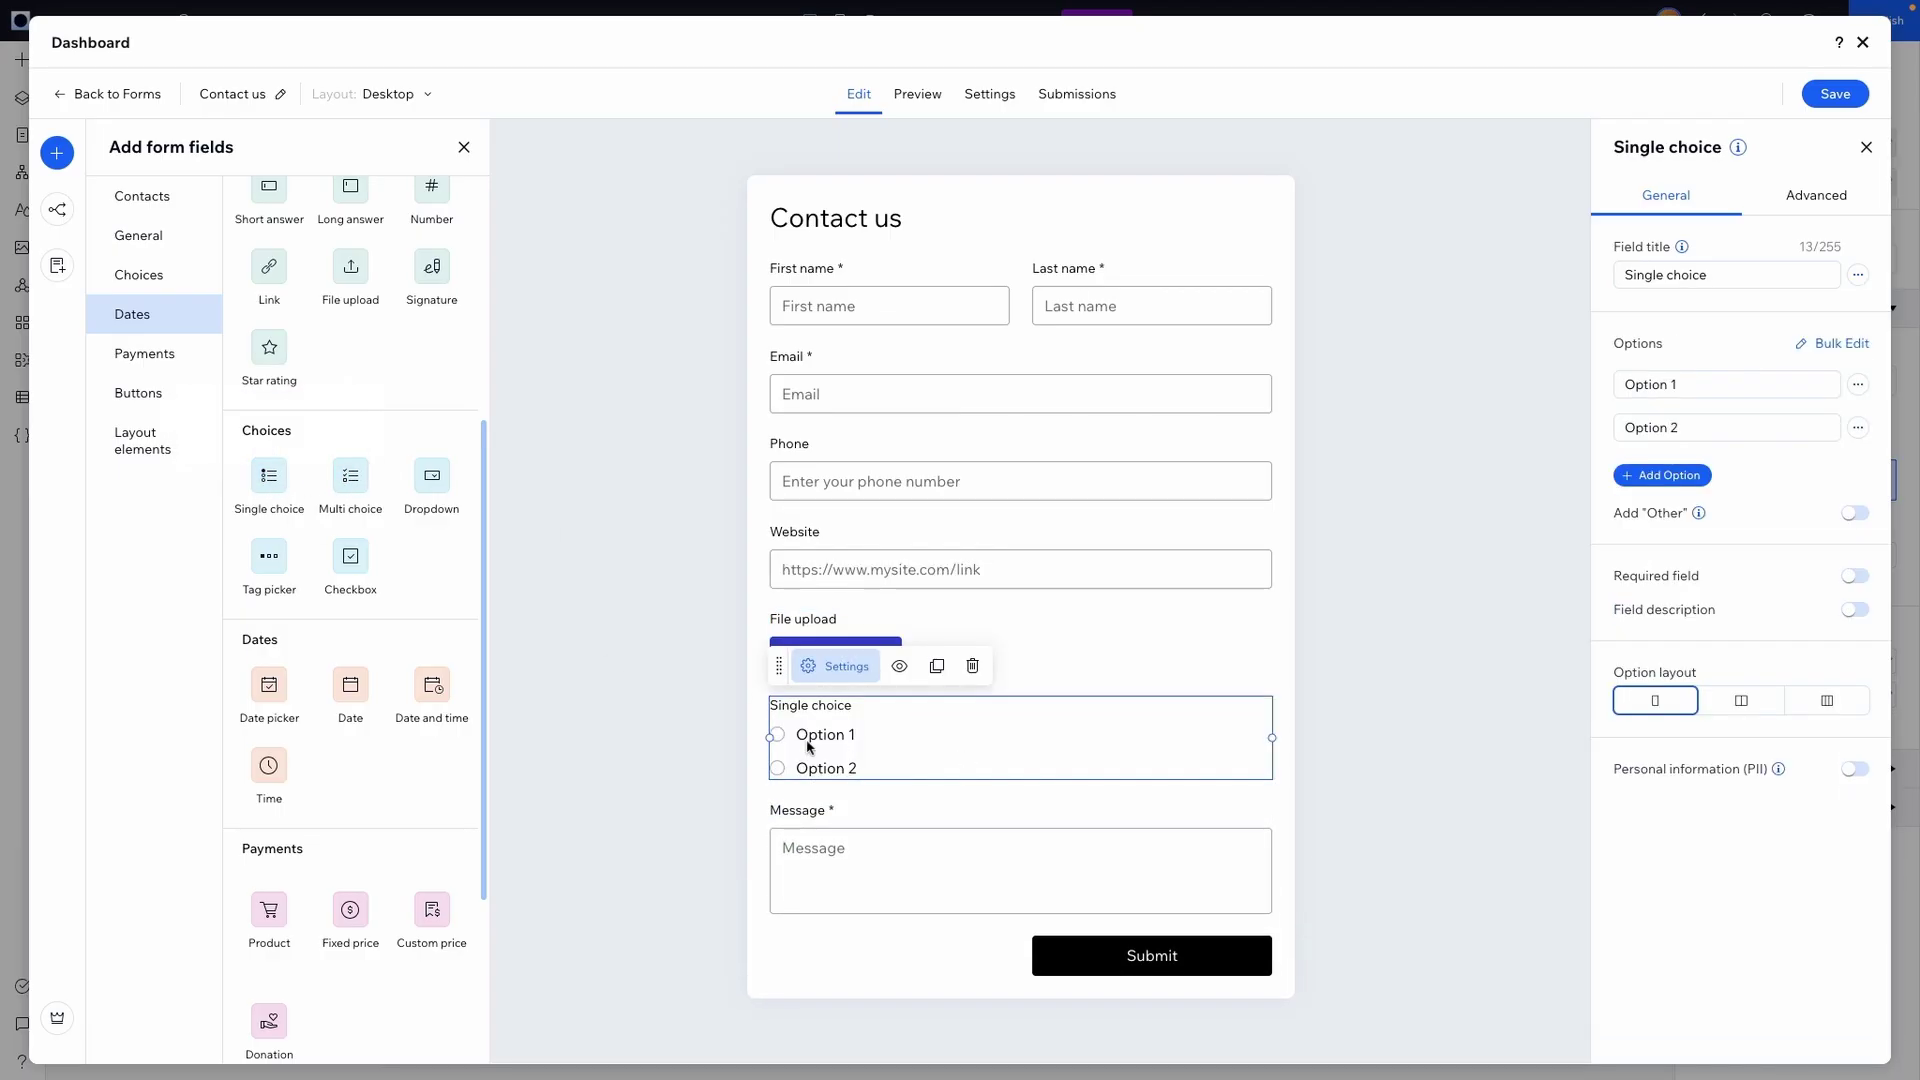
# Preview the form, try the Single choice options, and return to editing
pyautogui.click(918, 95)
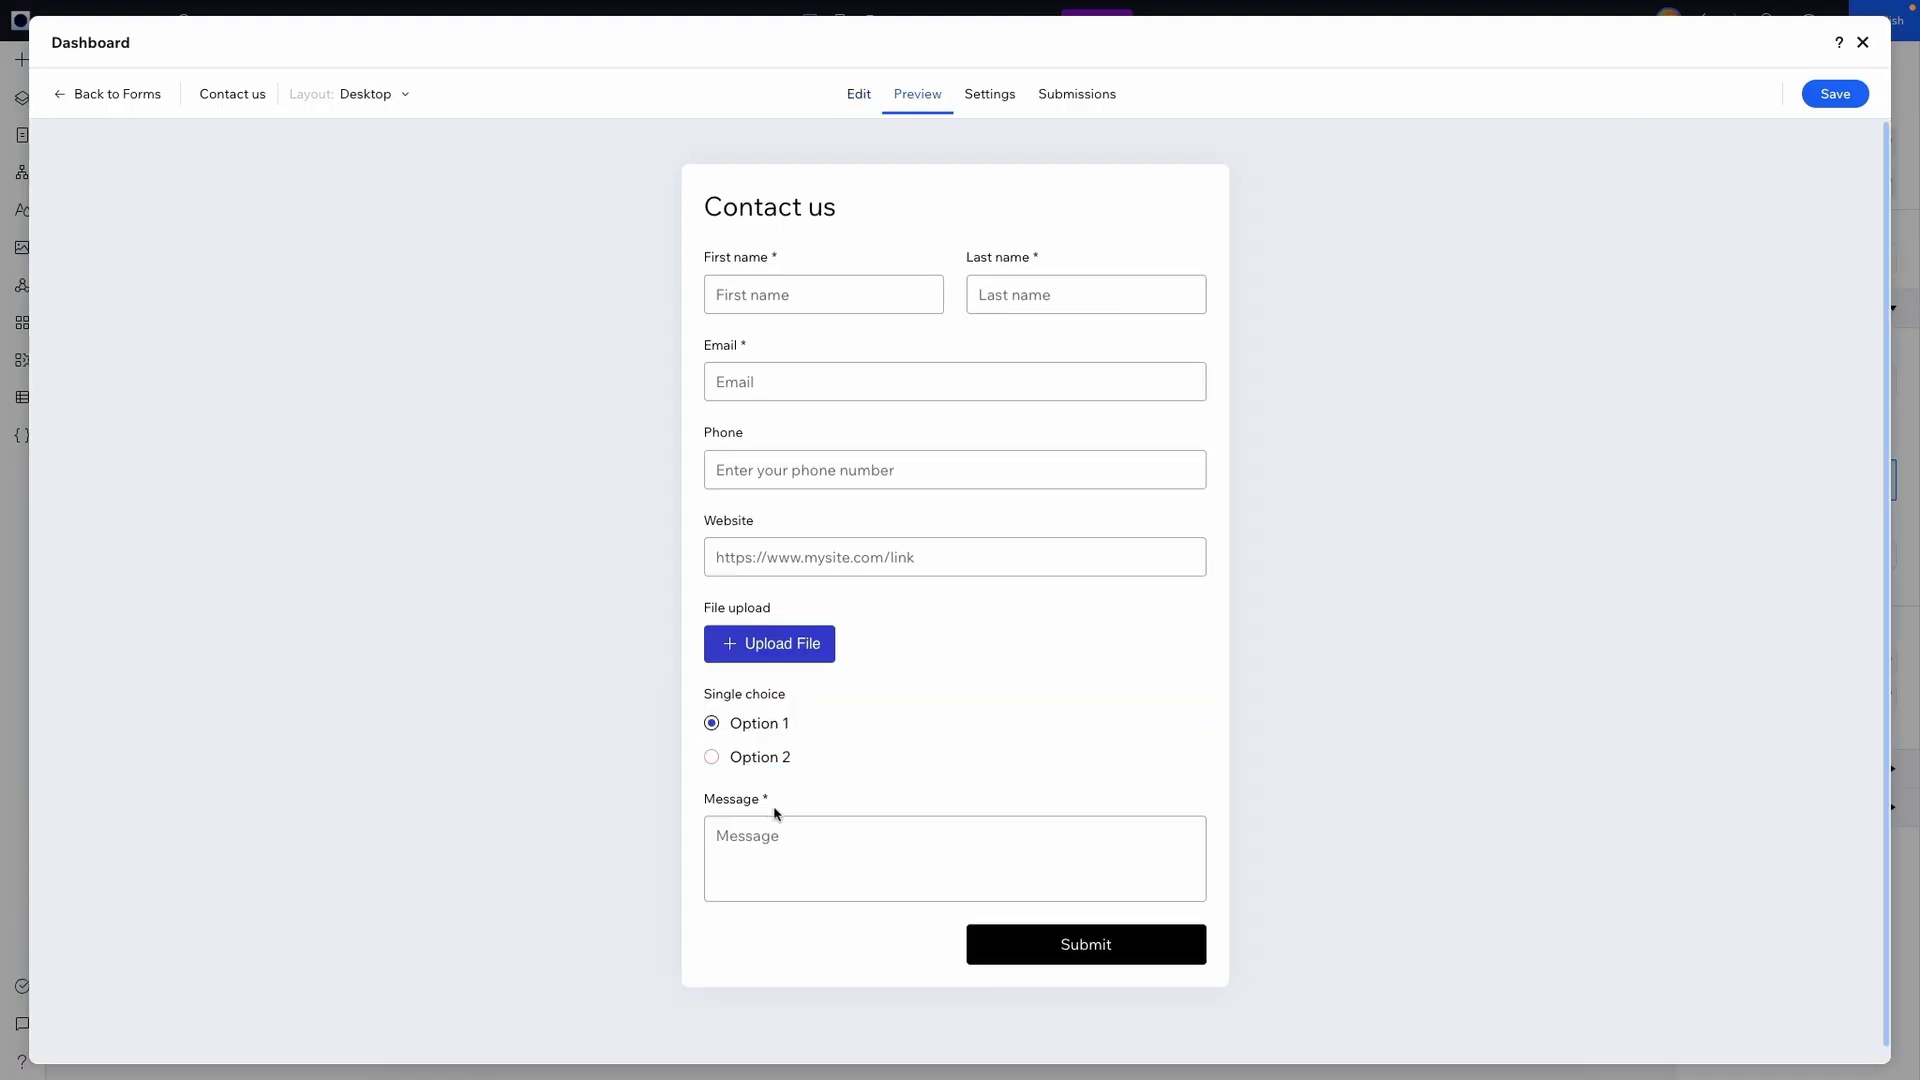
pyautogui.click(712, 758)
pyautogui.click(855, 97)
# Add a Multi choice field below the Single choice field and try both of its options in the form preview
pyautogui.moveTo(345, 480); pyautogui.dragTo(950, 825)
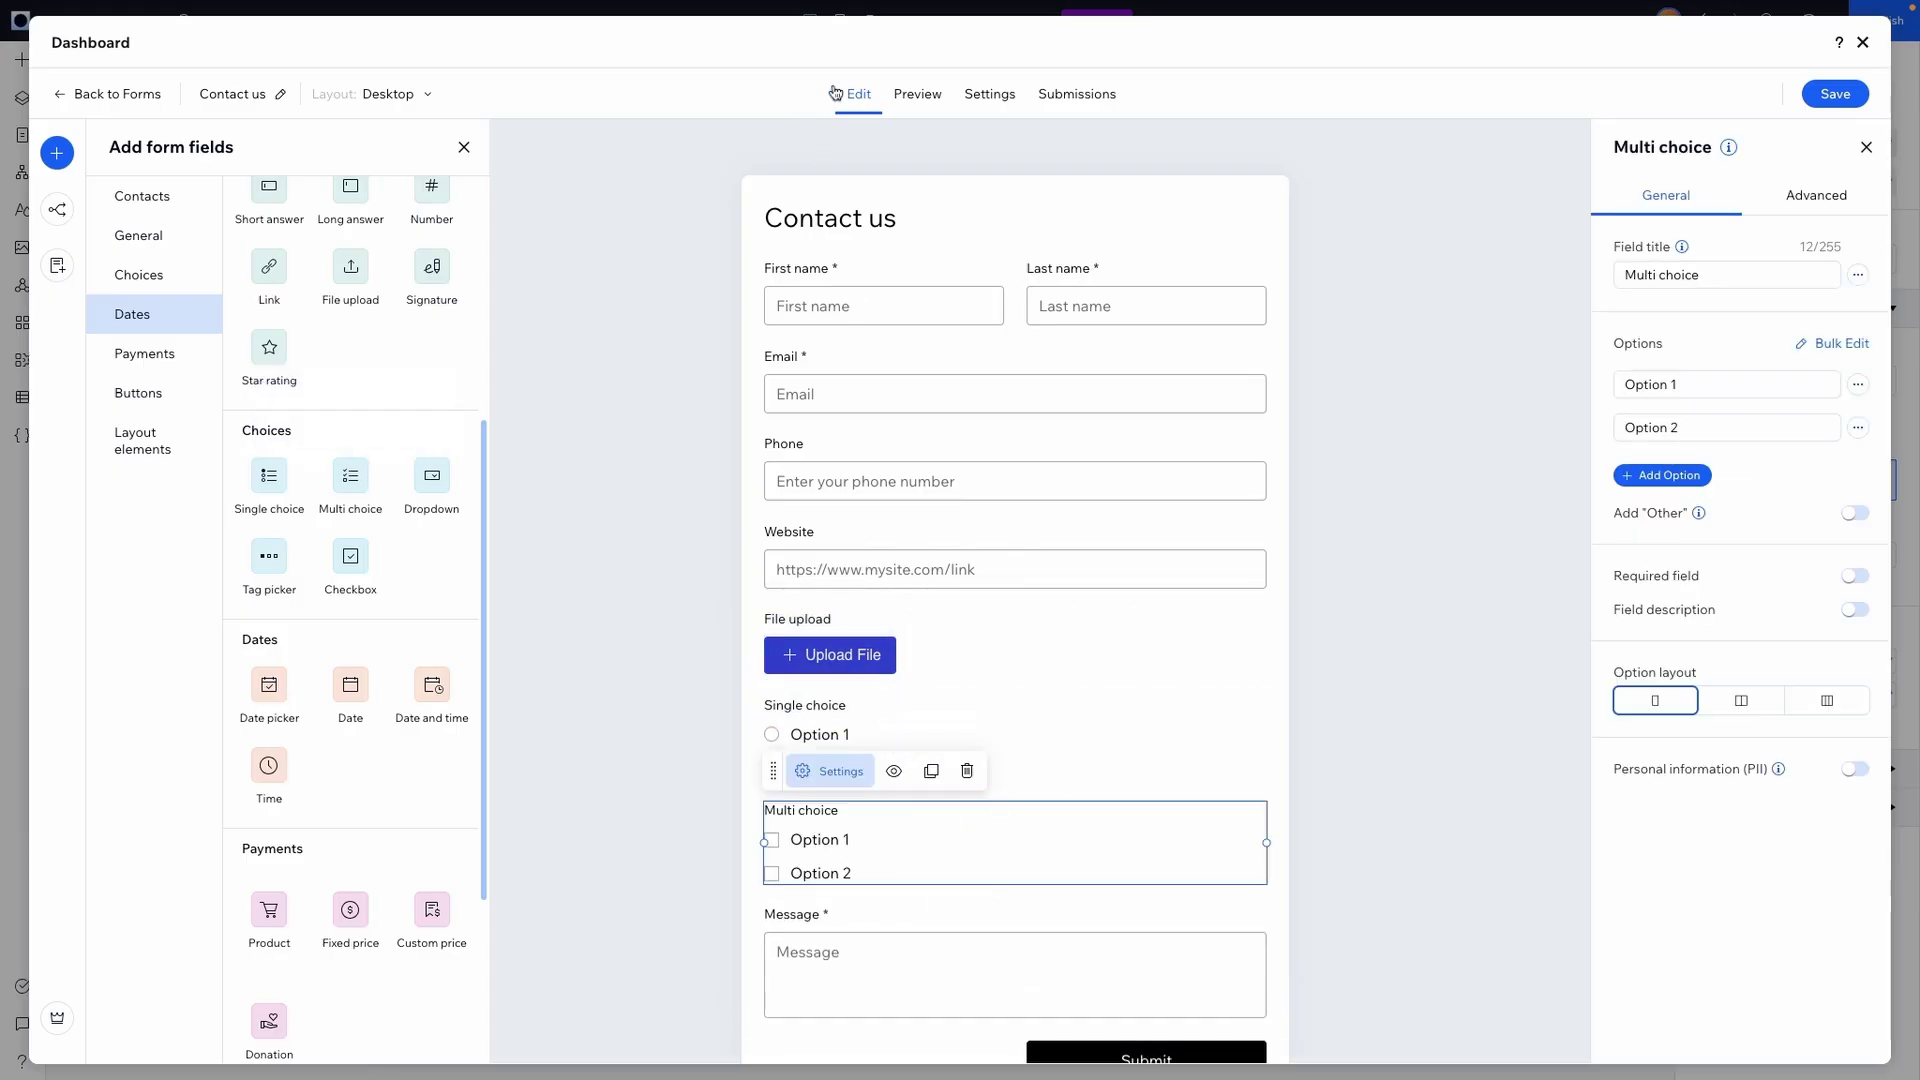
pyautogui.click(898, 97)
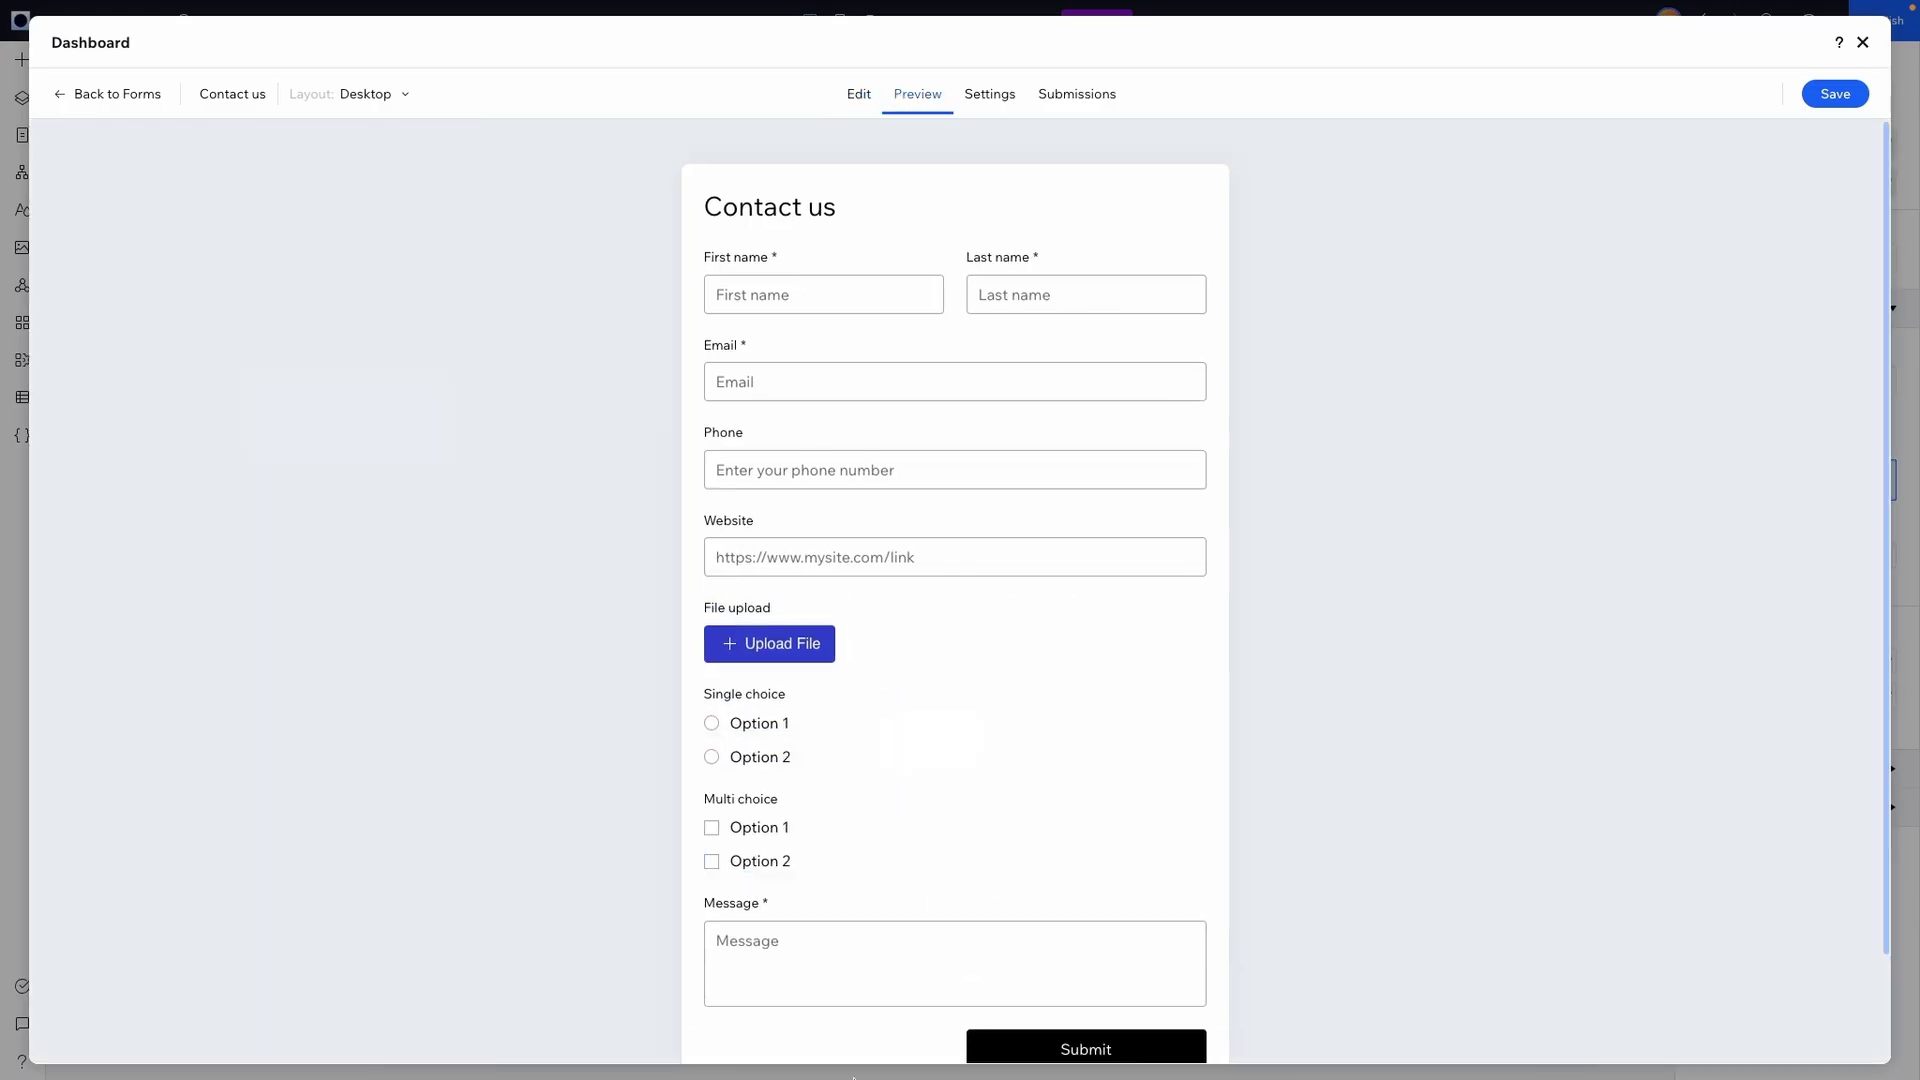
pyautogui.click(712, 829)
pyautogui.click(712, 861)
pyautogui.click(859, 97)
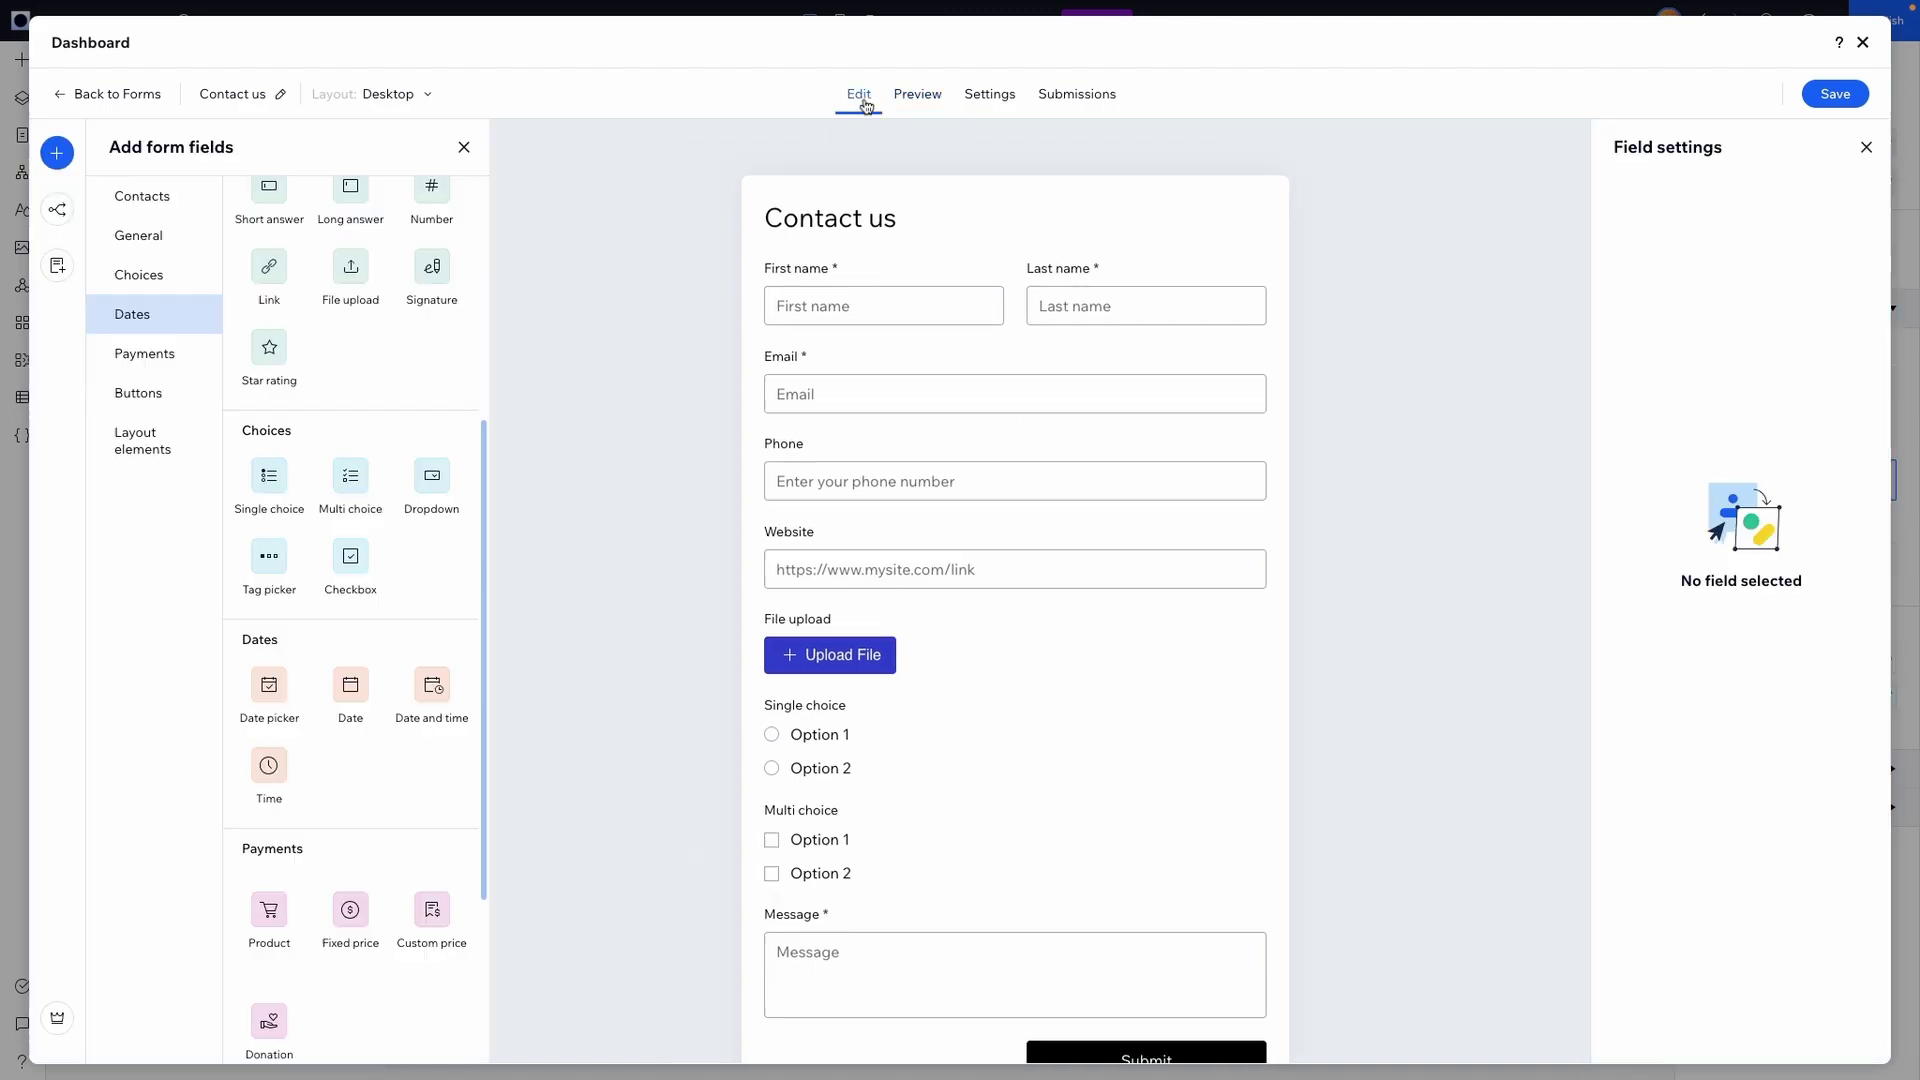
# Add Option 3, Option 4 and an "Other" choice to the Multi choice field
pyautogui.click(840, 858)
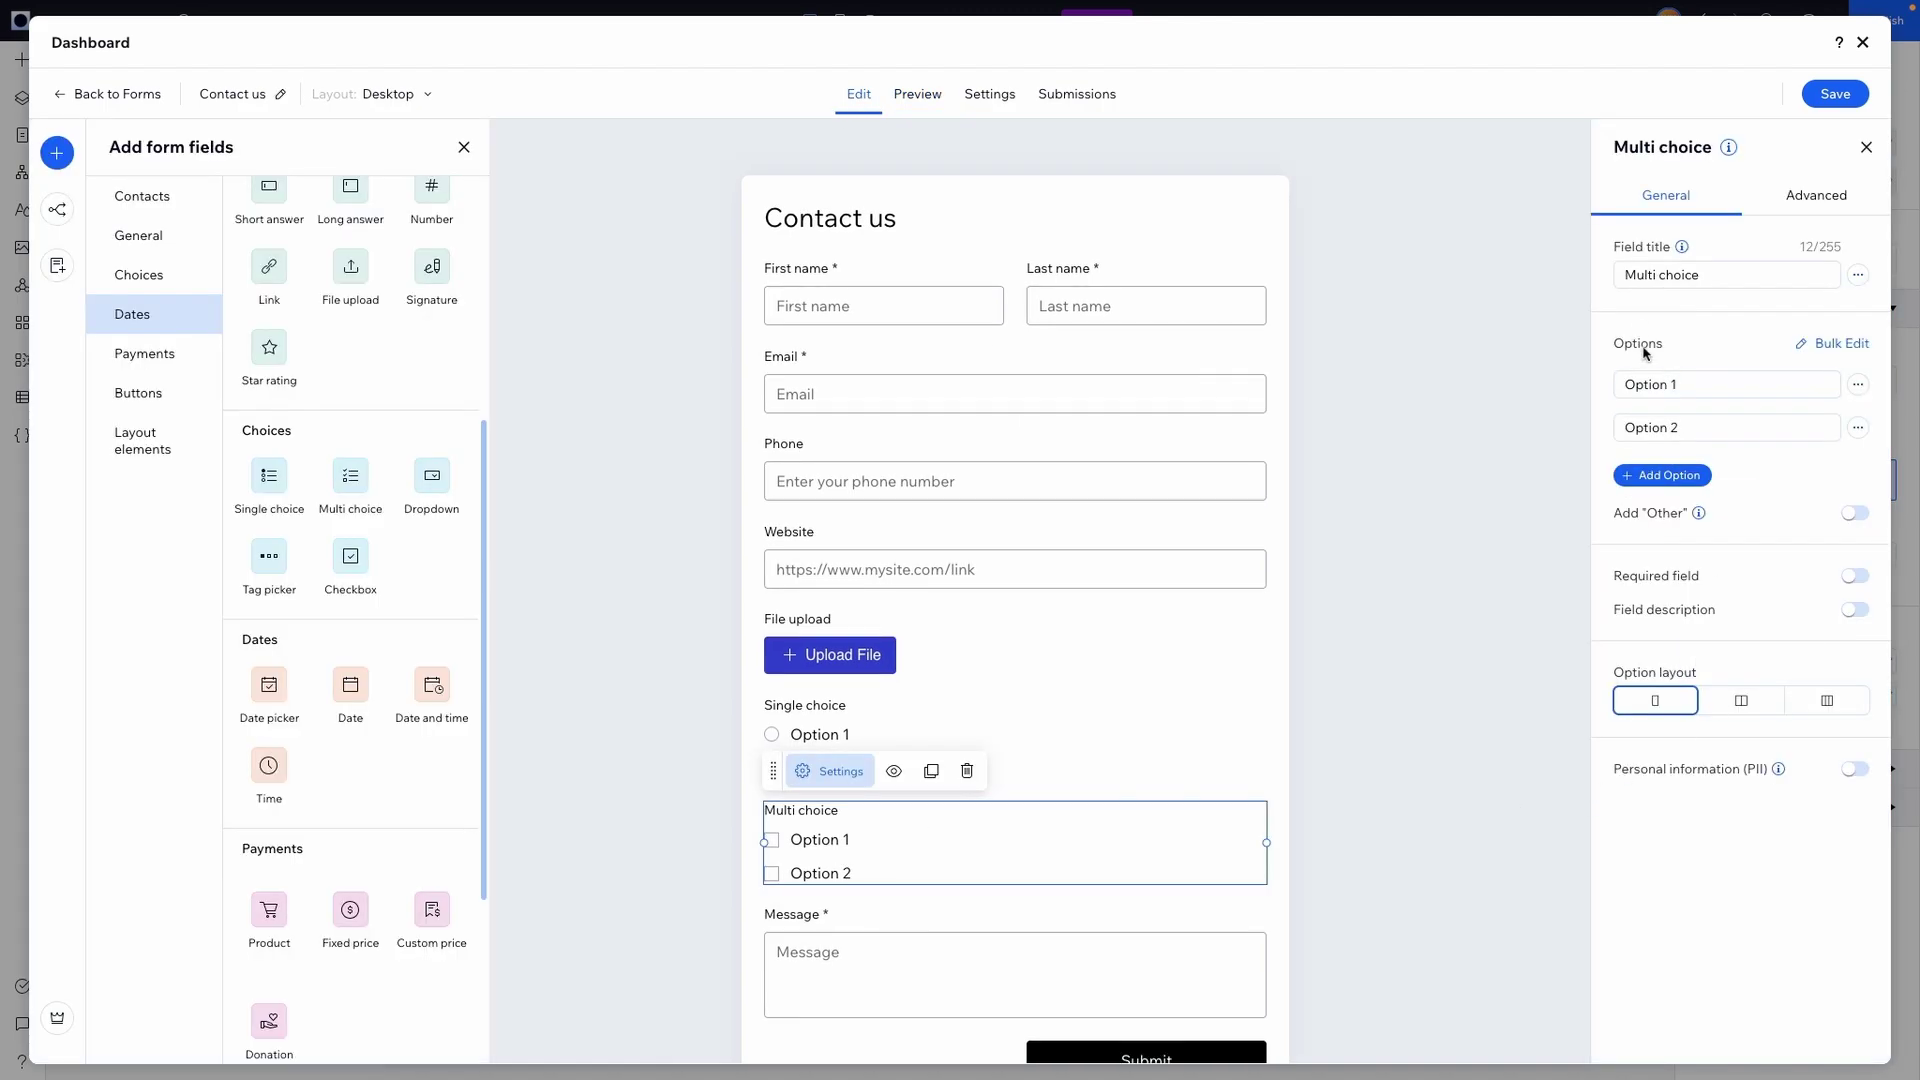
pyautogui.click(1652, 477)
pyautogui.click(1660, 519)
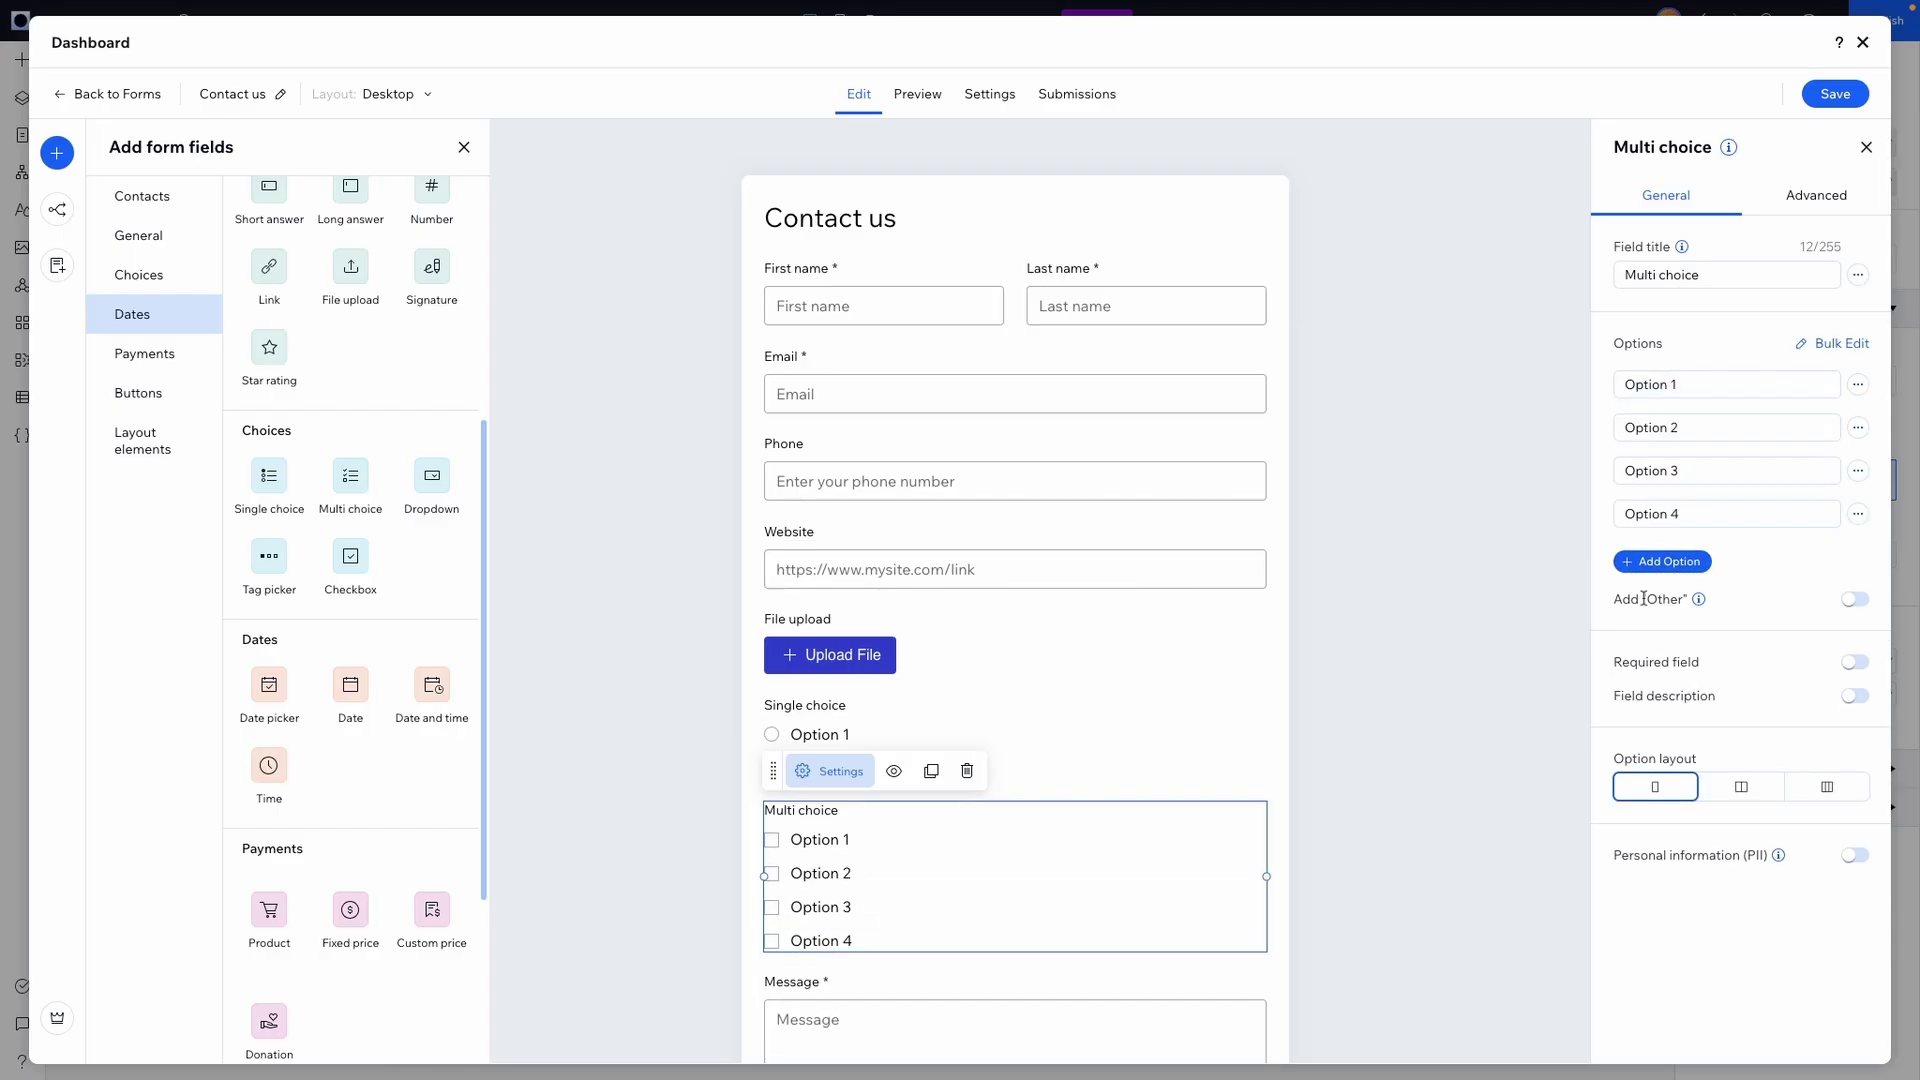
pyautogui.click(1854, 601)
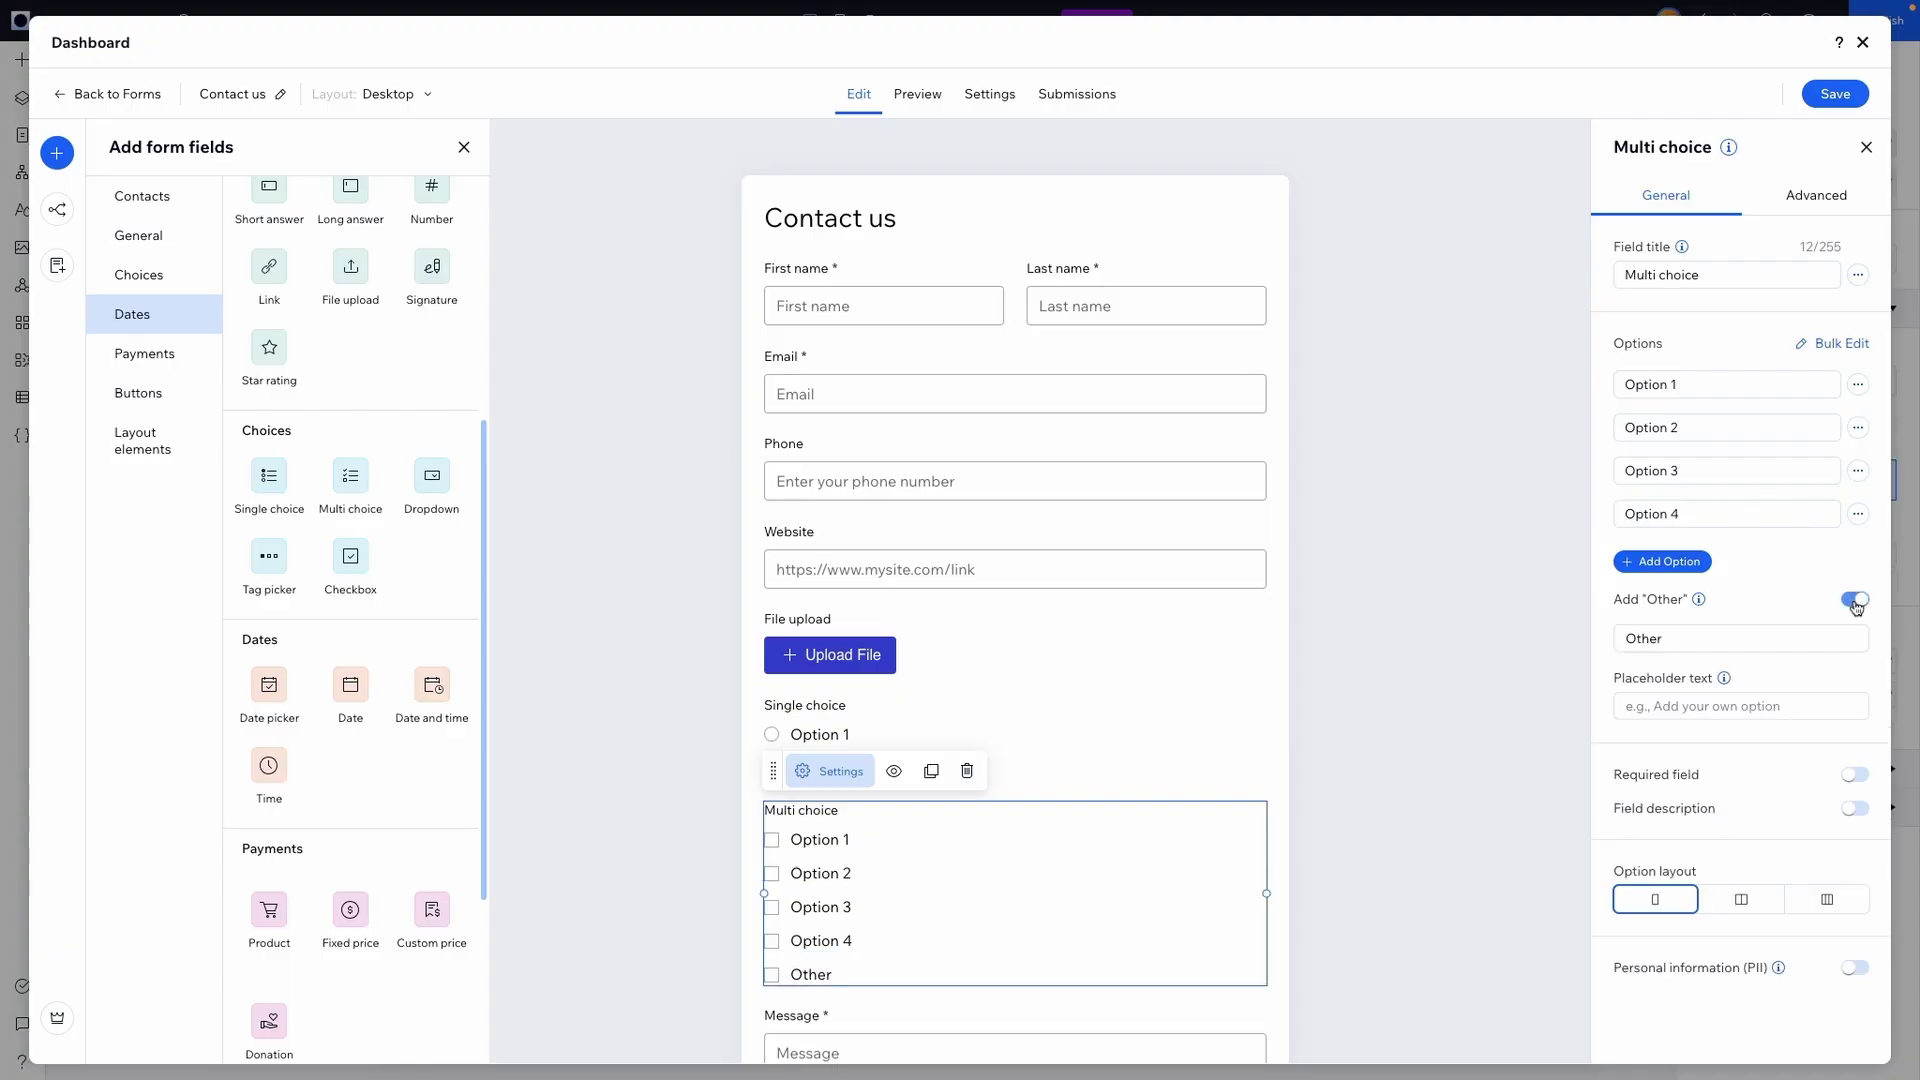
# Preview the form, try the "Other" choice of the Multi choice field, and return to editing
pyautogui.click(912, 117)
pyautogui.scroll(-1, 741, 814)
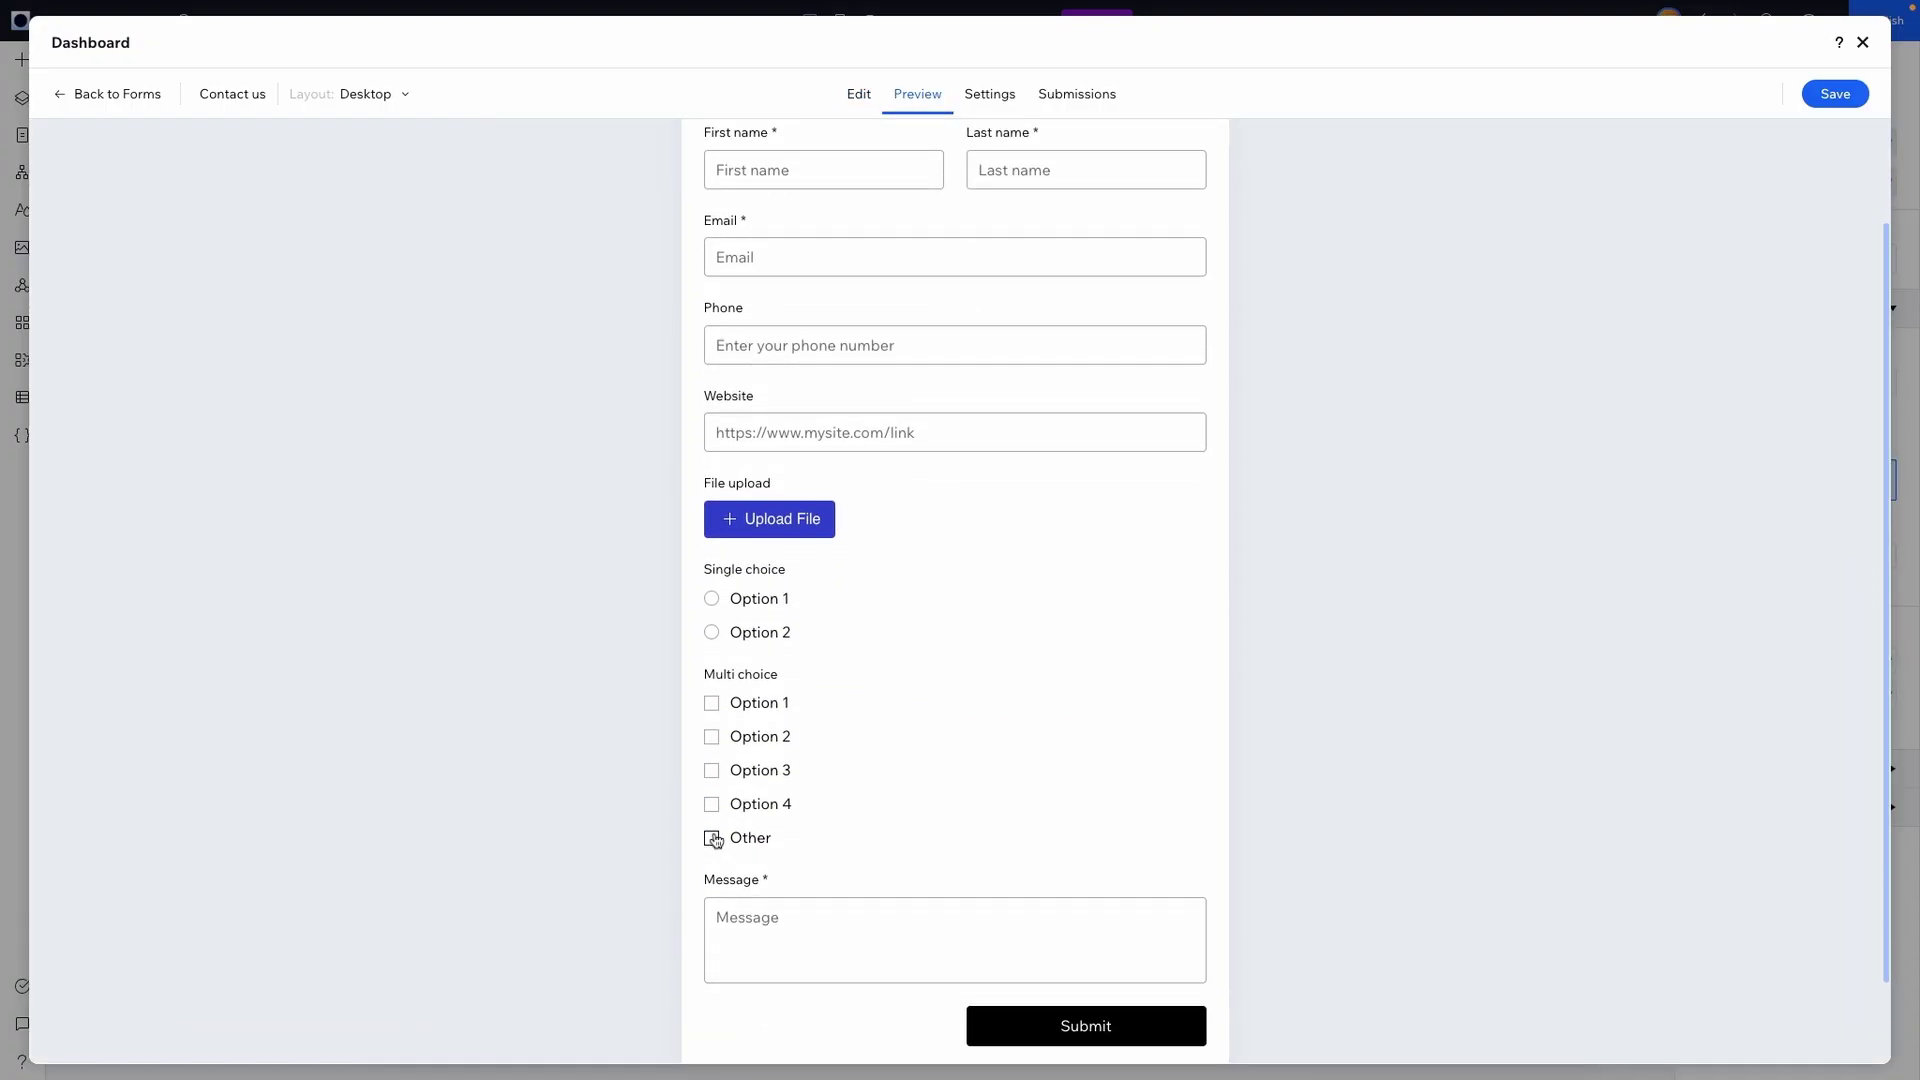
pyautogui.click(713, 838)
pyautogui.click(858, 93)
# Add a Dropdown field between Multi choice and Message, and try Option 1 and Option 2 in the form preview
pyautogui.moveTo(431, 476); pyautogui.dragTo(1016, 902)
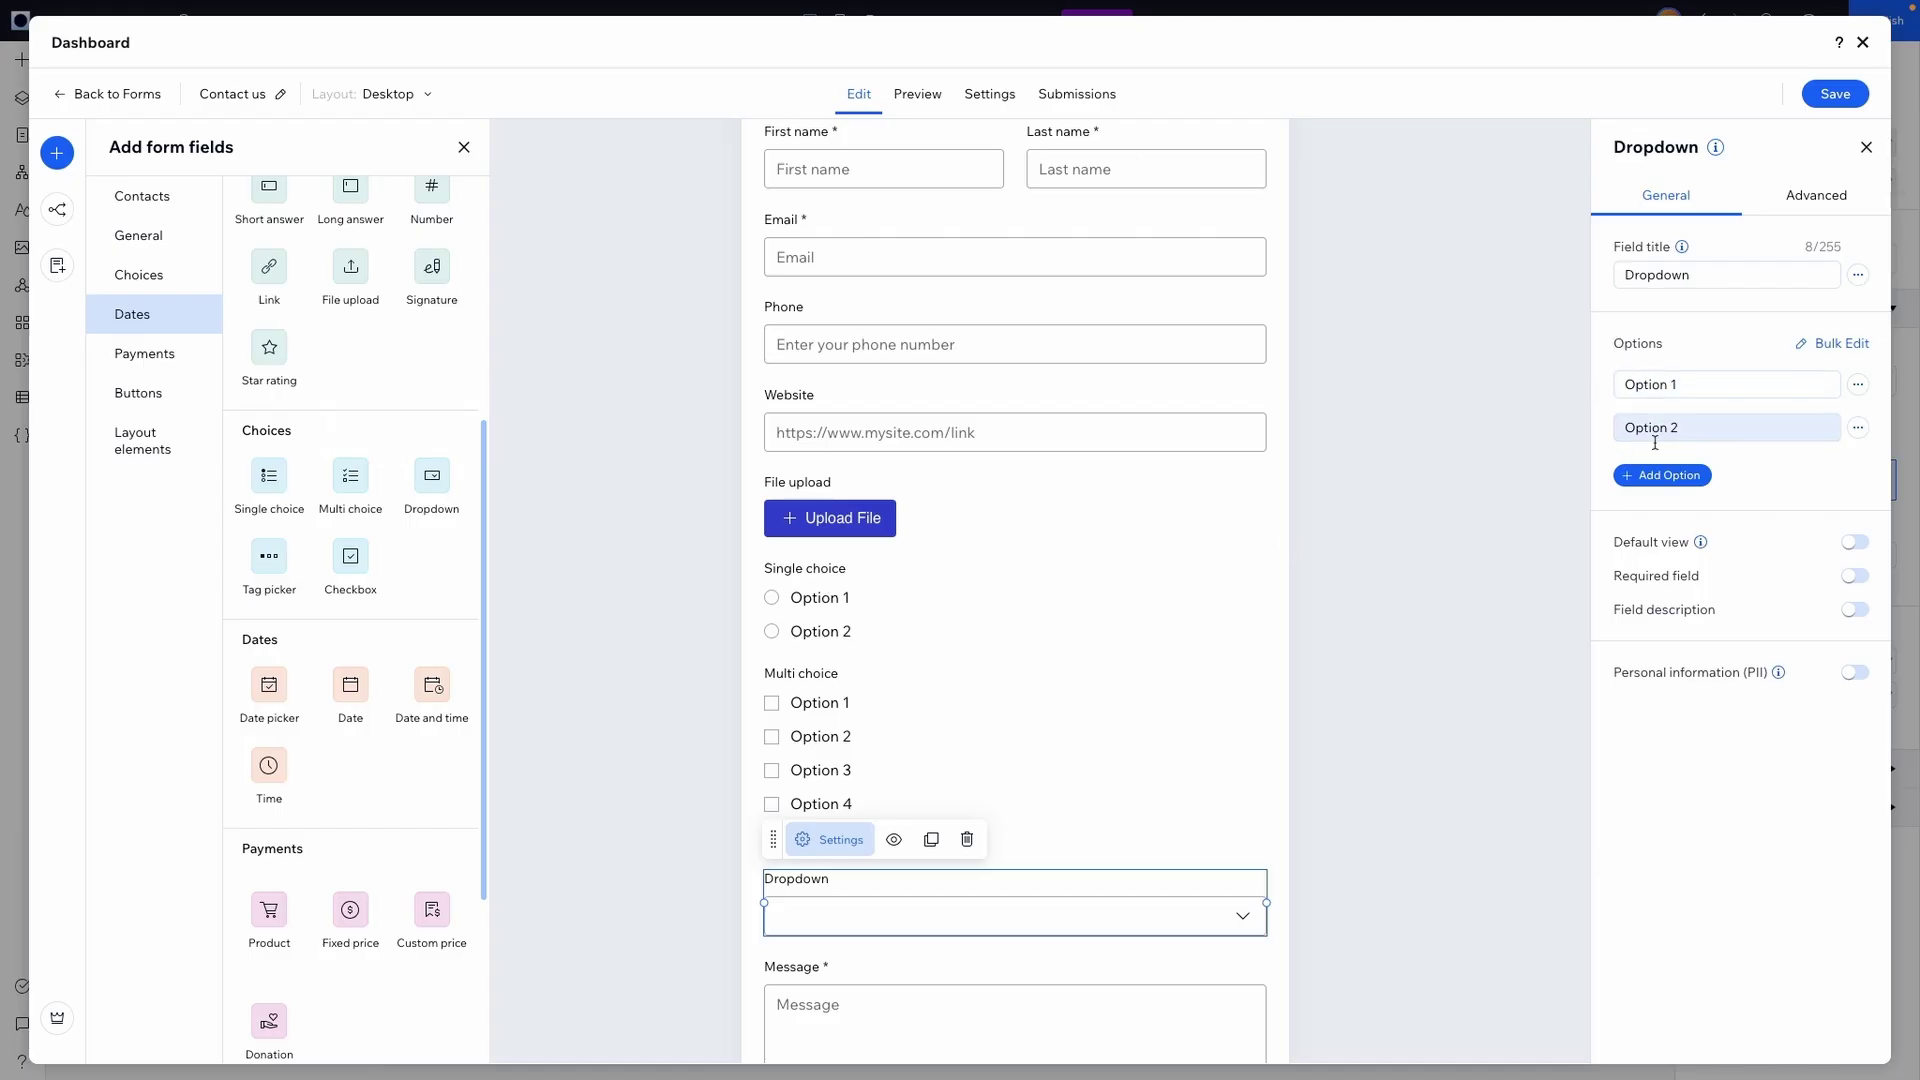
pyautogui.click(920, 93)
pyautogui.scroll(-2, 805, 787)
pyautogui.scroll(-1, 805, 787)
pyautogui.click(796, 788)
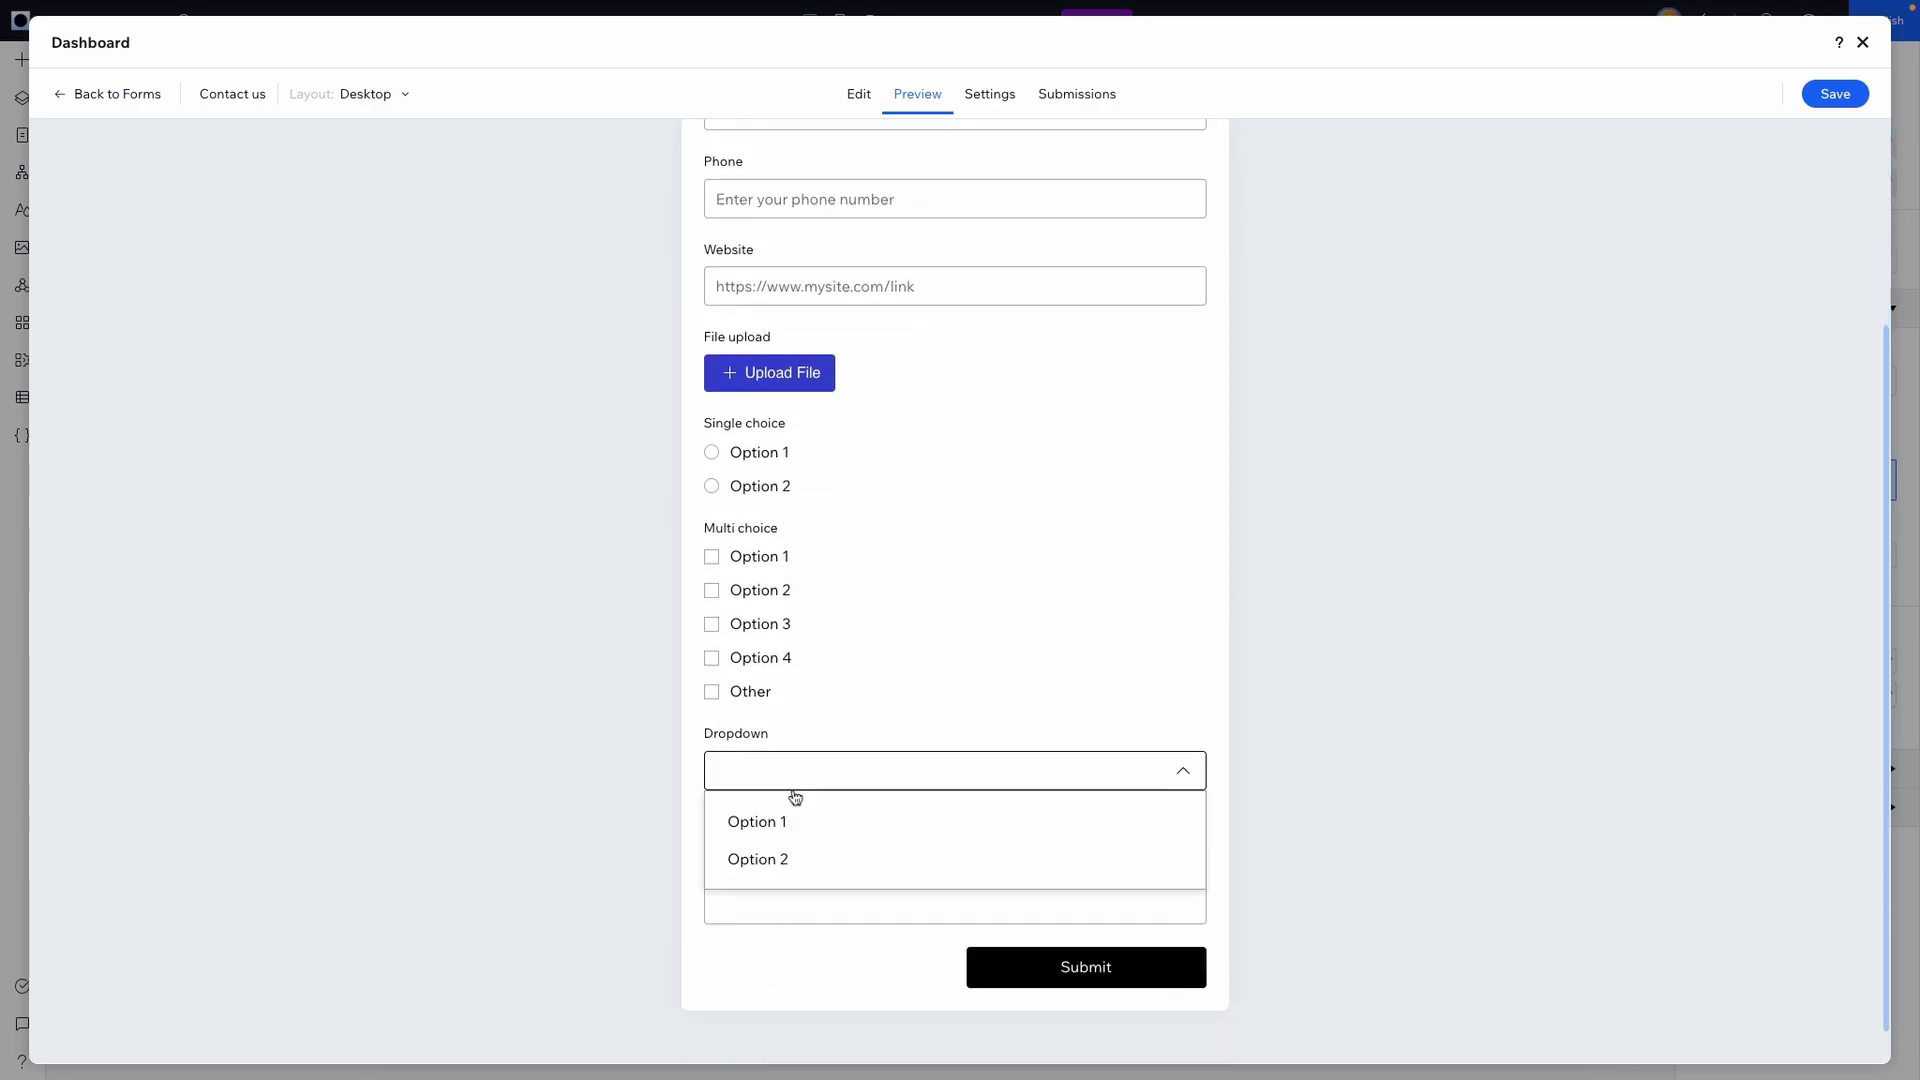
pyautogui.click(795, 818)
pyautogui.click(786, 788)
pyautogui.click(799, 850)
pyautogui.click(858, 95)
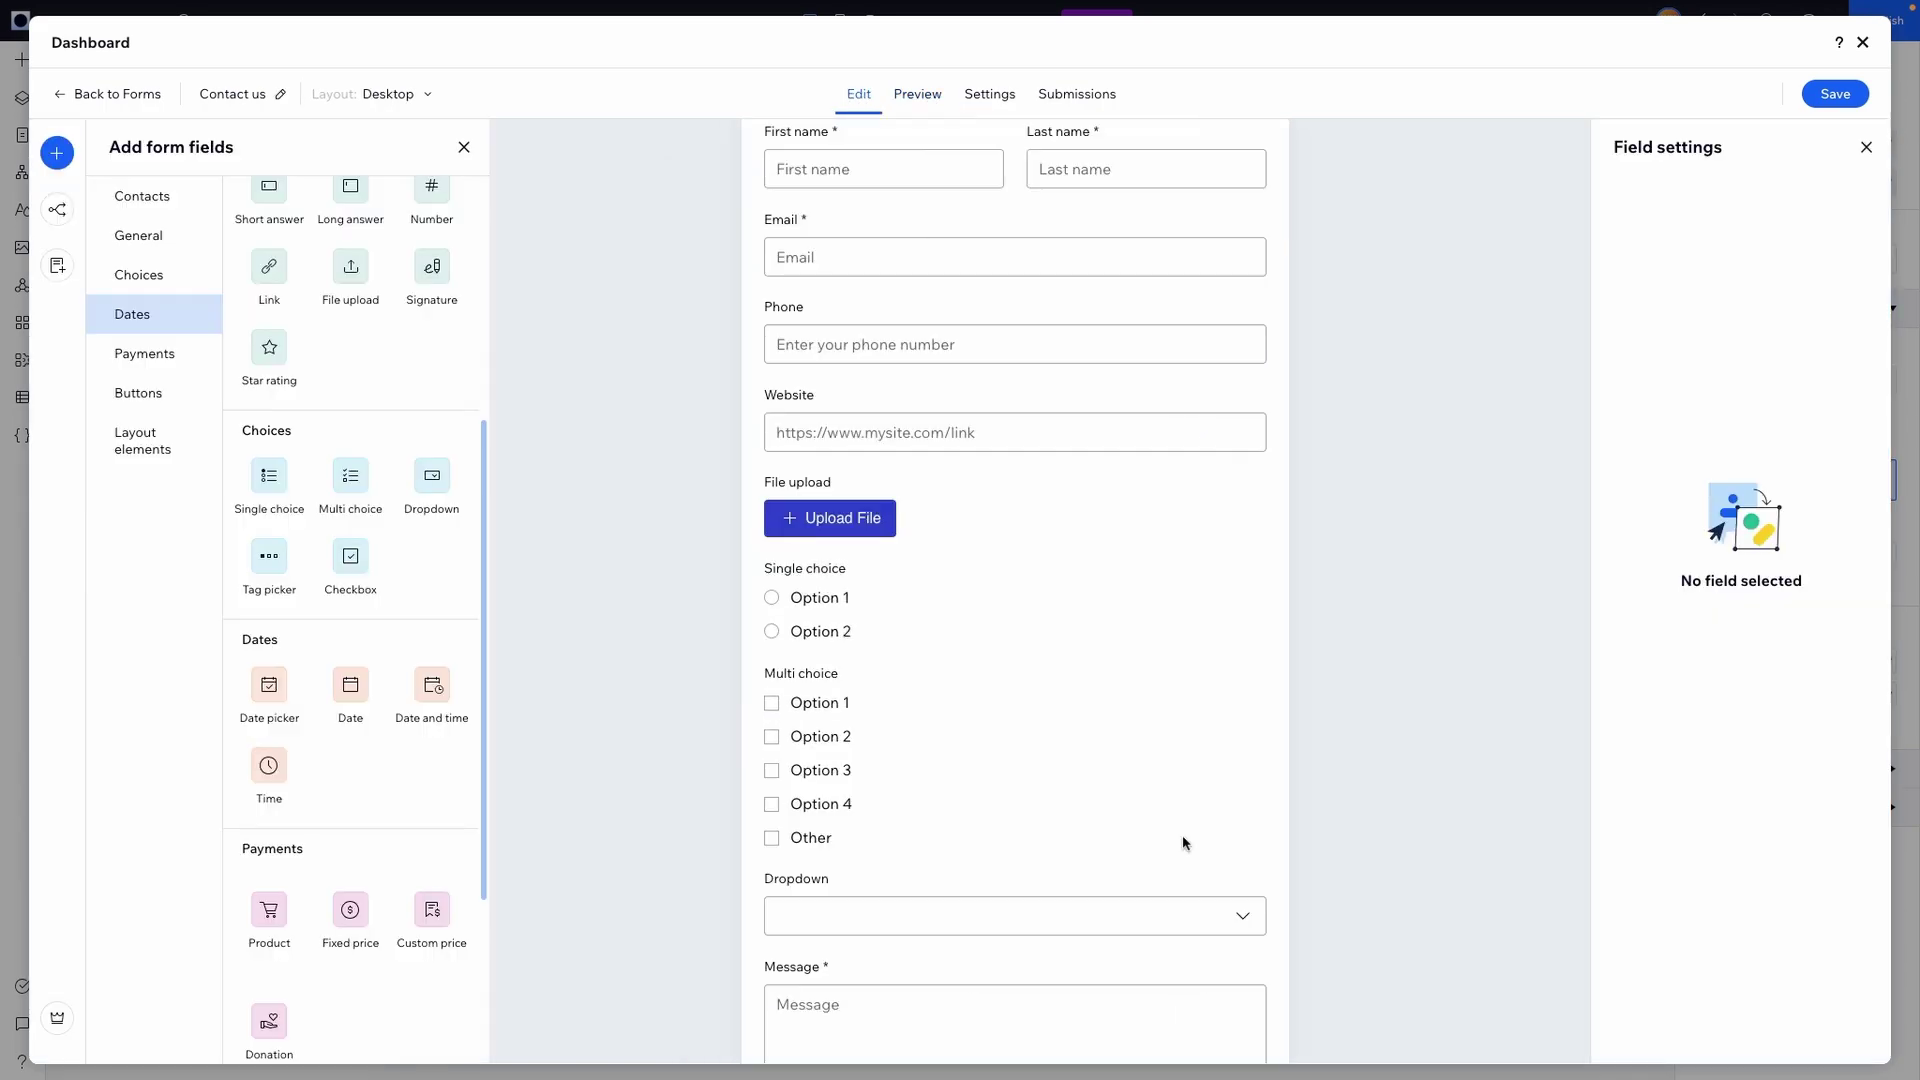
# Add a Checkbox field between Dropdown and Message, and switch its default checked state on and back off
pyautogui.scroll(-2, 1183, 840)
pyautogui.moveTo(358, 574); pyautogui.dragTo(1140, 848)
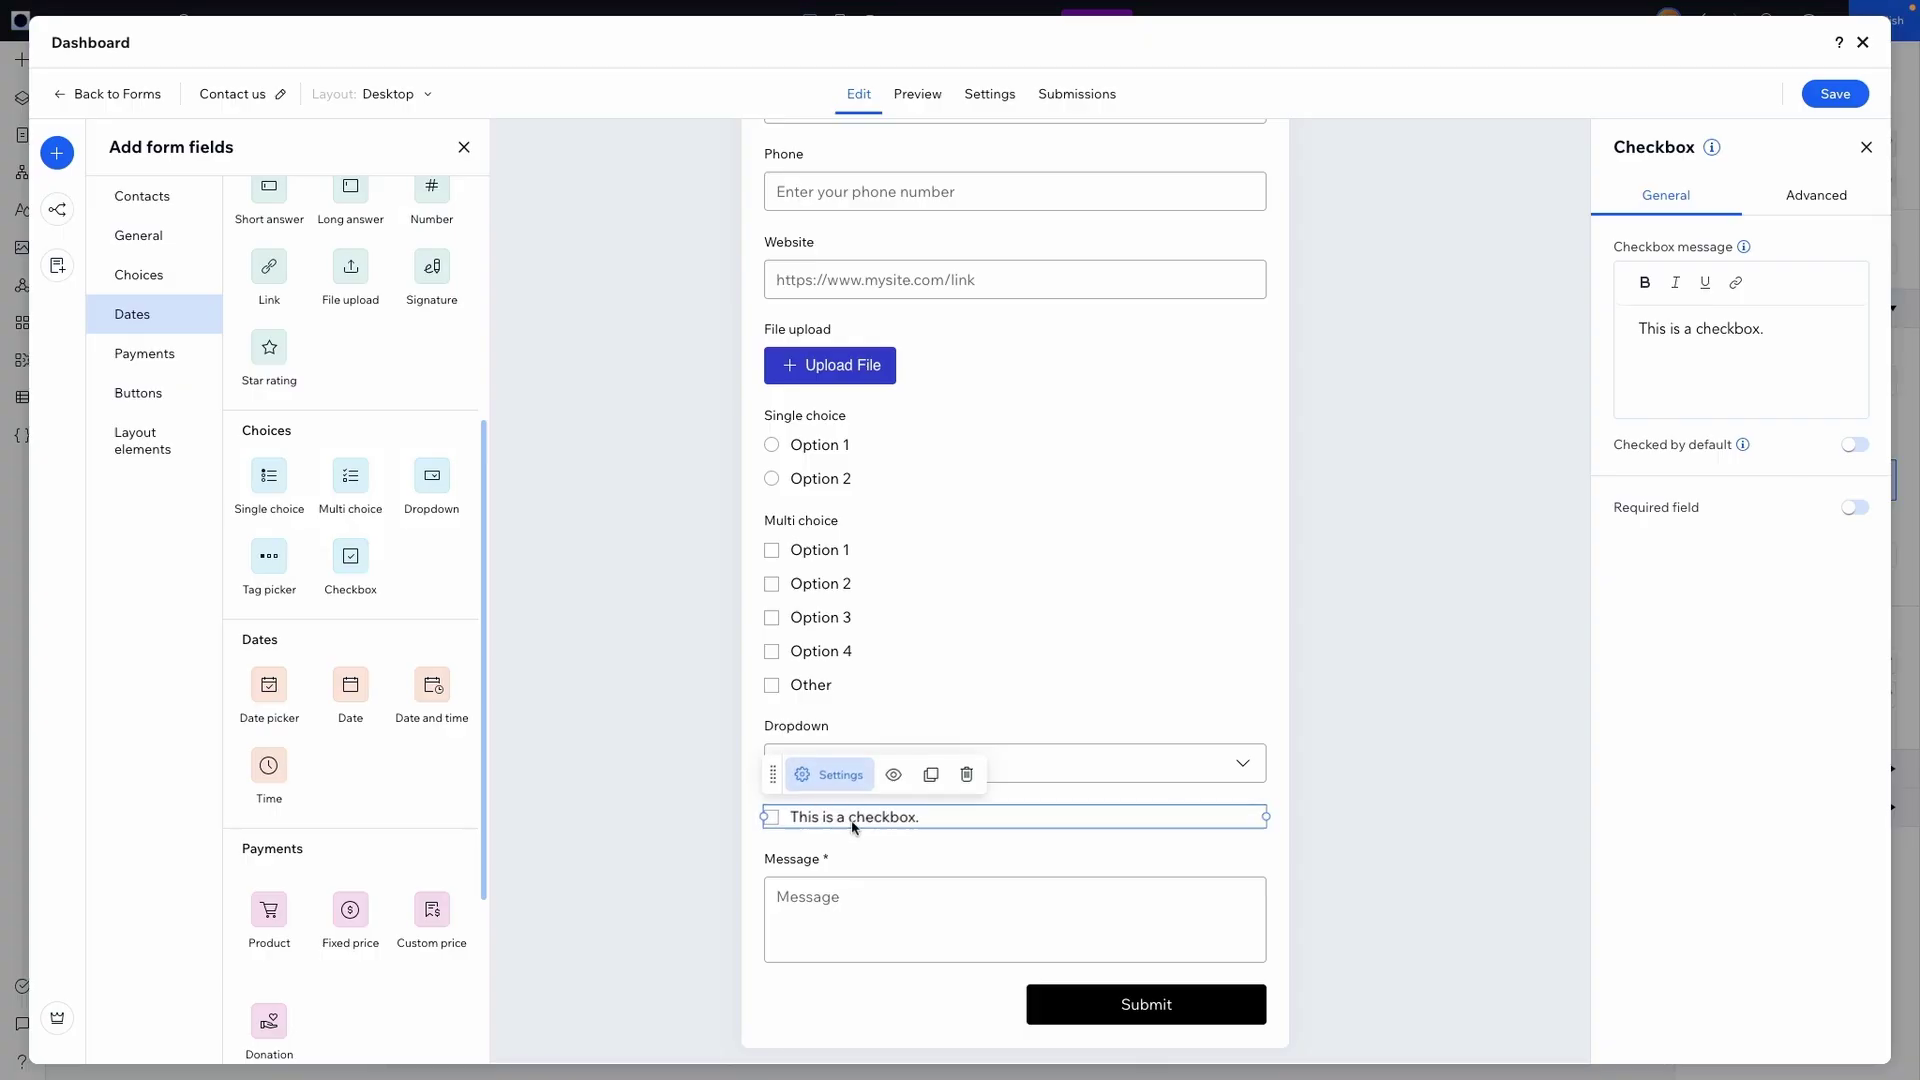
pyautogui.click(1853, 445)
pyautogui.click(1853, 445)
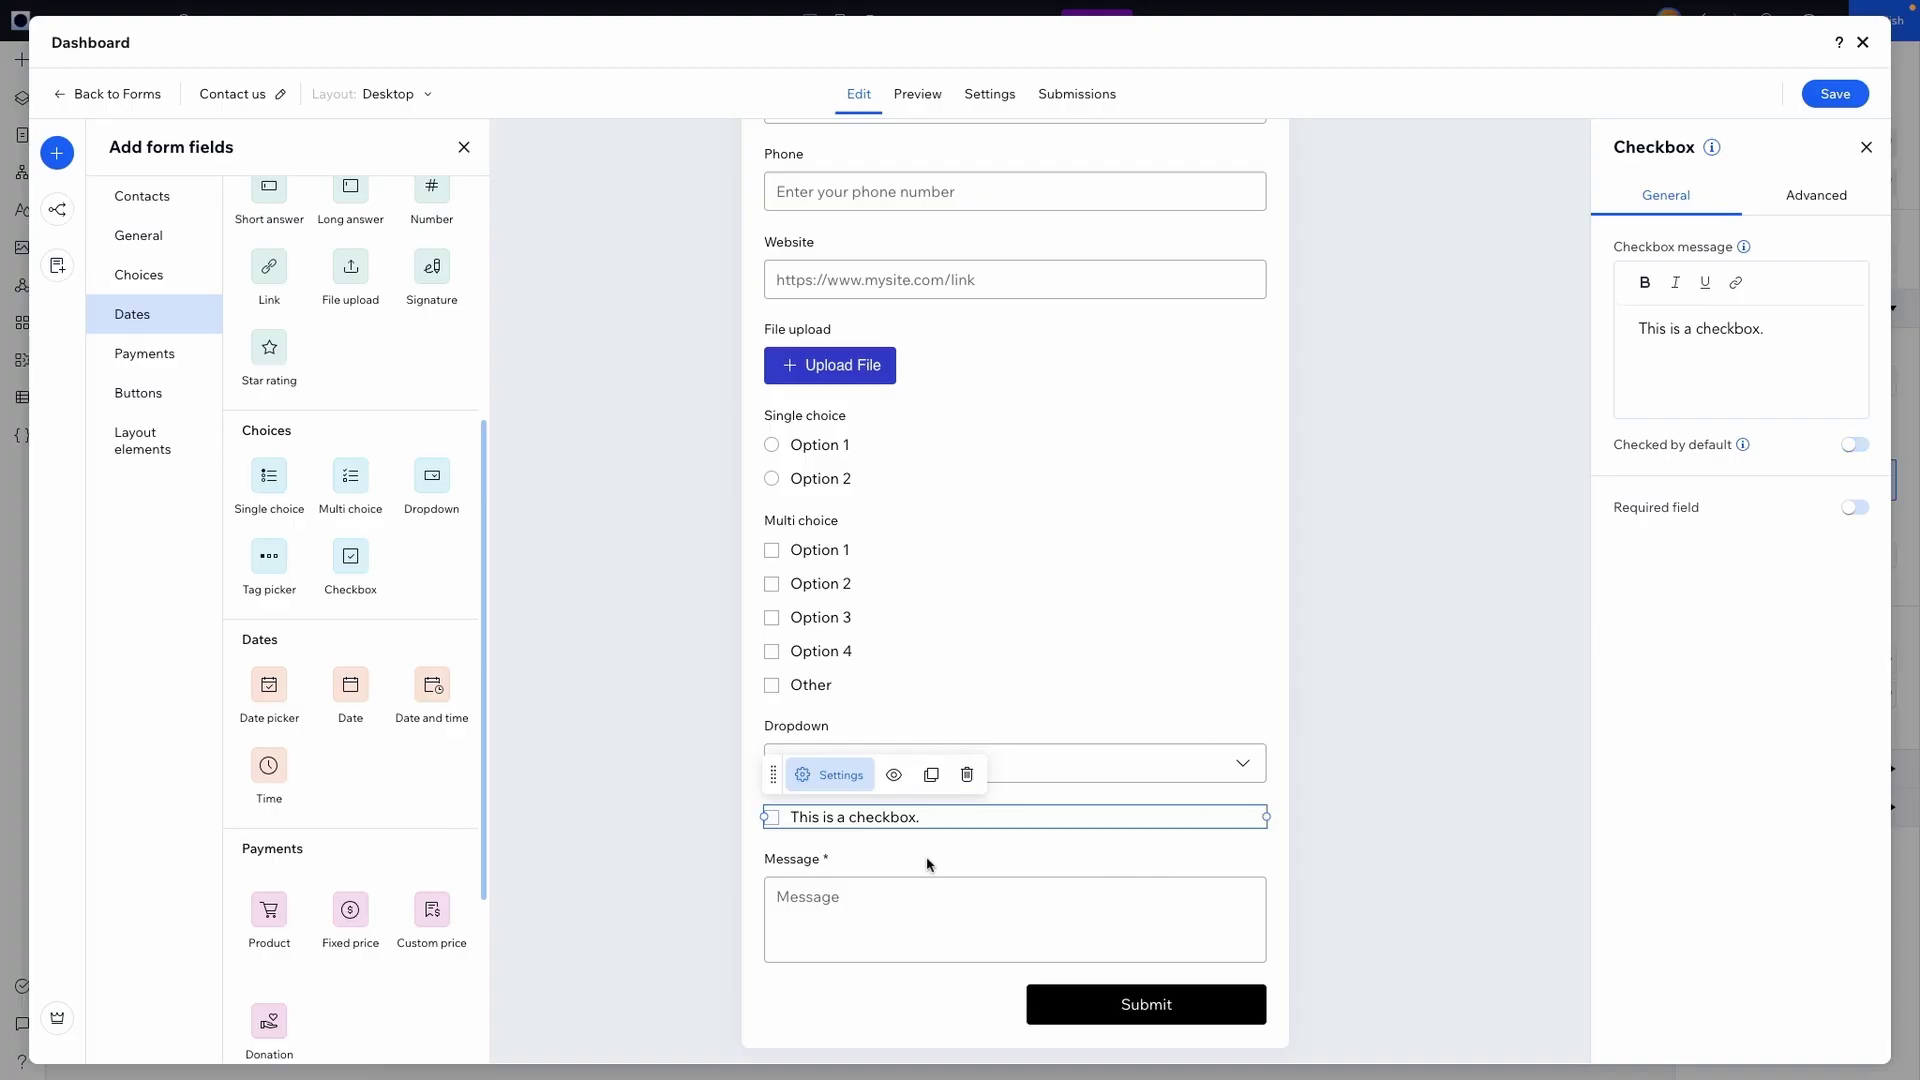
# Set the checkbox message to "I have read your Privacy Policy"
pyautogui.click(1805, 330)
pyautogui.hotkey('ctrl', 'a')
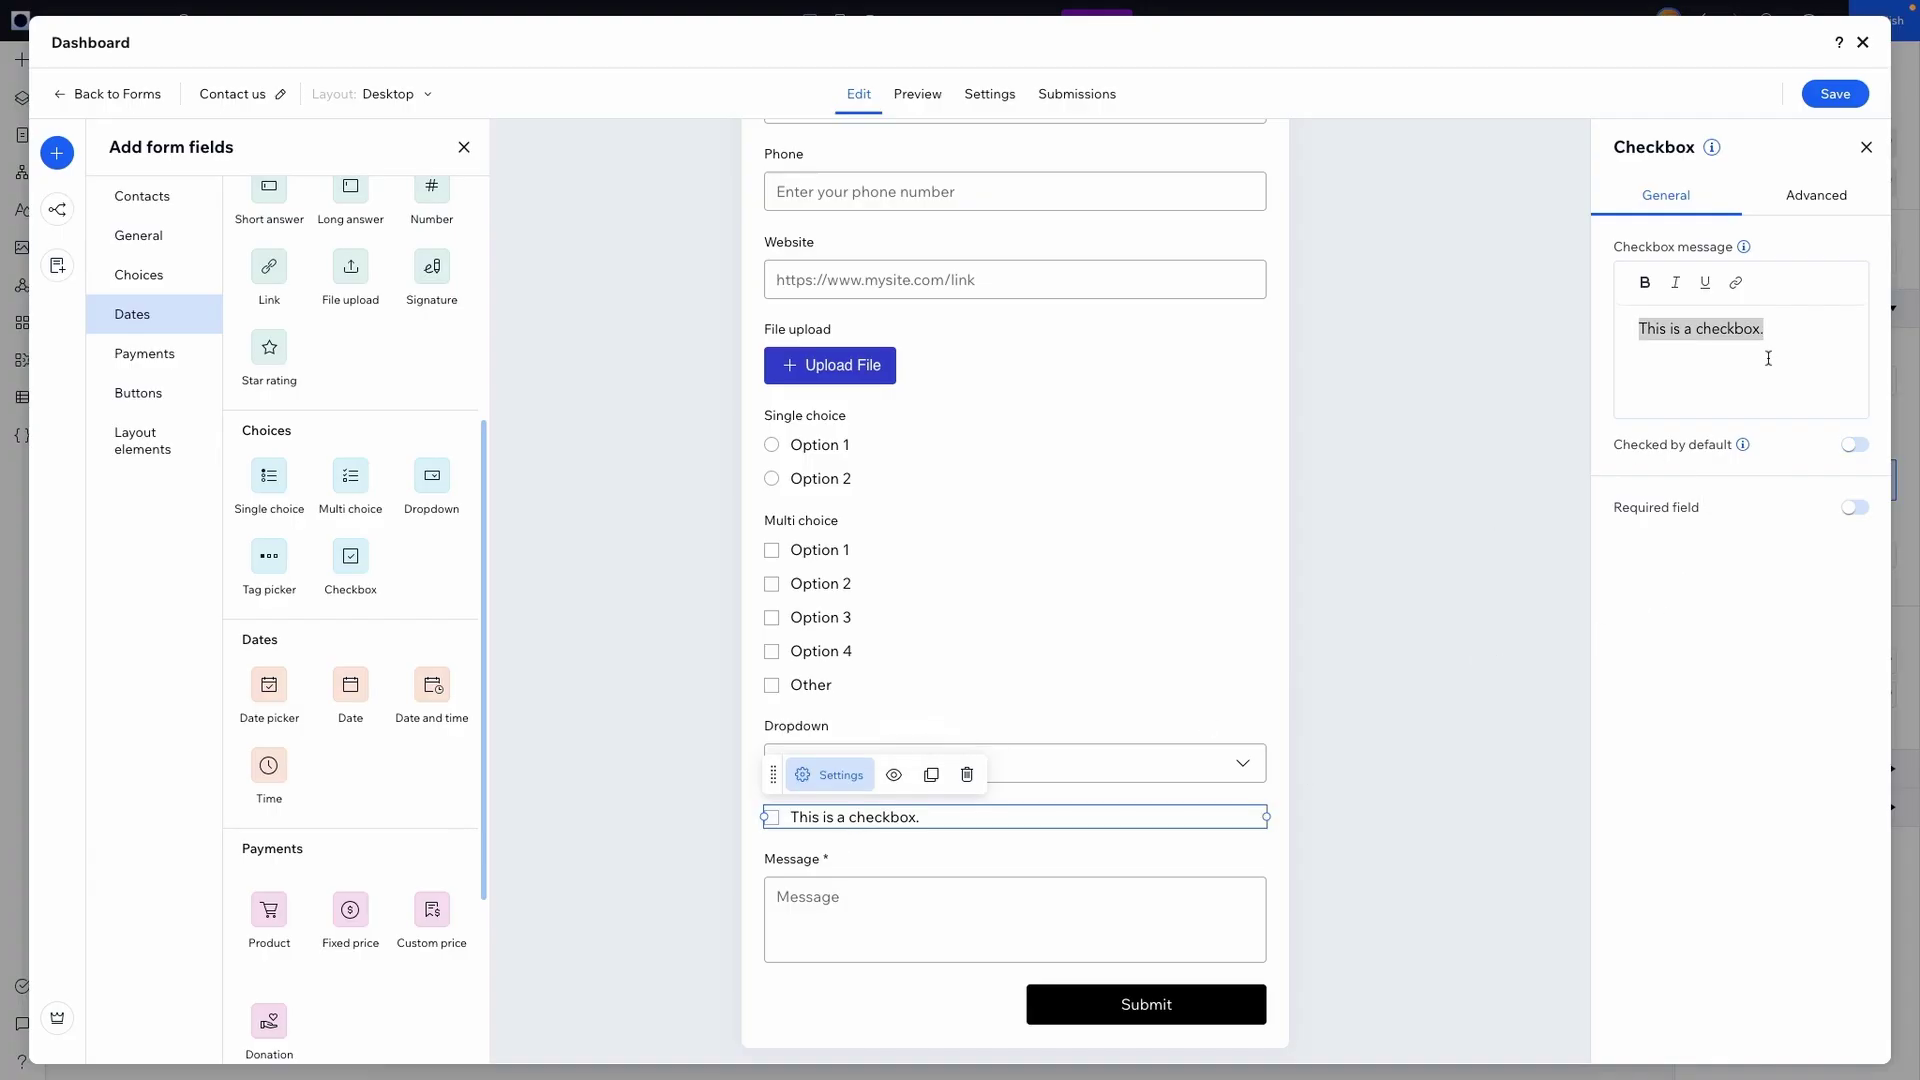
pyautogui.write('I ha')
pyautogui.write('ve read y')
pyautogui.write('our Pri')
pyautogui.press('BackSpace')
pyautogui.write('ur Privacu')
pyautogui.press('BackSpace')
pyautogui.write('y Policy')
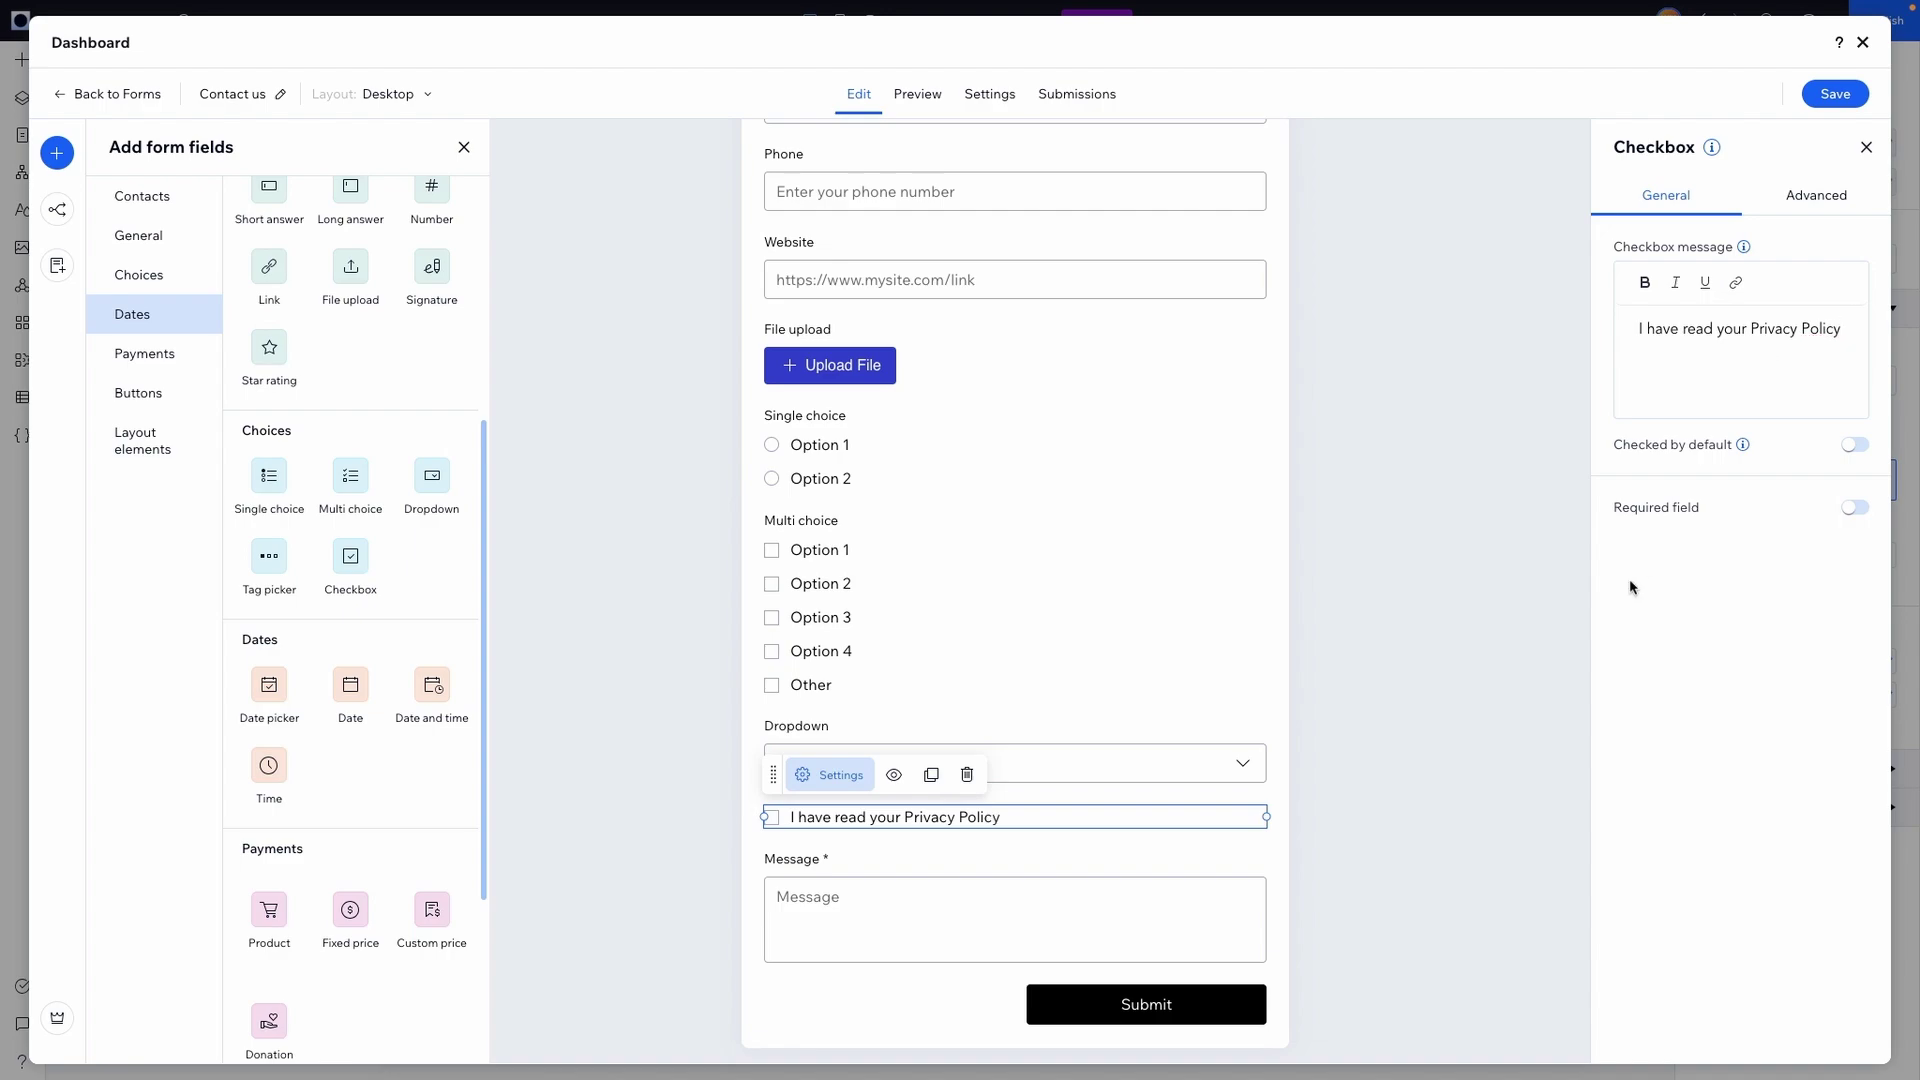
# Check the link option for the words "Privacy Policy" in the checkbox message without adding a link
pyautogui.moveTo(1752, 329); pyautogui.dragTo(1843, 331)
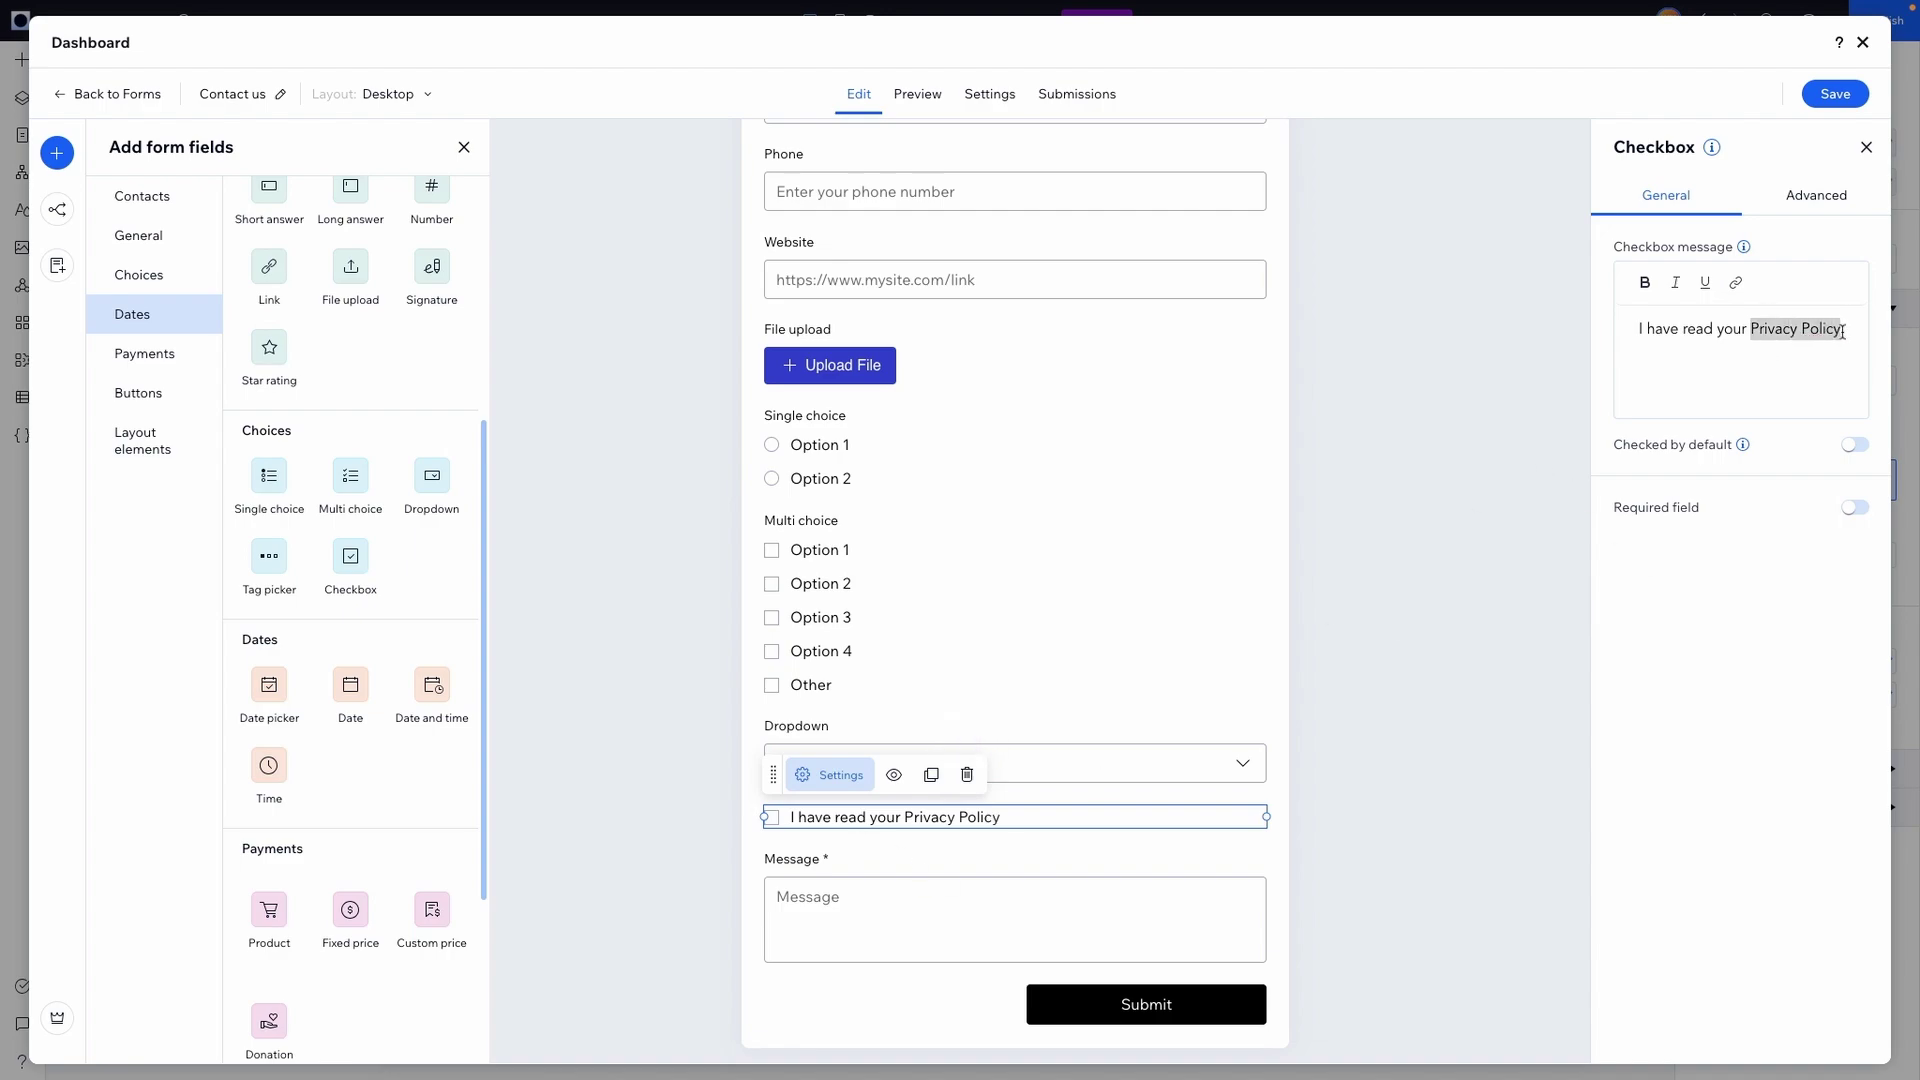
pyautogui.click(1733, 284)
pyautogui.click(1173, 672)
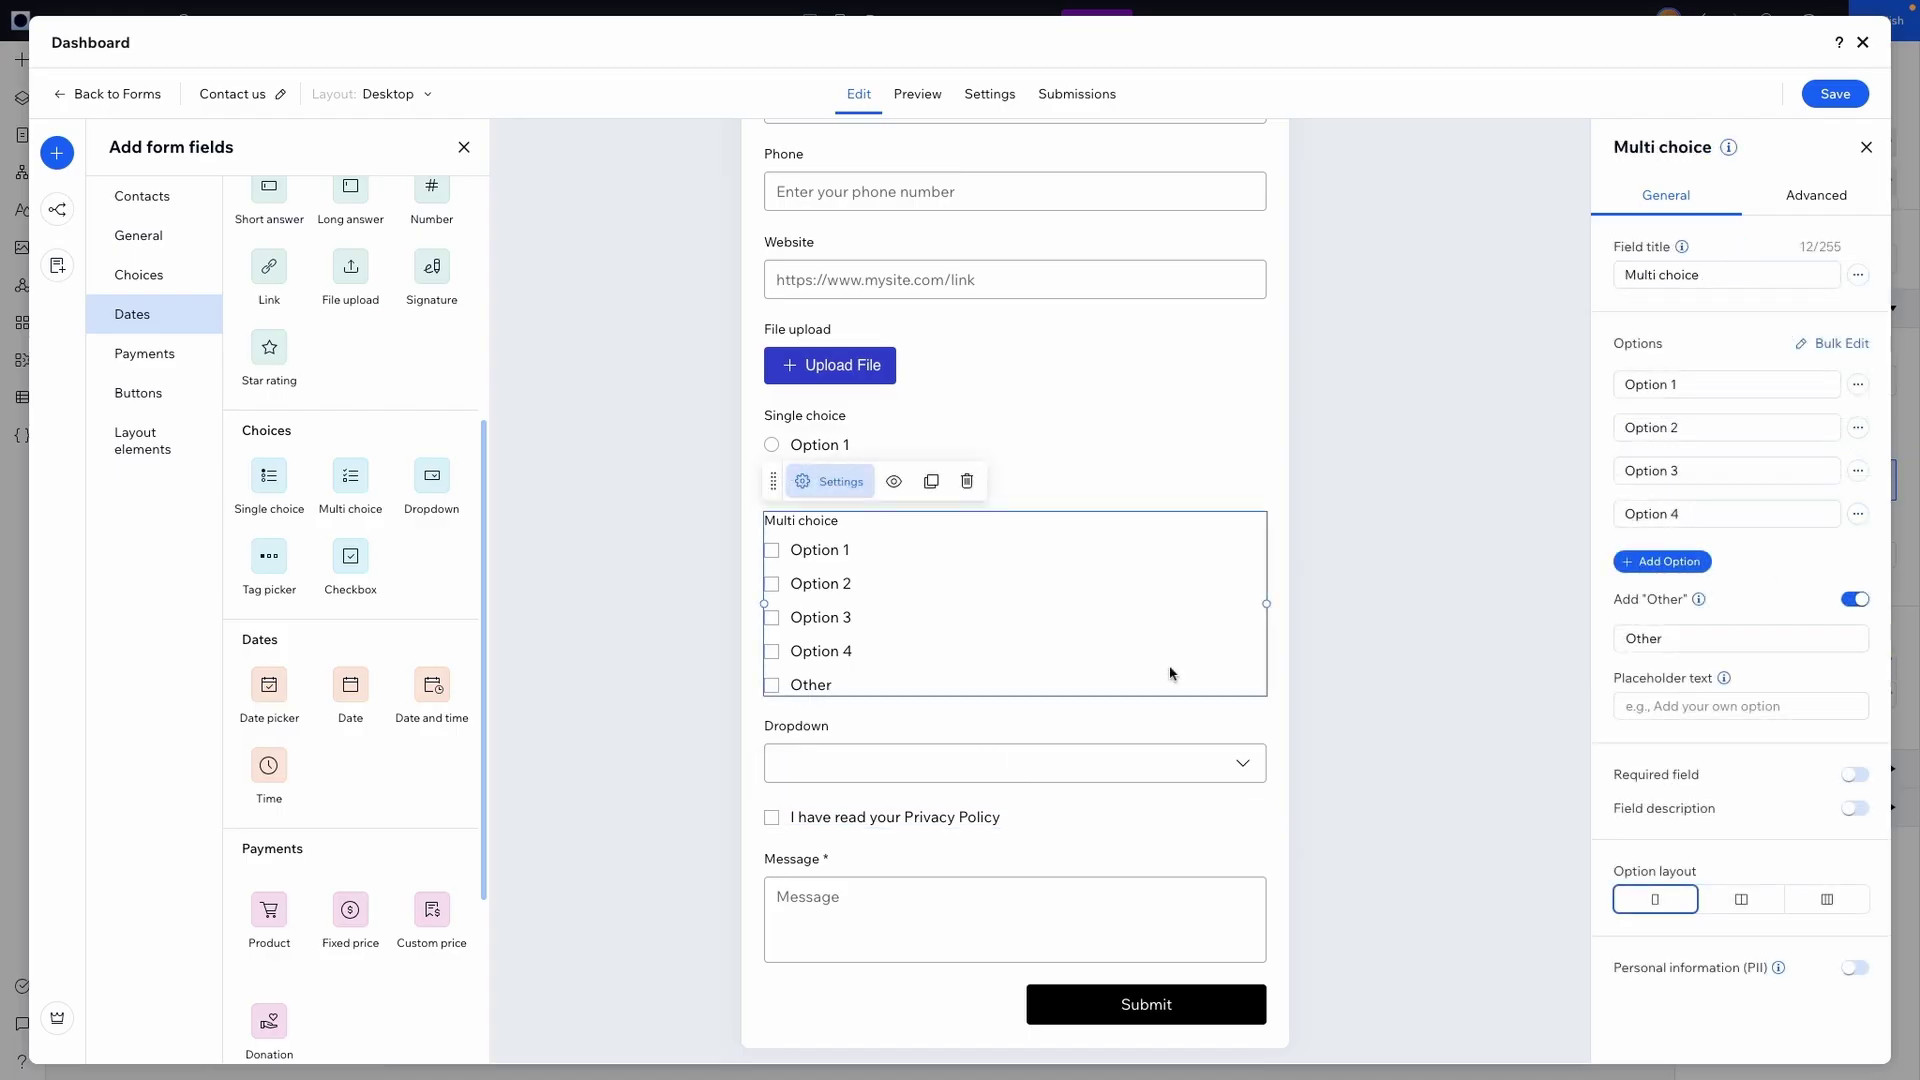
# Add a Date field below the Dropdown field and a Date picker field beneath it, above the privacy checkbox
pyautogui.scroll(-3, 300, 729)
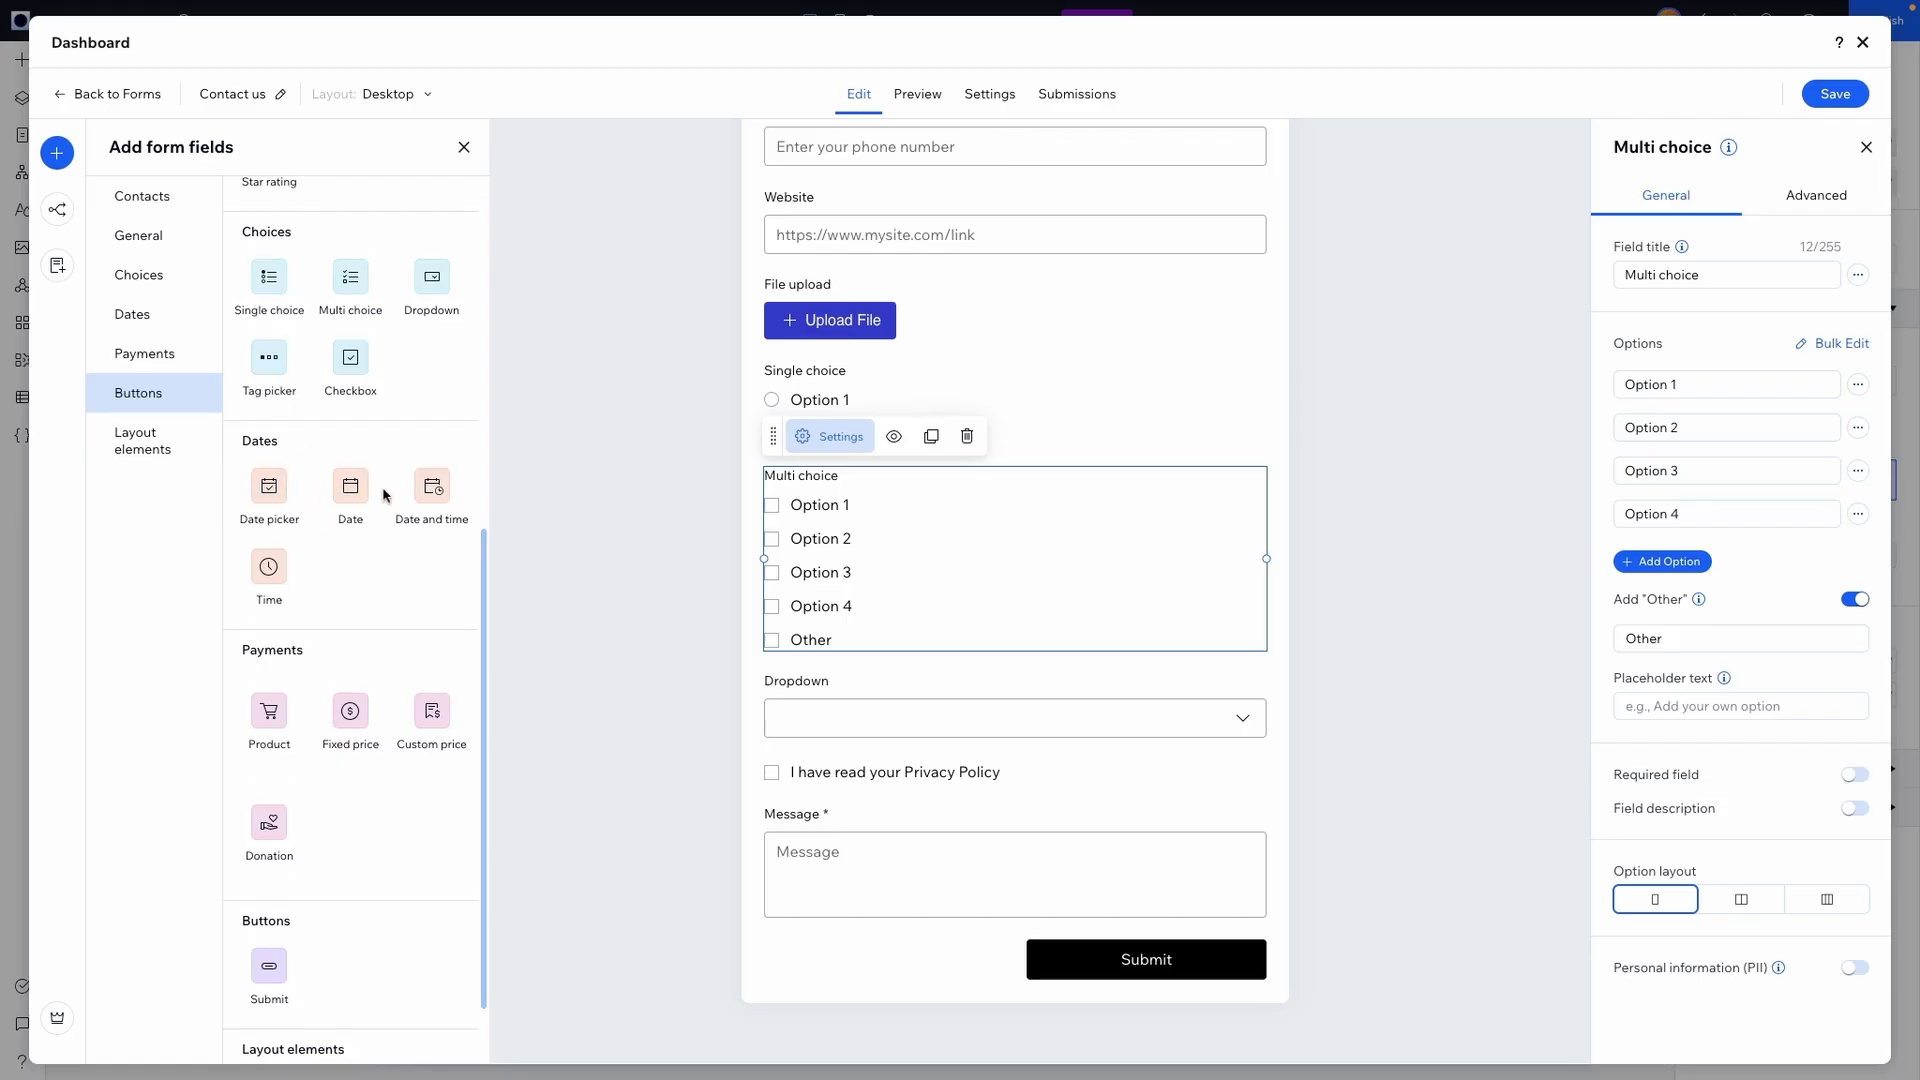
pyautogui.moveTo(350, 487); pyautogui.dragTo(932, 788)
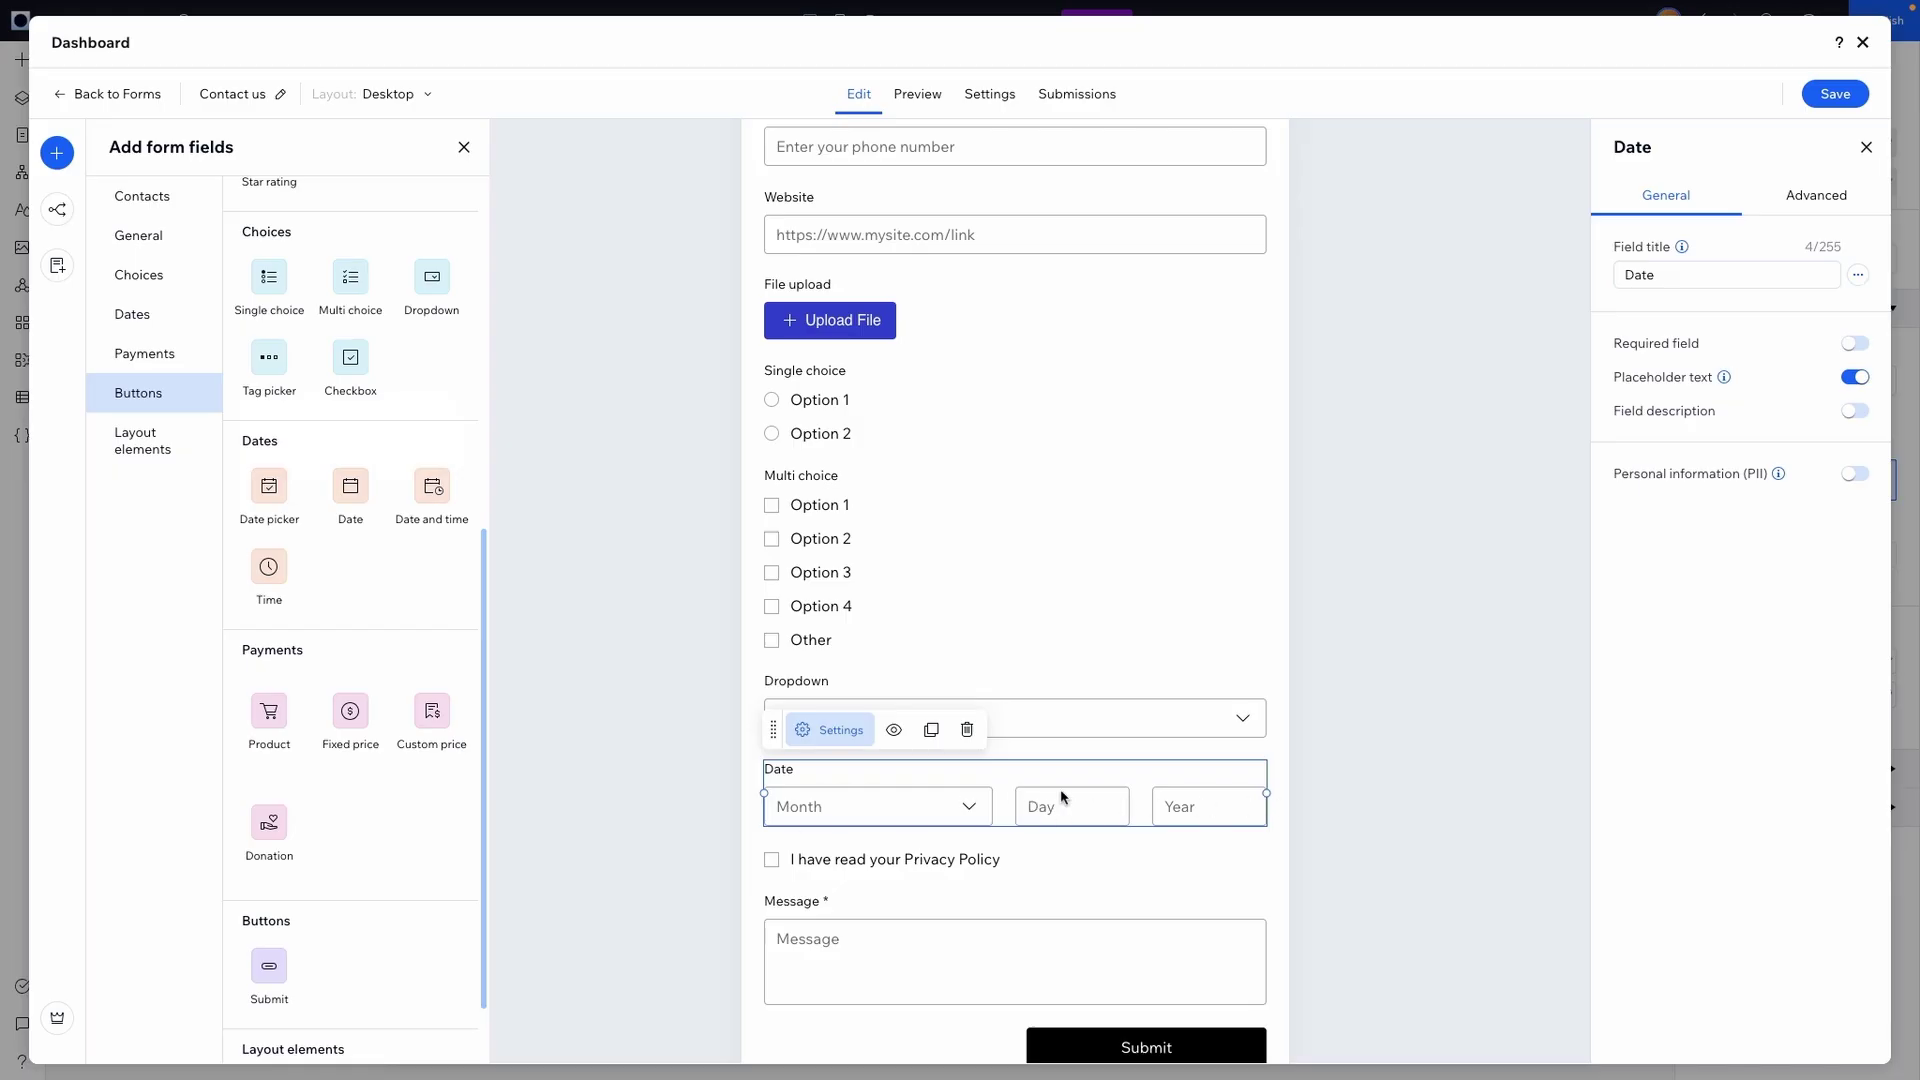
pyautogui.moveTo(268, 487); pyautogui.dragTo(1013, 891)
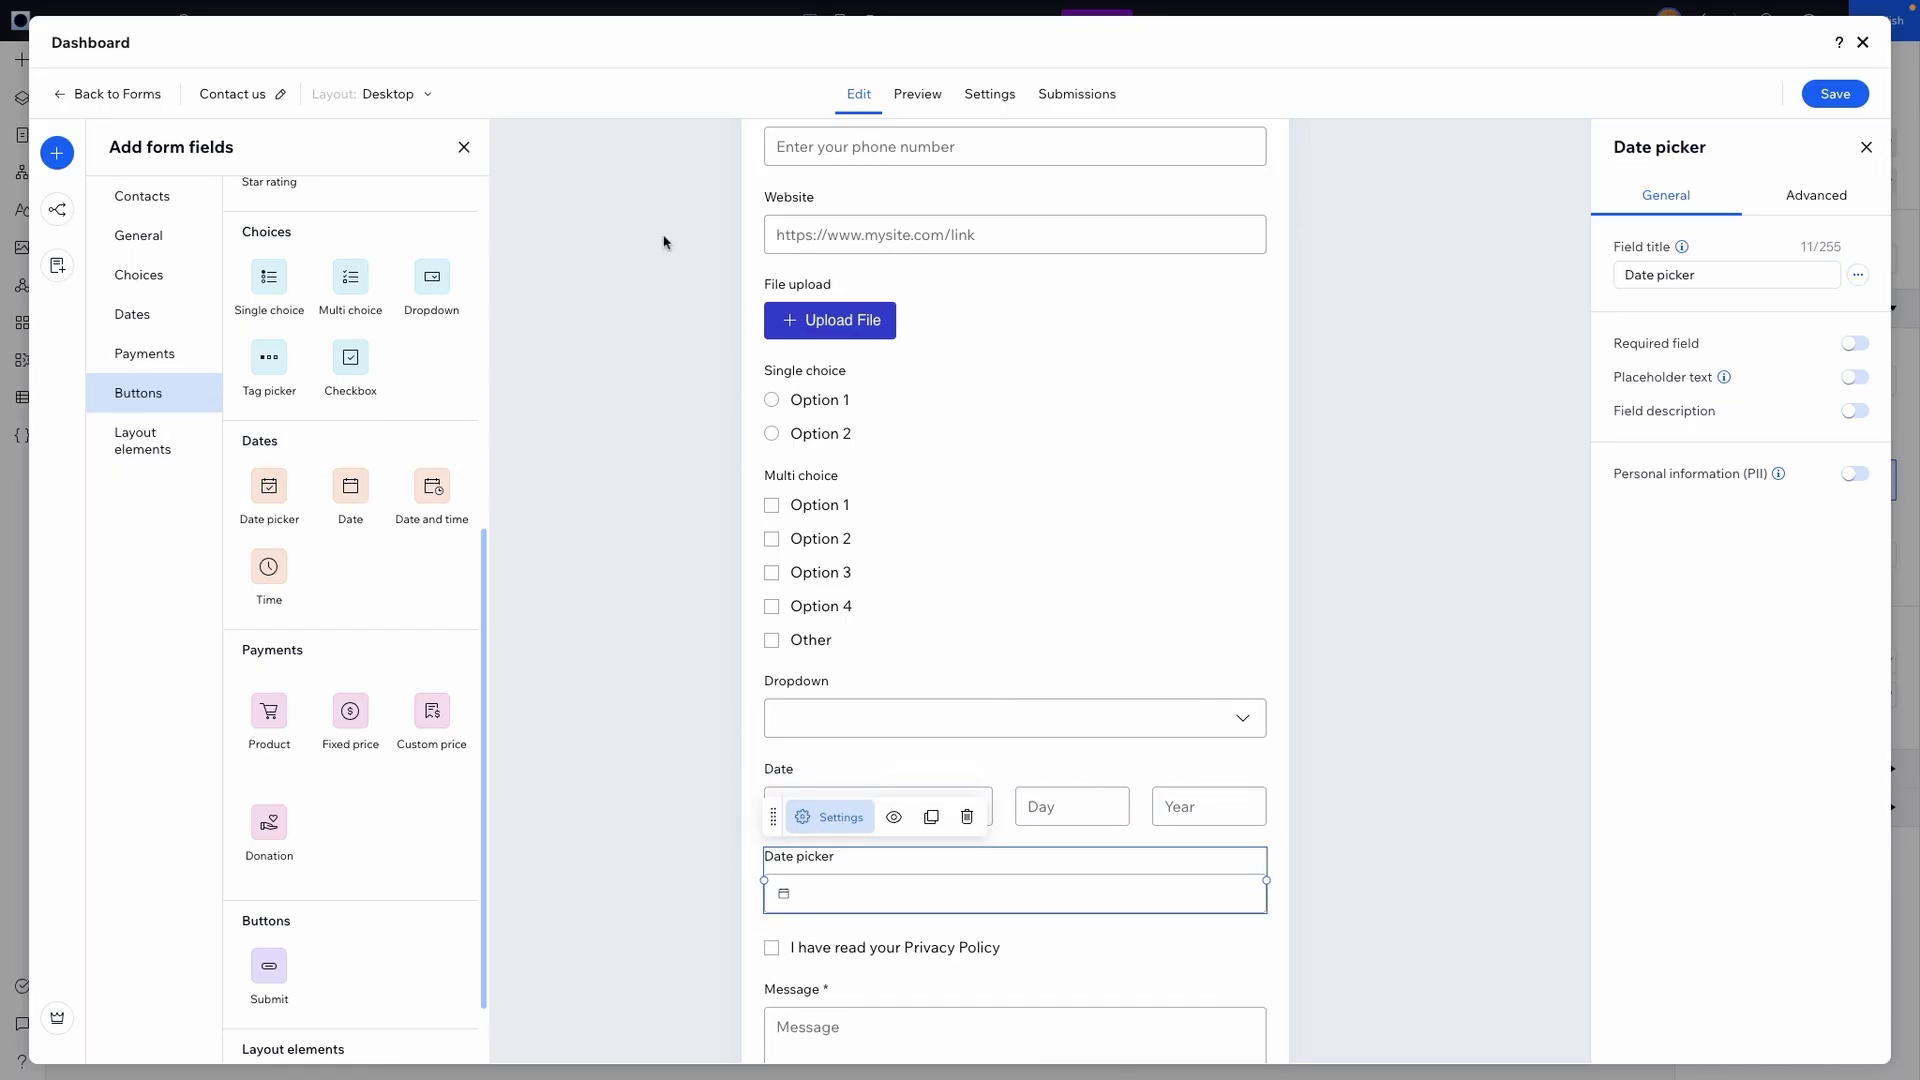
# Preview the form, try February in the Date field and 01/09/2025 in the Date picker, and return to editing
pyautogui.click(919, 98)
pyautogui.scroll(-5, 831, 335)
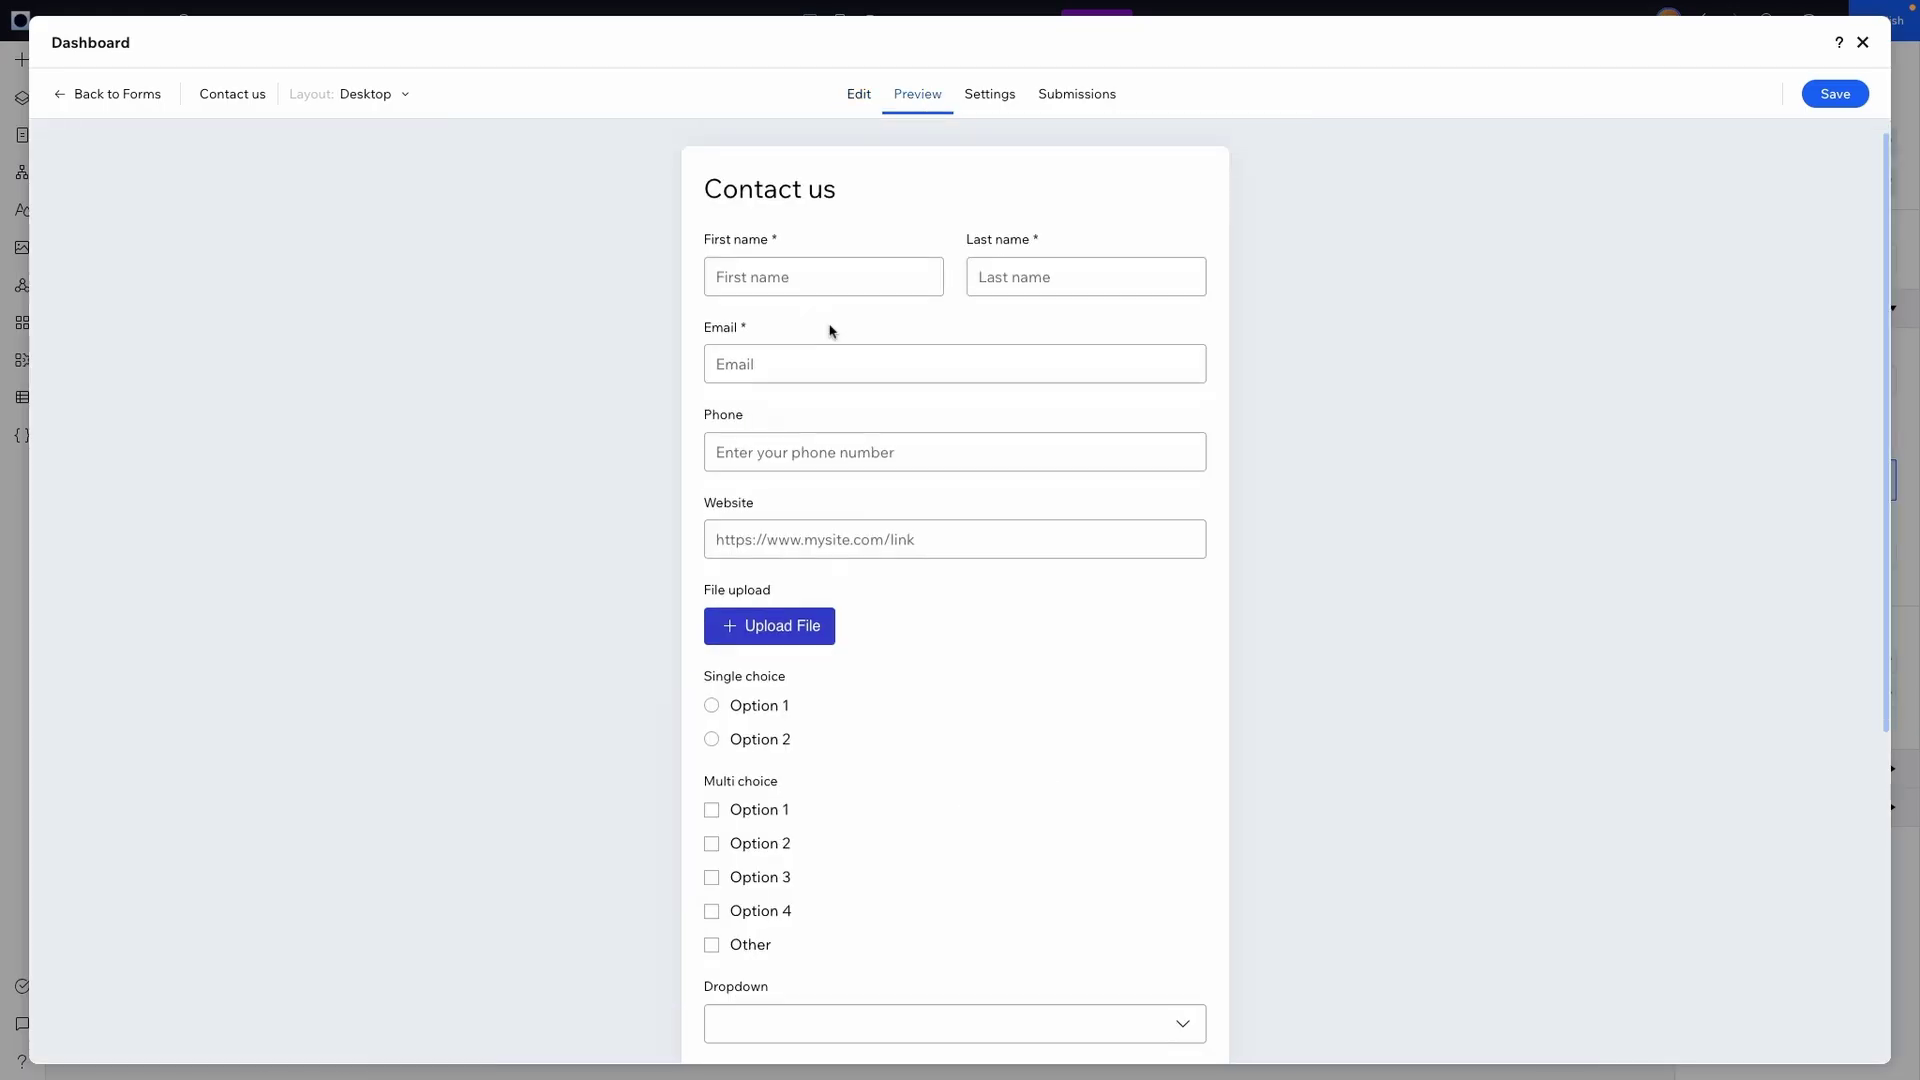
pyautogui.click(810, 604)
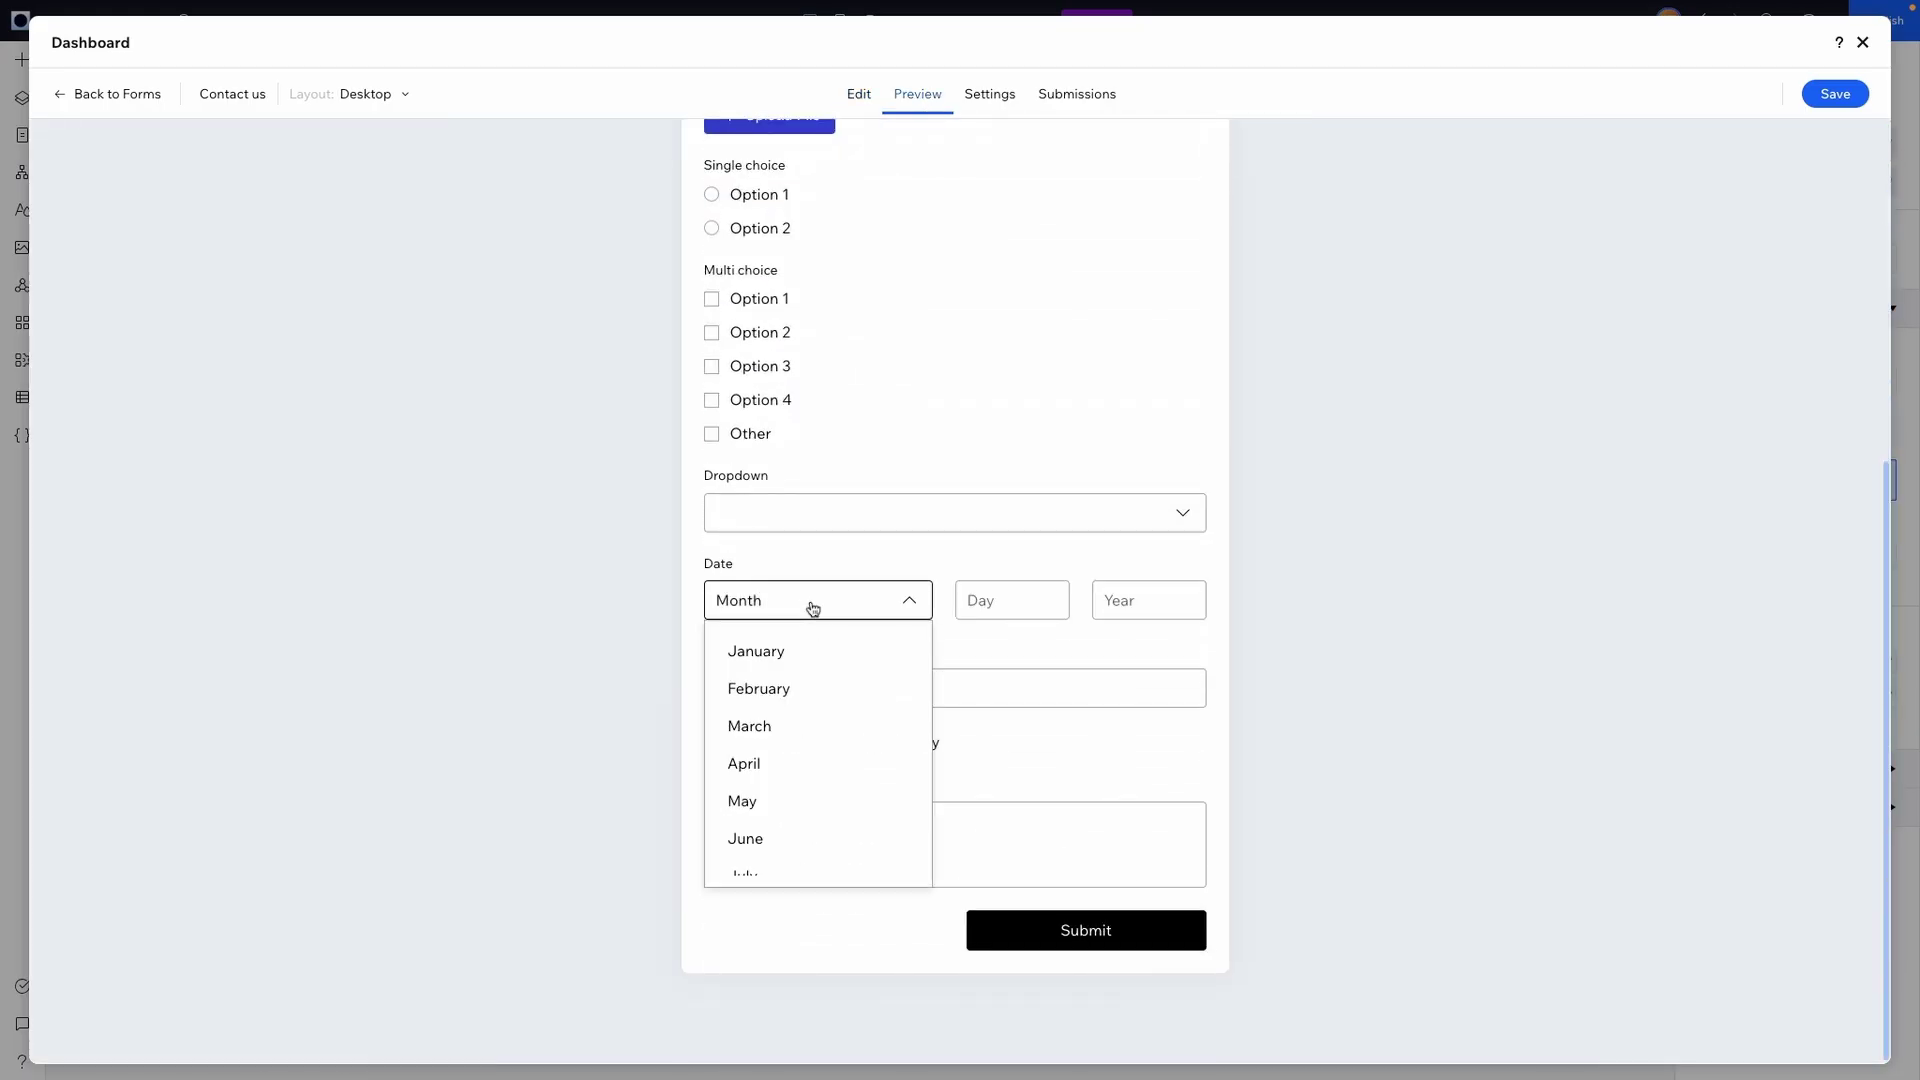
pyautogui.click(826, 692)
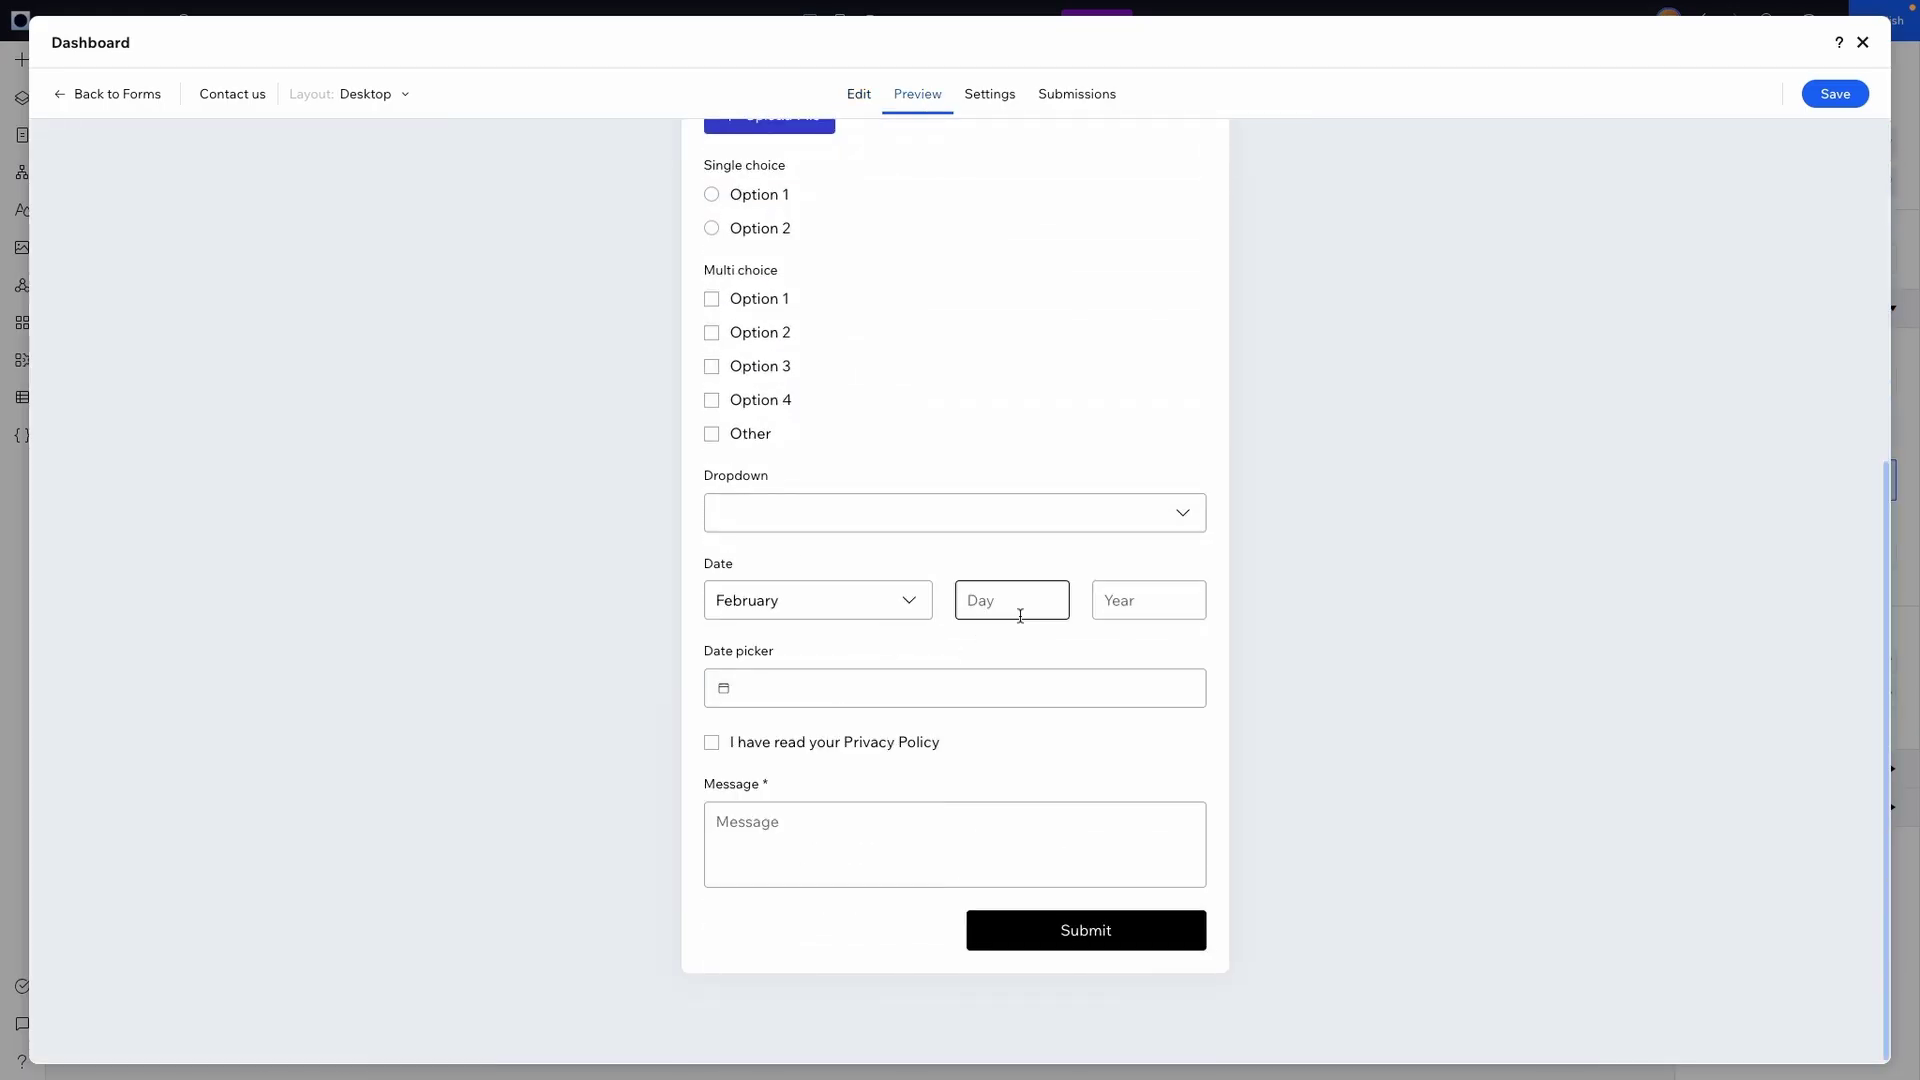
pyautogui.click(724, 690)
pyautogui.click(745, 749)
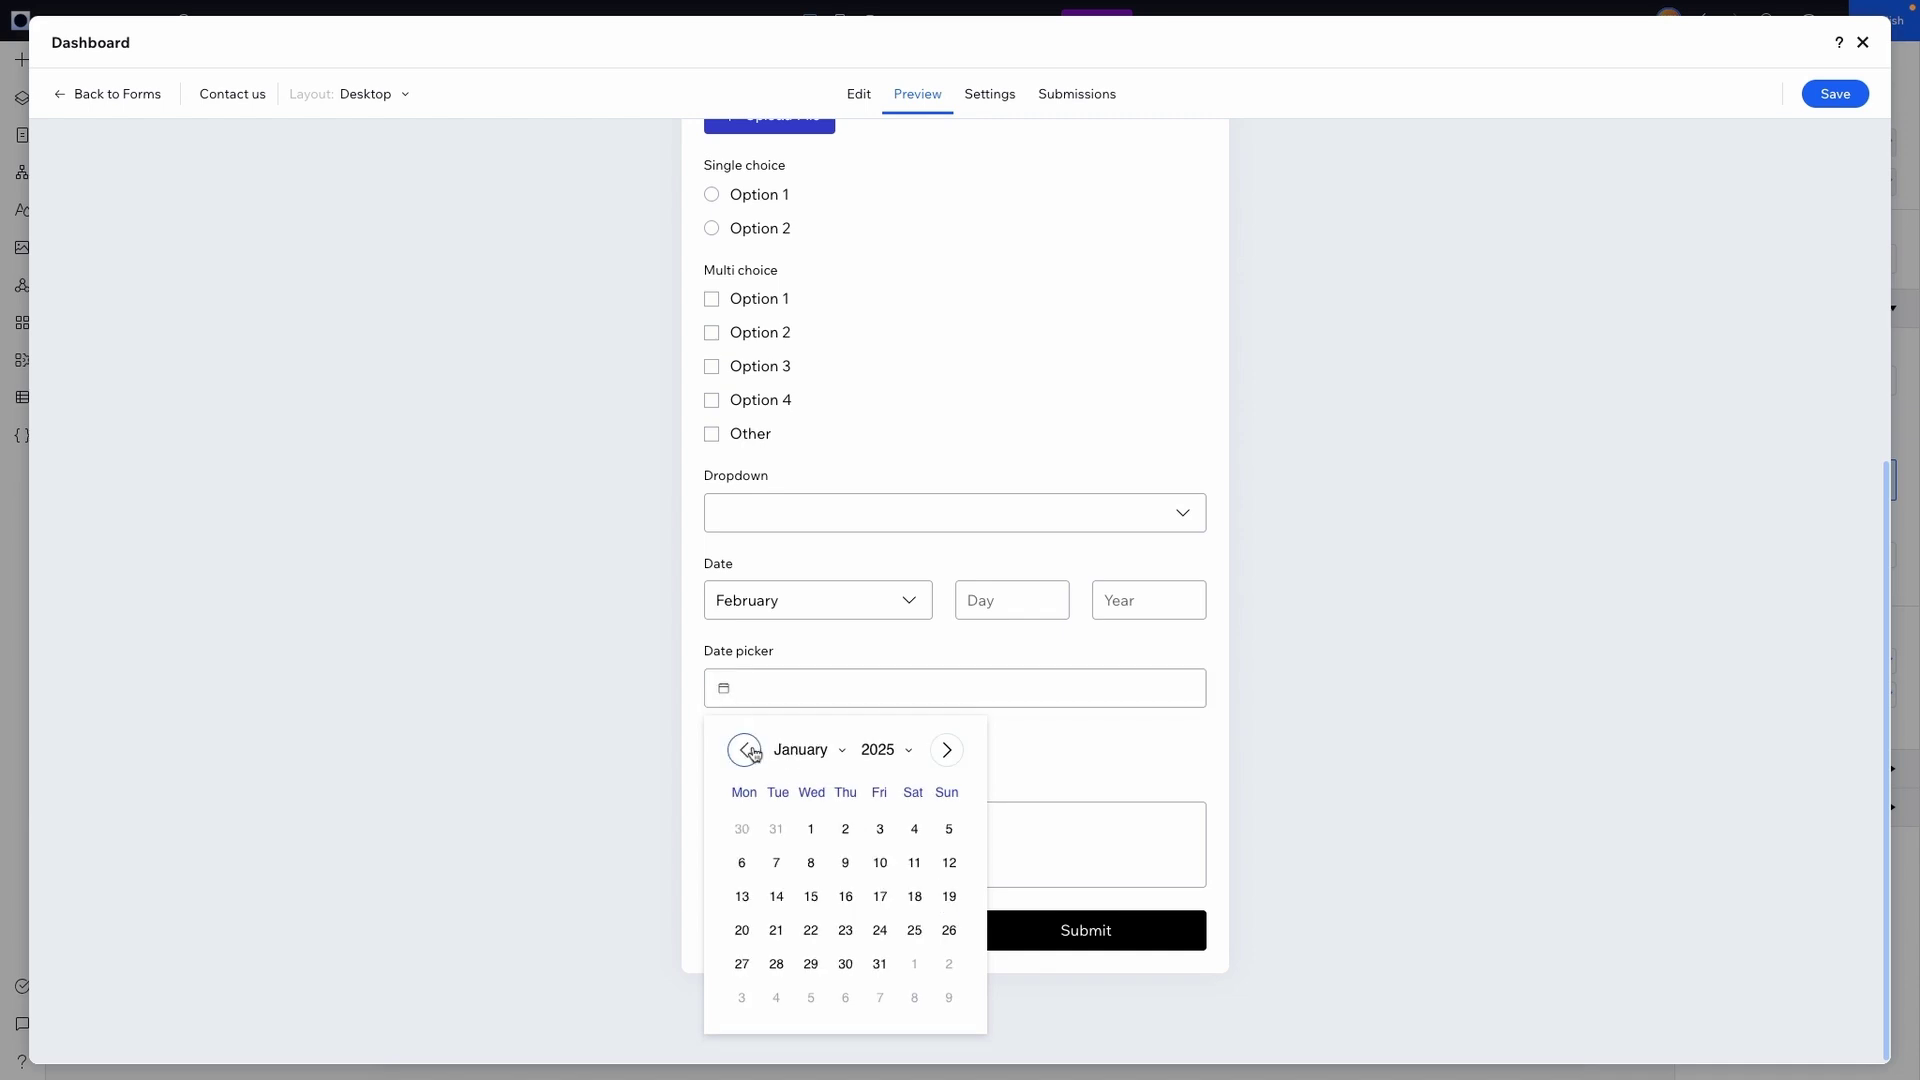
pyautogui.click(844, 861)
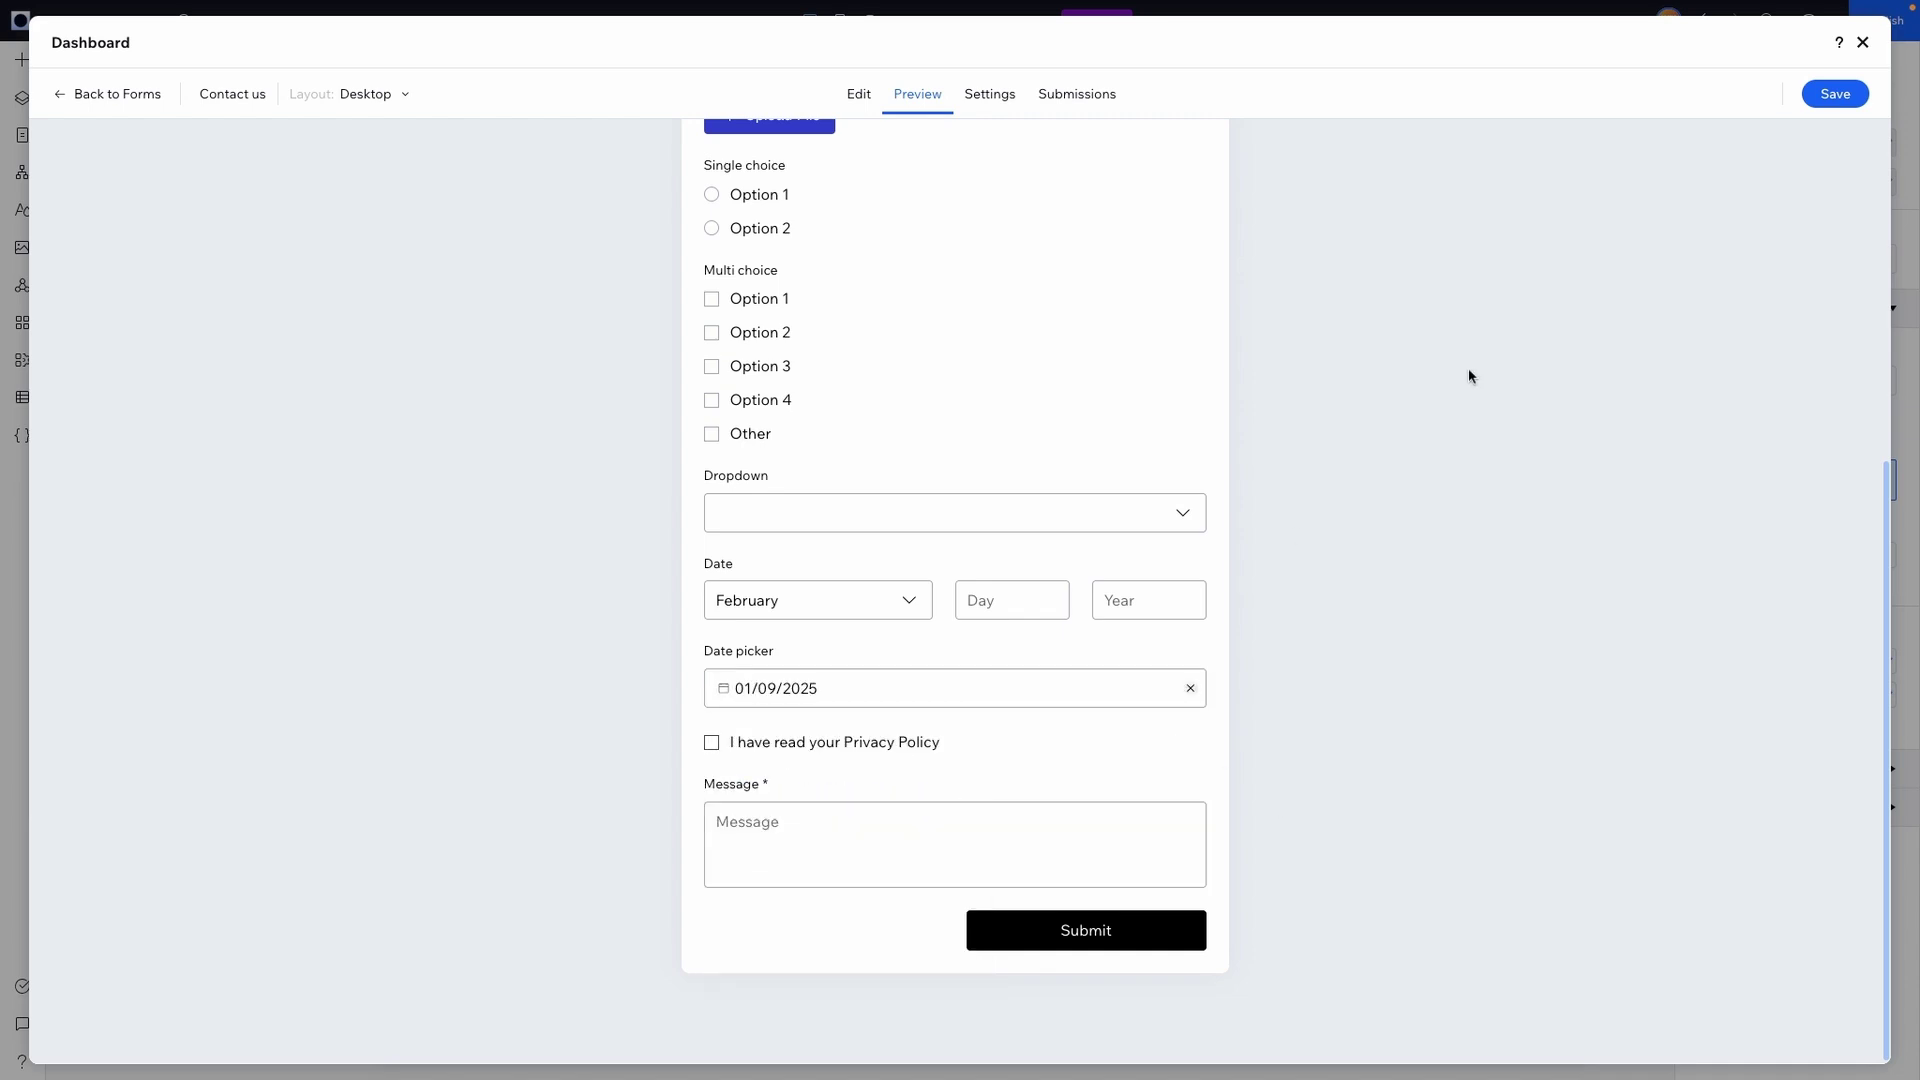
pyautogui.click(845, 95)
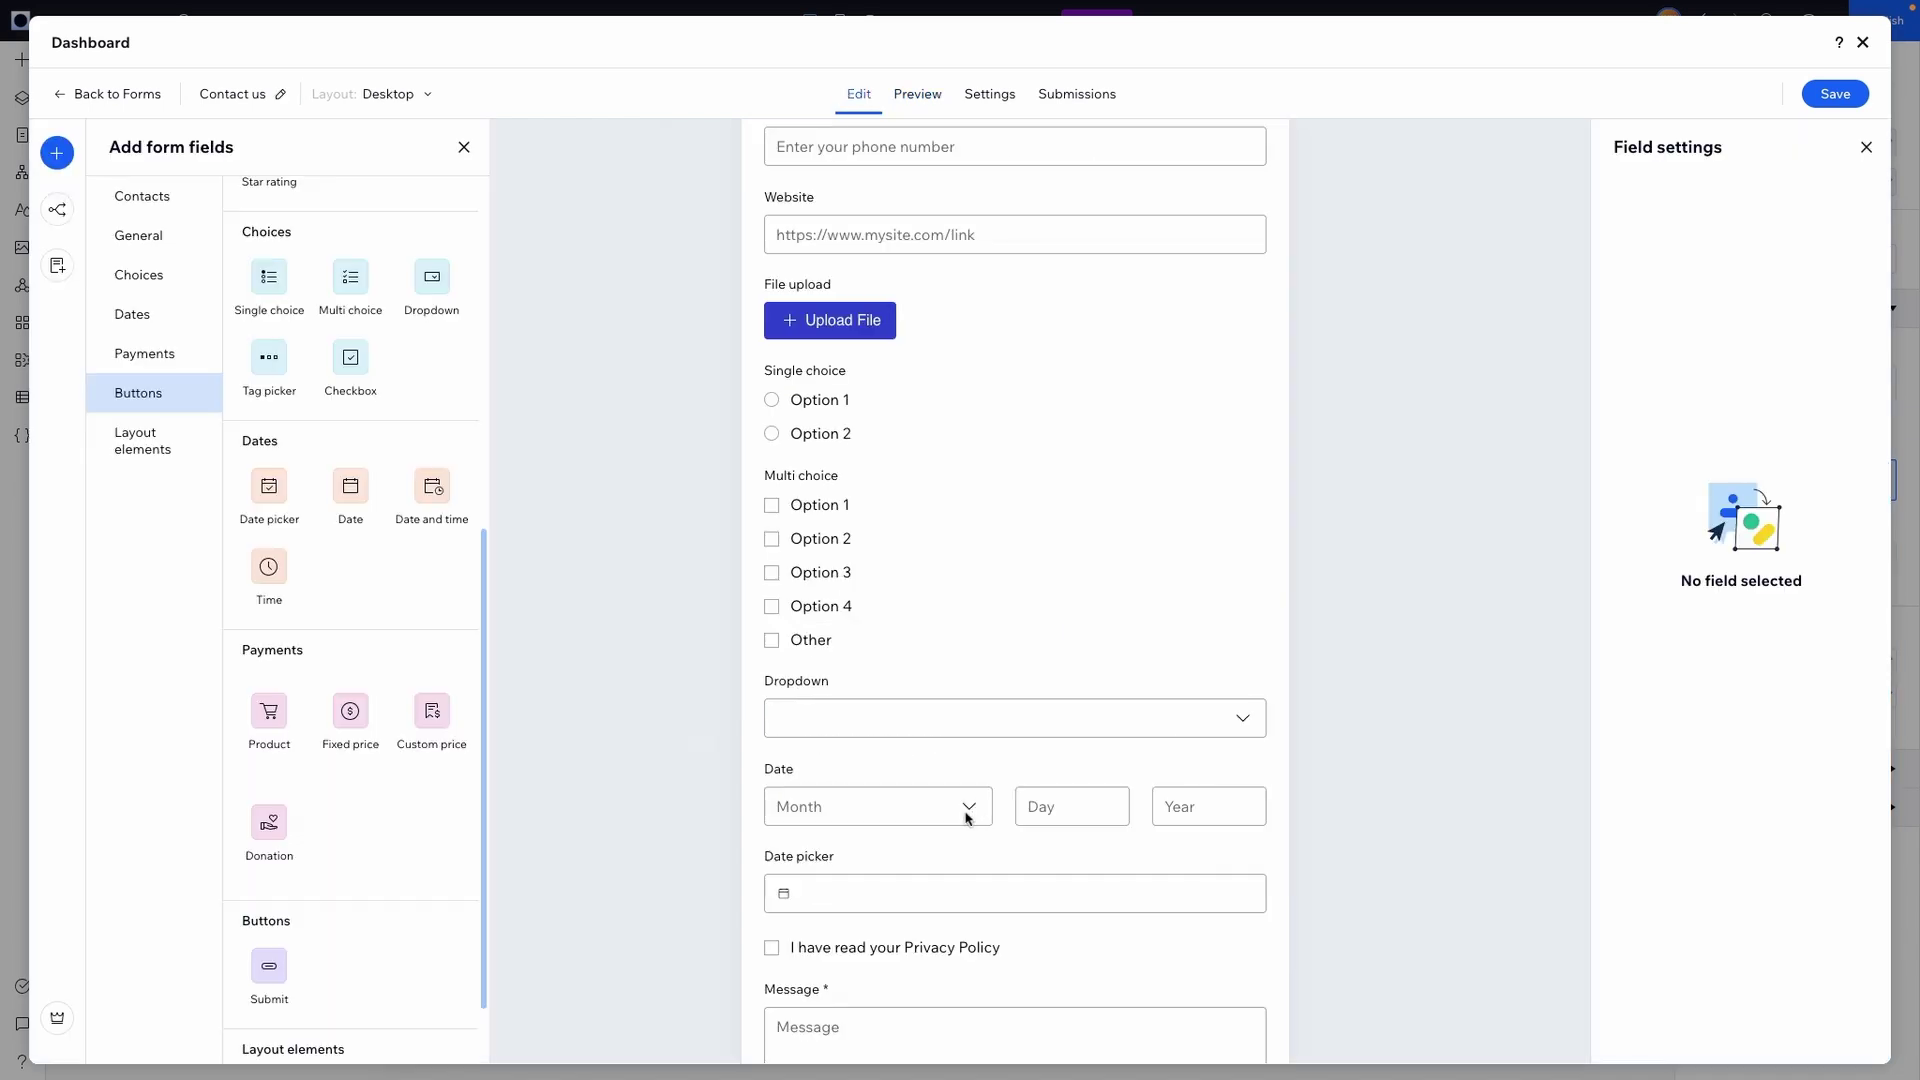
# Limit the Date picker's accepted dates to Past and set its first day of week to Sunday
pyautogui.click(849, 894)
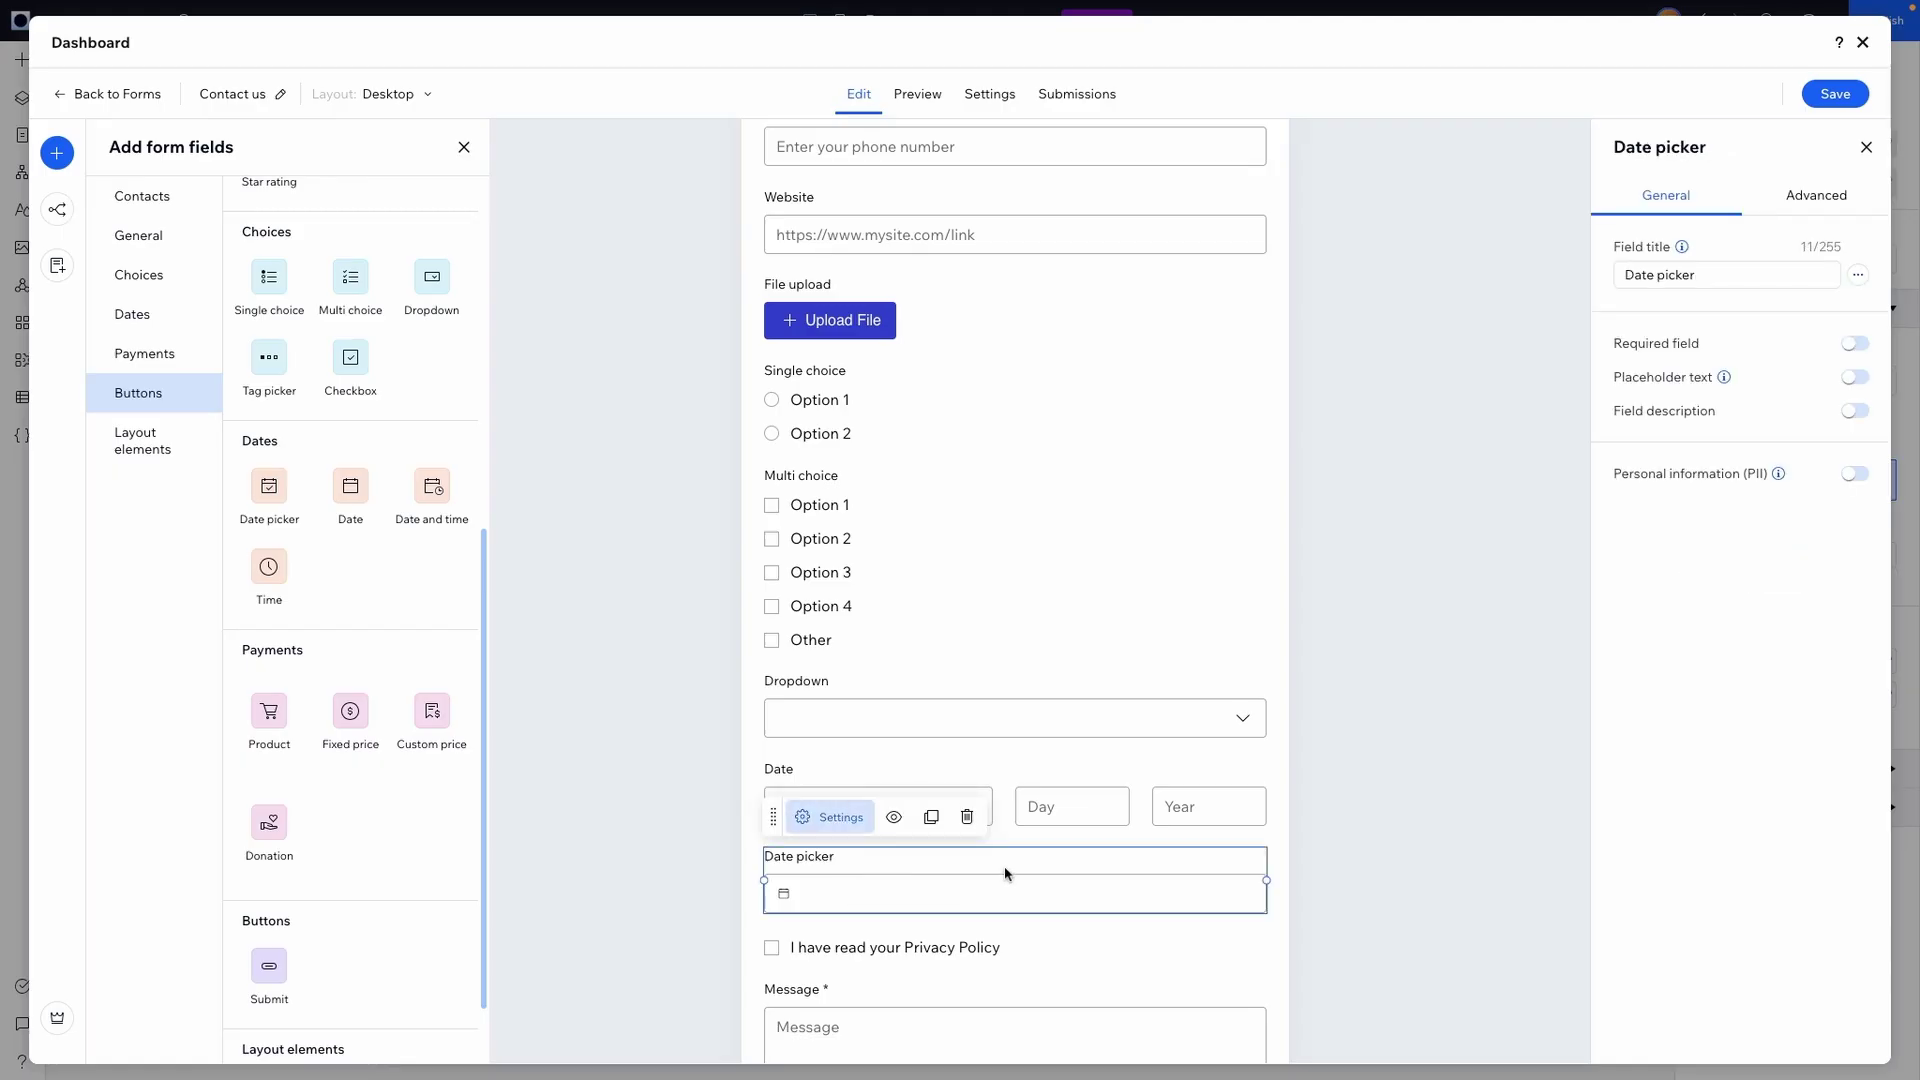
pyautogui.click(1806, 190)
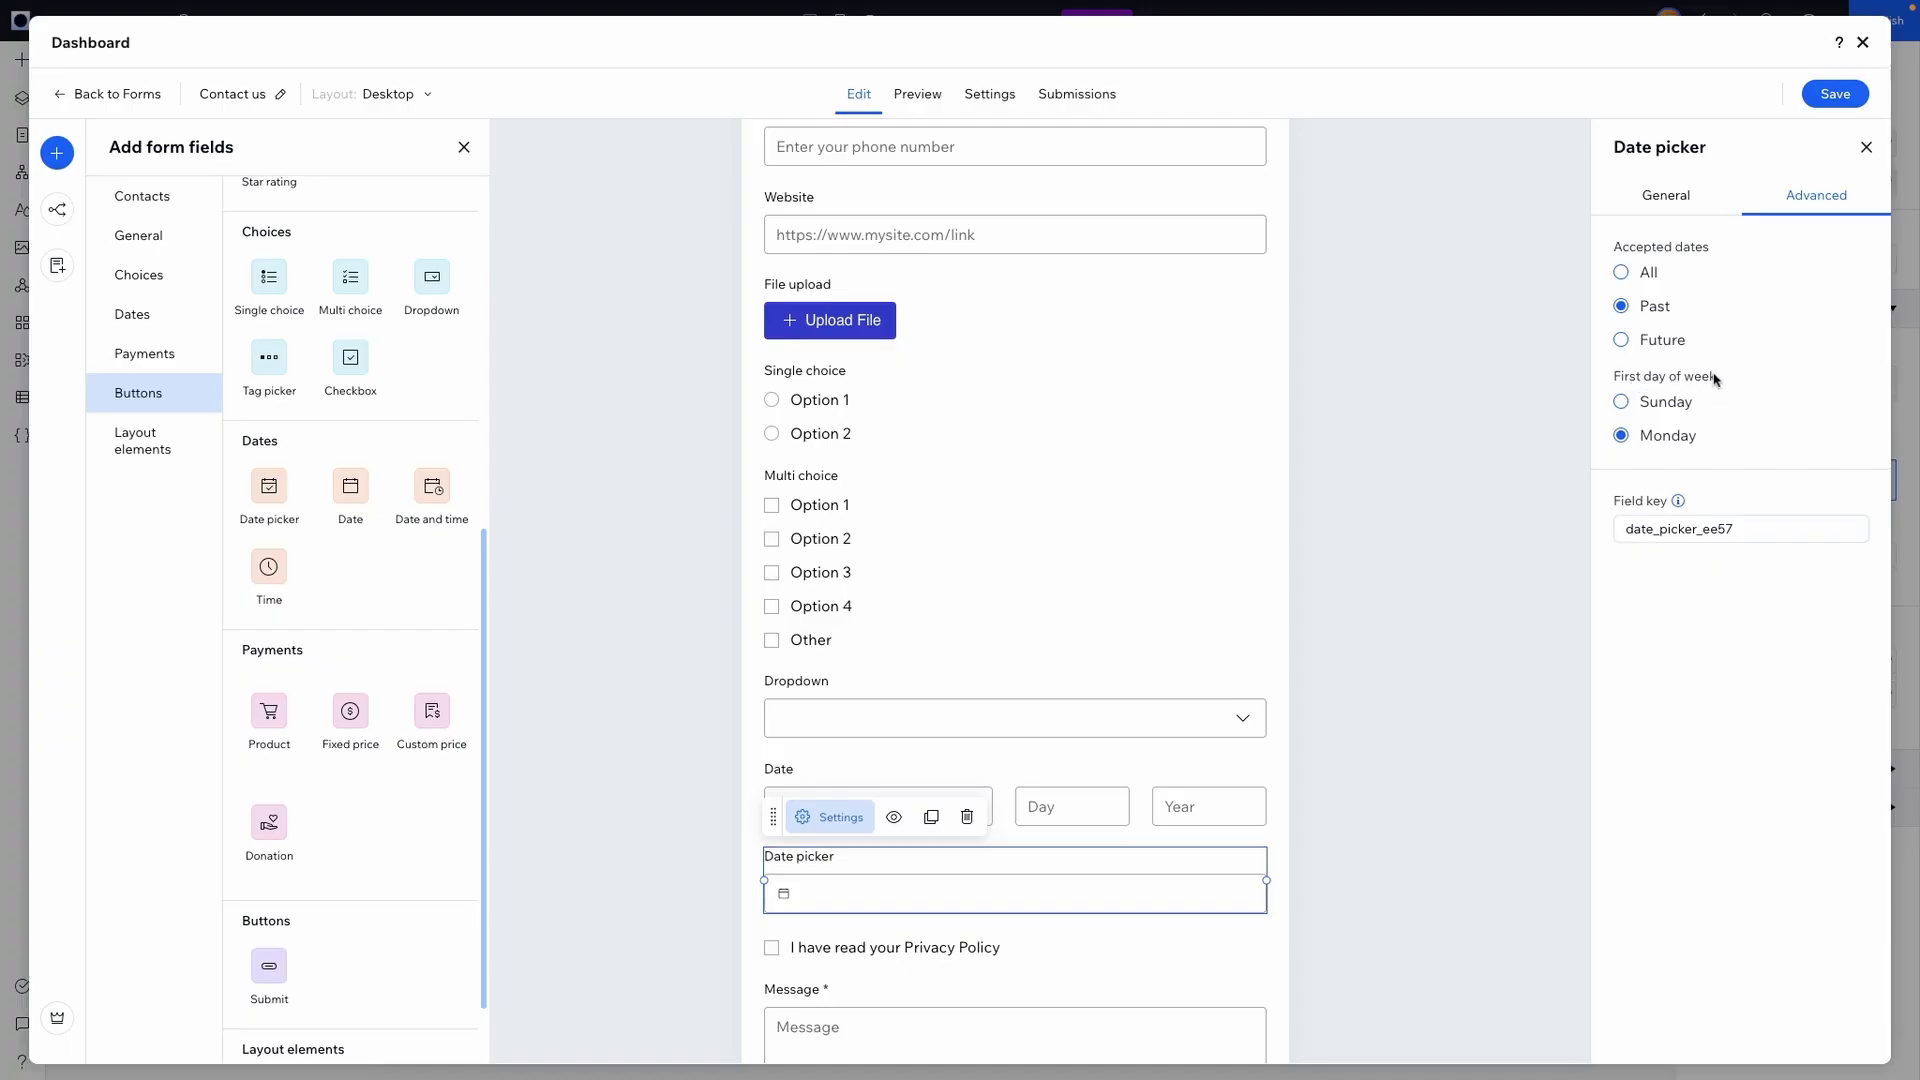
pyautogui.click(1621, 402)
# Examine the Date field's accepted-date options and look through the list of available form fields
pyautogui.click(1074, 805)
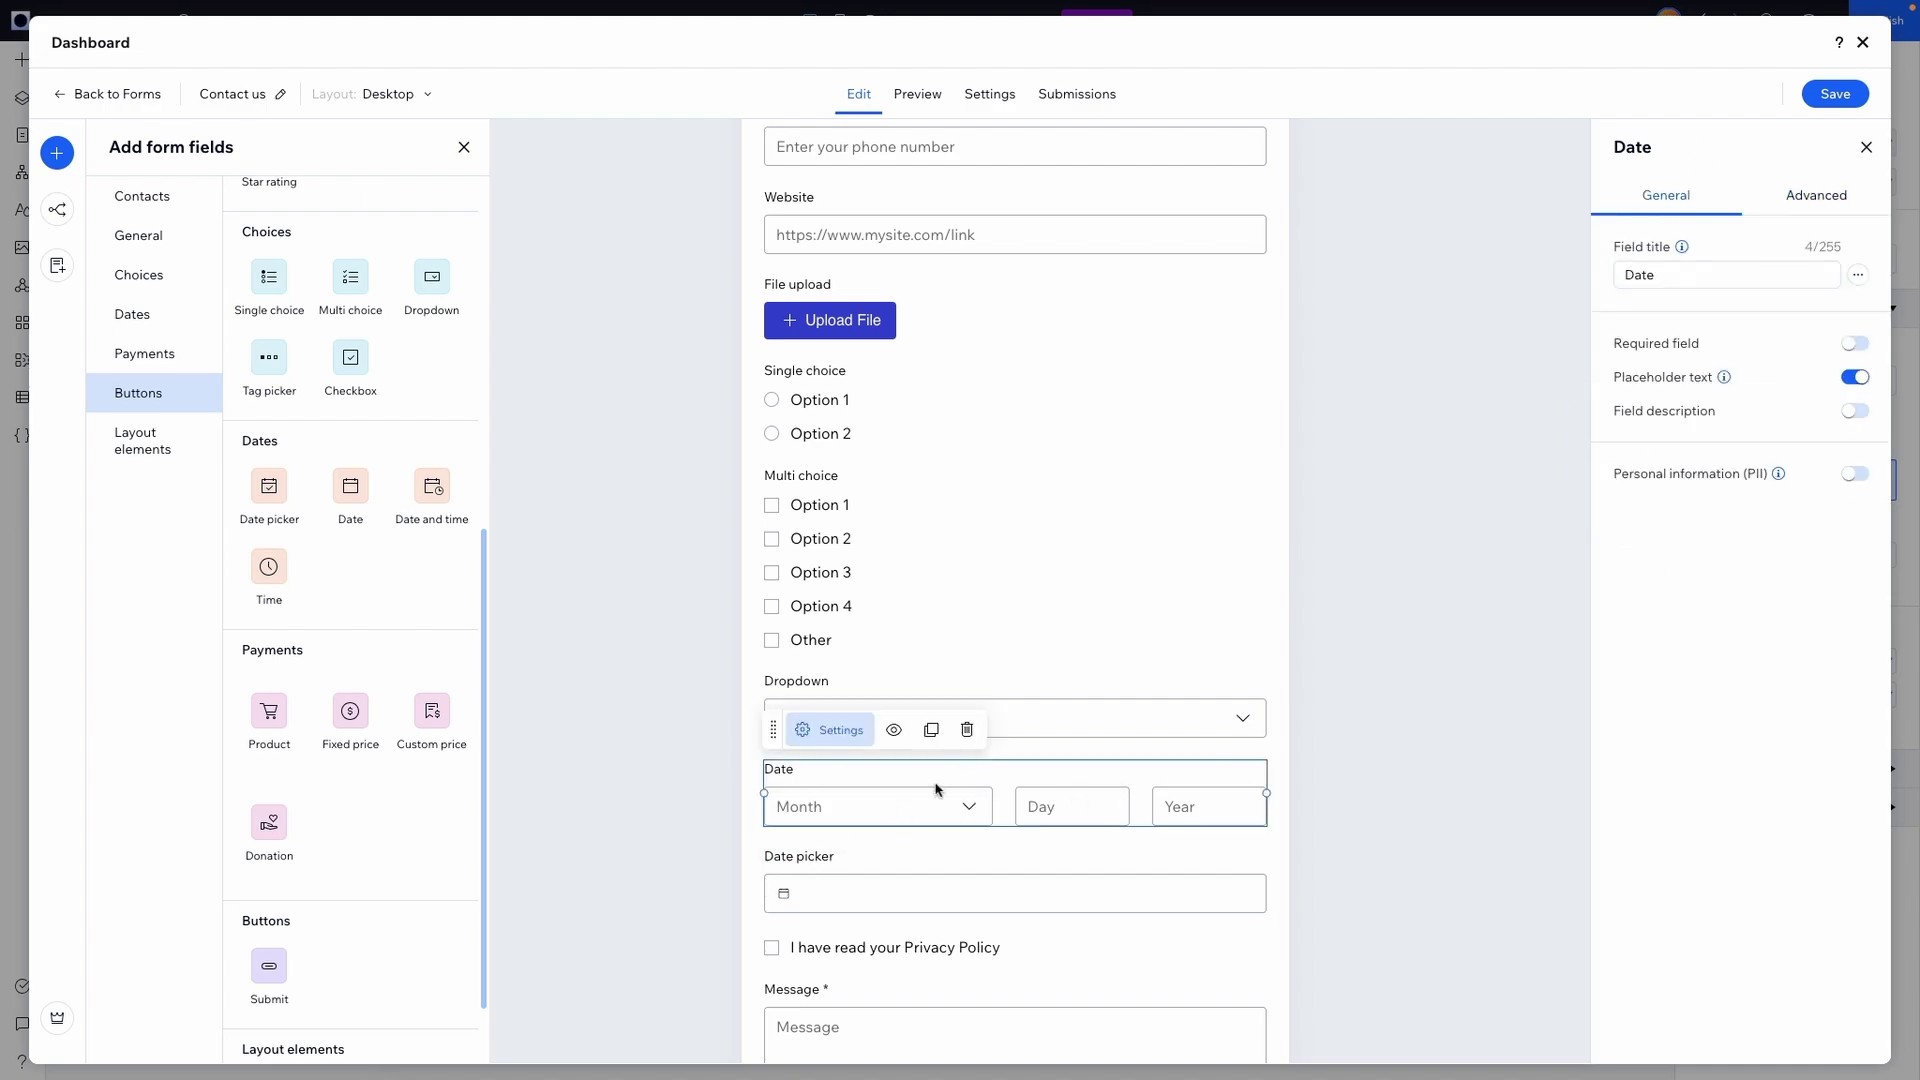
pyautogui.click(1827, 200)
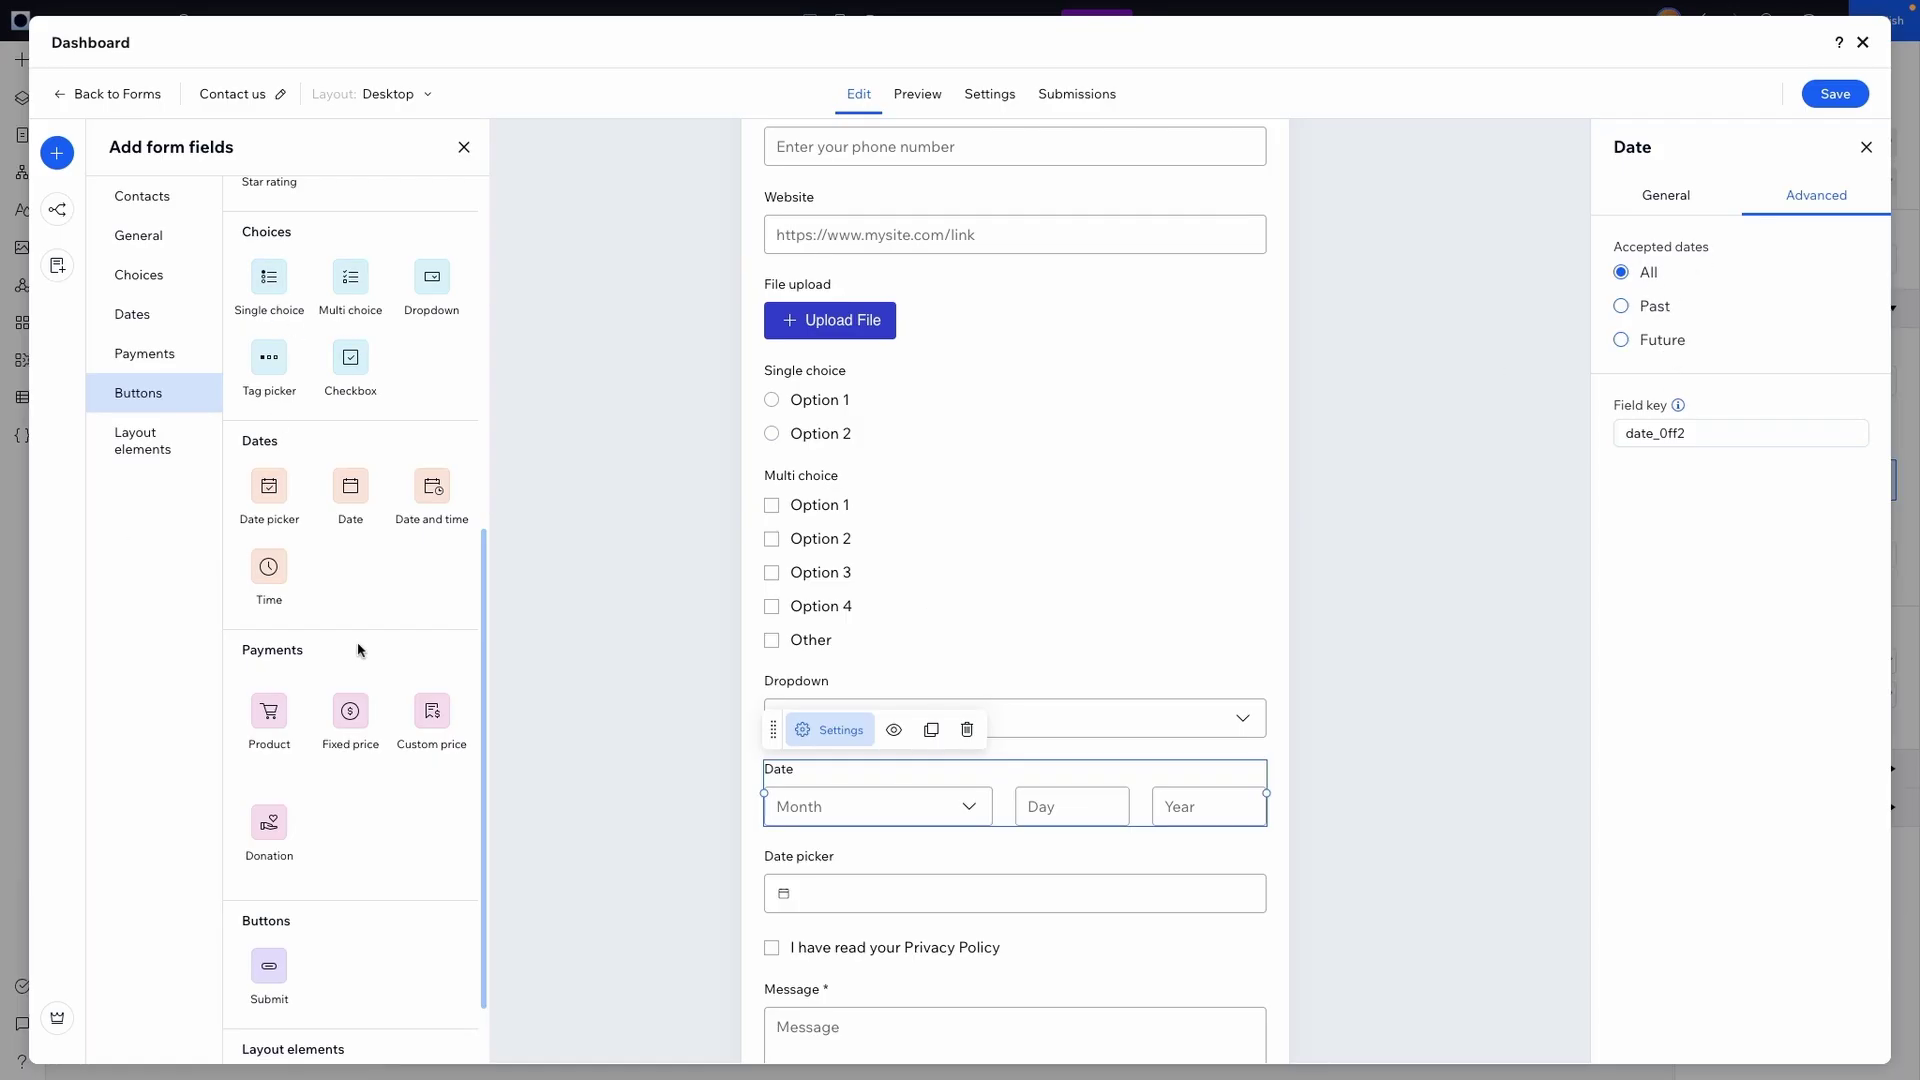
pyautogui.scroll(6, 356, 640)
pyautogui.scroll(-5, 360, 430)
pyautogui.scroll(5, 360, 430)
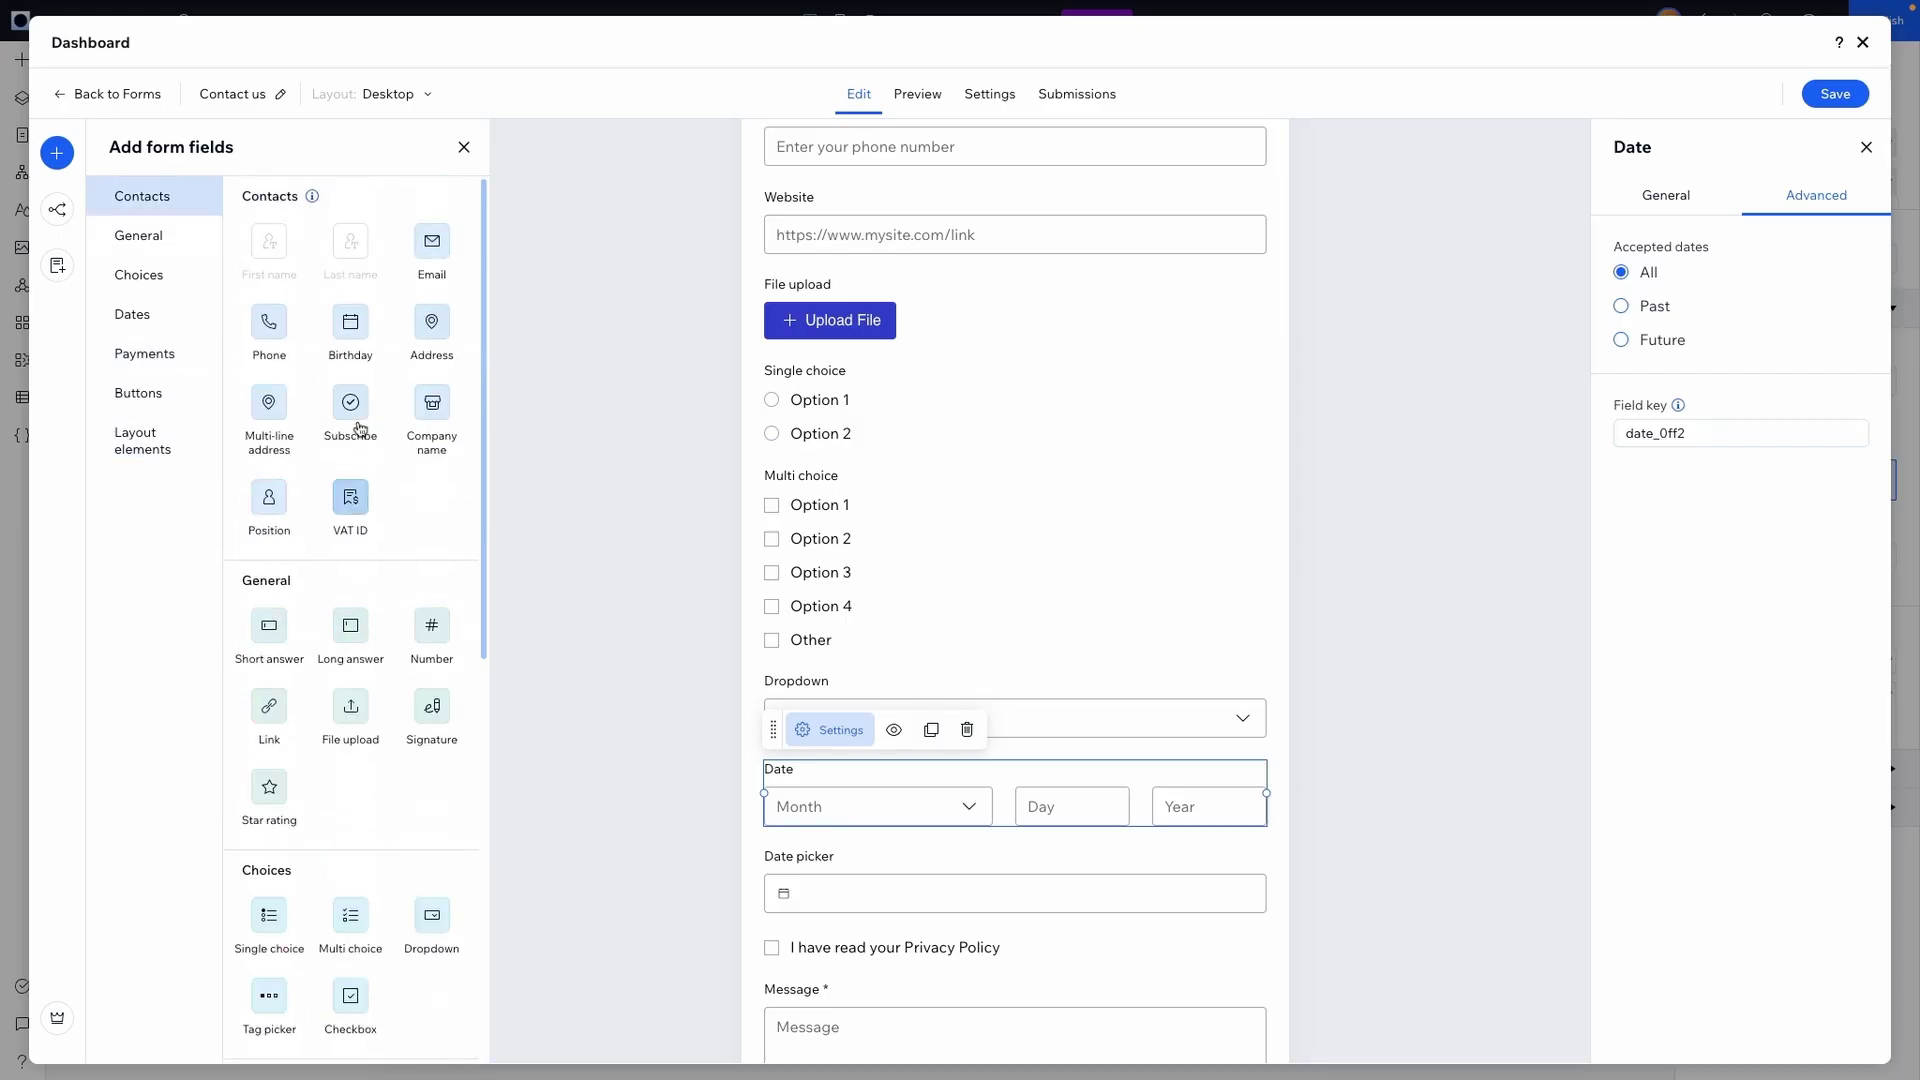
# Delete the File upload, Single choice, Multi choice and Dropdown fields from the form
pyautogui.click(937, 325)
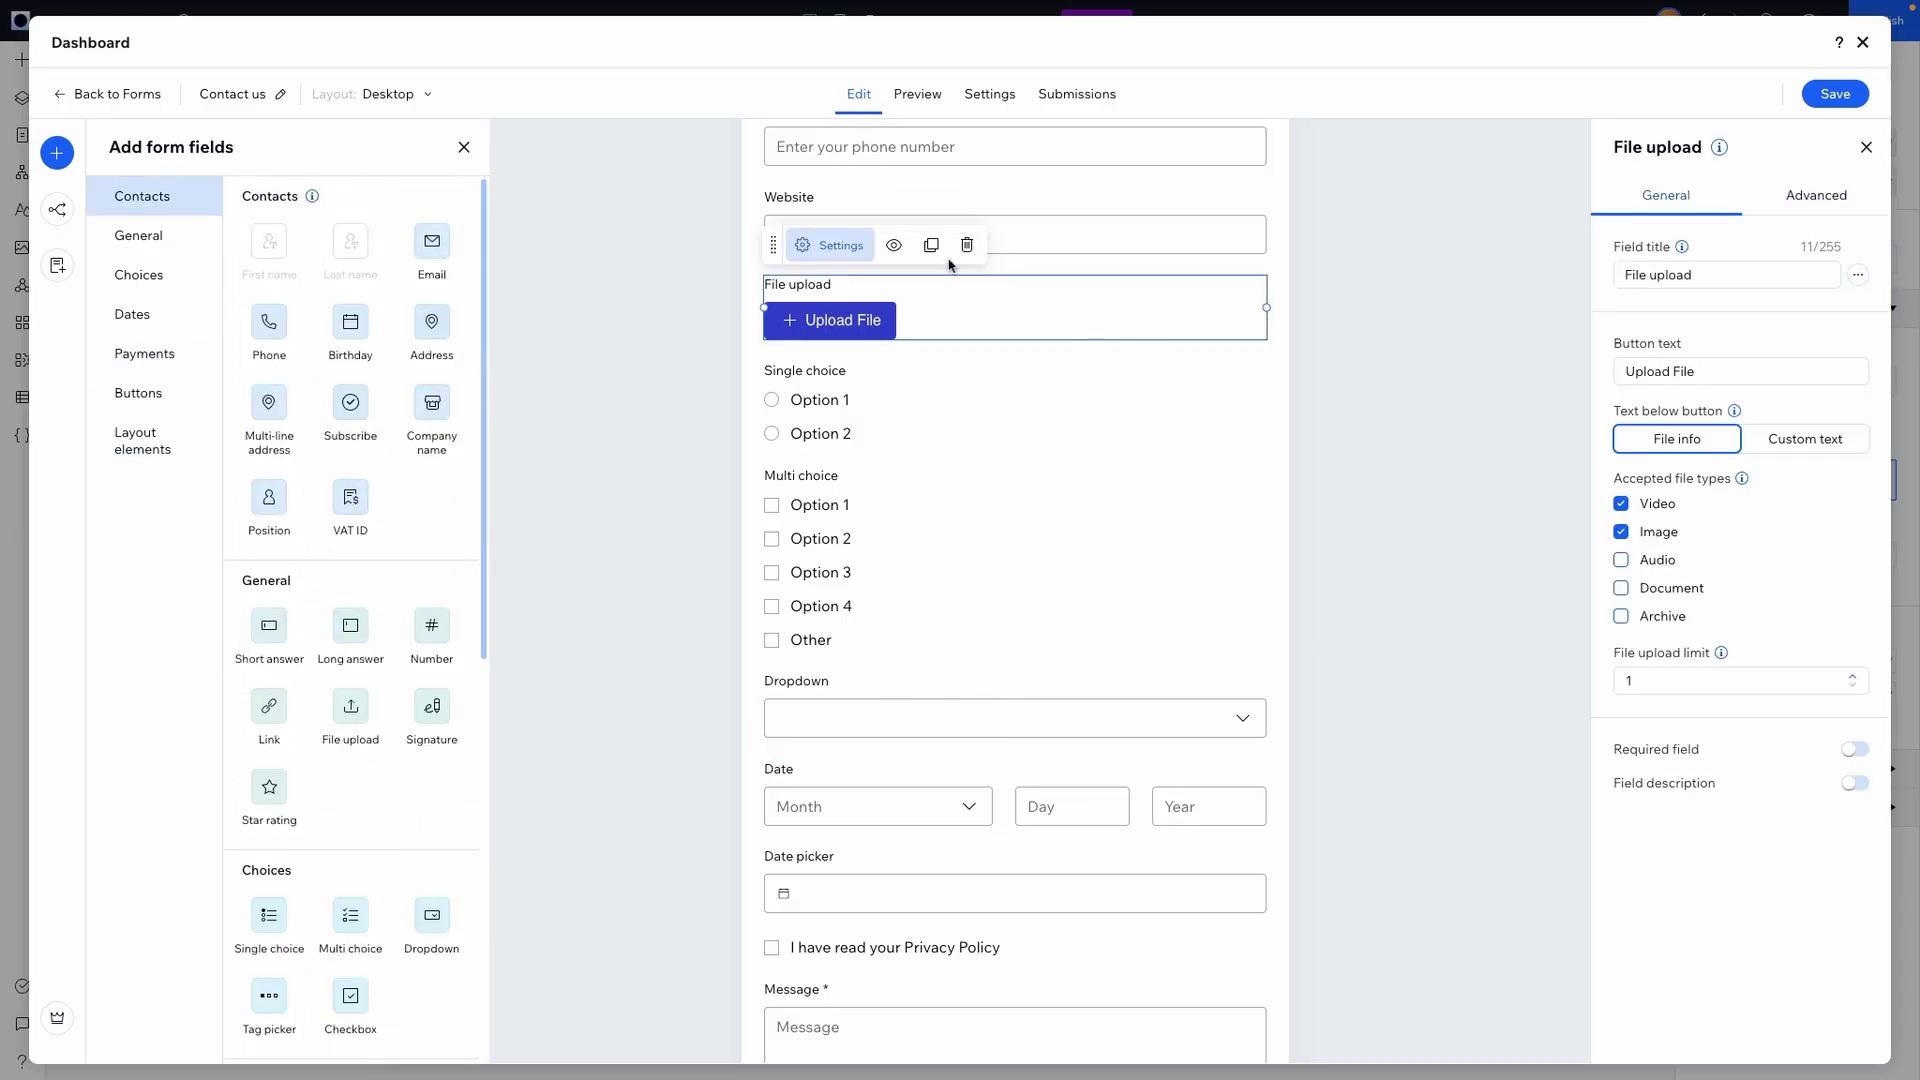
pyautogui.click(968, 241)
pyautogui.click(815, 333)
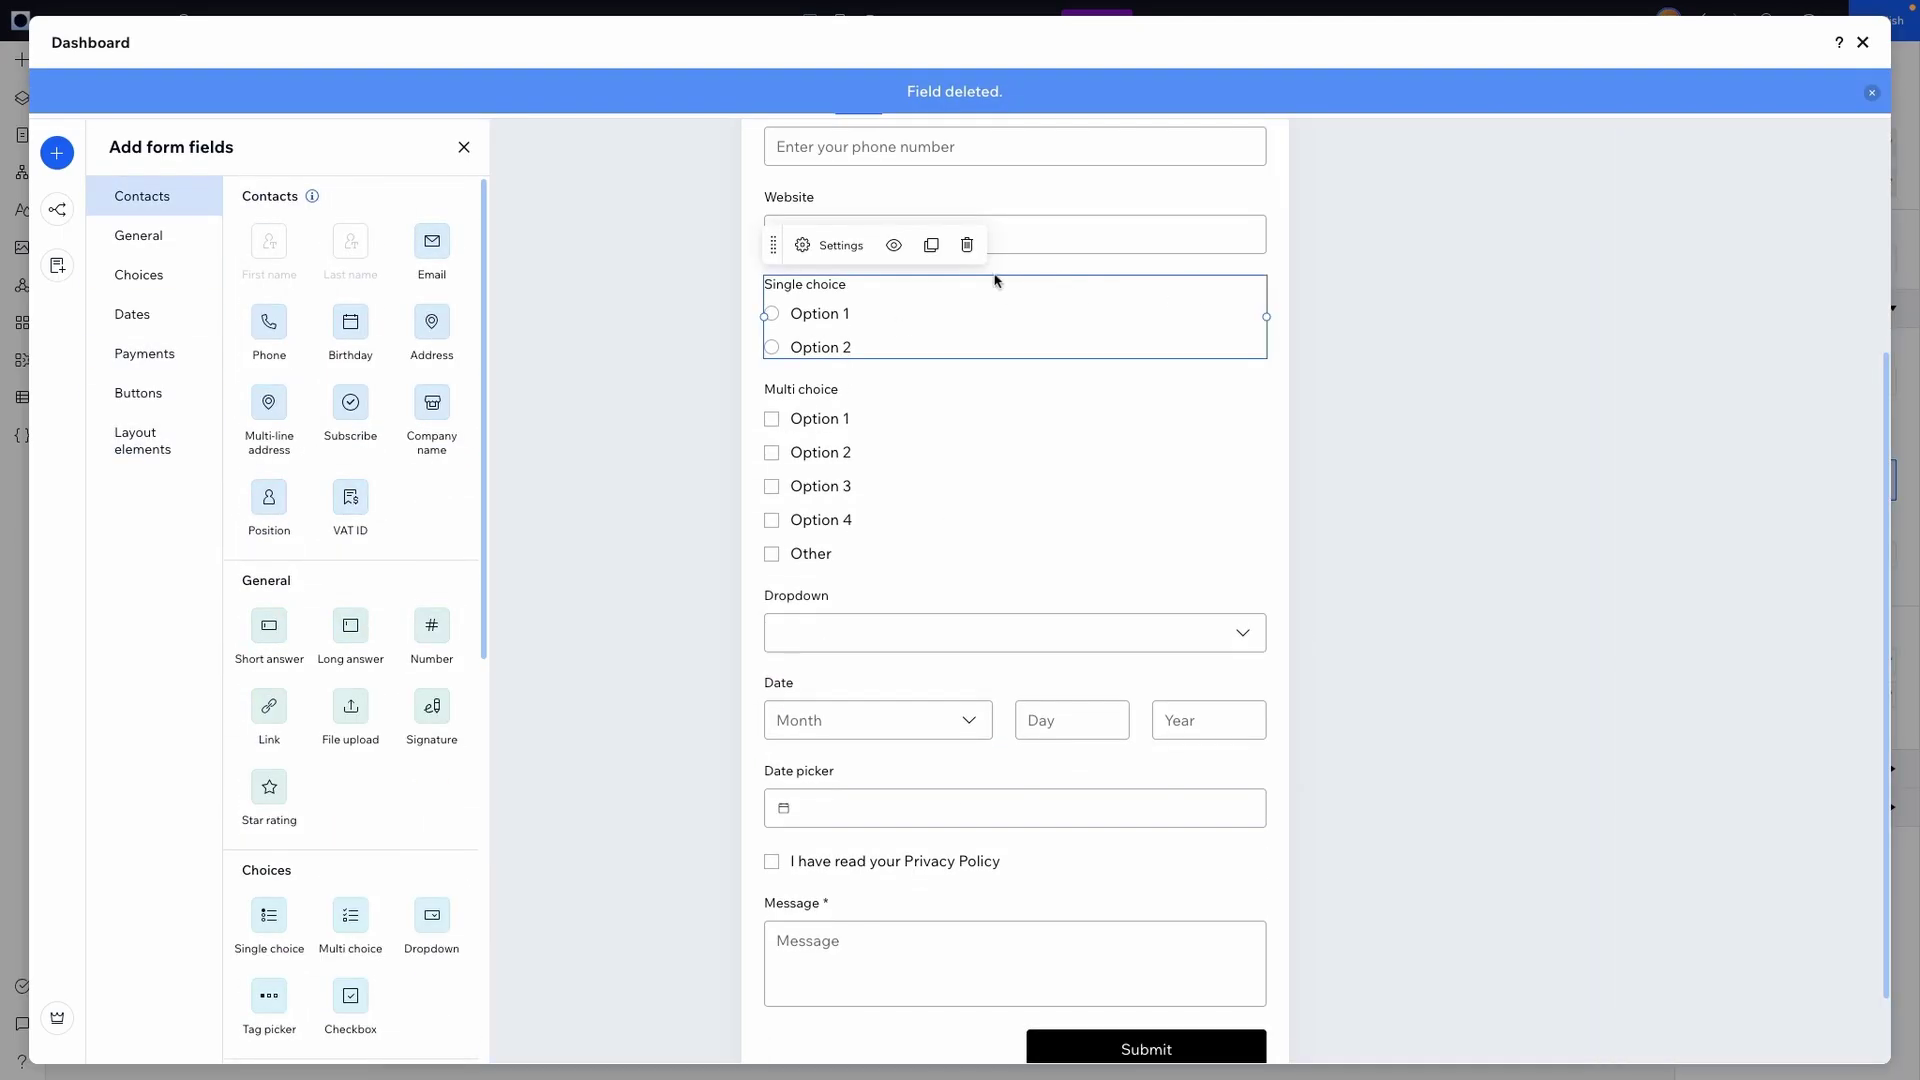
pyautogui.click(963, 244)
pyautogui.click(951, 394)
pyautogui.click(965, 263)
pyautogui.click(814, 552)
pyautogui.click(967, 466)
# Delete the Date field, the Date picker and the privacy policy checkbox from the form
pyautogui.click(850, 630)
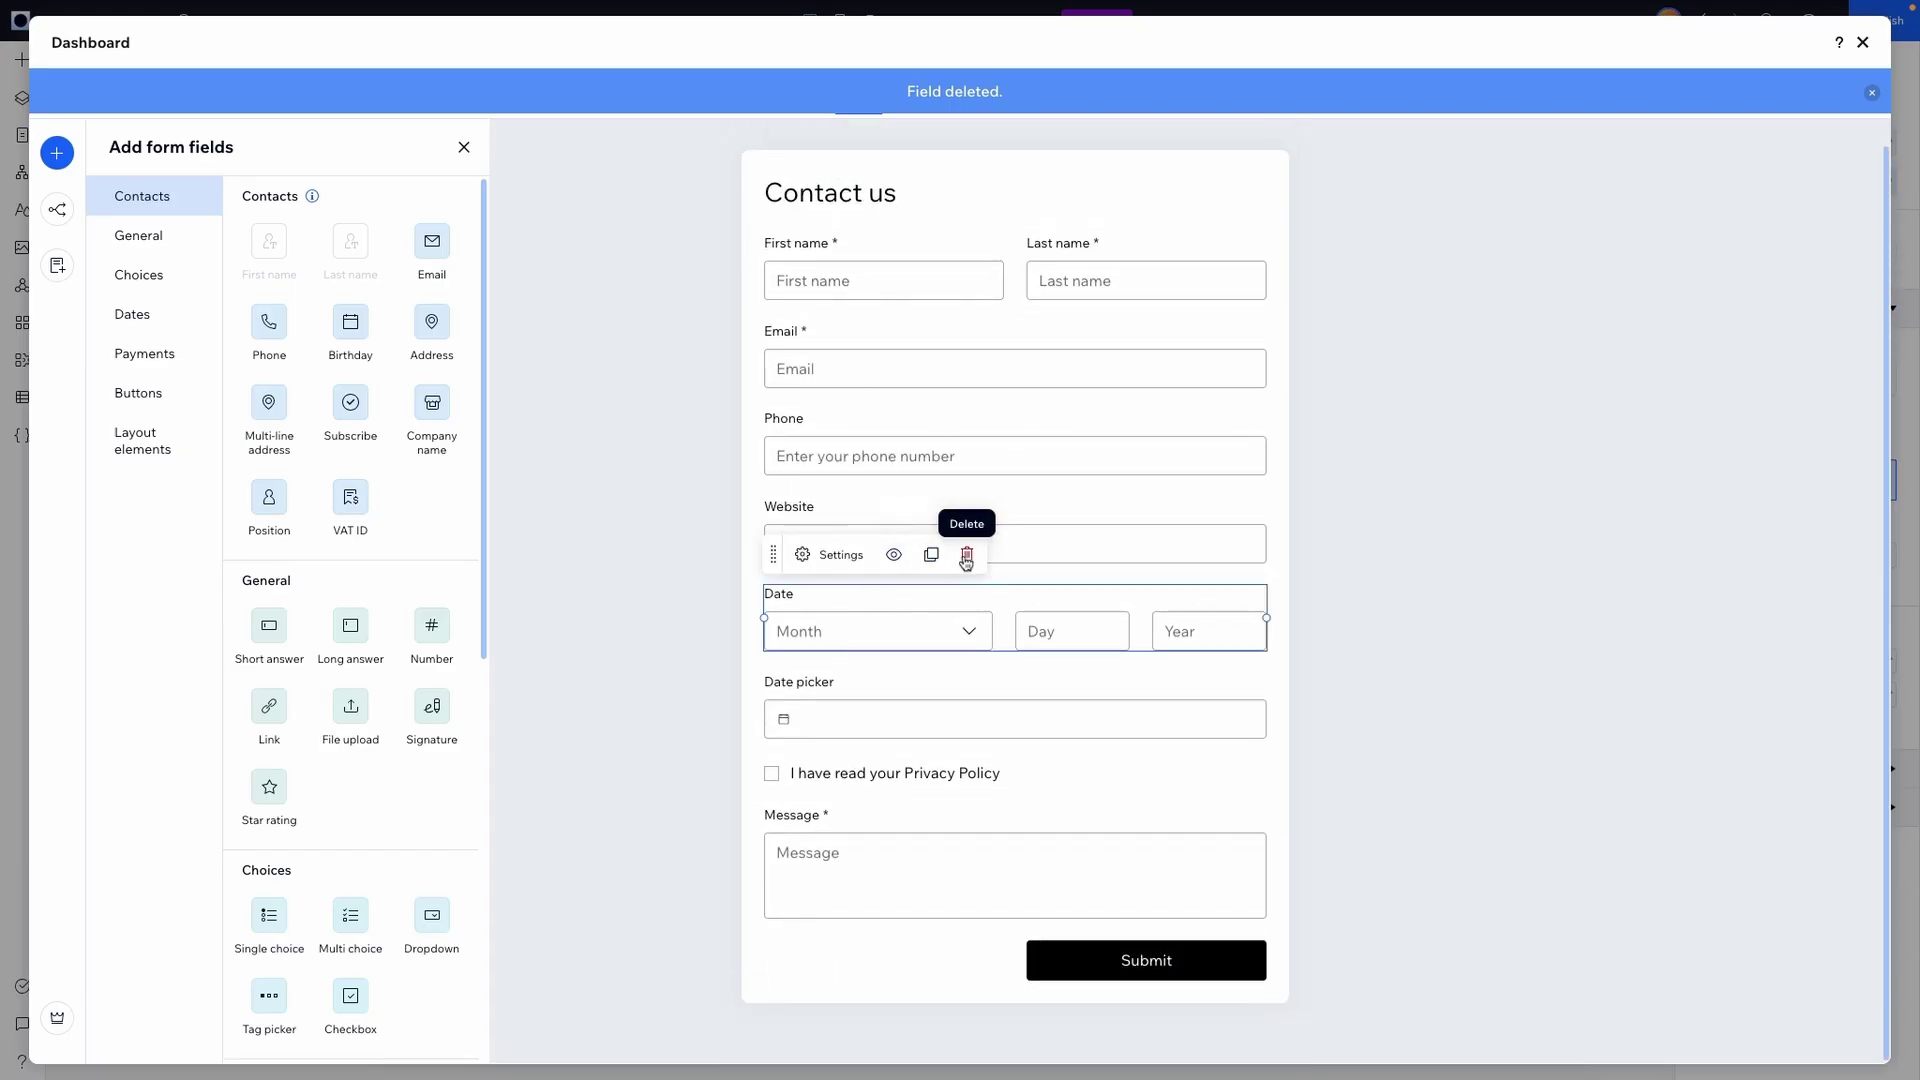
pyautogui.click(966, 562)
pyautogui.click(850, 670)
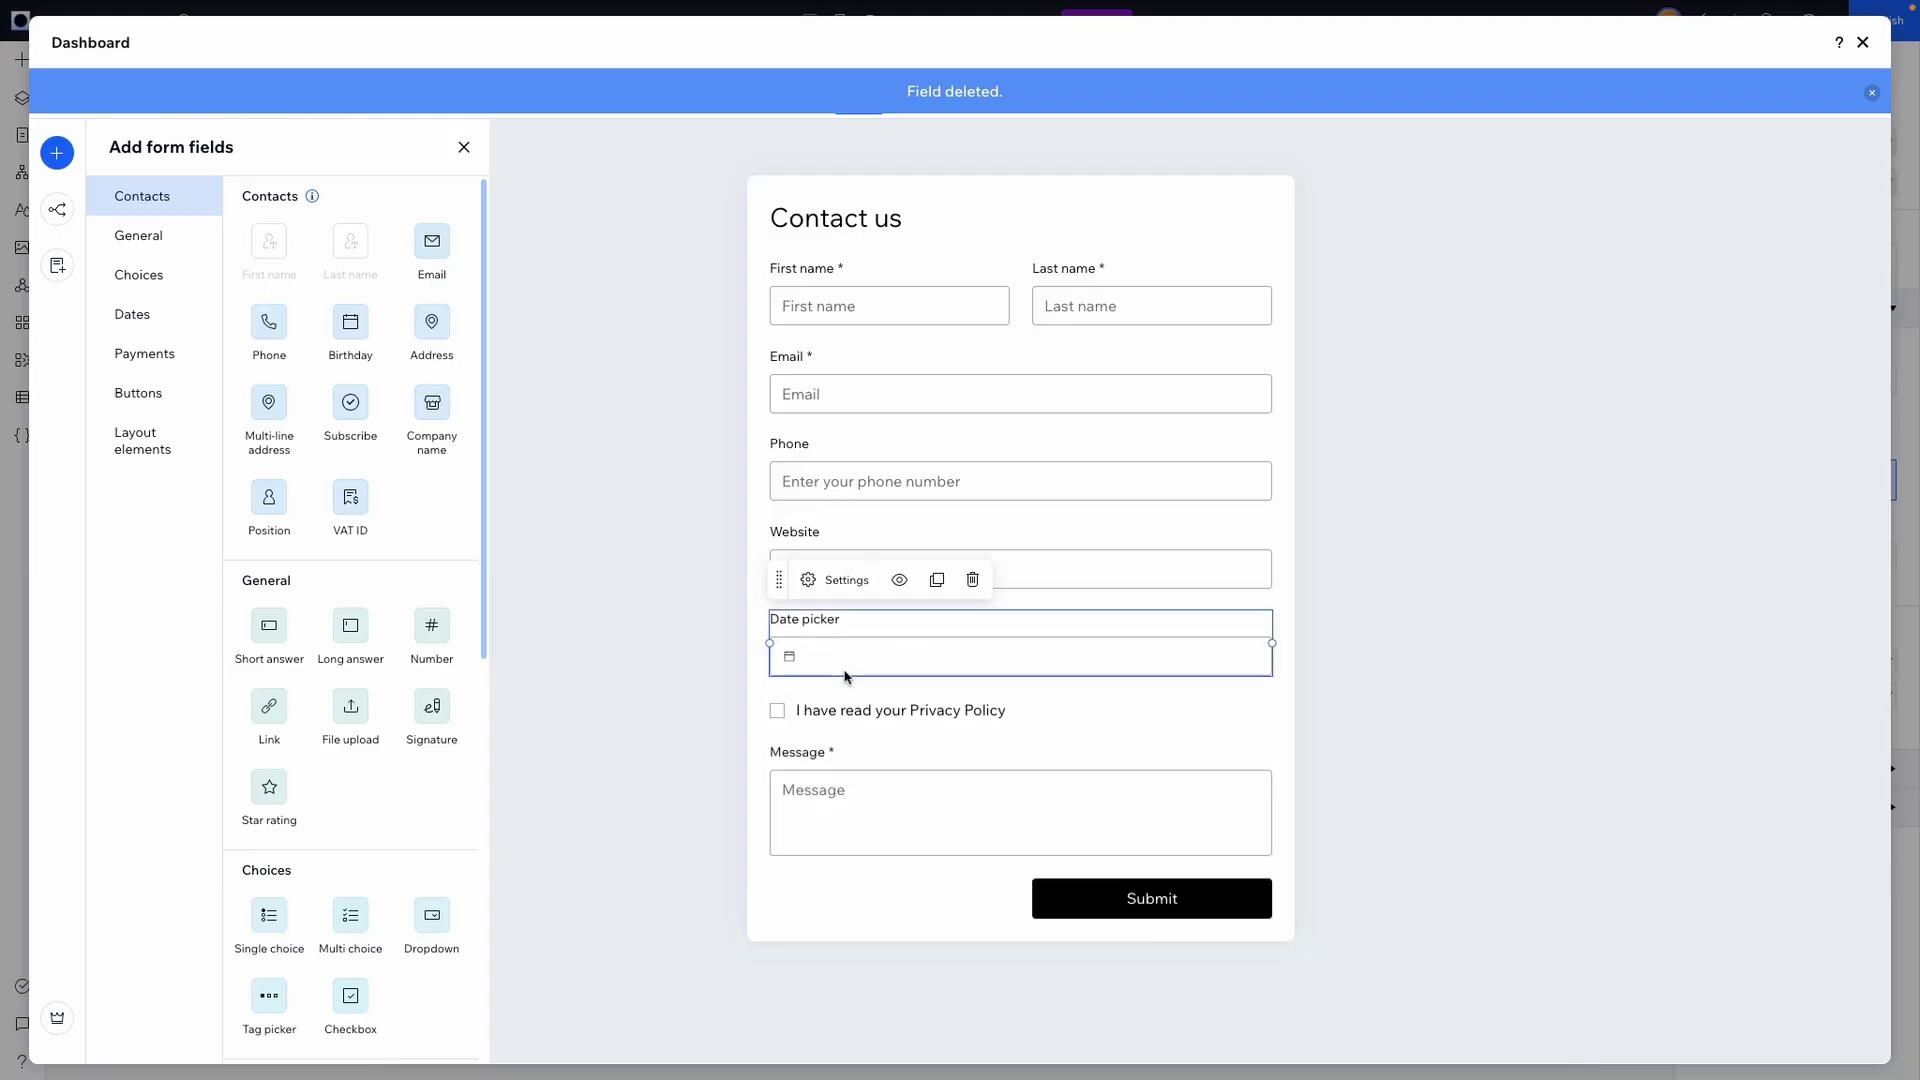
pyautogui.click(969, 582)
pyautogui.click(856, 625)
pyautogui.click(972, 578)
# Delete the Website and Phone fields, and narrow the Submit button from its left edge
pyautogui.click(897, 530)
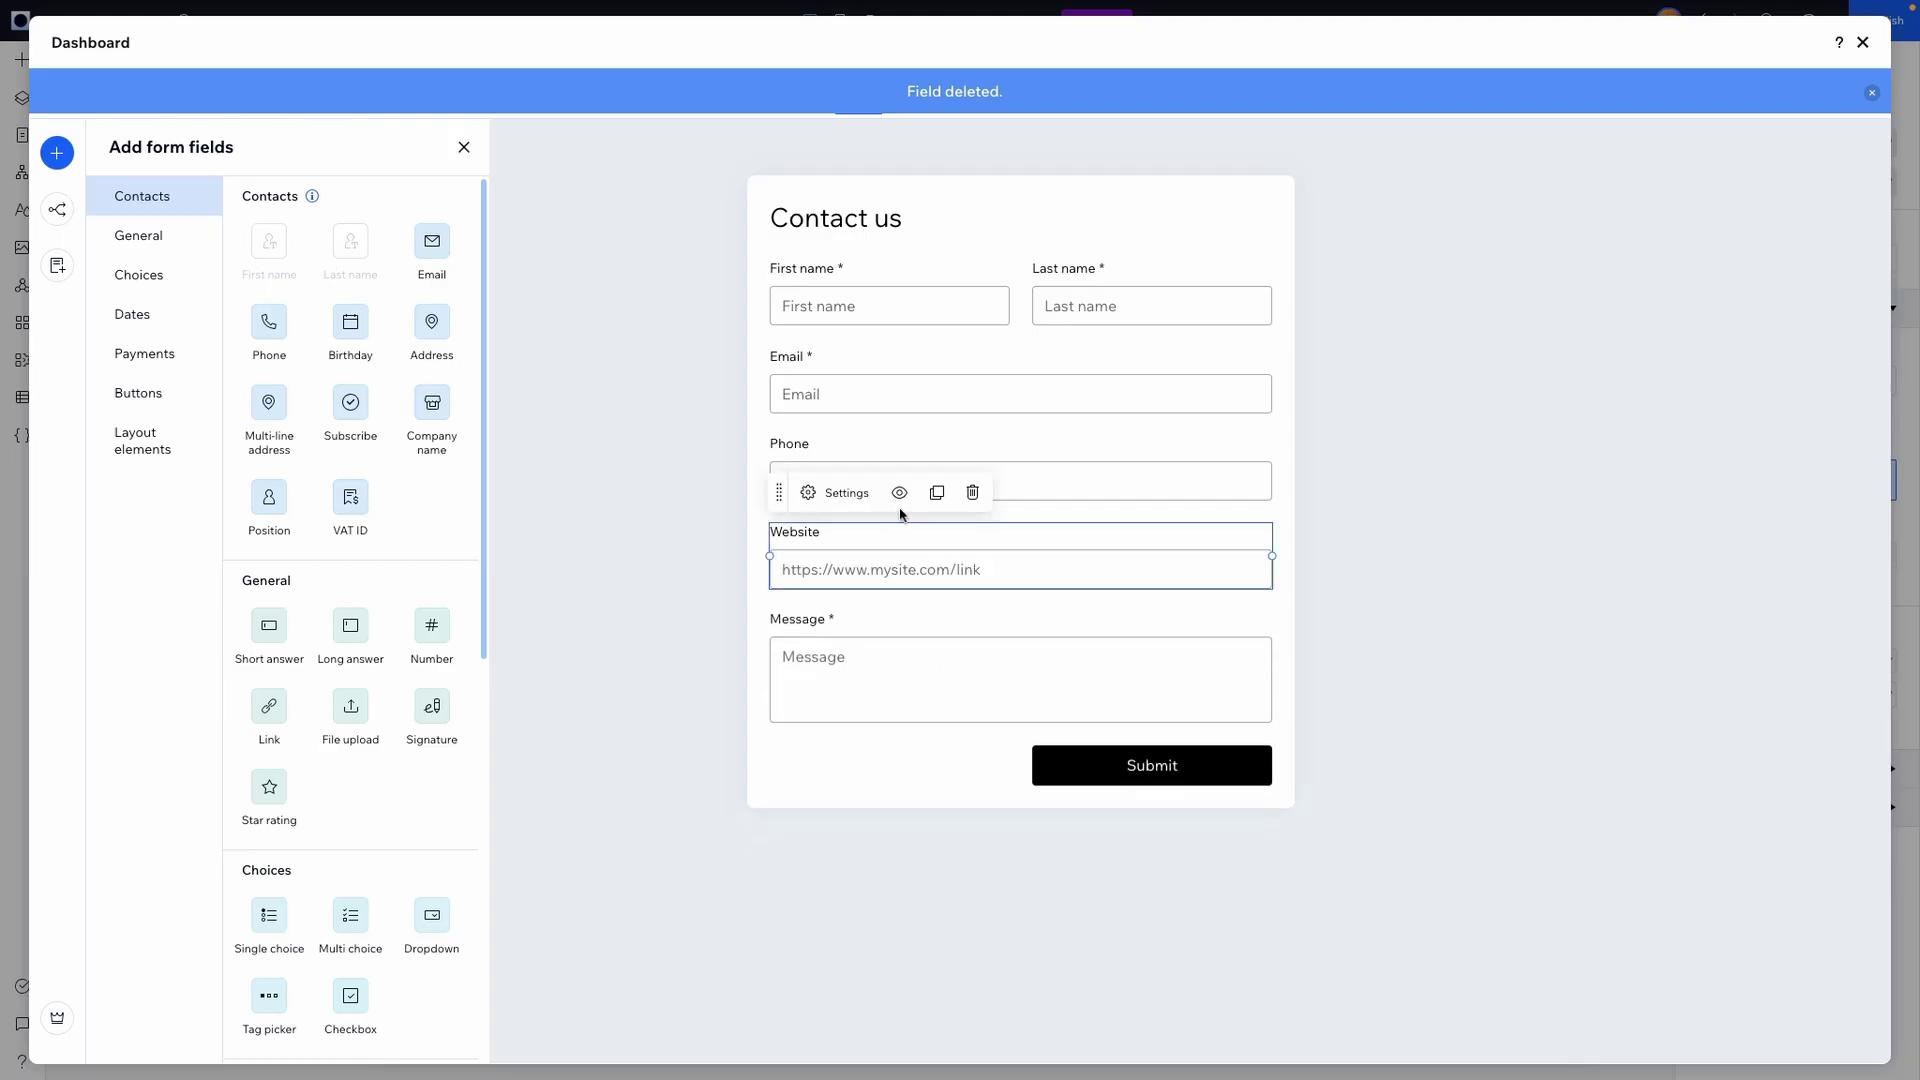
pyautogui.click(972, 492)
pyautogui.click(878, 480)
pyautogui.click(973, 401)
pyautogui.moveTo(1034, 589); pyautogui.dragTo(1152, 596)
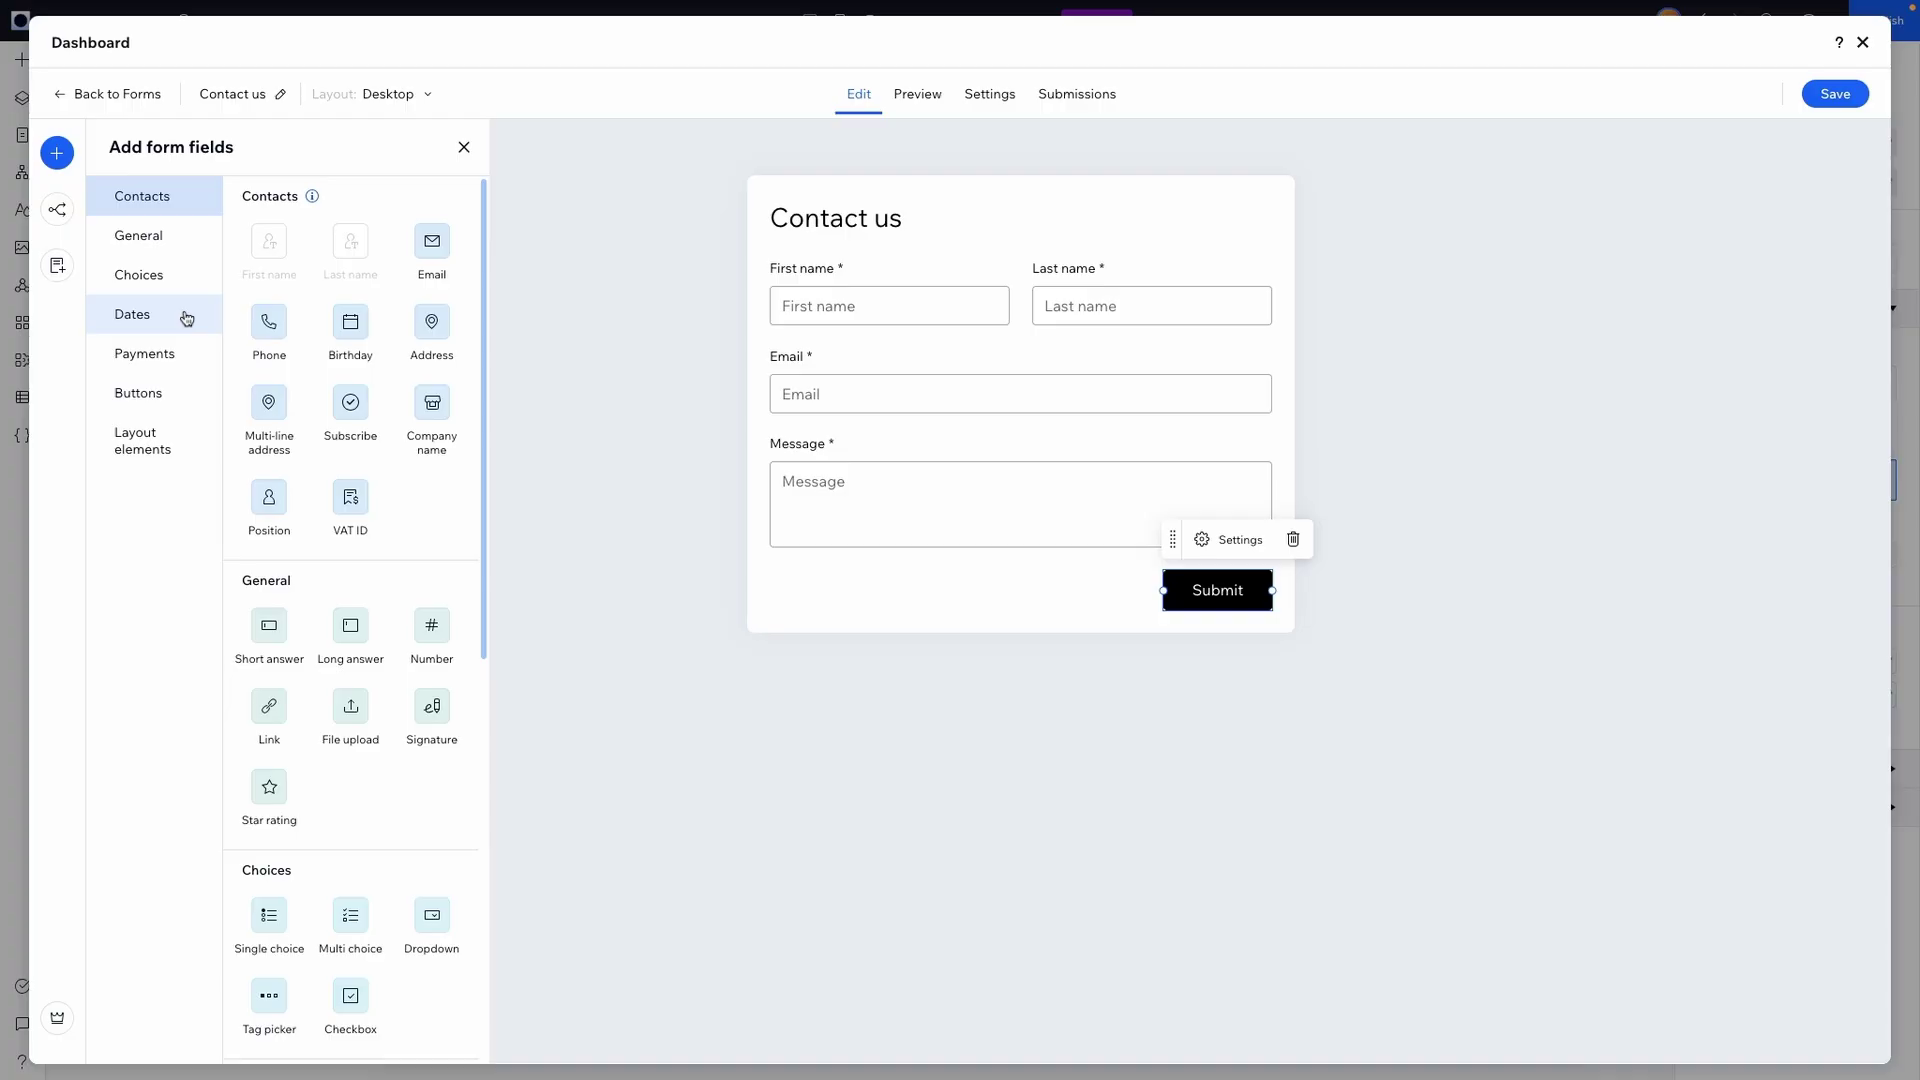
# Add a second page to the form and rename Page 1 as "General Info"
pyautogui.click(56, 268)
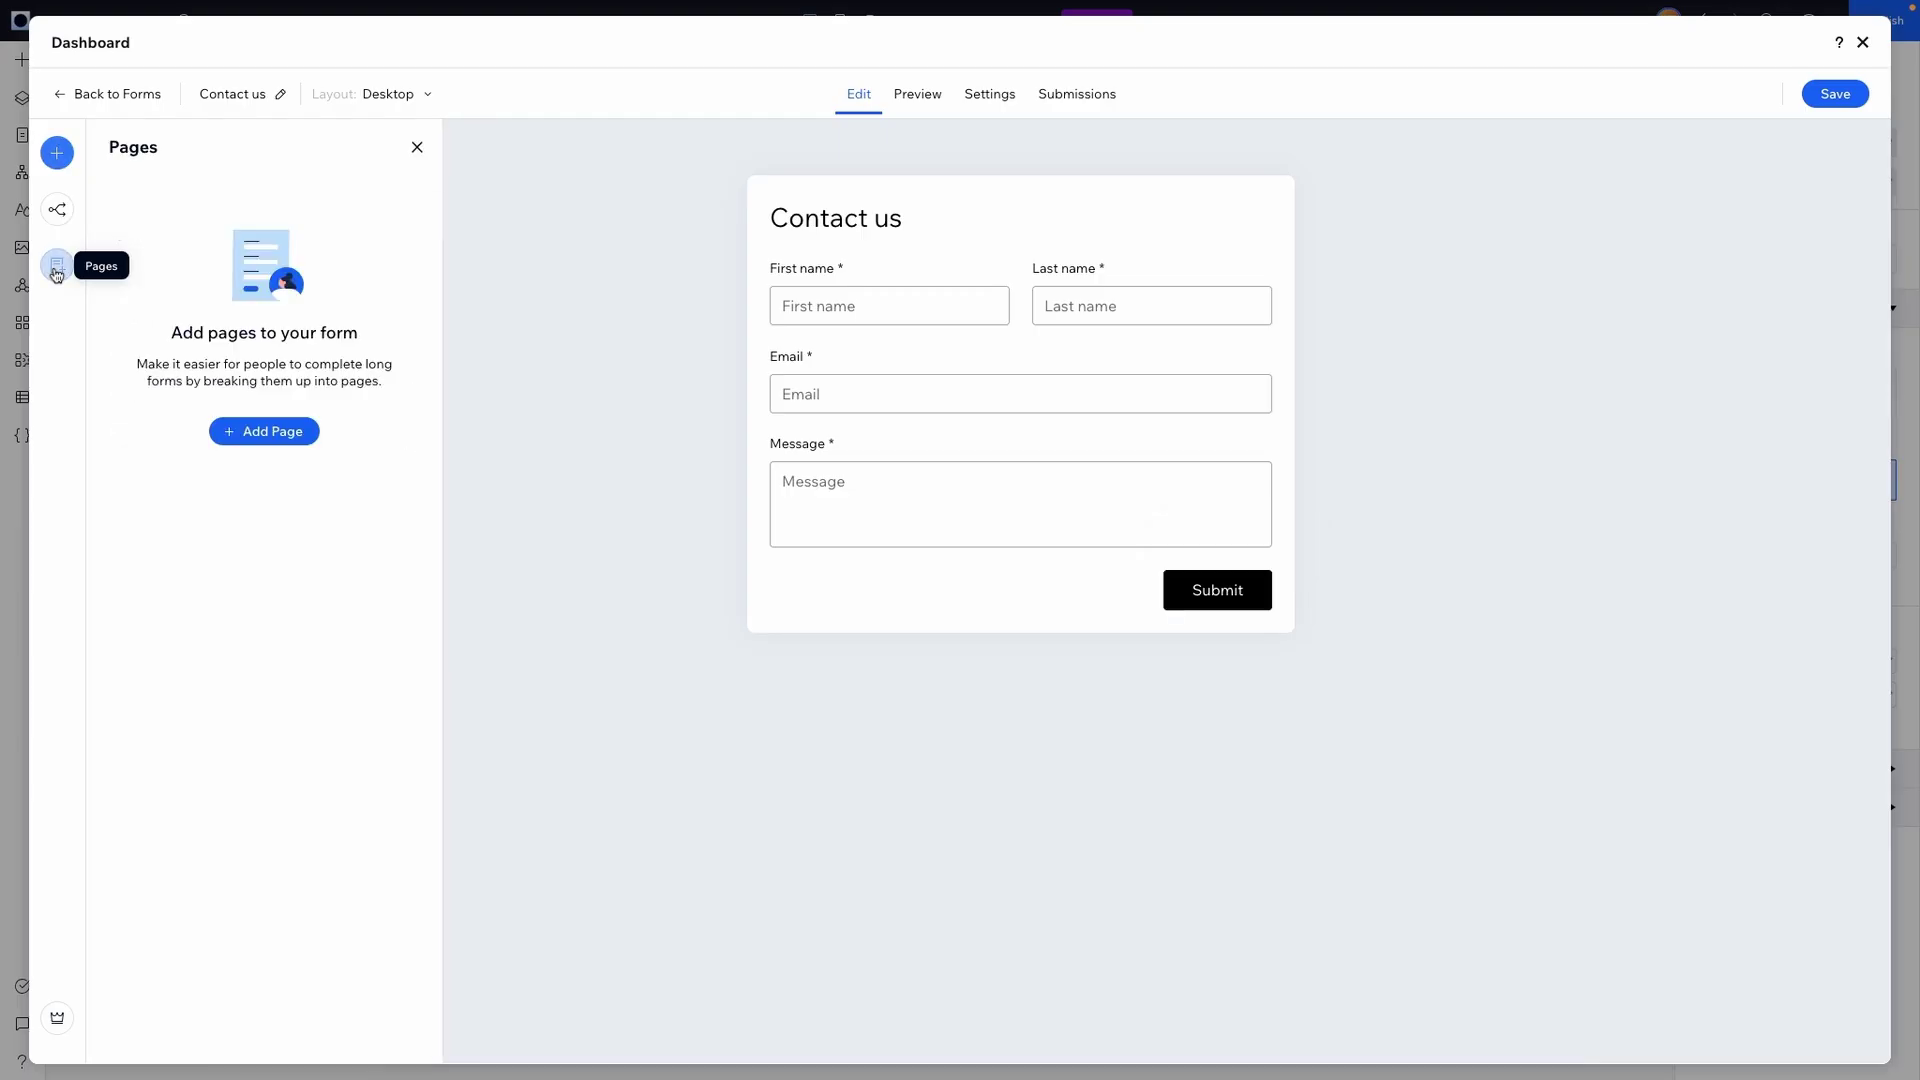
pyautogui.click(258, 436)
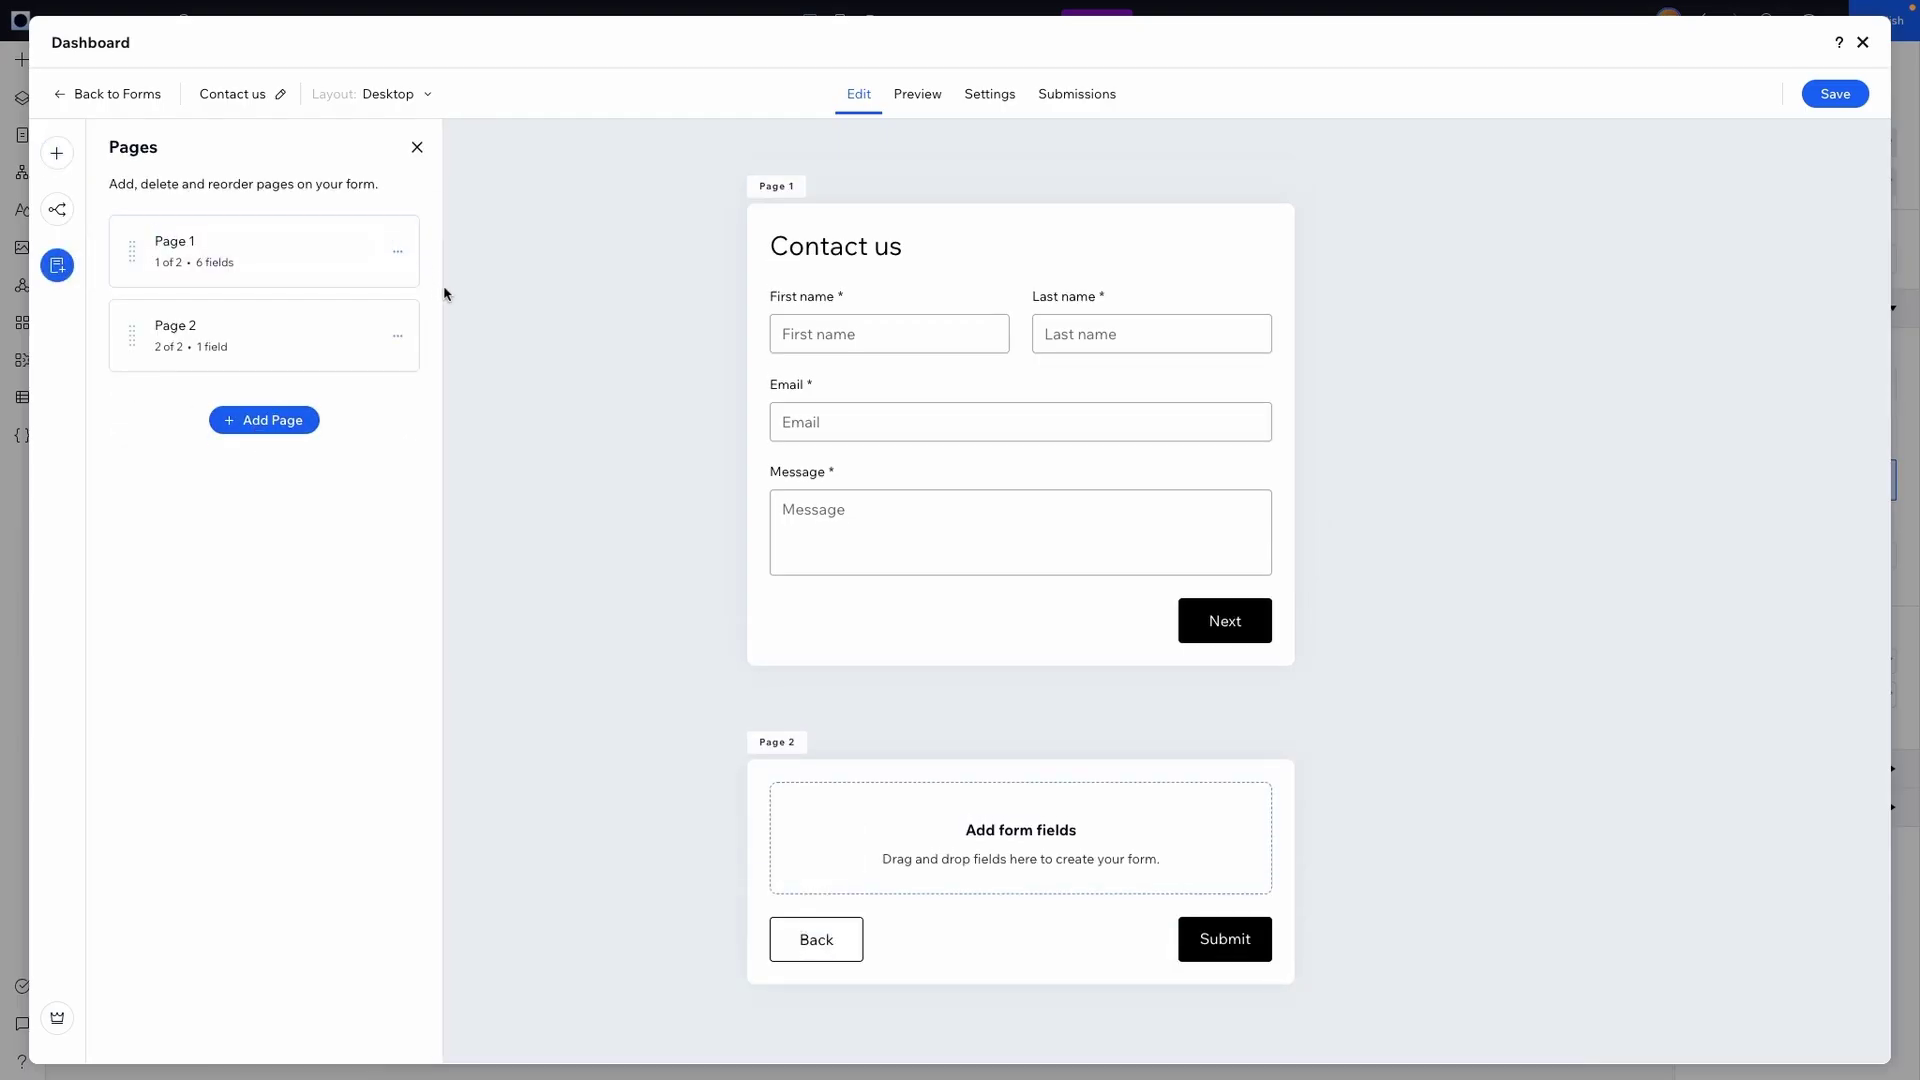
pyautogui.click(397, 253)
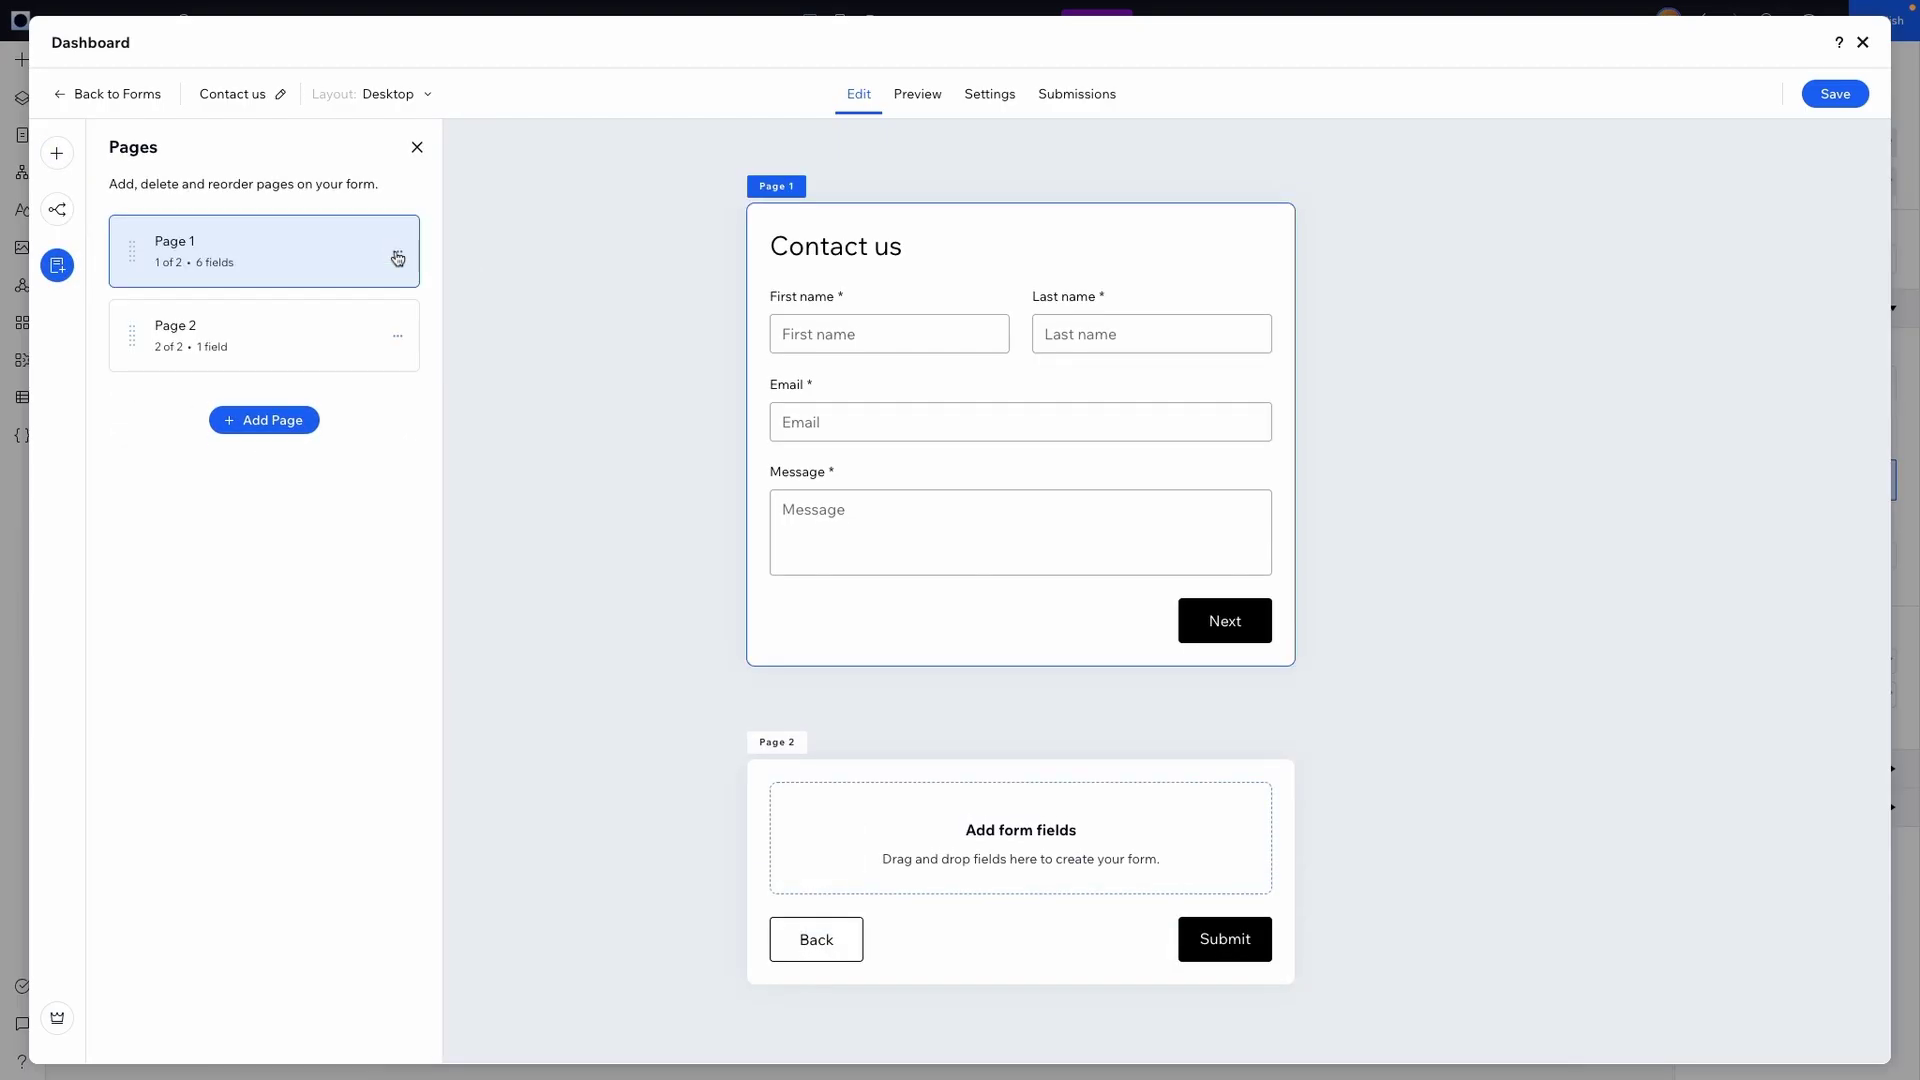
pyautogui.click(398, 294)
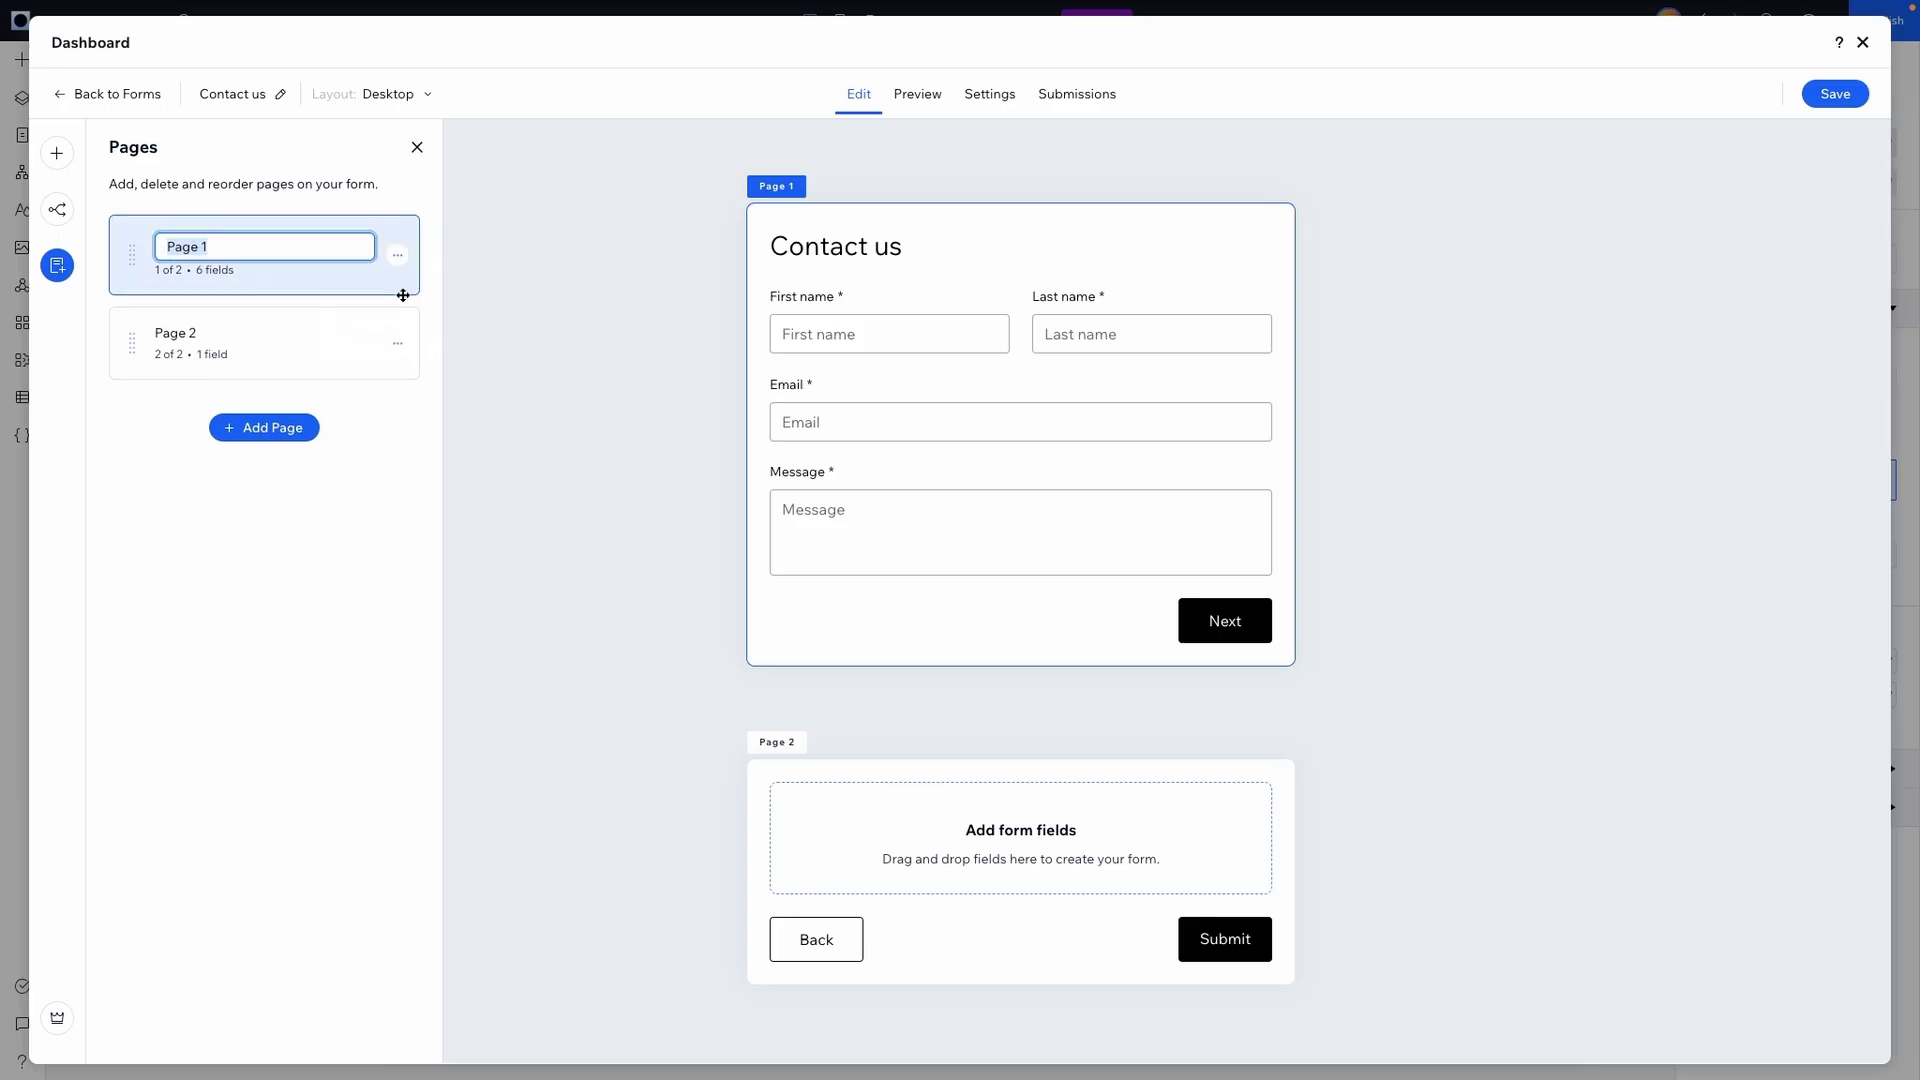
pyautogui.write('General Info')
pyautogui.click(330, 315)
# Rename Page 2 of the form as "More Info"
pyautogui.click(396, 341)
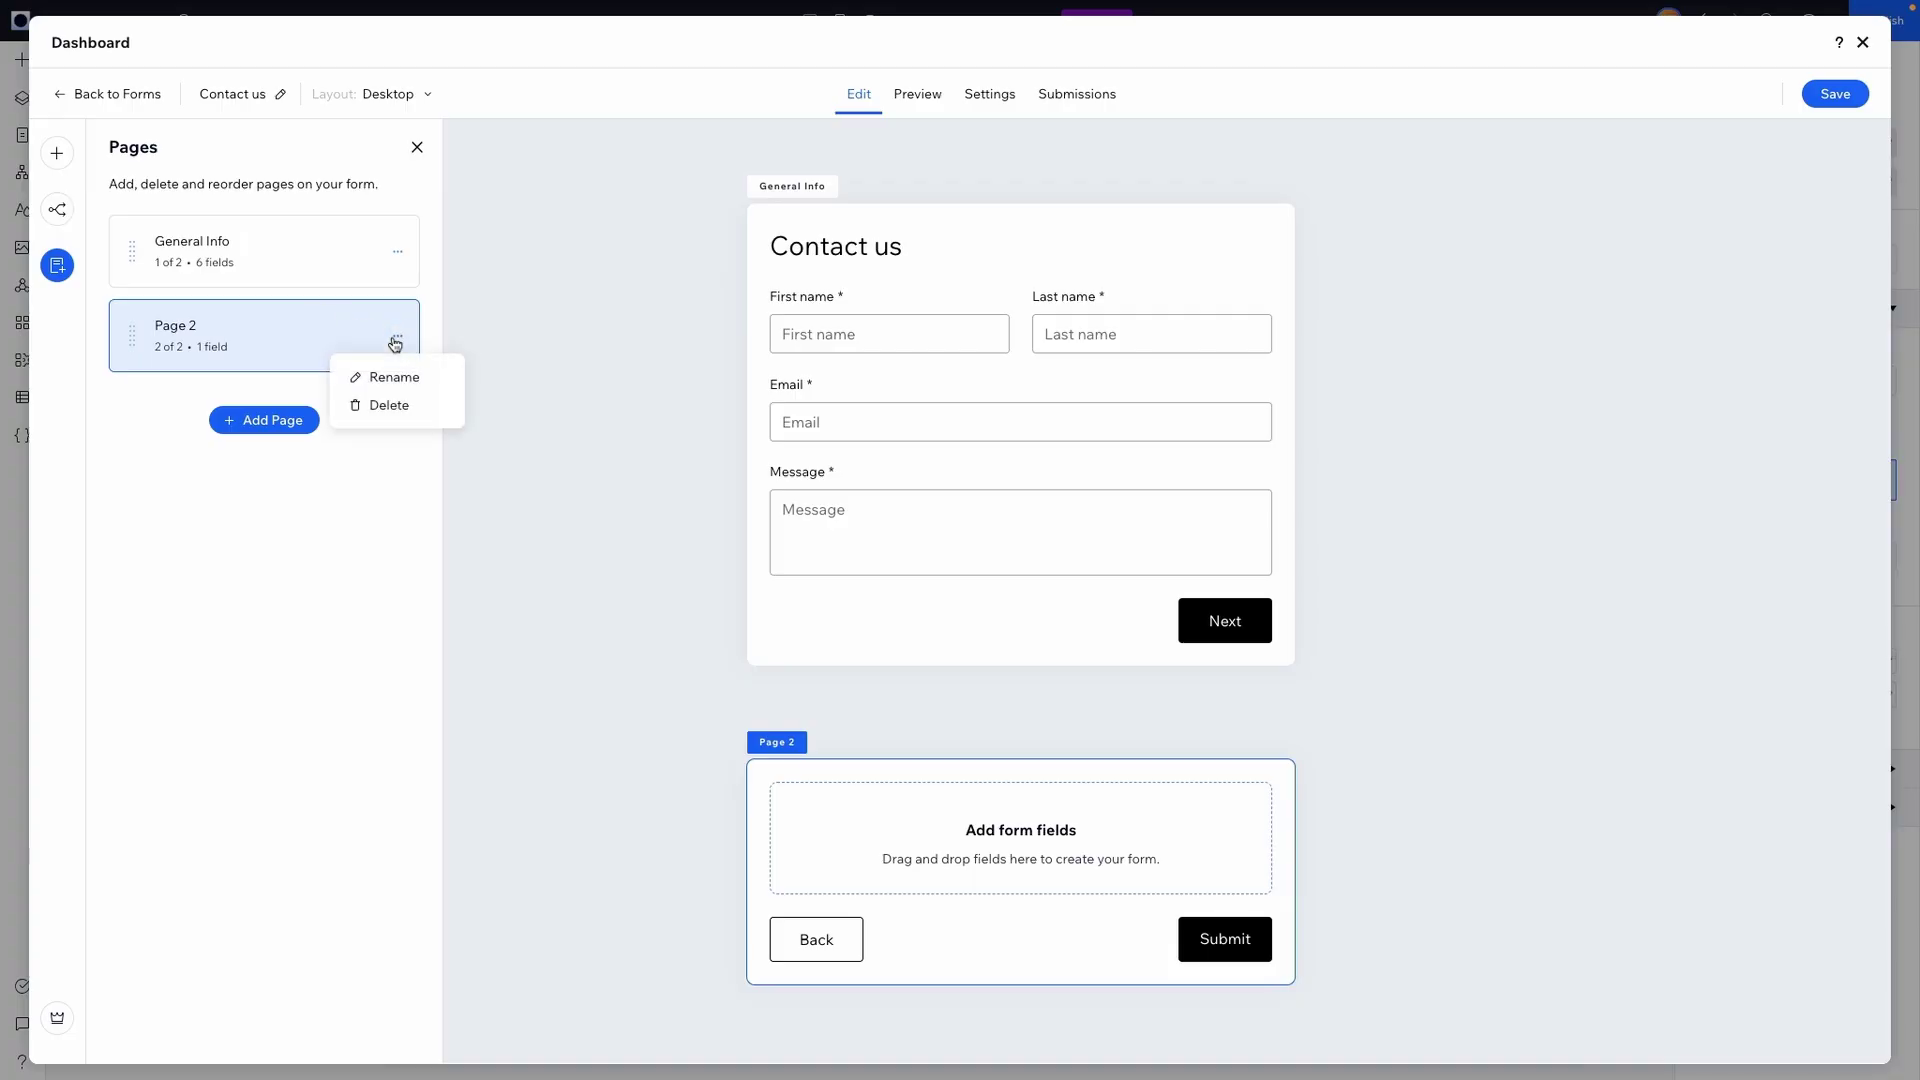
pyautogui.click(400, 382)
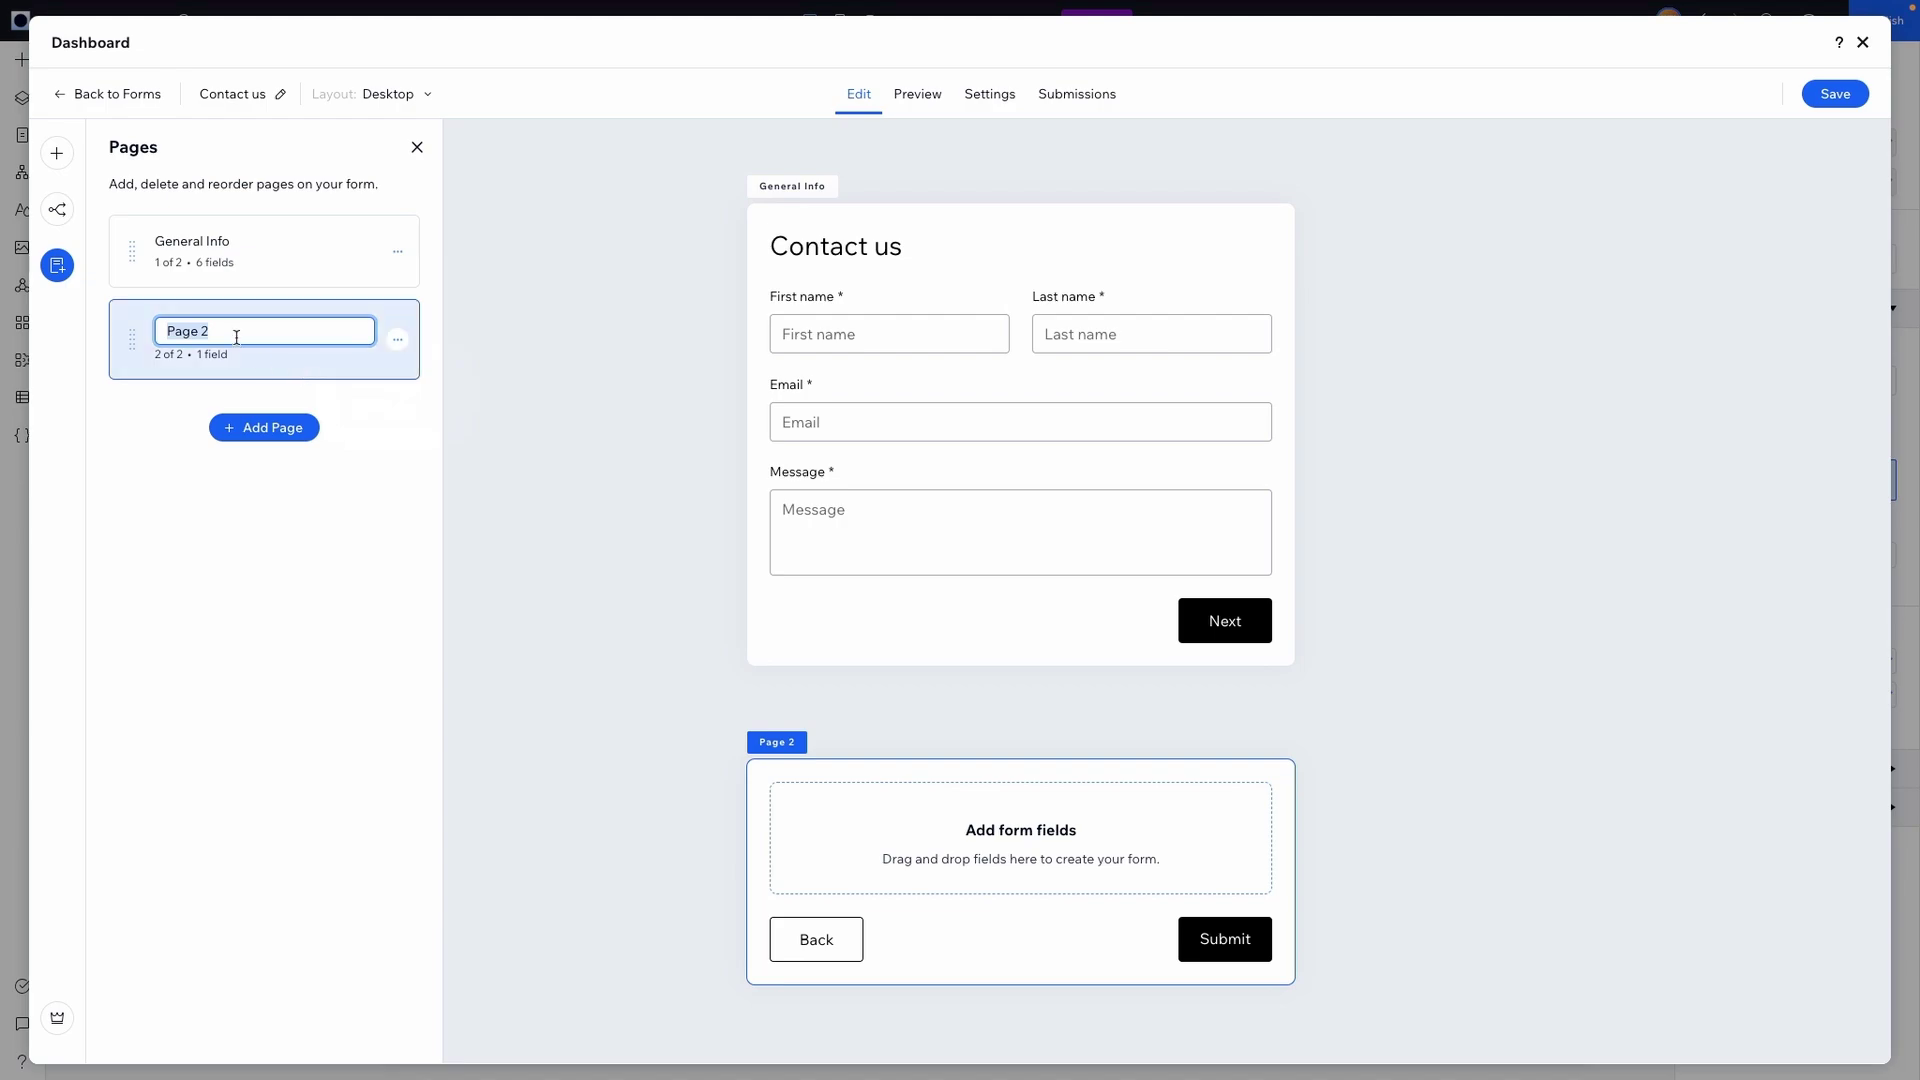
pyautogui.write('More Info')
pyautogui.press('Return')
# Open the library of form fields and set the second option of the Industry dropdown to "Design"
pyautogui.click(57, 153)
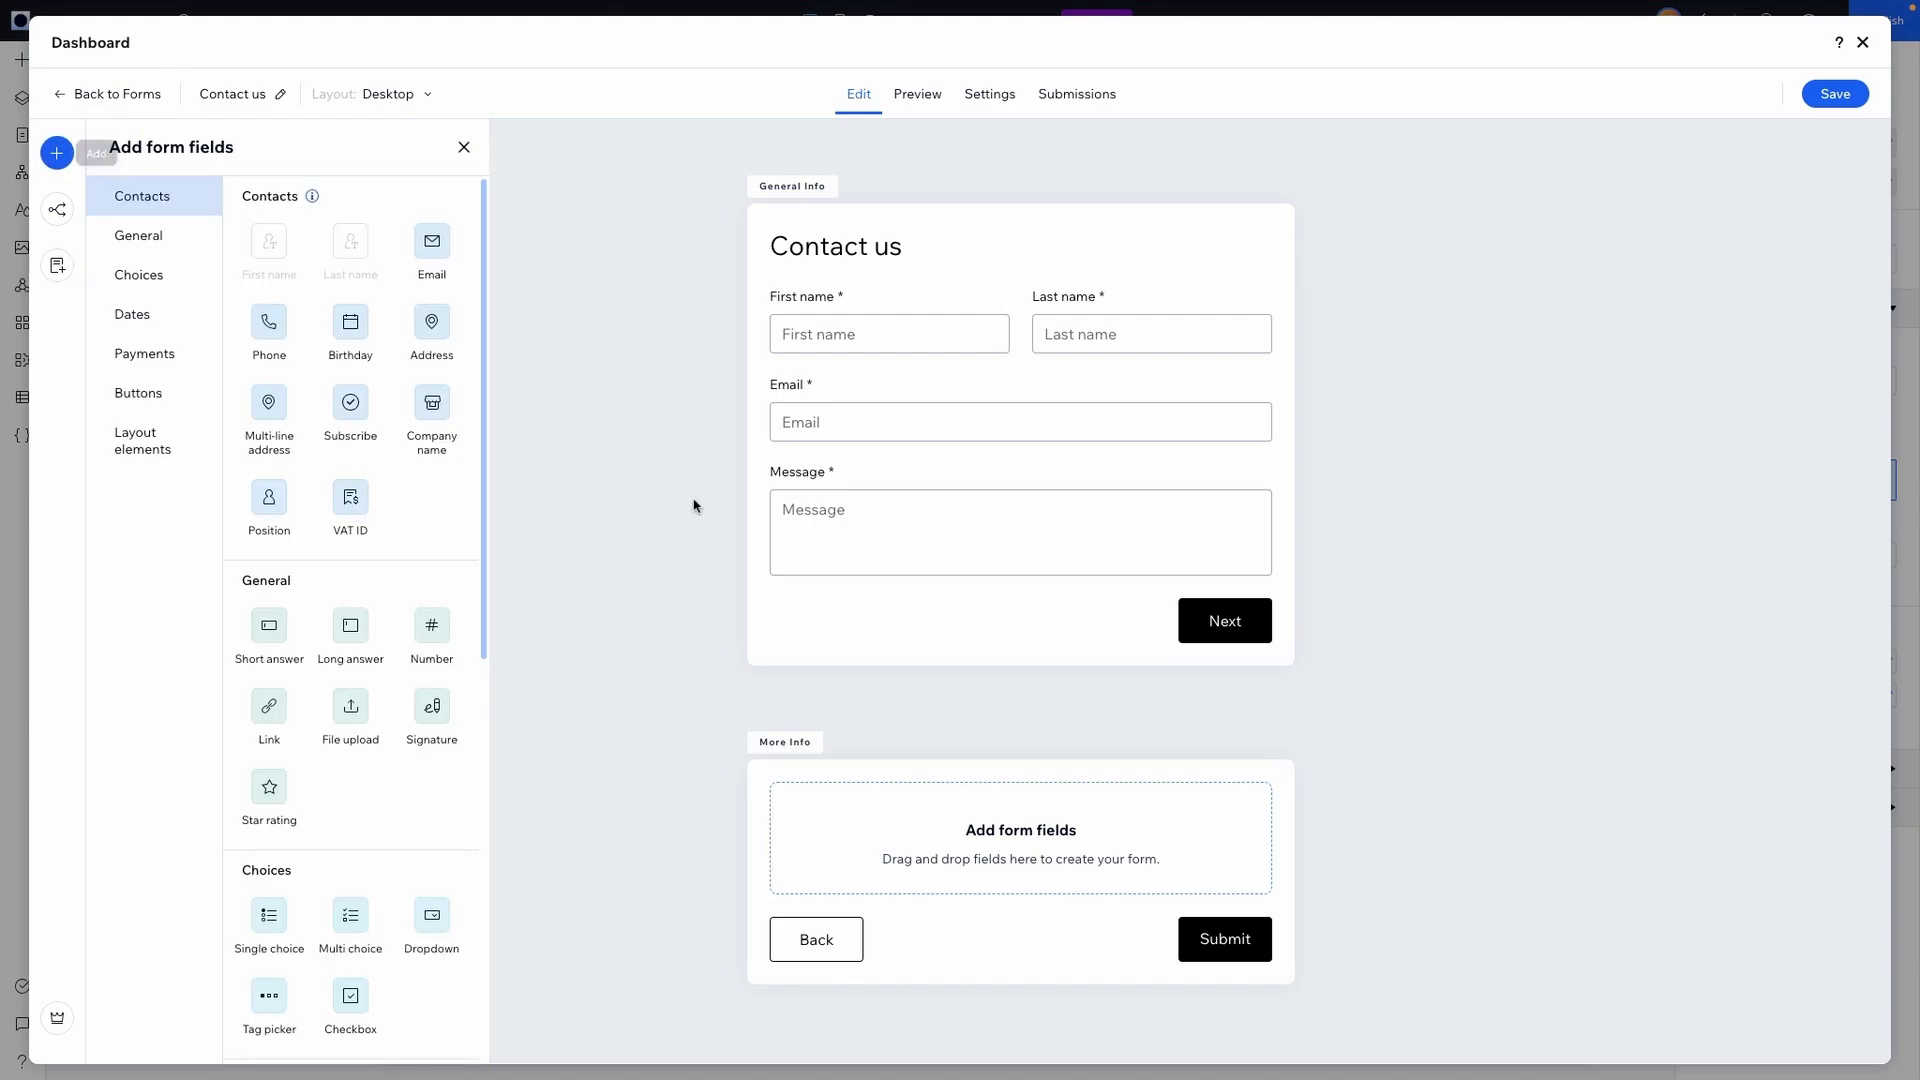
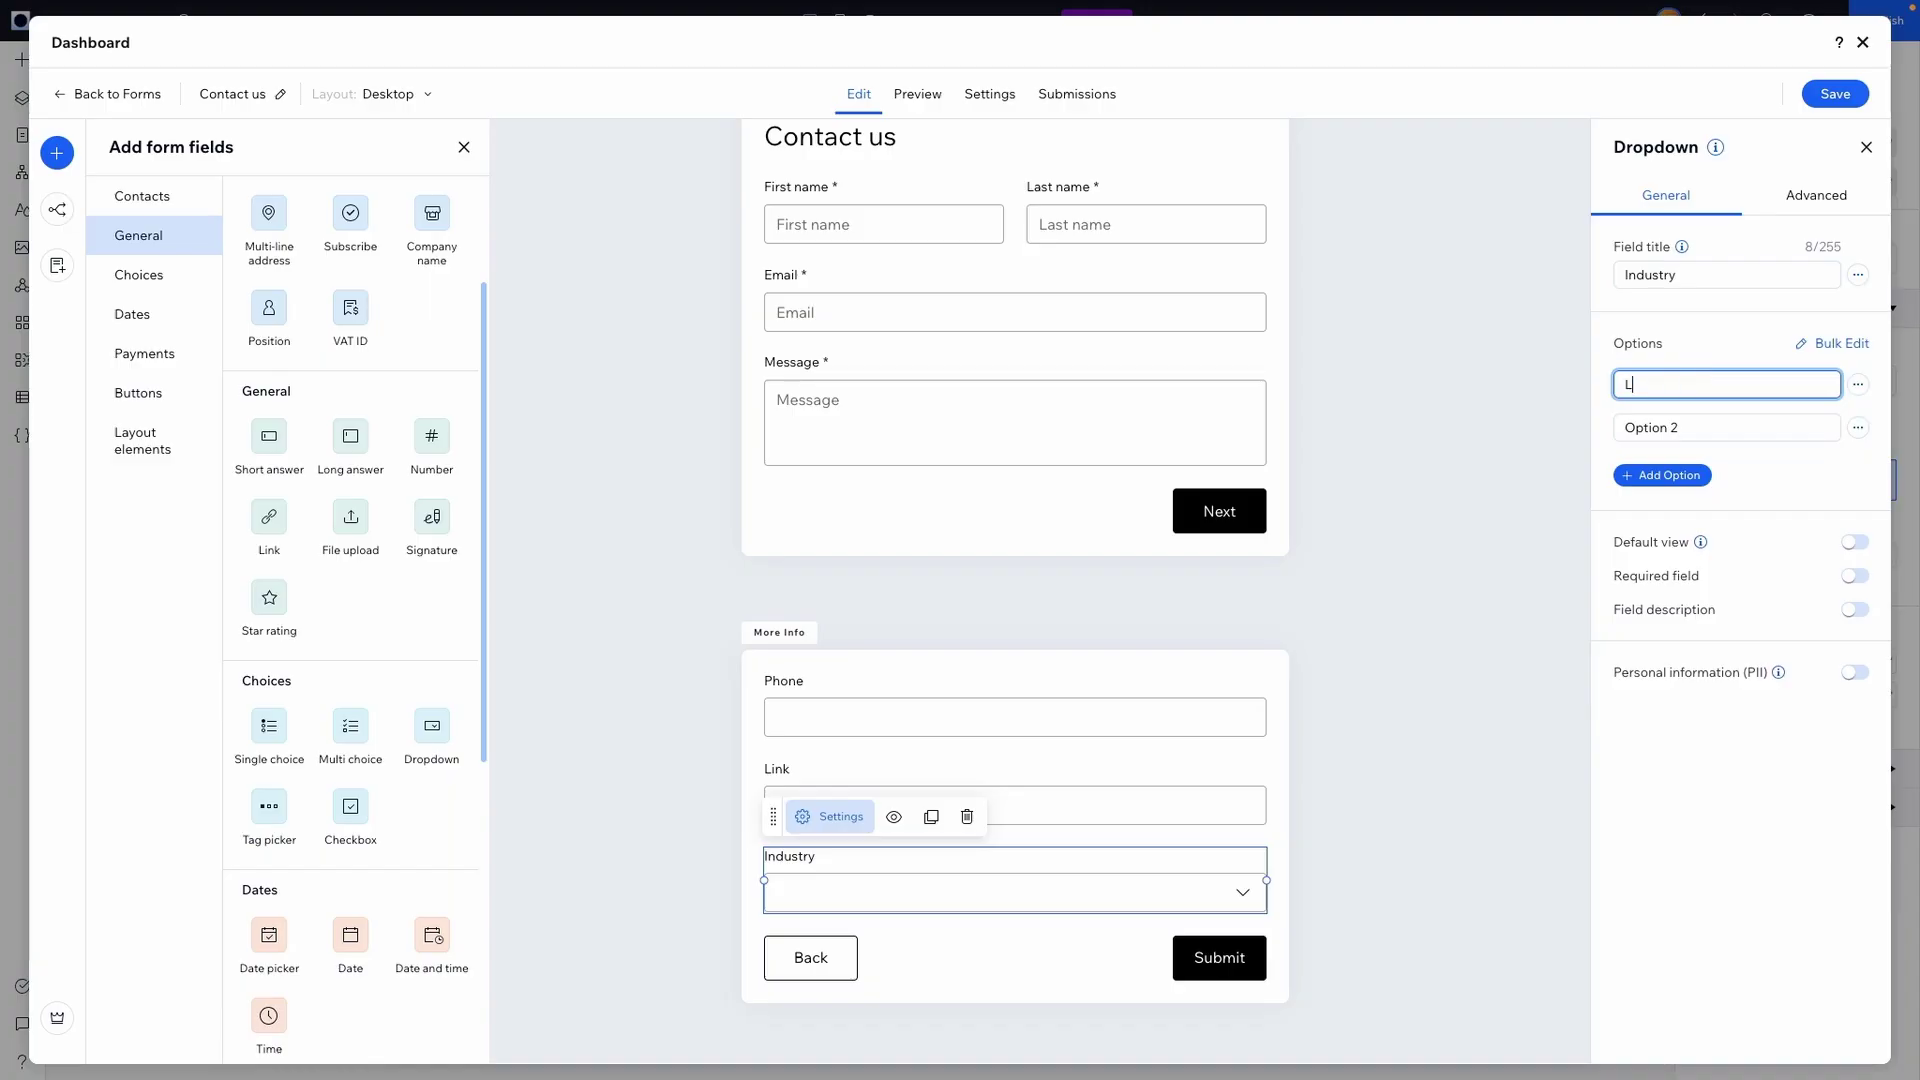
pyautogui.click(1705, 424)
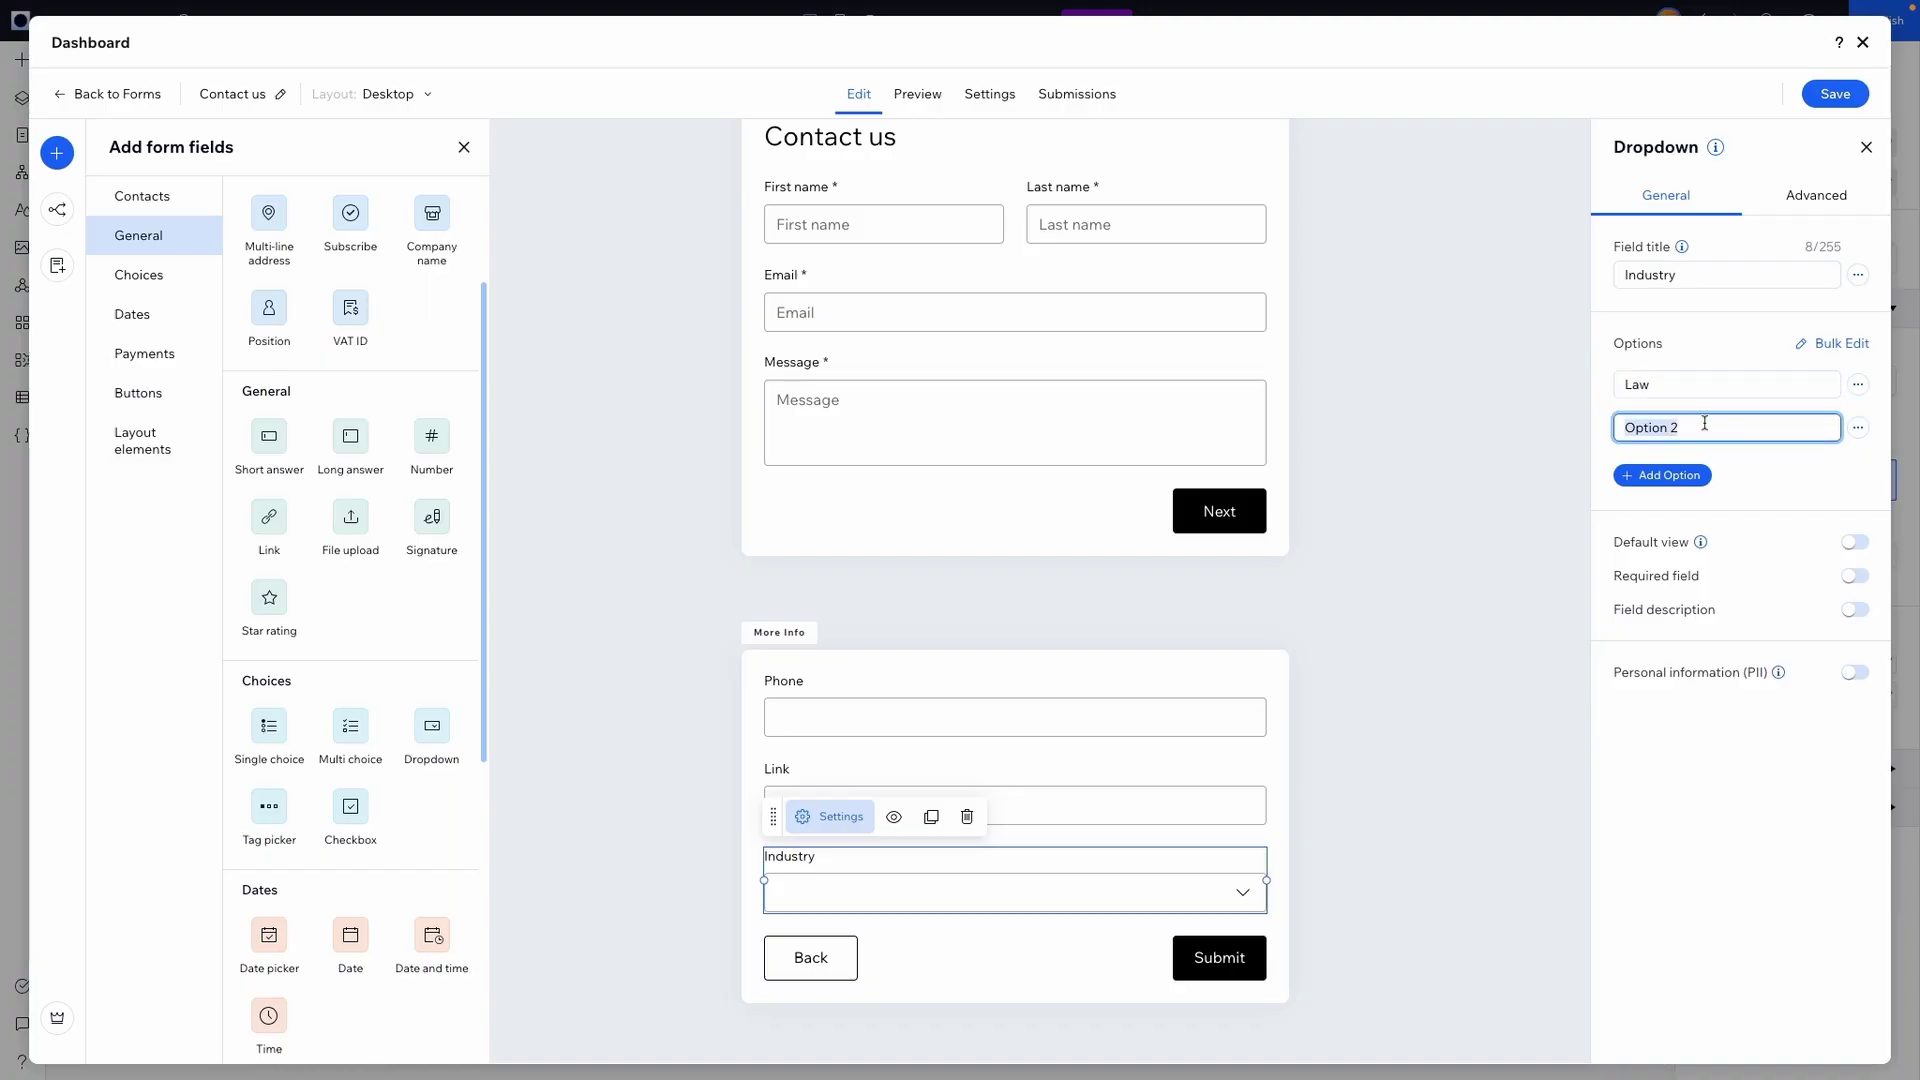
pyautogui.write('Design')
pyautogui.click(1788, 492)
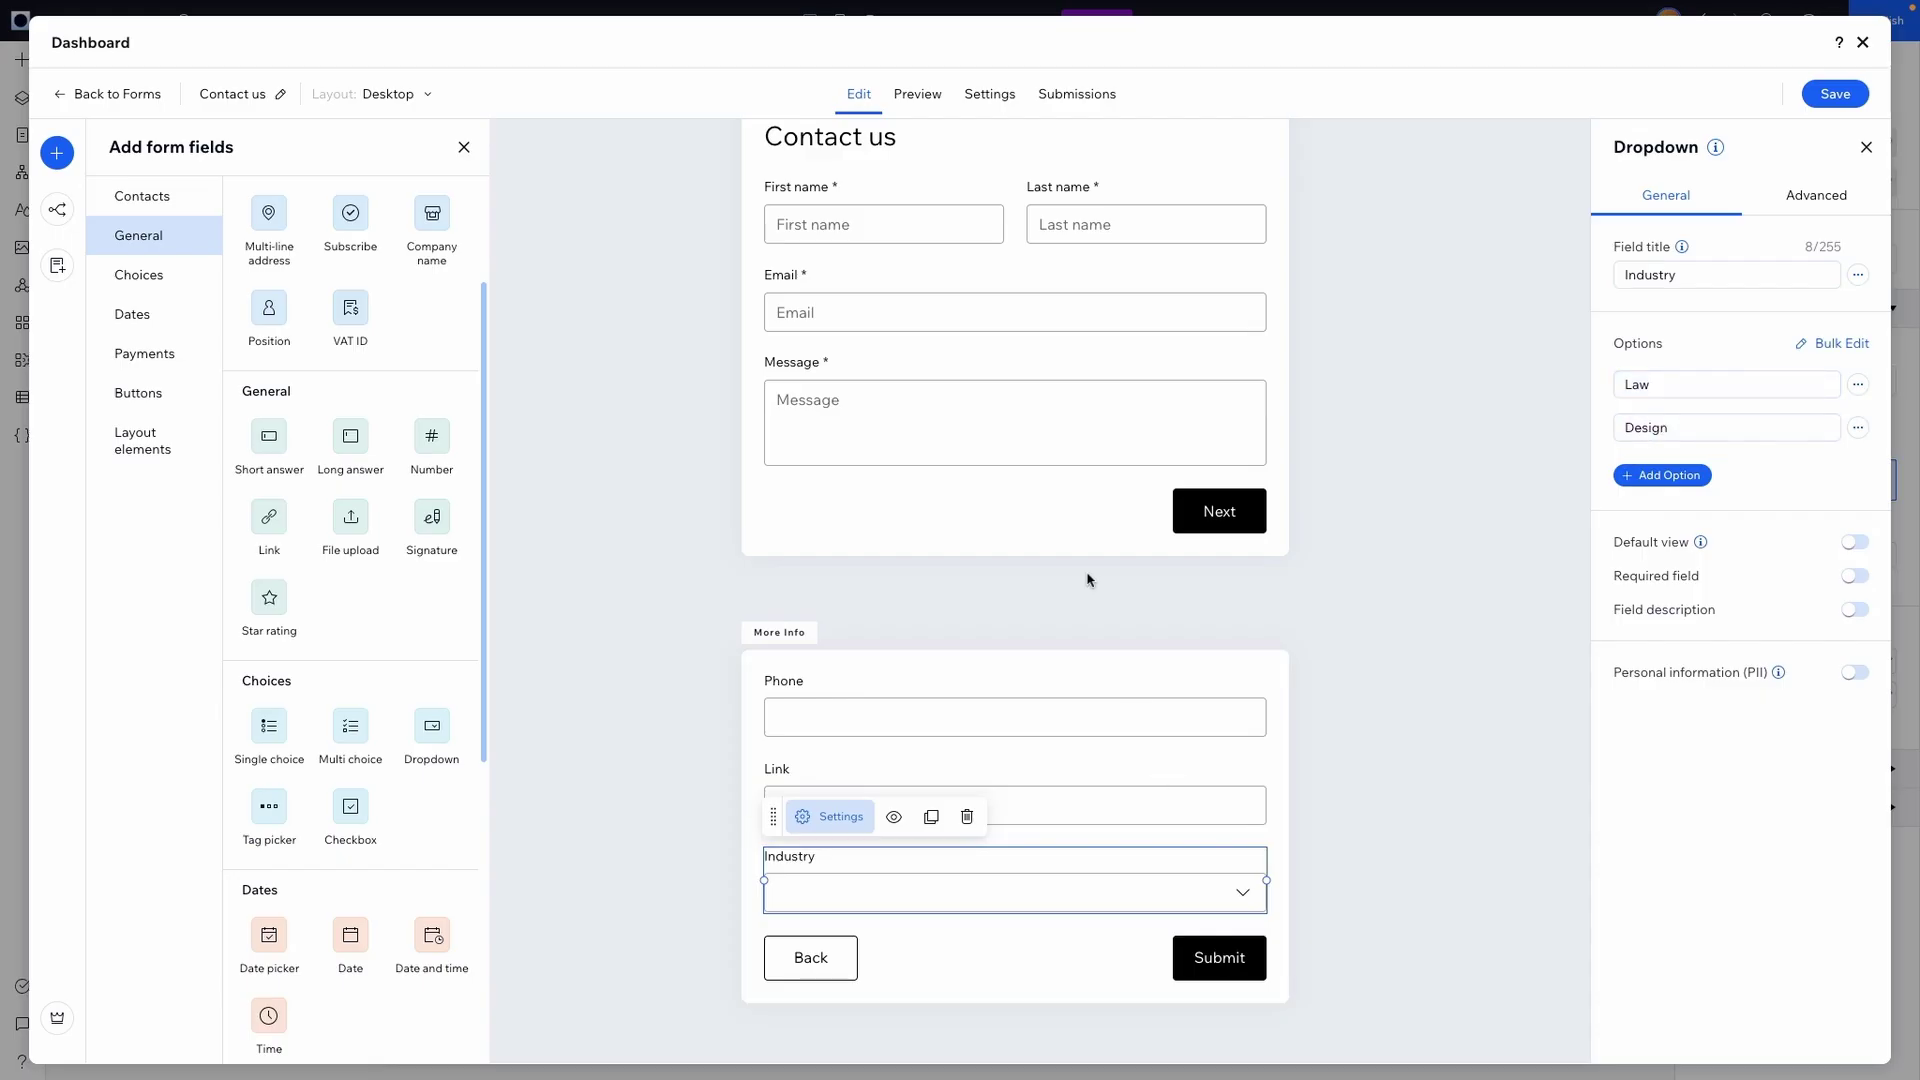
# Add a short answer field below the Industry dropdown on the More Info page and title it "Law Question?"
pyautogui.scroll(1, 1088, 580)
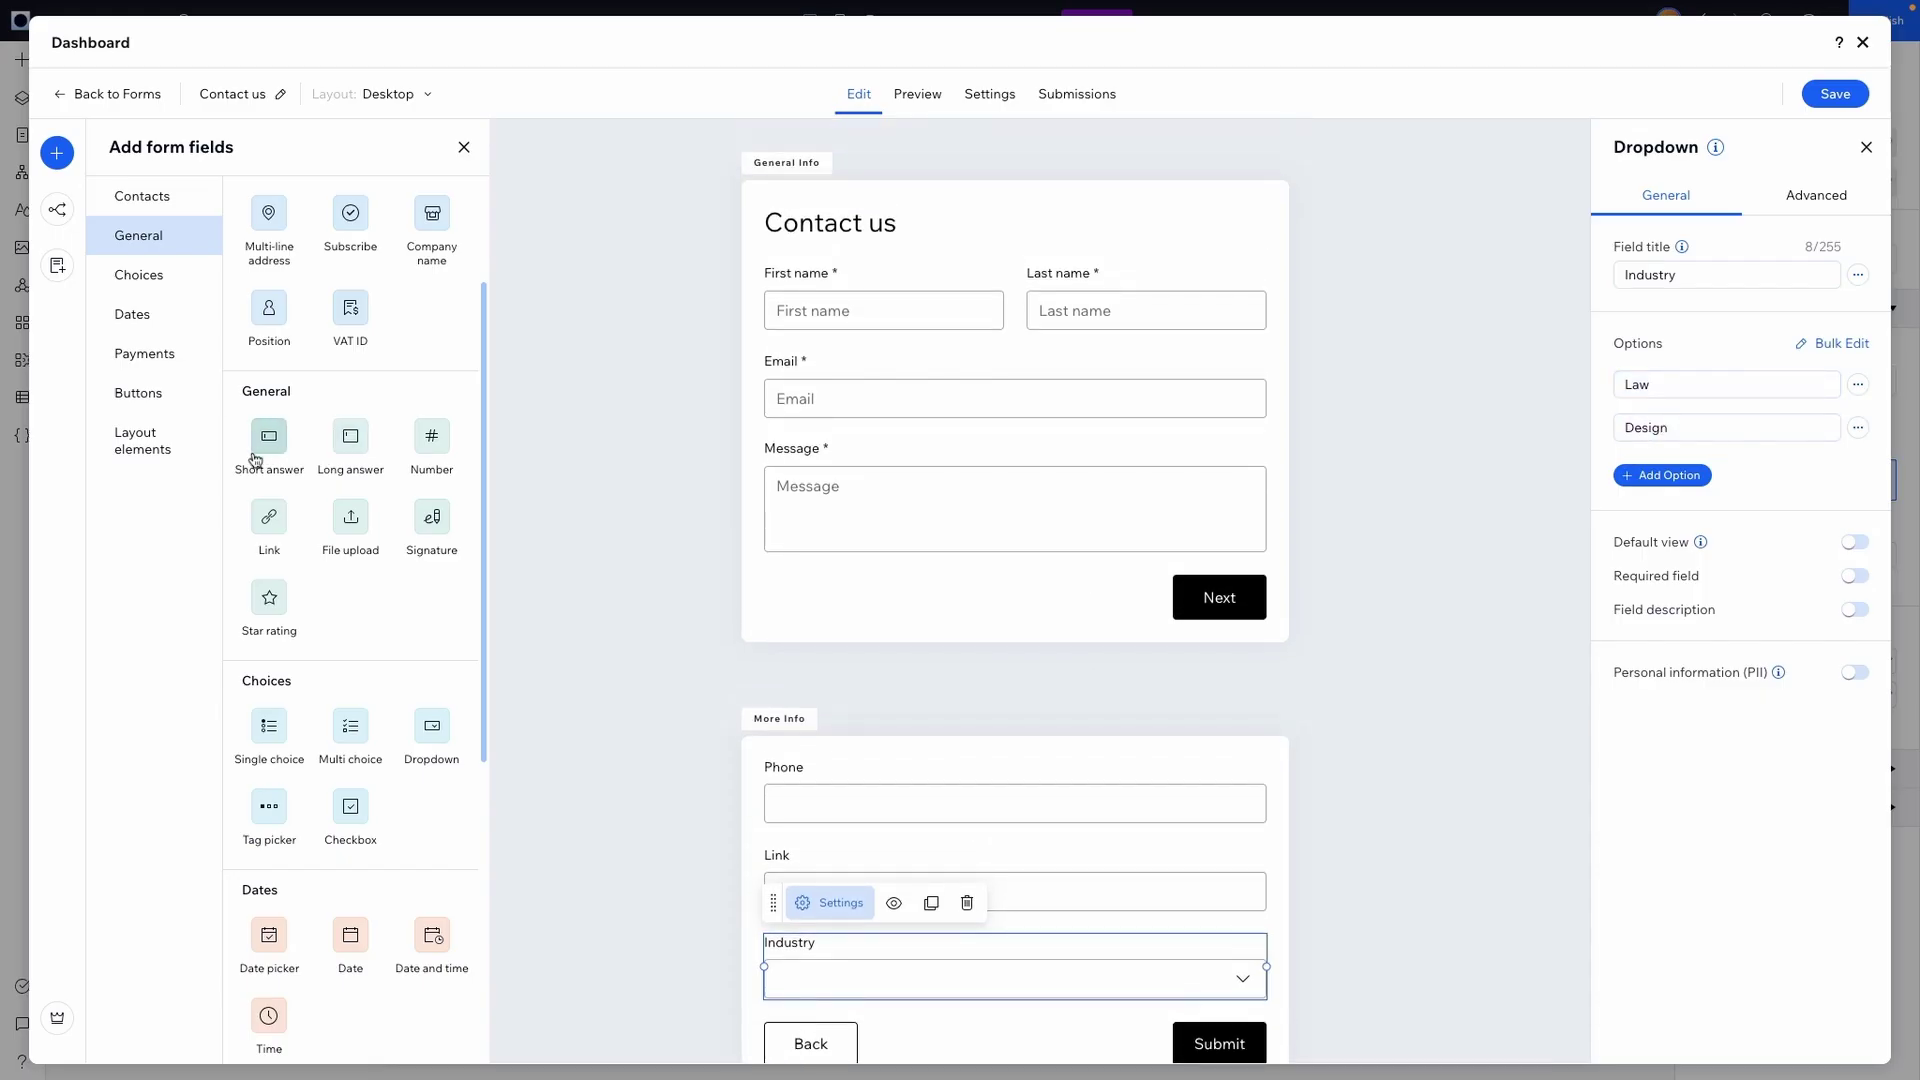
pyautogui.scroll(-1, 1050, 643)
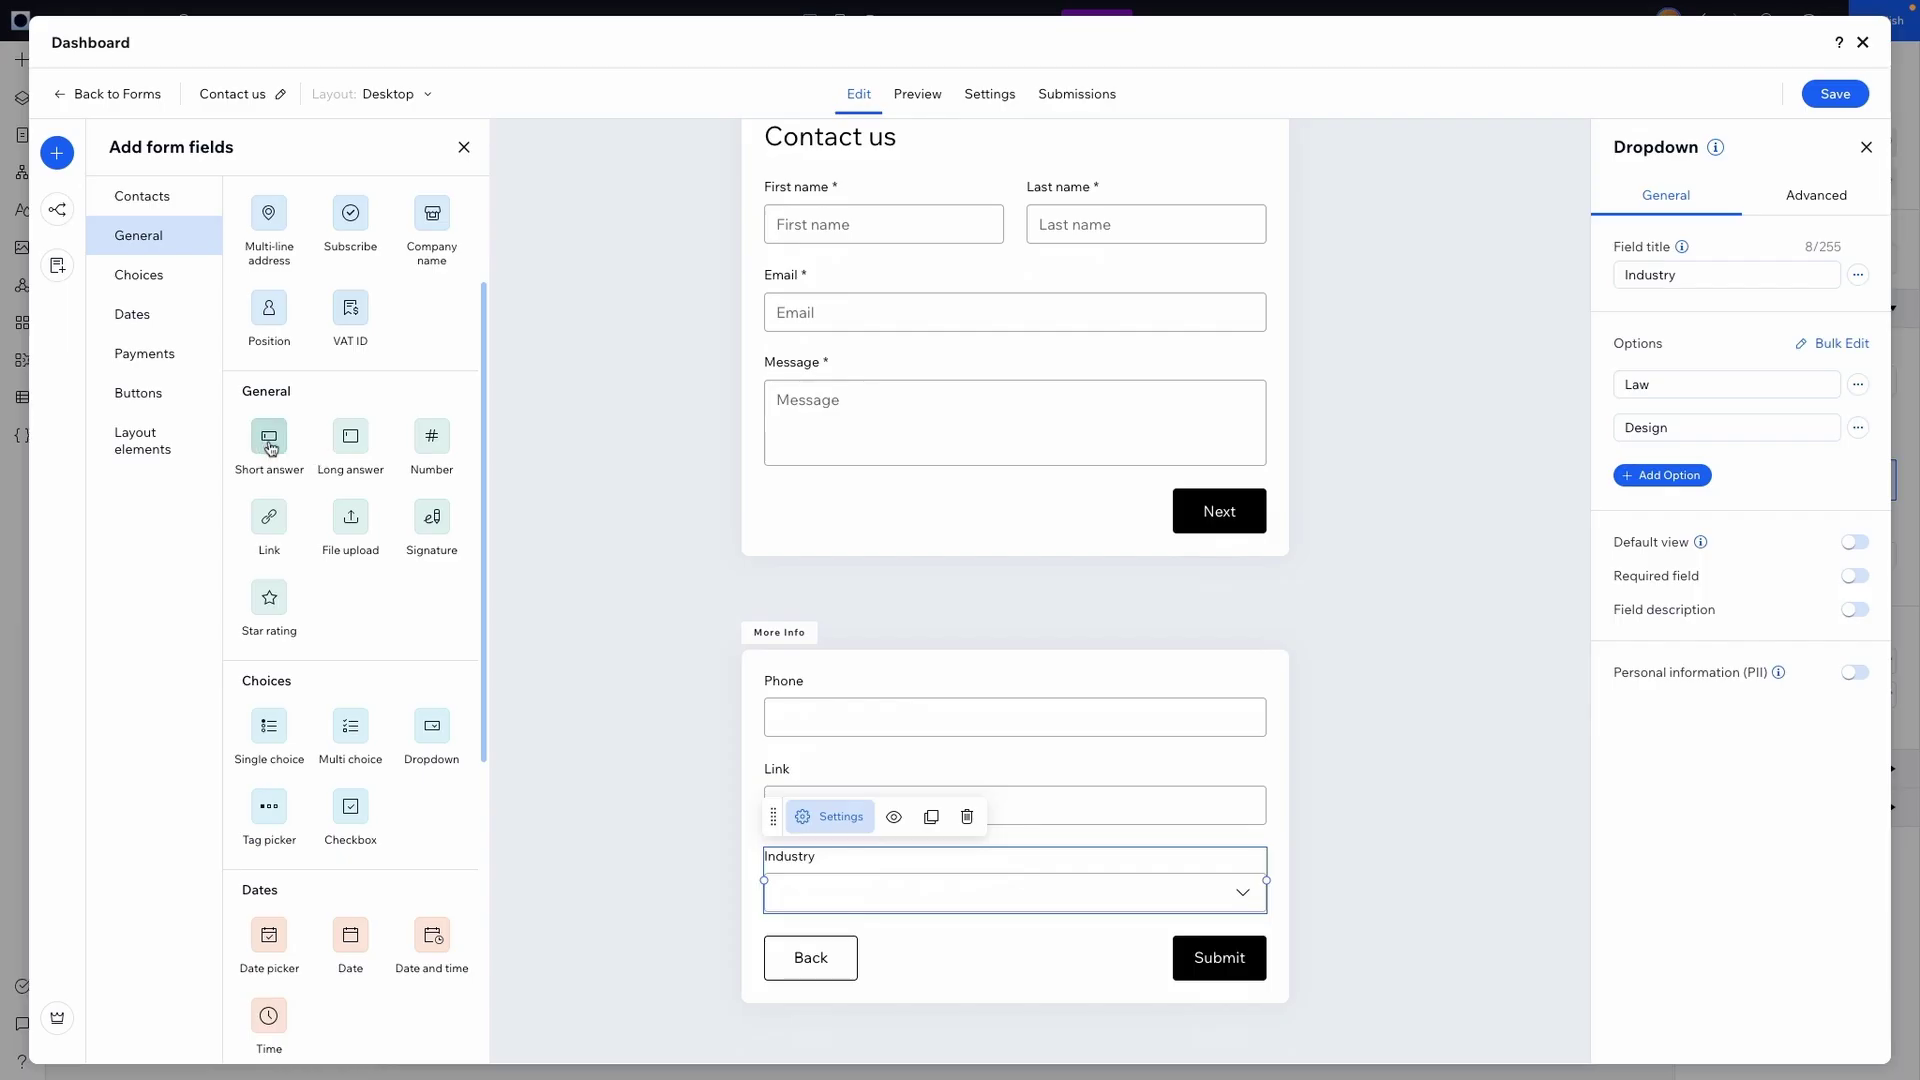
pyautogui.moveTo(268, 441); pyautogui.dragTo(887, 975)
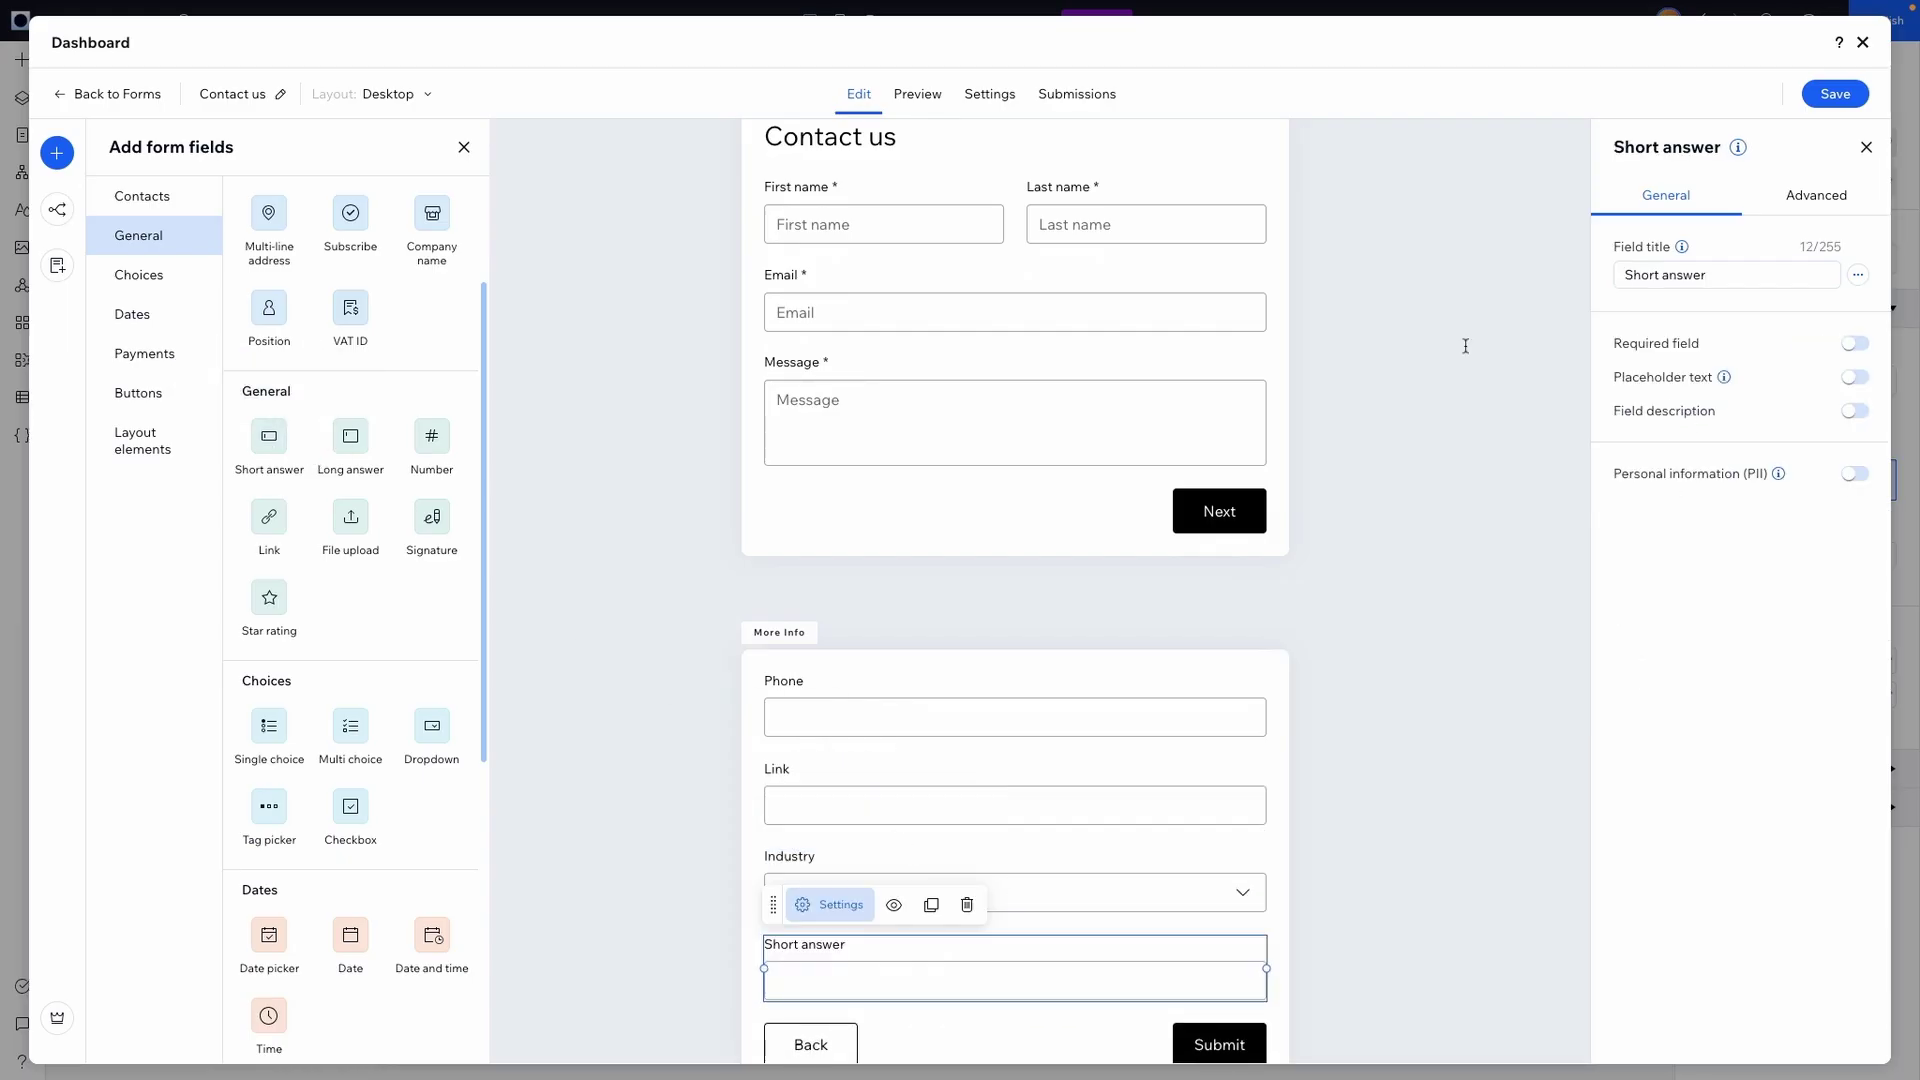
pyautogui.click(1728, 279)
pyautogui.hotkey('ctrl', 'shift', 'Left')
pyautogui.hotkey('ctrl', 'shift', 'Left')
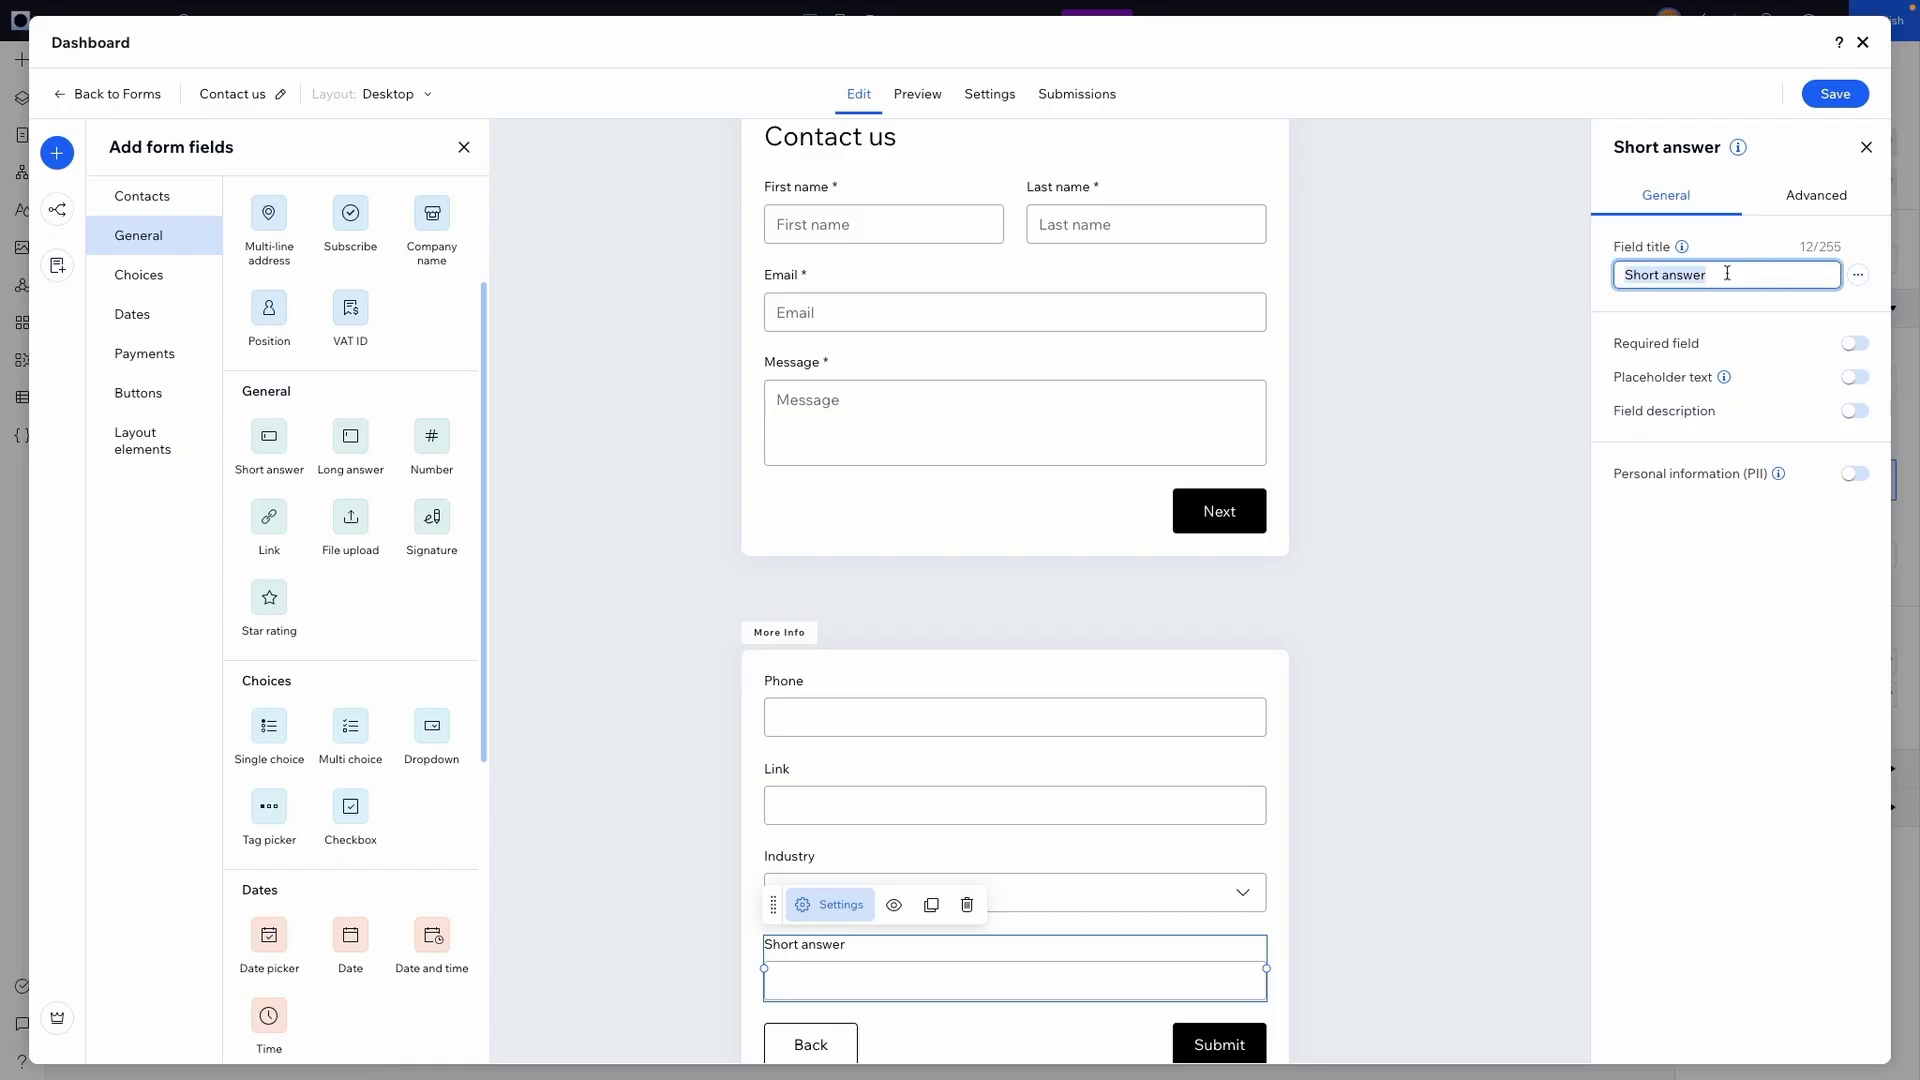
pyautogui.write('Law Question')
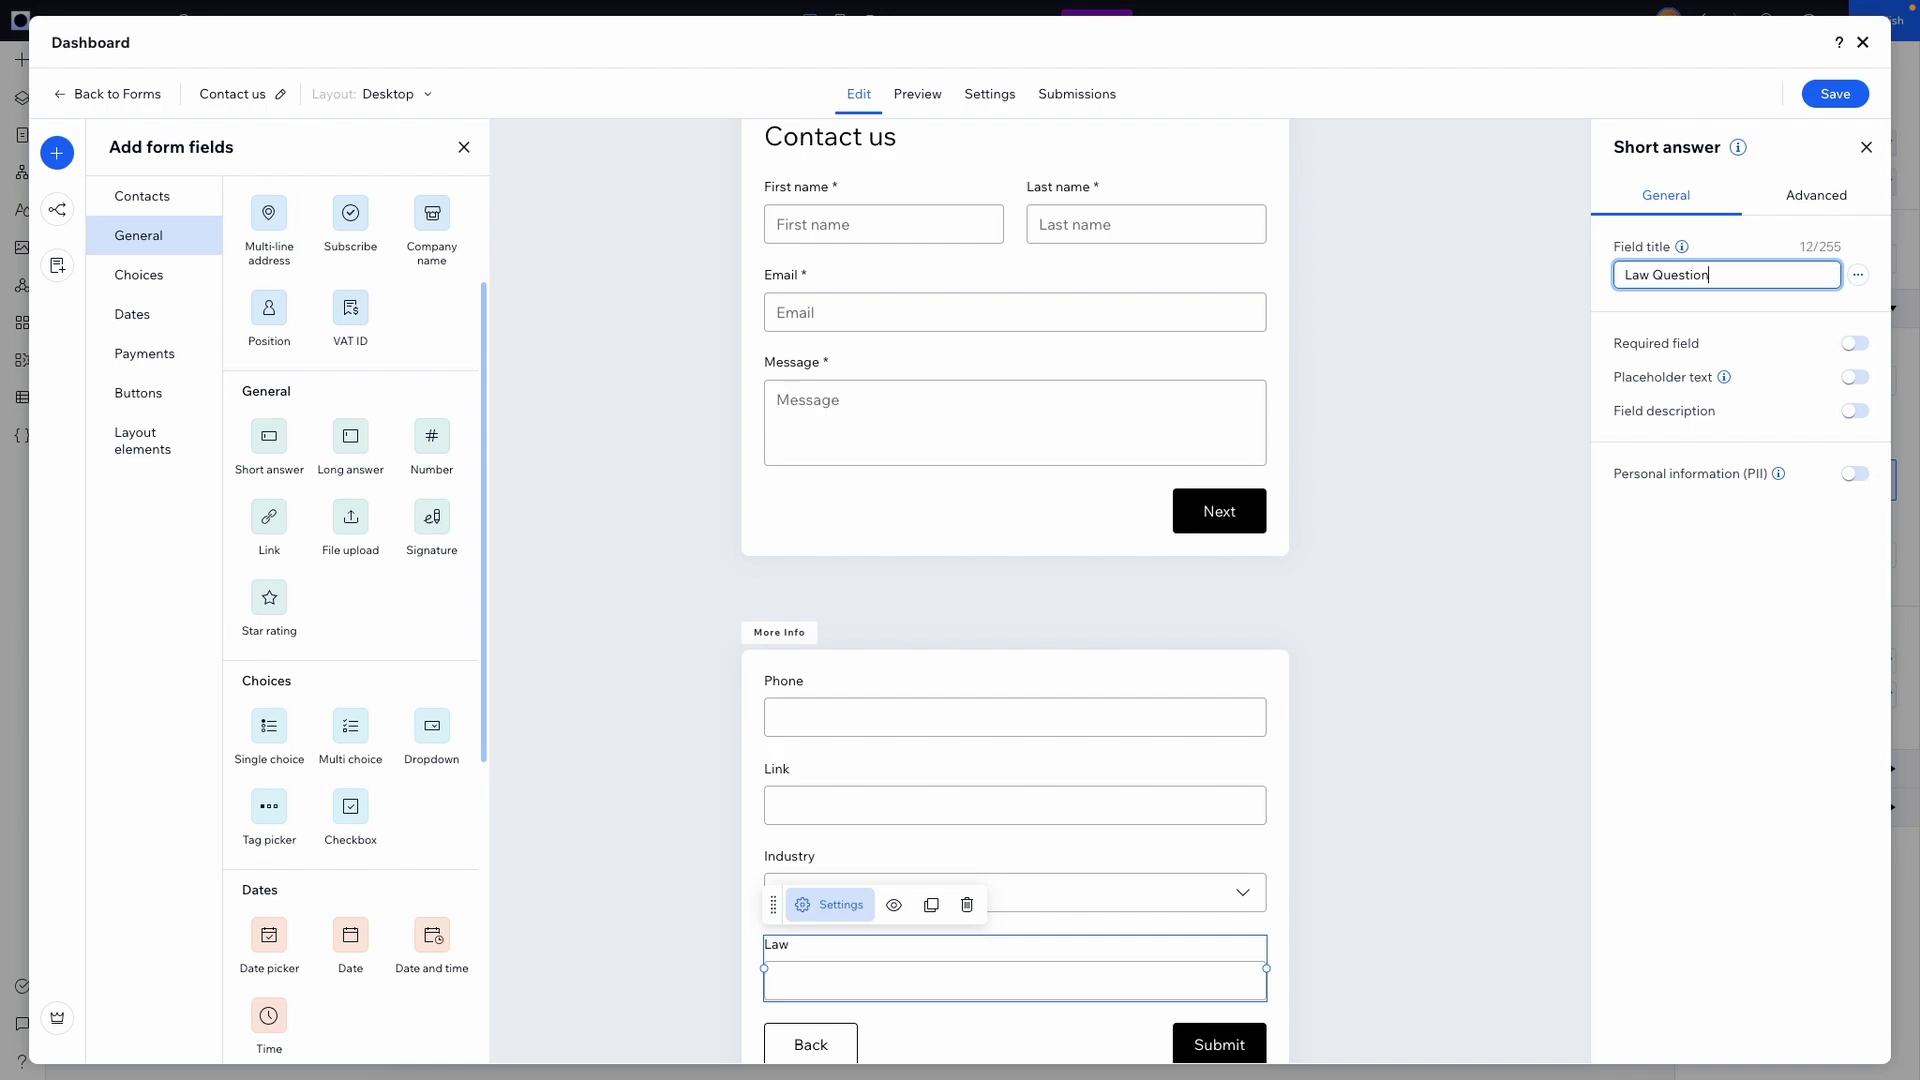
pyautogui.write('?')
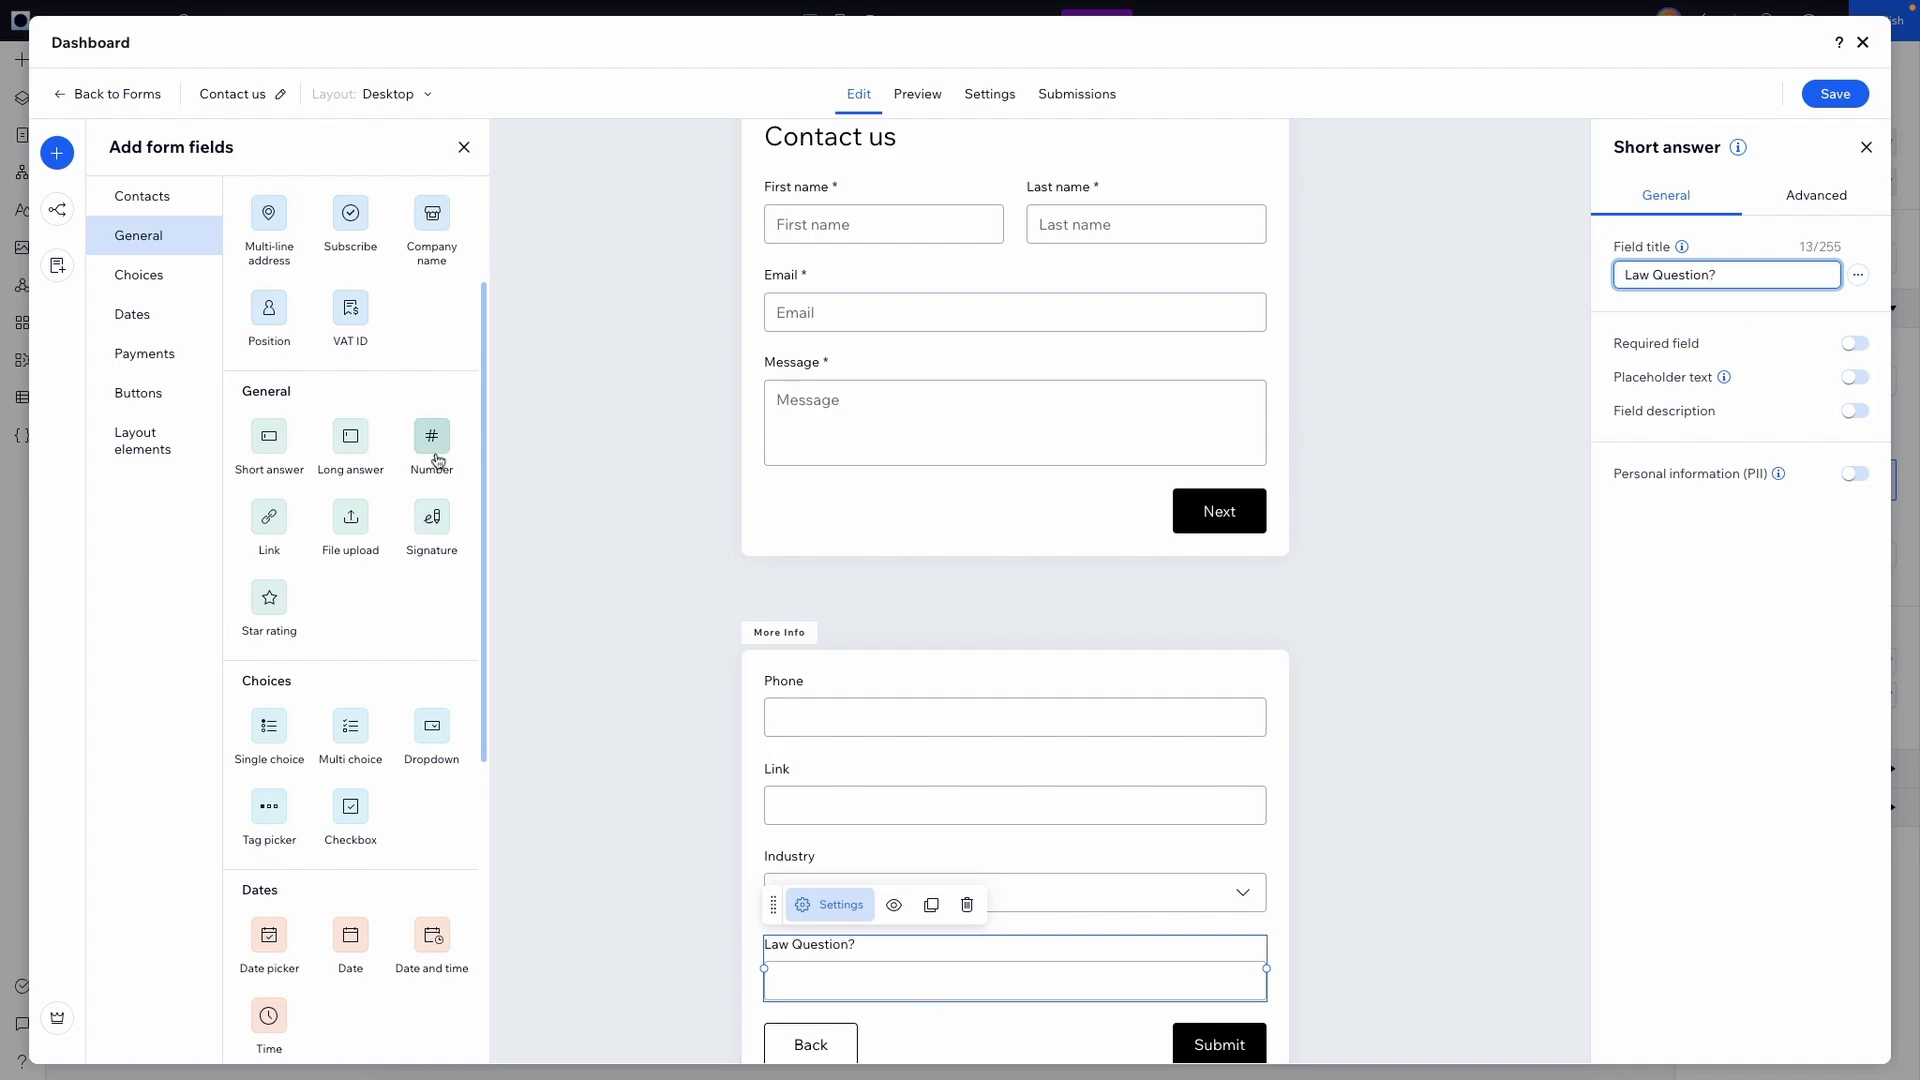
# Add another short answer field below Law Question? and title it "Design Question?"
pyautogui.moveTo(266, 446); pyautogui.dragTo(1015, 1003)
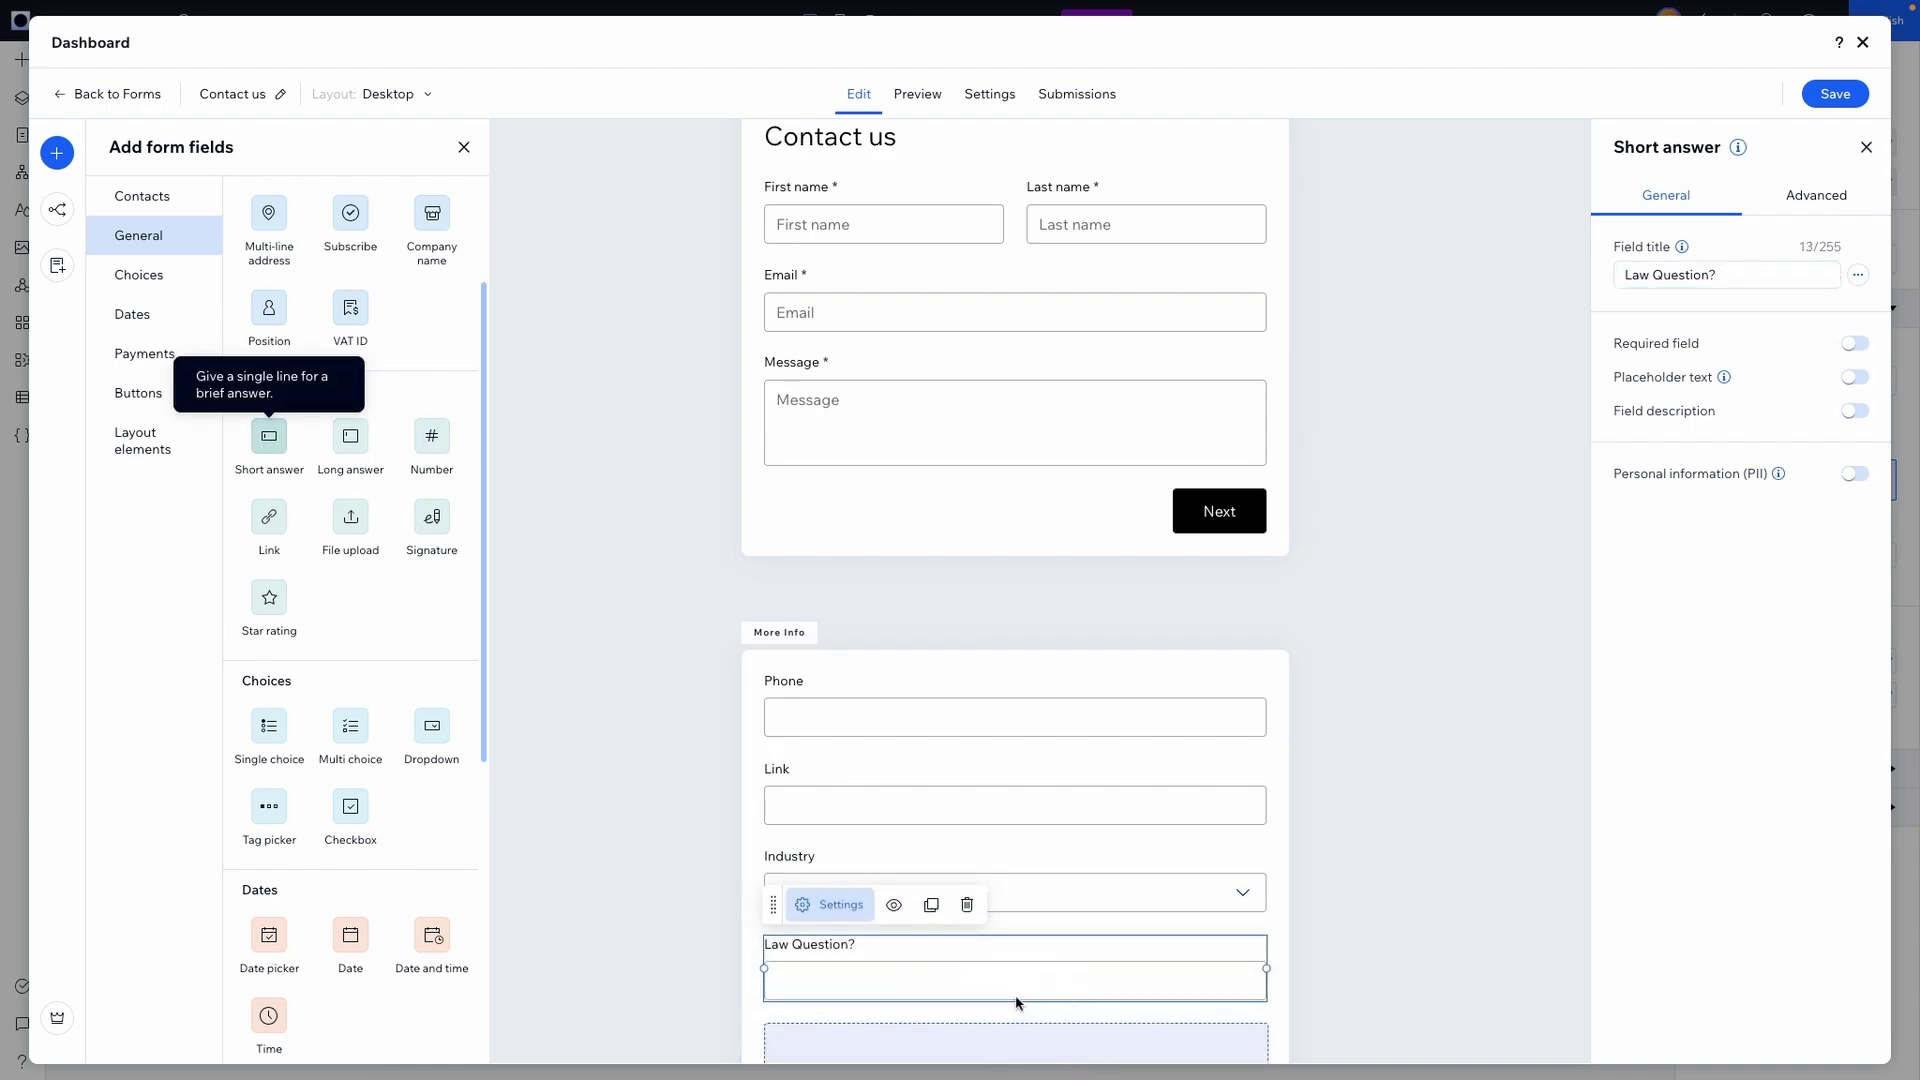
pyautogui.tripleClick(1713, 272)
pyautogui.write('De')
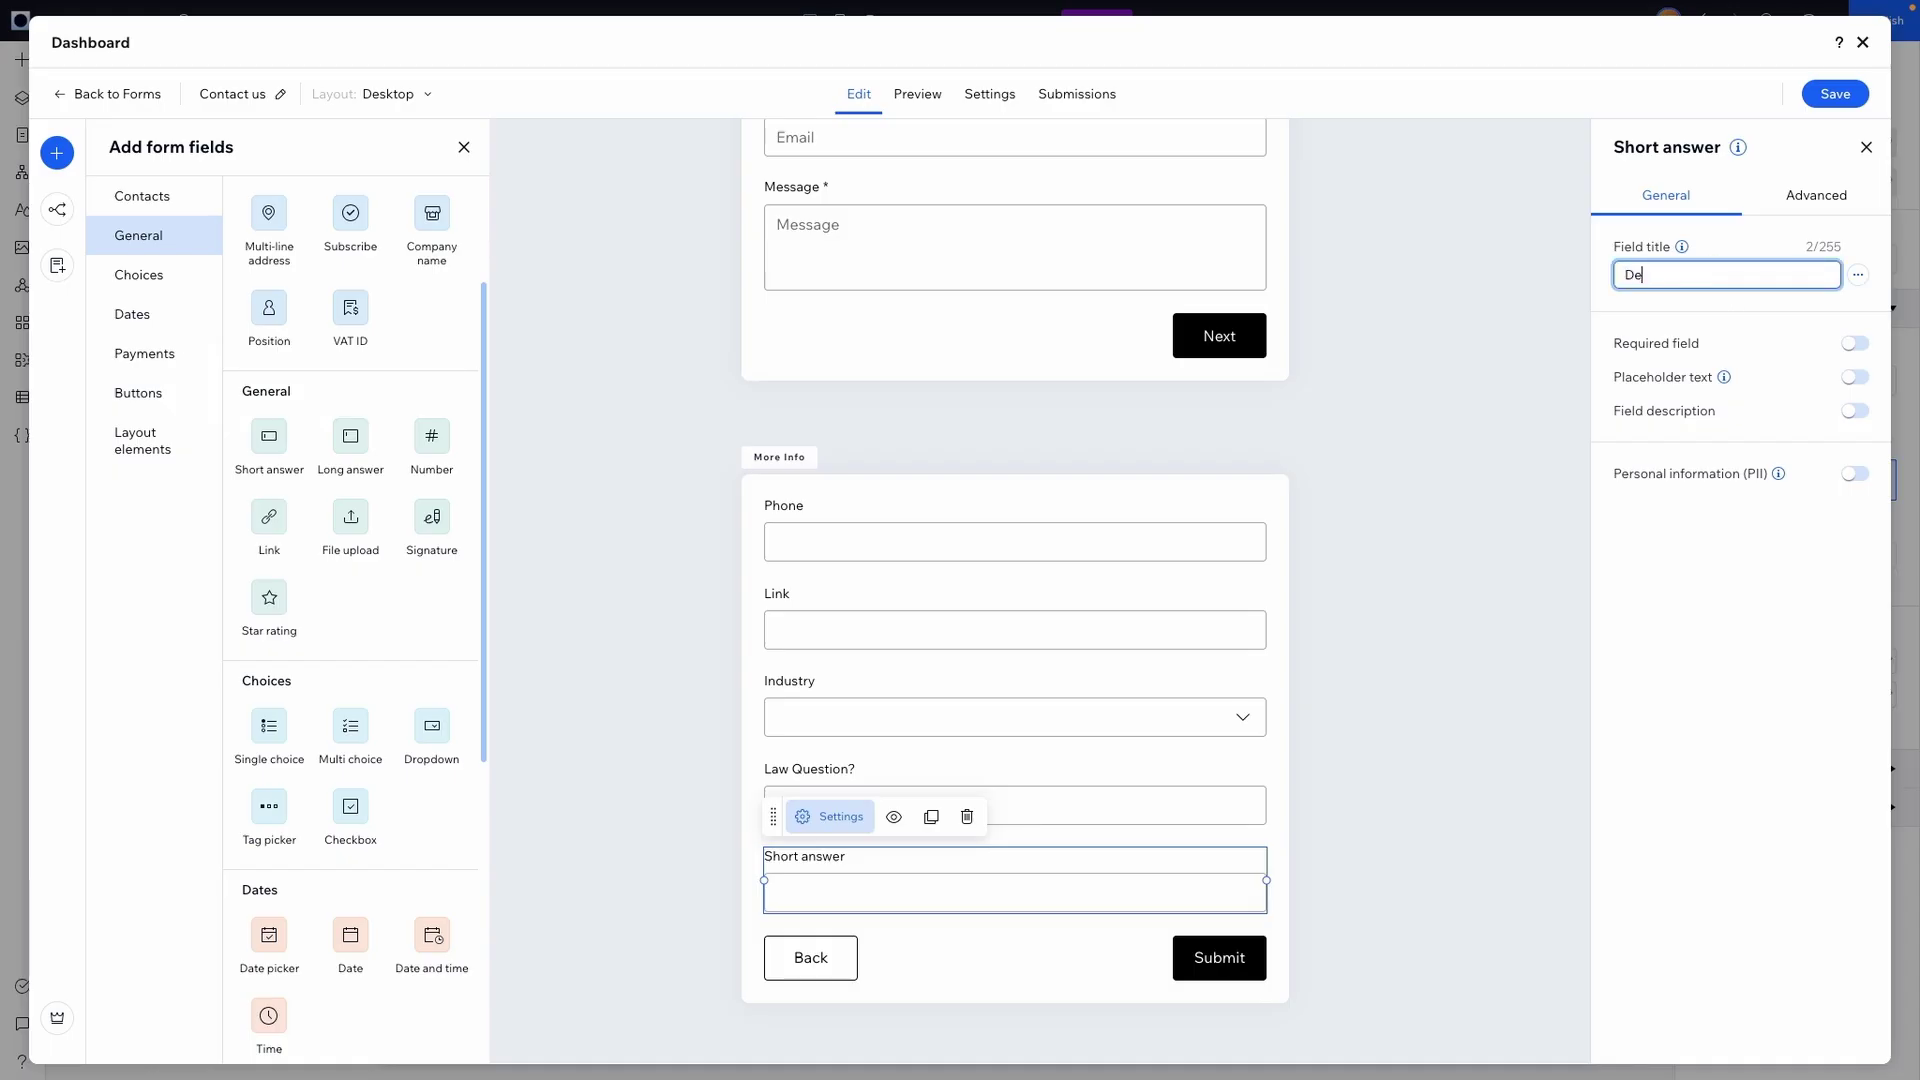
pyautogui.write('sign Question?')
# Review the settings of the Industry dropdown and of the Law Question? and Design Question? fields
pyautogui.click(1033, 731)
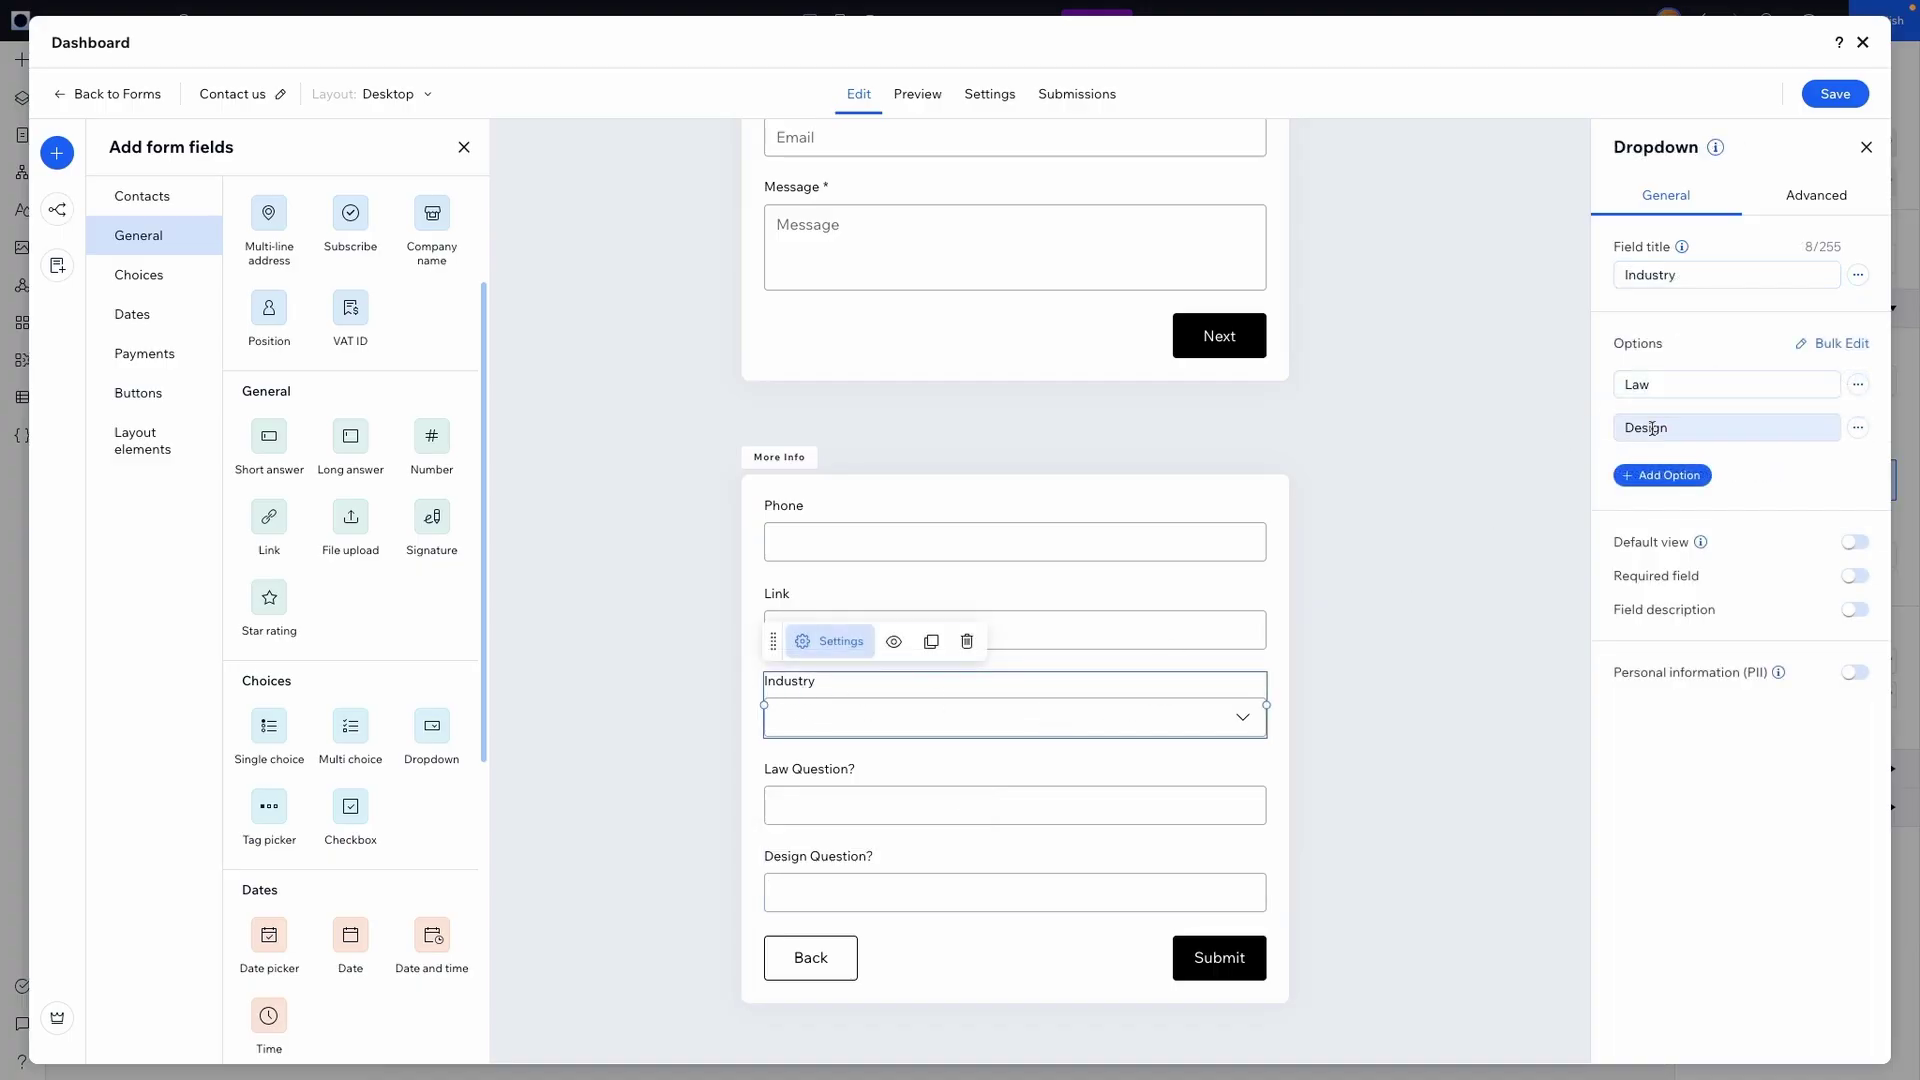
pyautogui.click(823, 810)
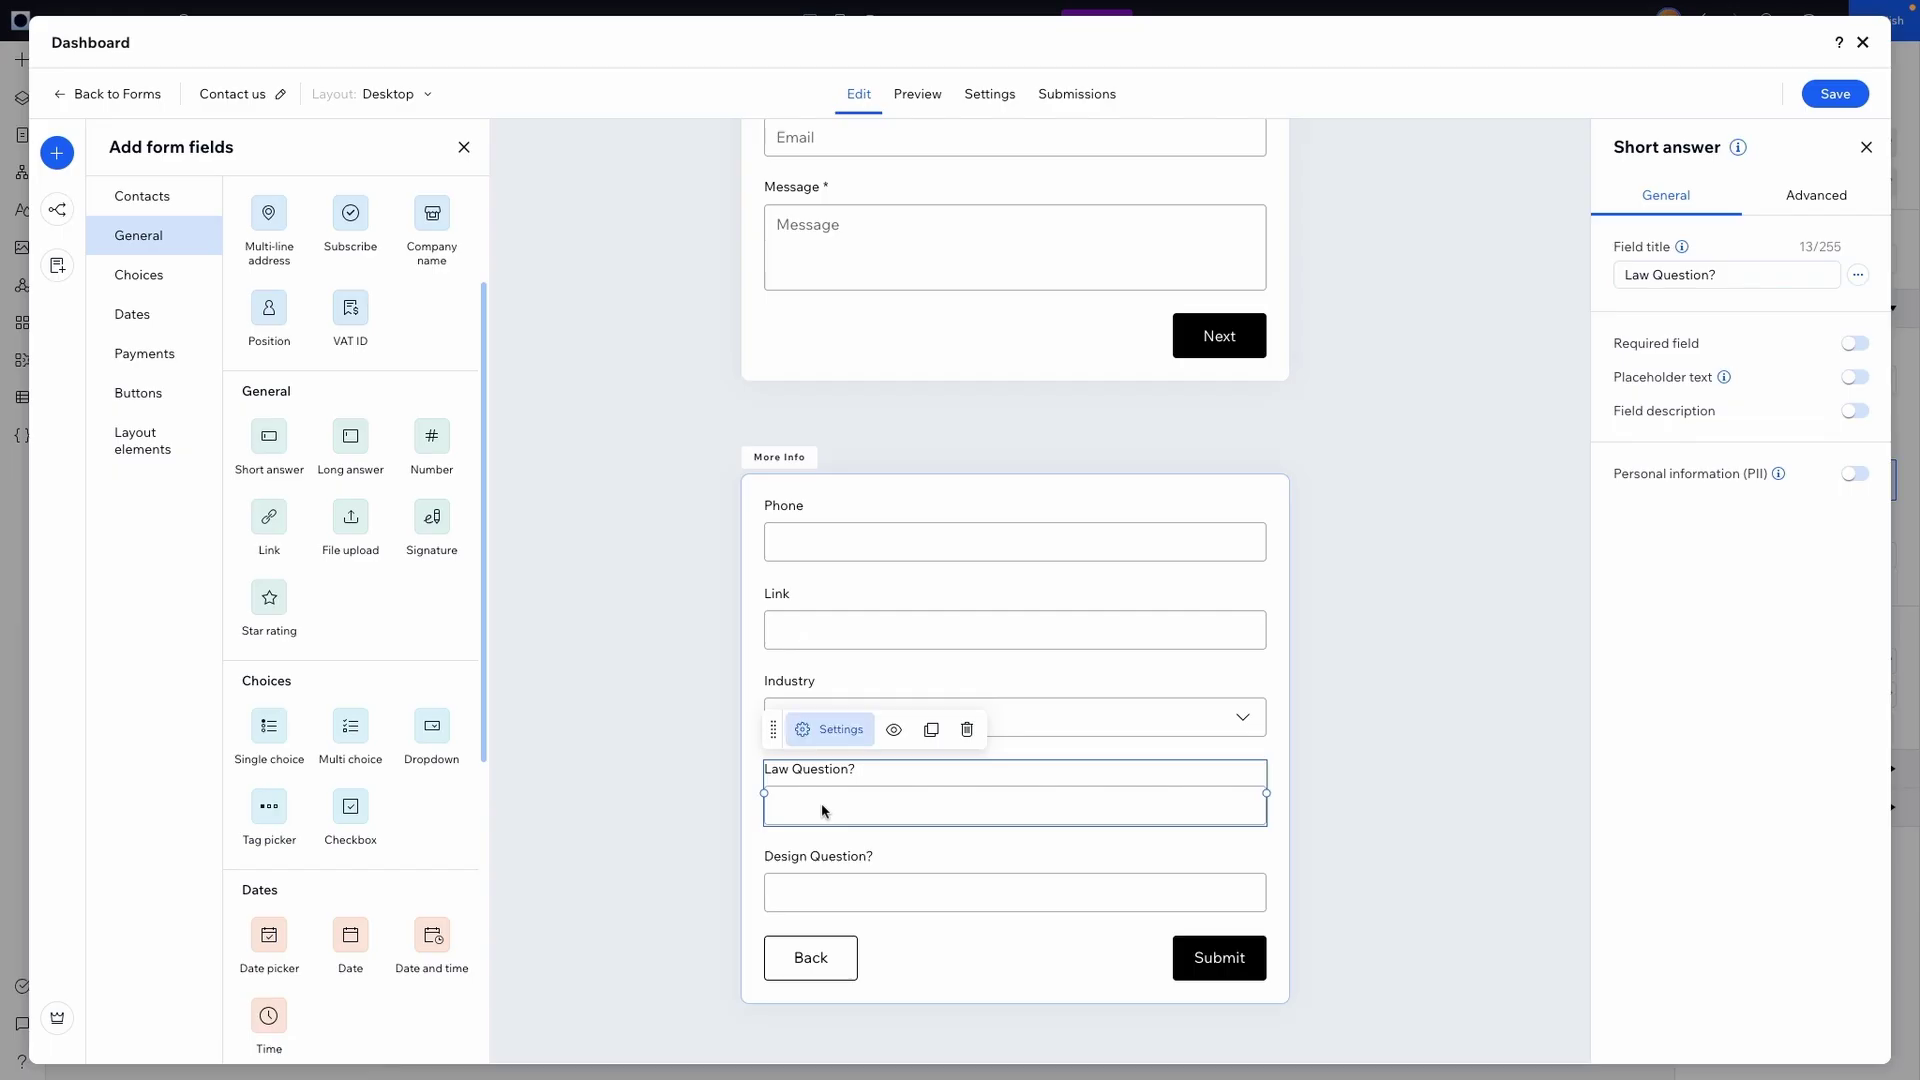
pyautogui.click(841, 887)
pyautogui.click(912, 725)
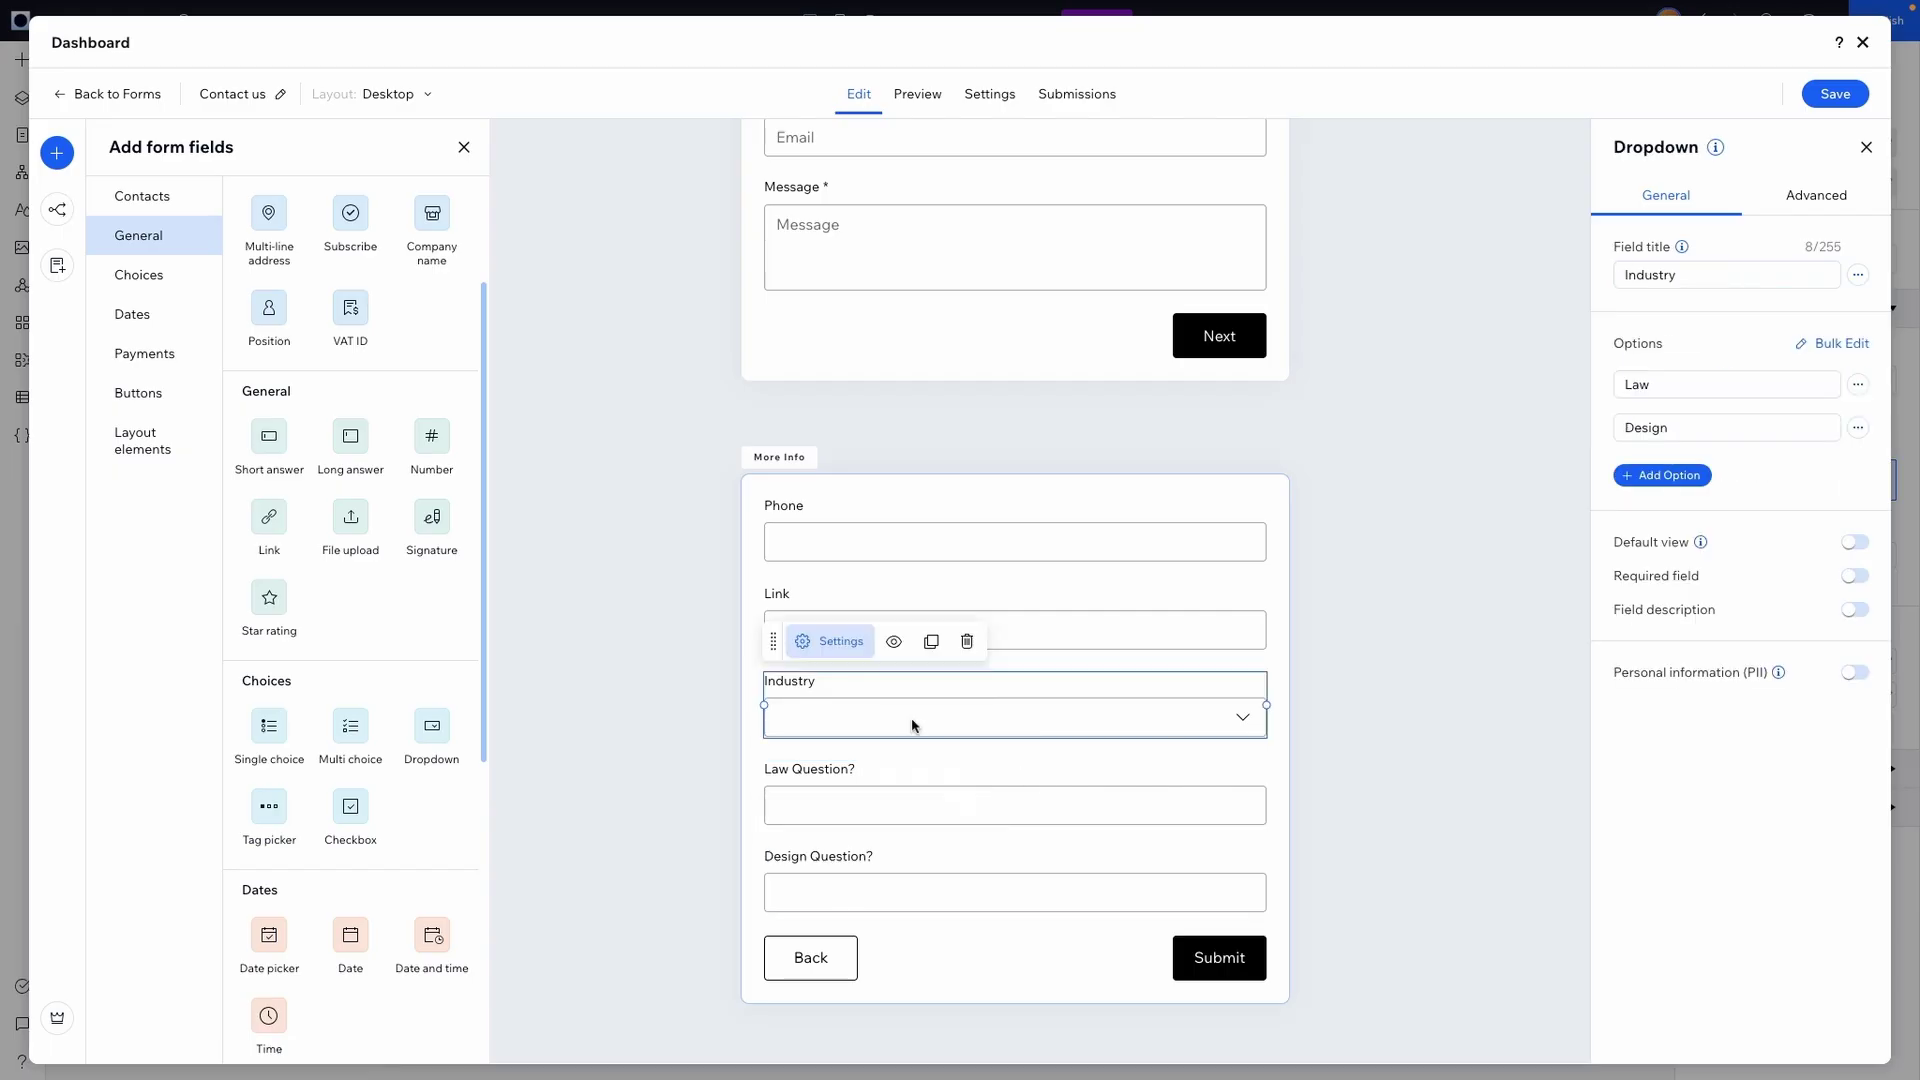
pyautogui.click(856, 818)
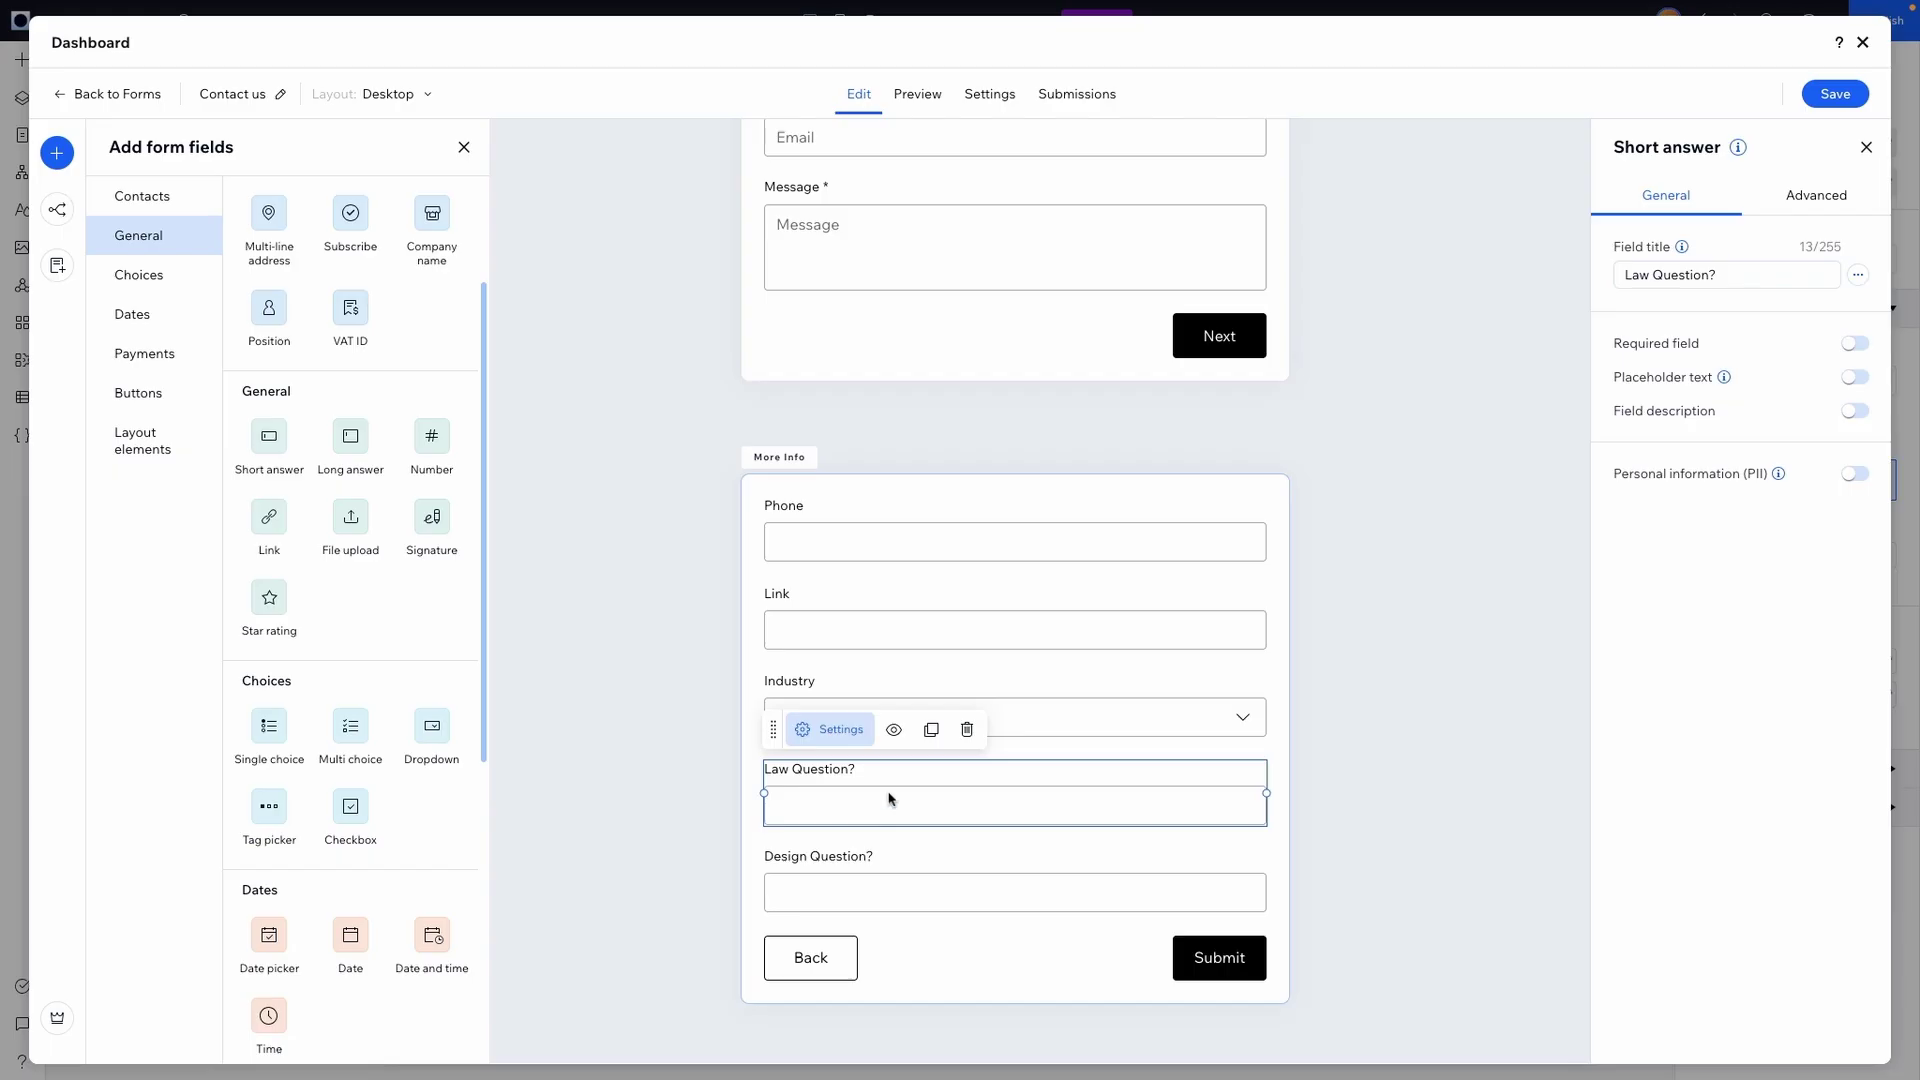
pyautogui.click(1118, 714)
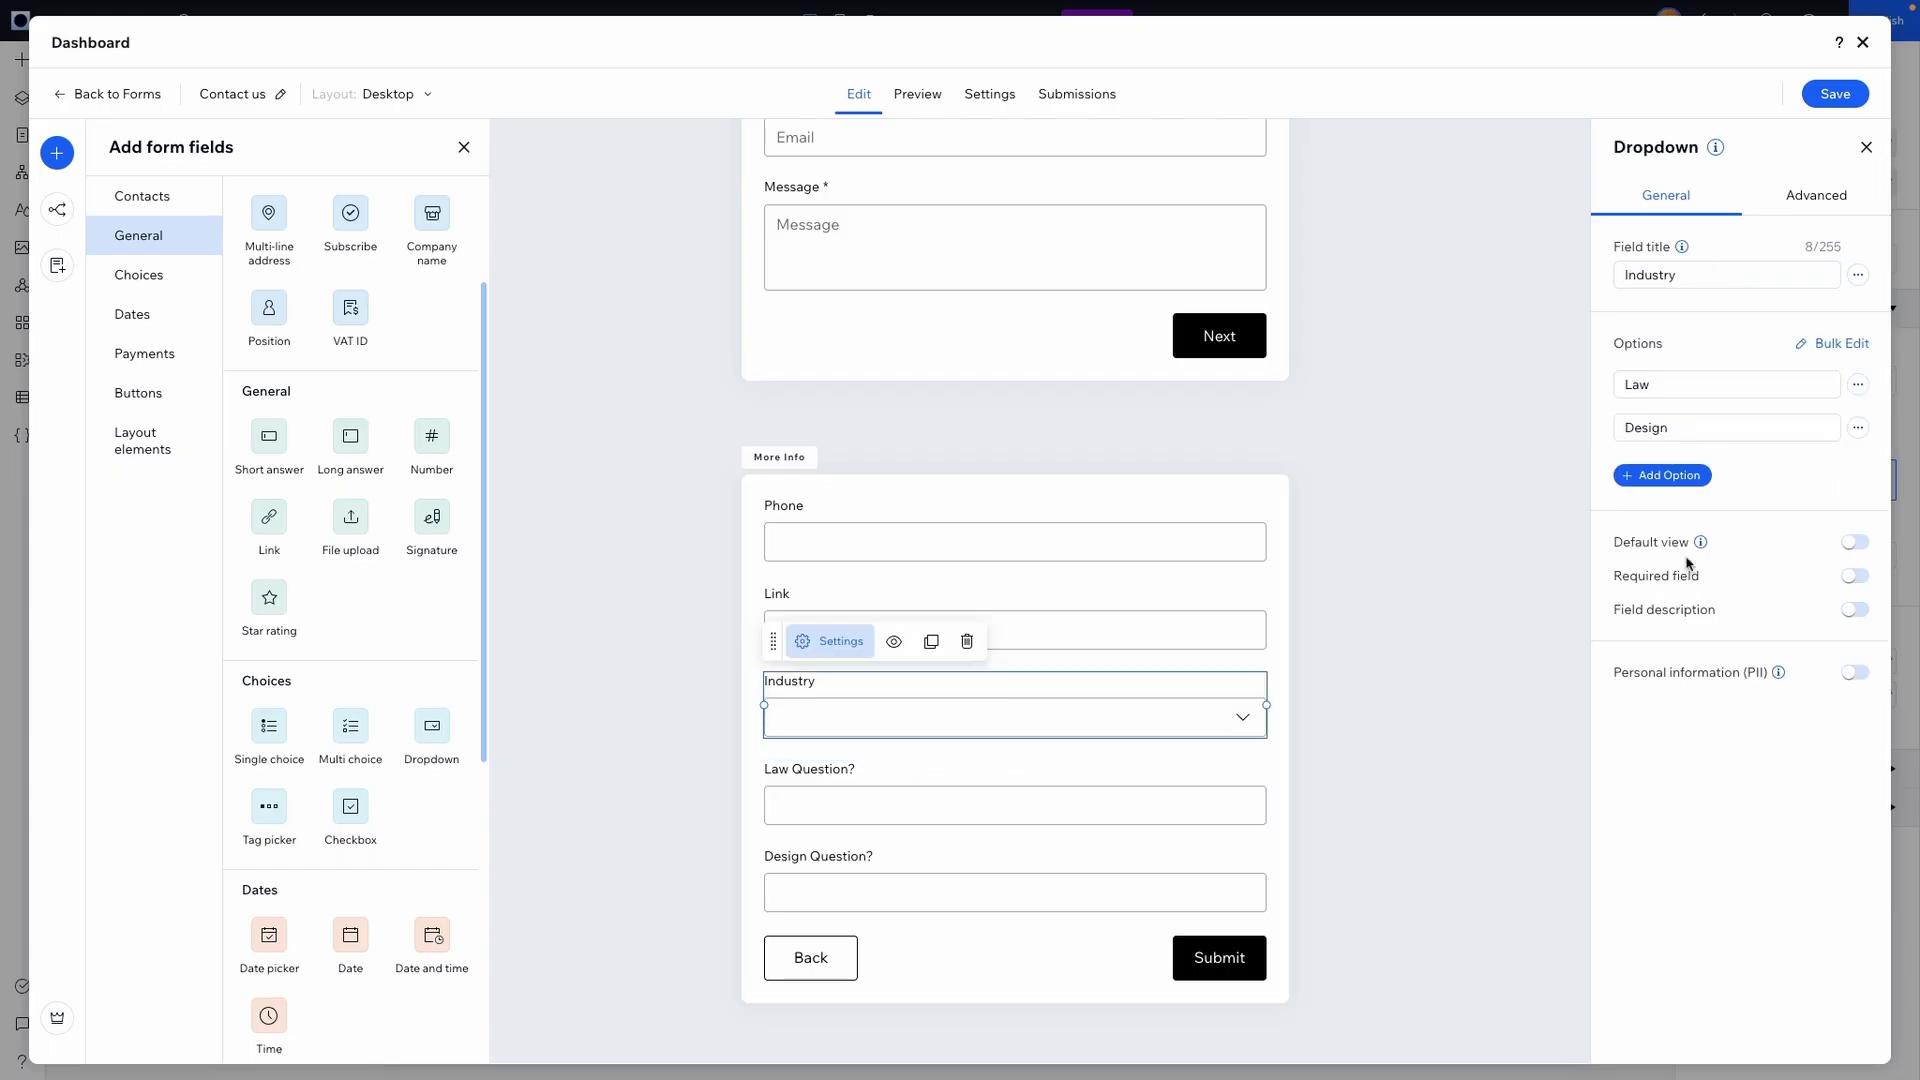
pyautogui.click(976, 886)
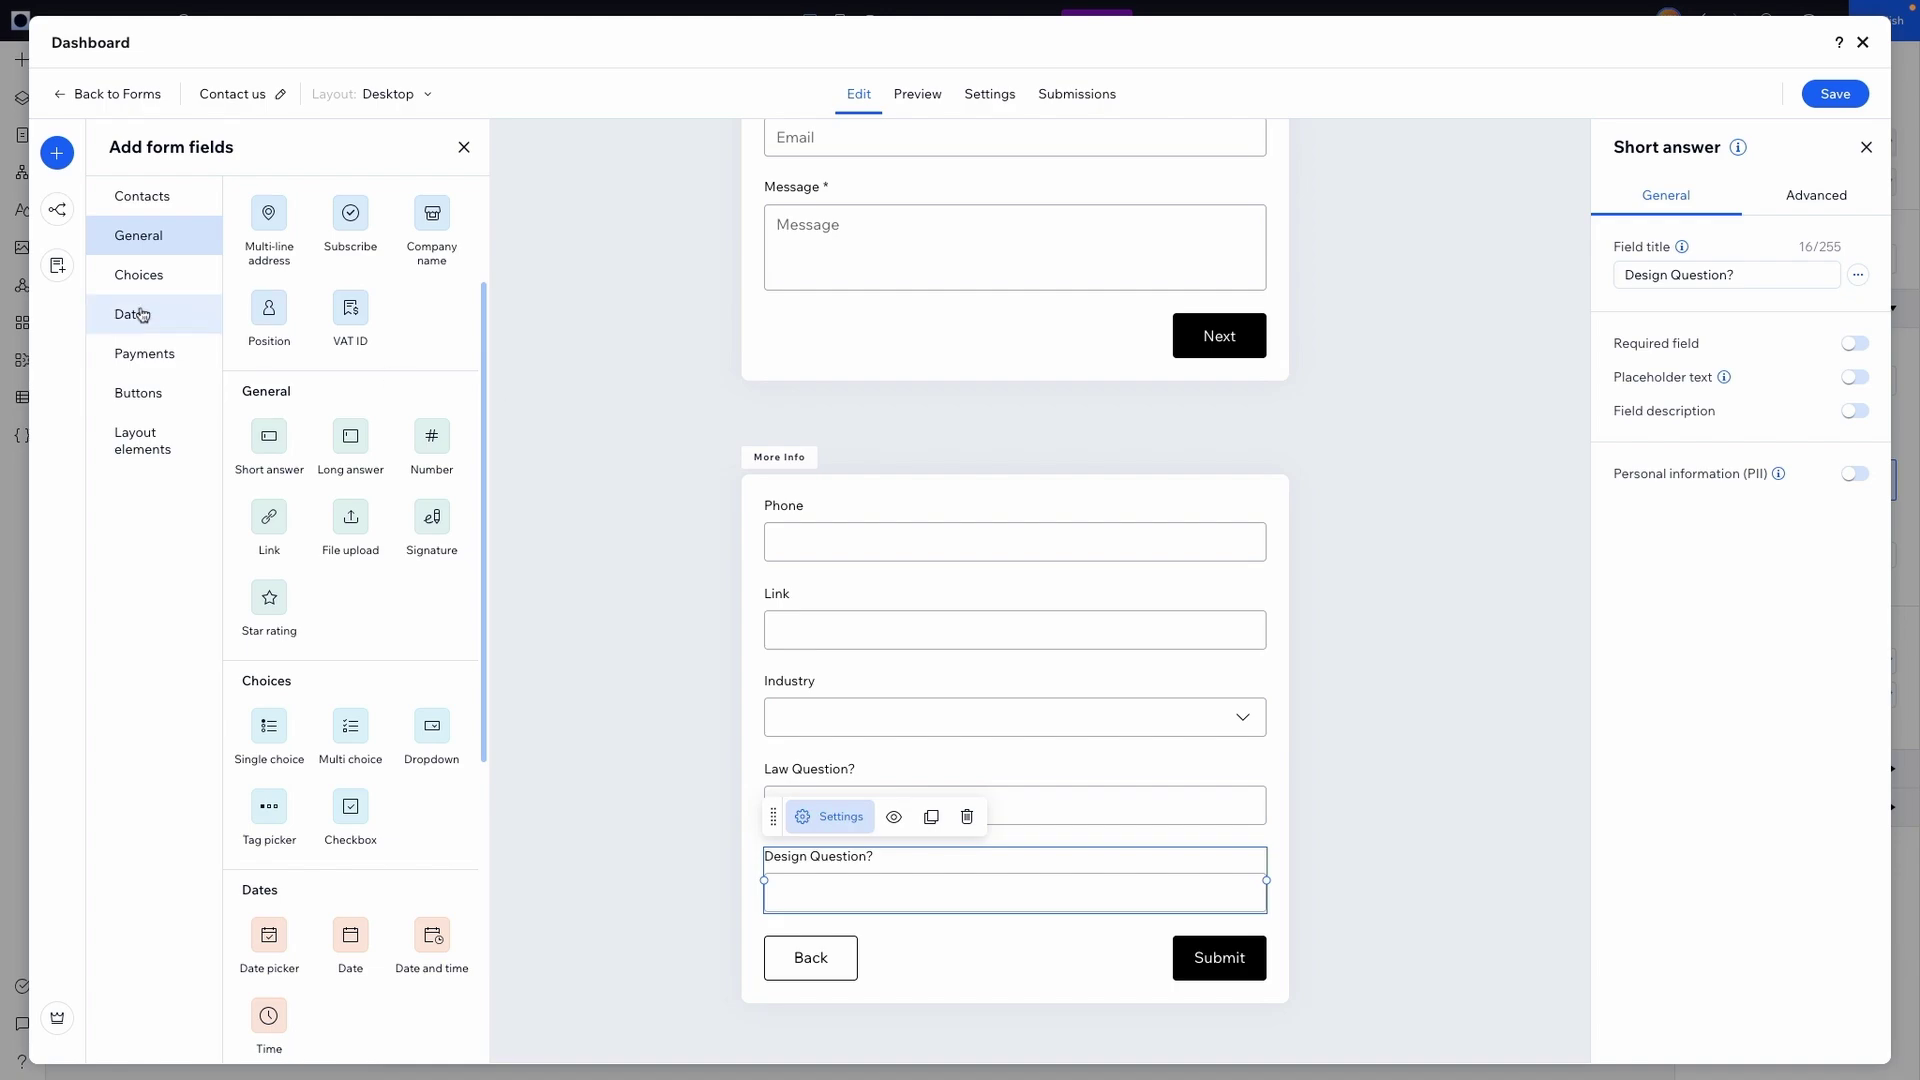
# Start a conditional rule for the form with the condition that Industry is equal to Law
pyautogui.click(62, 213)
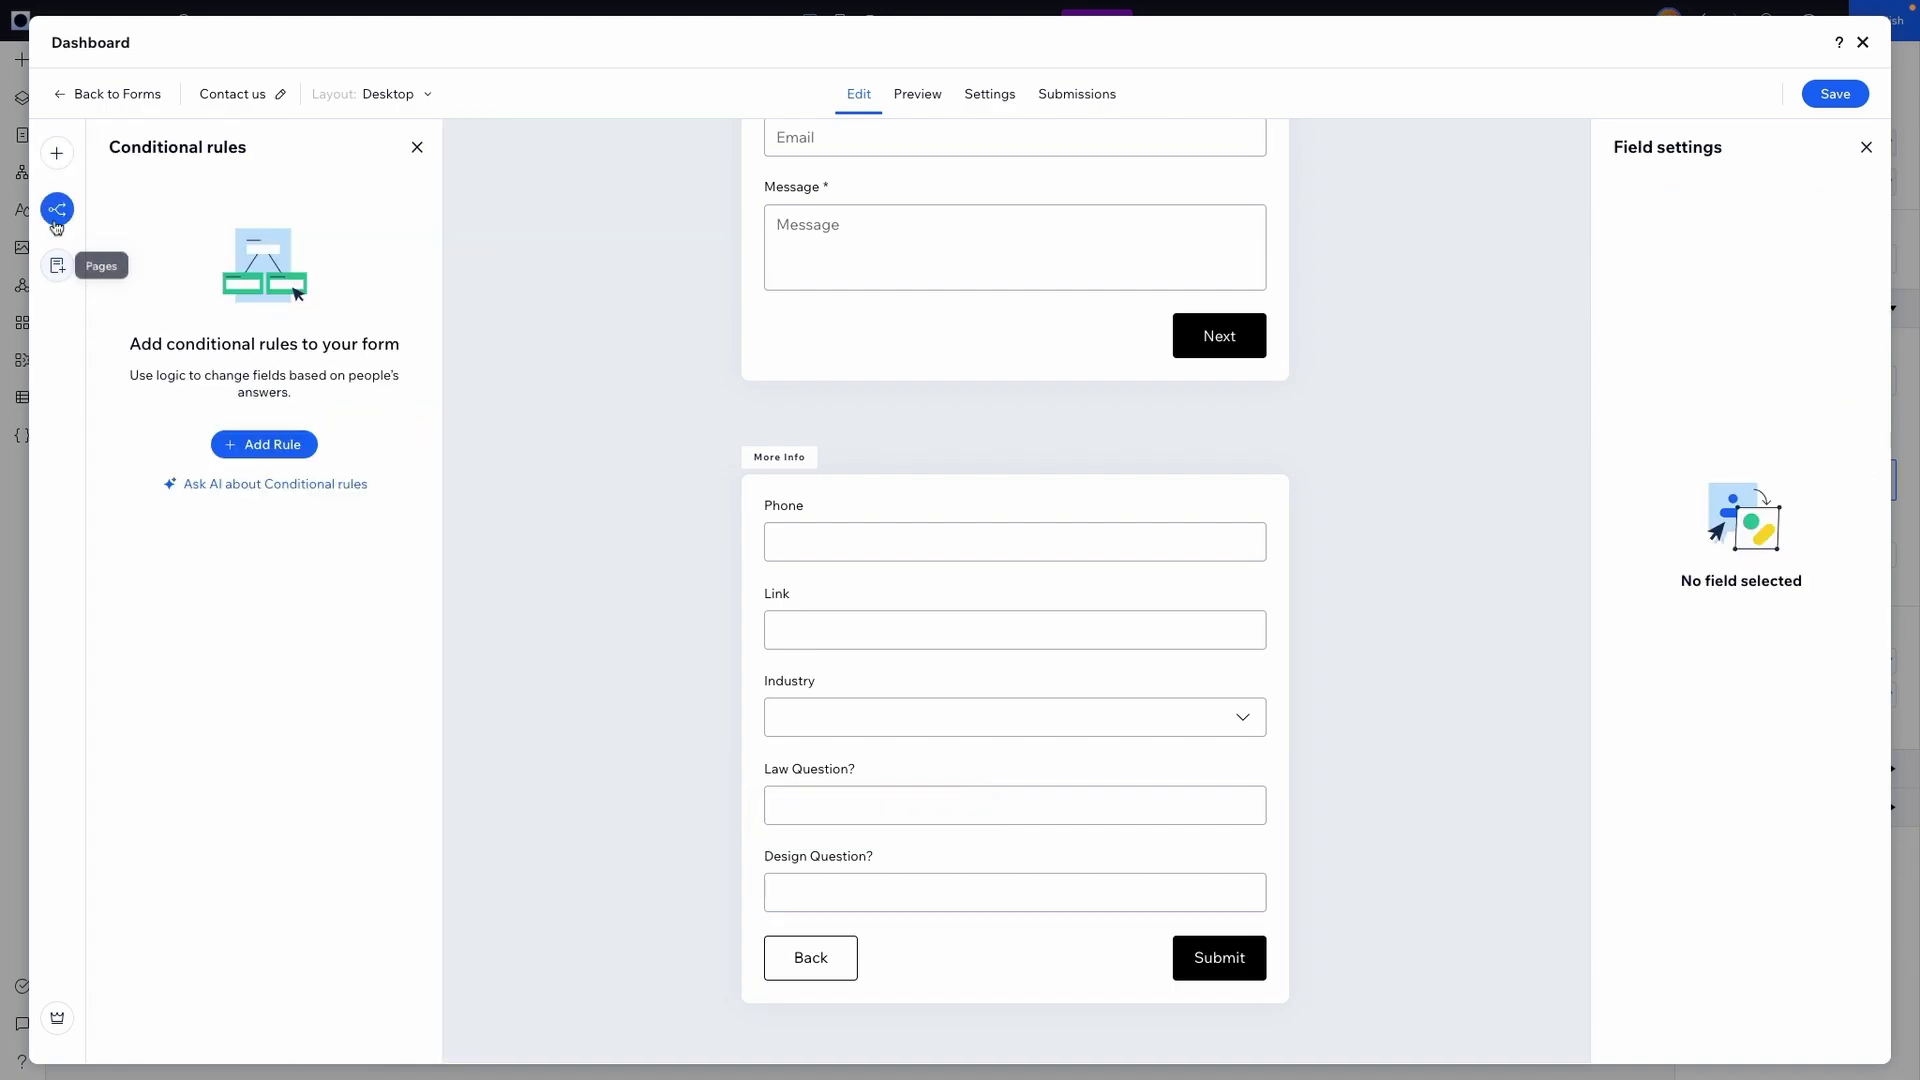
pyautogui.click(268, 446)
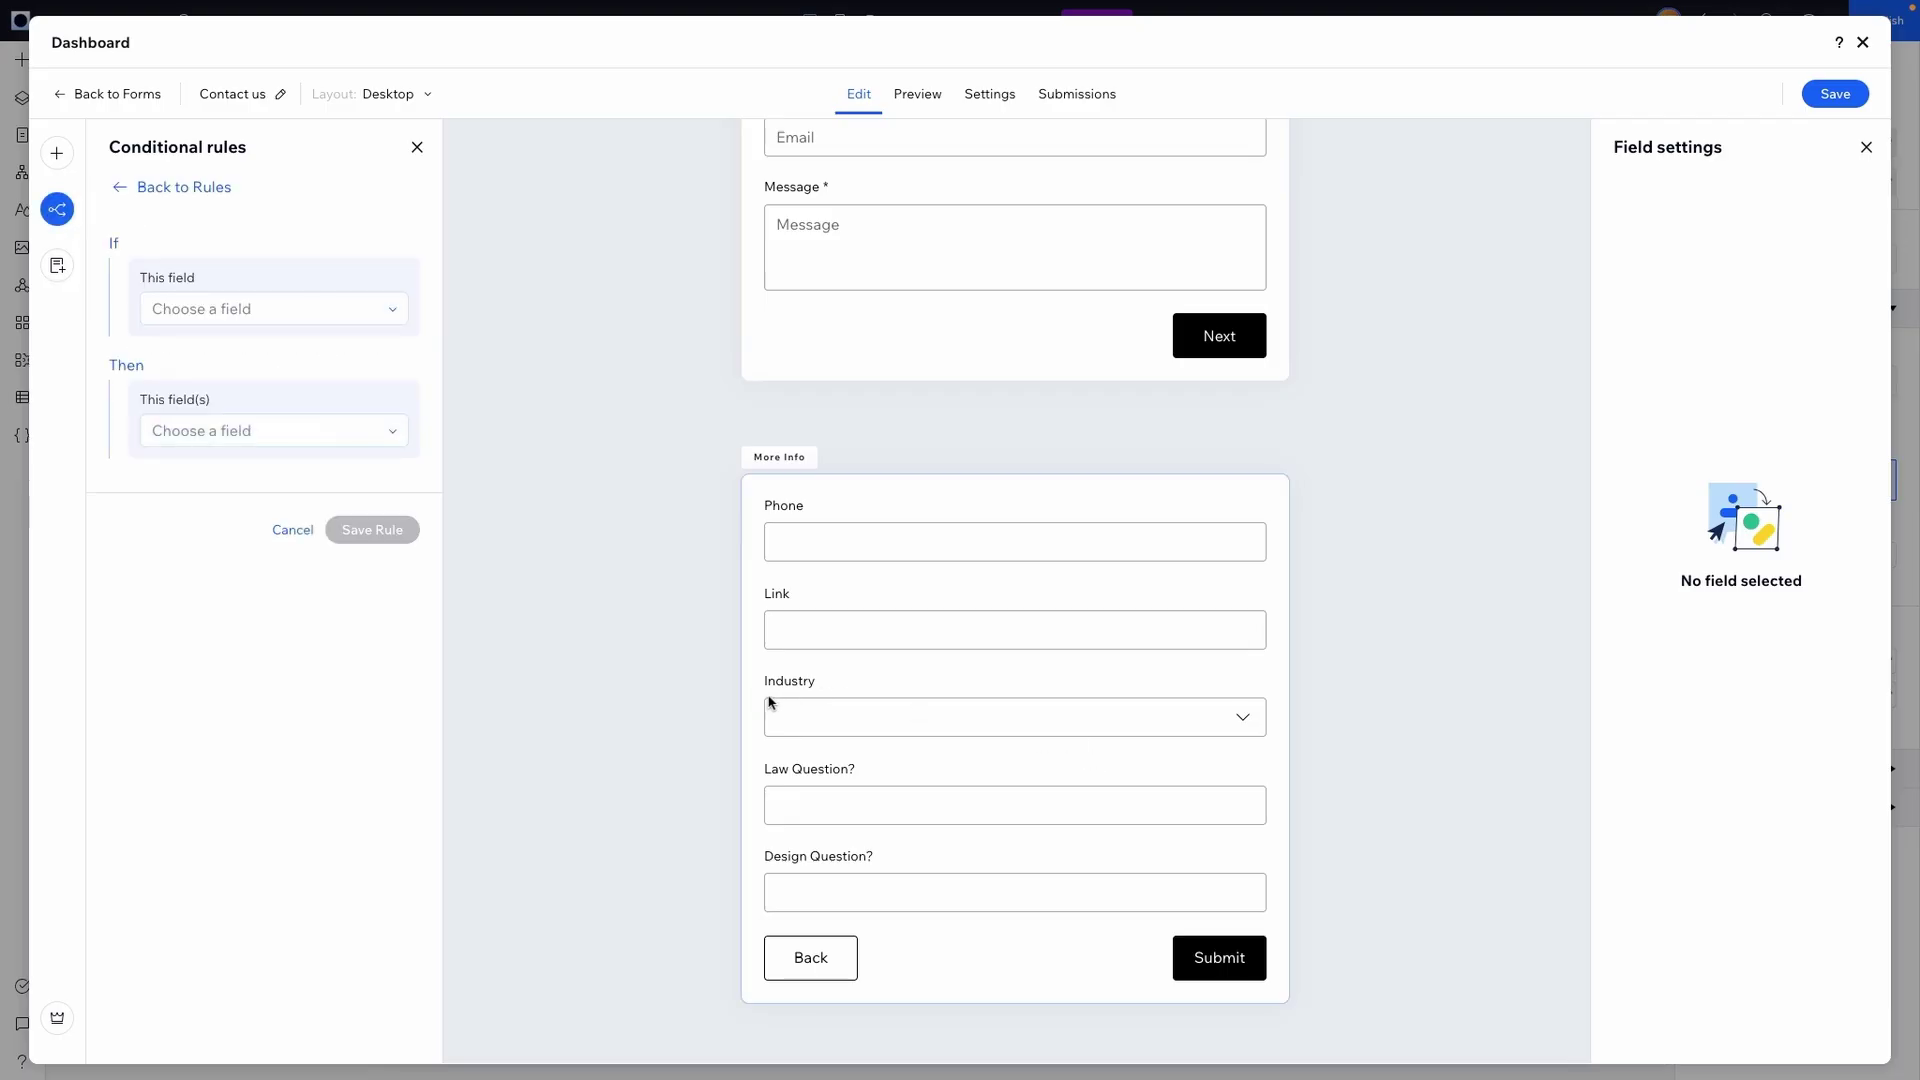
pyautogui.click(191, 311)
pyautogui.scroll(-3, 190, 460)
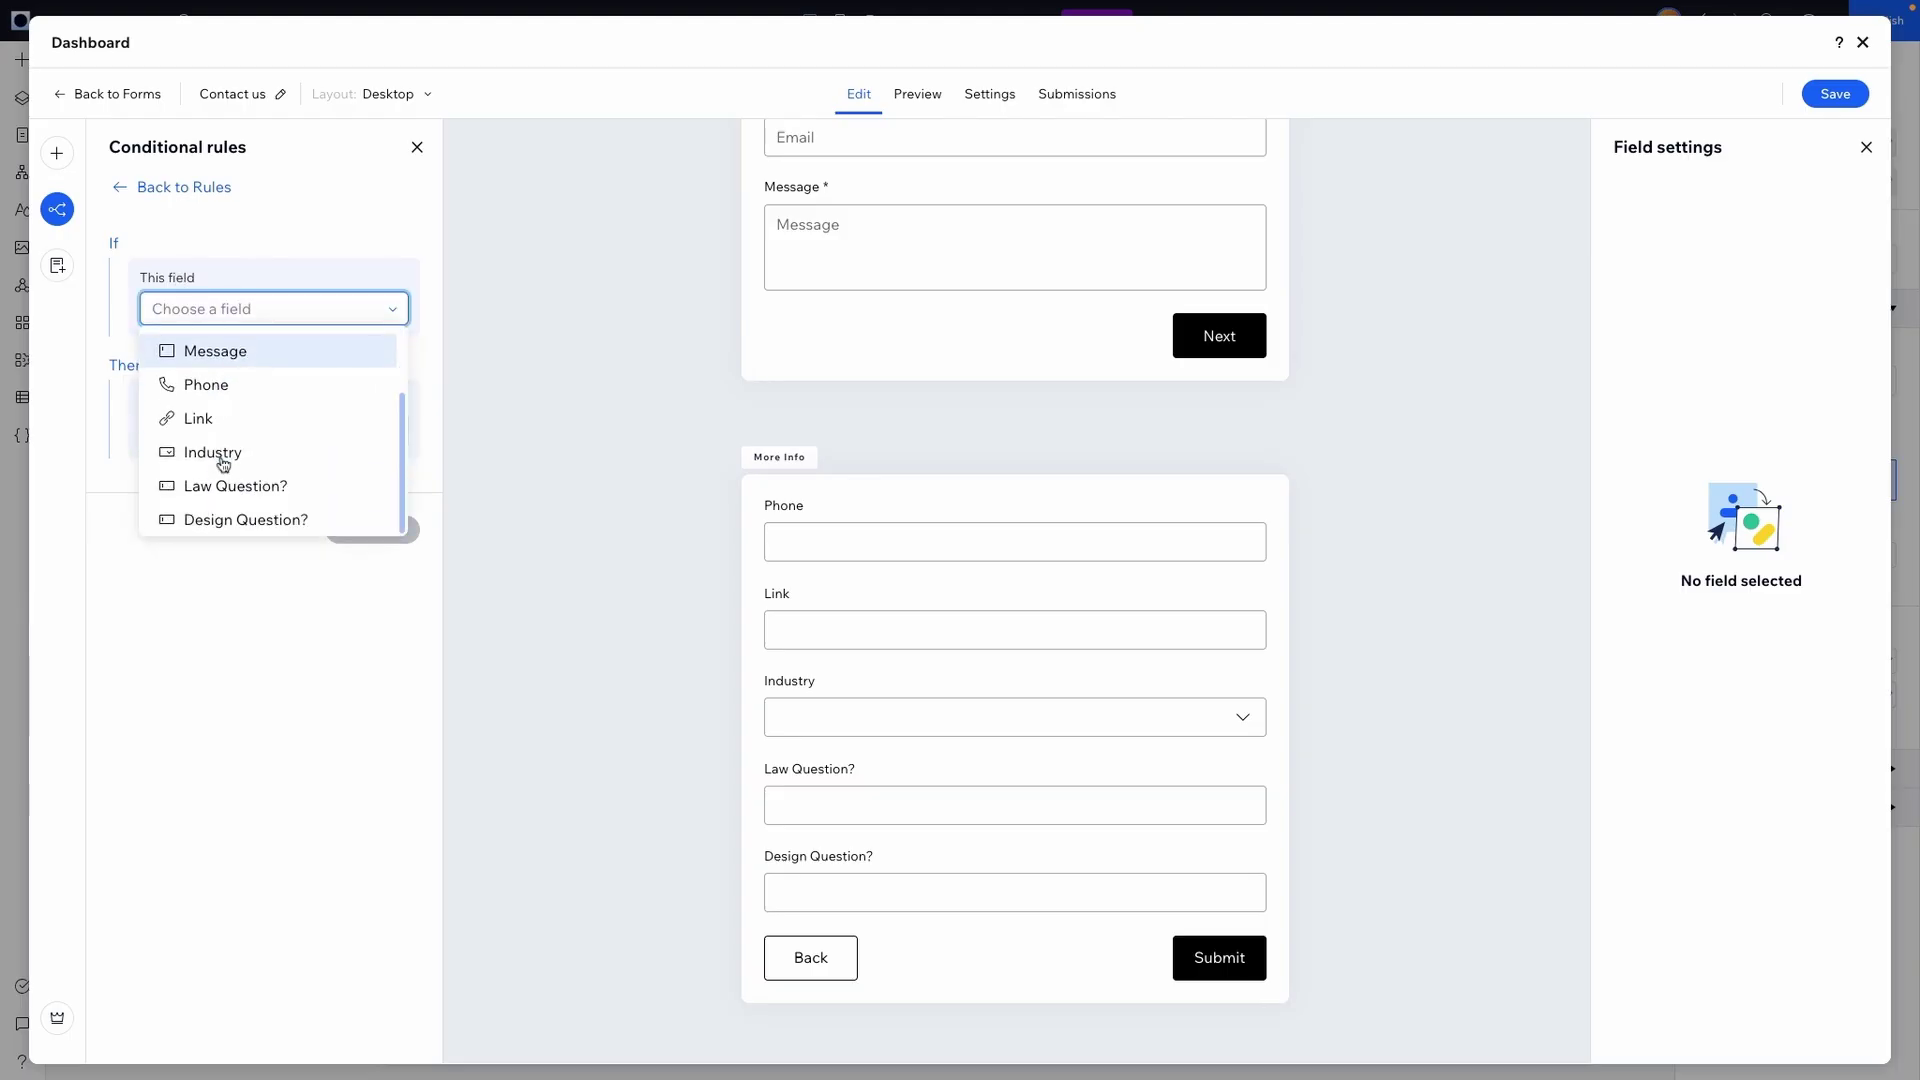
pyautogui.click(187, 455)
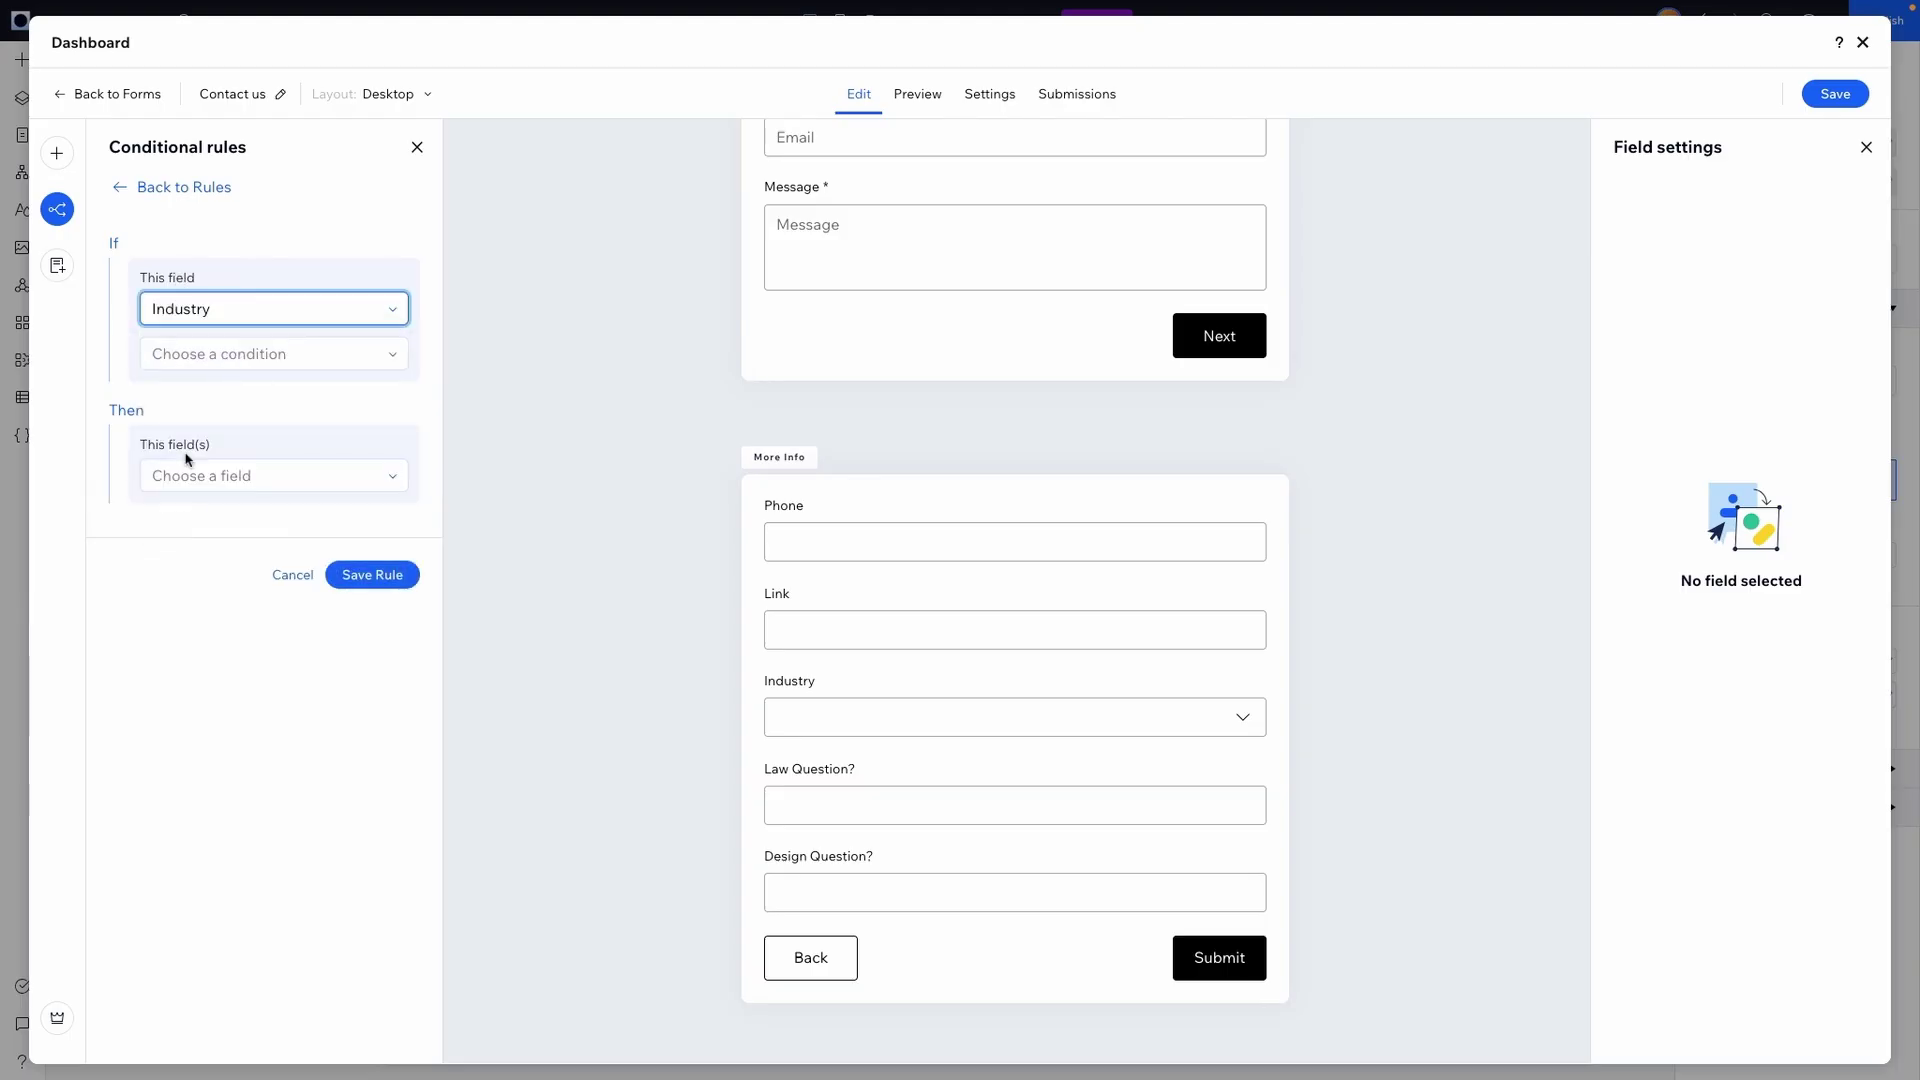
pyautogui.click(250, 360)
pyautogui.click(240, 453)
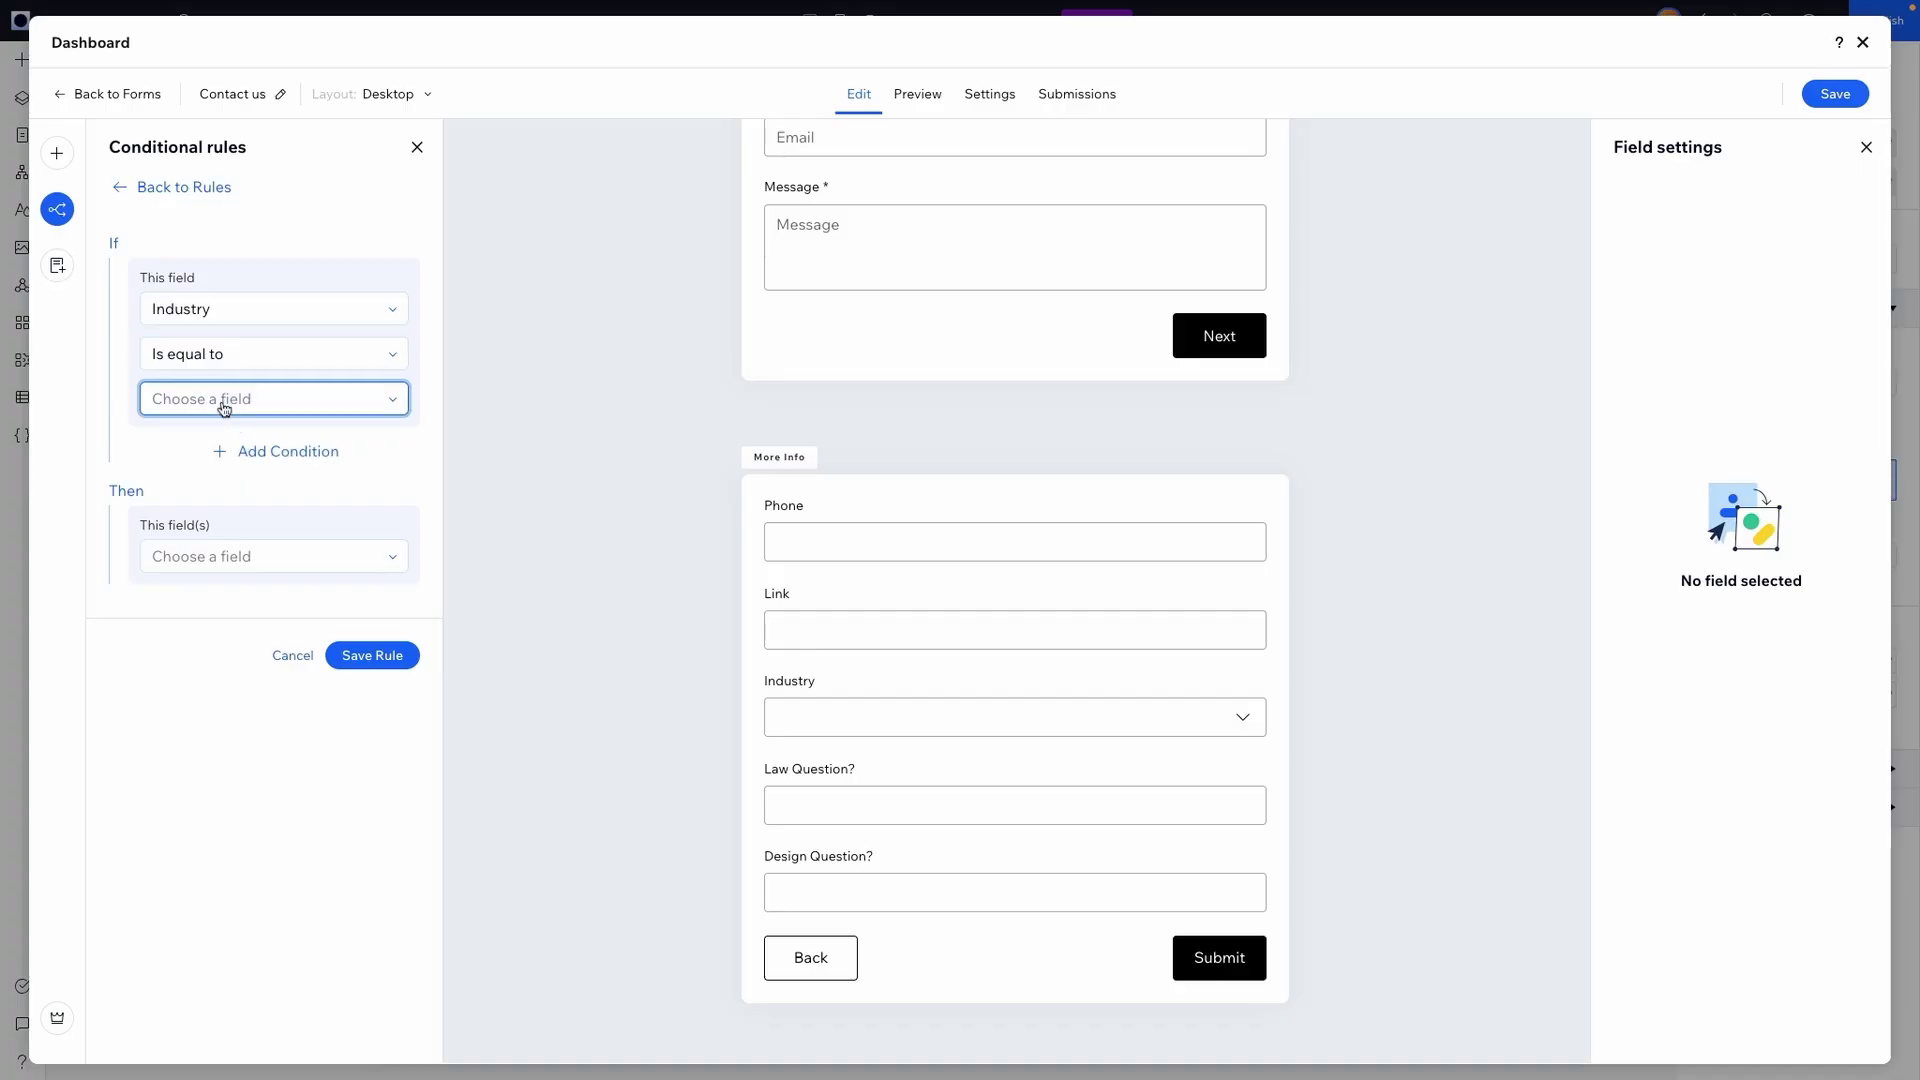
pyautogui.click(224, 408)
pyautogui.click(214, 430)
# Make the rule's result show Law Question?, hide that field by default, and save the rule
pyautogui.click(215, 558)
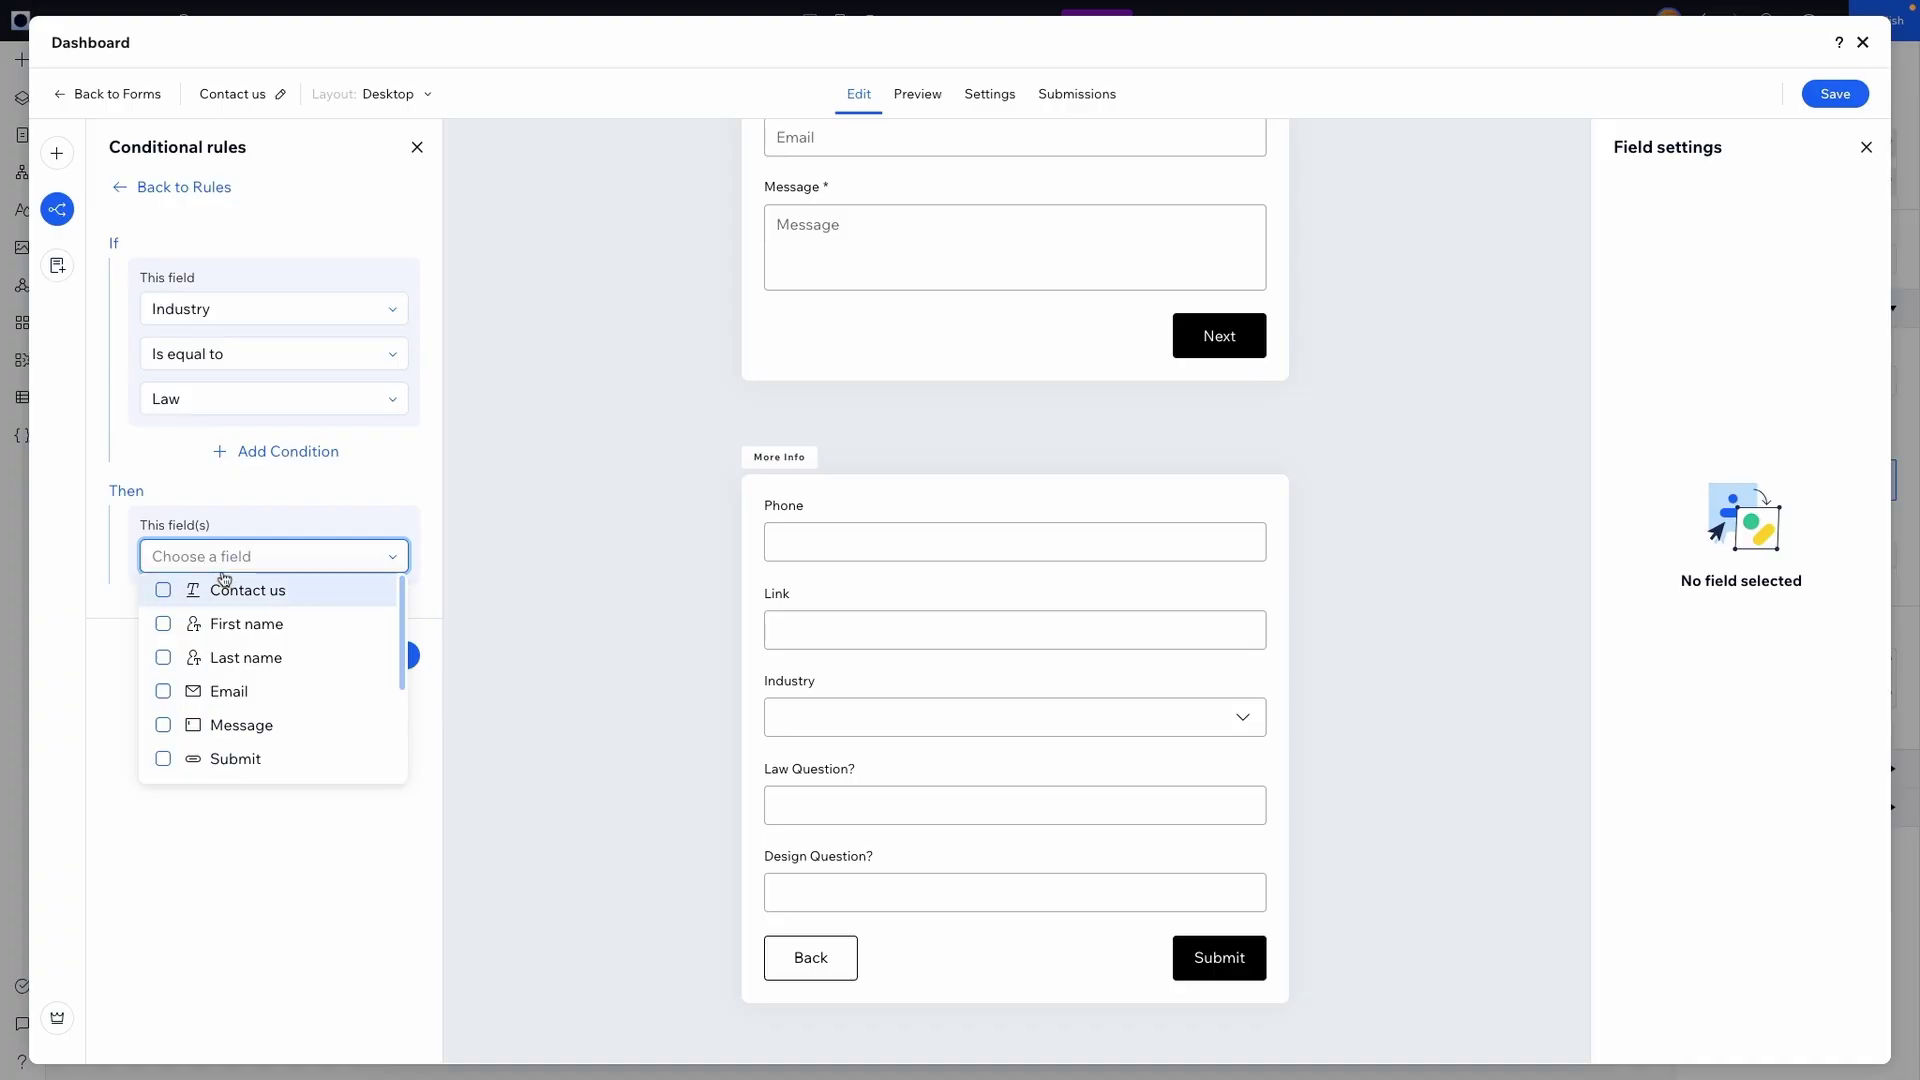
pyautogui.scroll(-3, 283, 703)
pyautogui.click(281, 700)
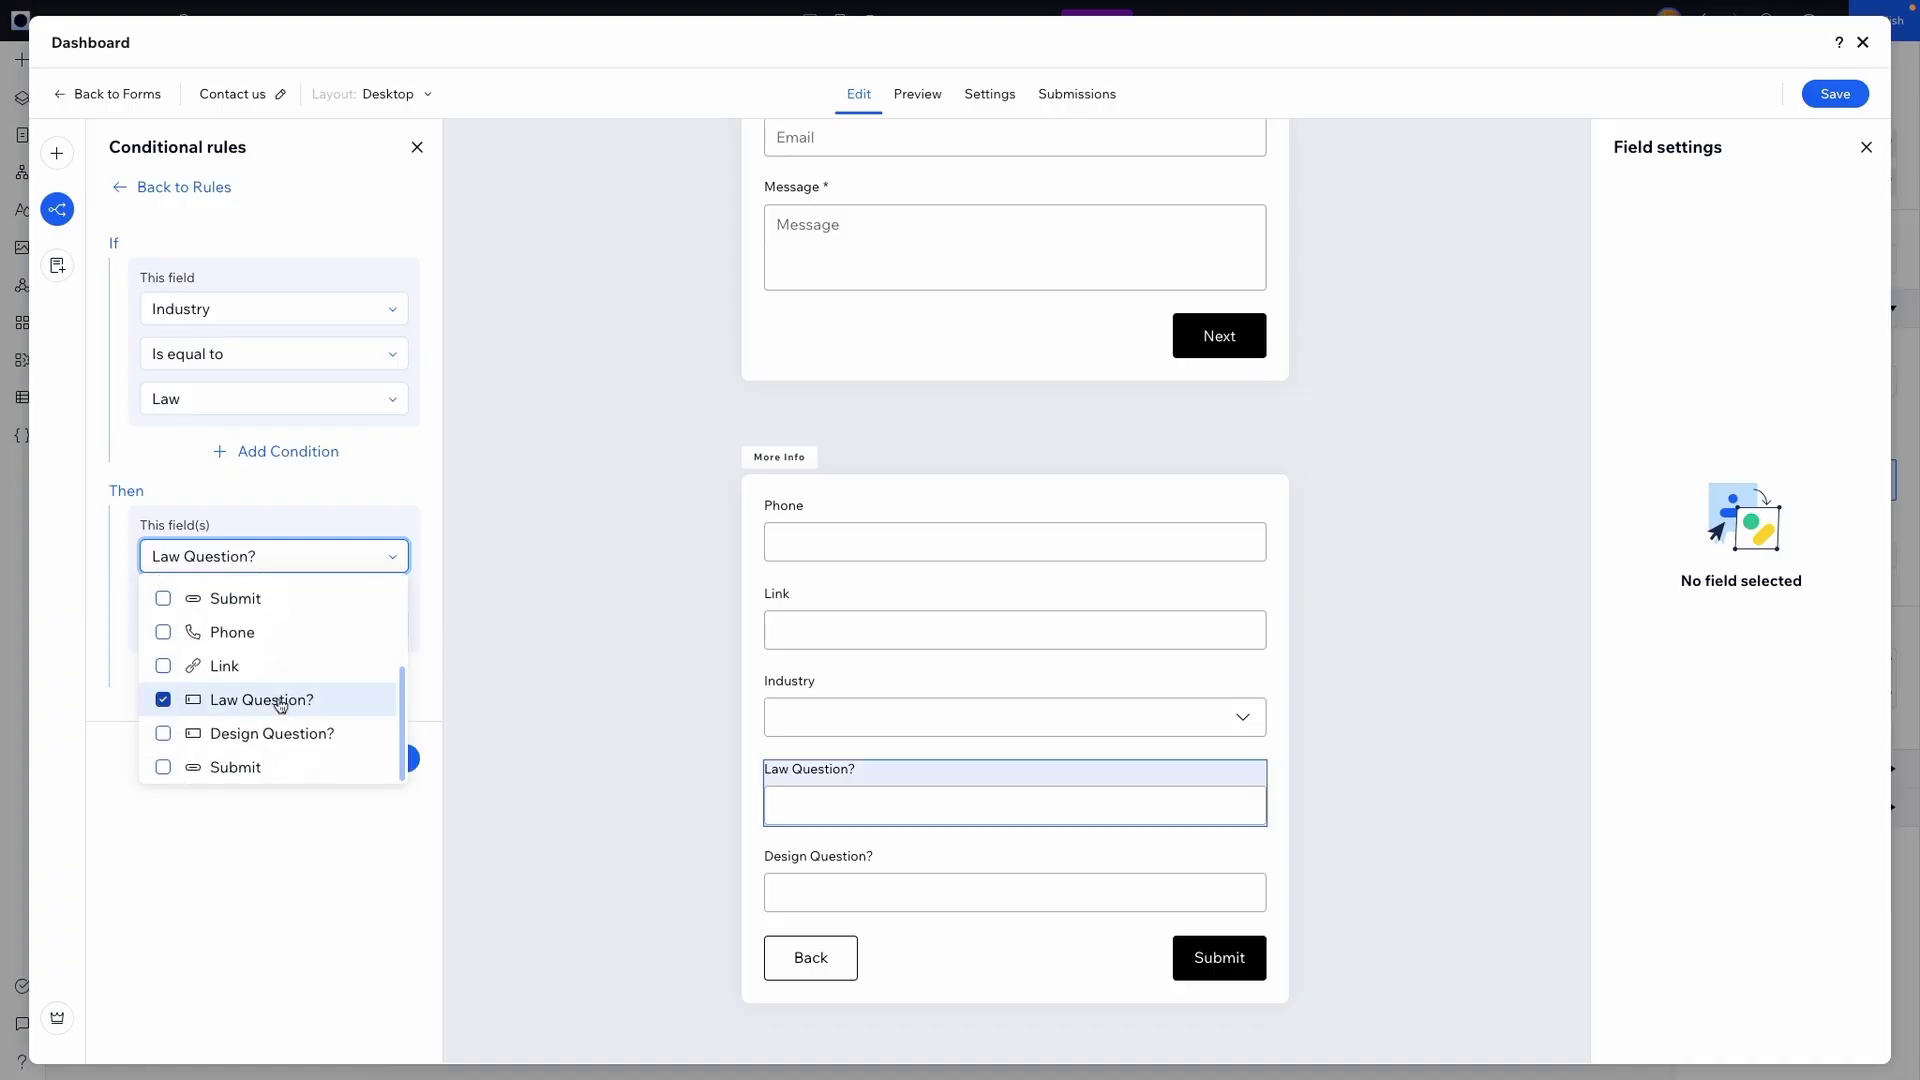
pyautogui.click(414, 620)
pyautogui.click(227, 622)
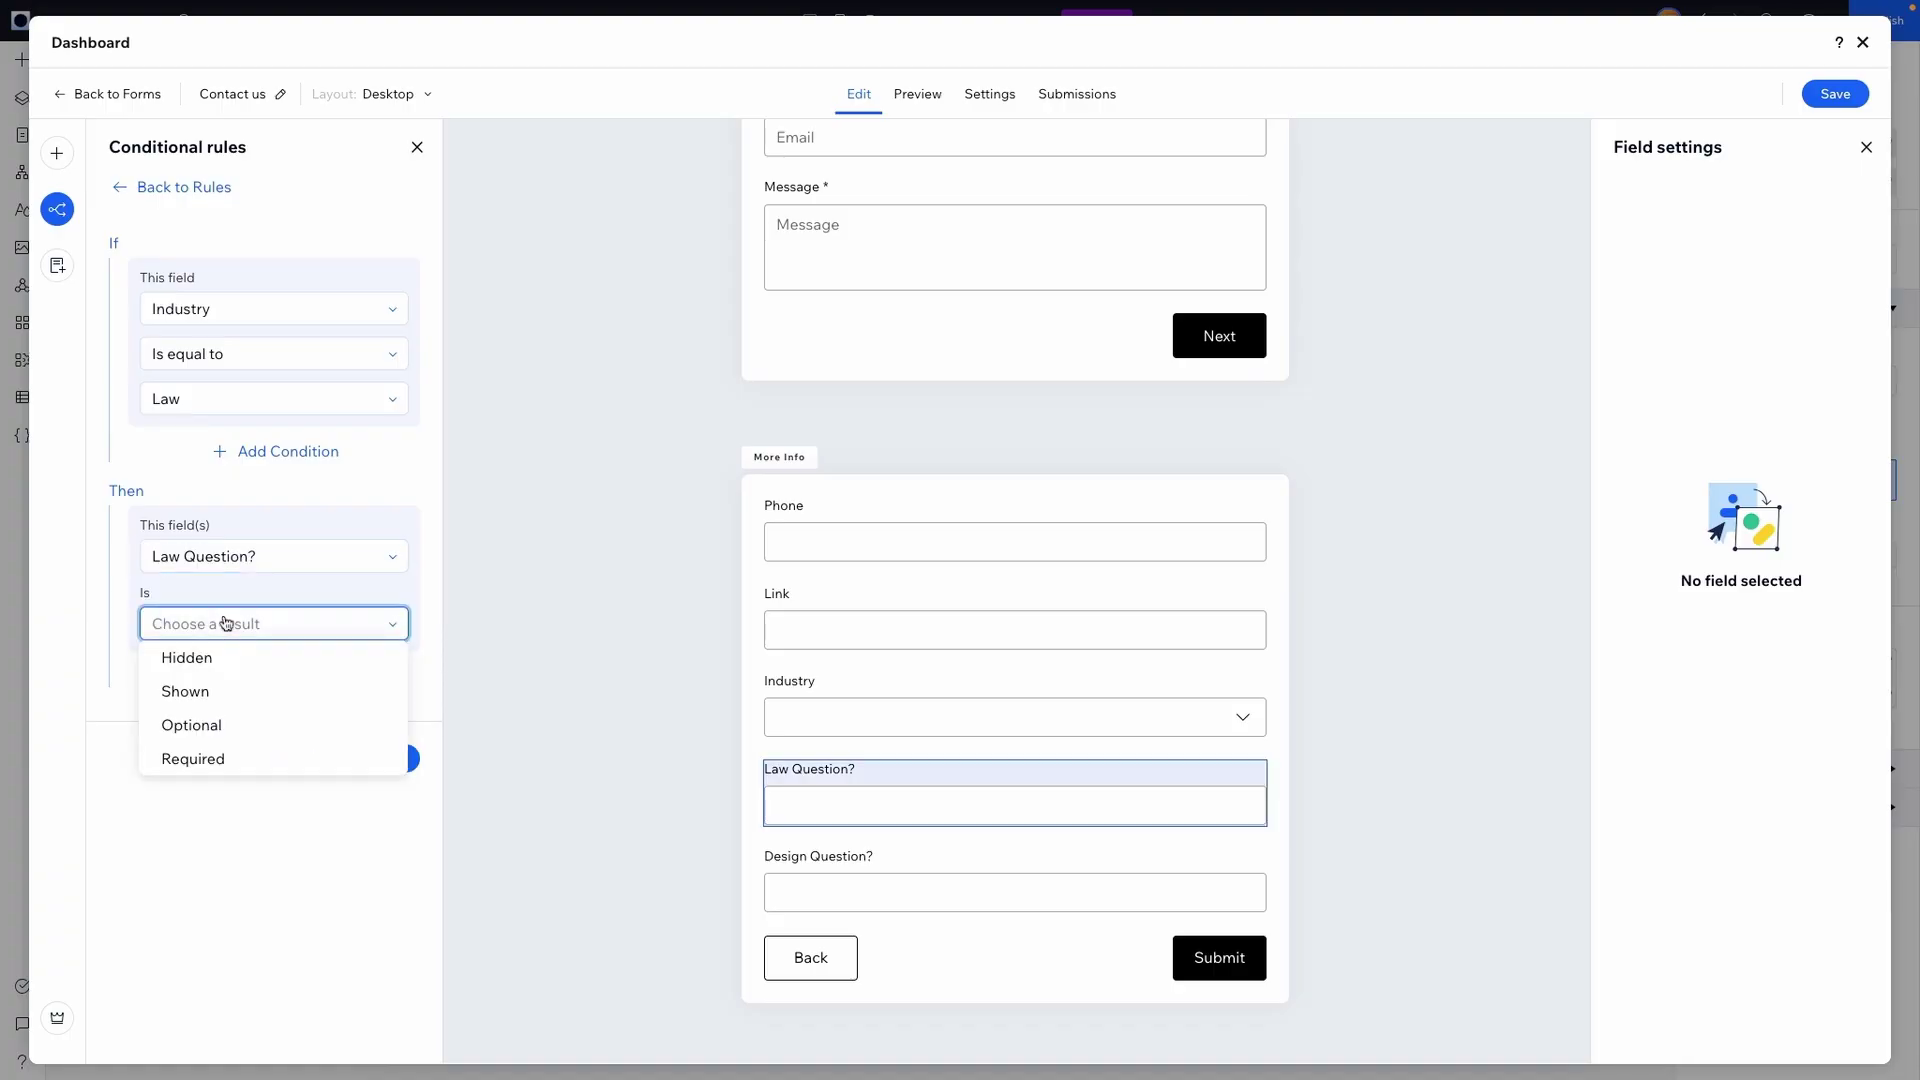
pyautogui.click(218, 690)
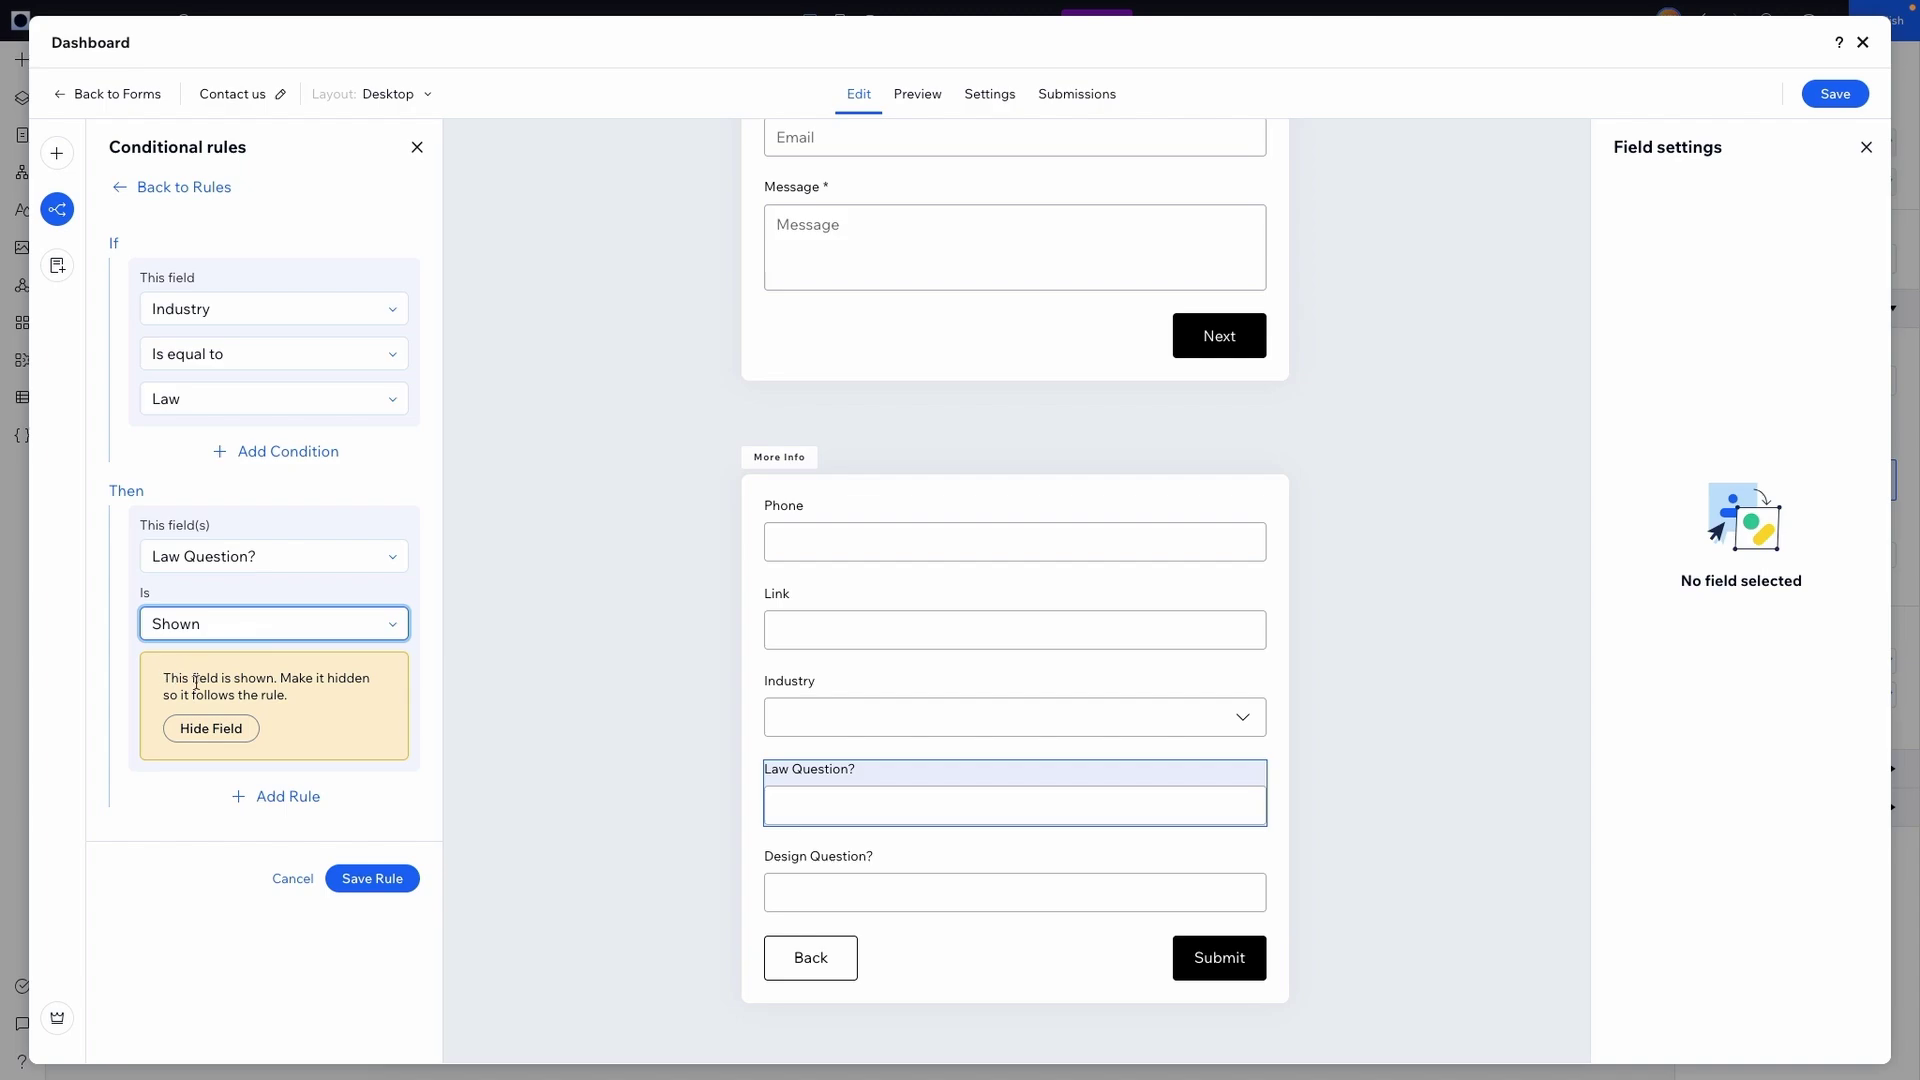
pyautogui.click(213, 729)
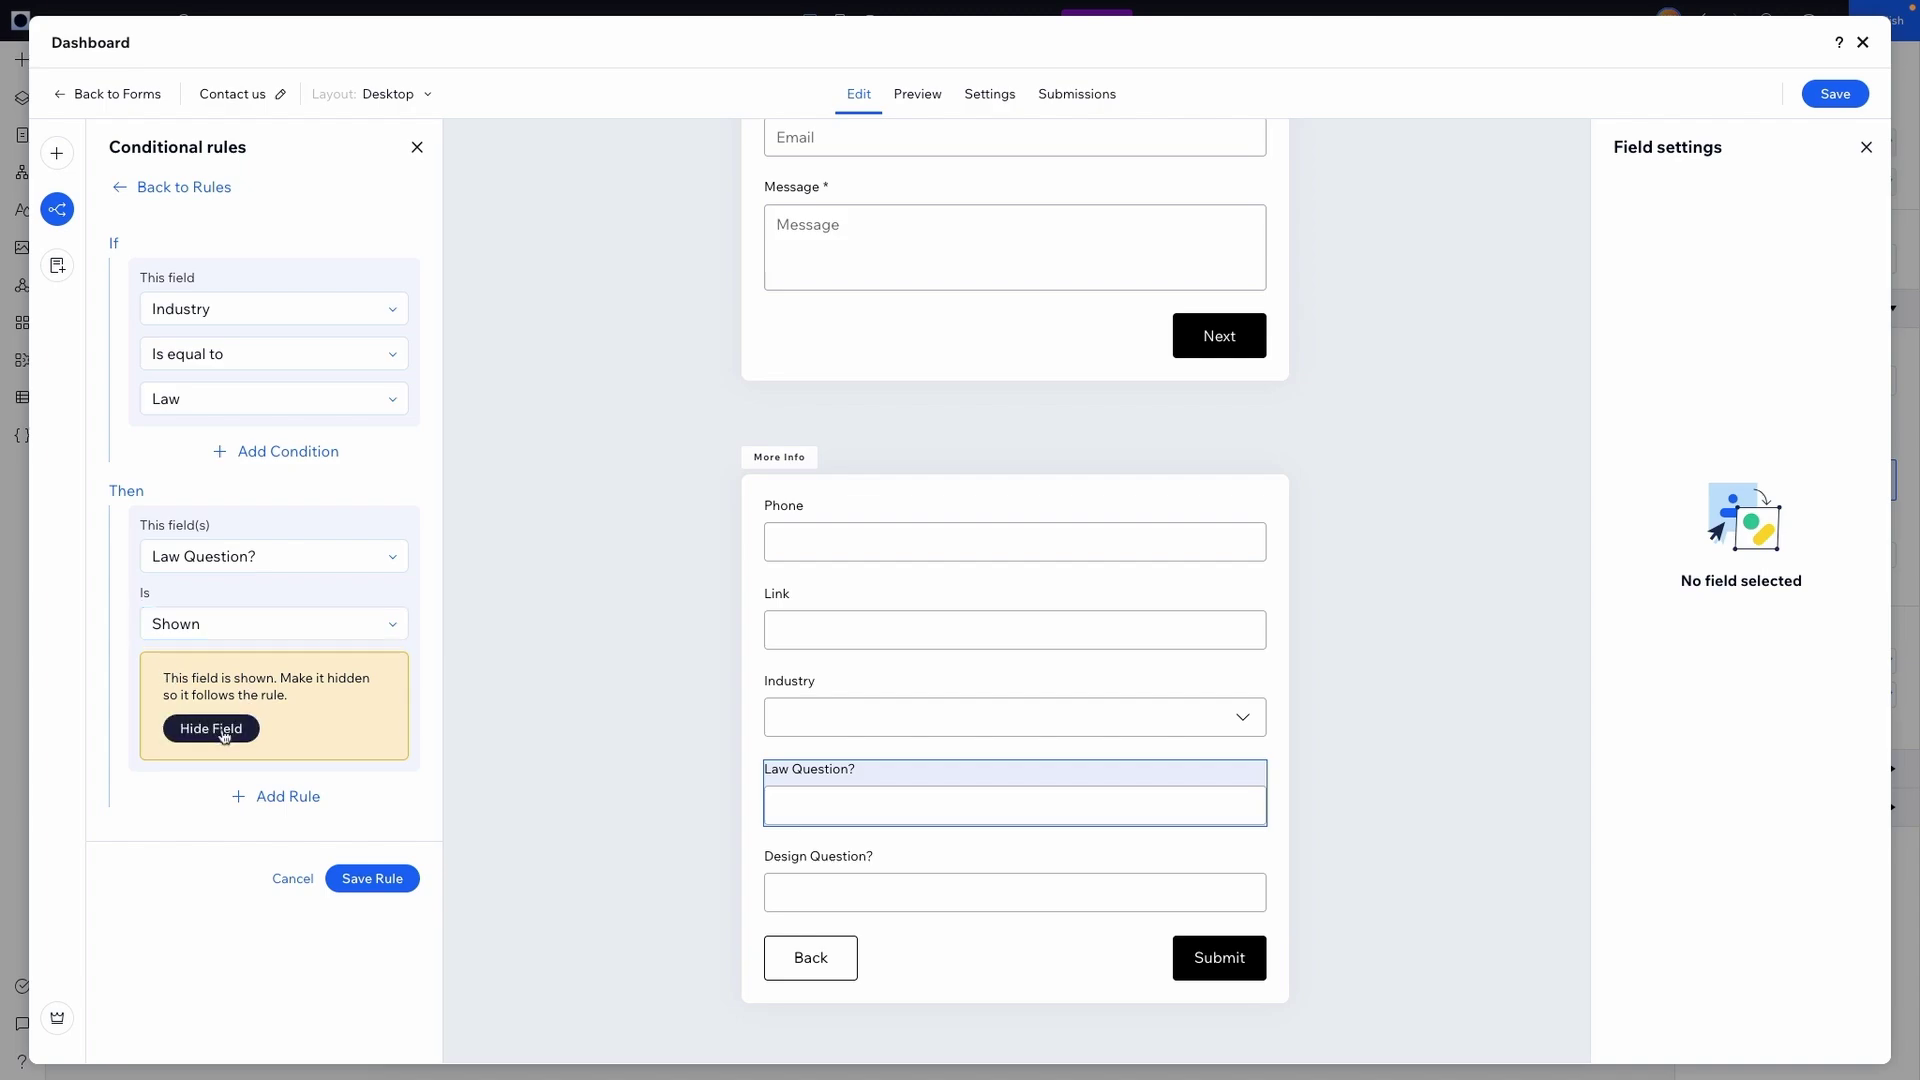
pyautogui.click(381, 764)
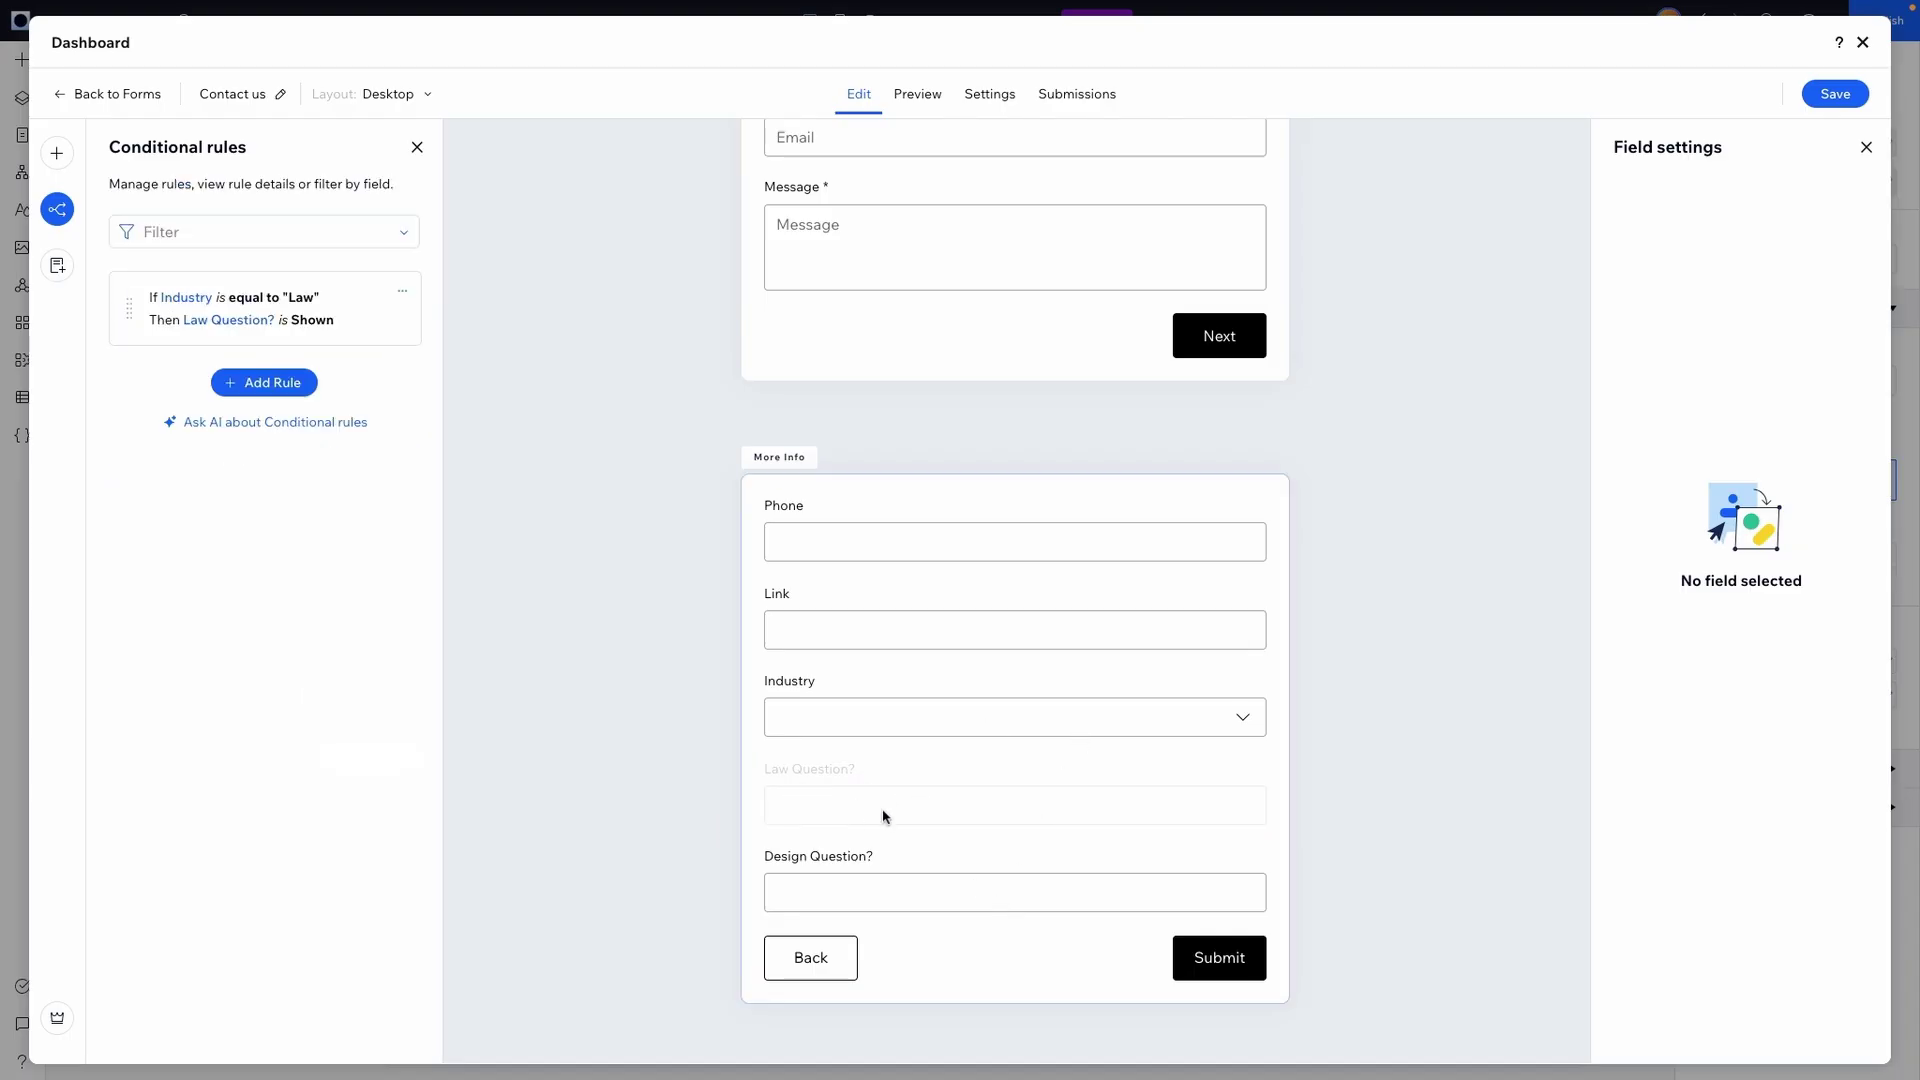
# Hide the Design Question? field by default and start a conditional rule with the condition that Industry is equal to Design
pyautogui.click(914, 901)
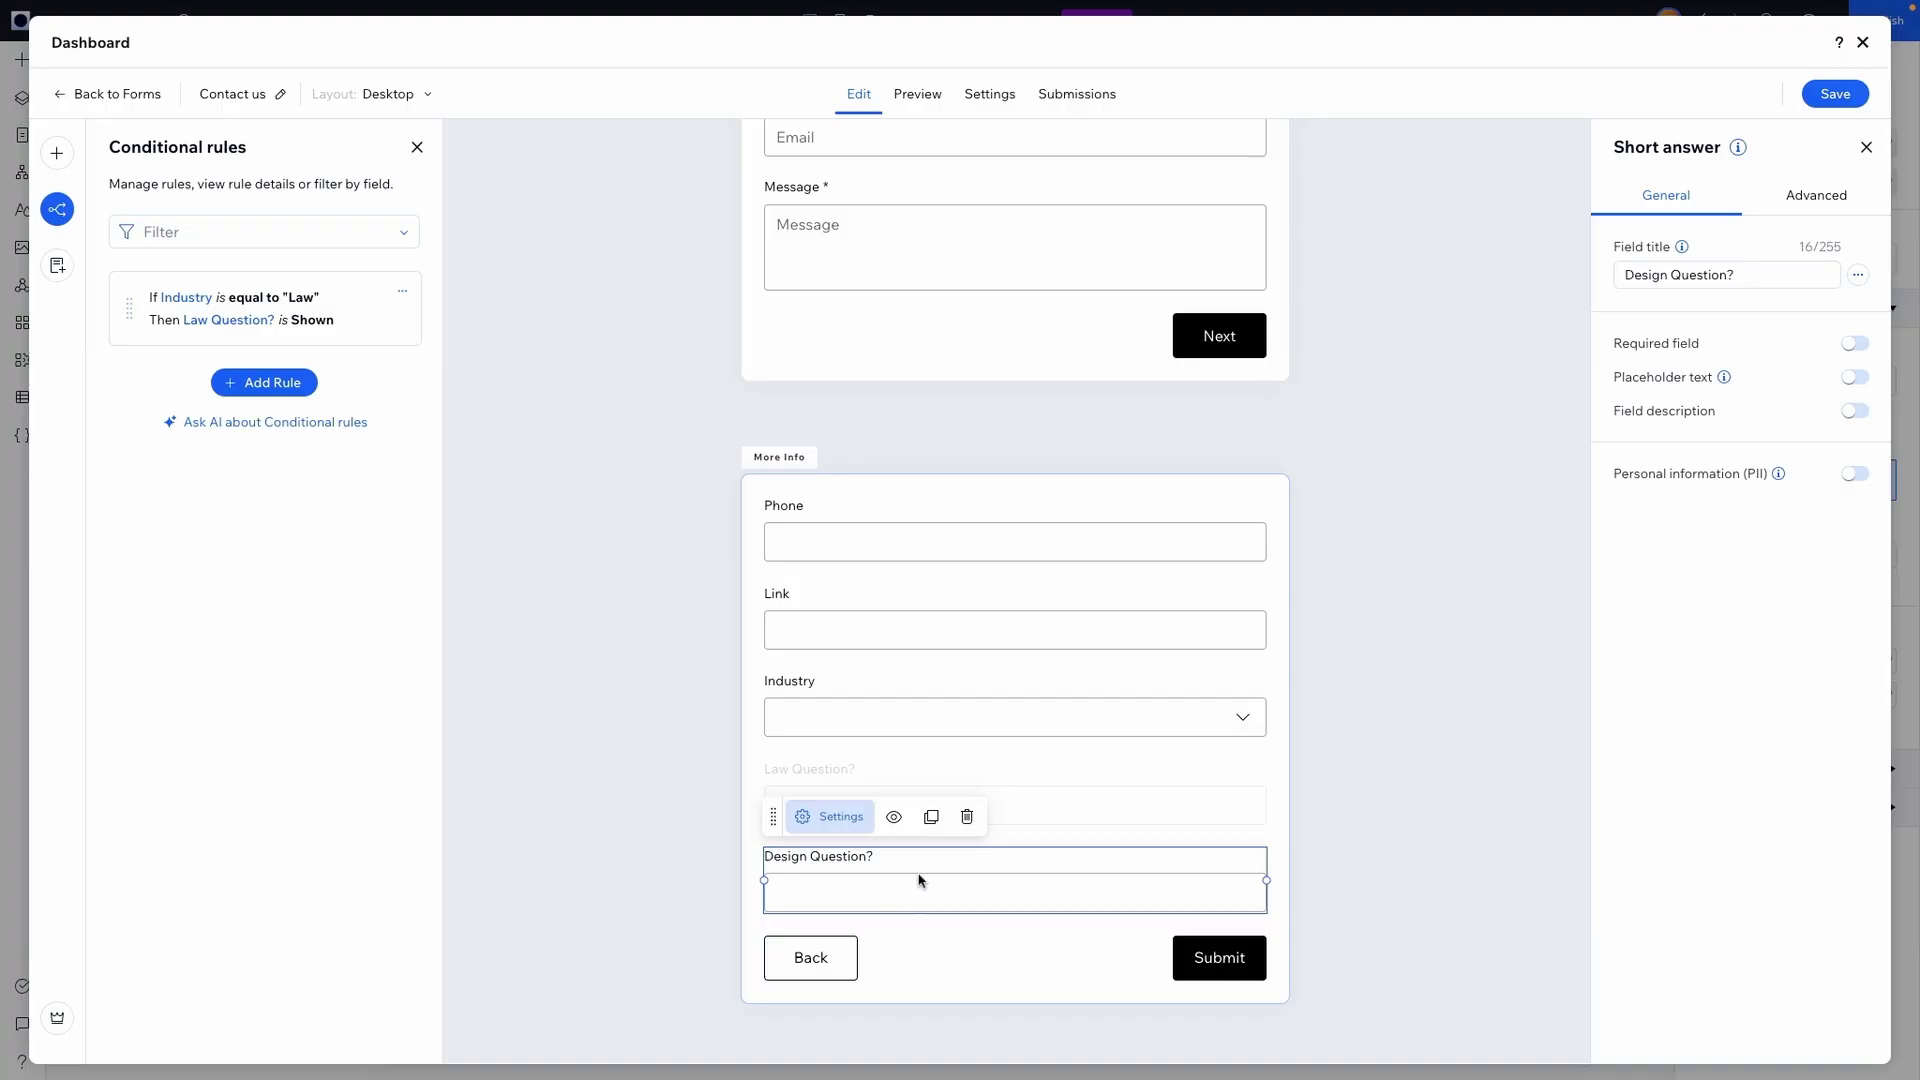
pyautogui.click(895, 817)
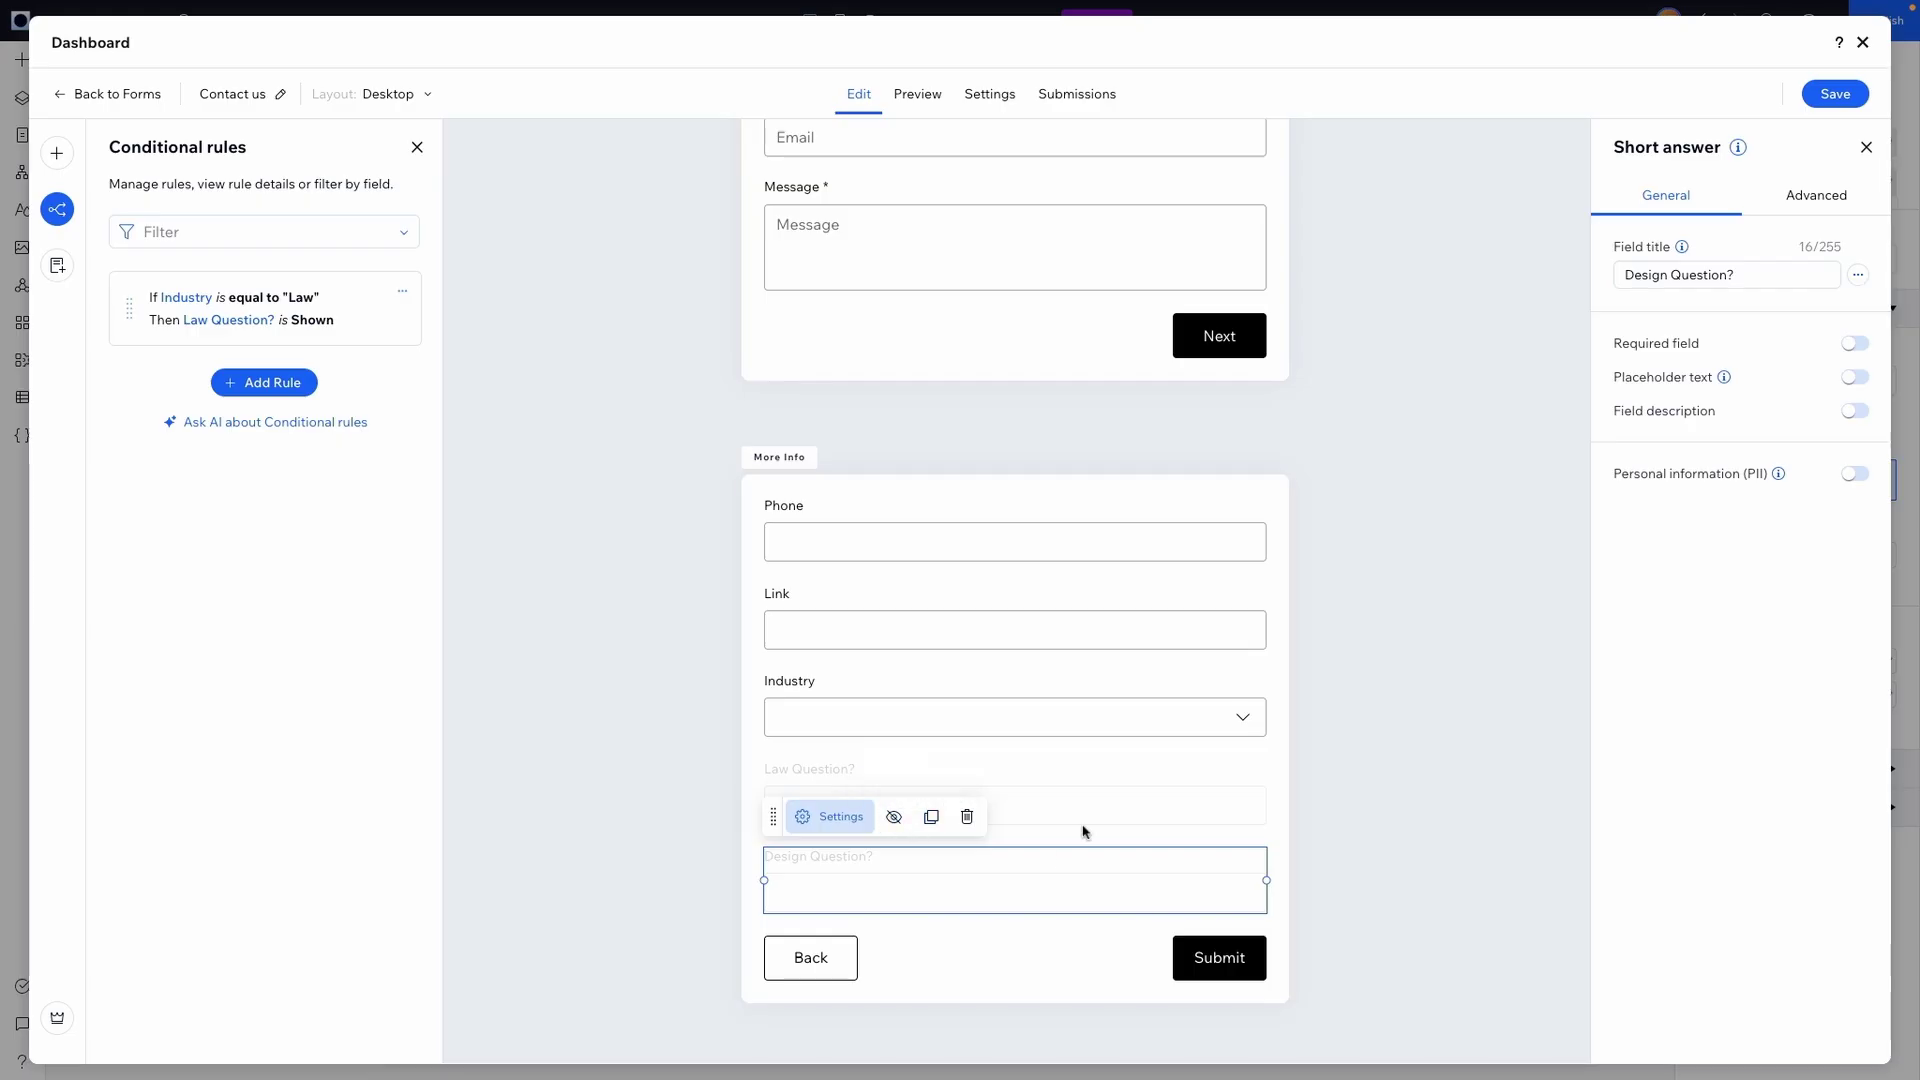
pyautogui.click(285, 381)
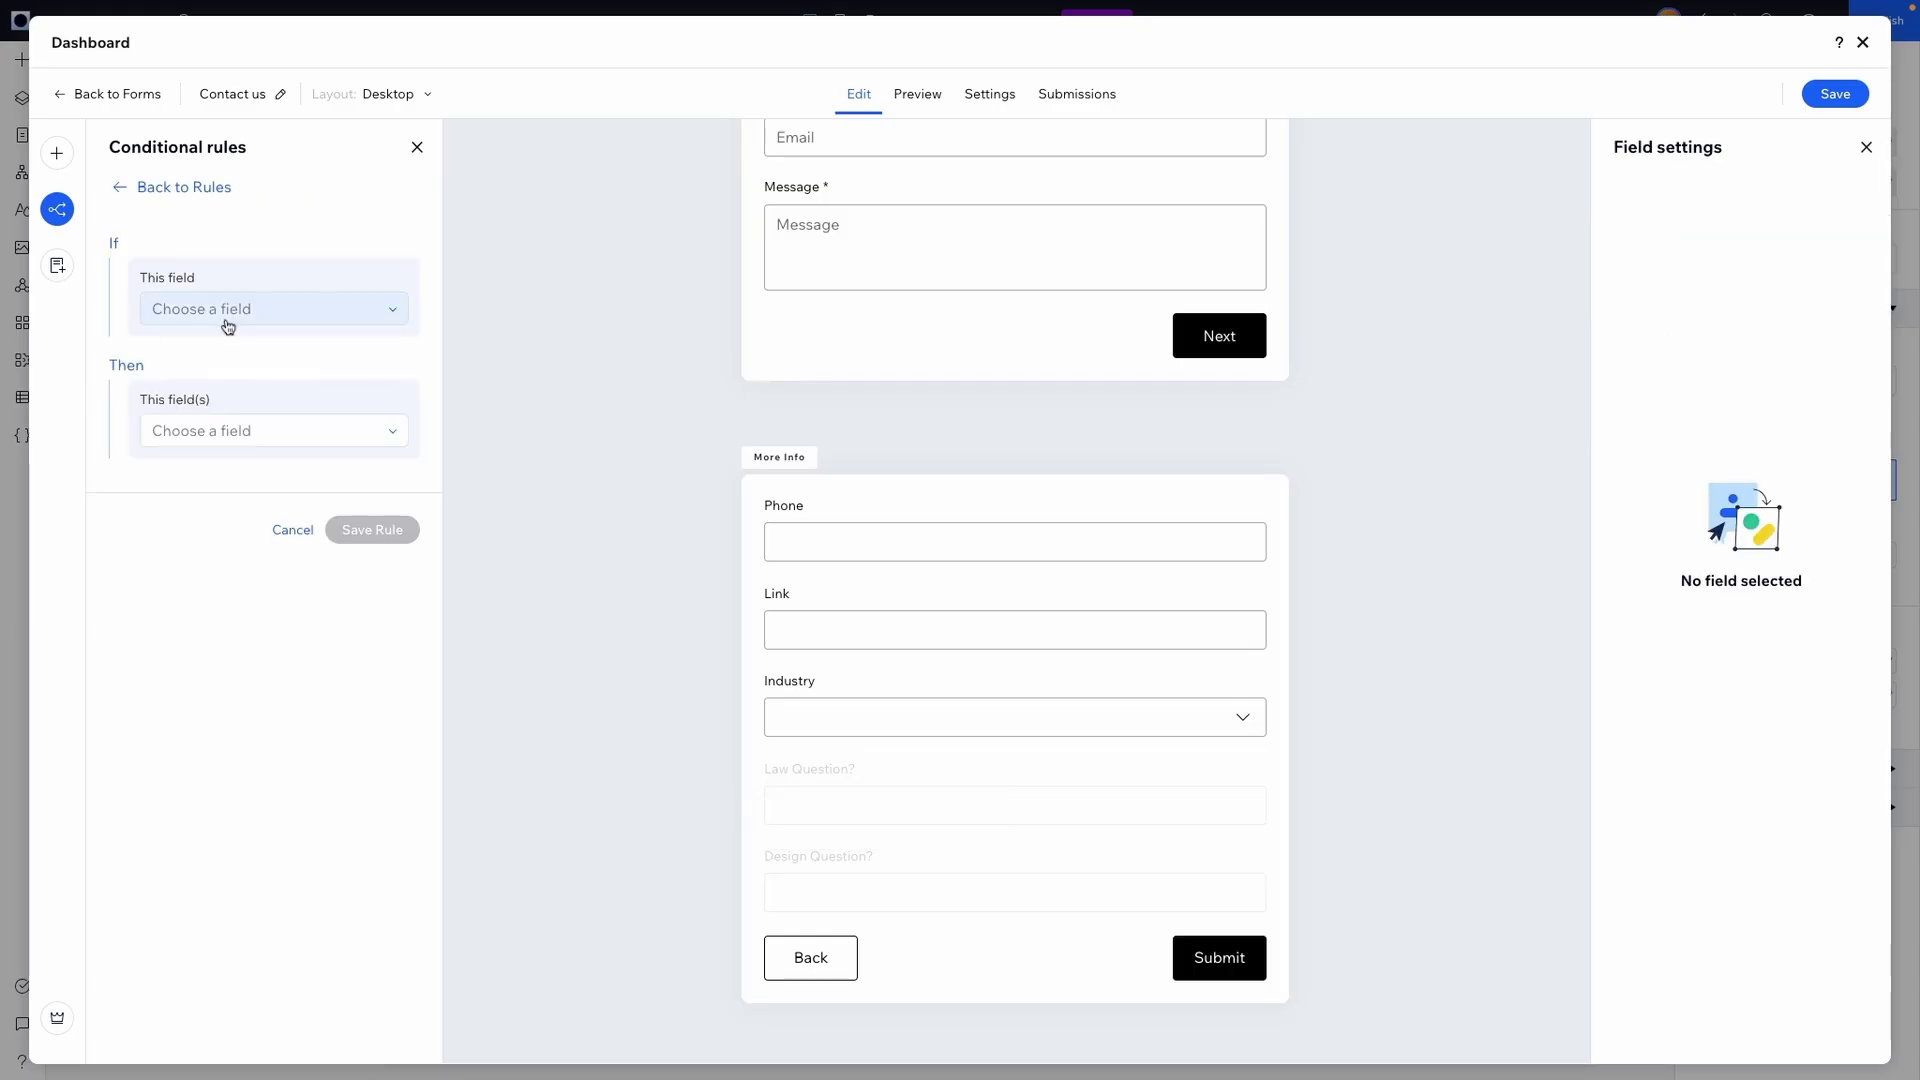
pyautogui.click(228, 326)
pyautogui.scroll(-2, 230, 440)
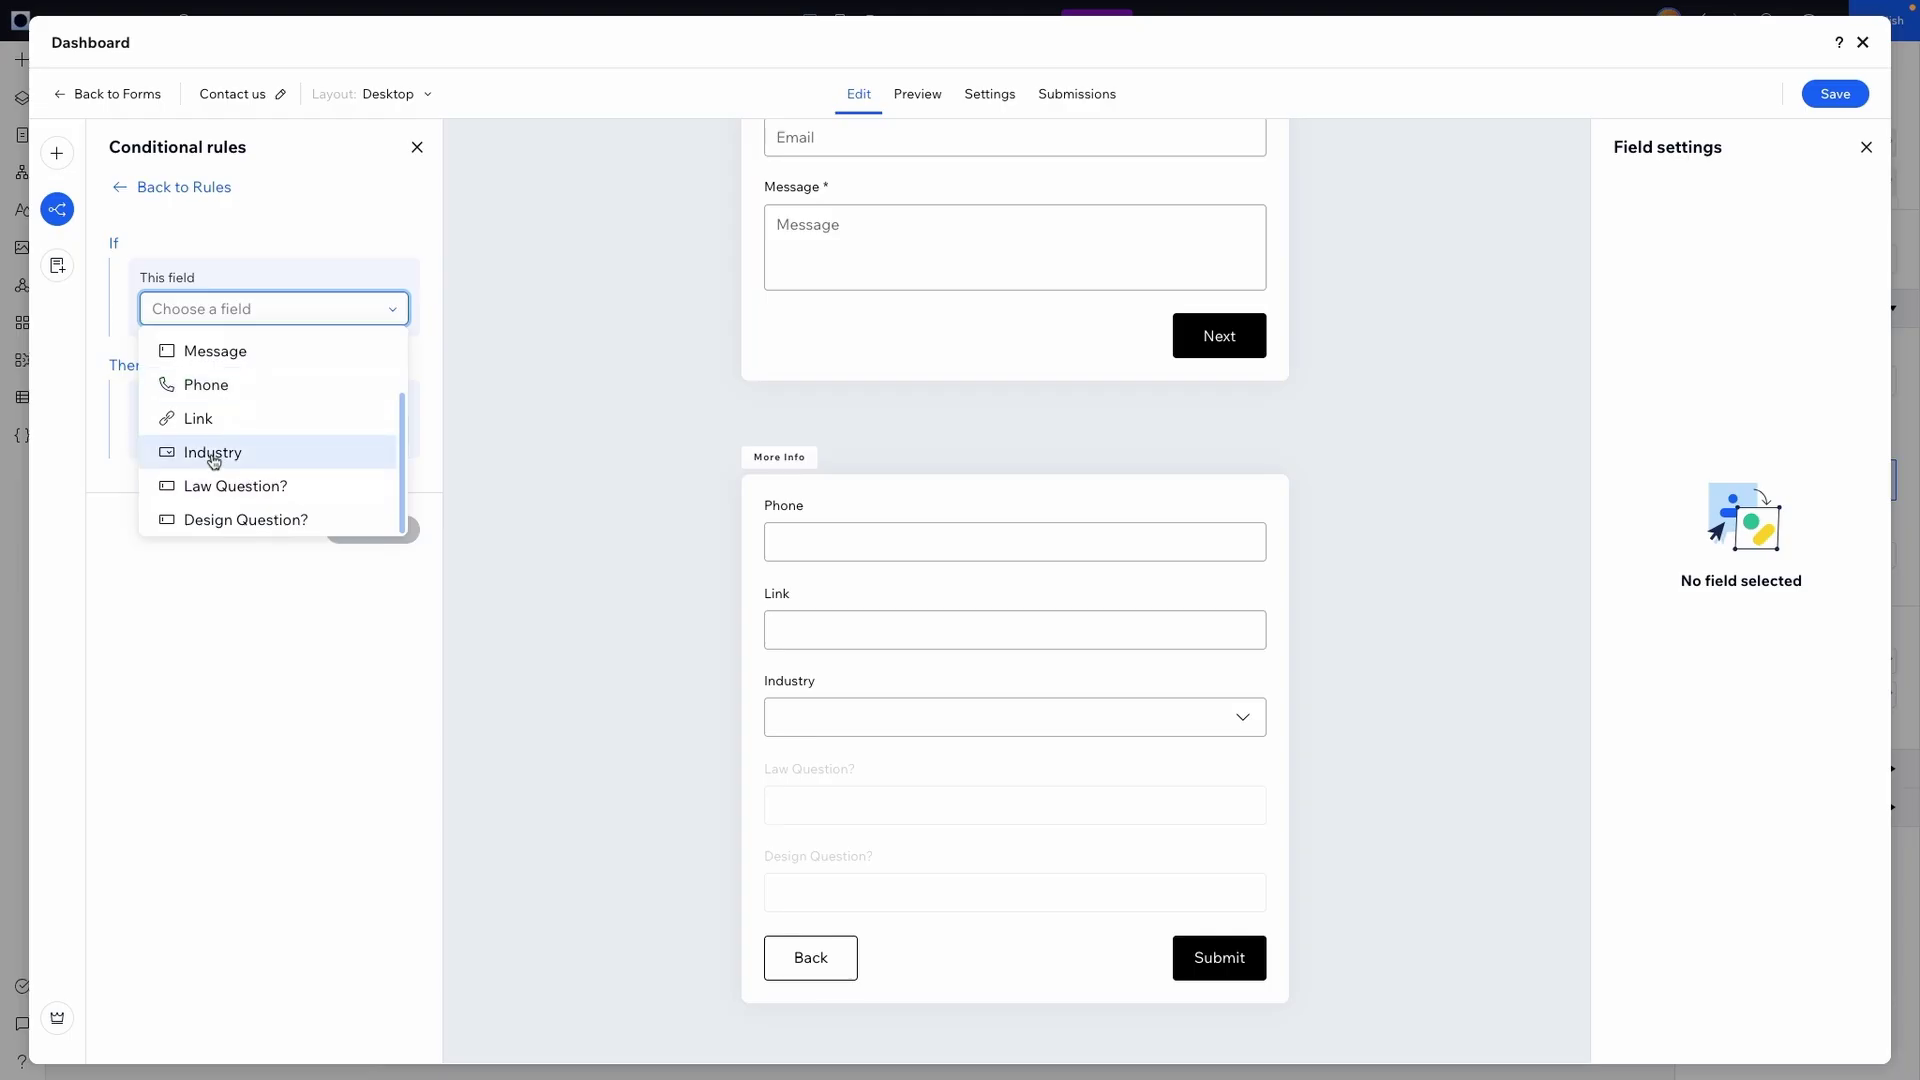
pyautogui.click(213, 459)
pyautogui.click(247, 356)
pyautogui.click(249, 450)
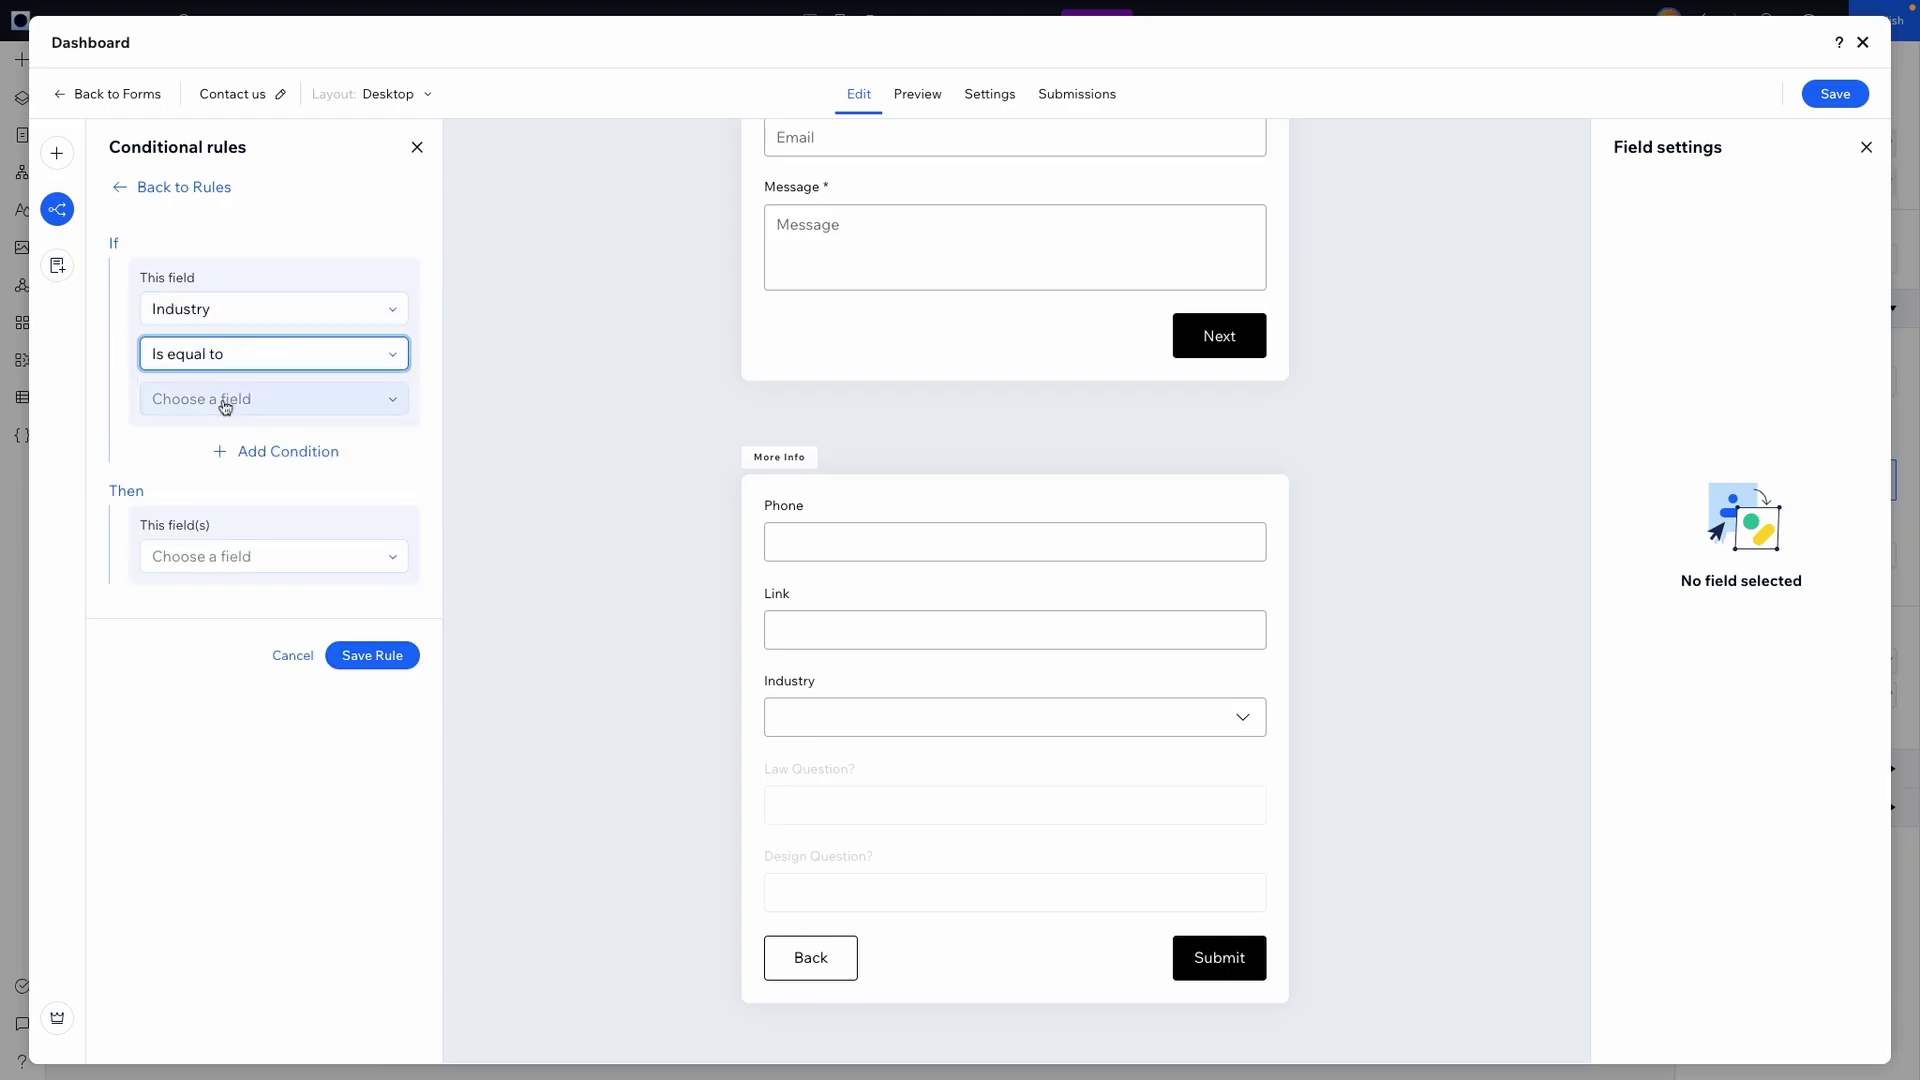
pyautogui.click(225, 400)
pyautogui.click(223, 461)
# Make the rule's result set Design Question? to Shown and save the rule
pyautogui.click(218, 556)
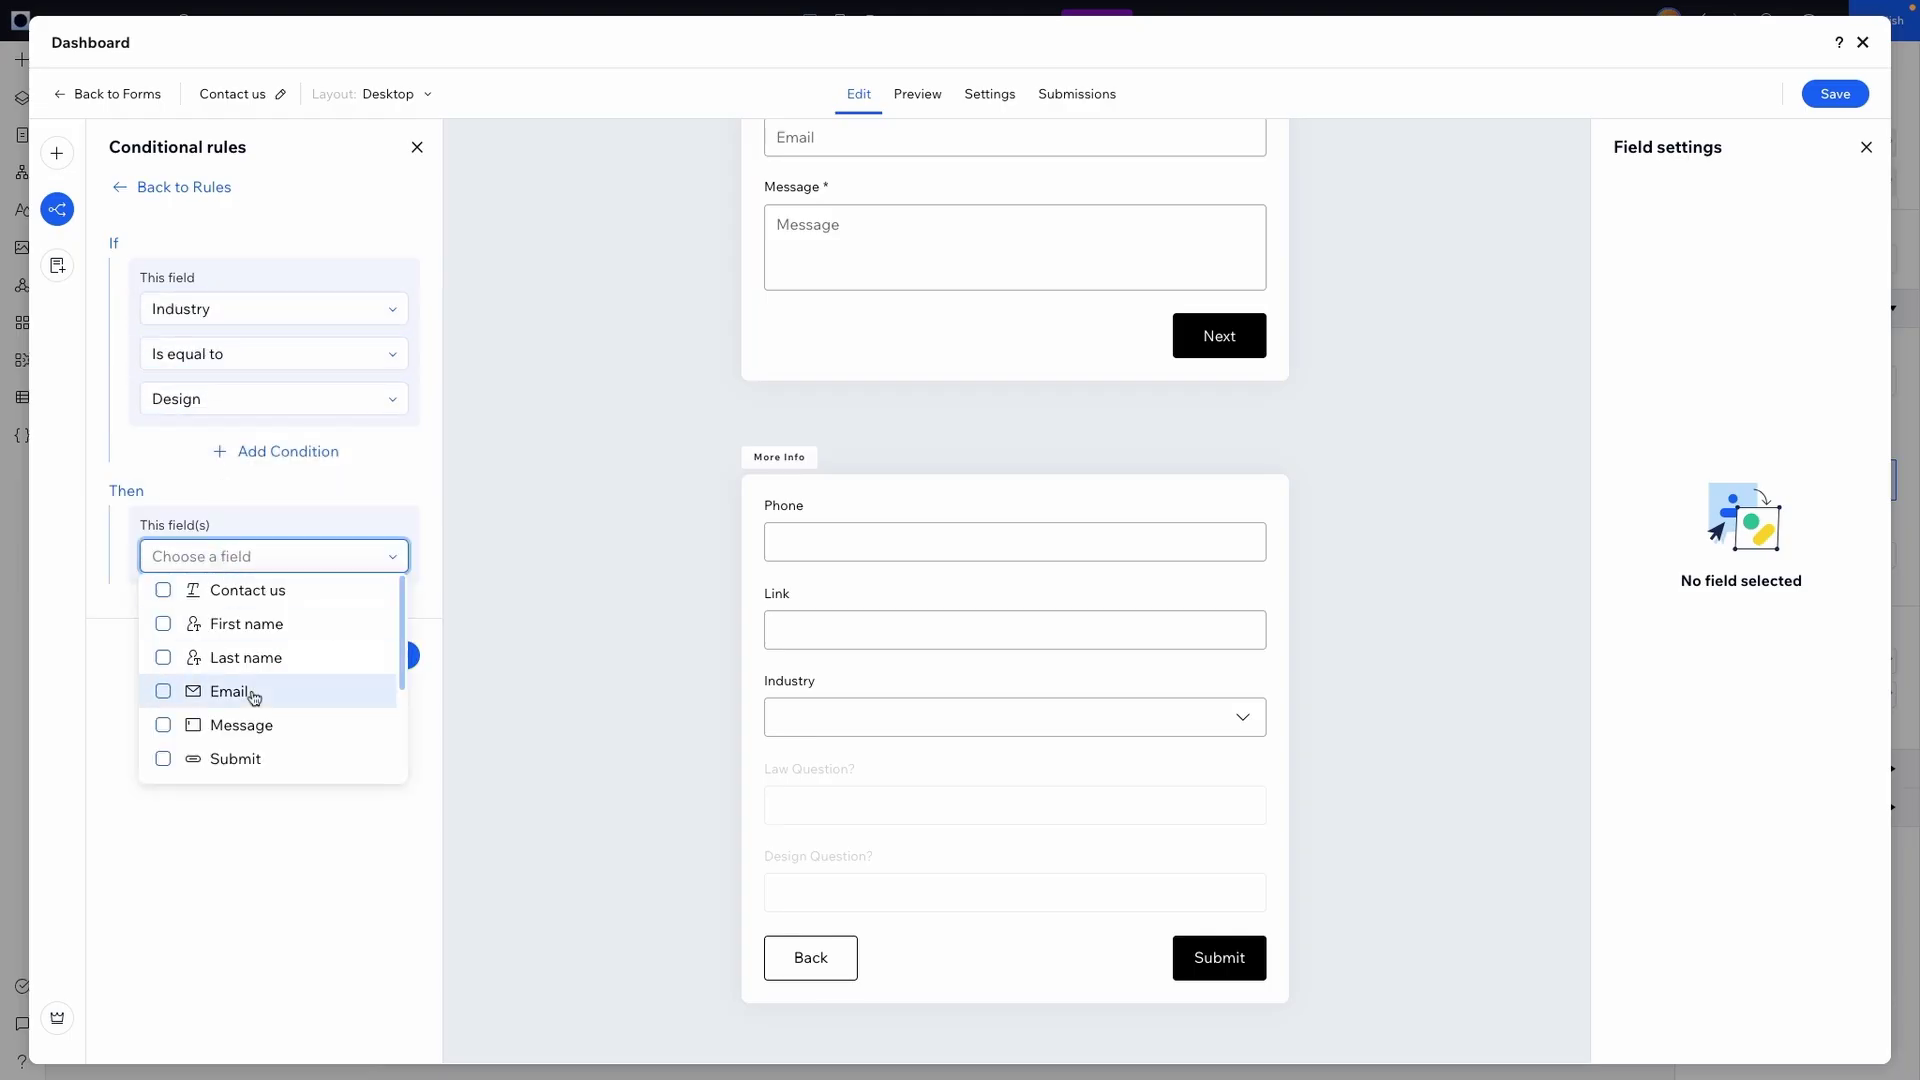
pyautogui.scroll(-2, 249, 694)
pyautogui.click(253, 734)
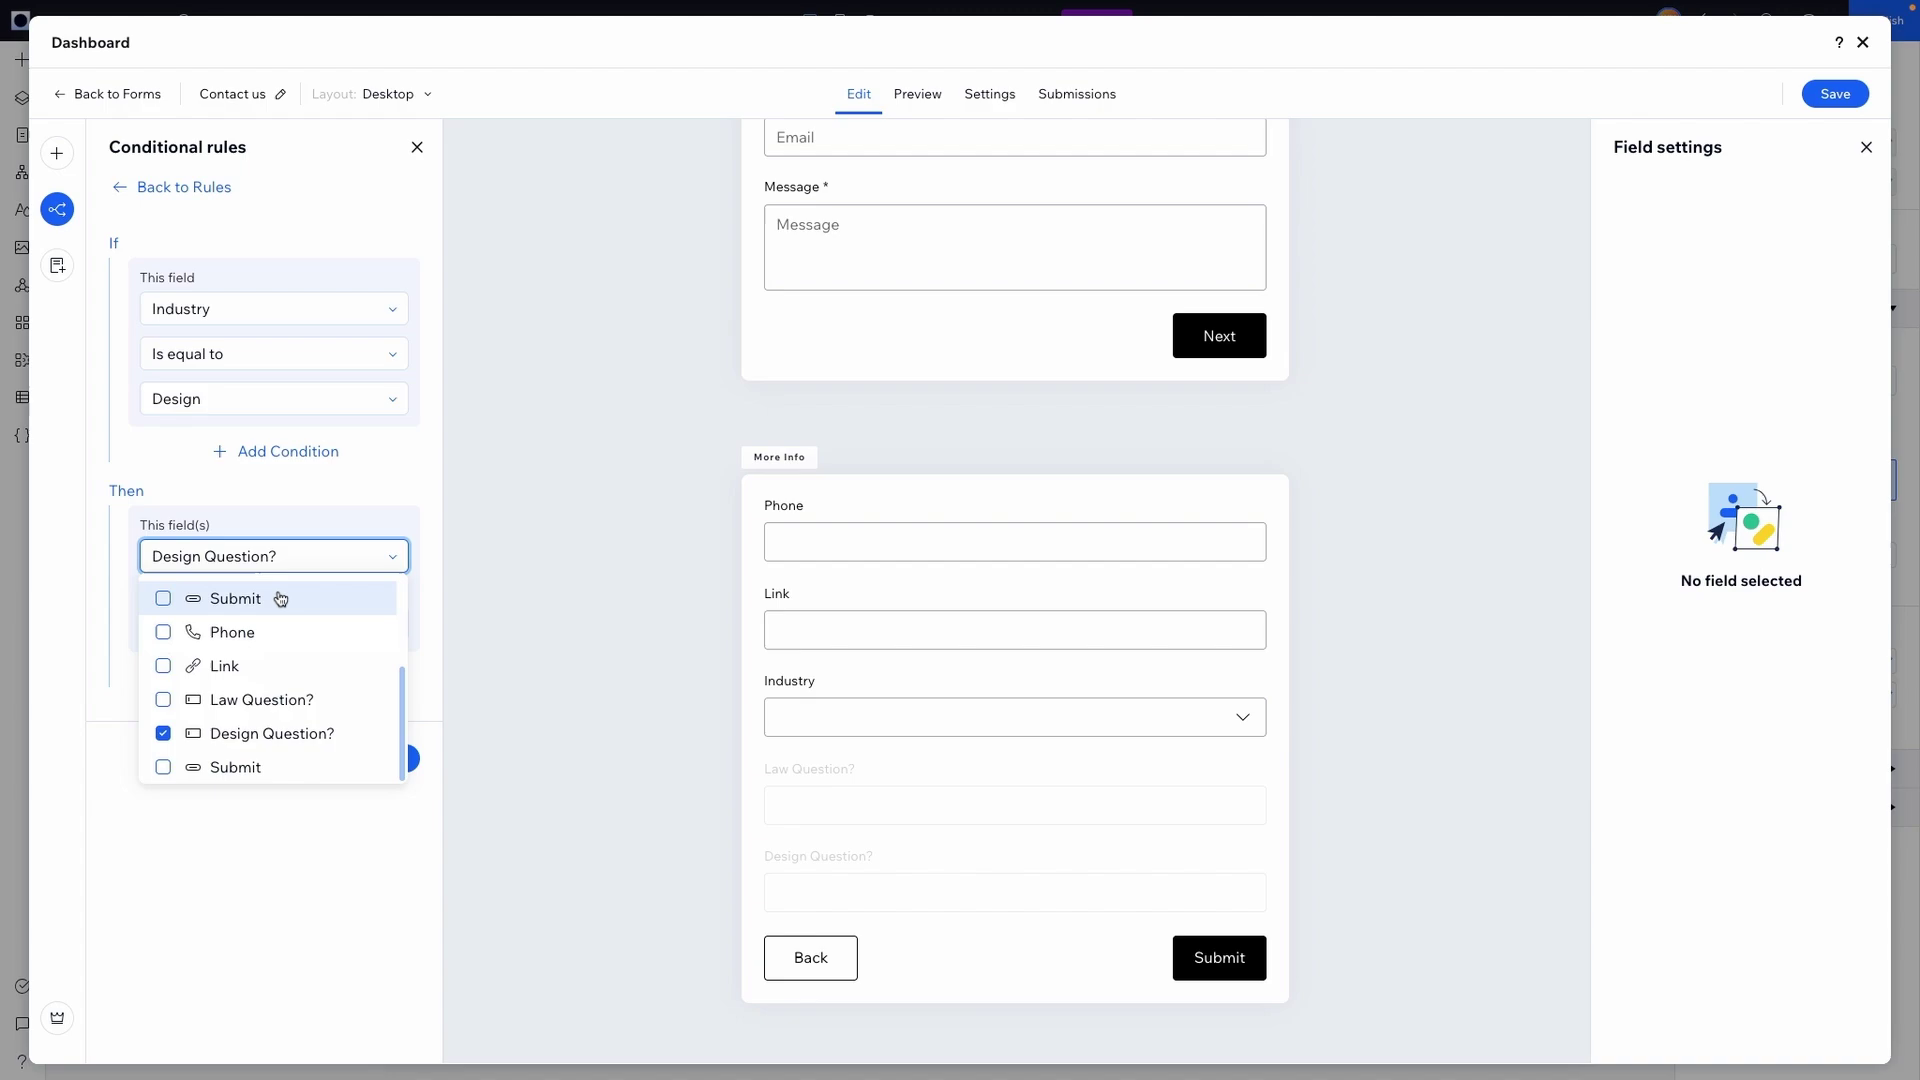
pyautogui.click(450, 609)
pyautogui.click(326, 621)
pyautogui.click(257, 686)
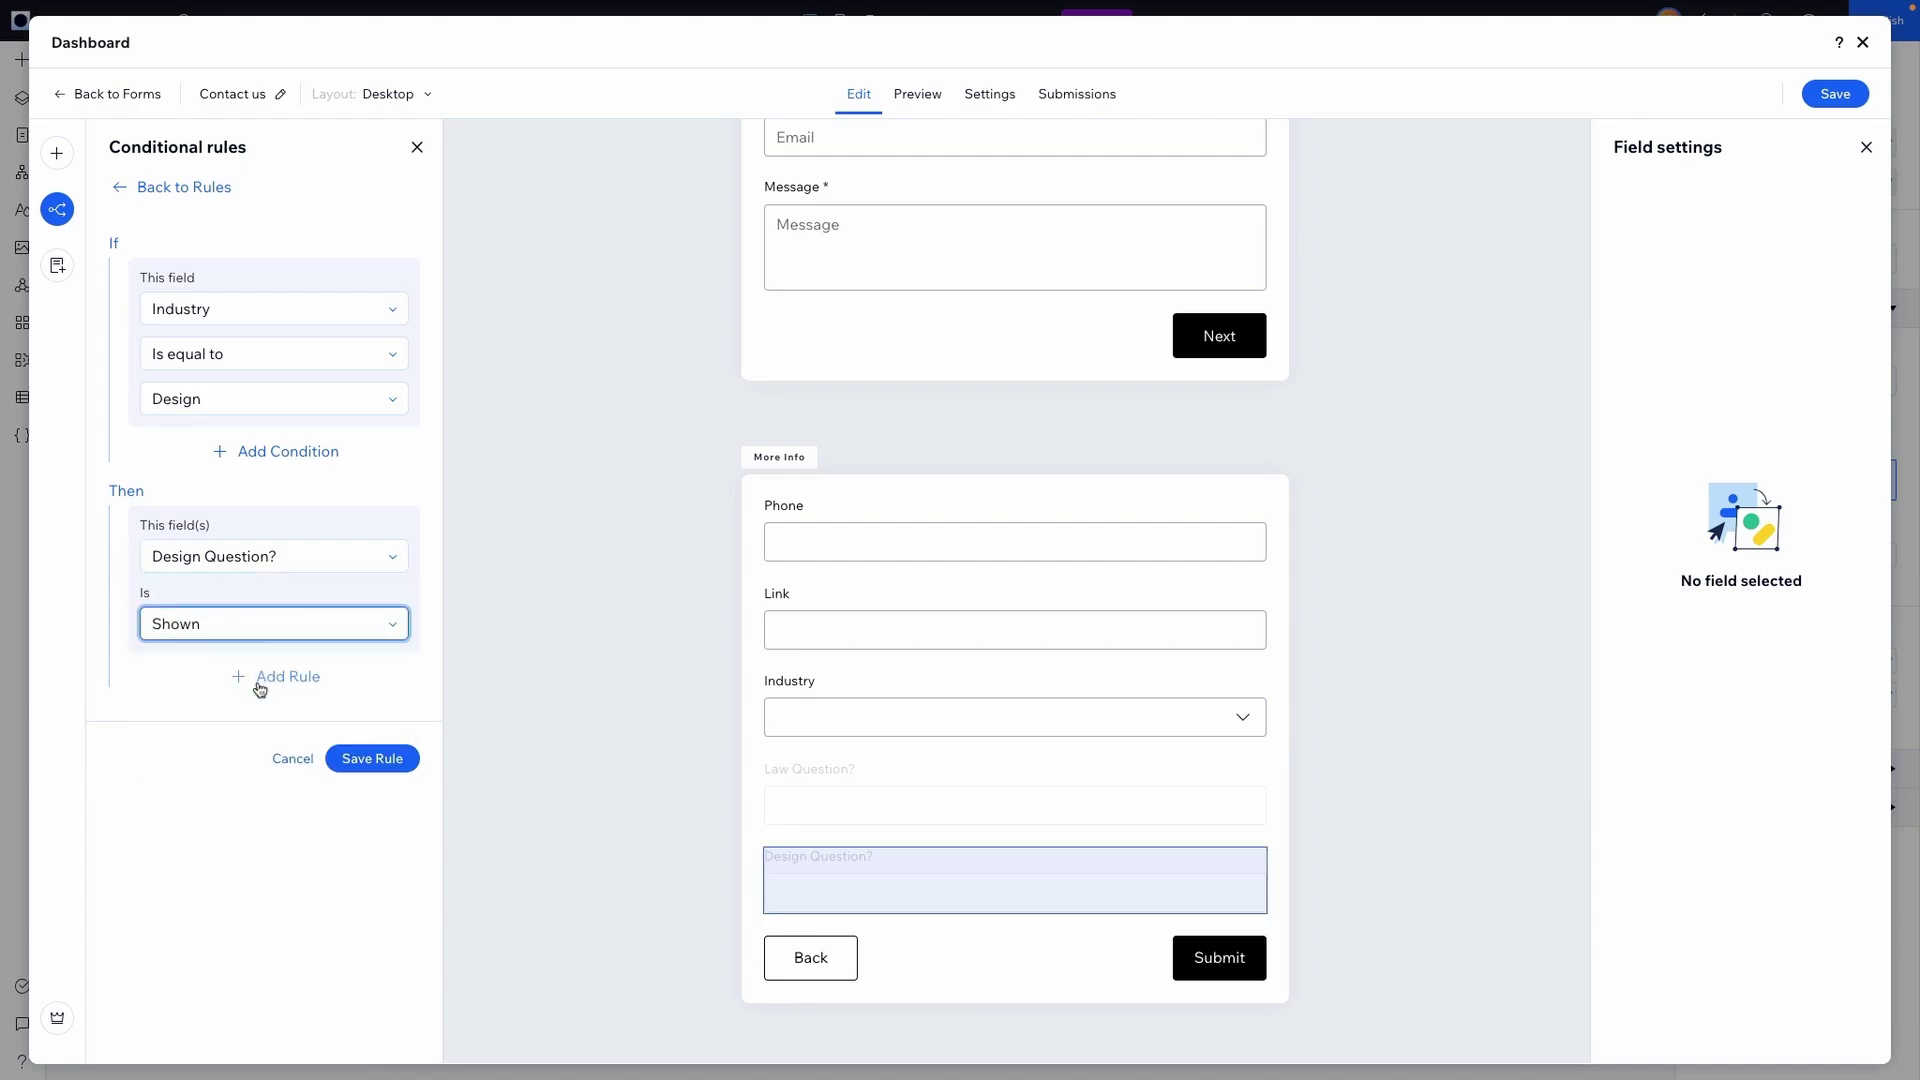
pyautogui.click(355, 762)
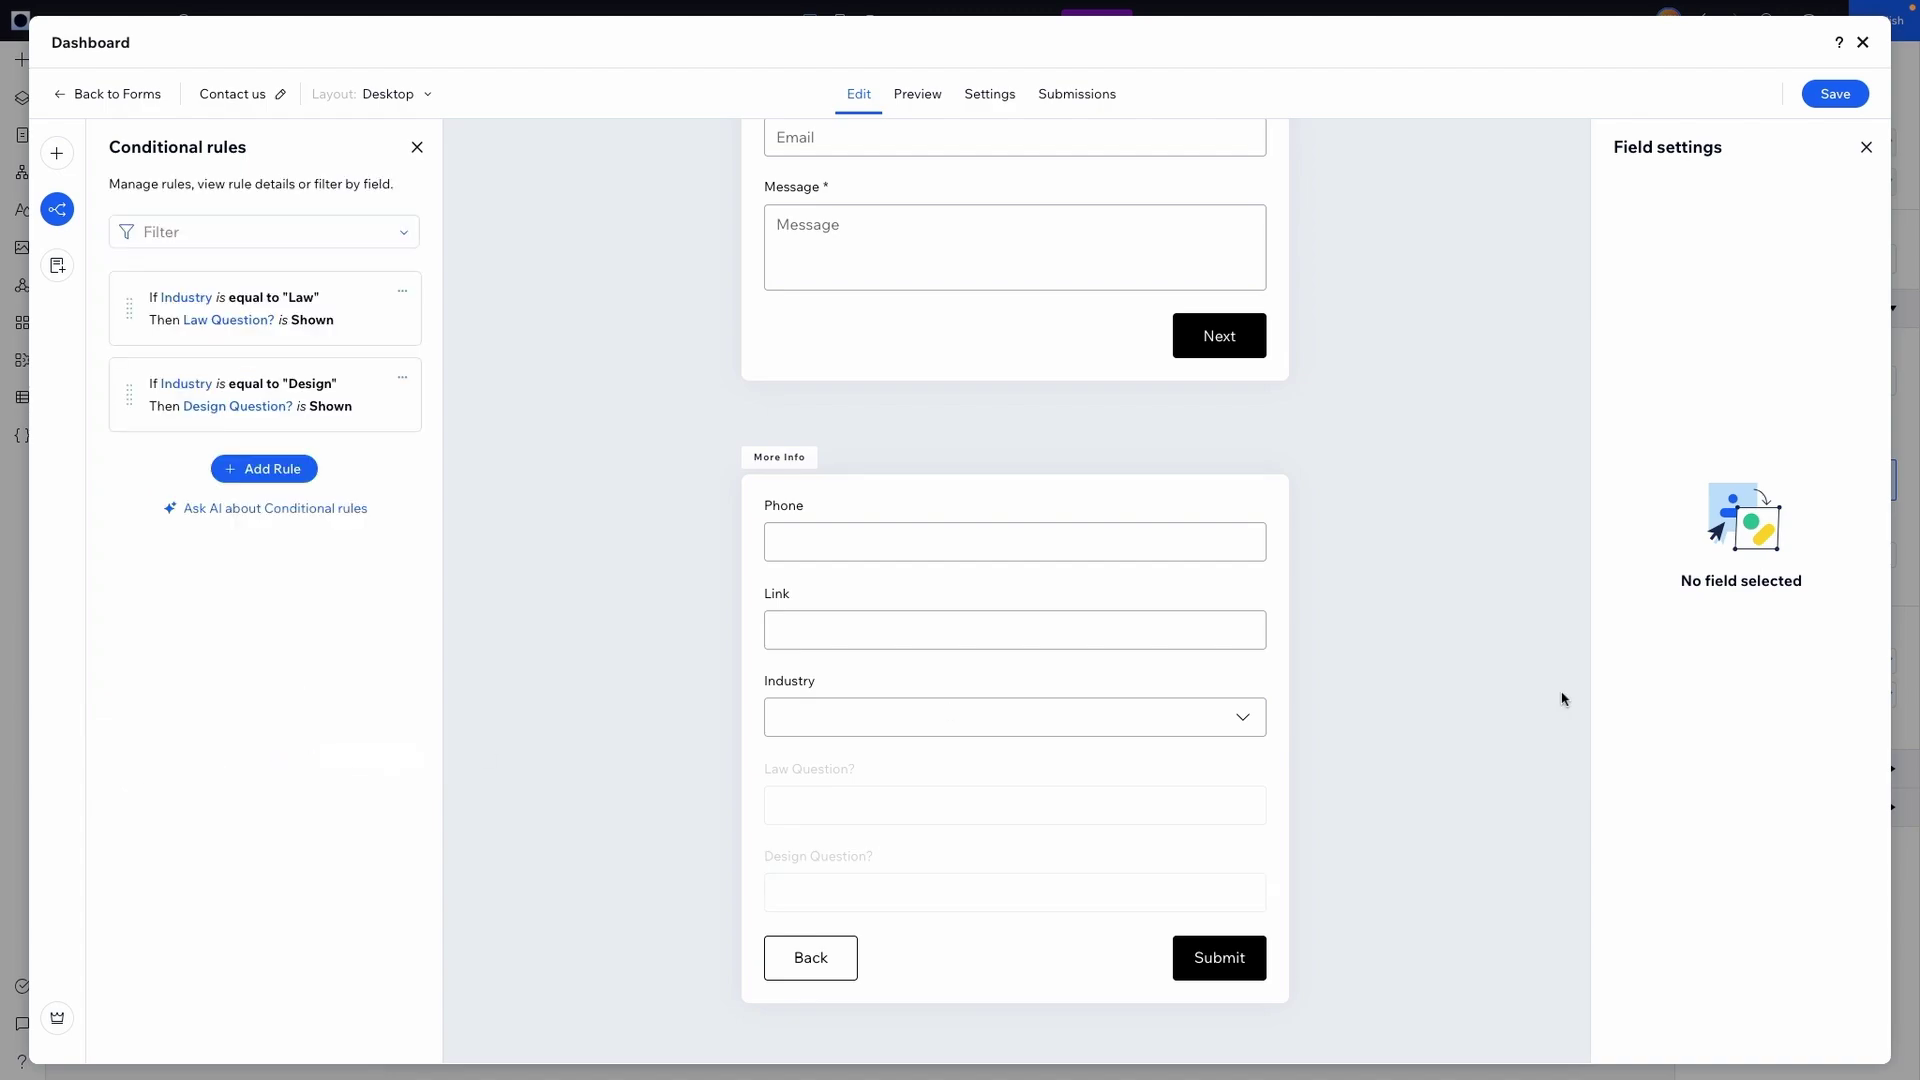
# Save the form, close the form editor and open the site preview
pyautogui.click(1828, 101)
pyautogui.click(1864, 44)
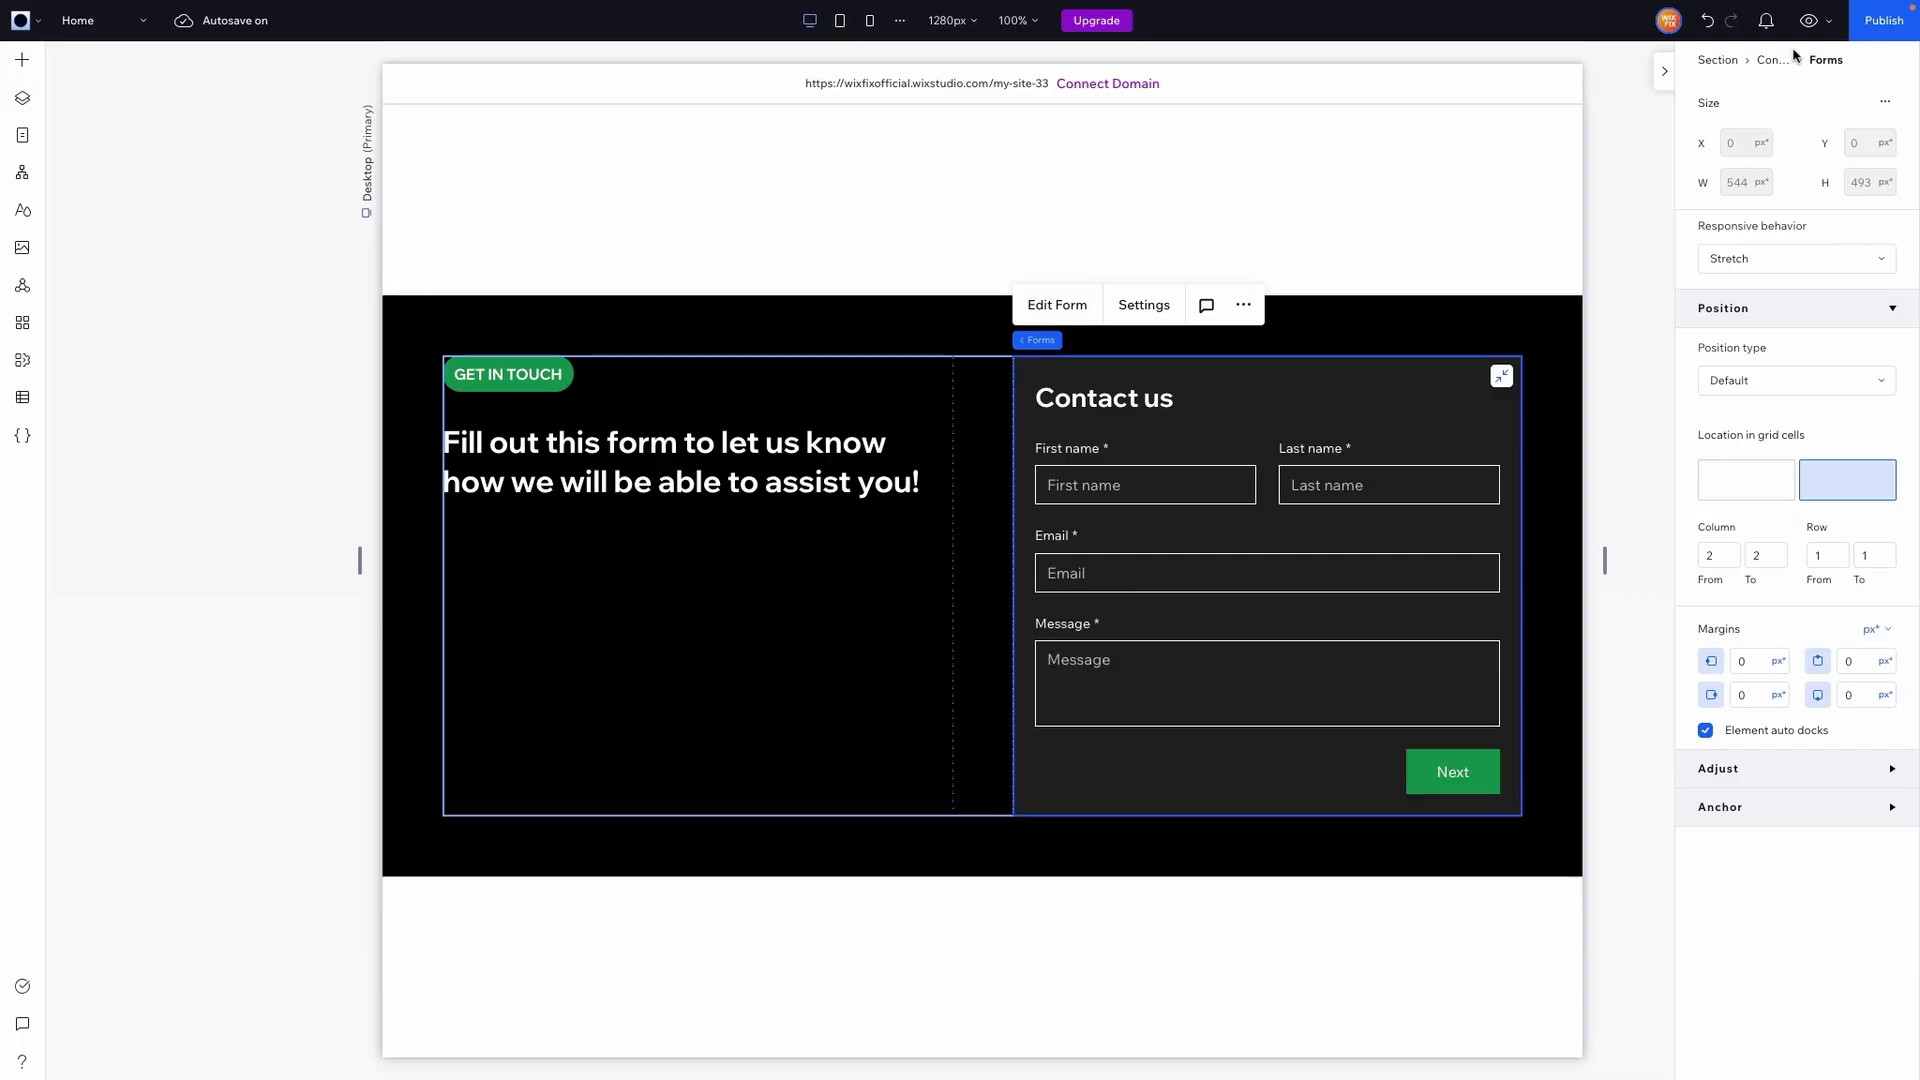
pyautogui.click(1810, 22)
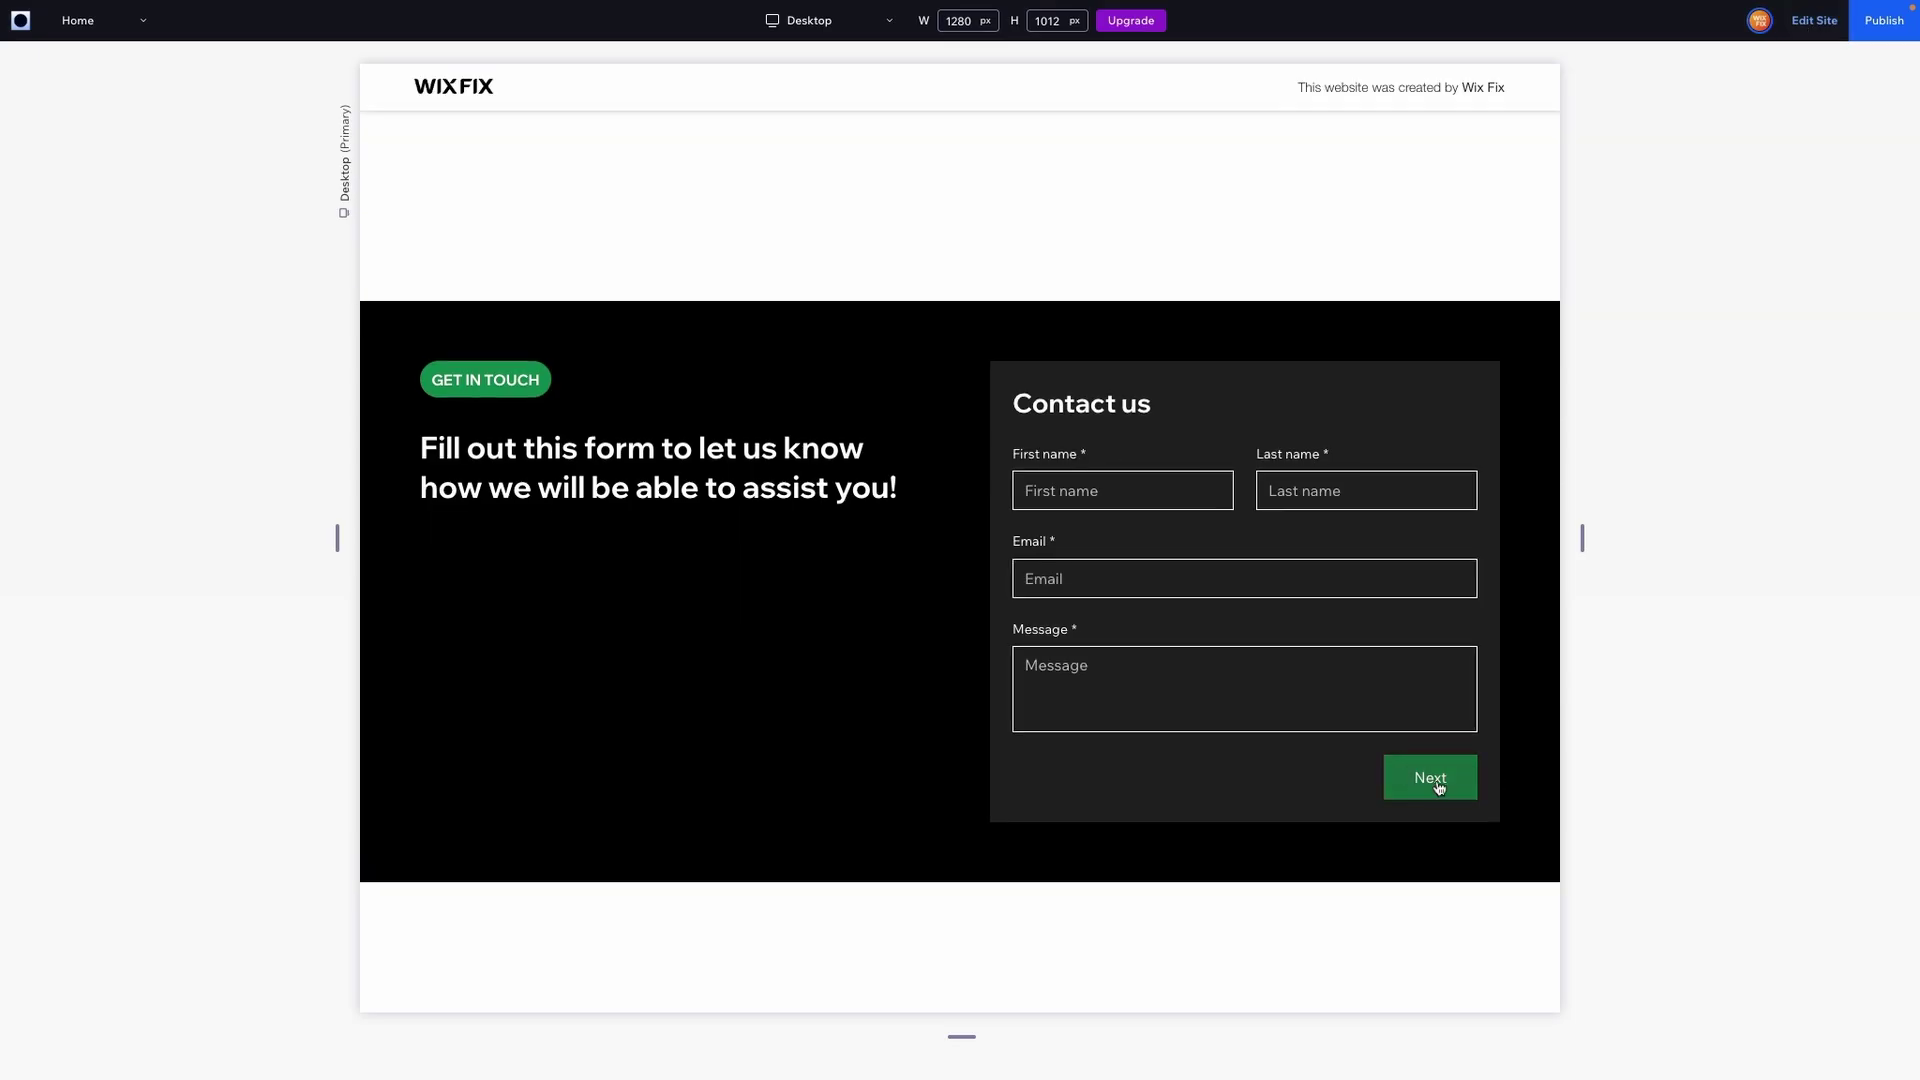
# Test moving forward and back between the two pages of the Contact us form in the preview
pyautogui.click(1437, 788)
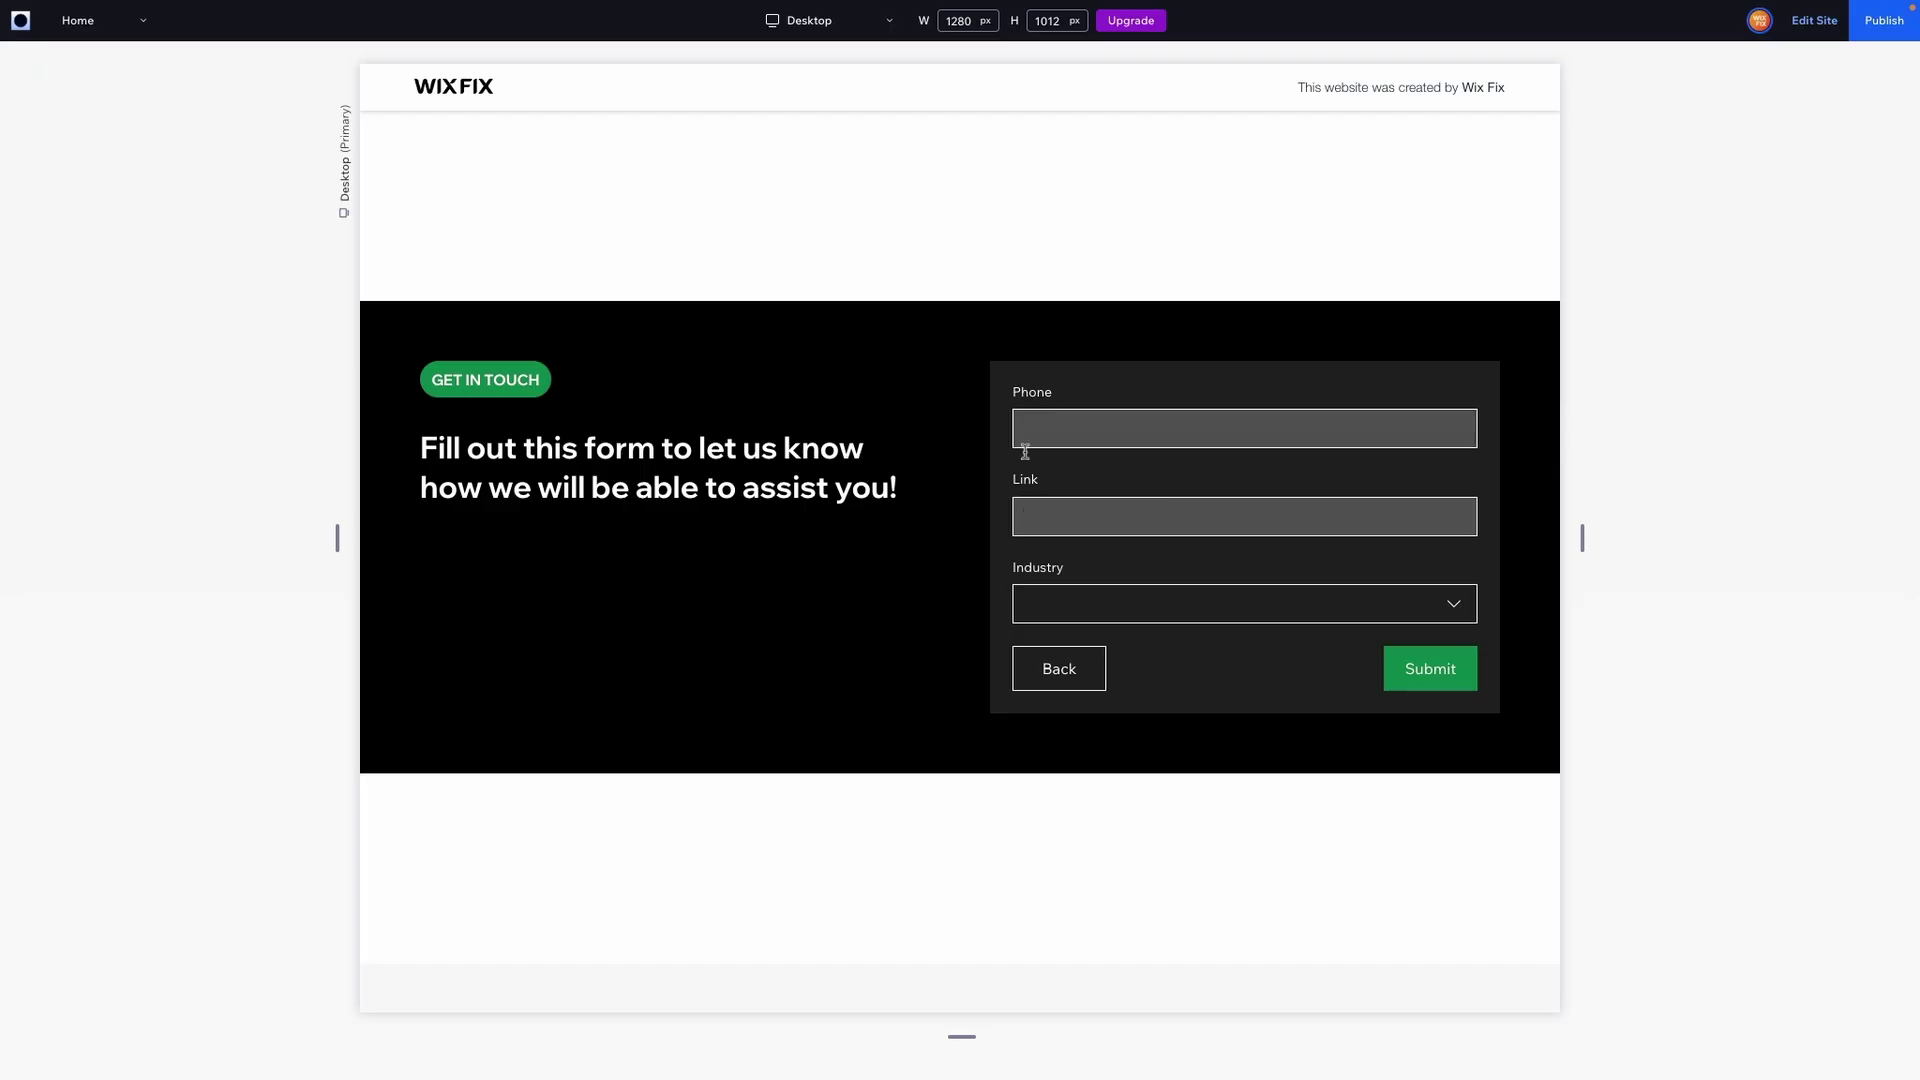
pyautogui.click(1047, 664)
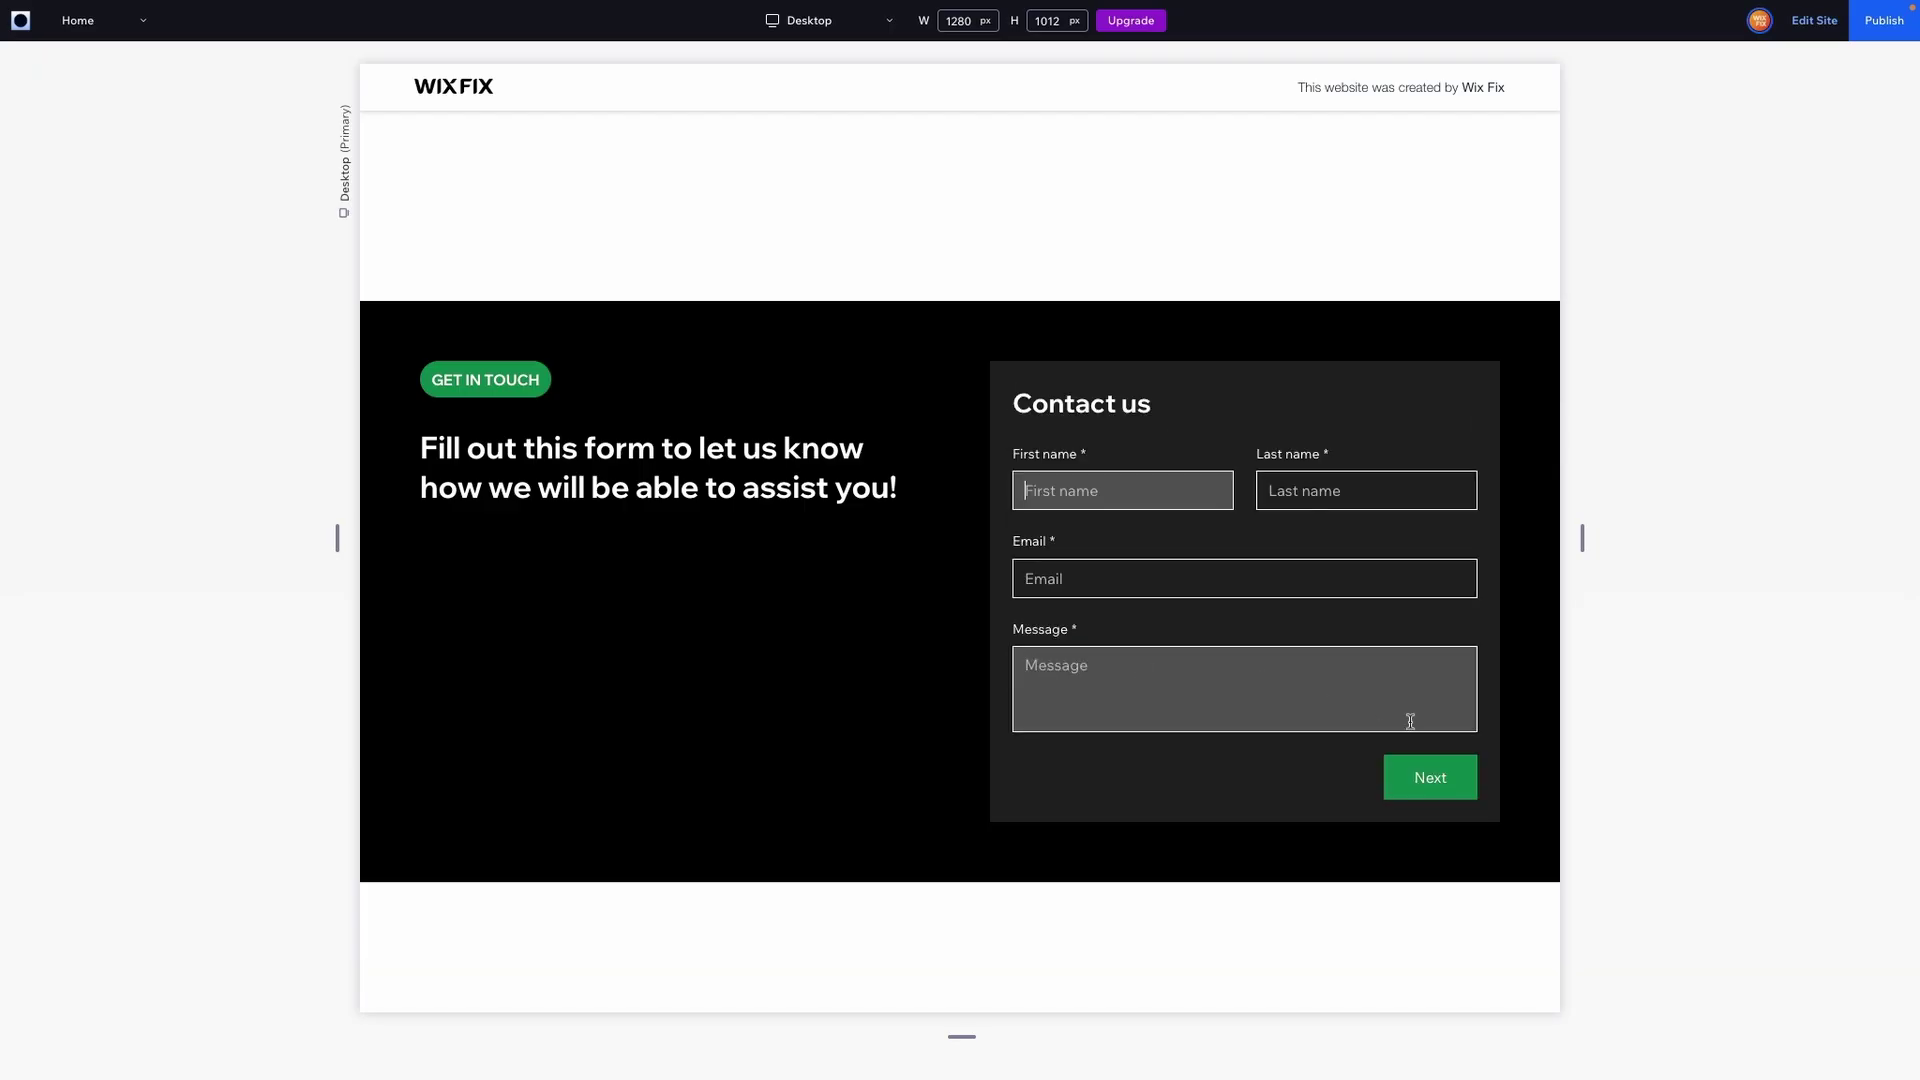
pyautogui.click(1420, 796)
pyautogui.click(1072, 674)
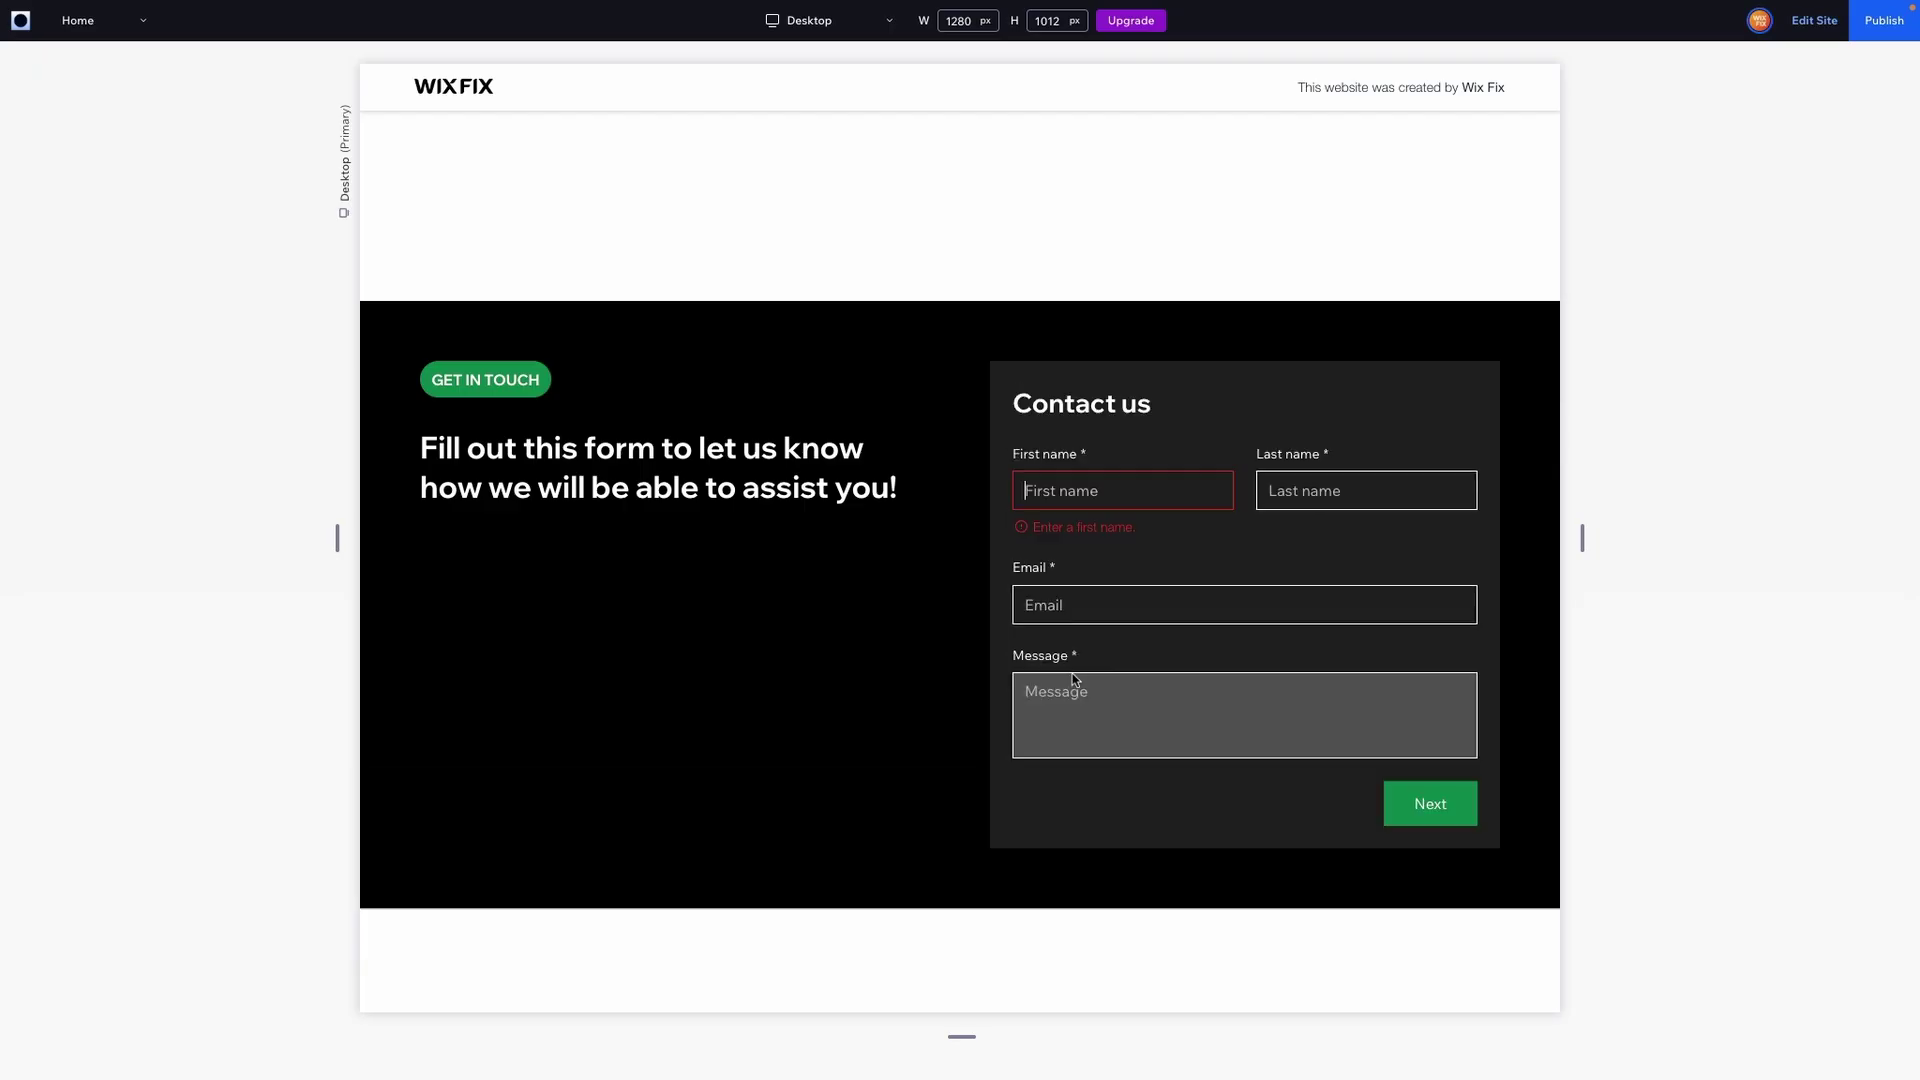
pyautogui.click(1415, 796)
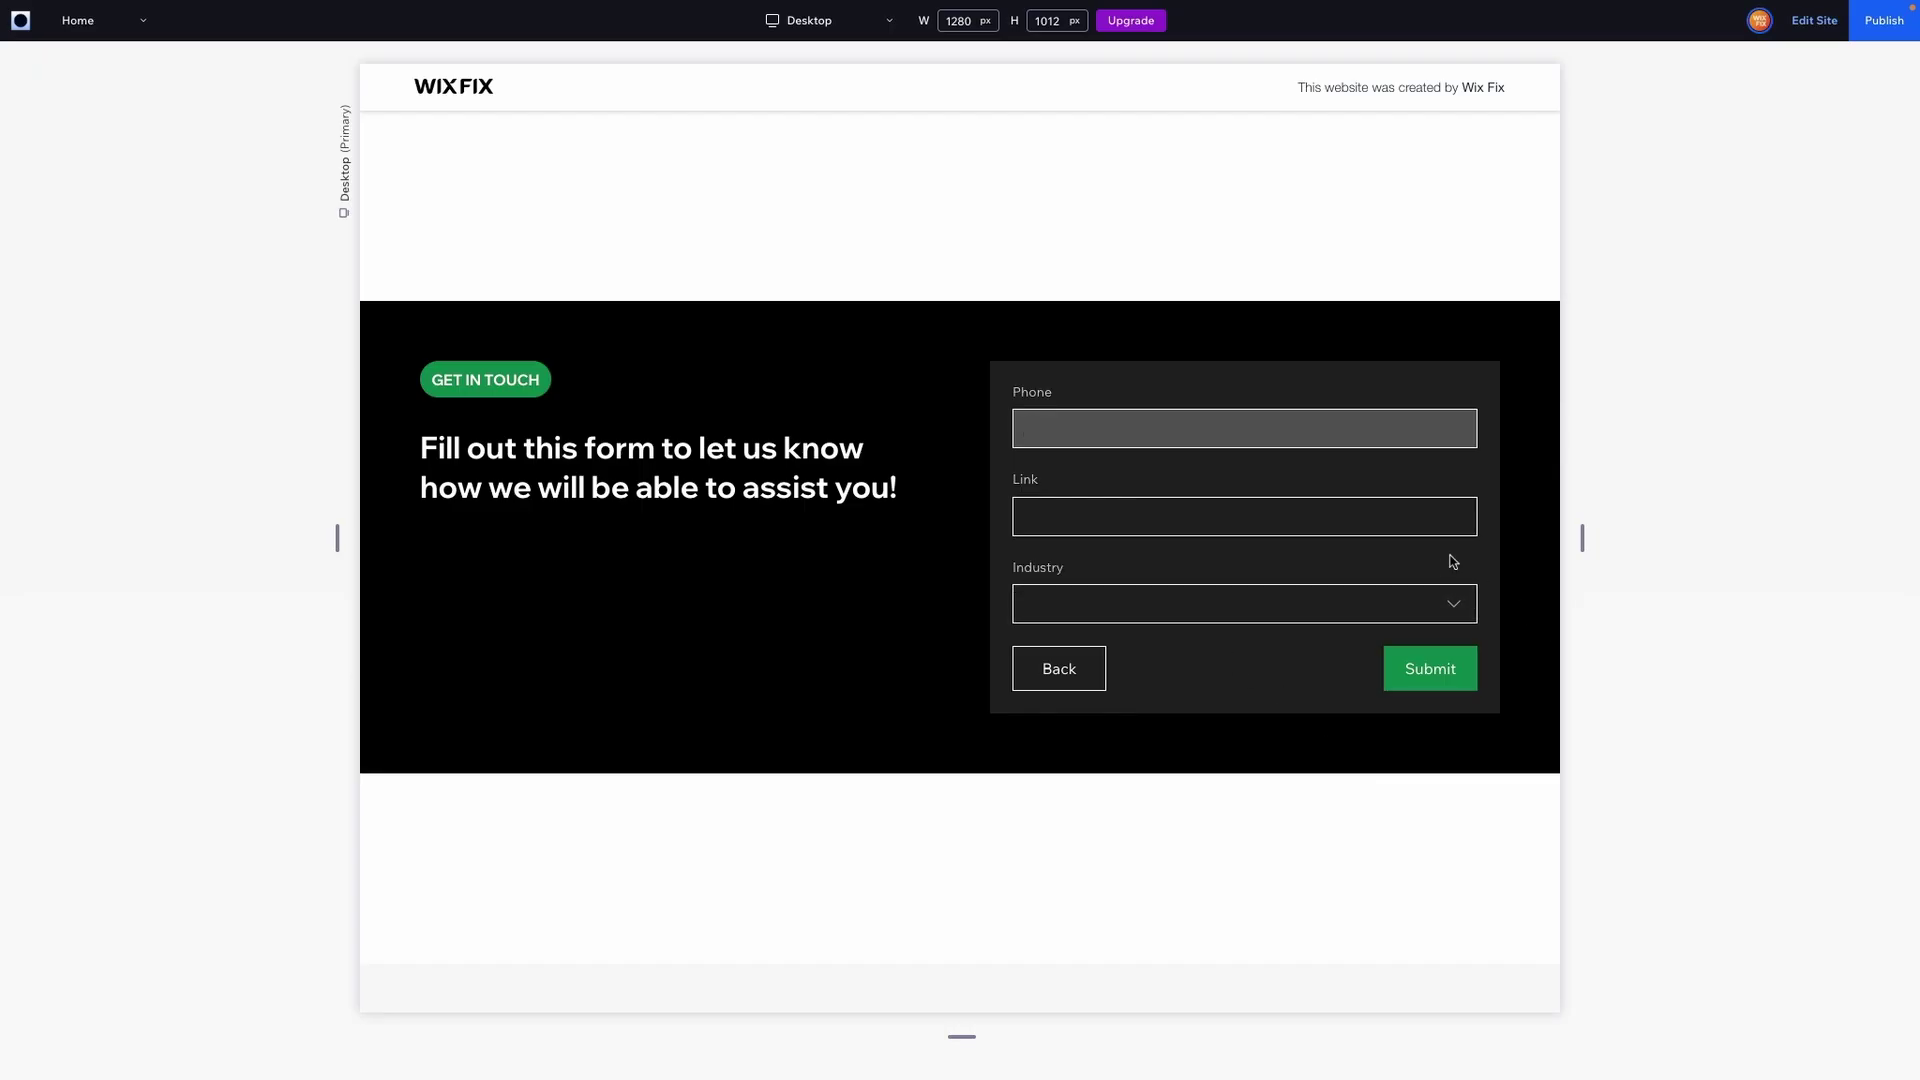
# Test the conditional rules in the preview by choosing Law and then Design as the Industry
pyautogui.click(1121, 606)
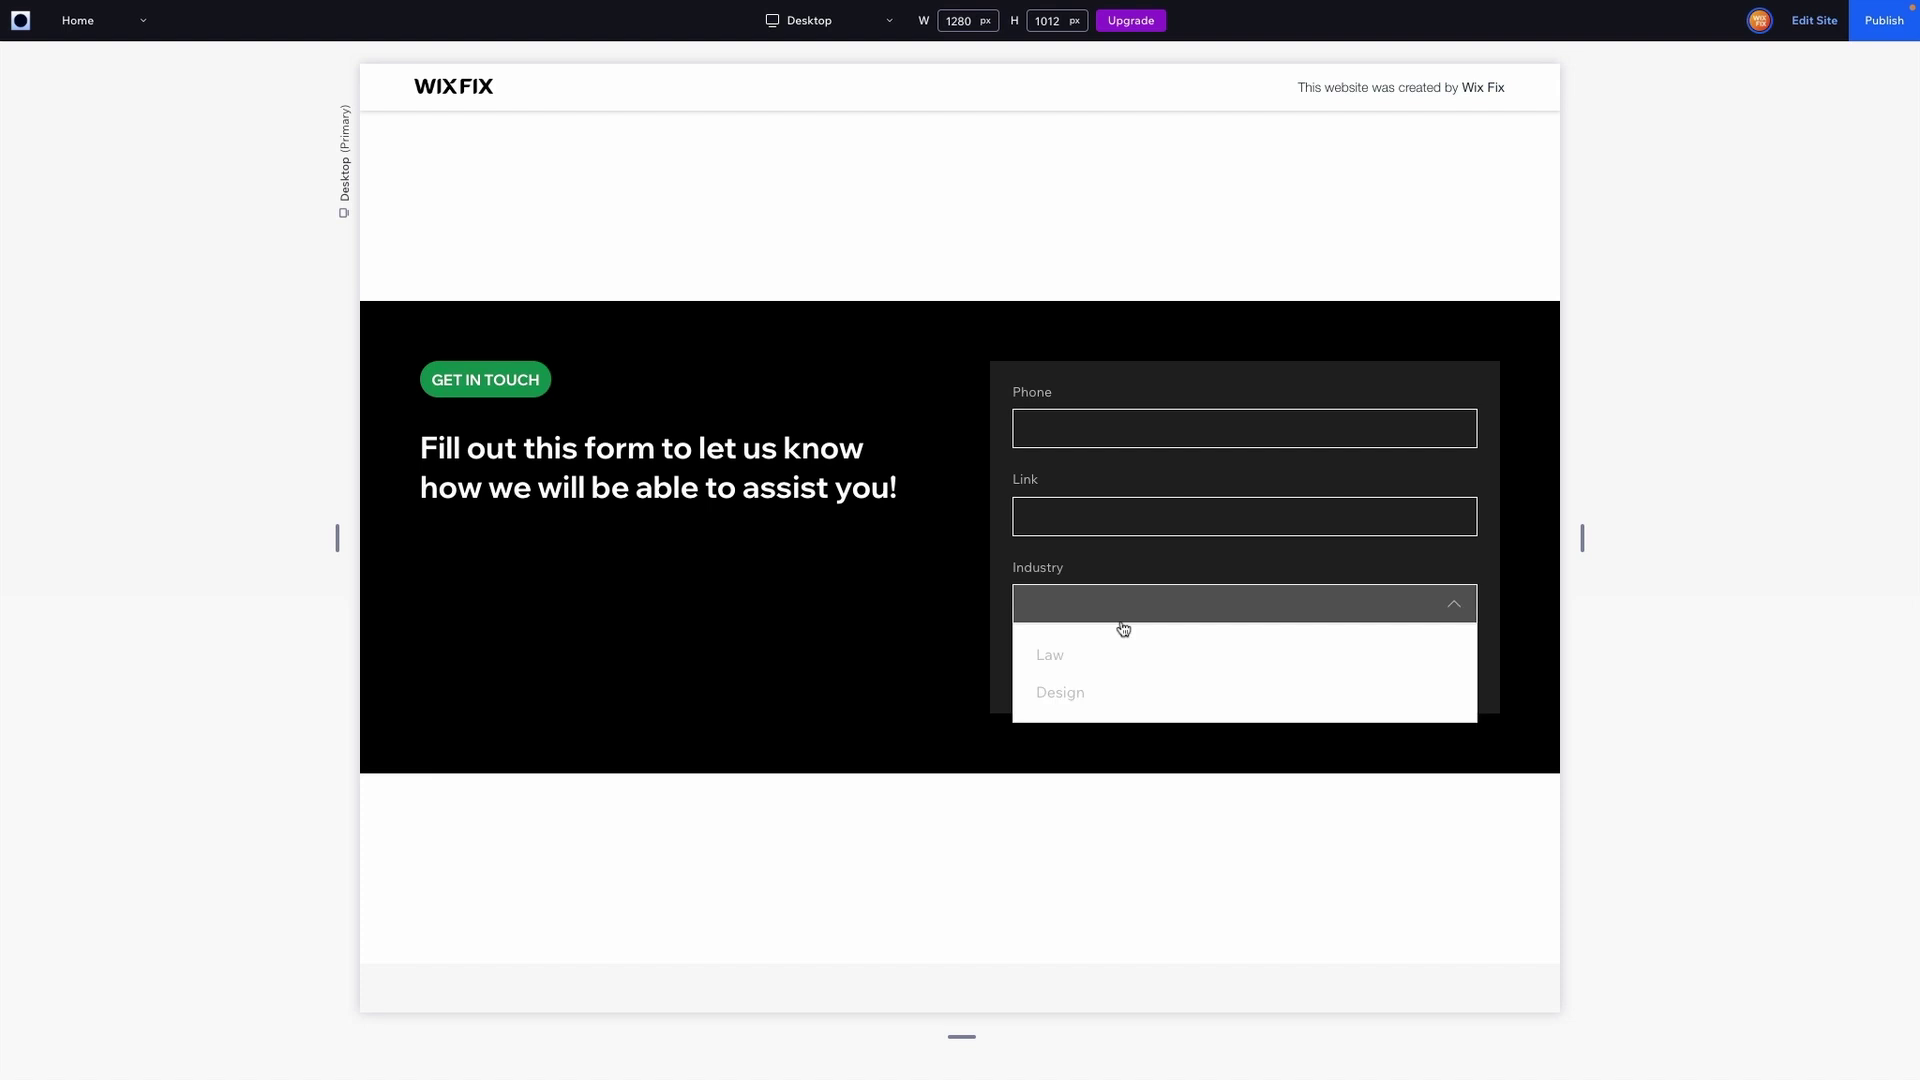
pyautogui.click(1087, 660)
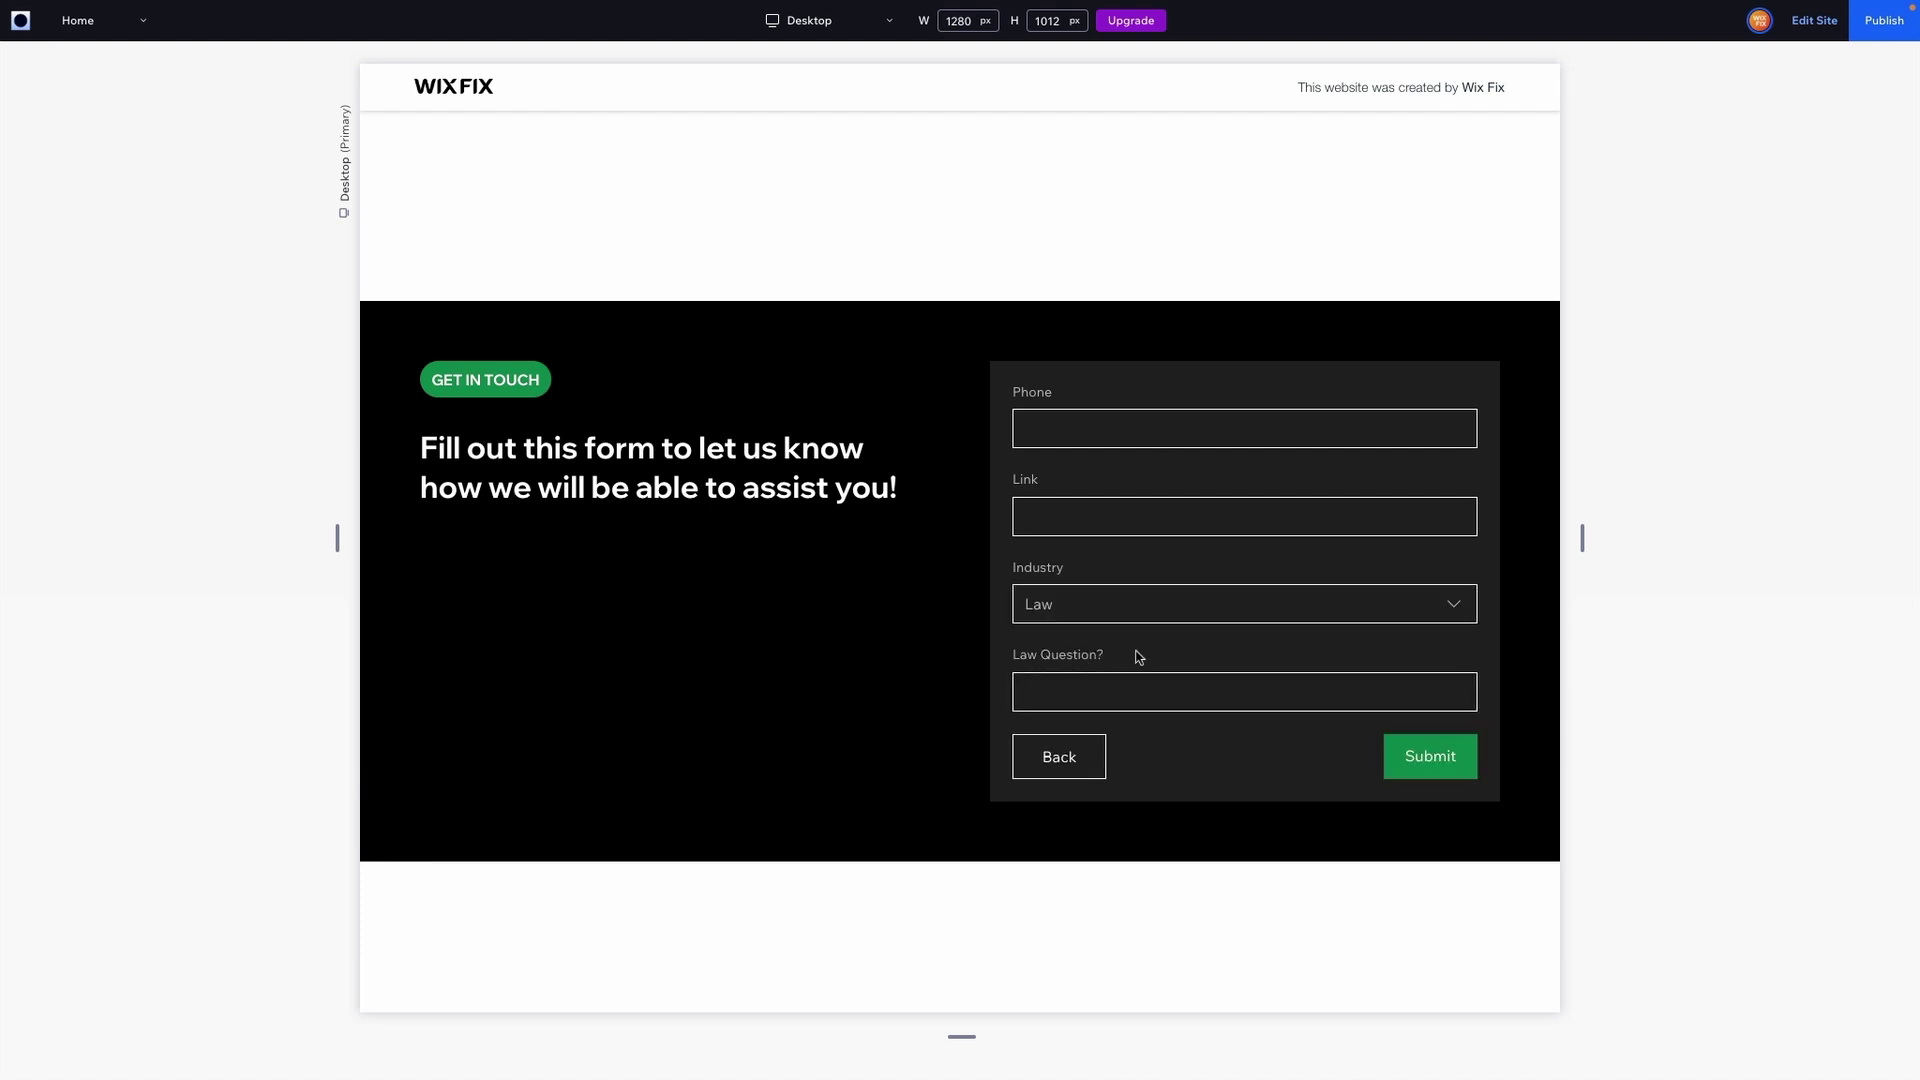
pyautogui.click(1107, 613)
pyautogui.click(1097, 695)
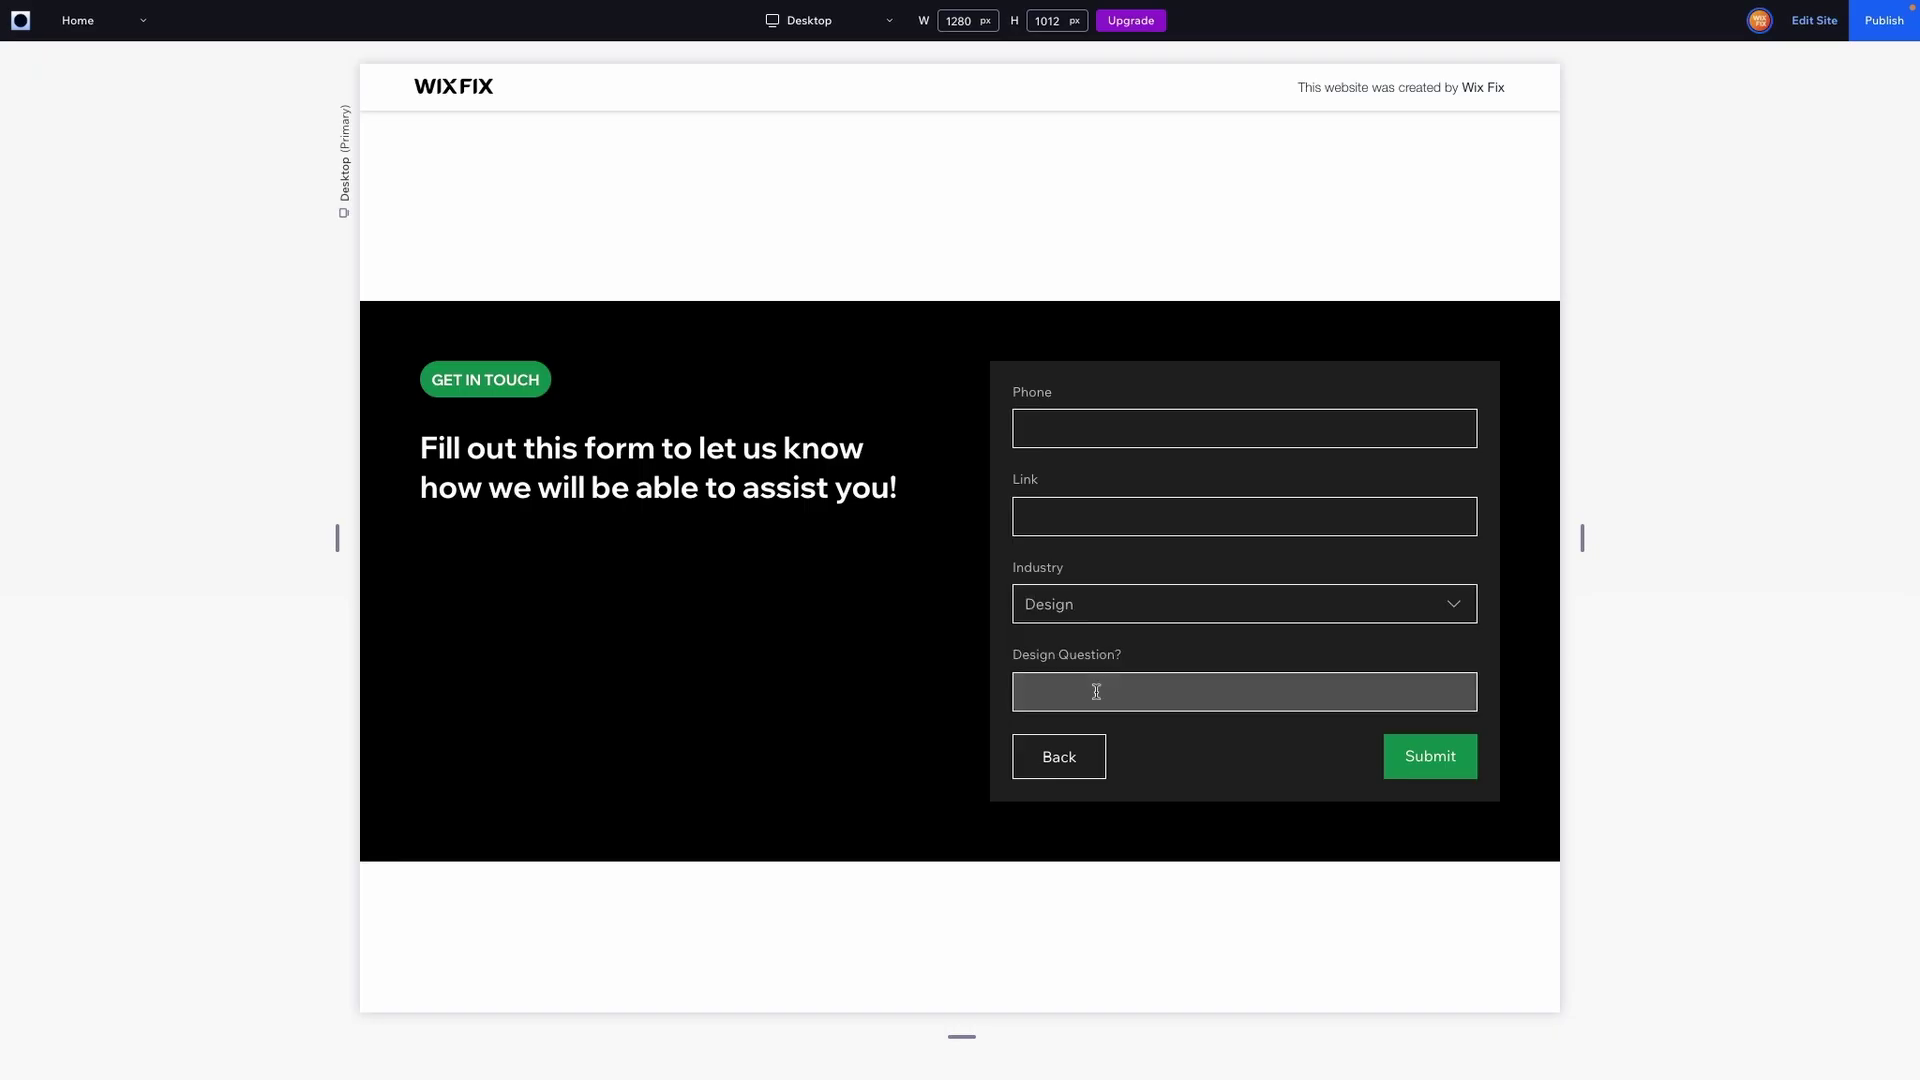
pyautogui.moveTo(1015, 655); pyautogui.dragTo(1136, 661)
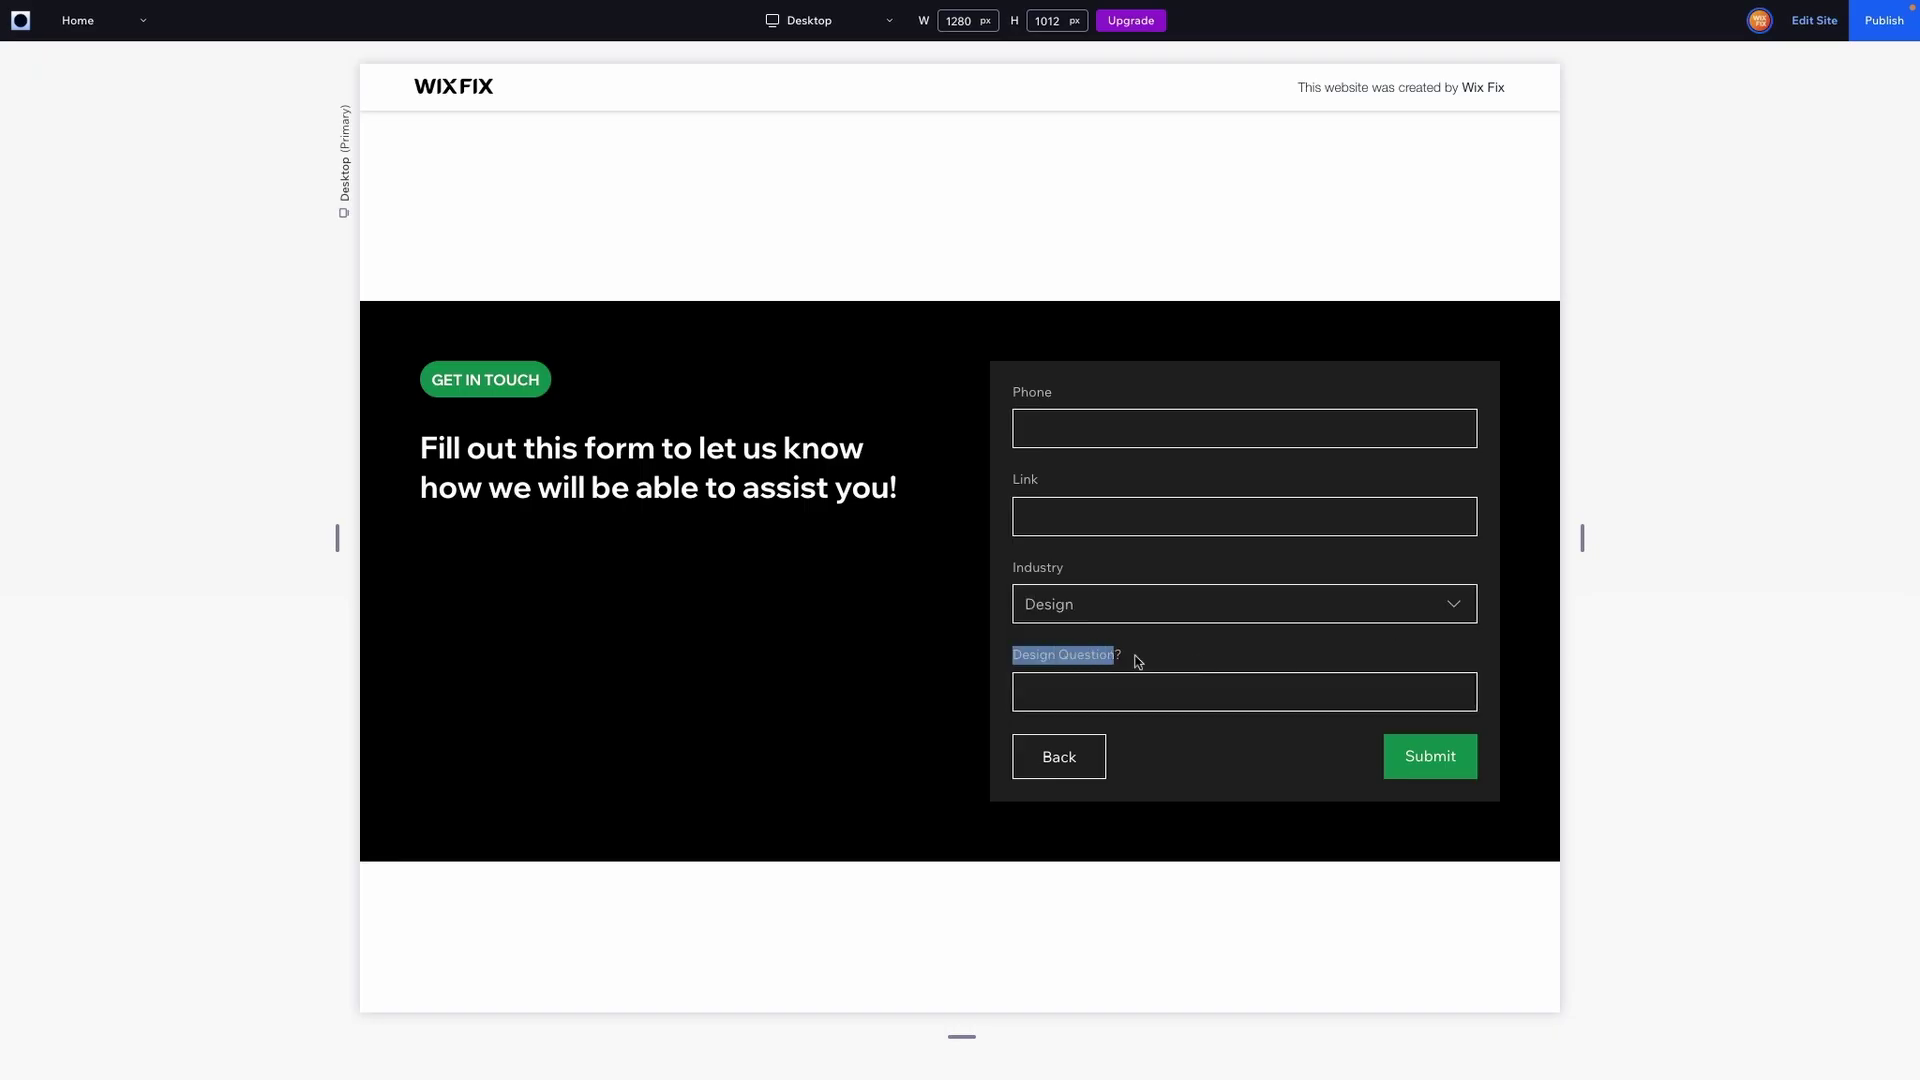
pyautogui.click(1149, 663)
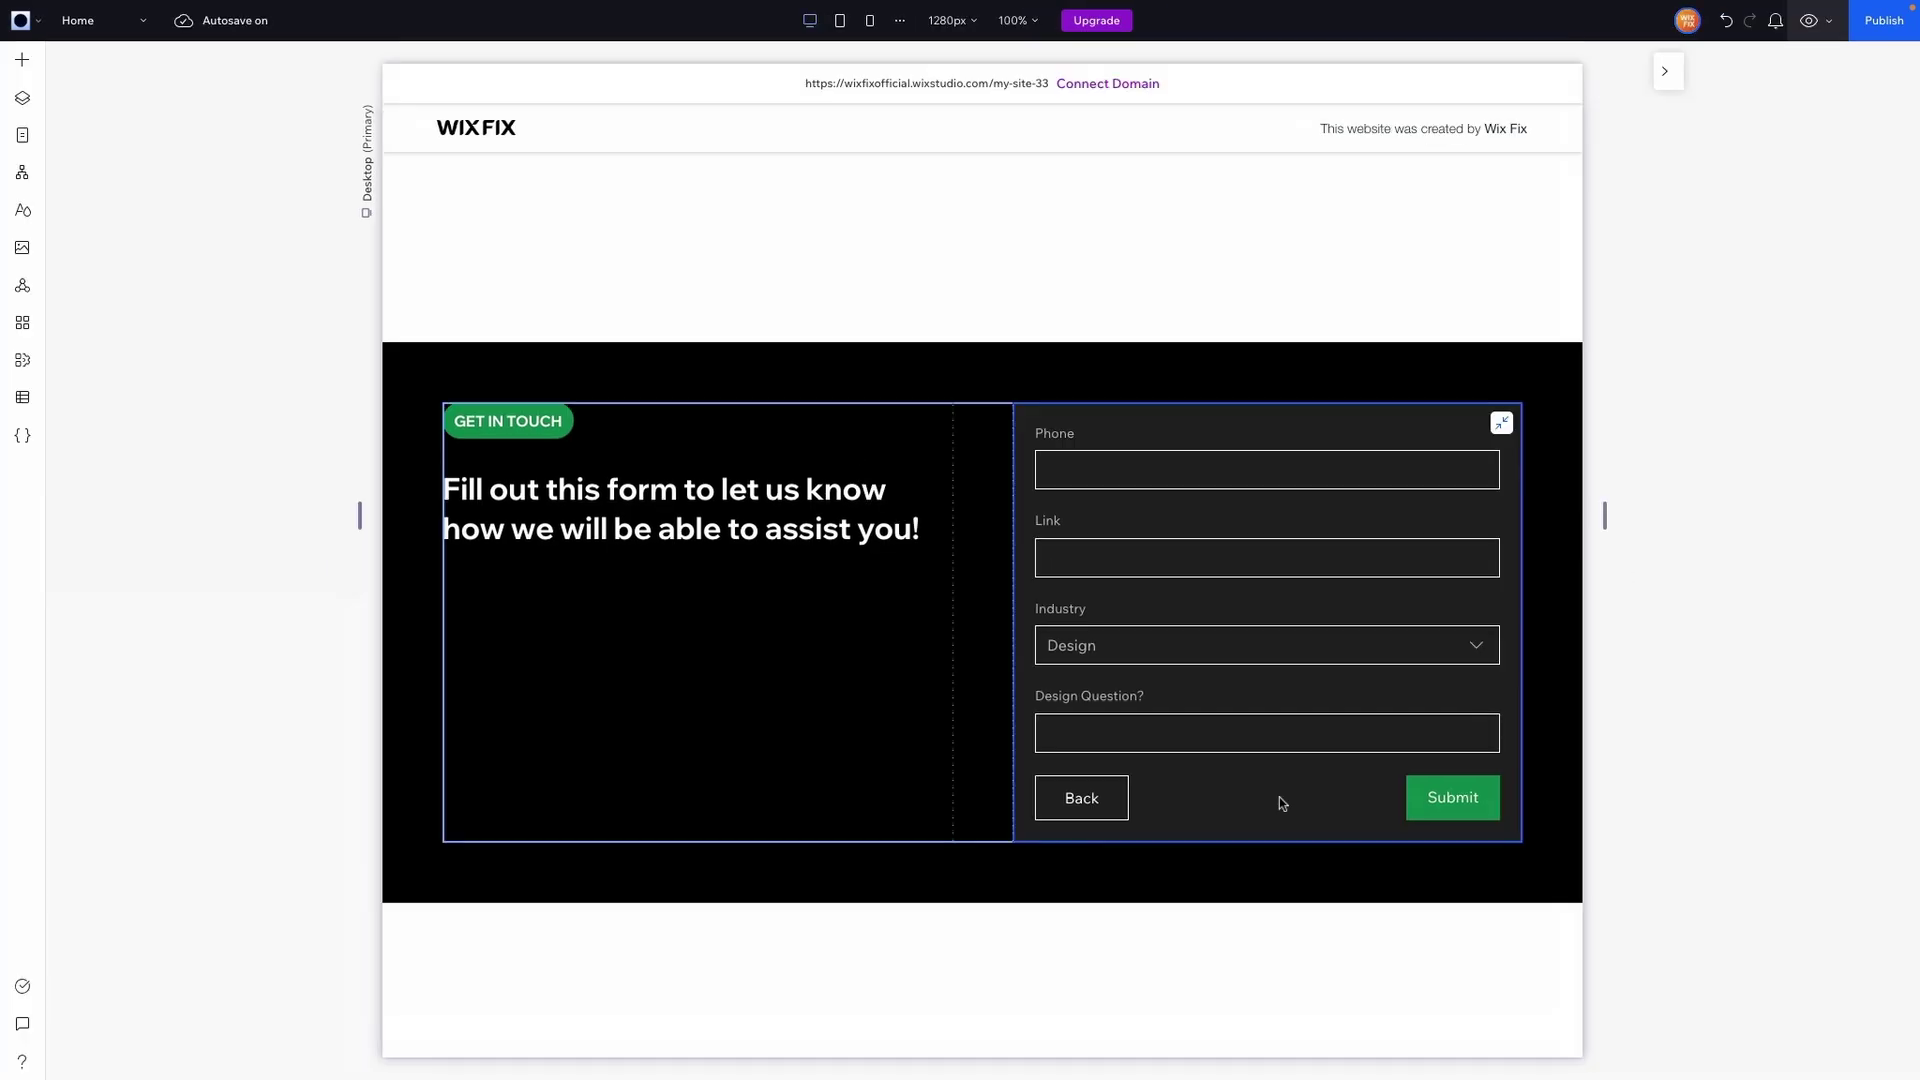
# Return to editing the Contact us form and switch its layout to Mobile
pyautogui.click(1239, 630)
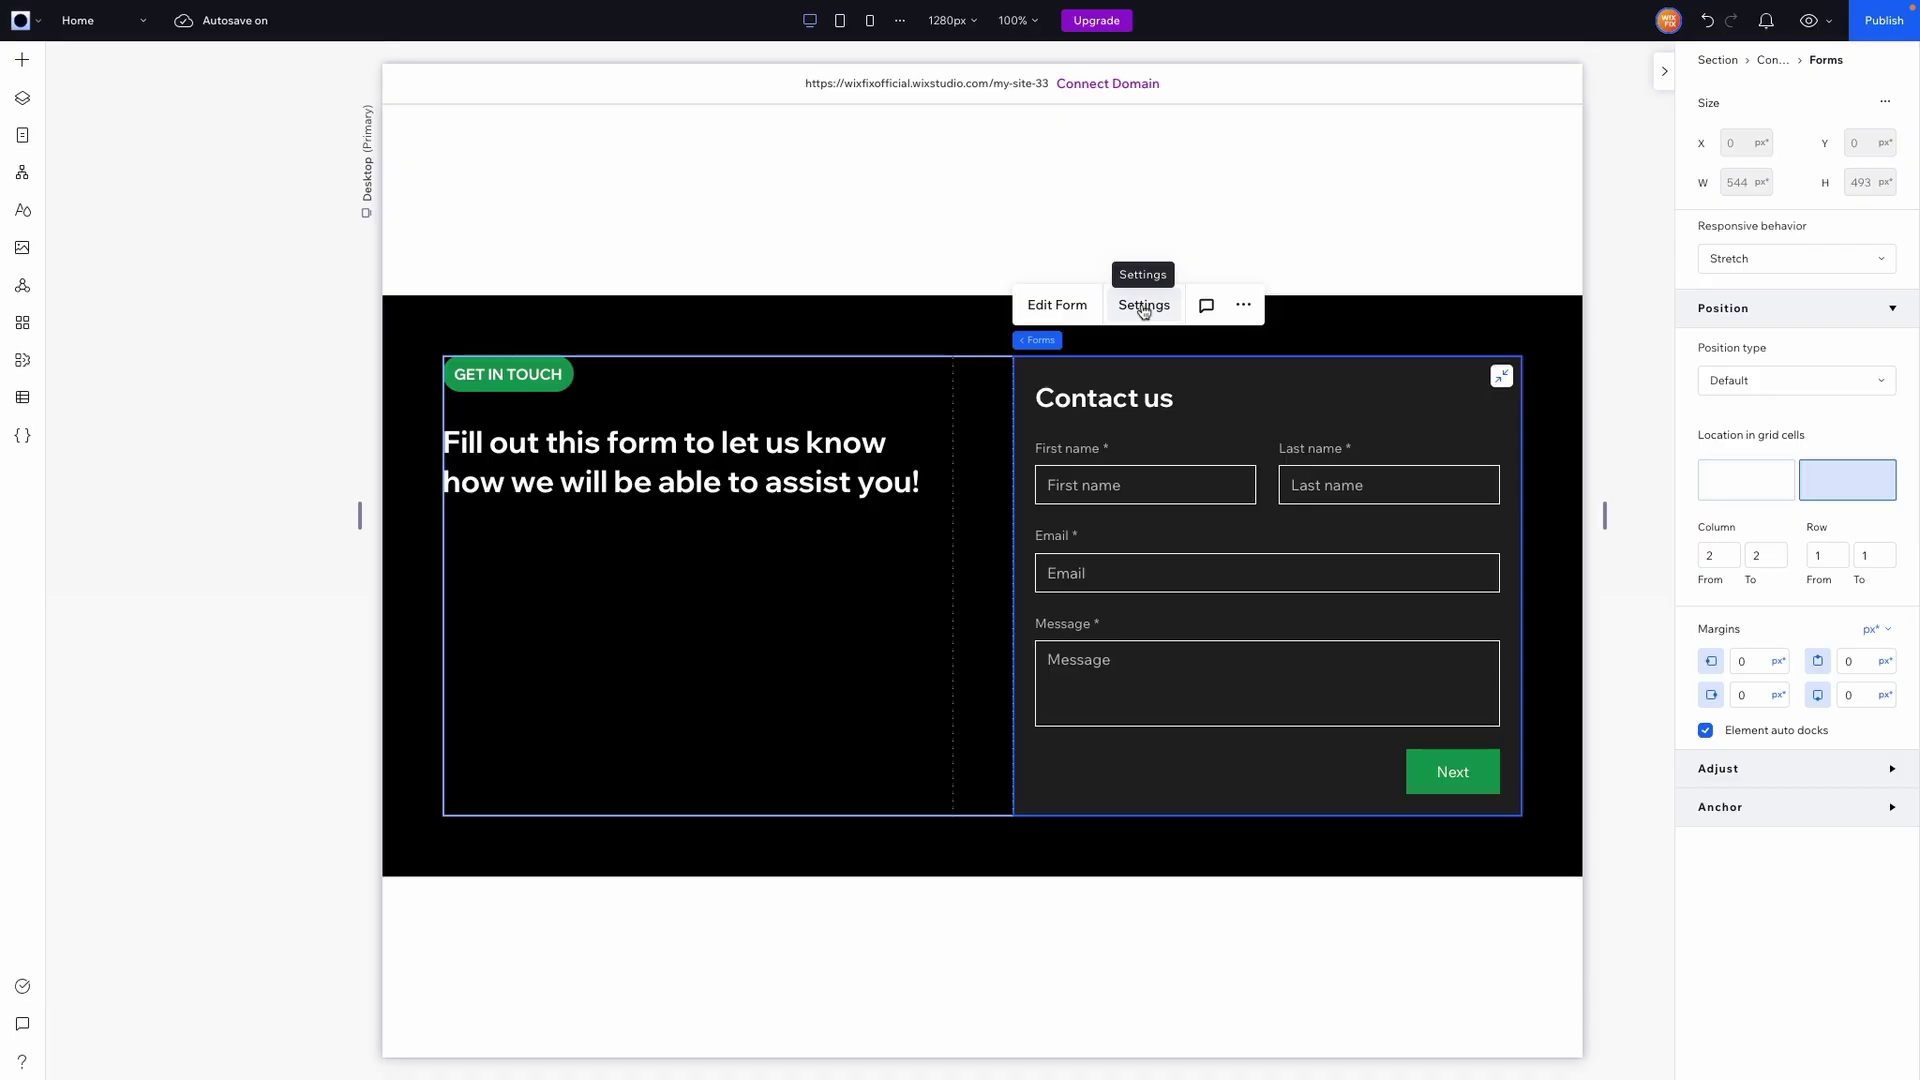
pyautogui.click(1081, 314)
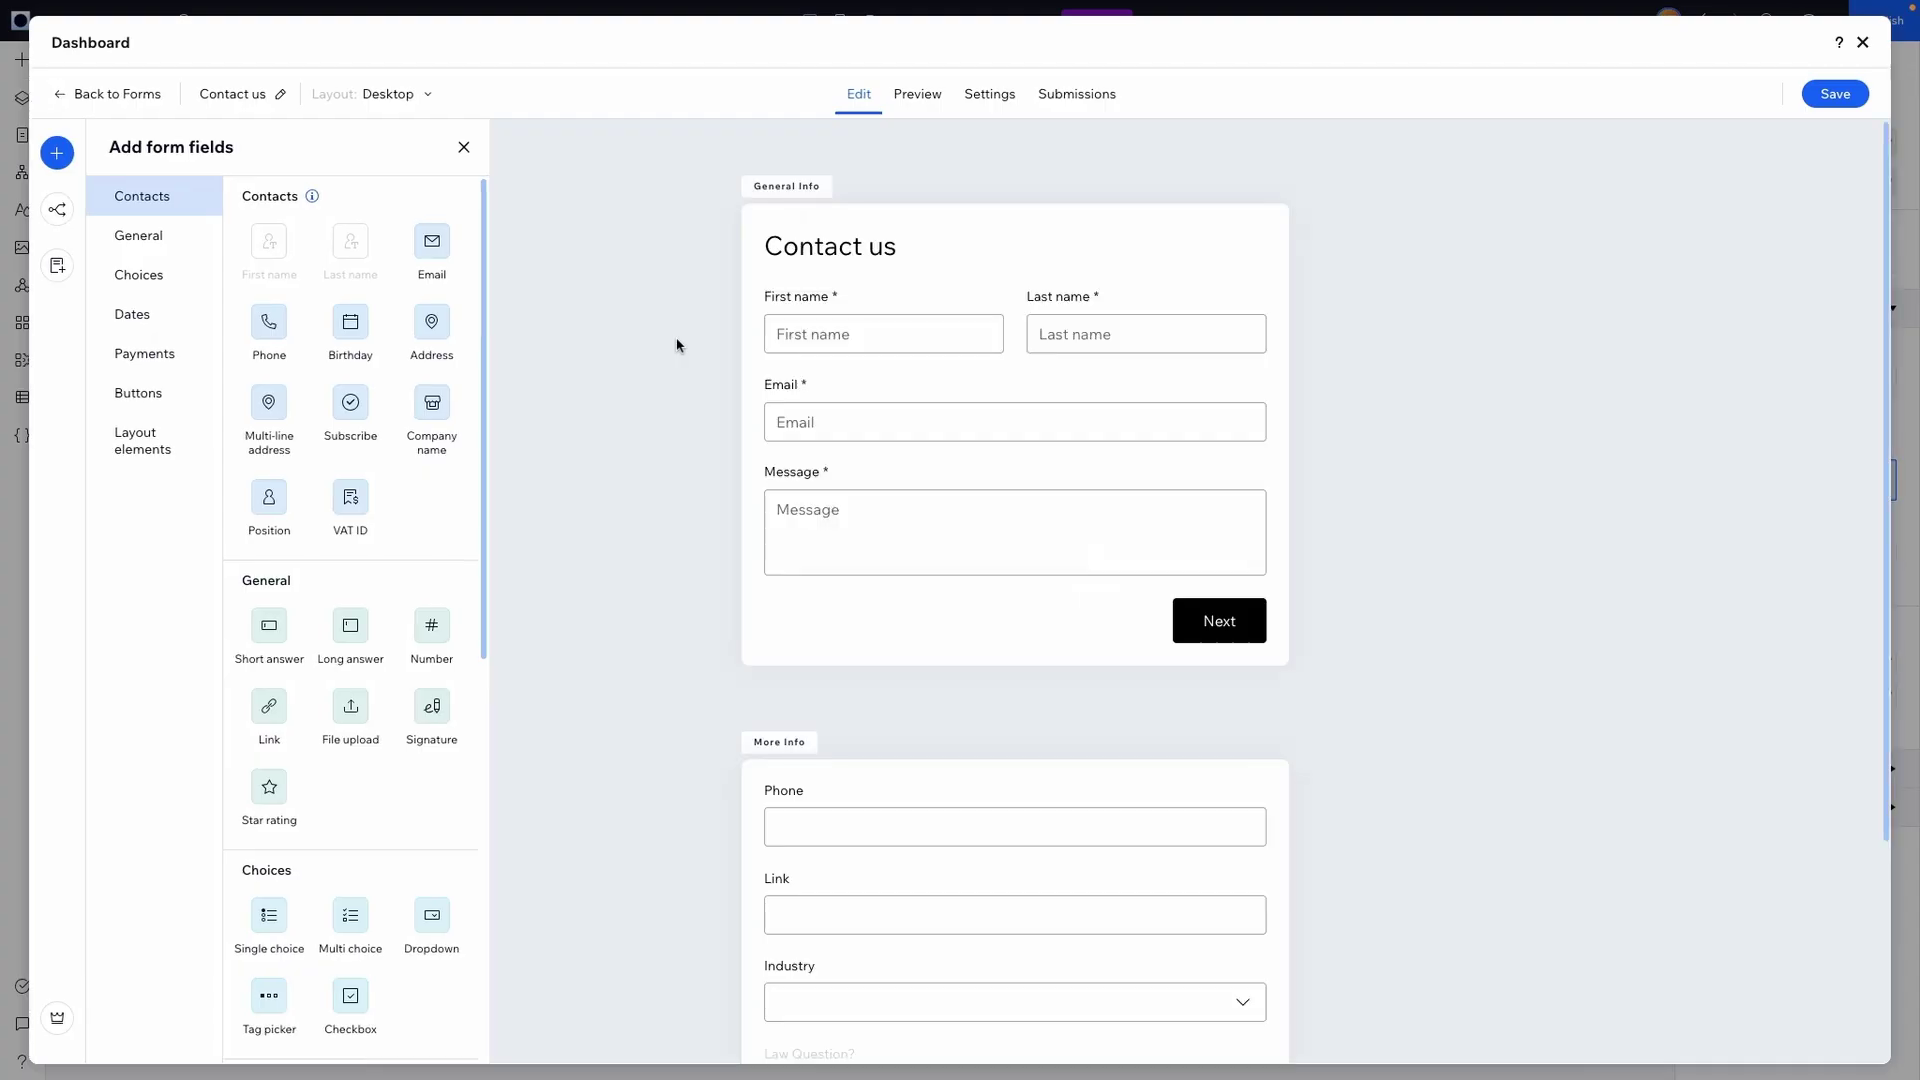
pyautogui.click(391, 95)
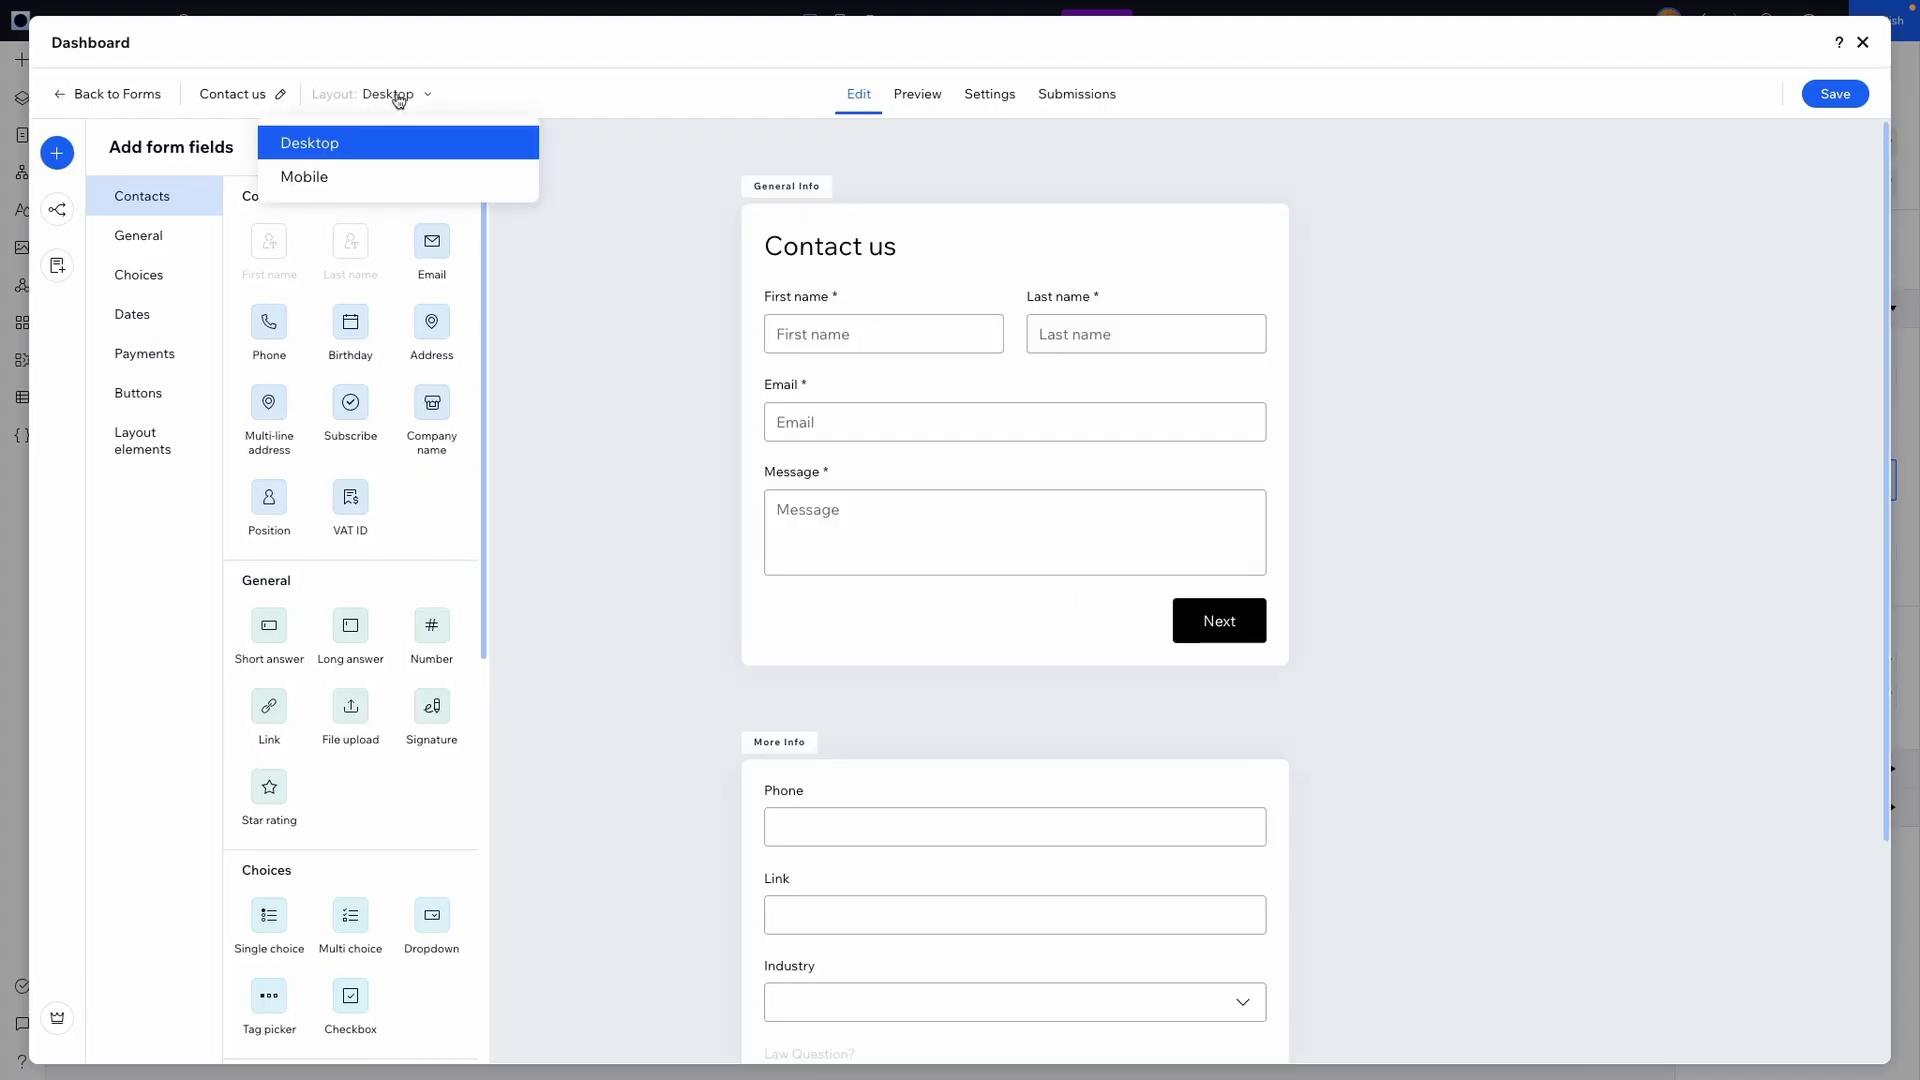
pyautogui.click(391, 186)
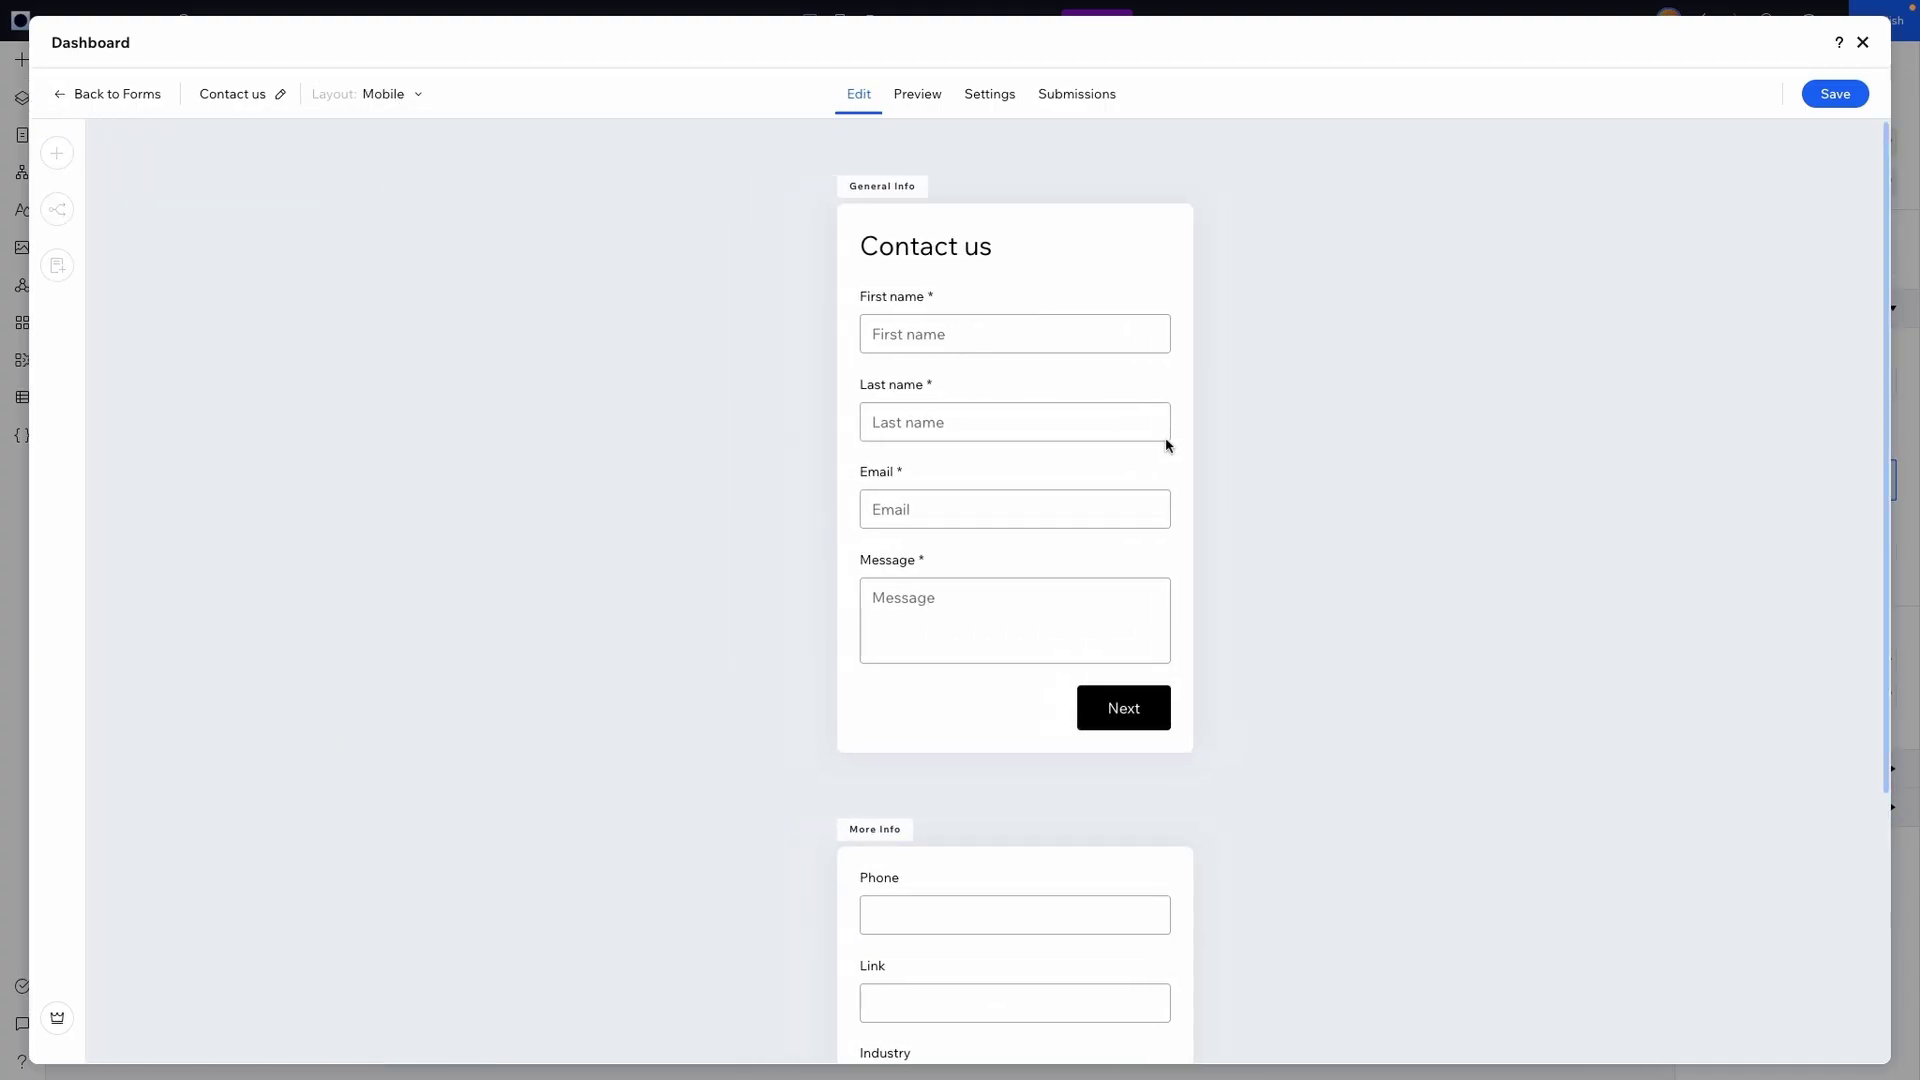
# Shrink the Last name and First name fields to half width and place Last name beside First name in the mobile layout
pyautogui.click(1147, 432)
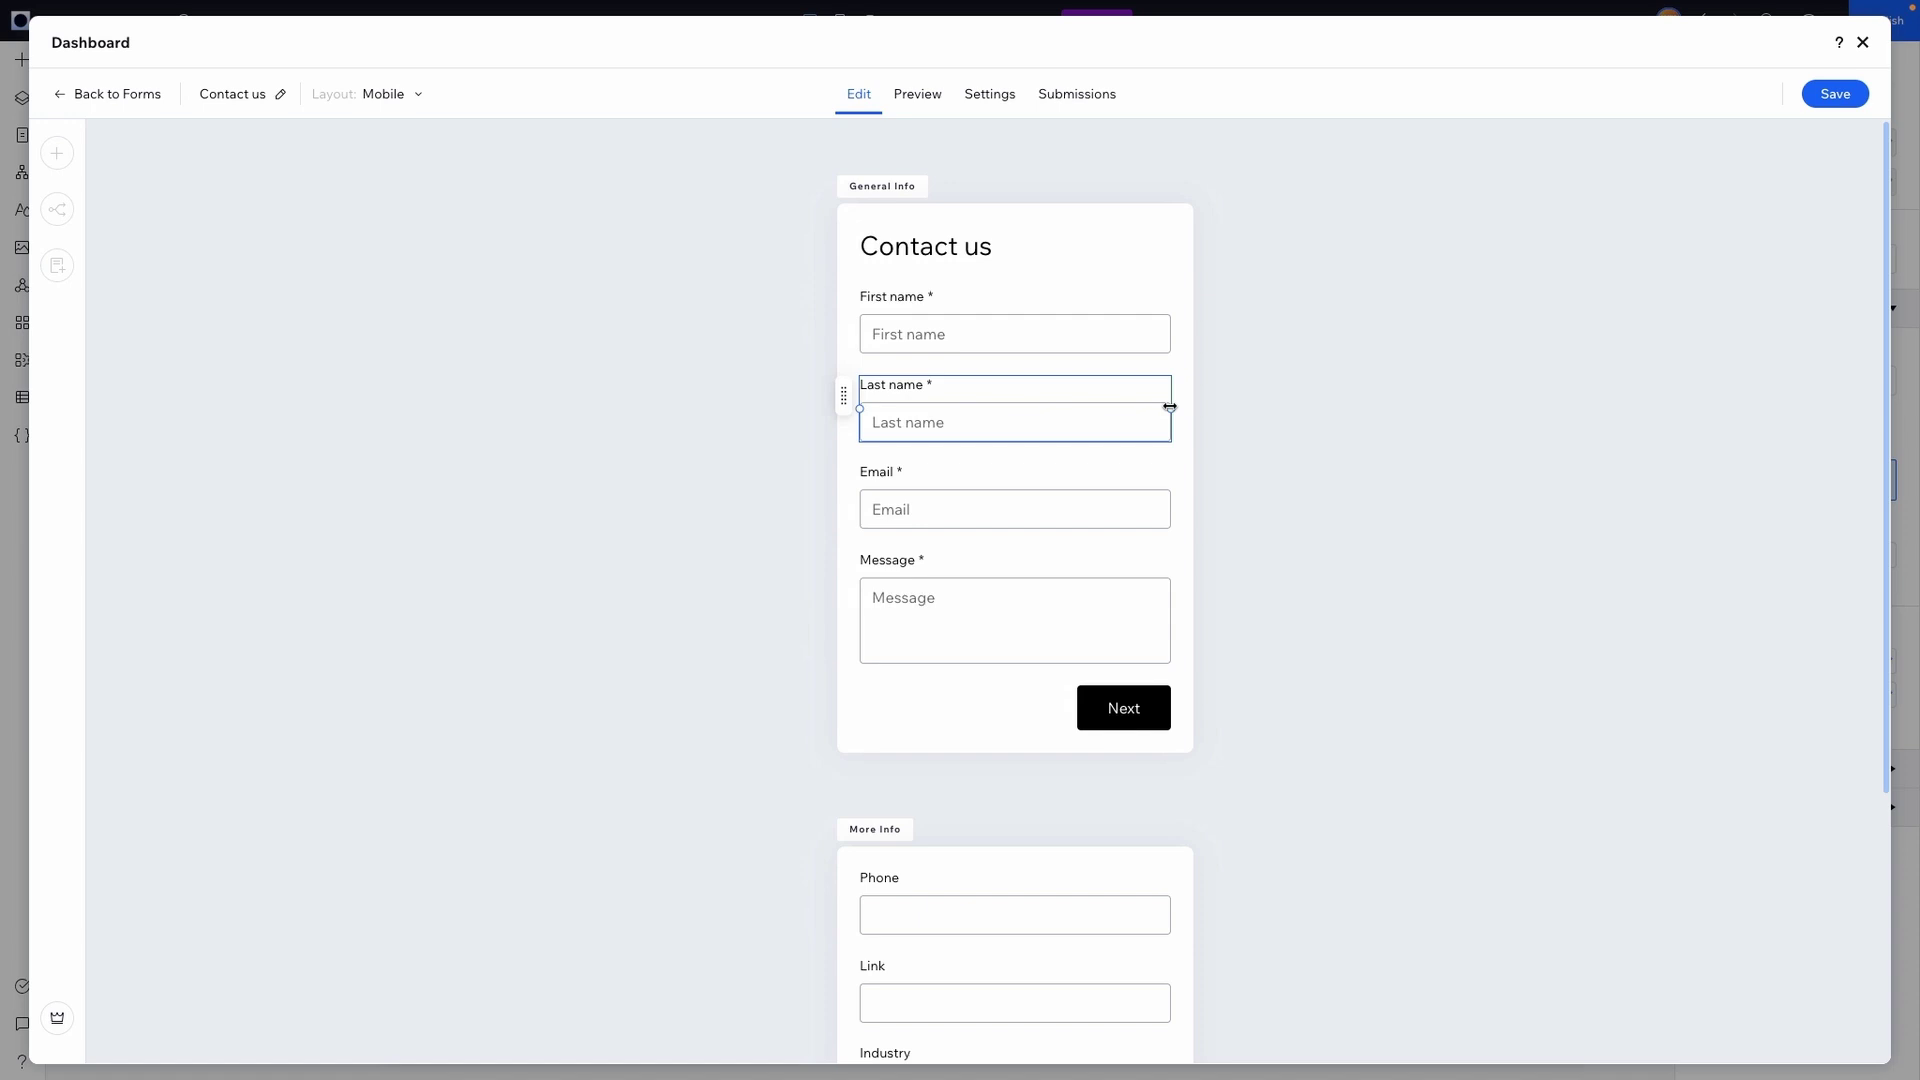
pyautogui.moveTo(1170, 407); pyautogui.dragTo(1004, 411)
pyautogui.click(1030, 338)
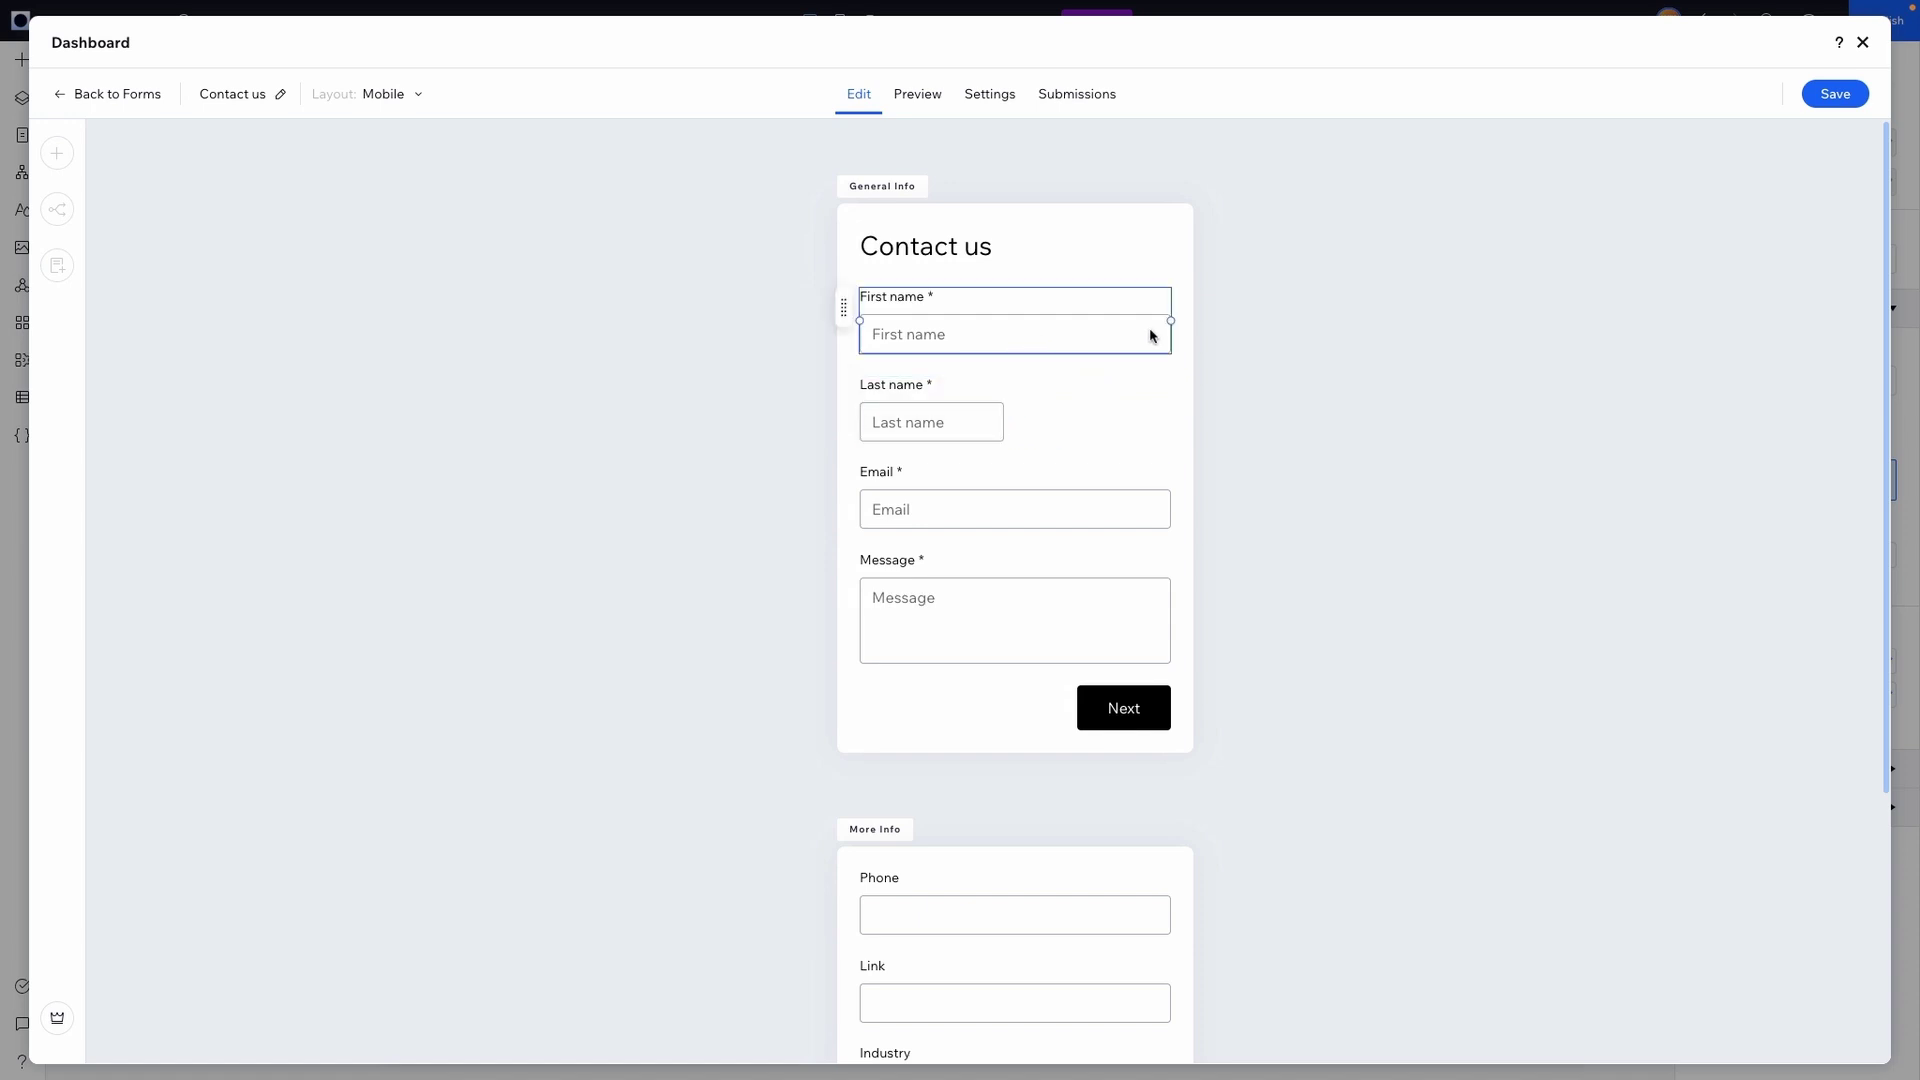
pyautogui.moveTo(1172, 322); pyautogui.dragTo(1004, 322)
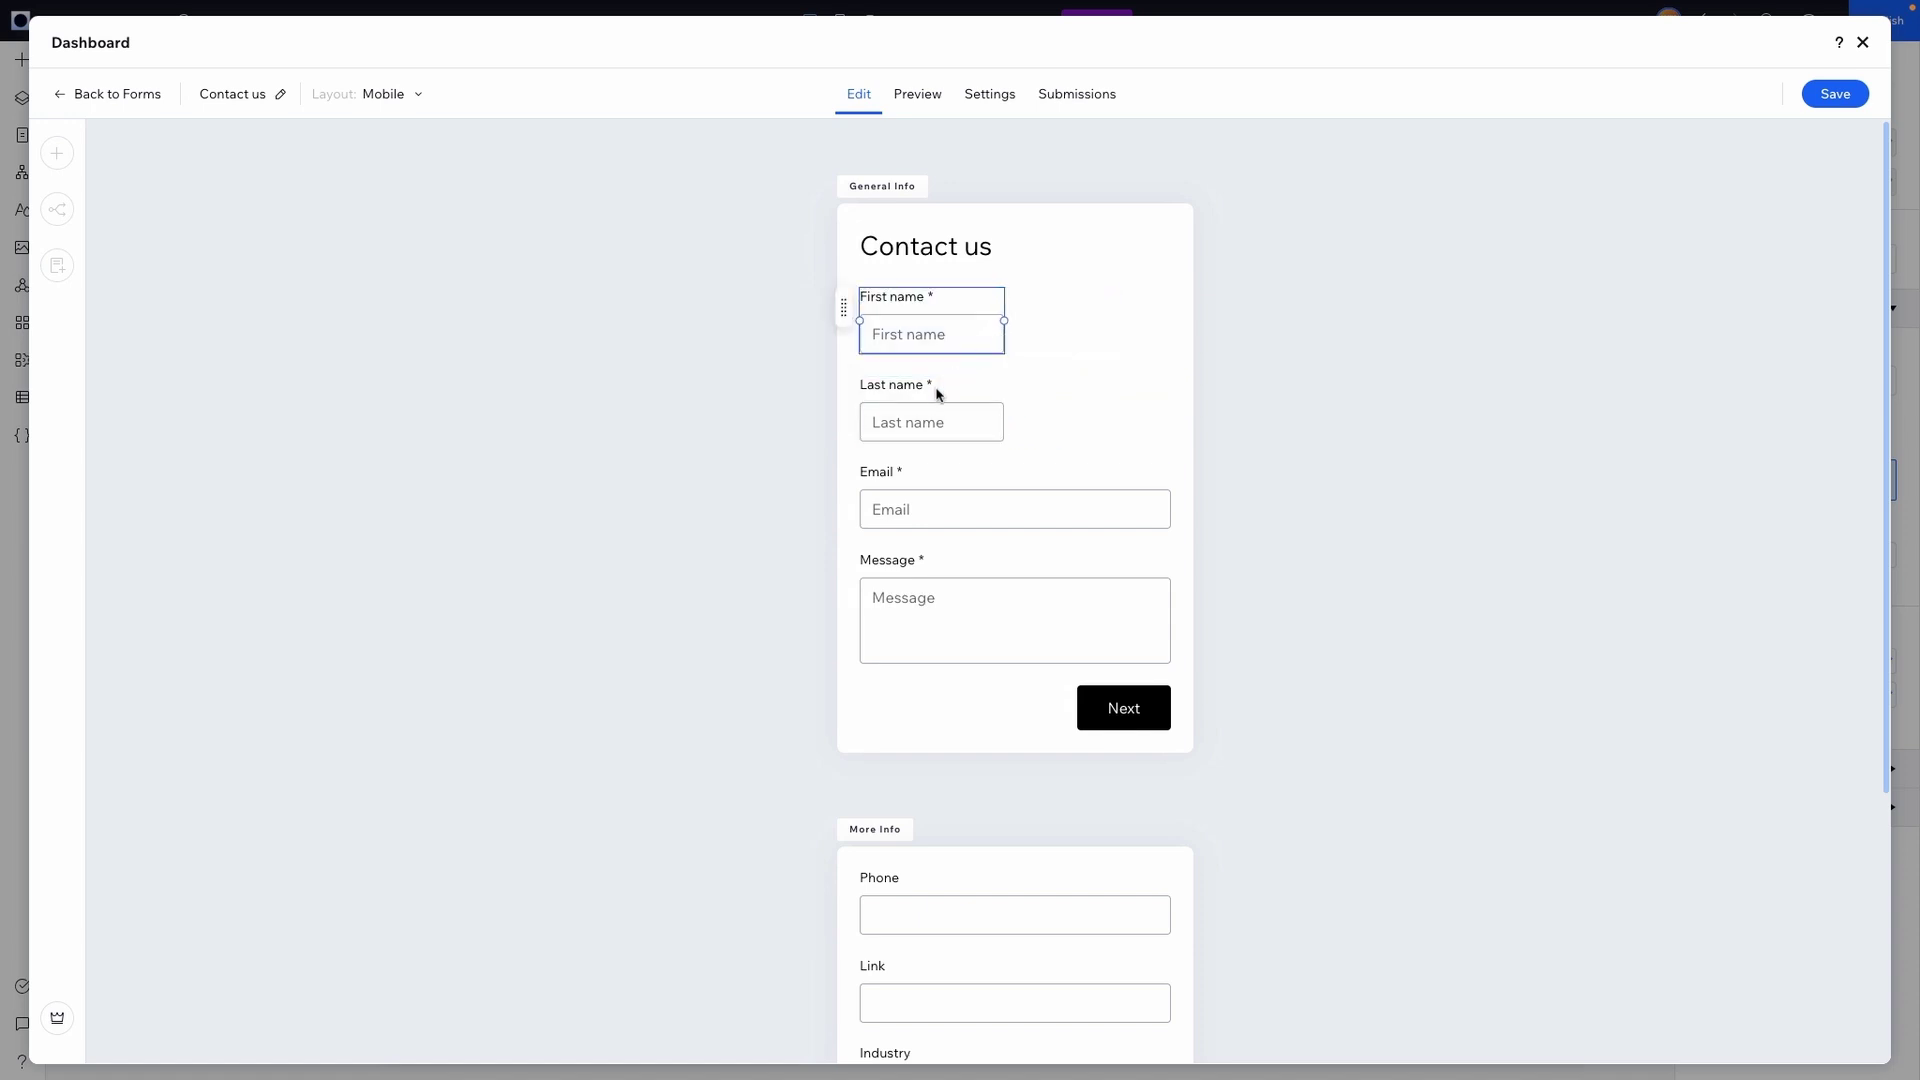
pyautogui.click(903, 418)
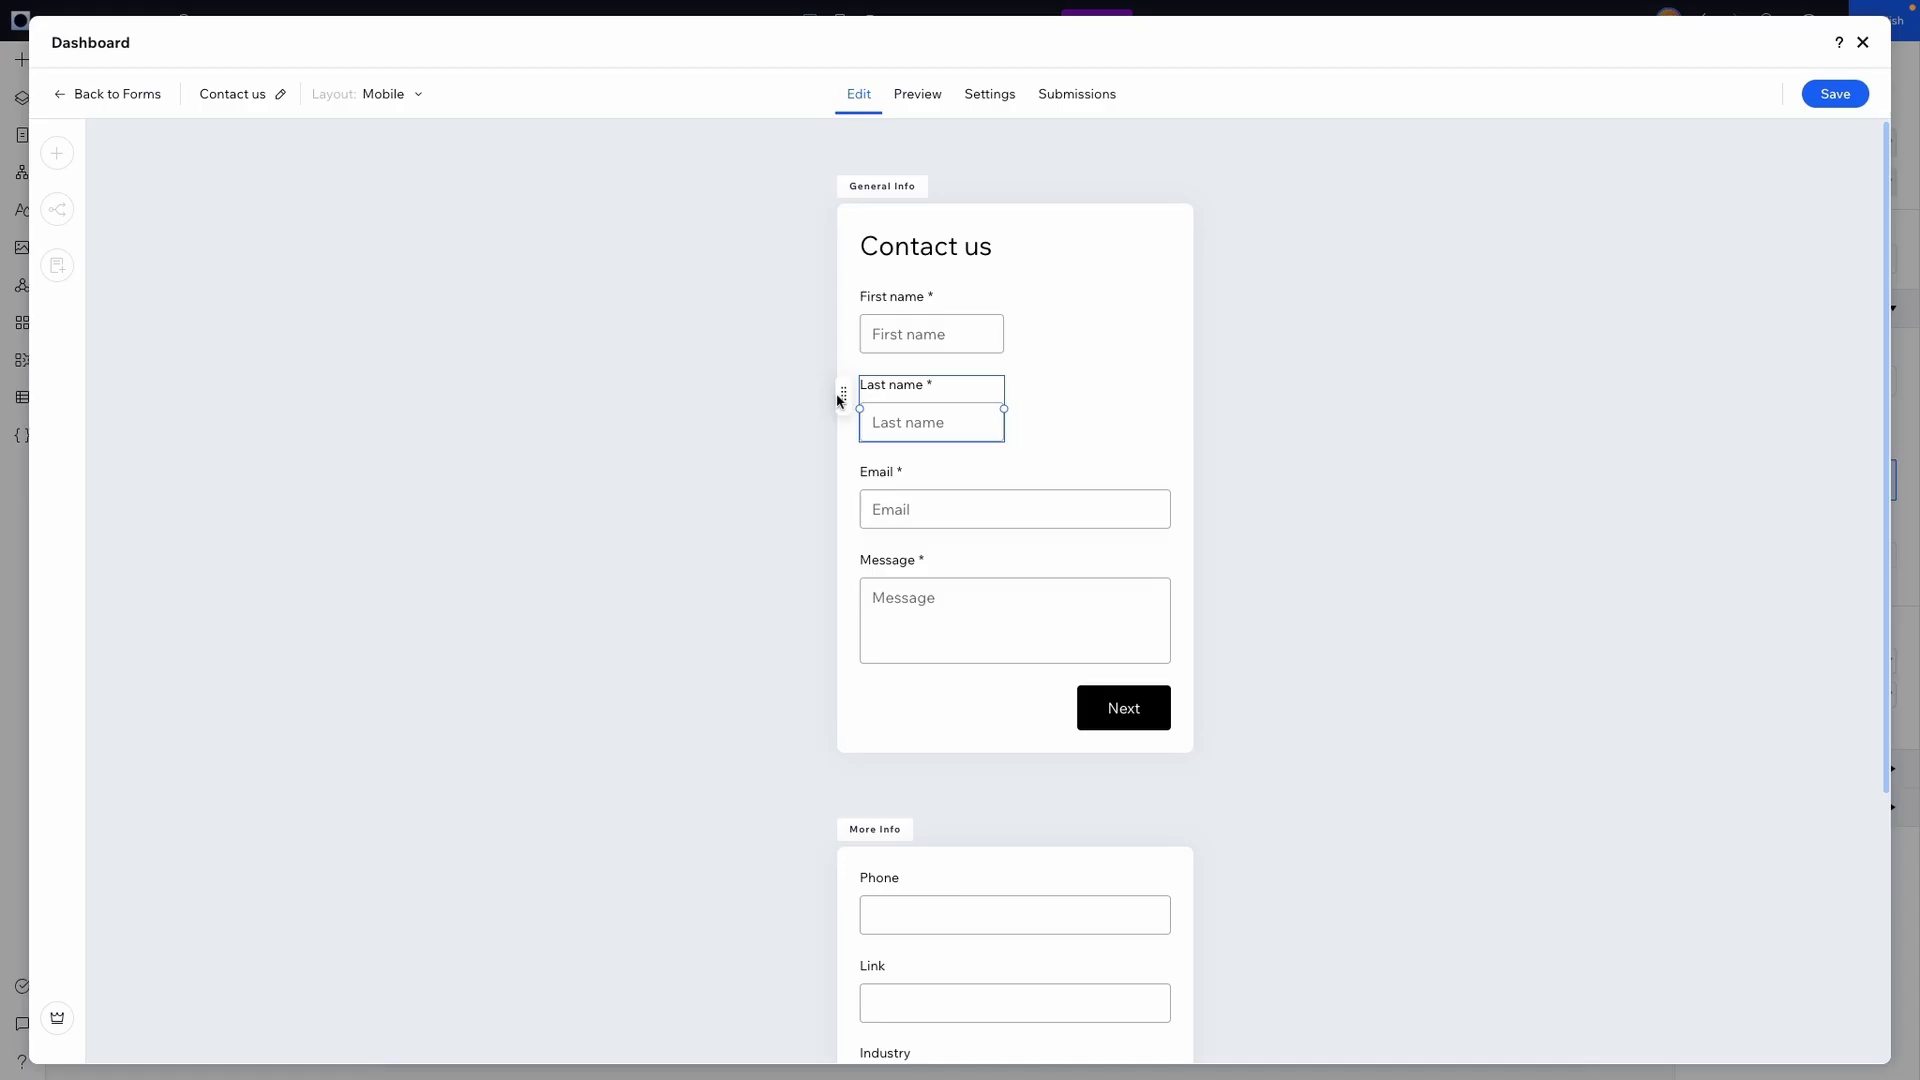
pyautogui.moveTo(846, 399); pyautogui.dragTo(1018, 316)
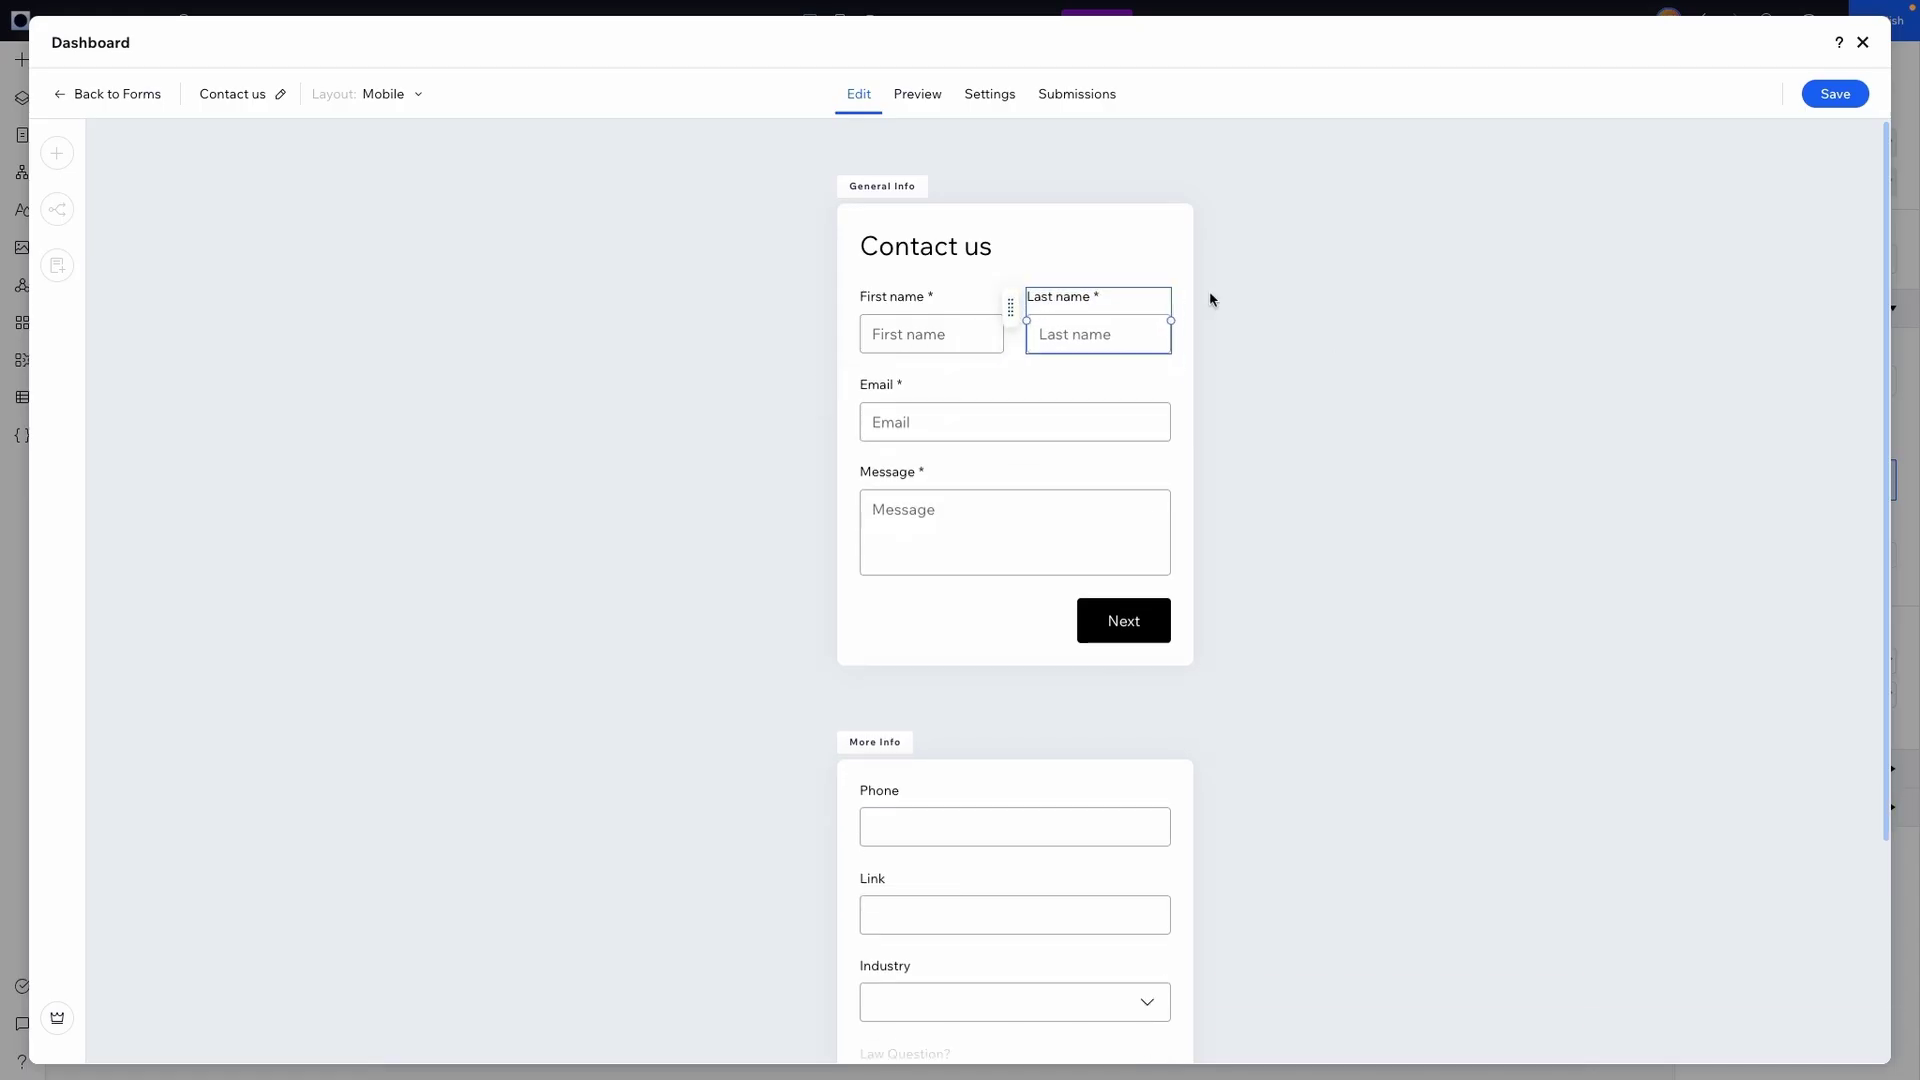
pyautogui.click(1339, 316)
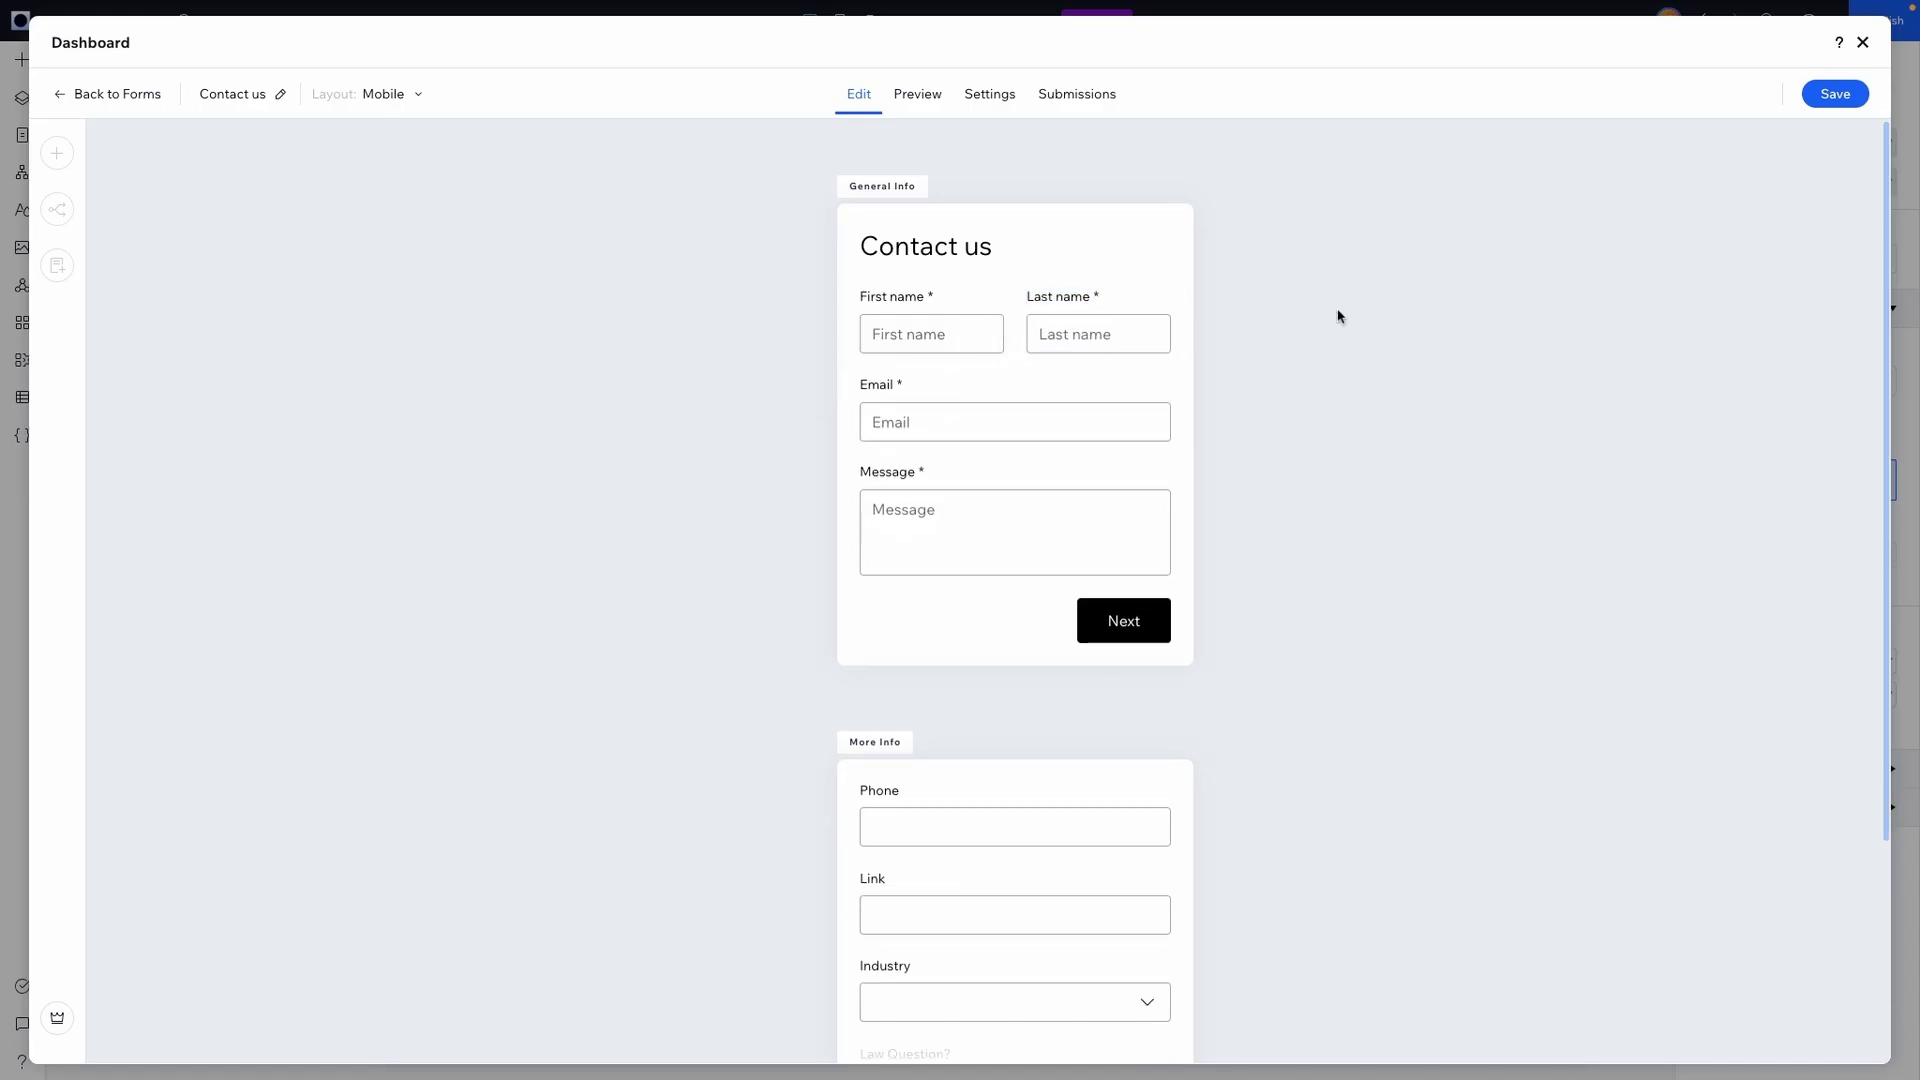